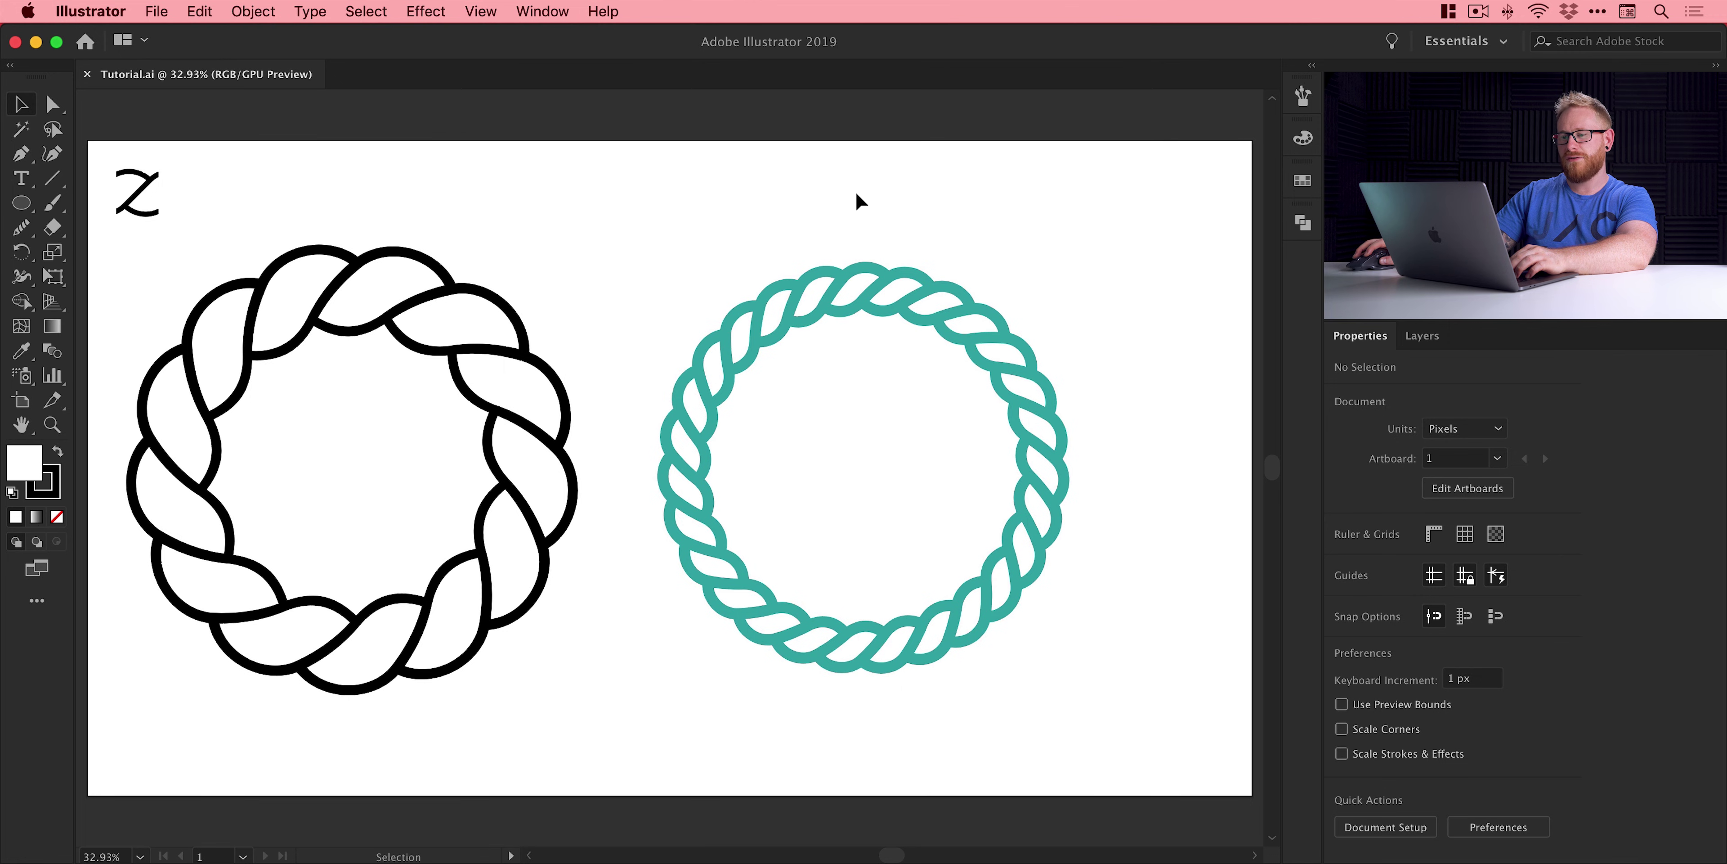
- Delete both rope circles and the small Z-shaped path from the artboard
left_click(493, 309)
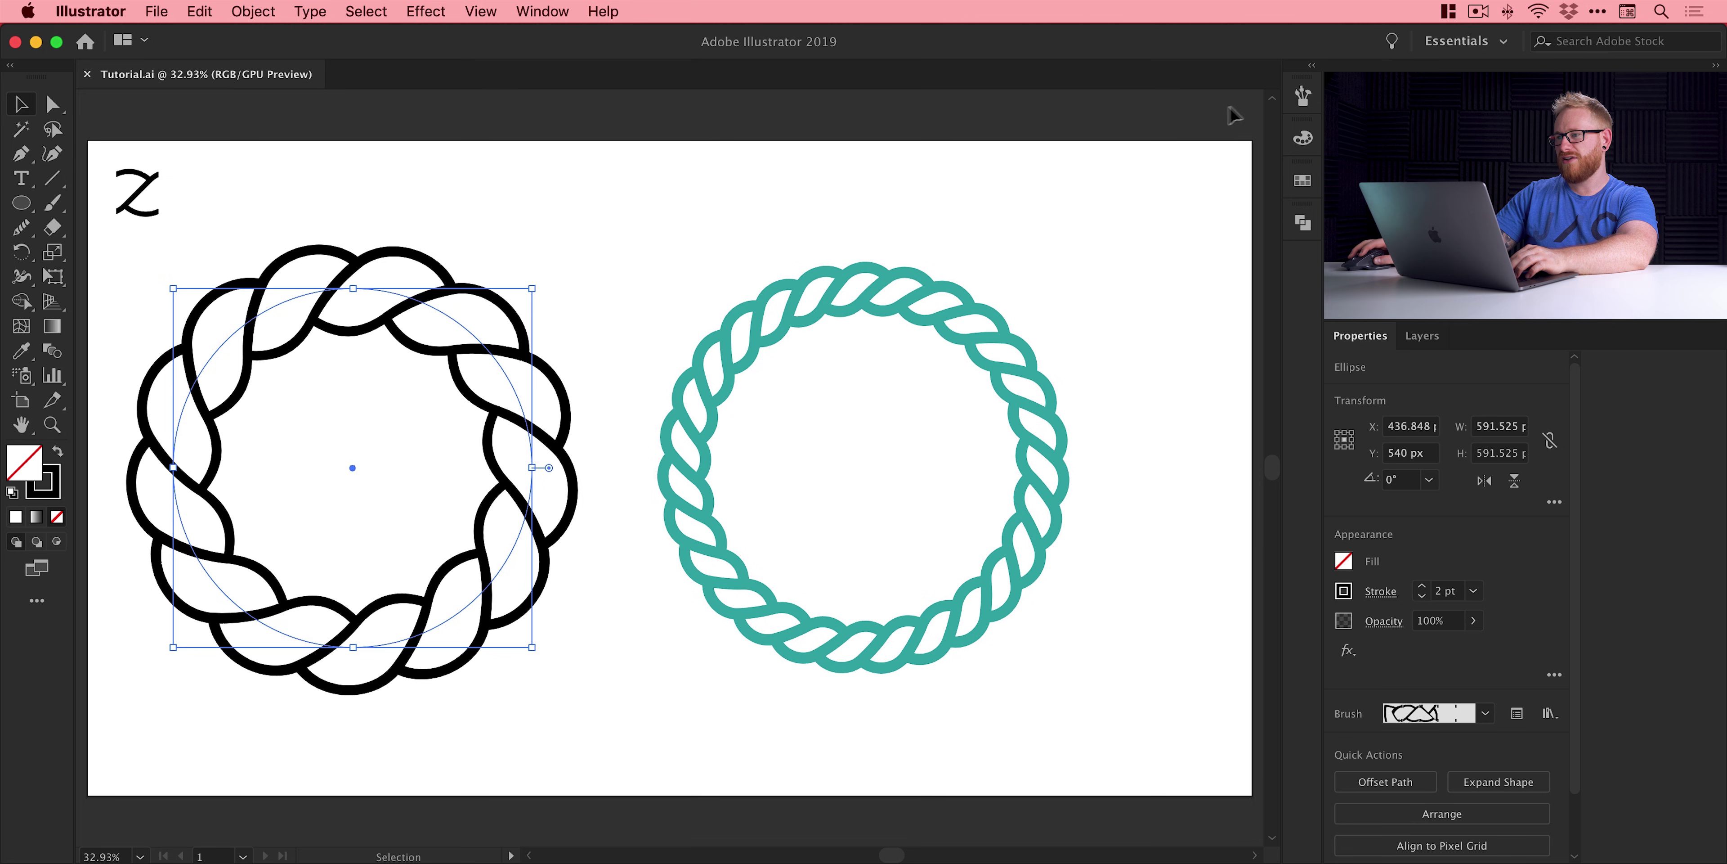
left_click(1303, 96)
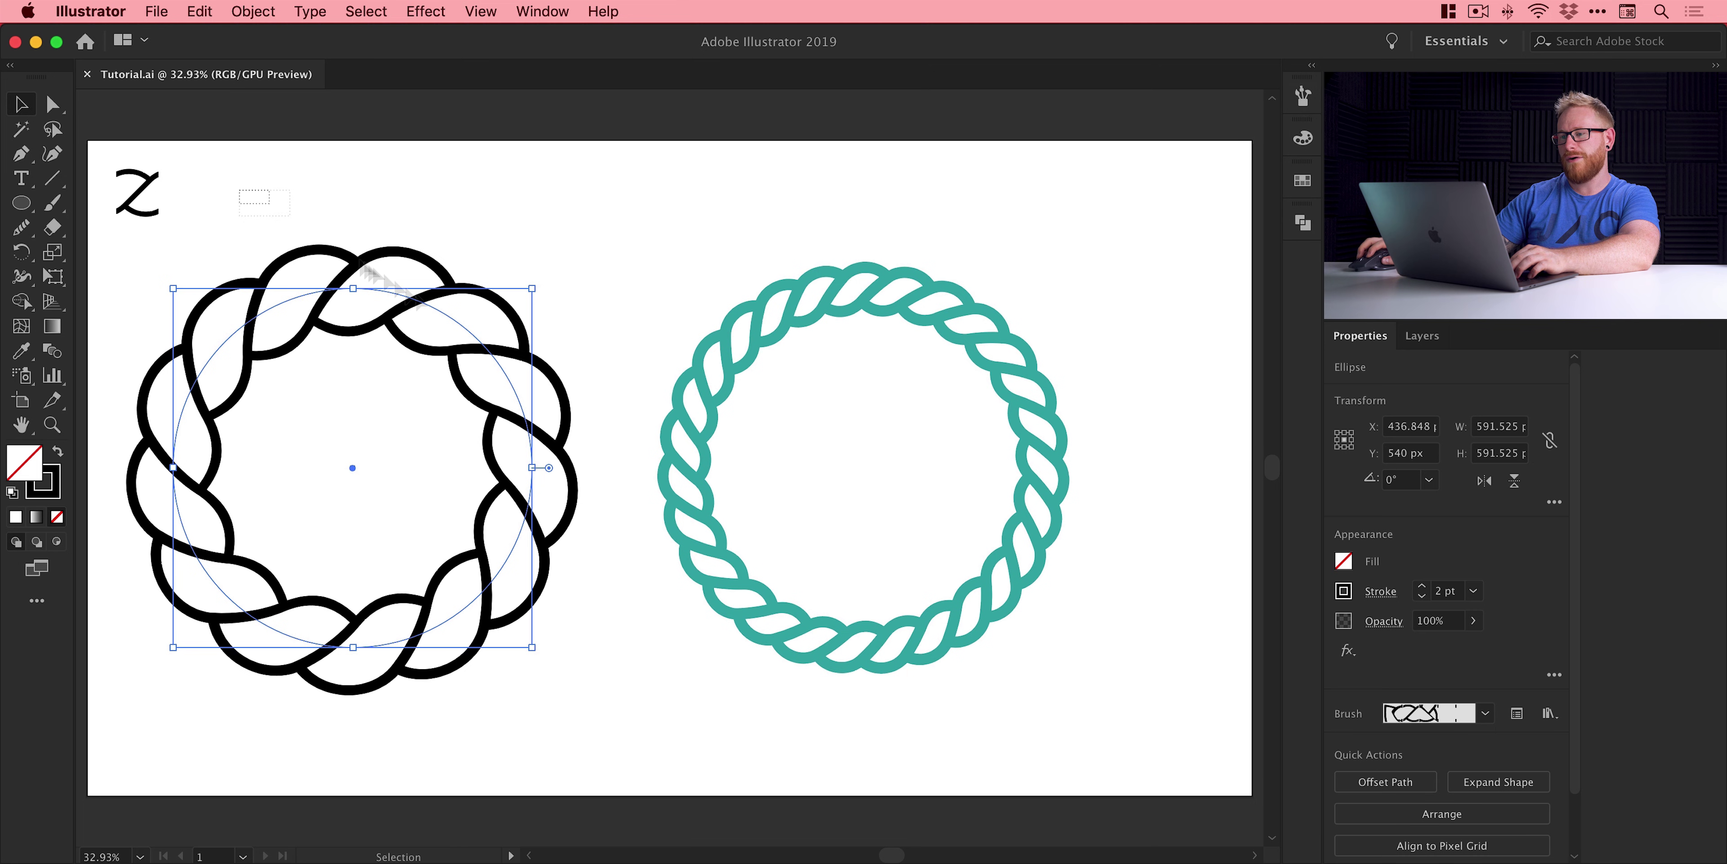
left_click_drag(409, 295, 1130, 705)
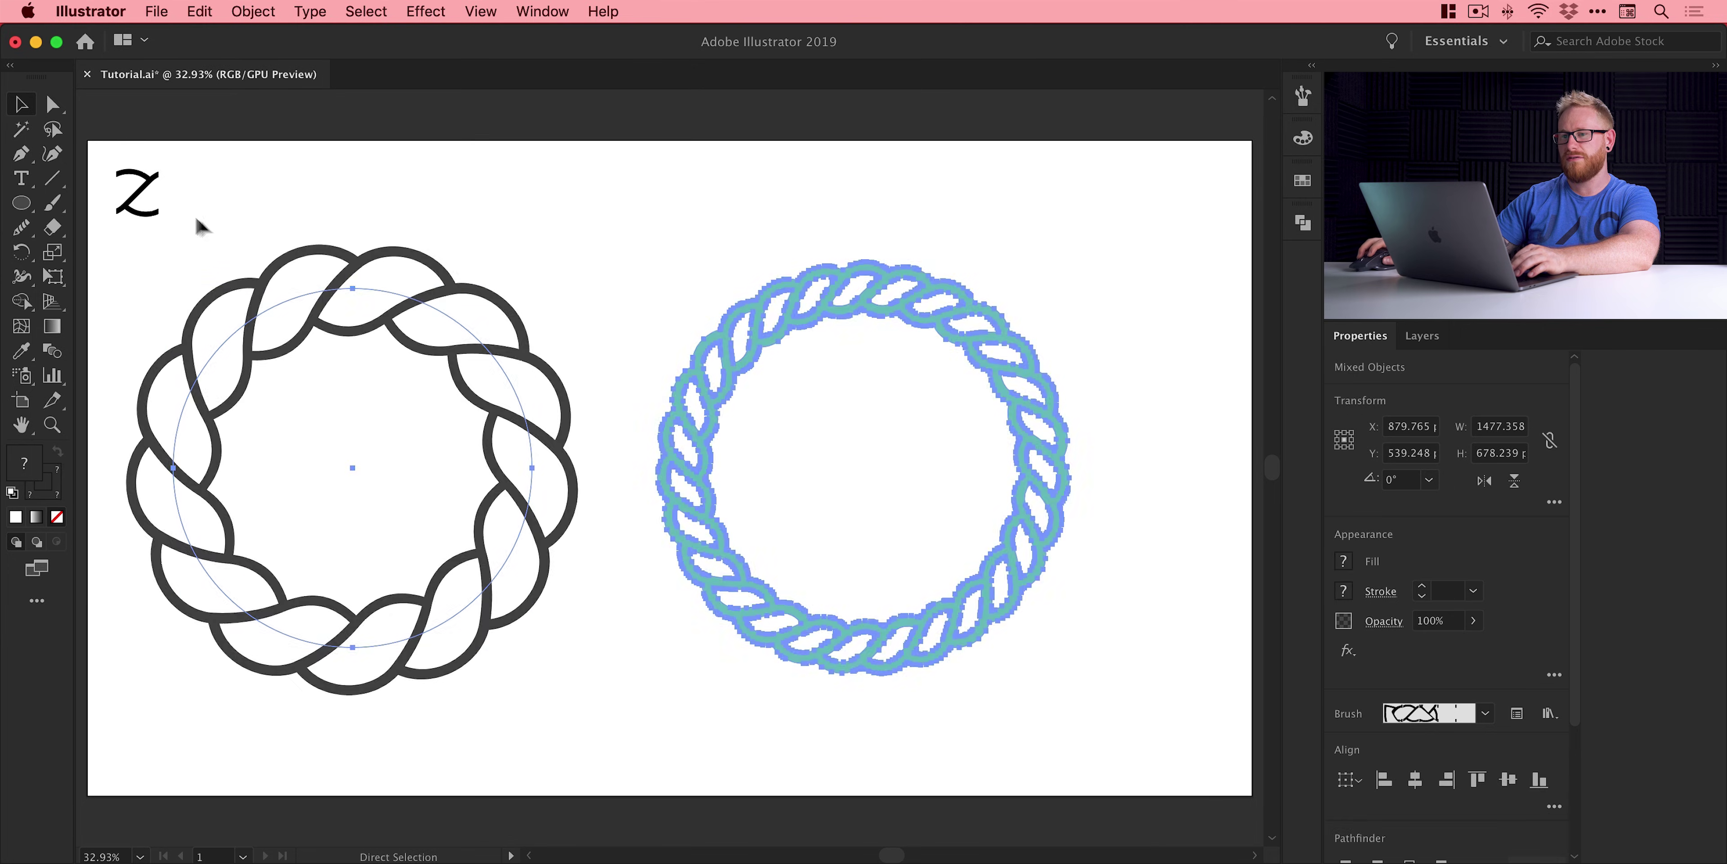
key("Delete")
left_click(133, 198)
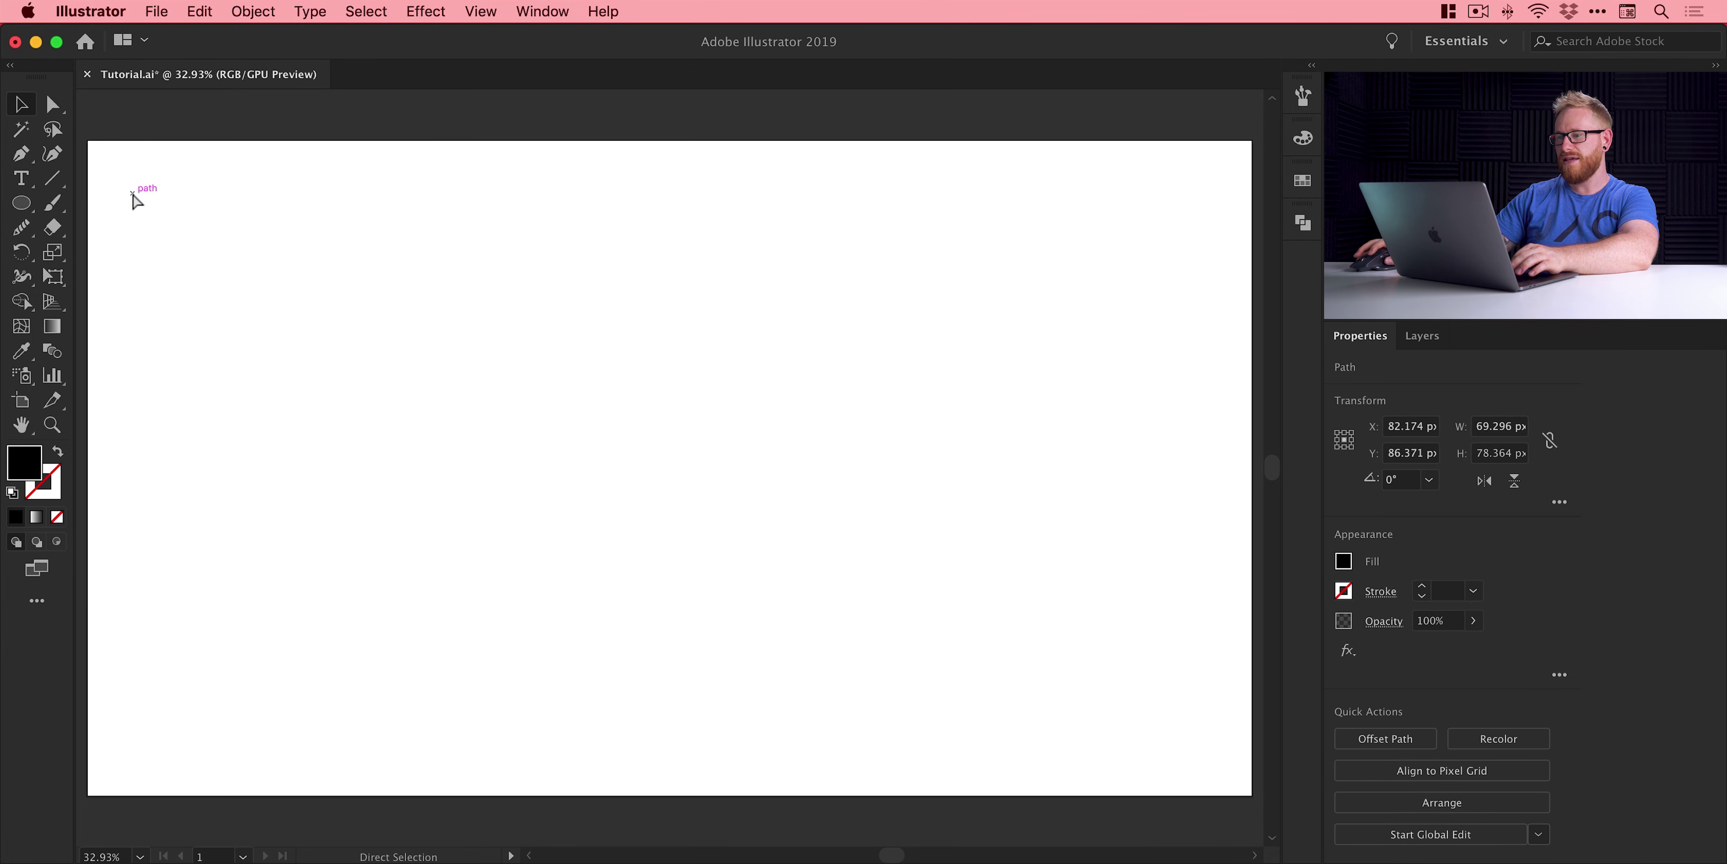
key("Delete")
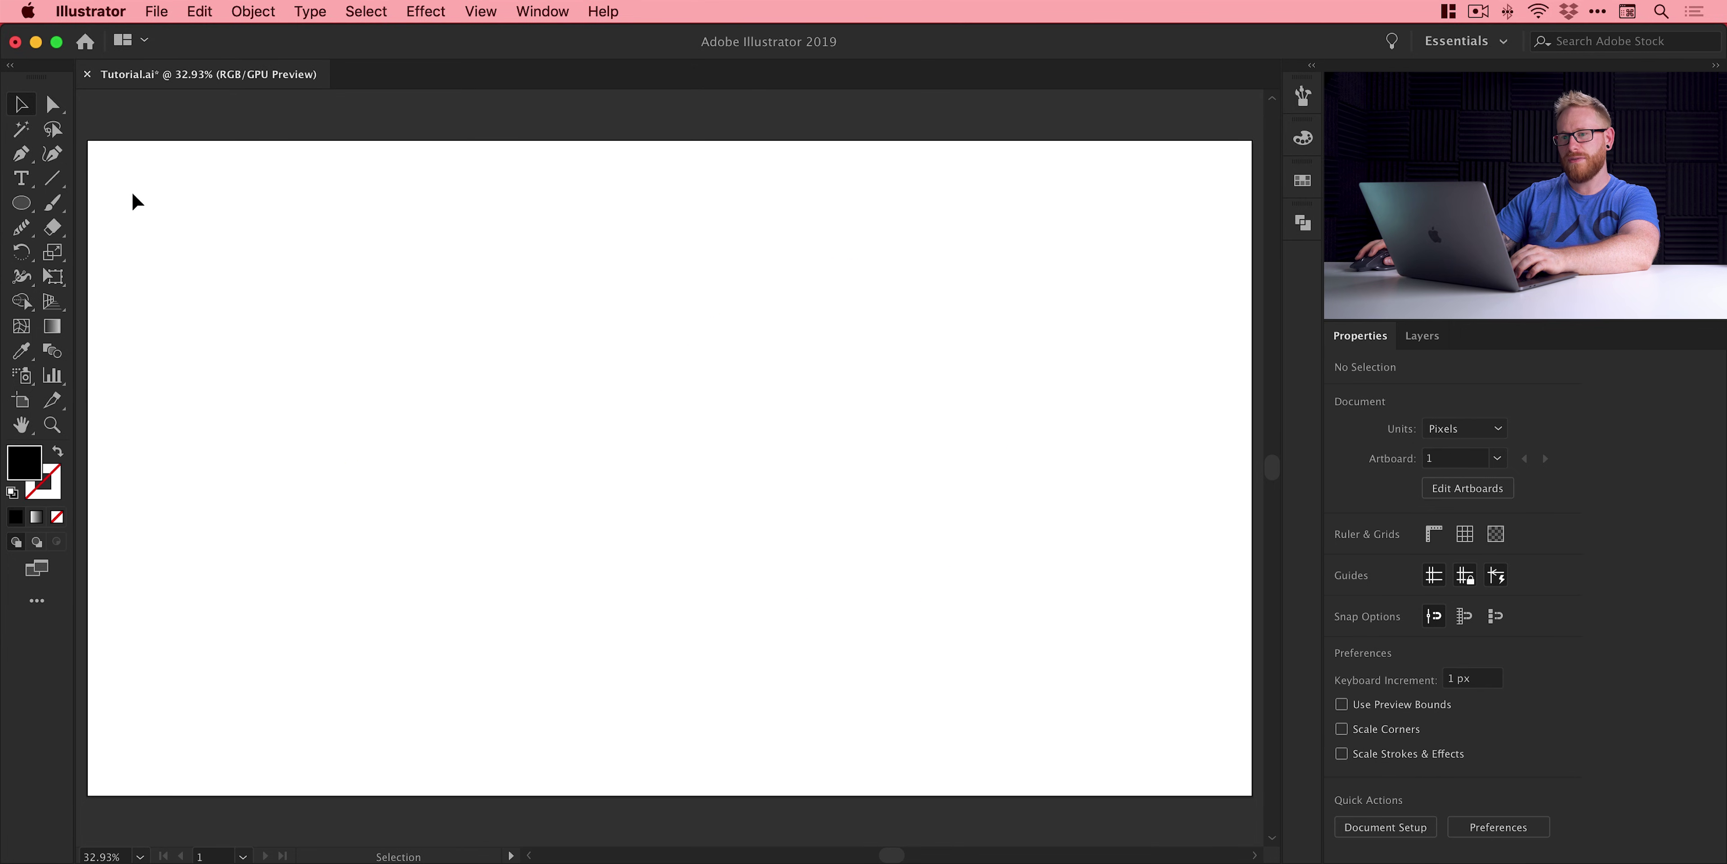
- Add the text "rope" near the centre of the artboard and enlarge it to about 715 px wide
key("t")
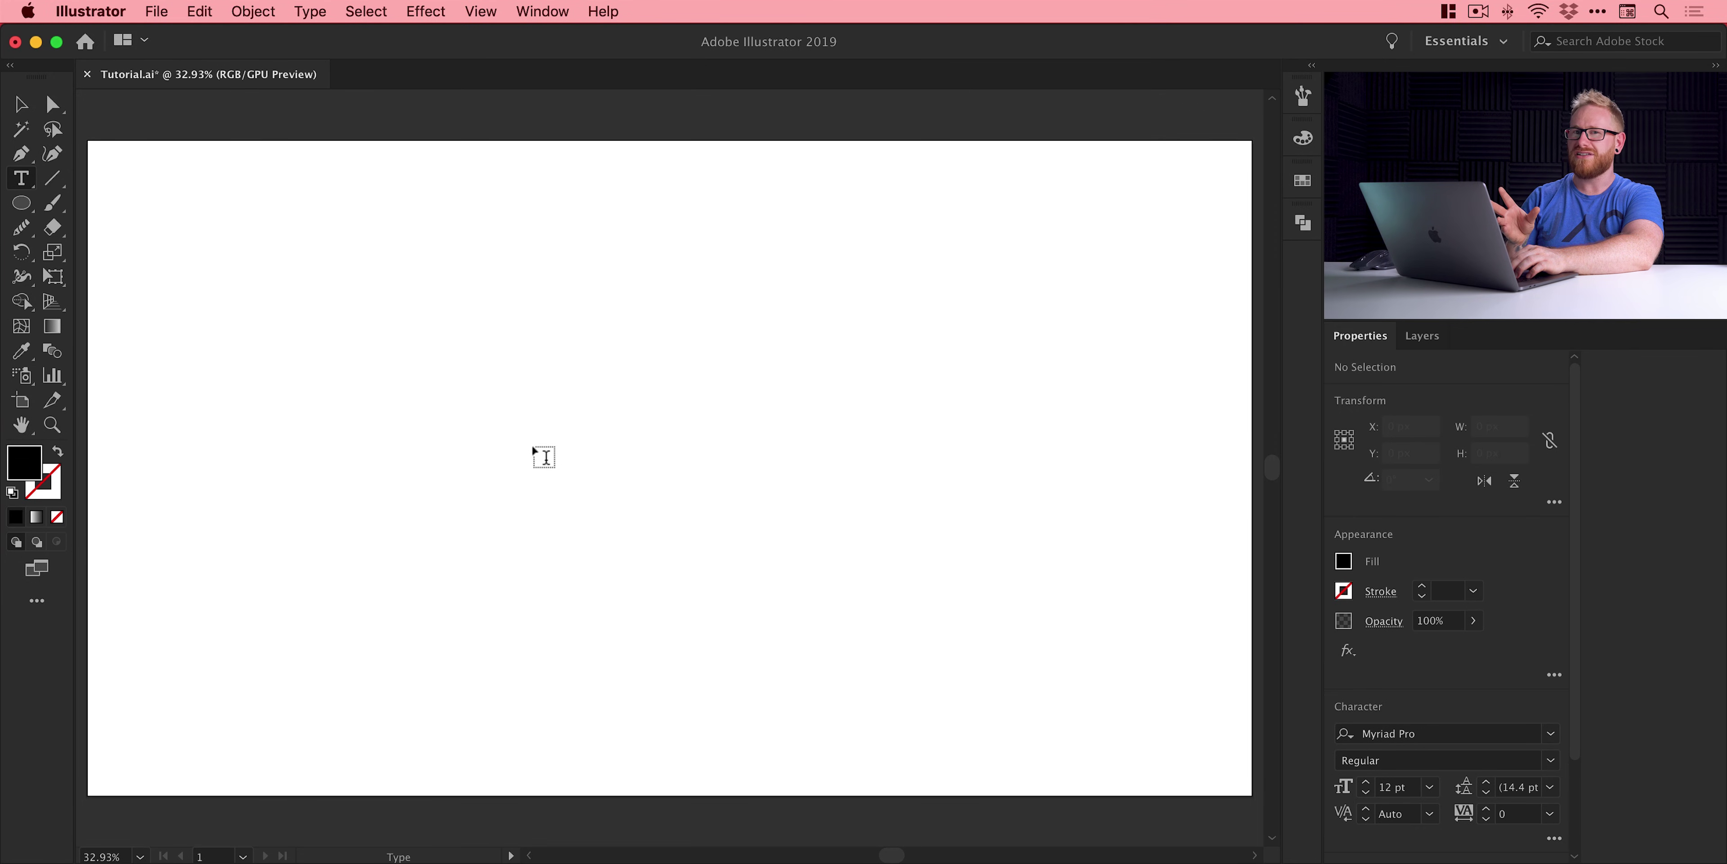
left_click(535, 448)
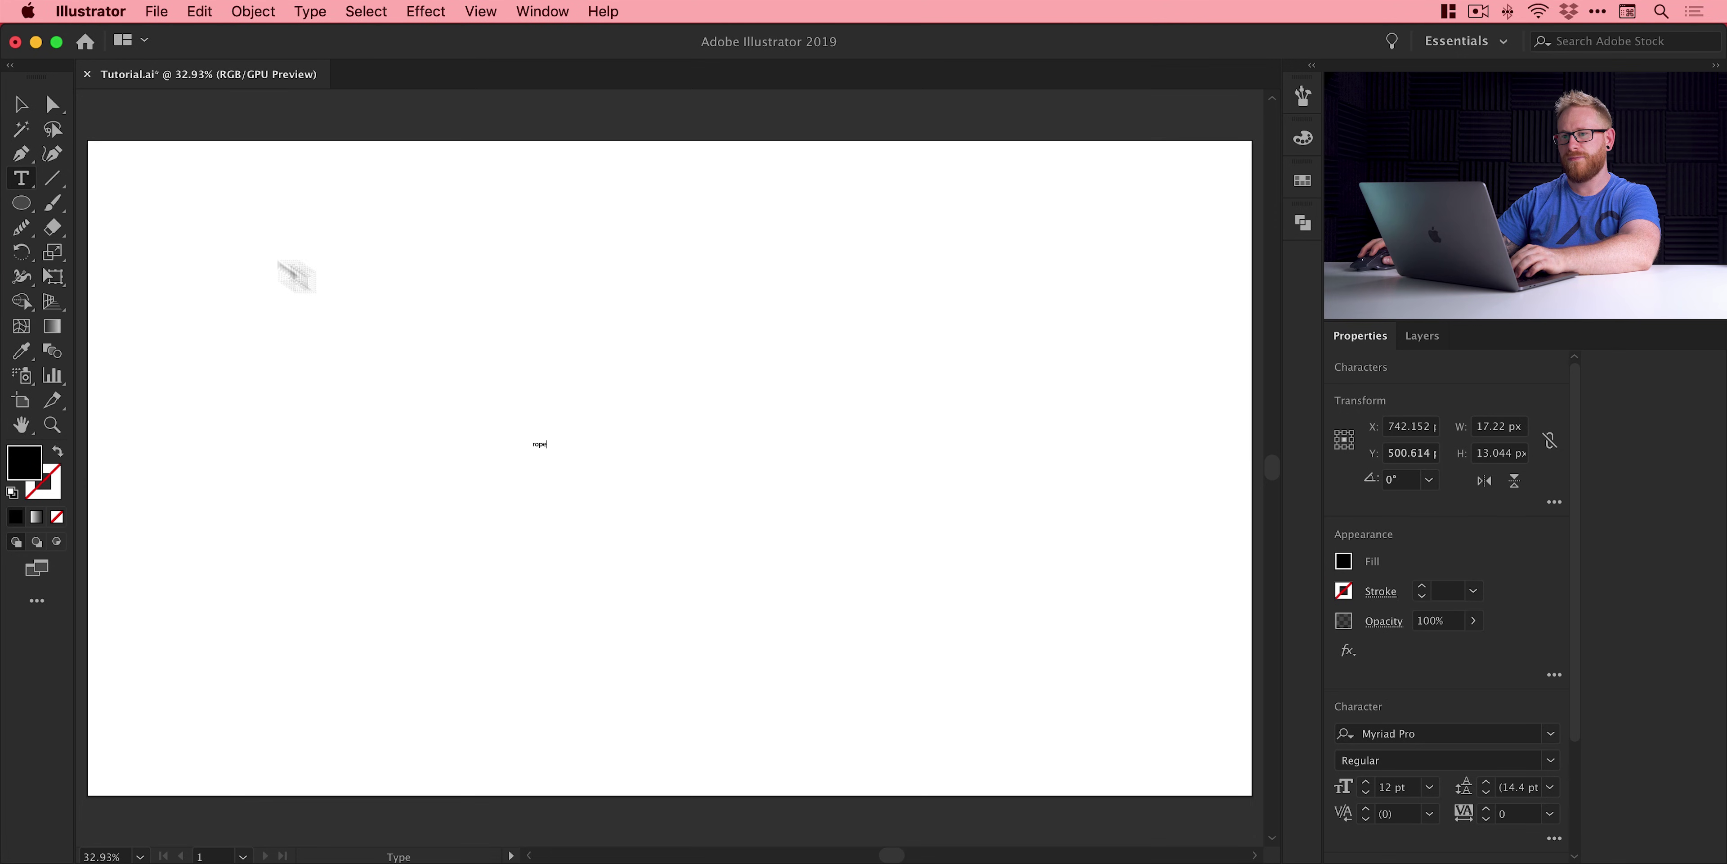
left_click(18, 104)
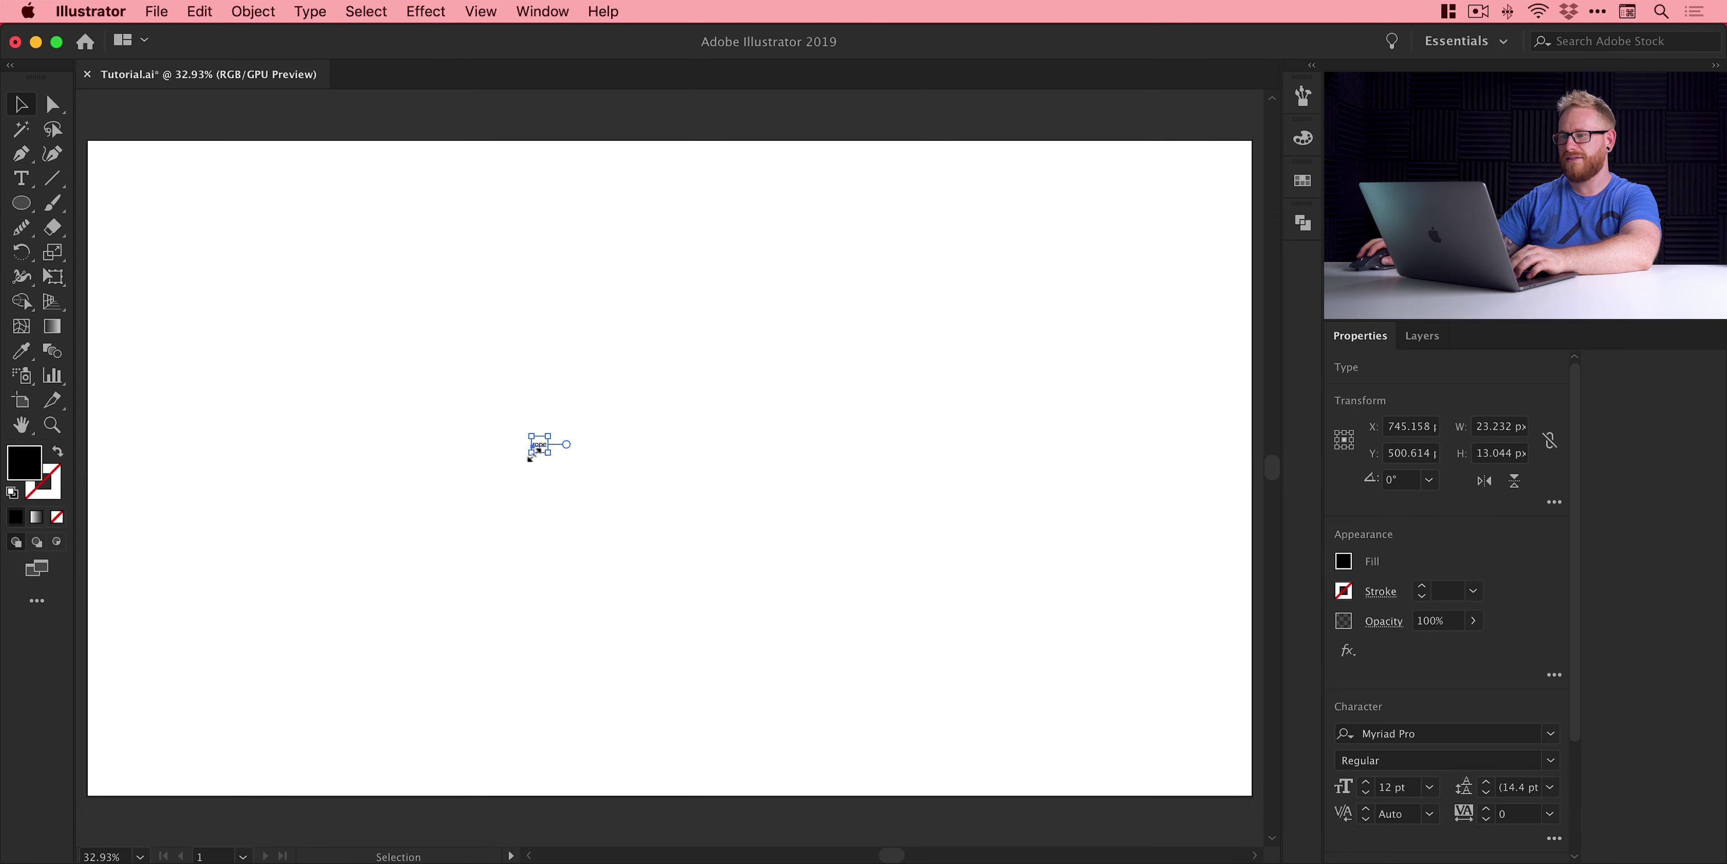
left_click_drag(547, 454, 953, 695)
left_click_drag(763, 501, 983, 378)
left_click_drag(798, 527, 714, 475)
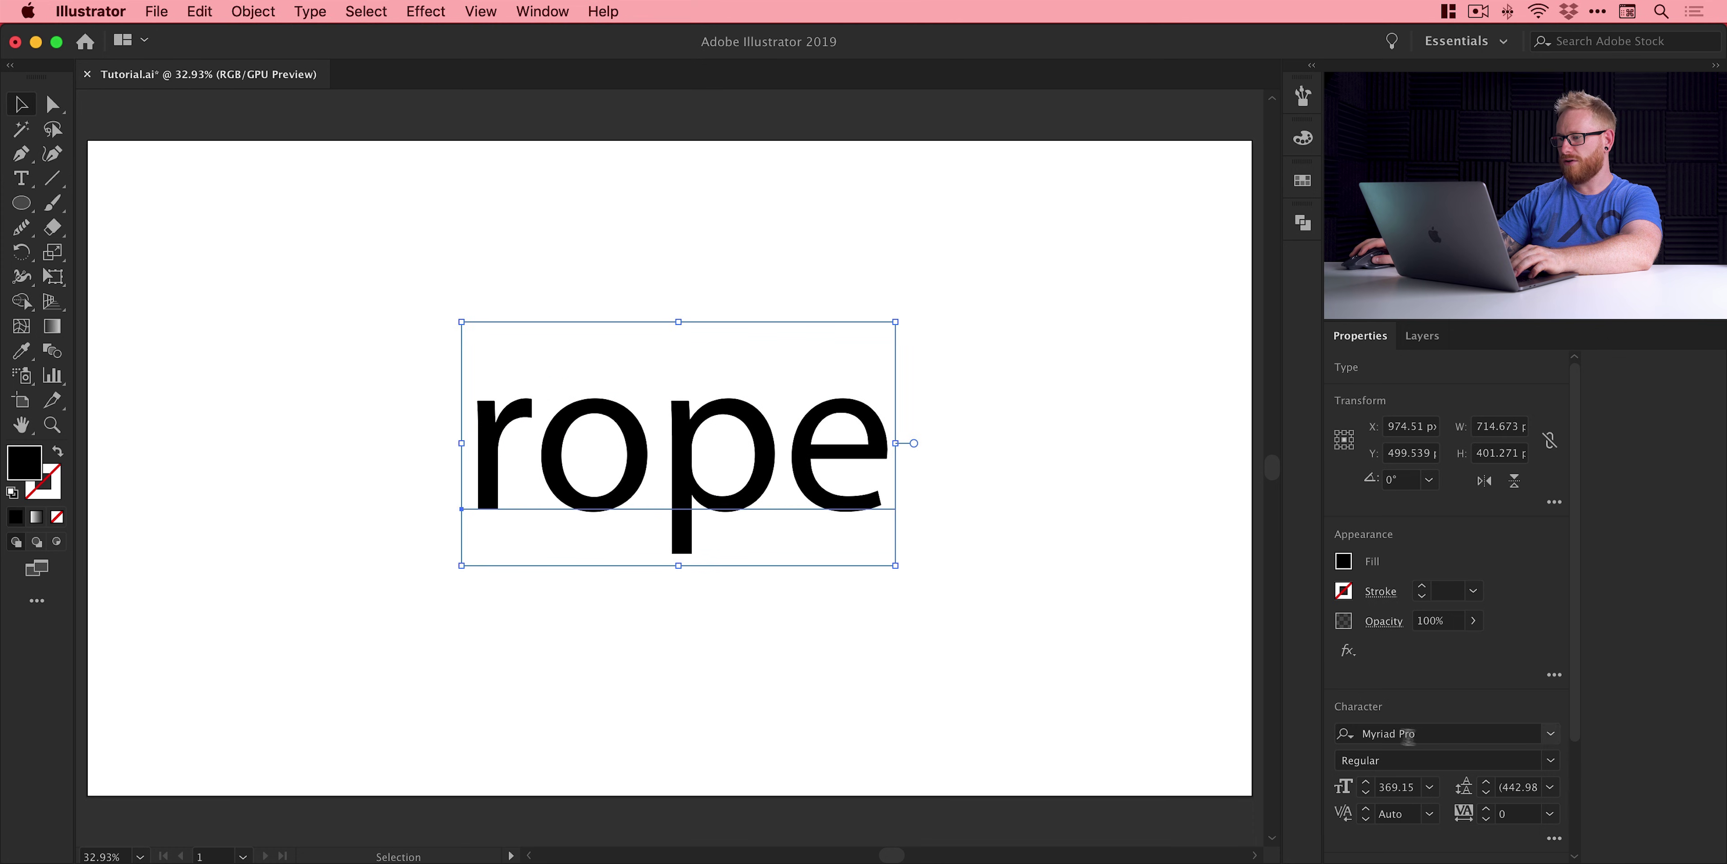
- Change the font of the "rope" text to Auther
left_click(1431, 734)
type("auther")
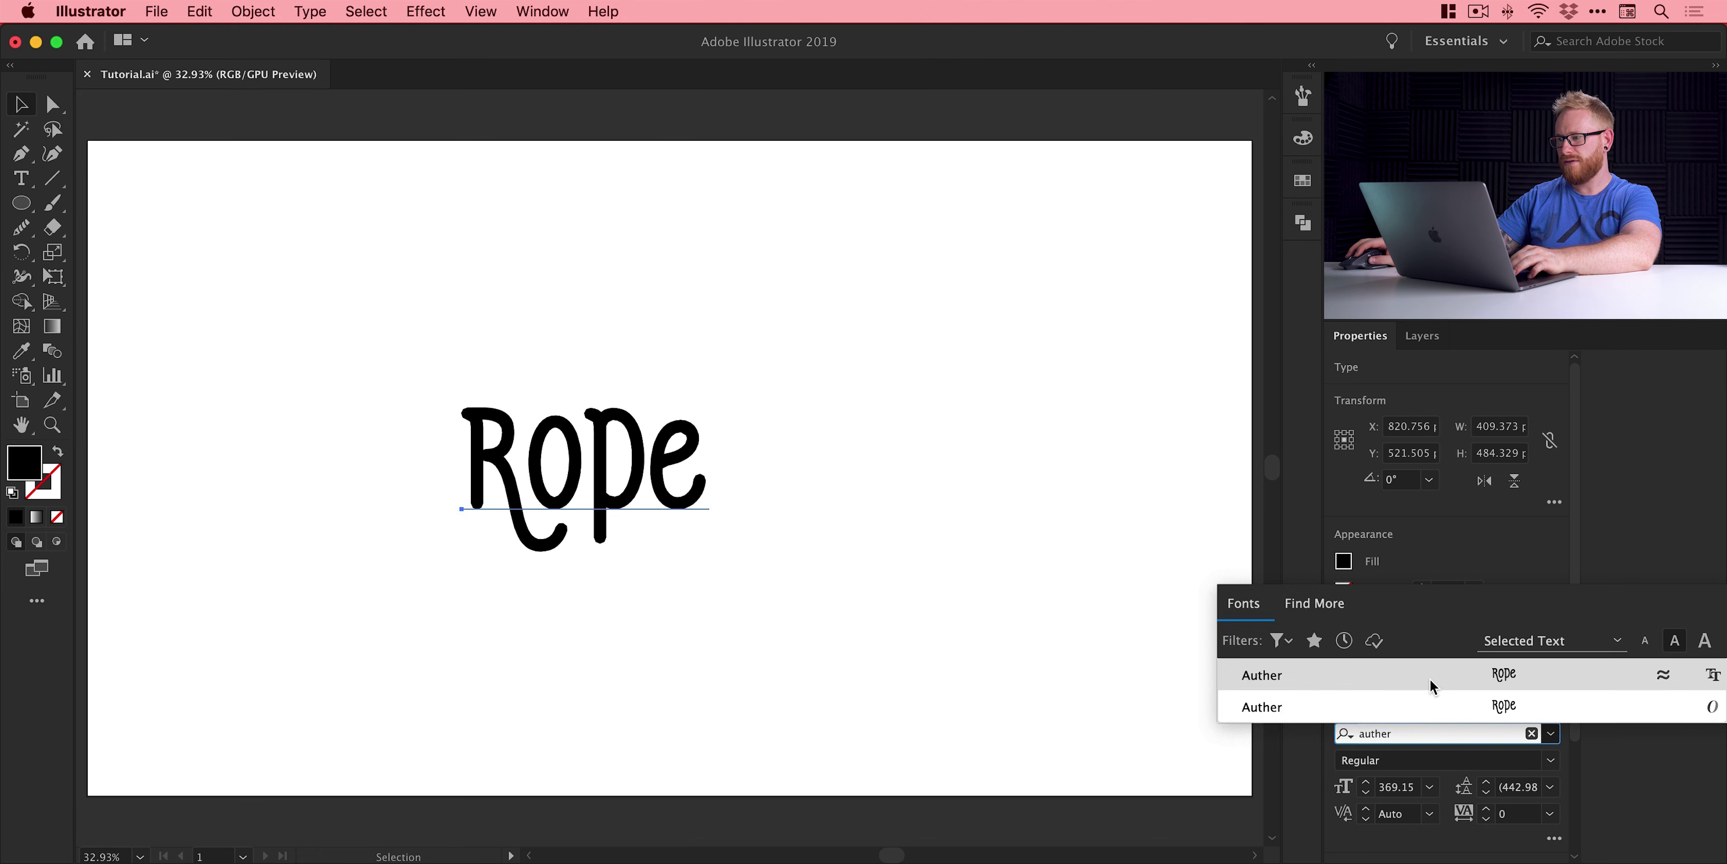
left_click(1259, 583)
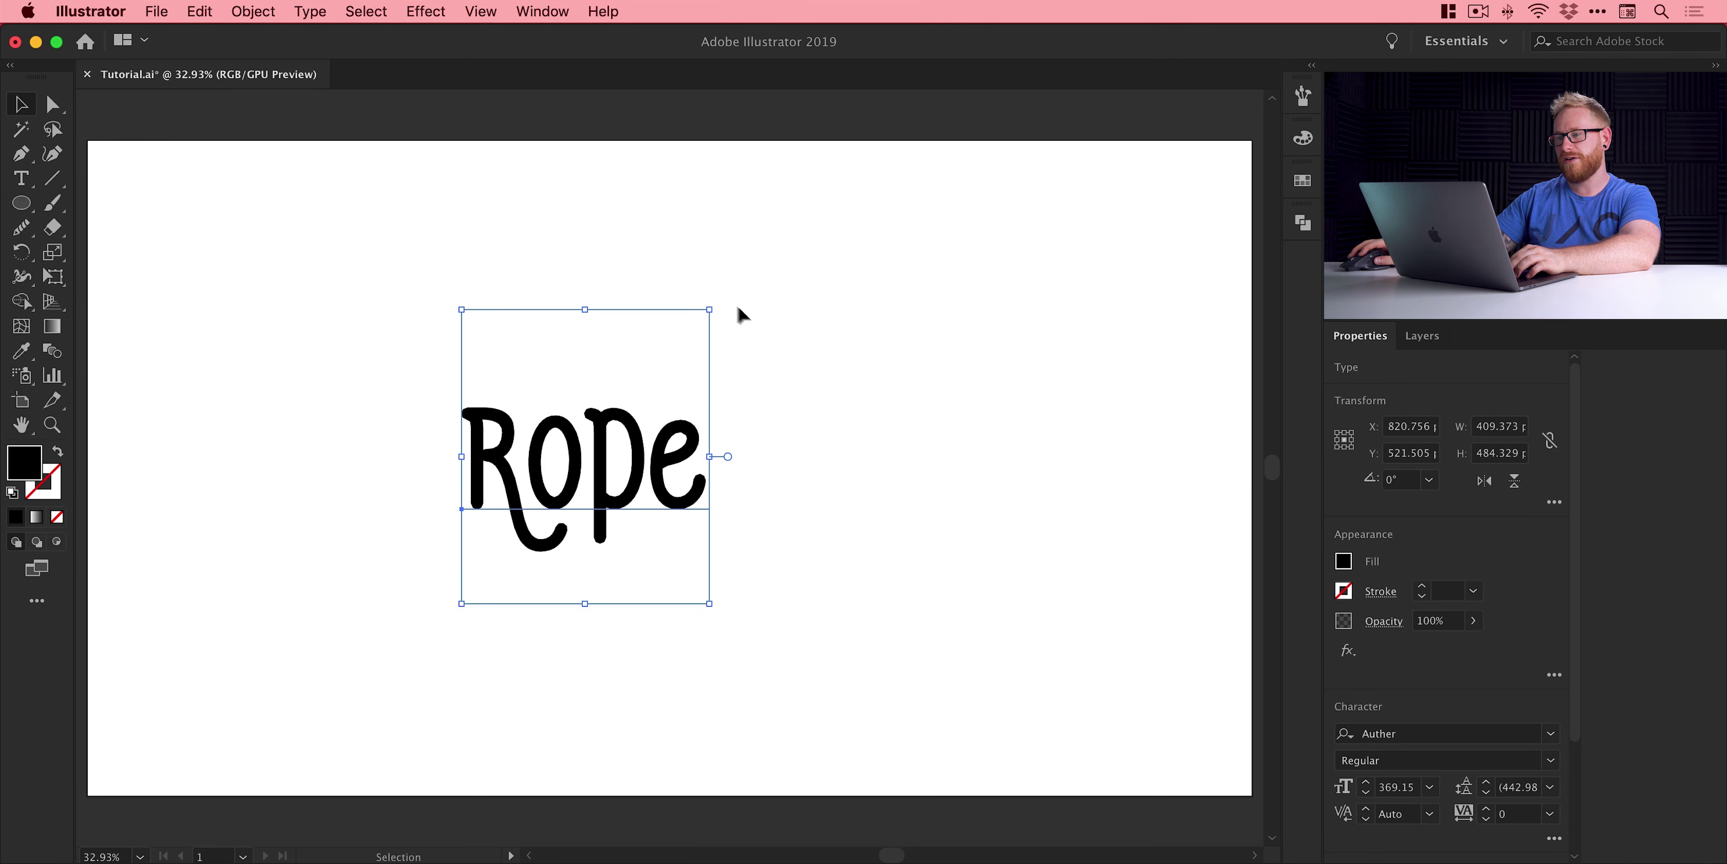
- Enlarge the text to about 730 px wide and position it in the middle of the artboard
left_click_drag(713, 309, 828, 170)
left_click_drag(827, 603, 952, 702)
left_click_drag(765, 449, 759, 478)
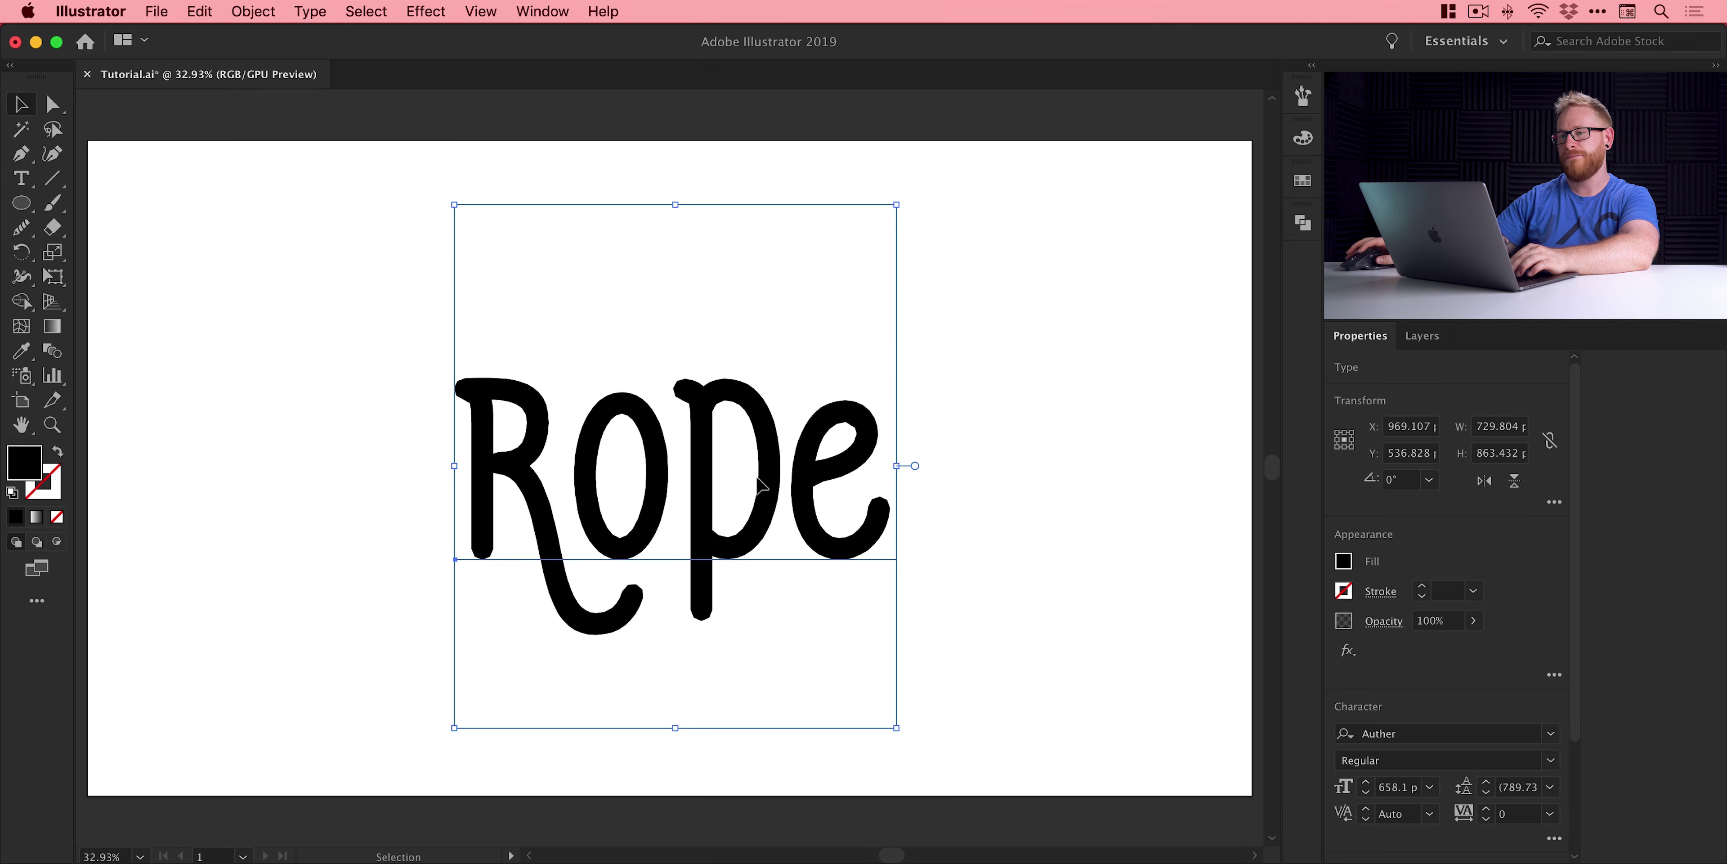
- Convert the text to outlines and check its paths in Outline mode before returning to Preview
left_click(310, 11)
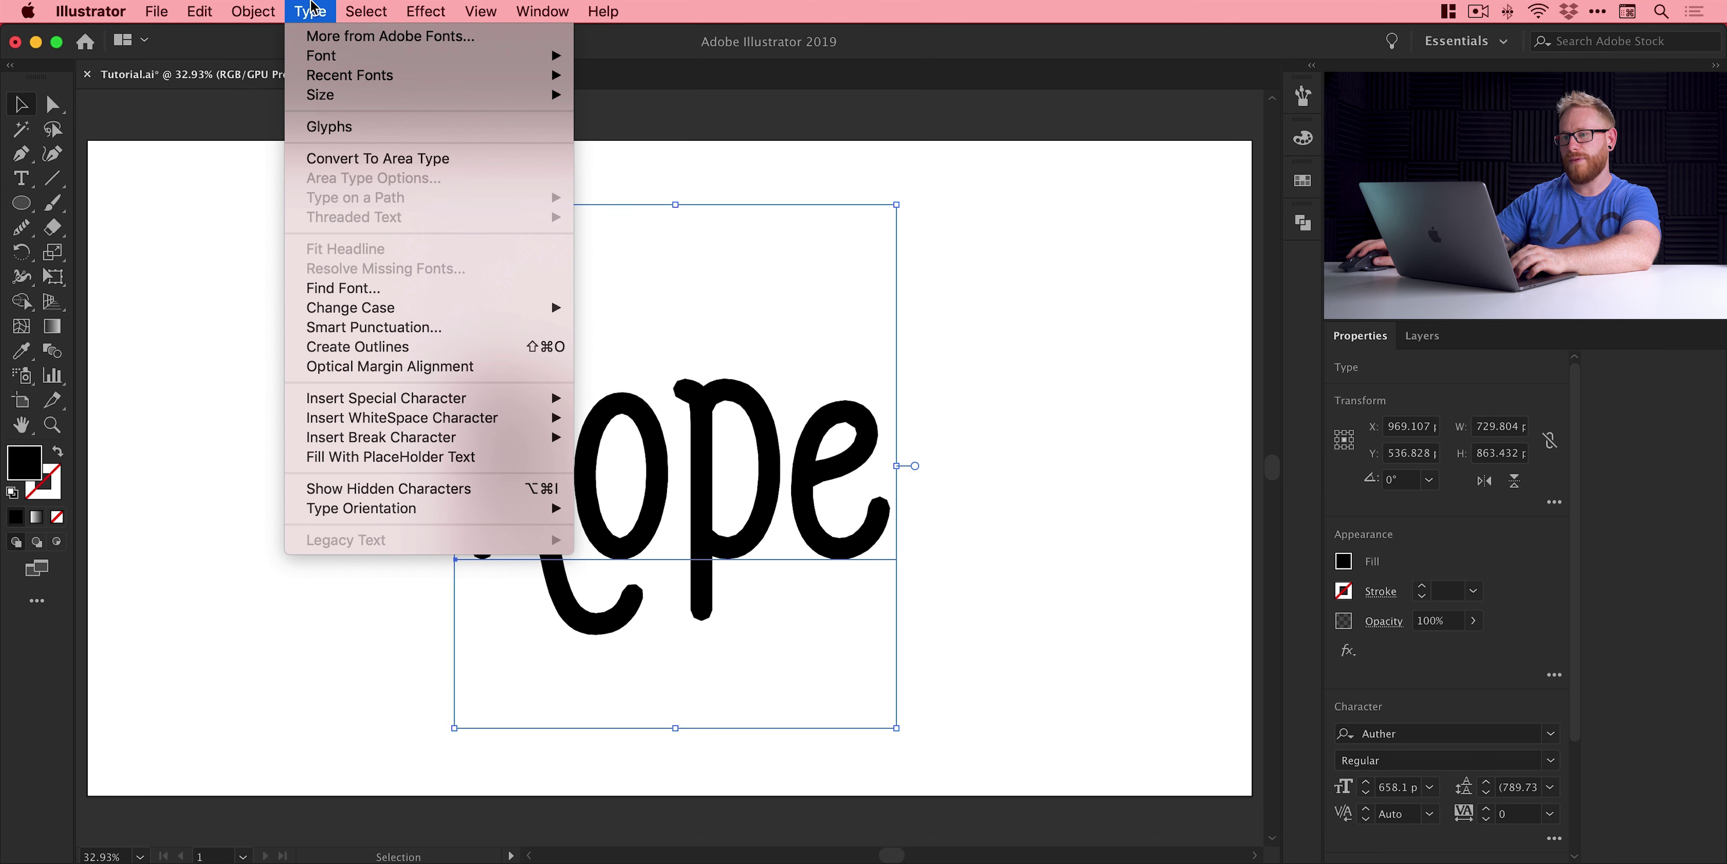
left_click(330, 347)
left_click(327, 367)
key("super+y")
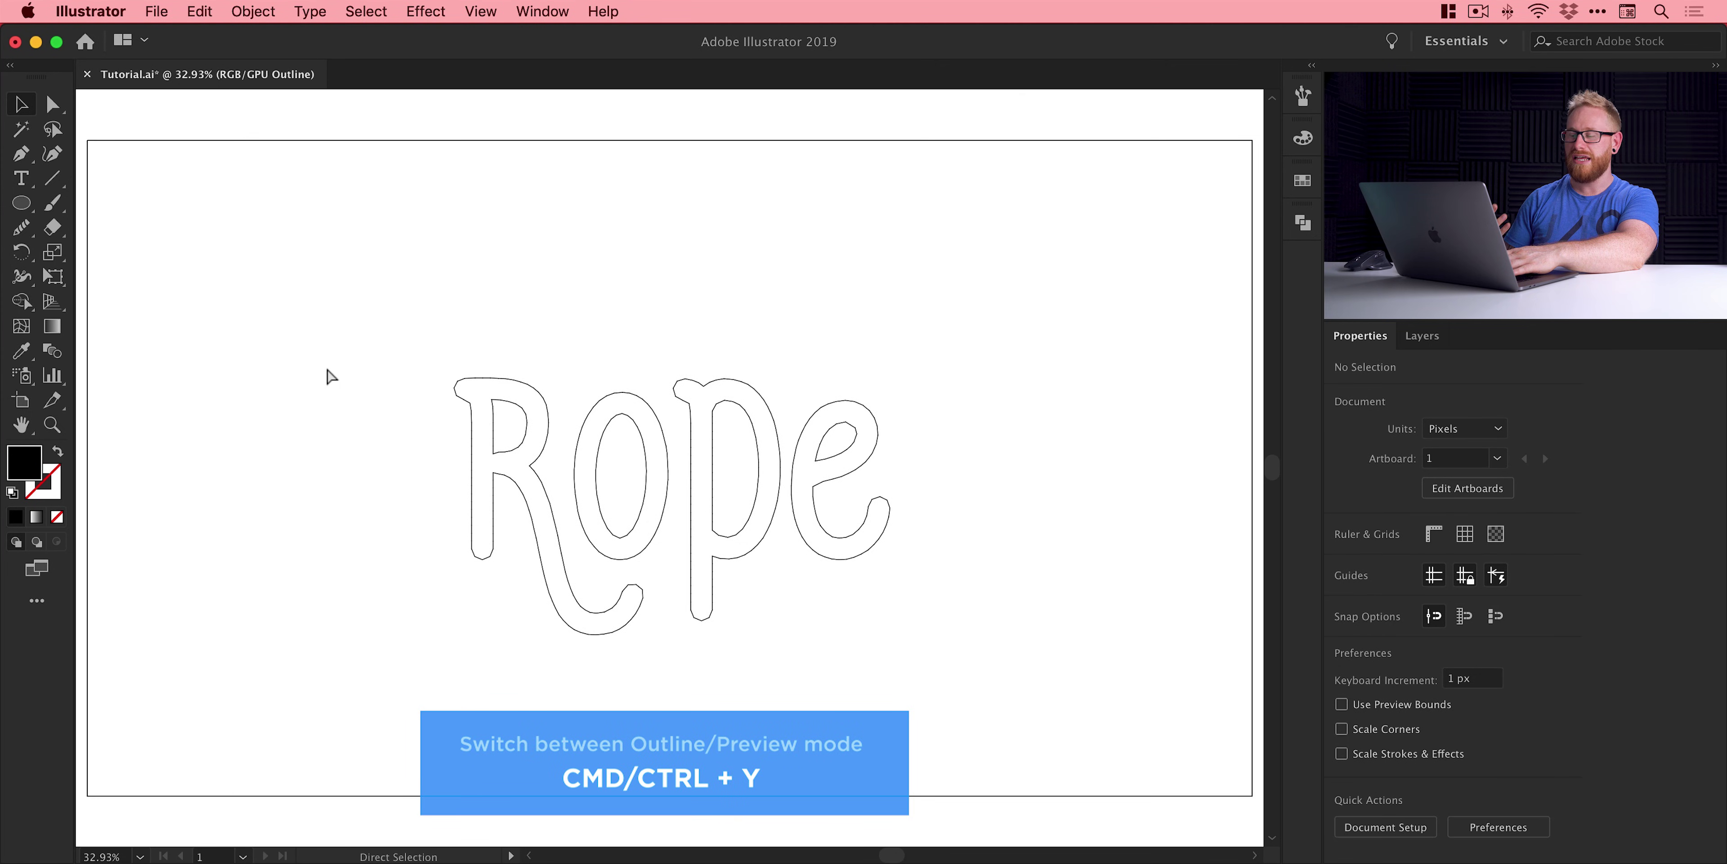
key("super+y")
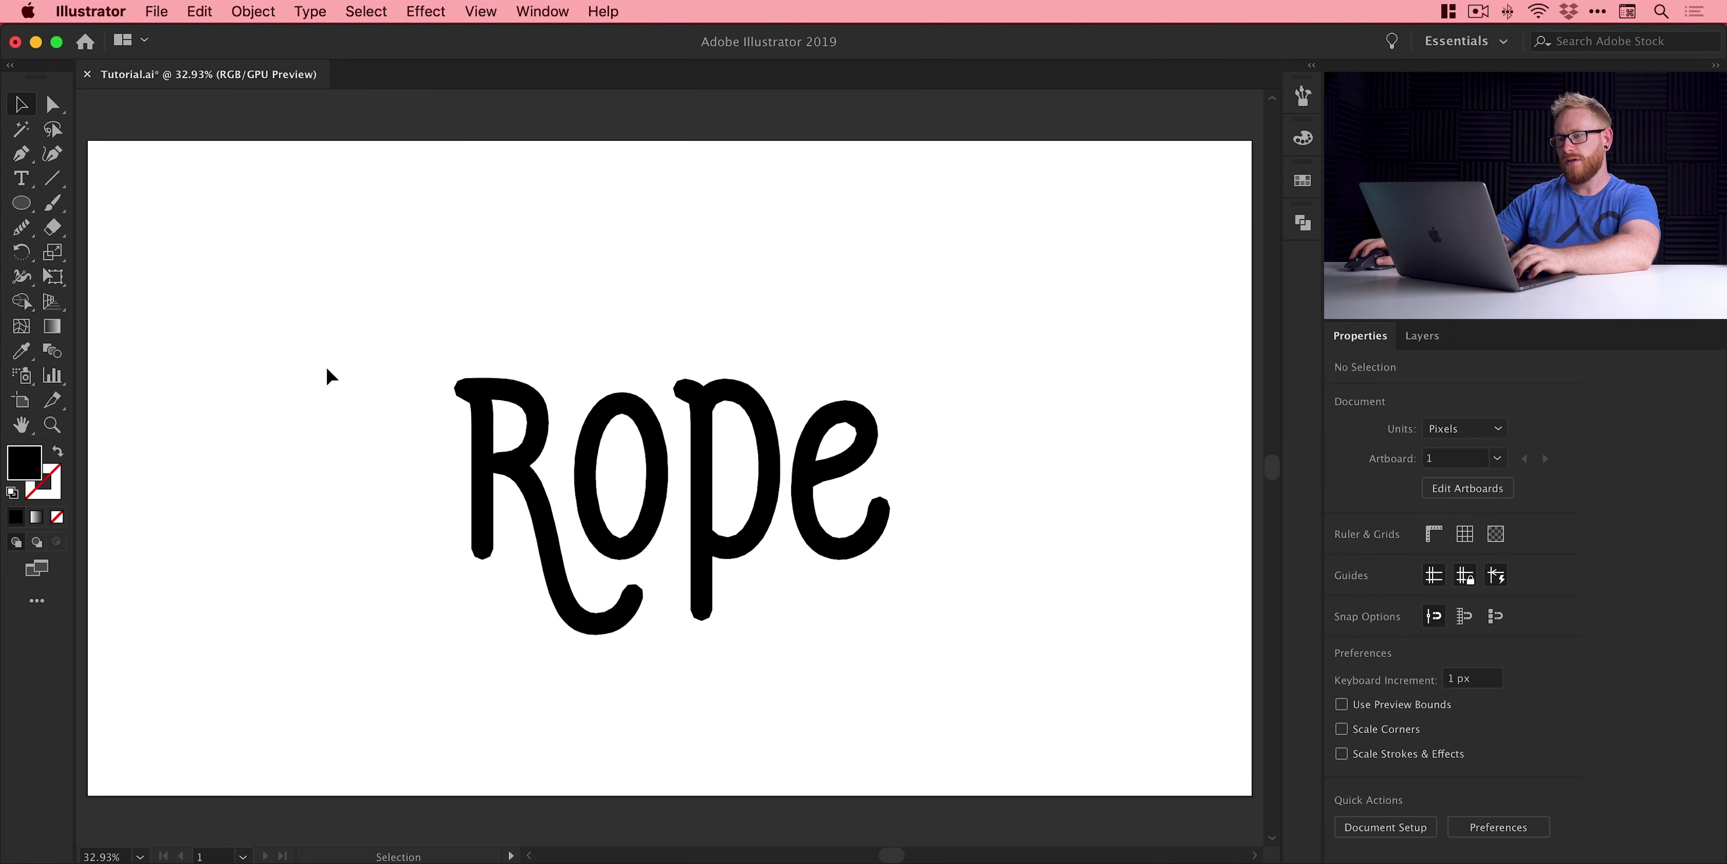
- Apply the black-and-white rope pattern brush to the outlined lettering and remove its fill
left_click(593, 473)
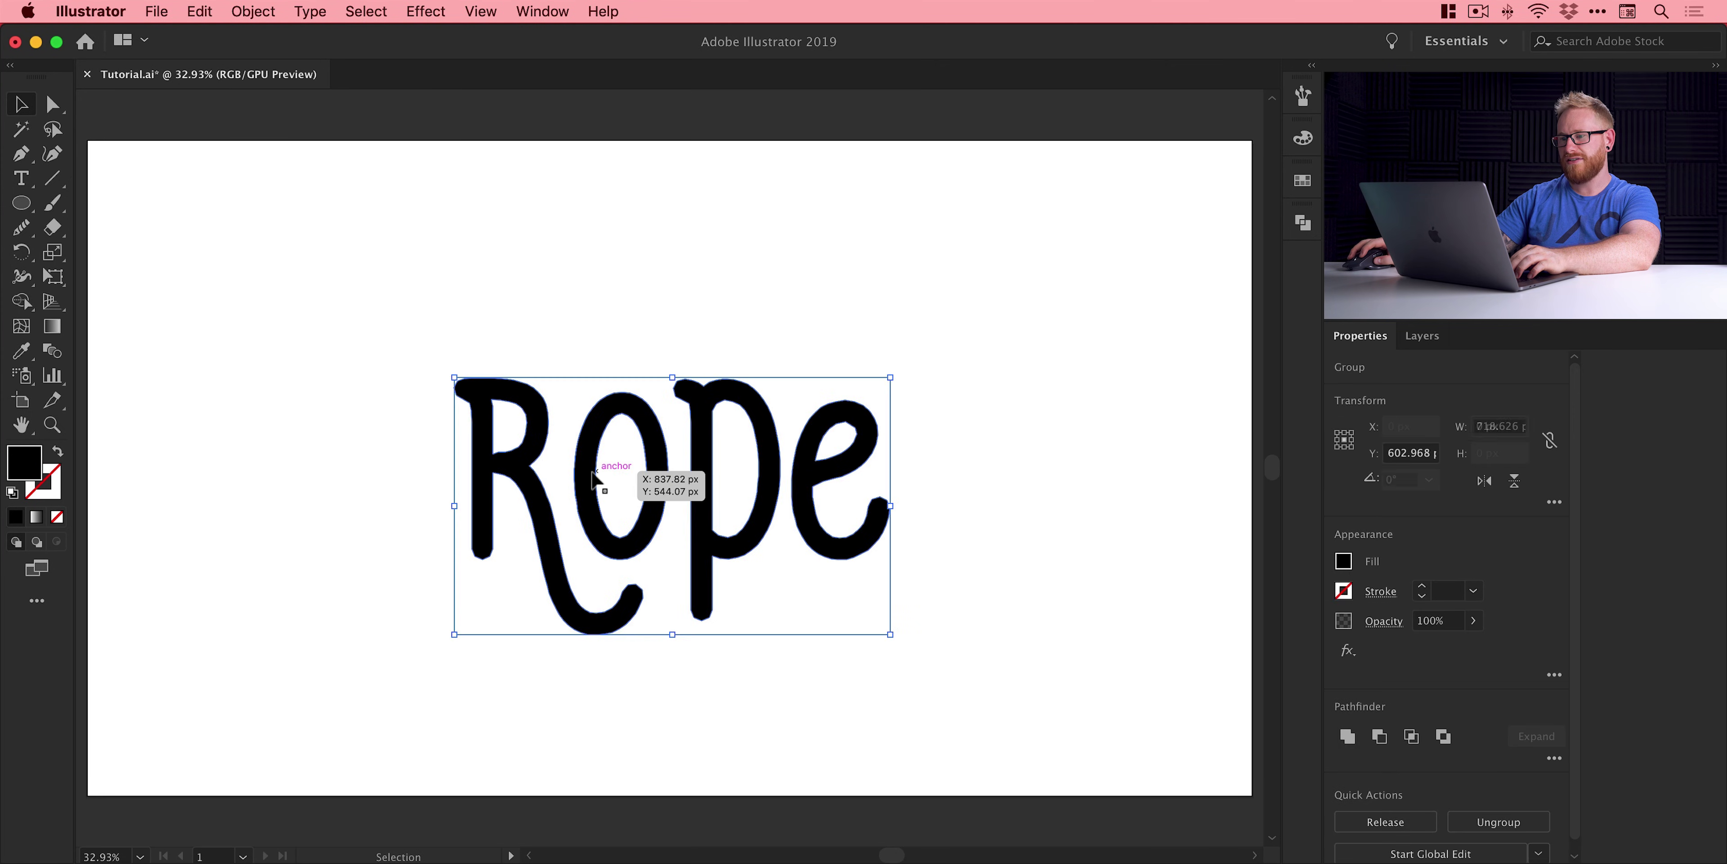
left_click(1301, 97)
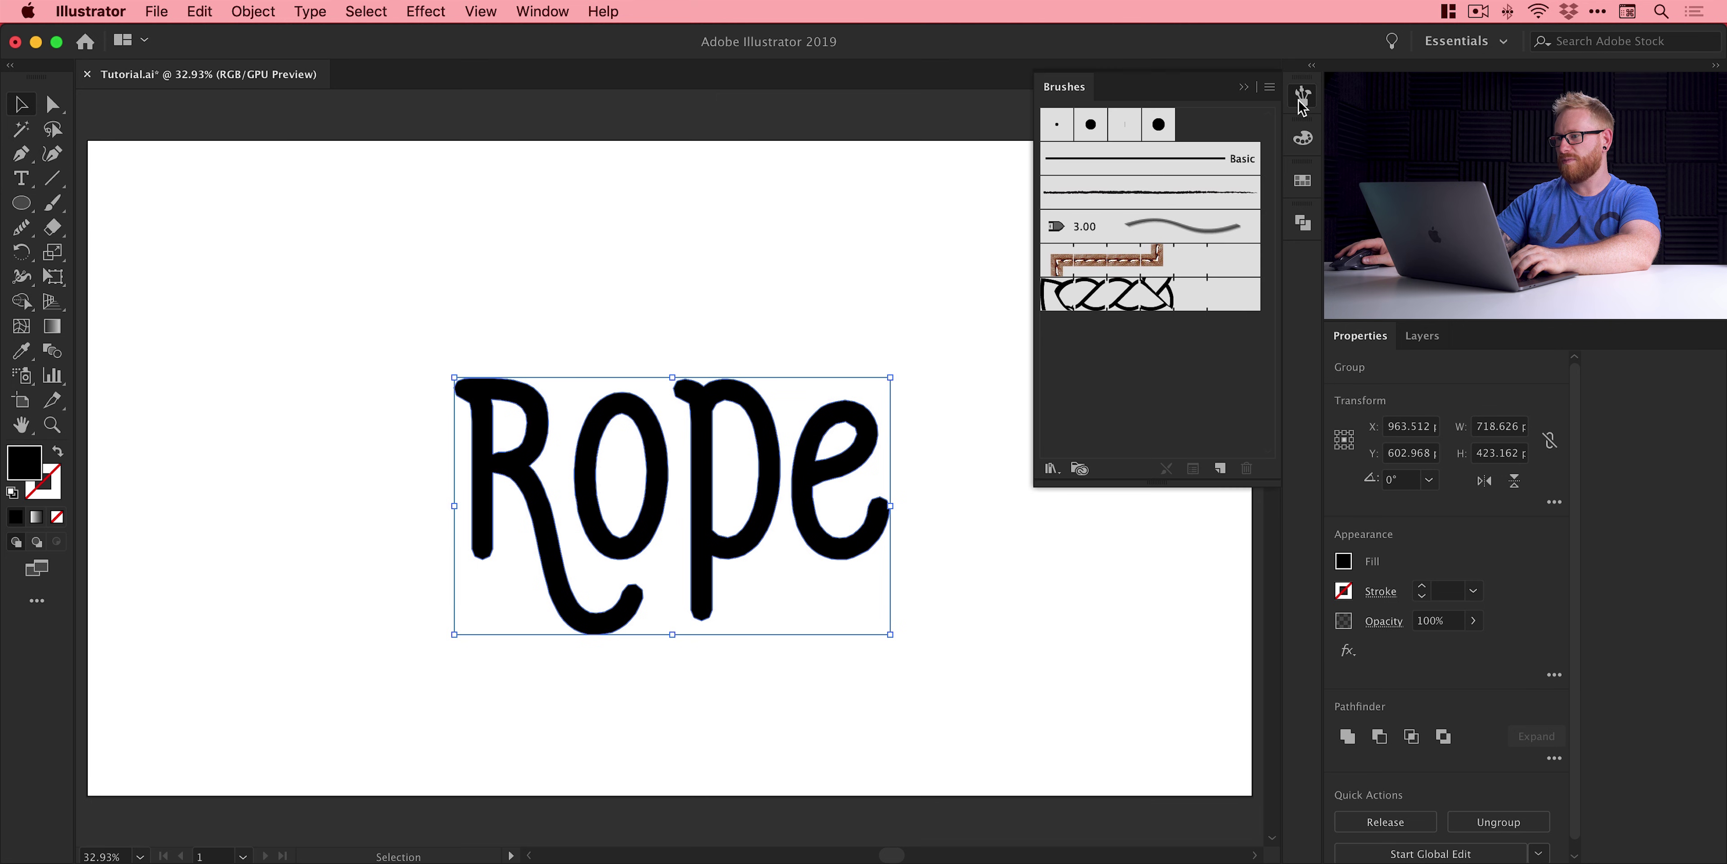
left_click(1169, 295)
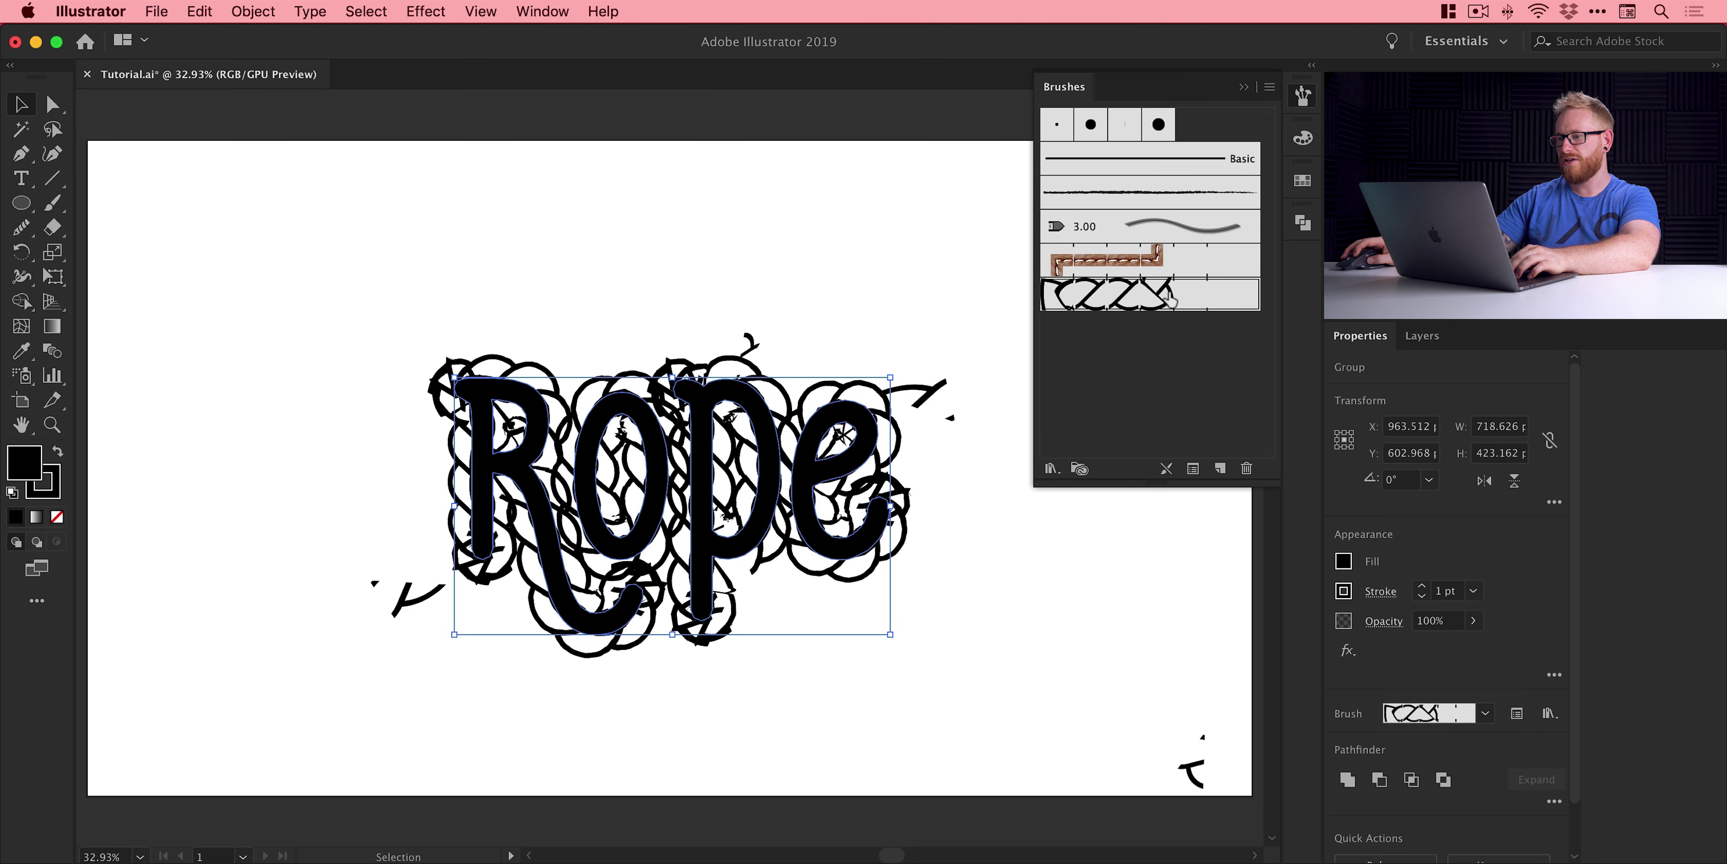
left_click(1302, 98)
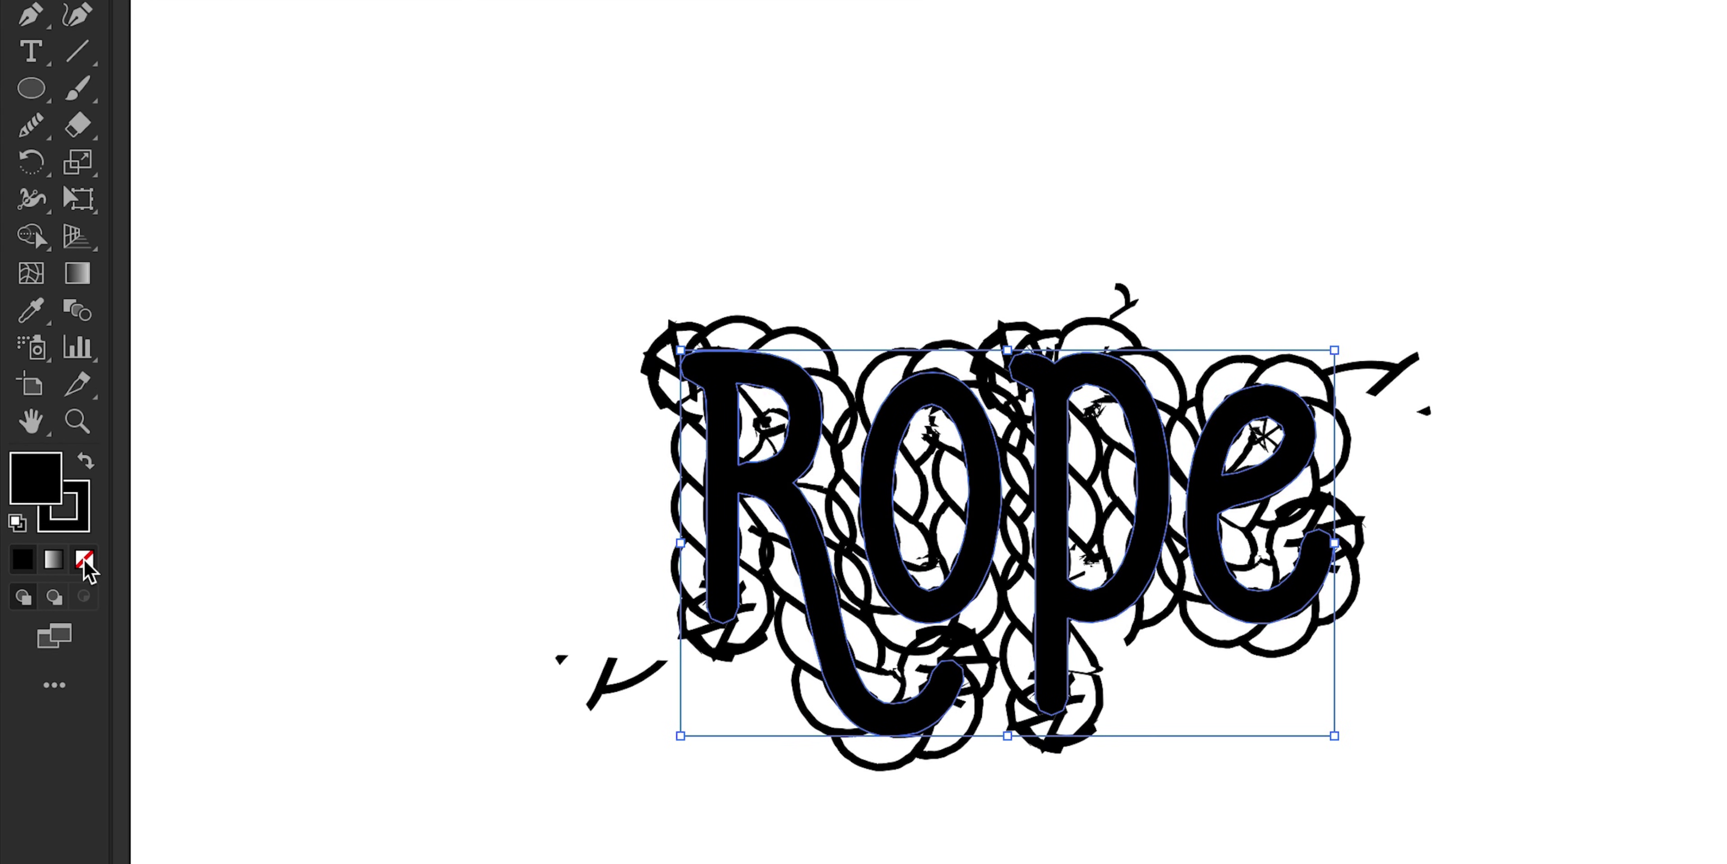
left_click(85, 563)
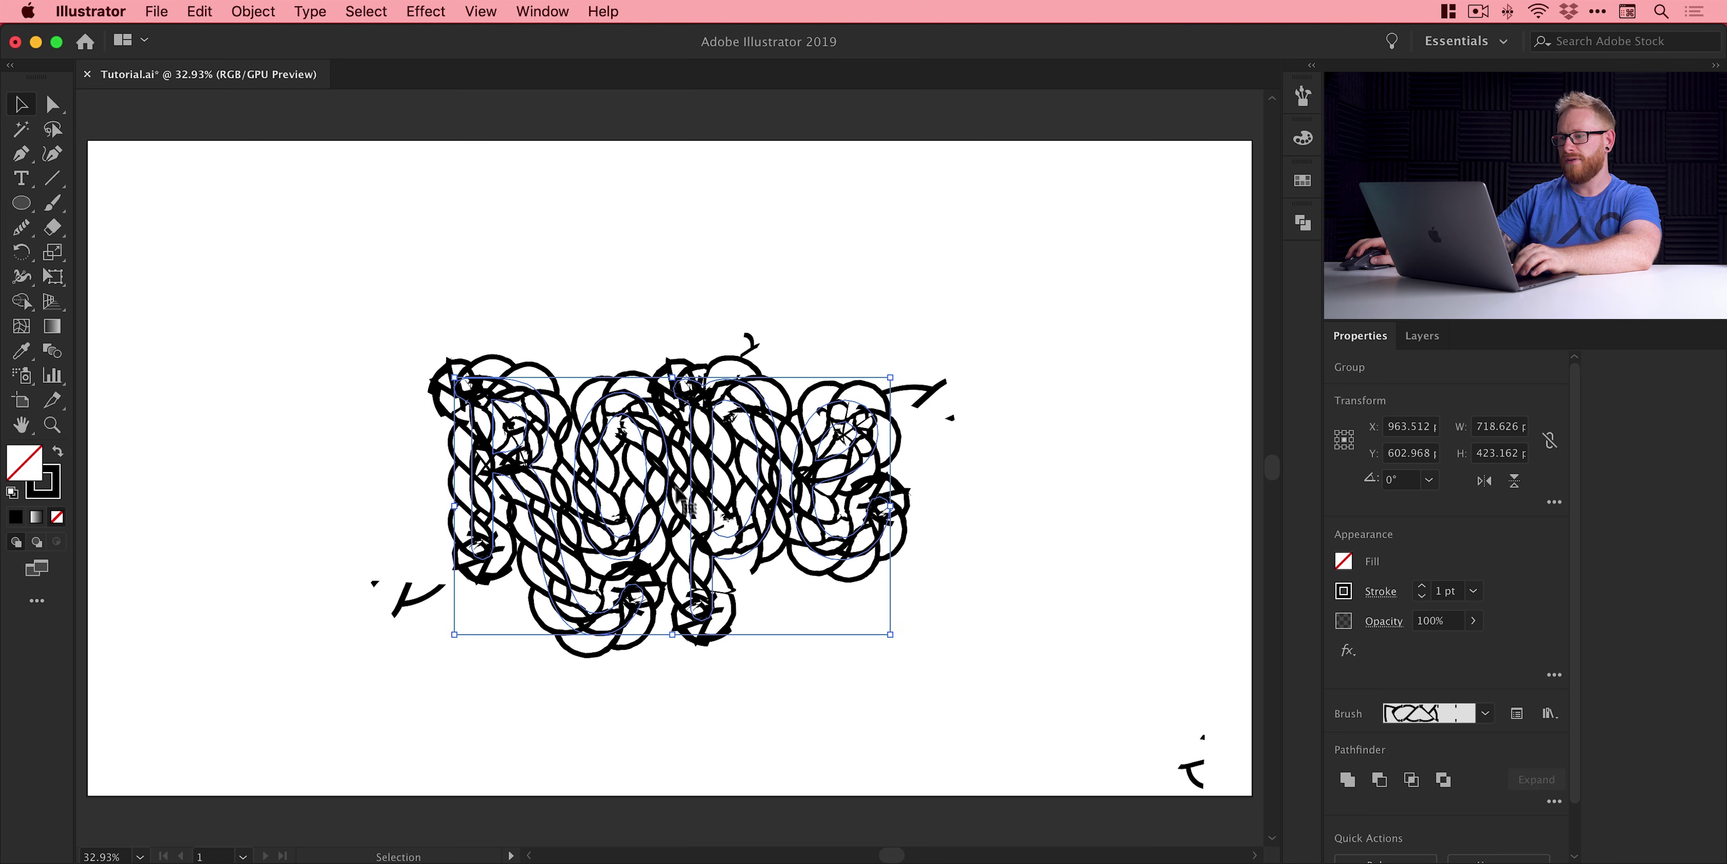
- Reduce the stroke weight of the rope lettering to 0.2 pt
key("z")
left_click(981, 518)
left_click(673, 475)
key("v")
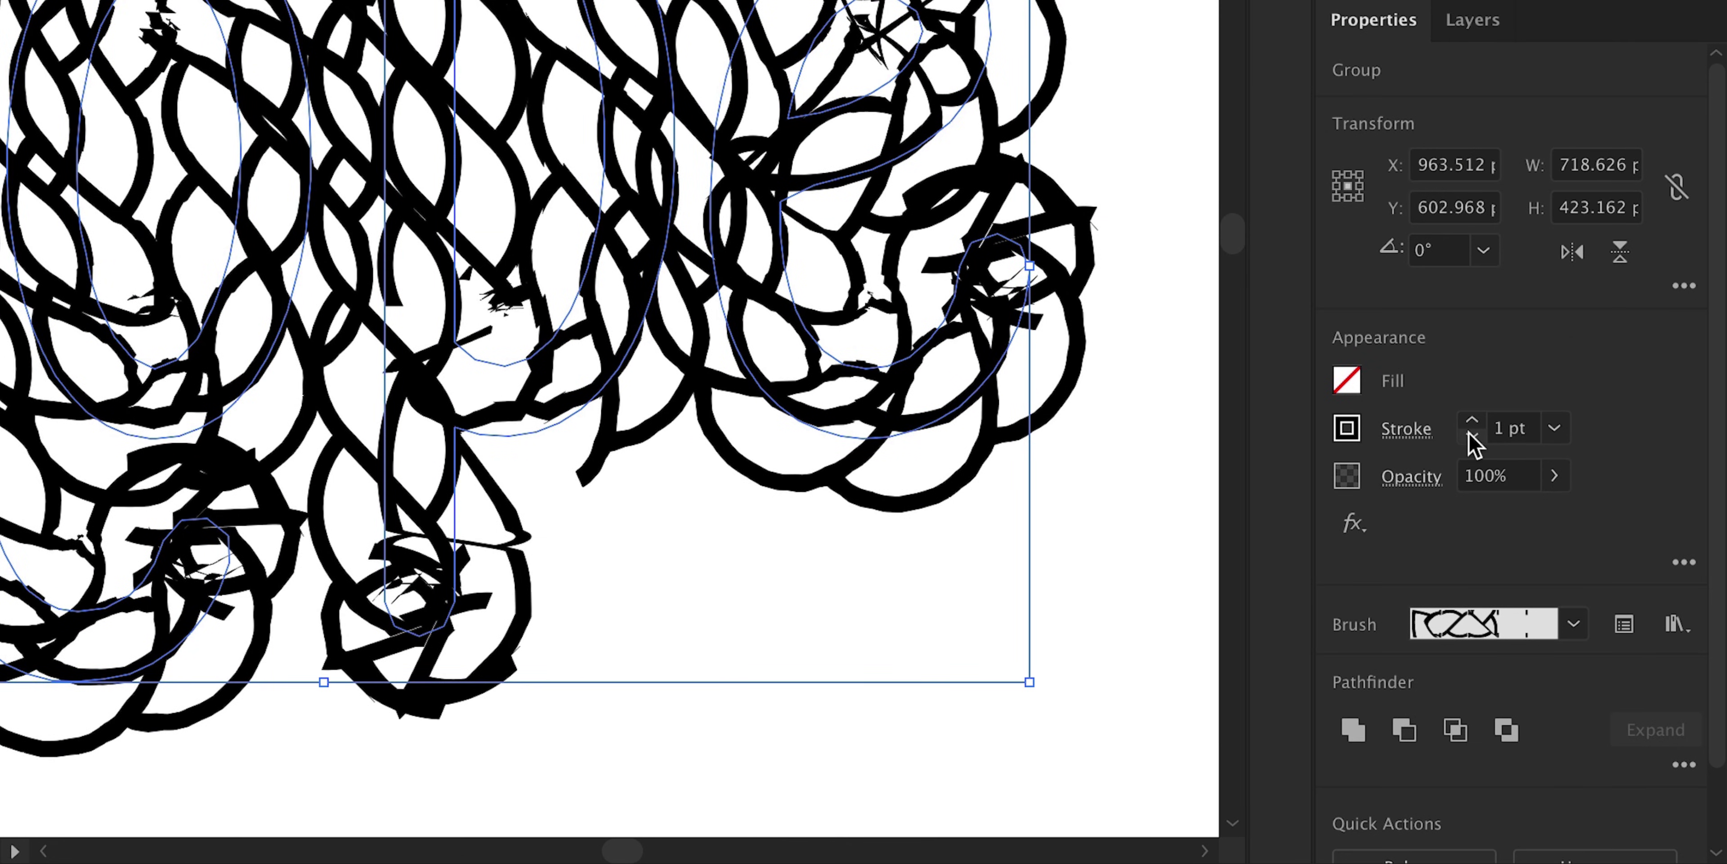
left_click(1471, 437)
left_click(1472, 437)
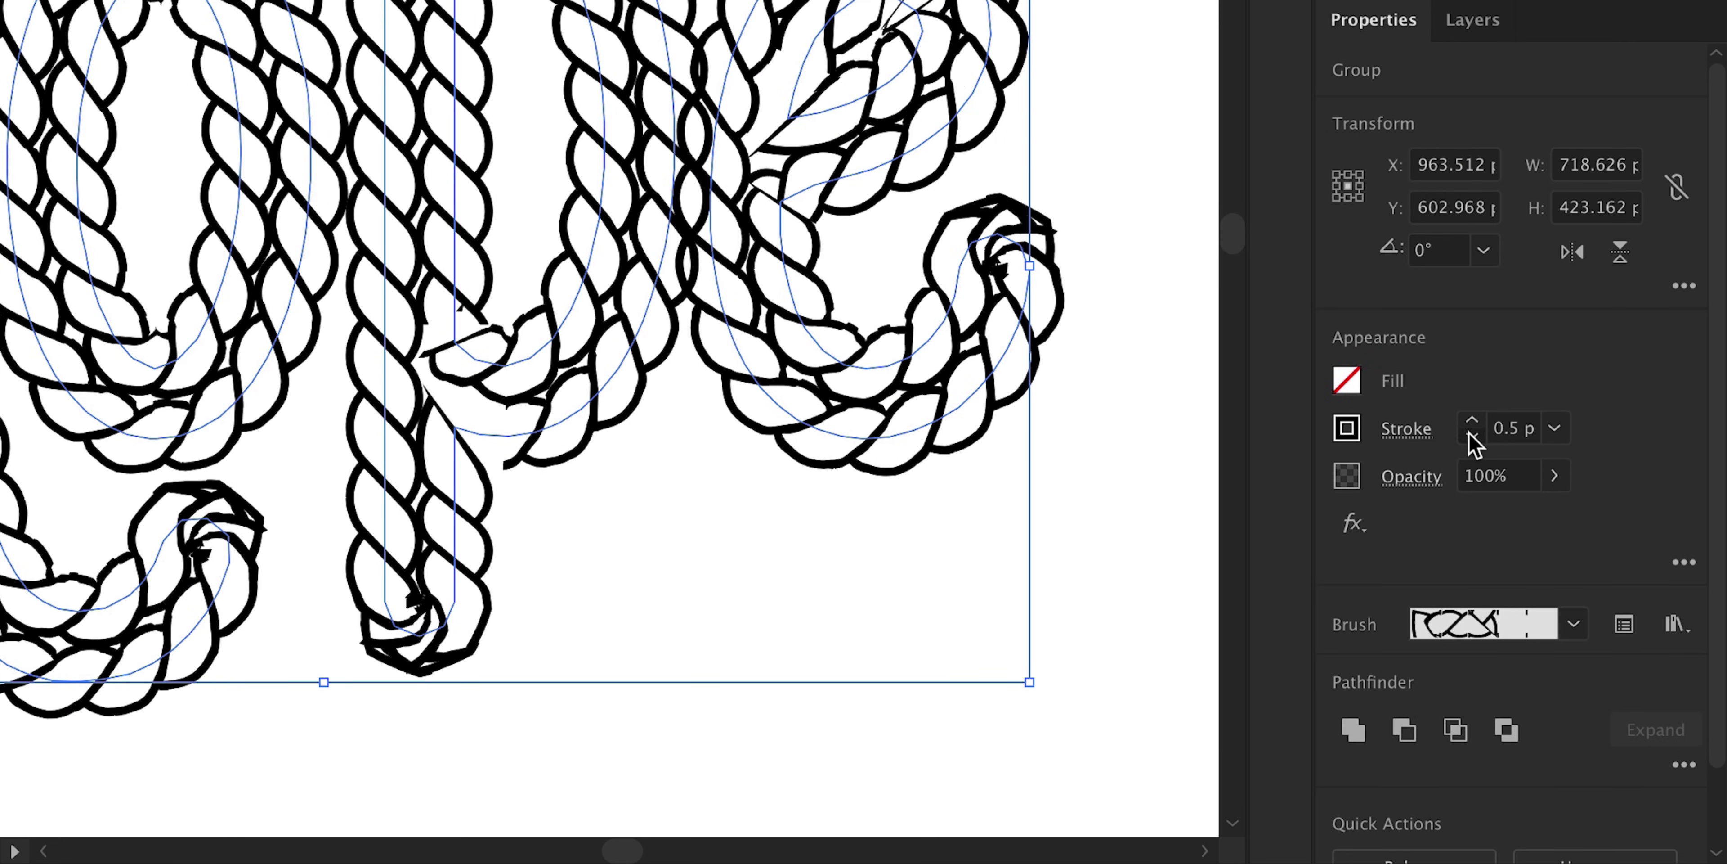
left_click(1472, 437)
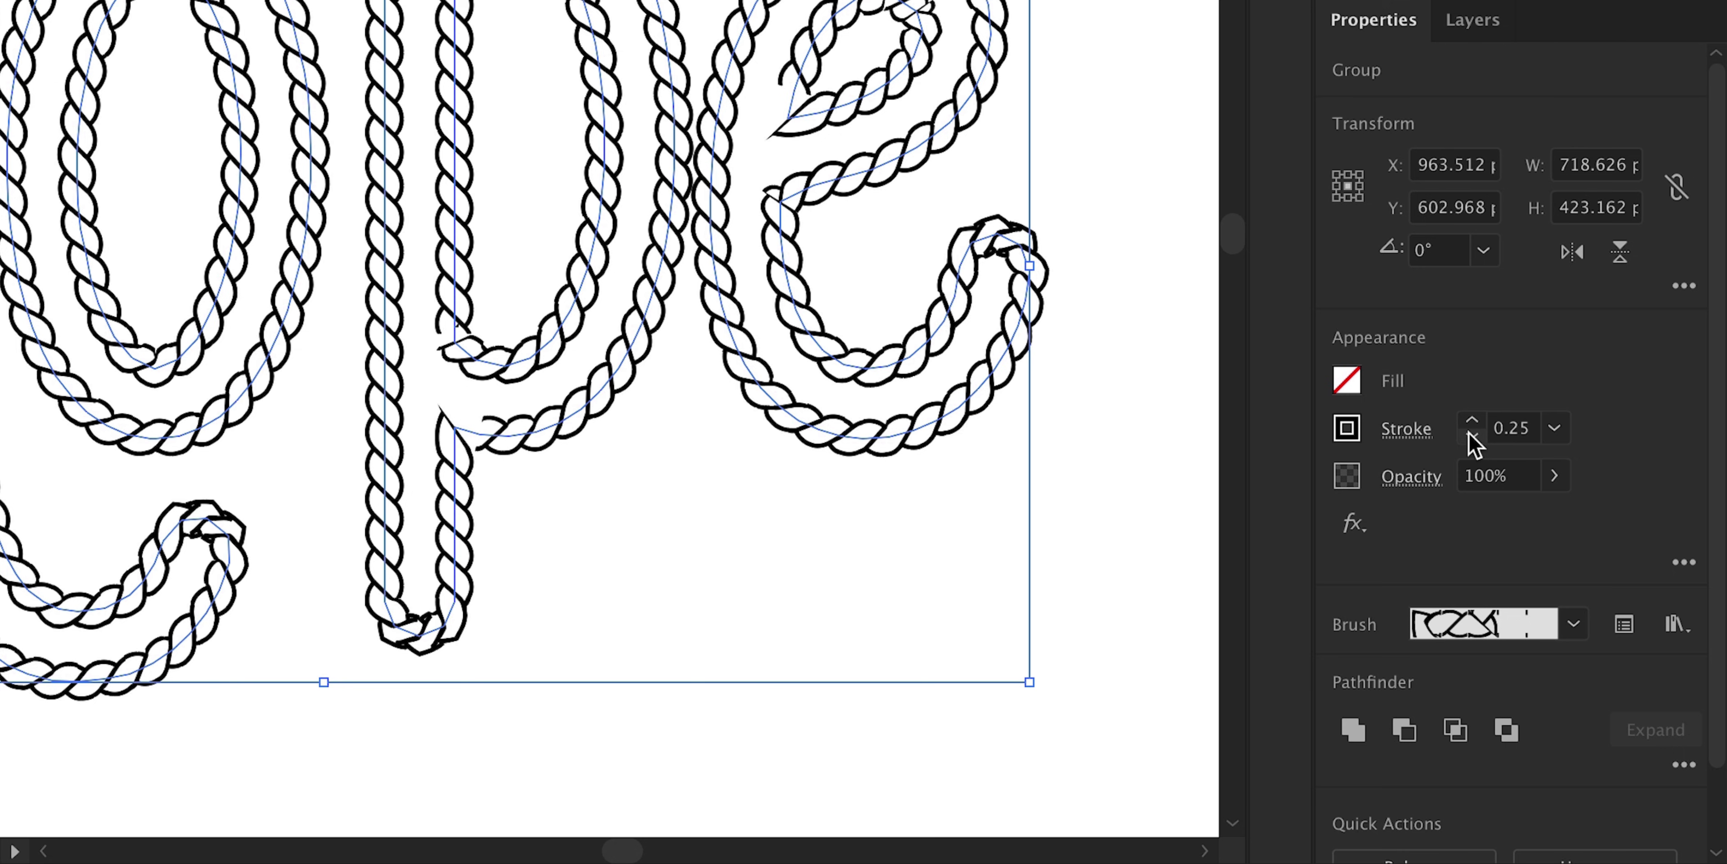
left_click(1522, 427)
type("0")
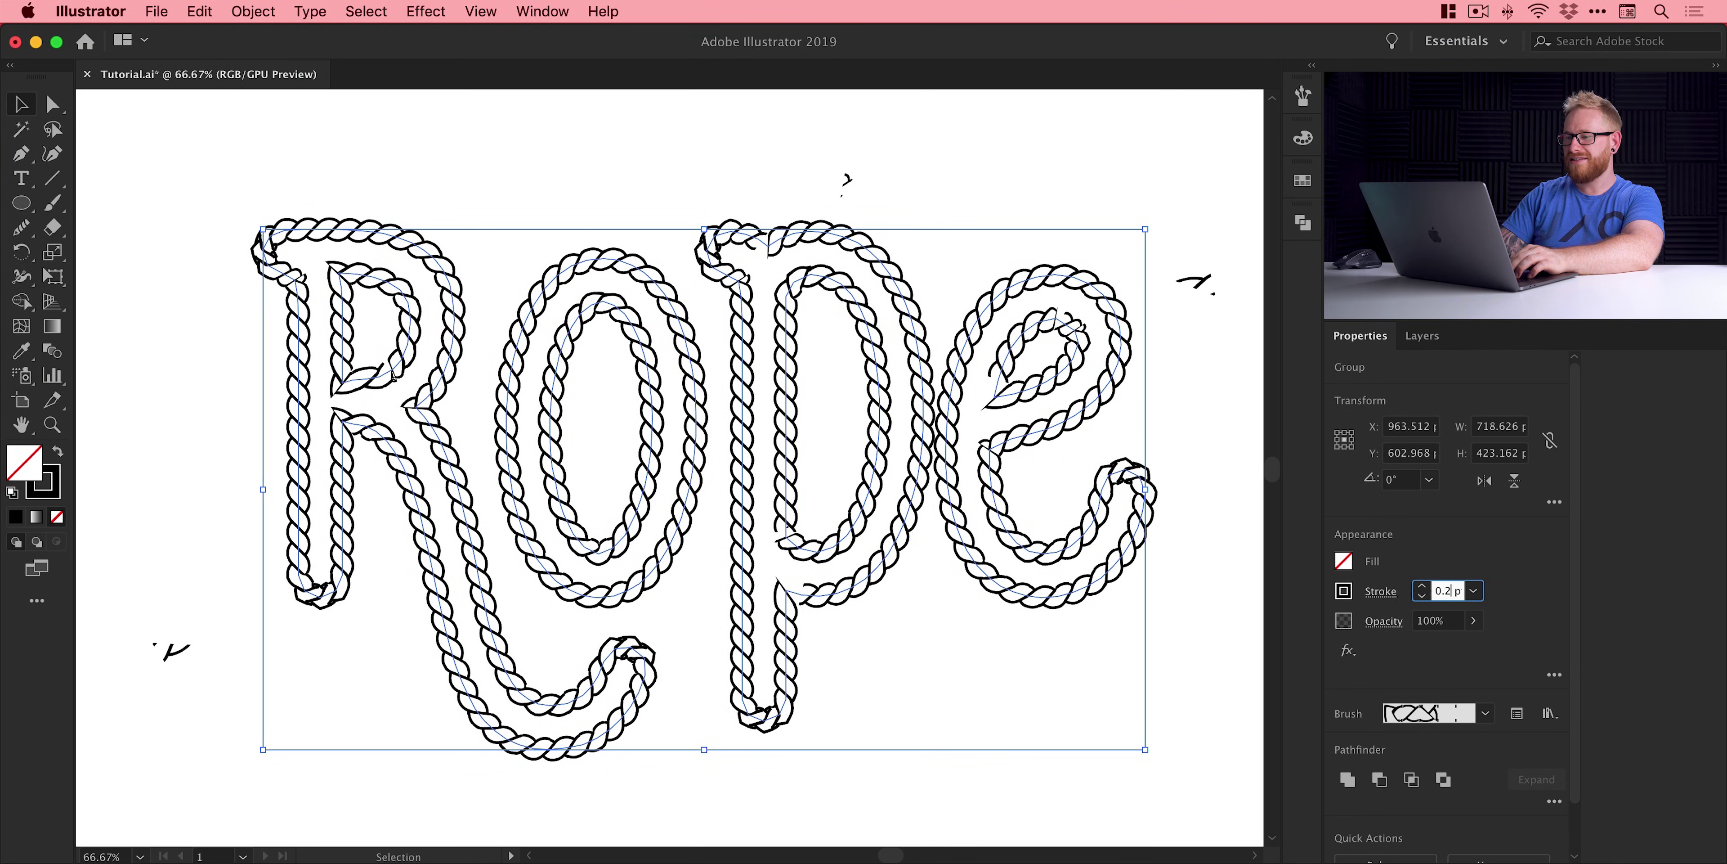
key("Return")
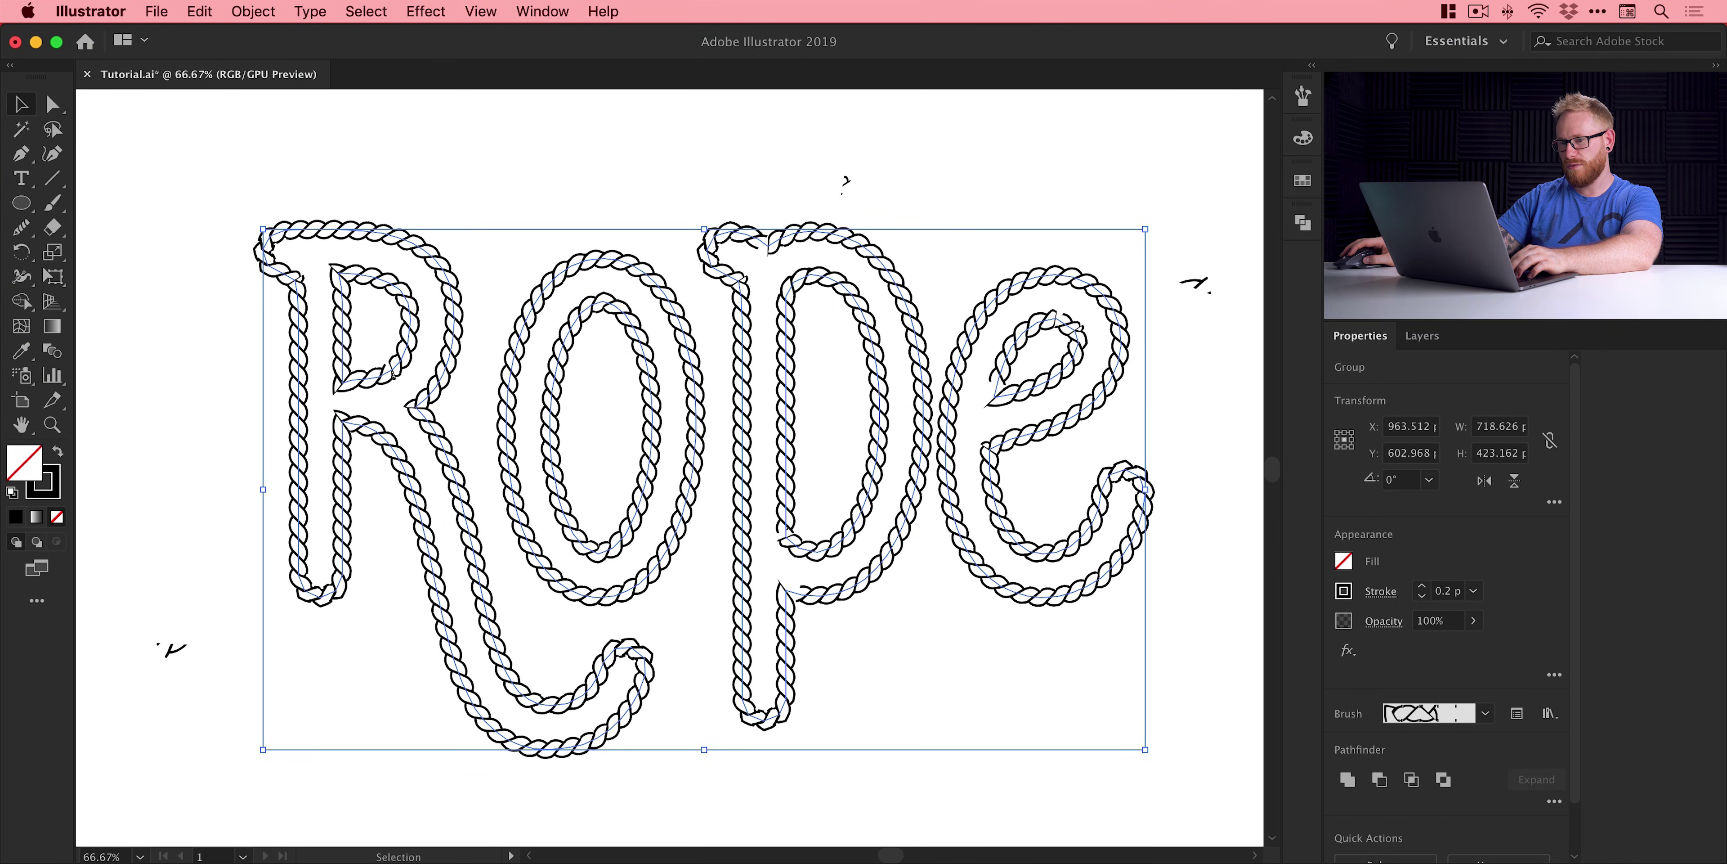
- Try a stroke weight of 0.1 pt on the lettering and set it back to 0.2 pt
double_click(1435, 588)
type("0.1")
key("Return")
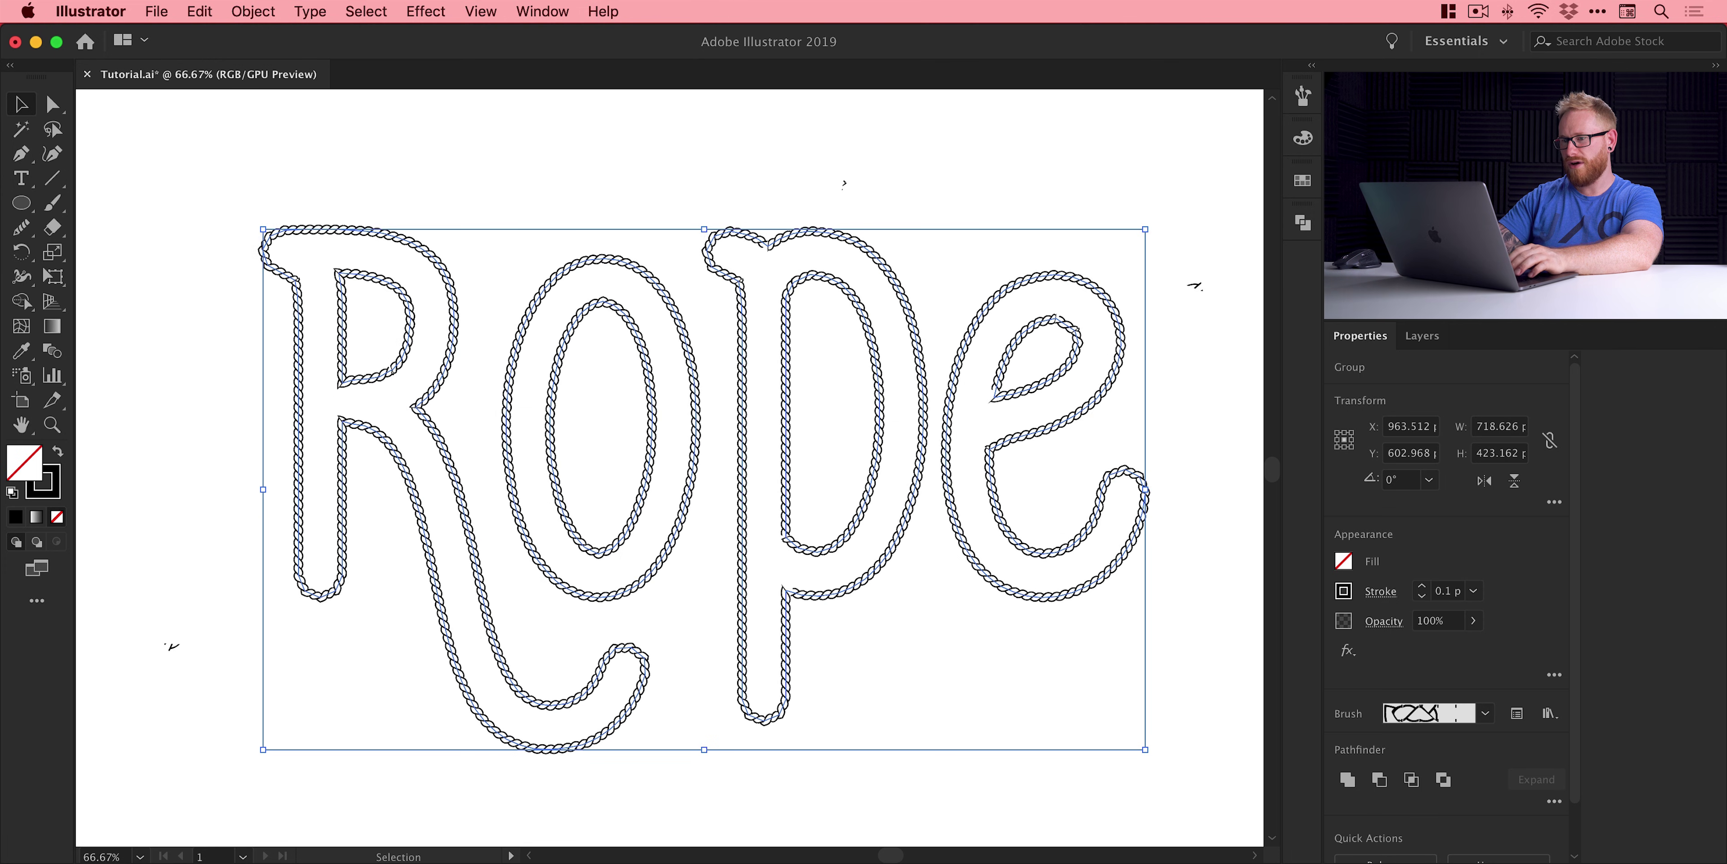
left_click(1442, 589)
type("0.2")
key("Return")
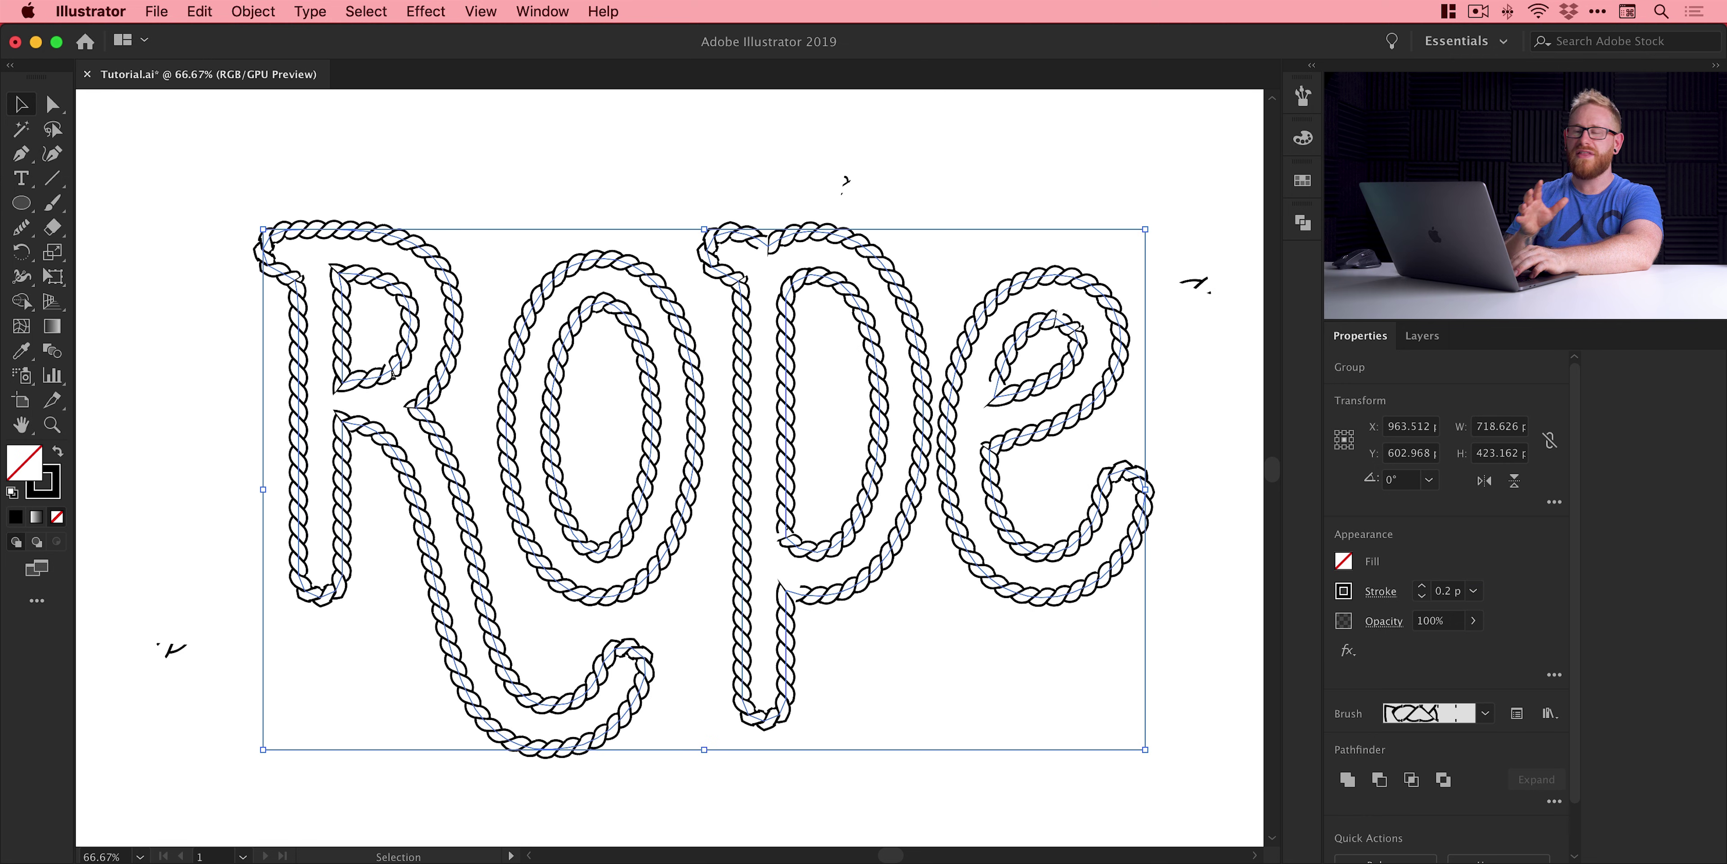
- Move the rope lettering slightly left and up, and deselect it
left_click_drag(952, 470, 927, 464)
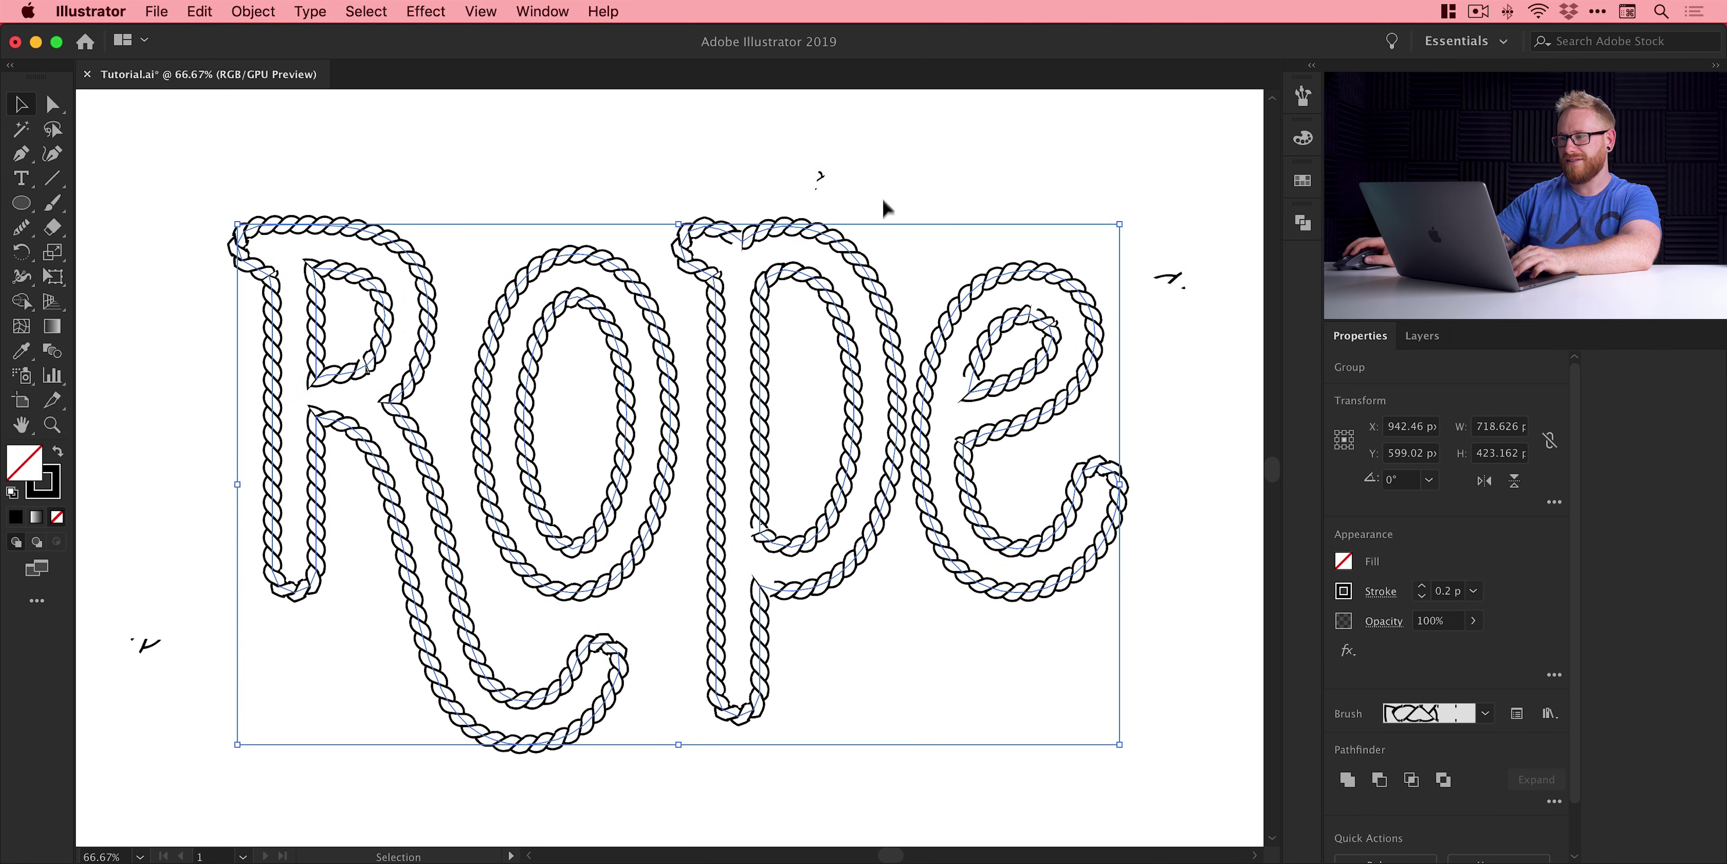
left_click(909, 140)
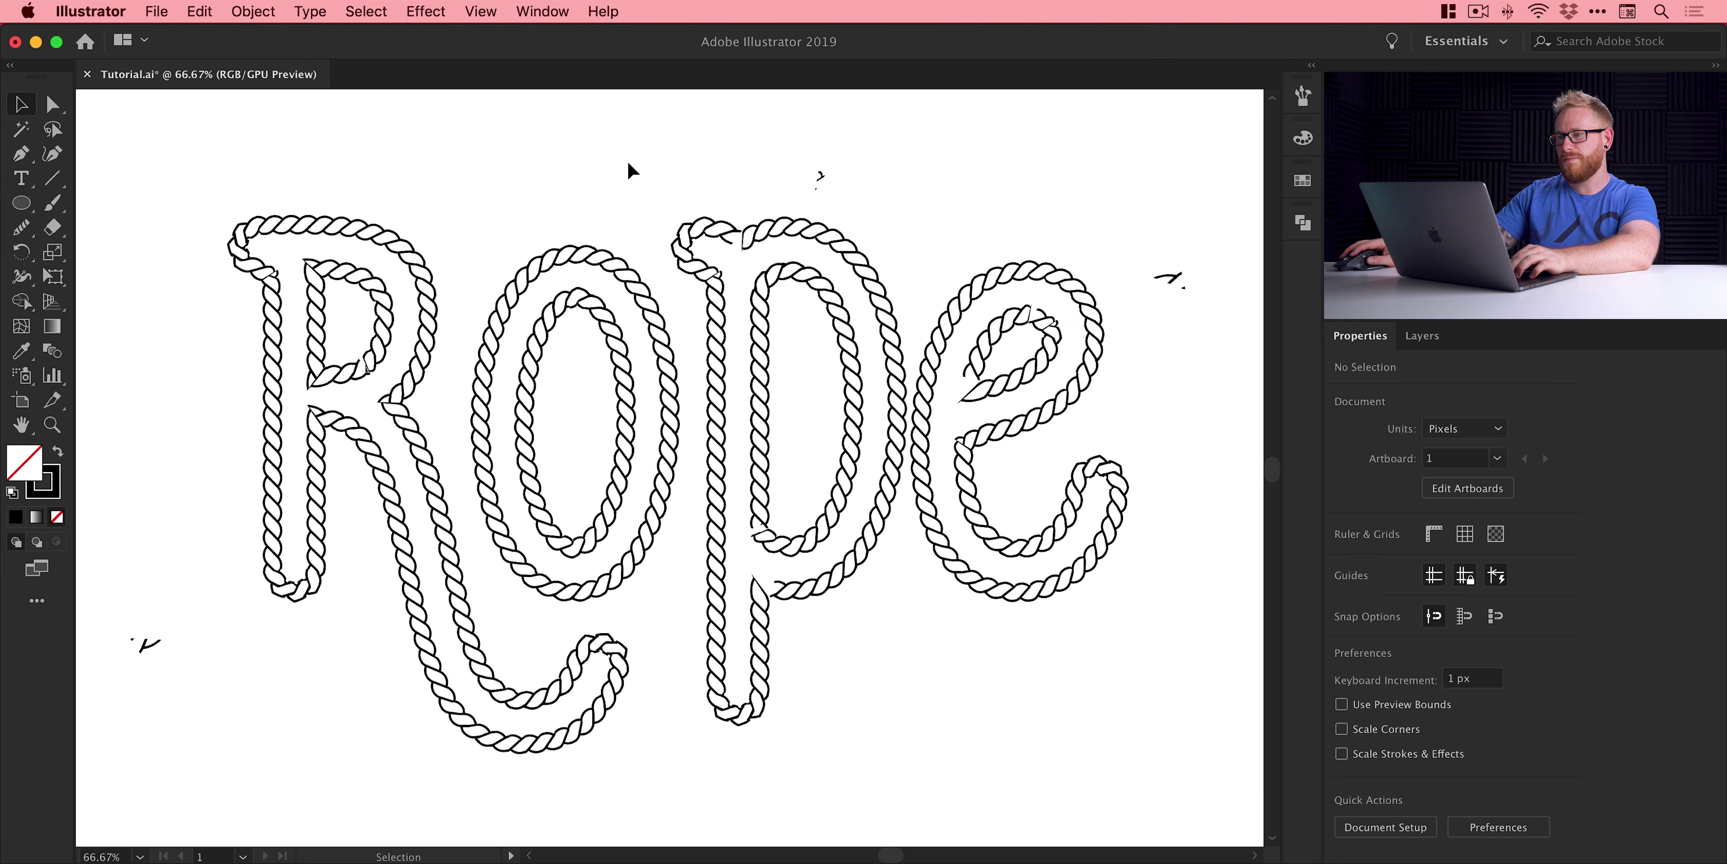
- Examine the lettering's underlying paths in Outline mode, focusing on the lower end of the R's straight stem
key("super+y")
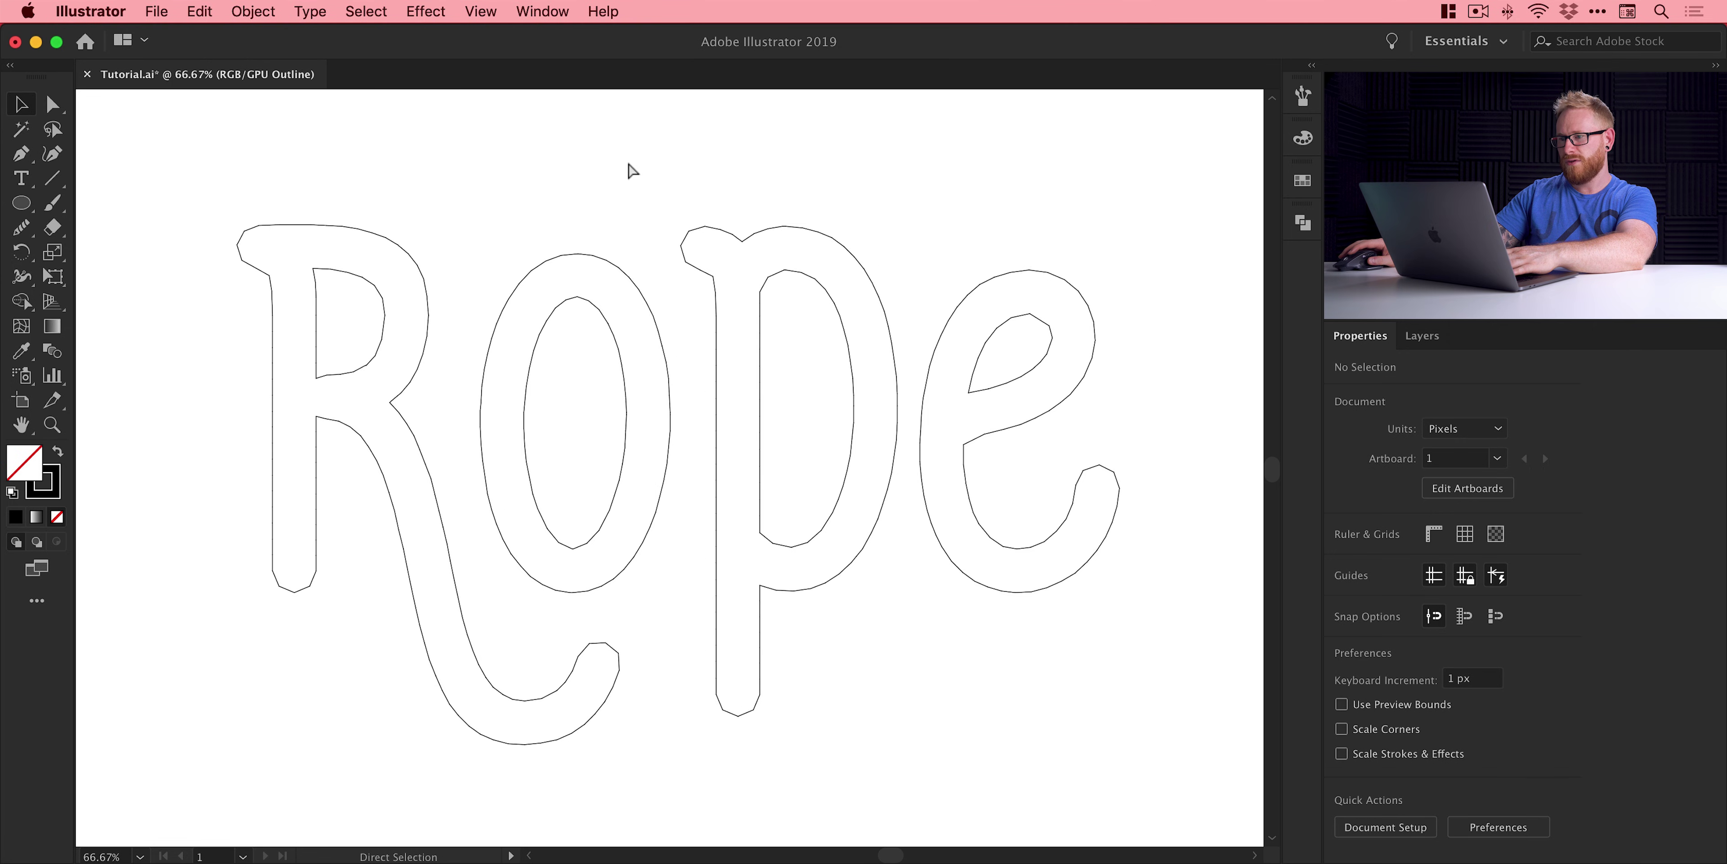
key("super+y")
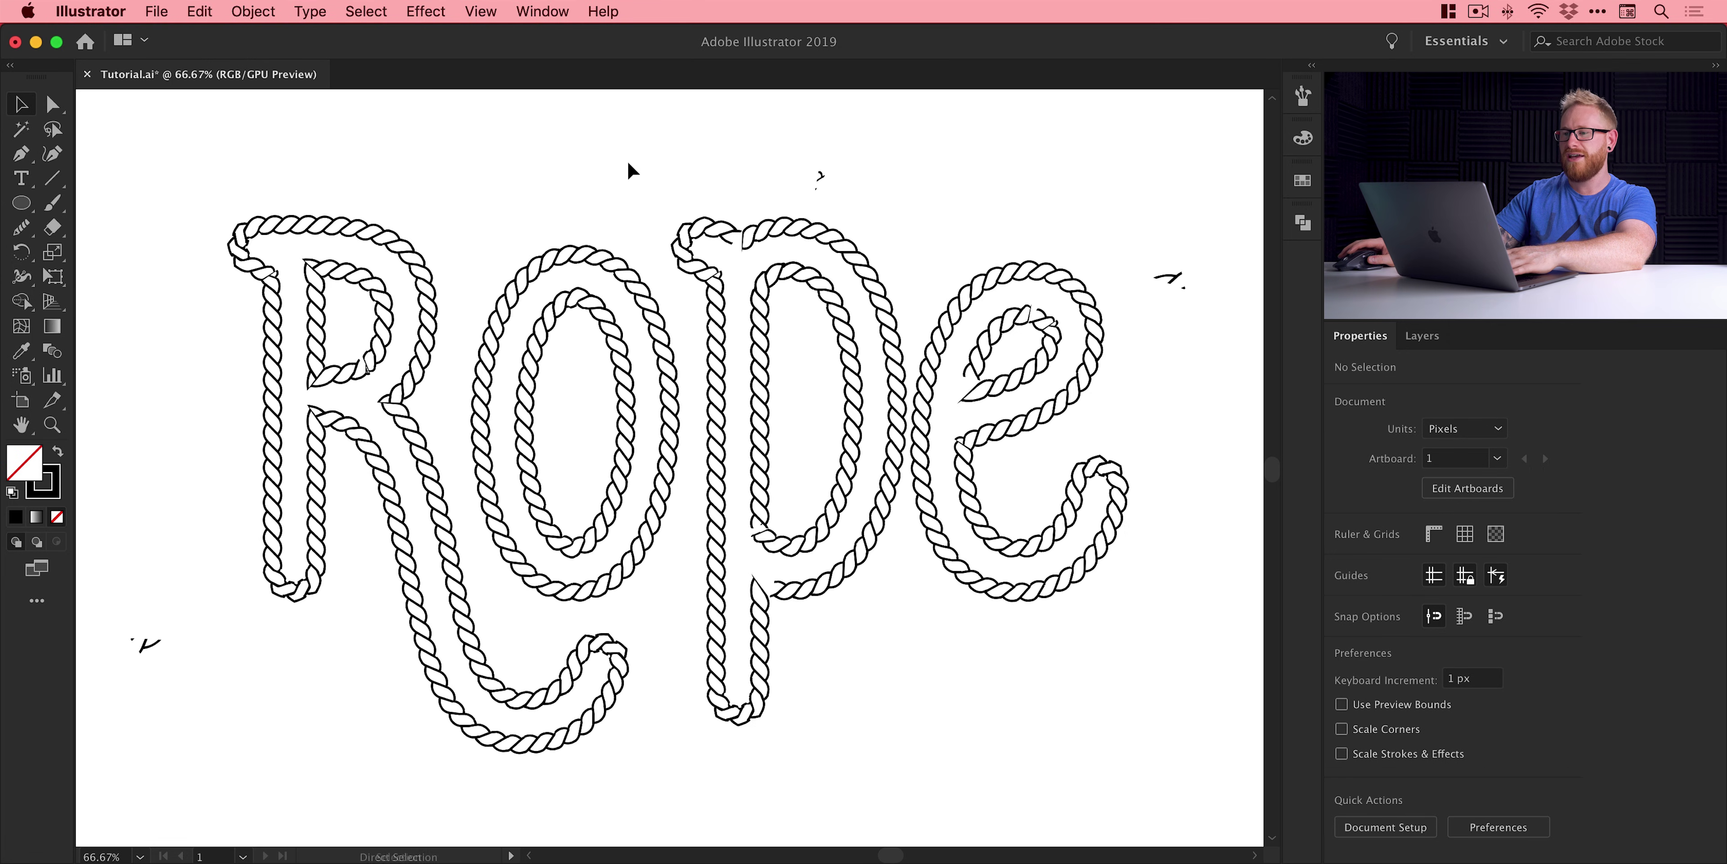
key("super+a")
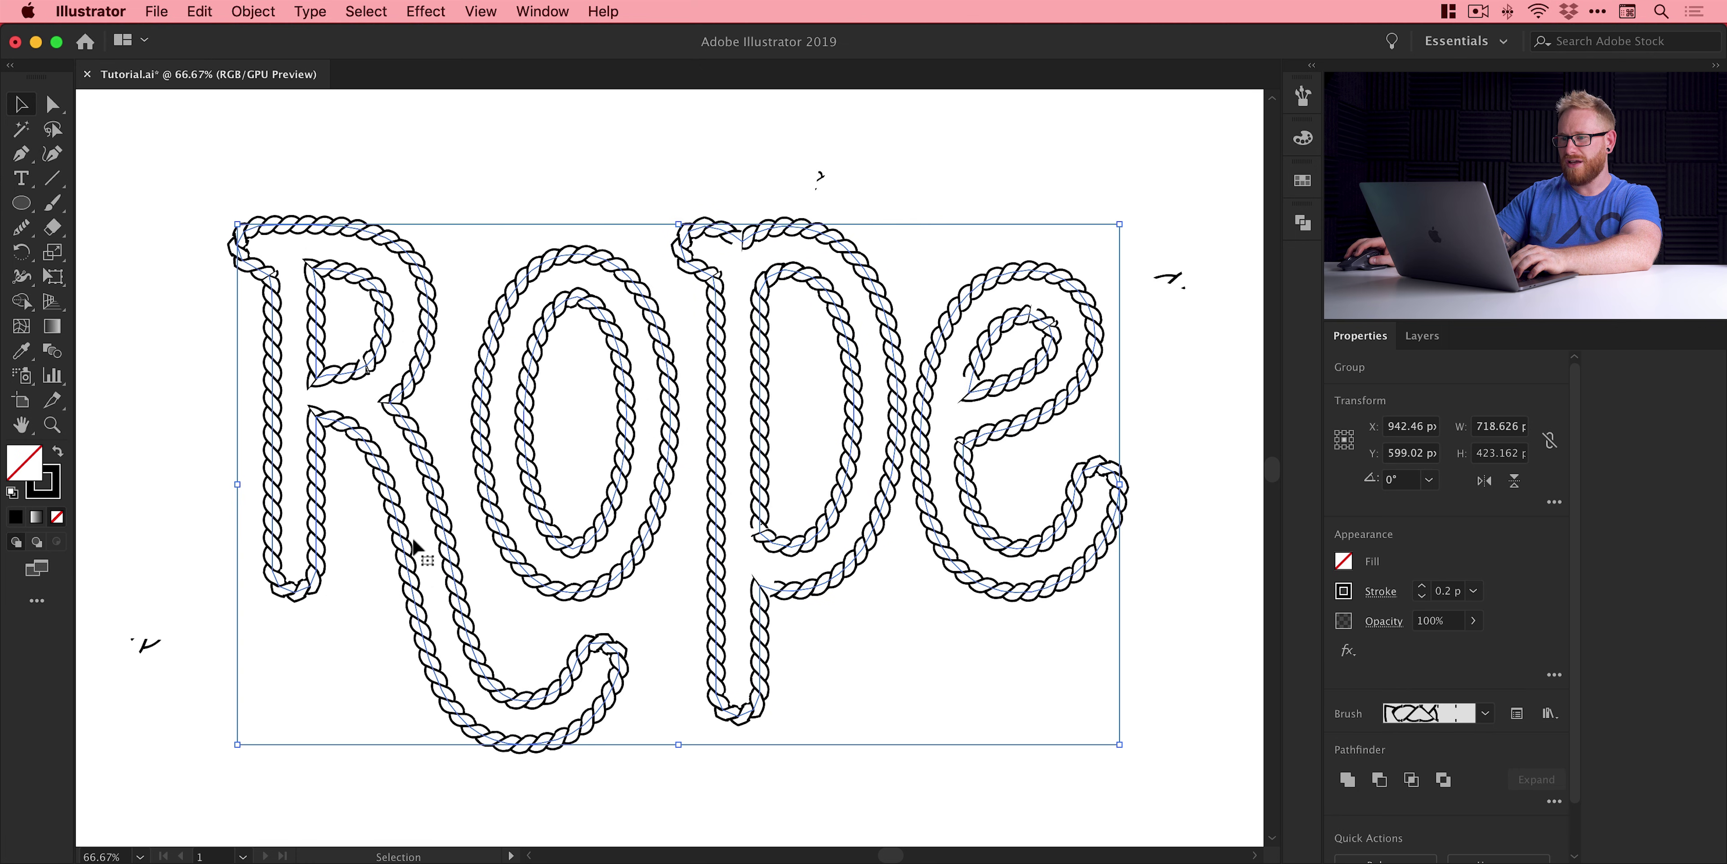
key("super+space")
left_click_drag(257, 548, 544, 701)
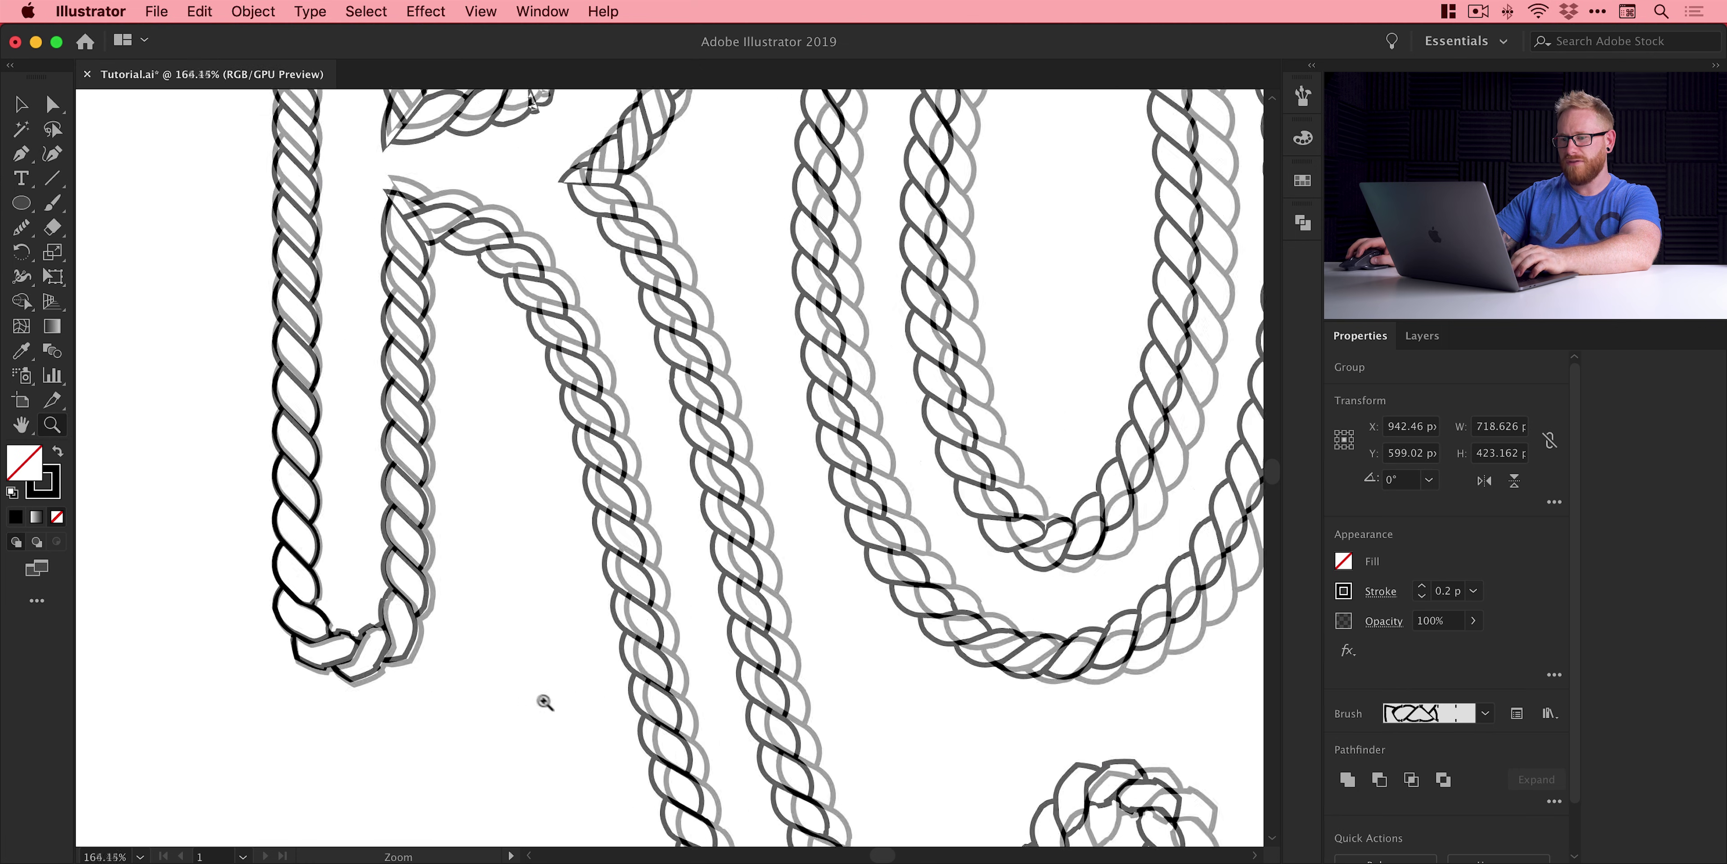
scroll(446, 641, "up", 3)
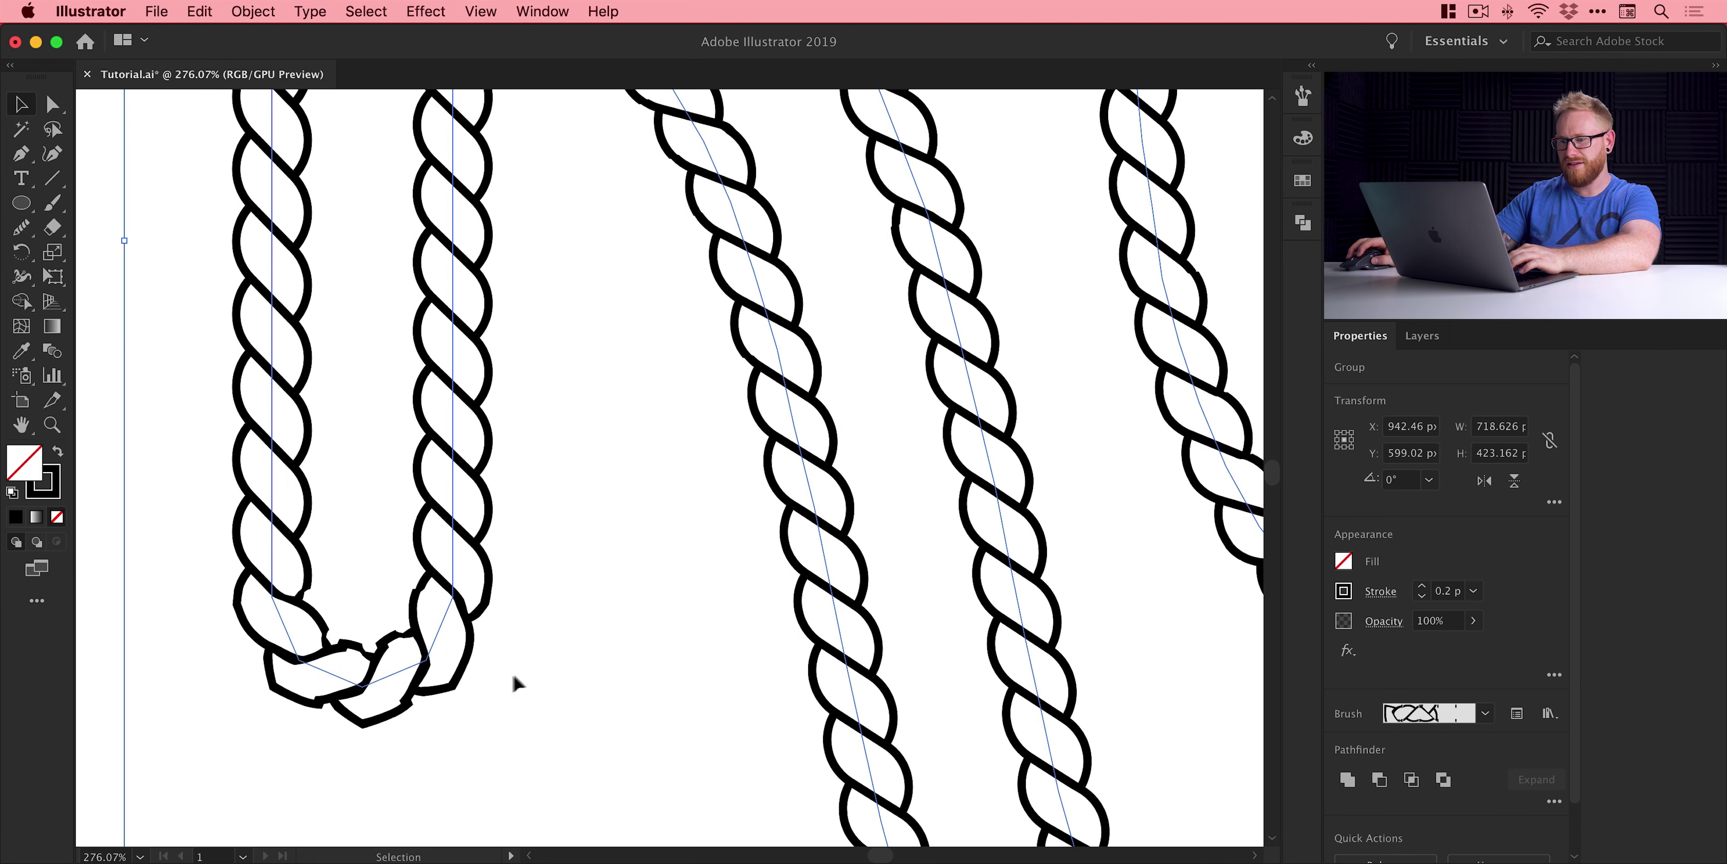
key("super+y")
left_click(571, 634)
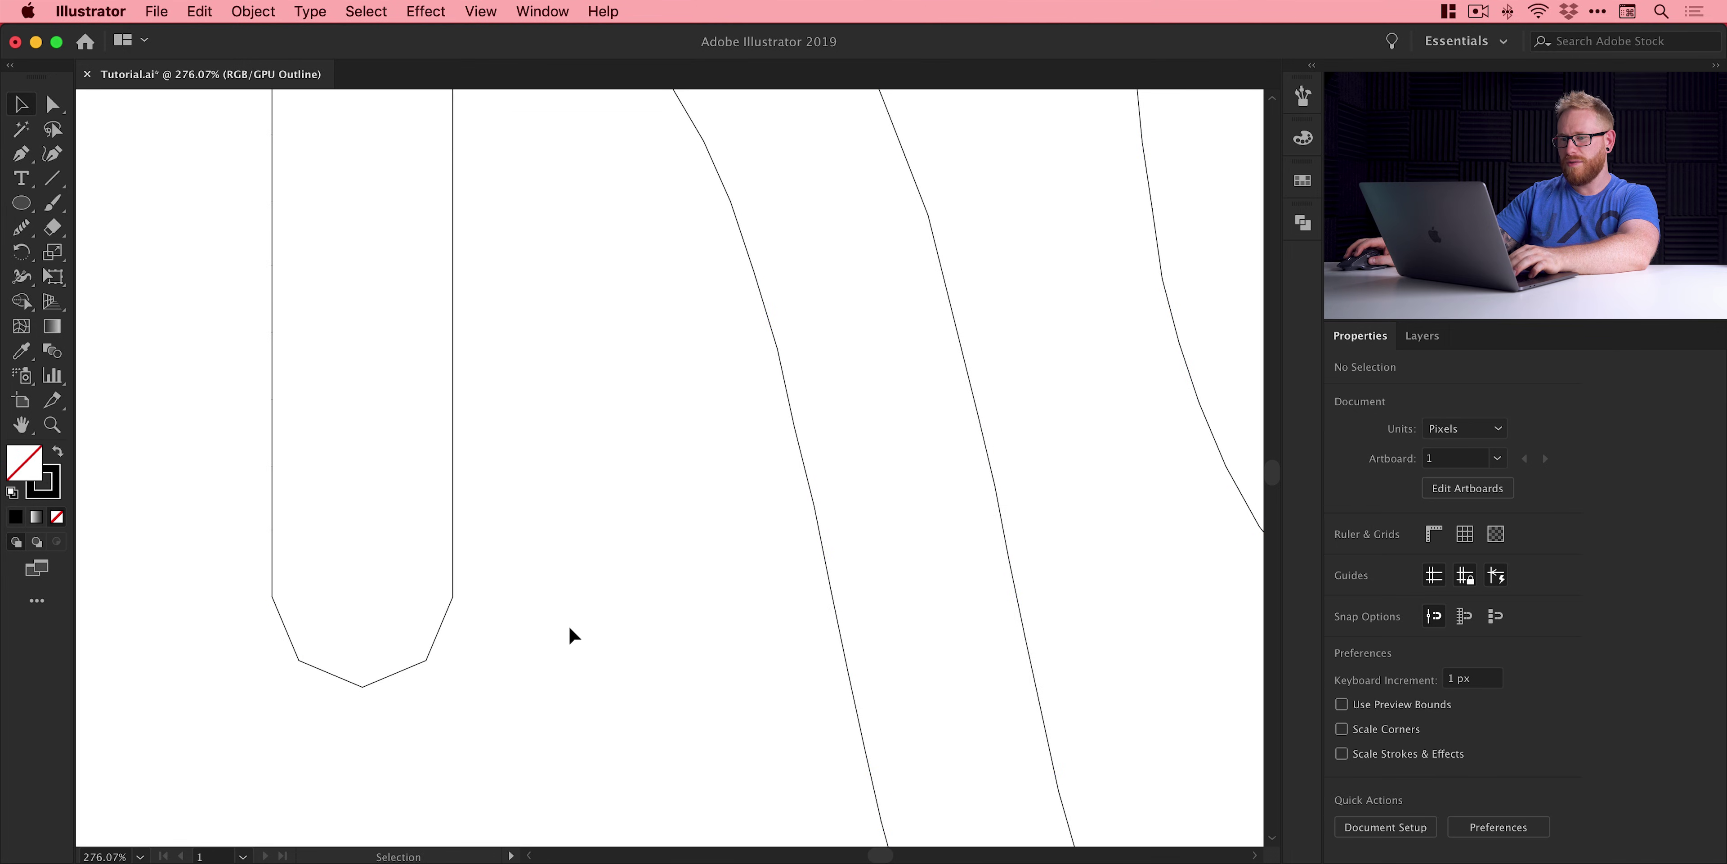
- Examine the path of the R's inner counter up close in Outline mode and in the rope preview
scroll(571, 635, "down", 4)
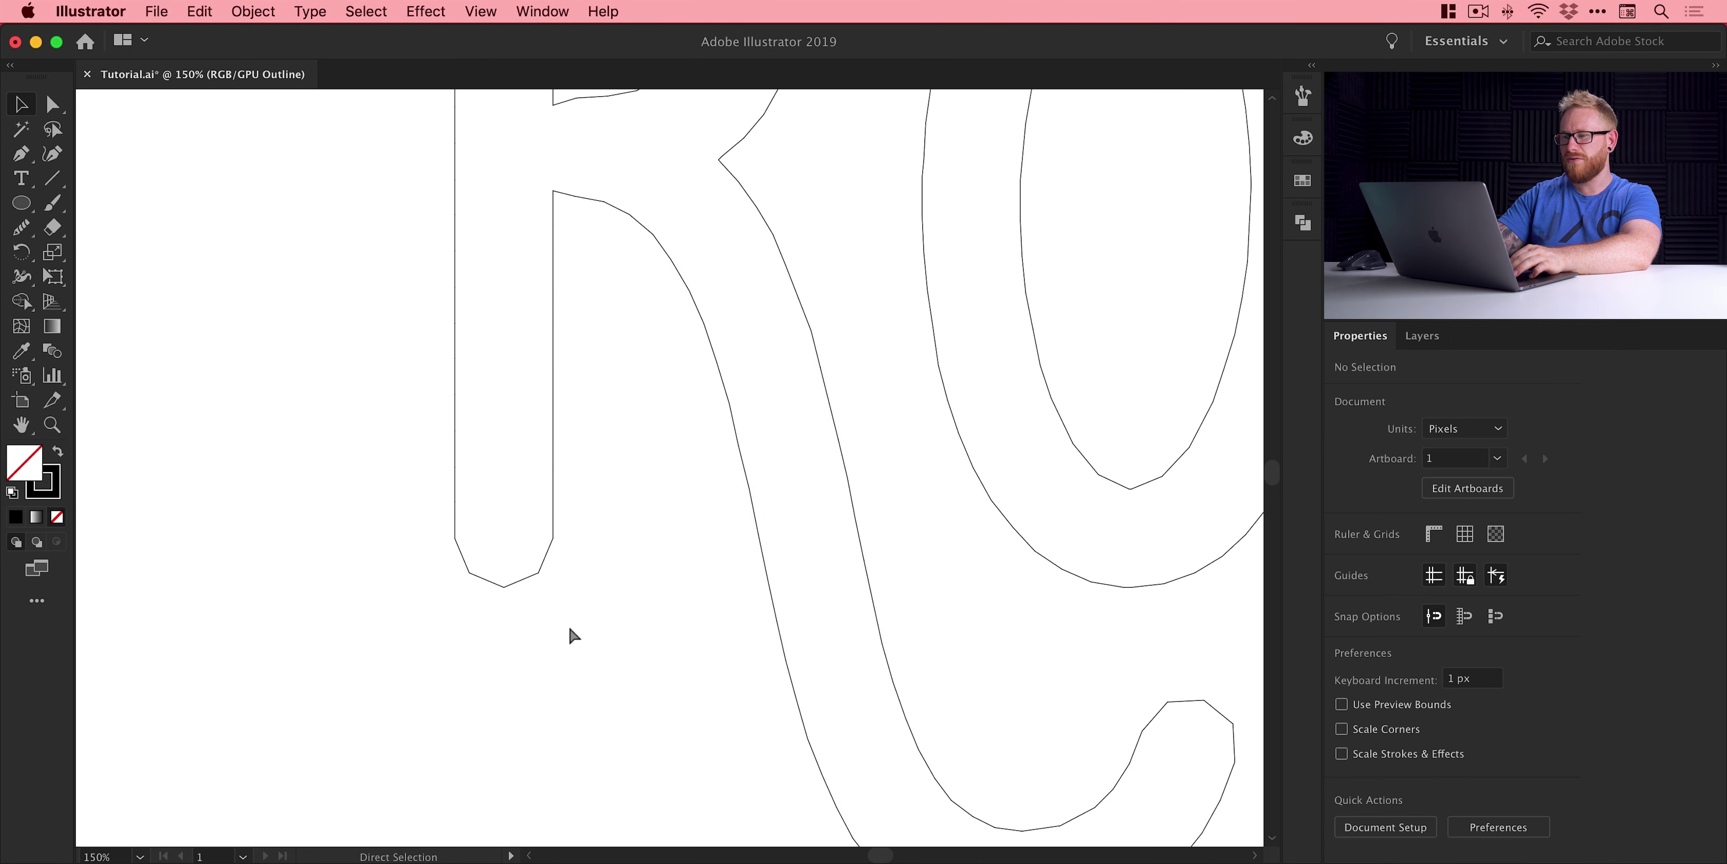
left_click_drag(663, 520, 616, 731)
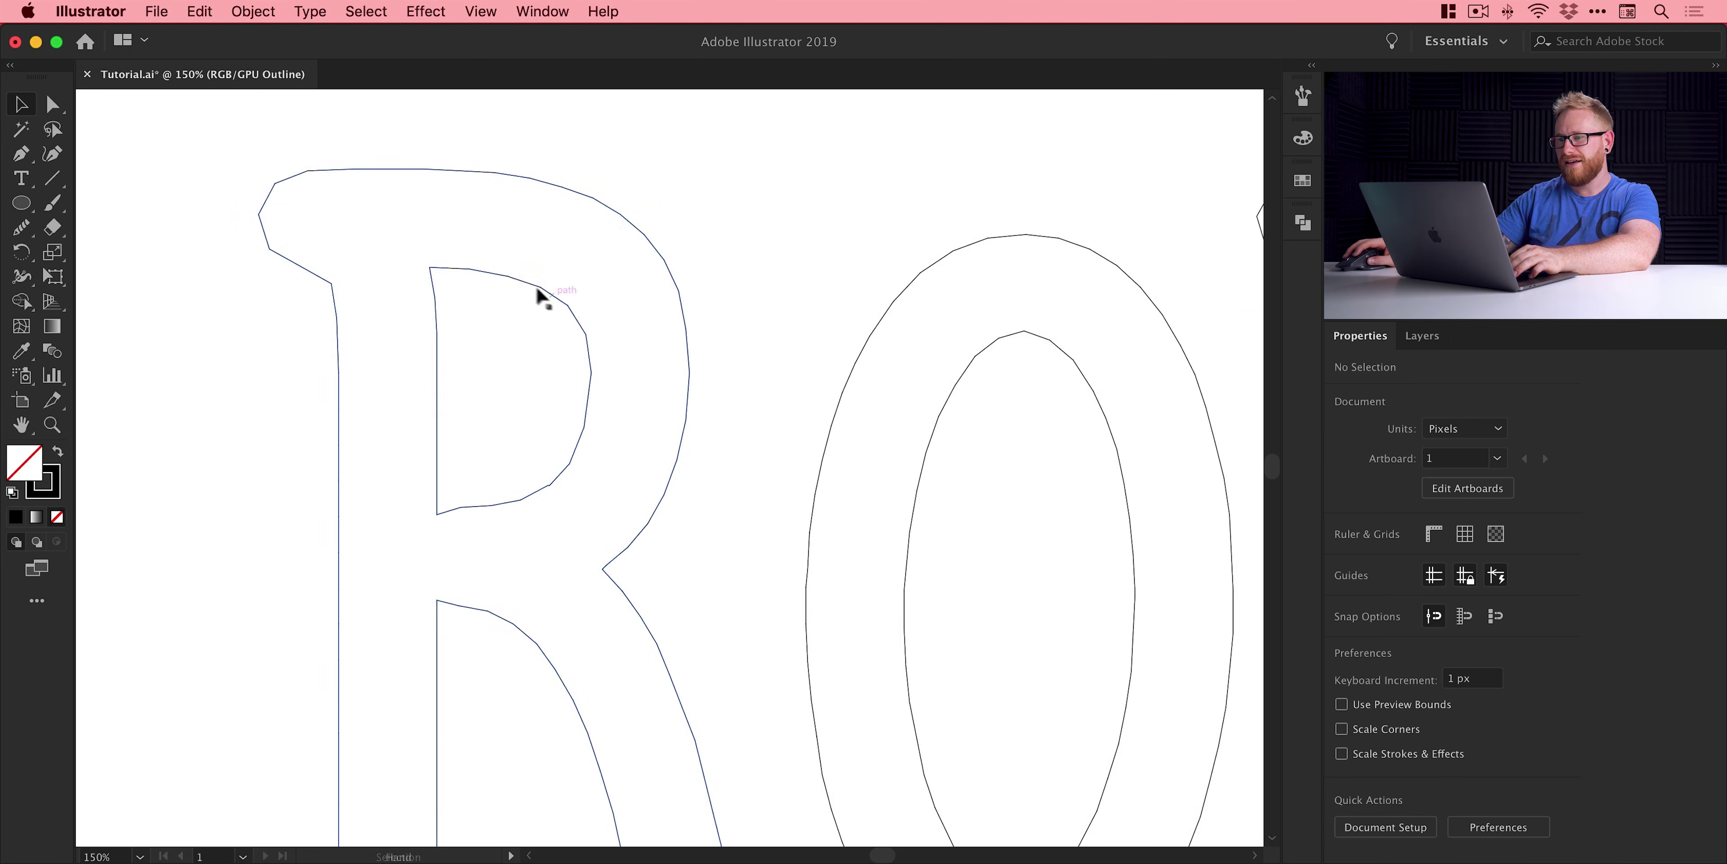
key("z")
left_click(508, 389)
left_click(675, 497)
key("v")
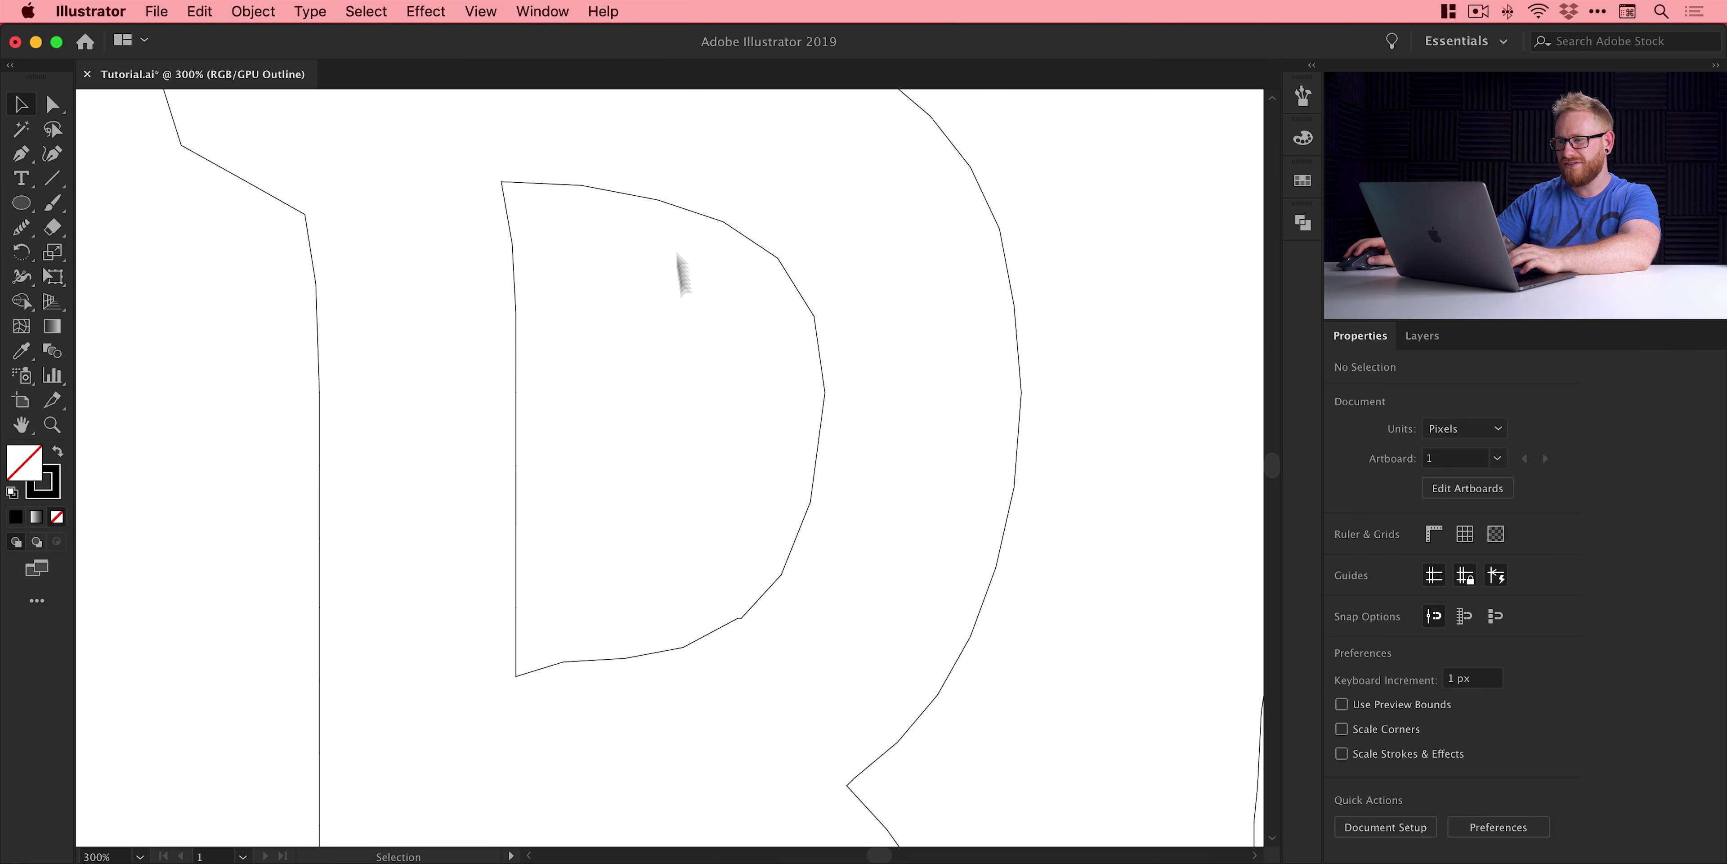
key("super+y")
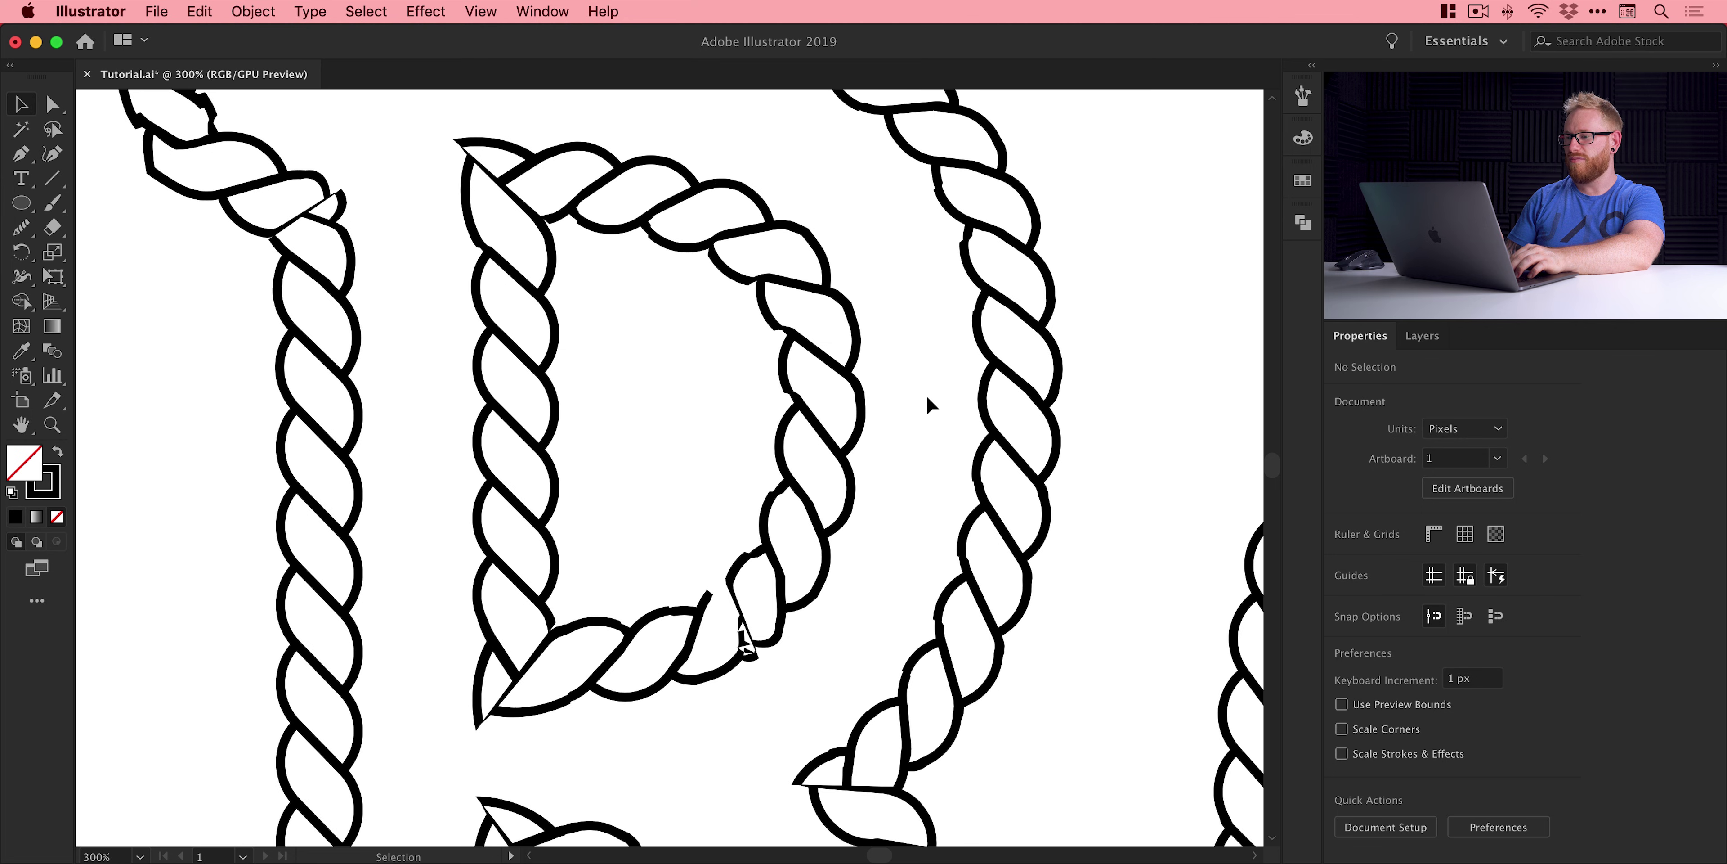
- Compare the R's bare outline with its rope preview and bring the whole word into view
scroll(925, 399, "right", 5)
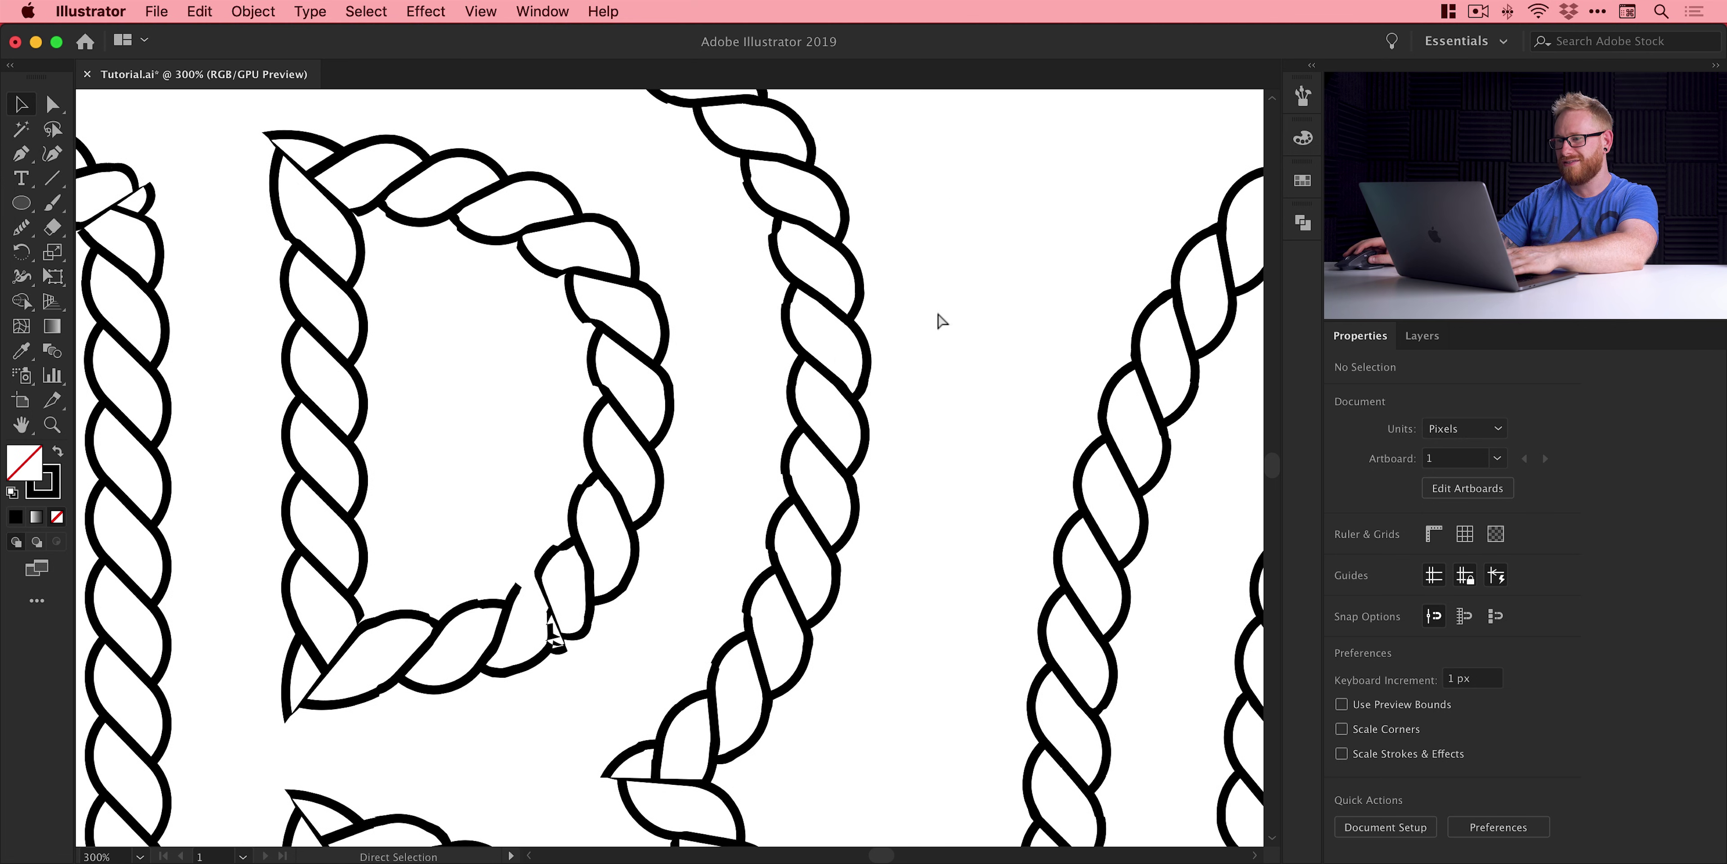
key("super+y")
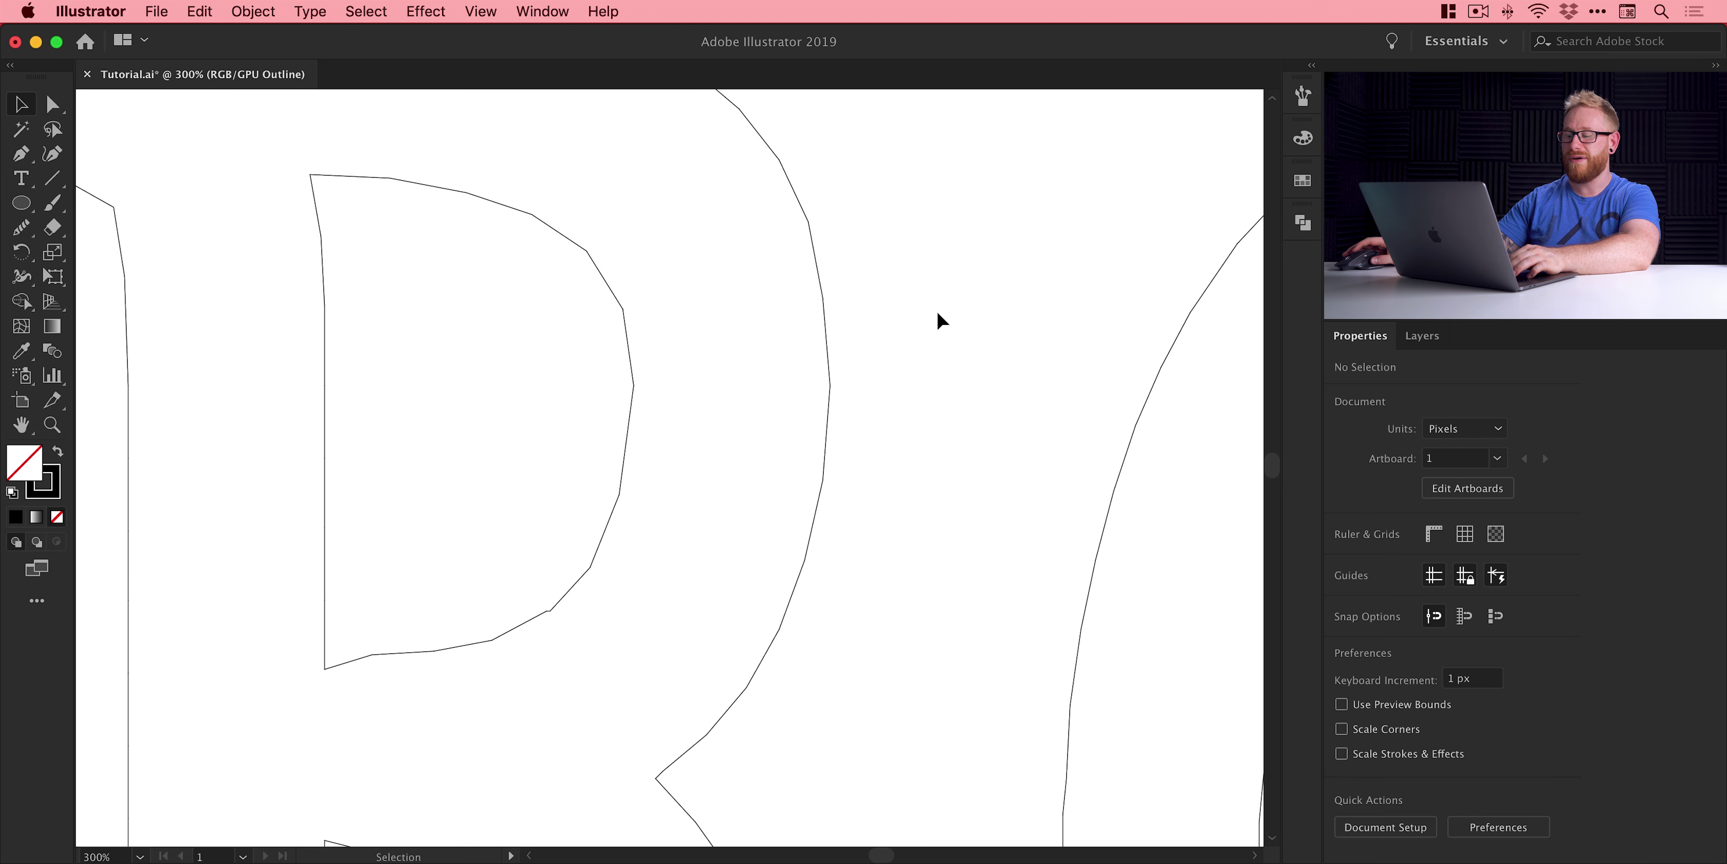
key("super+y")
key("super+0")
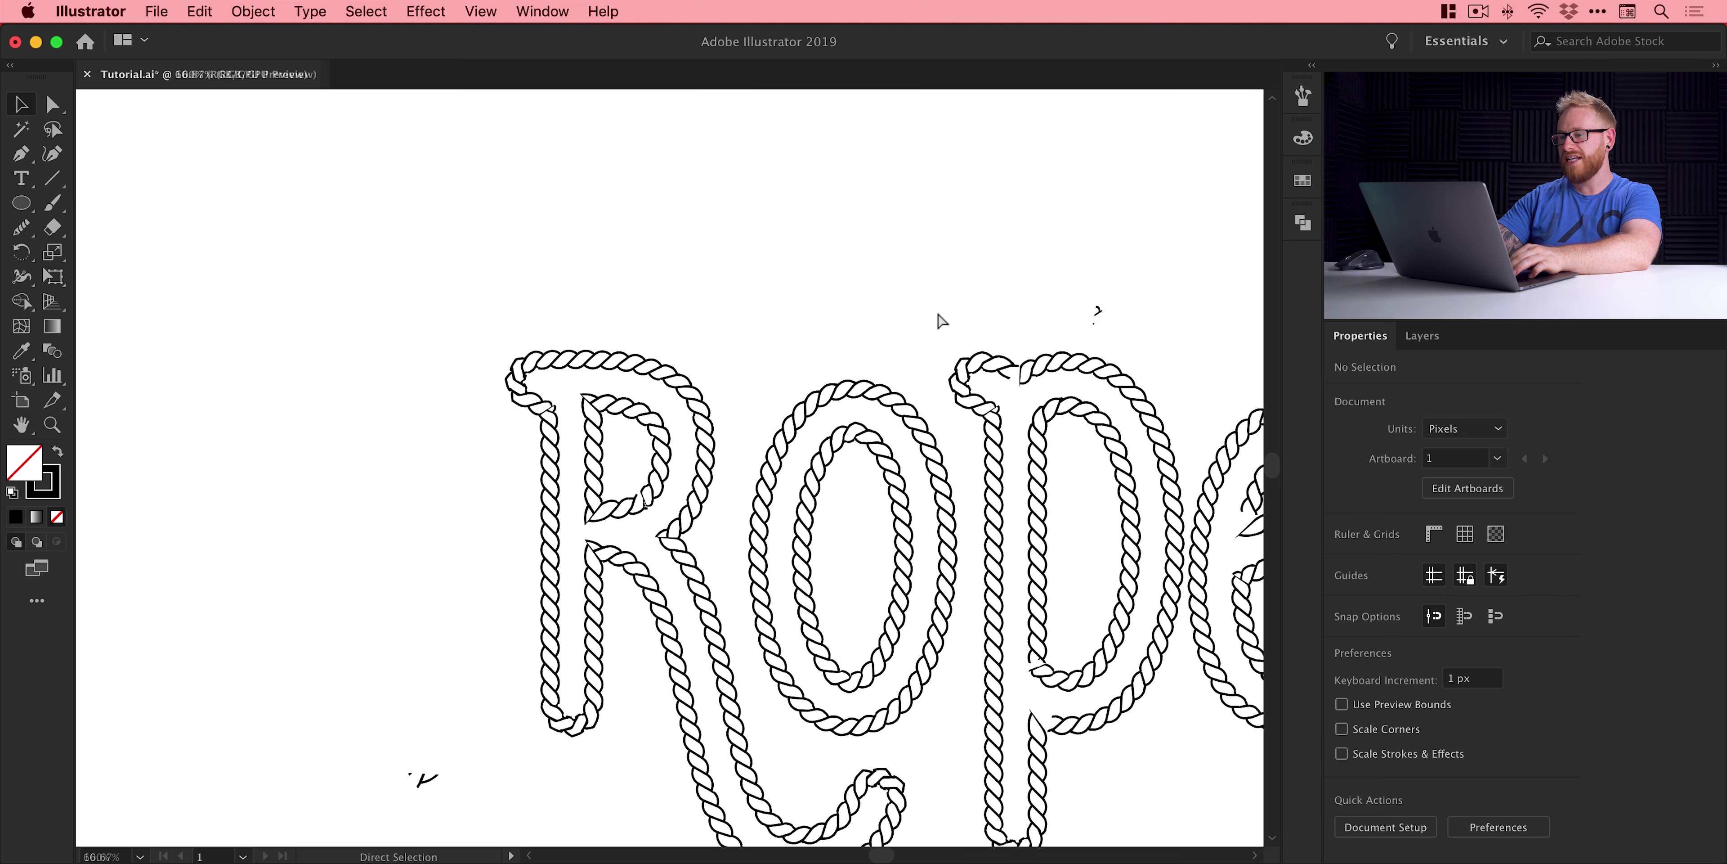
key("space")
left_click_drag(927, 354, 650, 232)
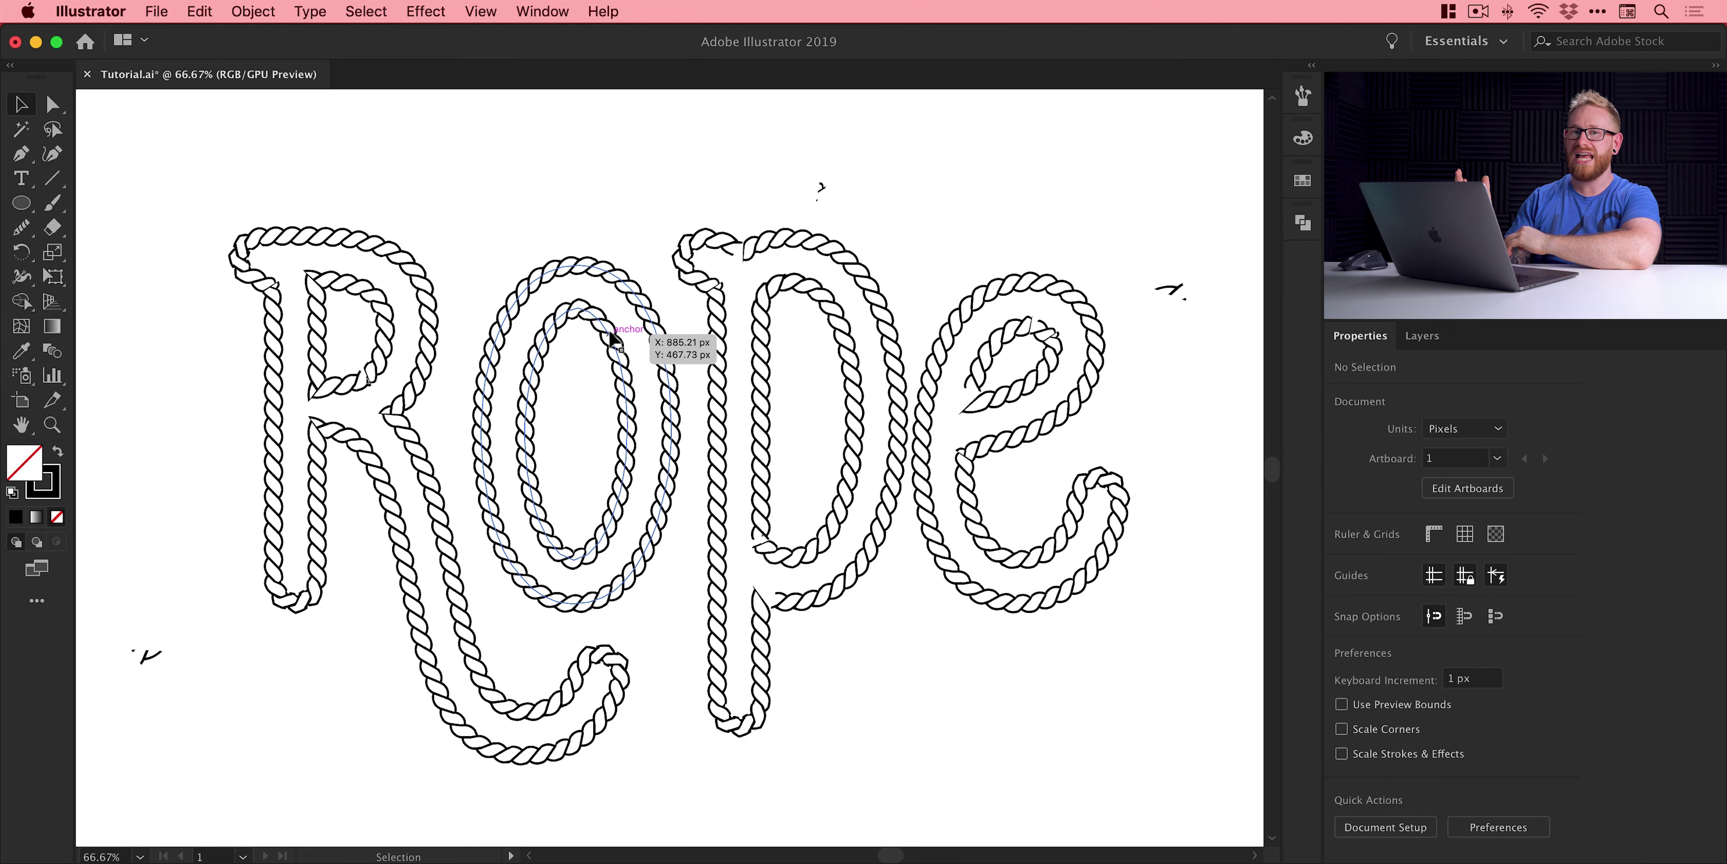
- Simplify the rope lettering's paths with a curve precision of 100% and an angle threshold of 0°
left_click(612, 335)
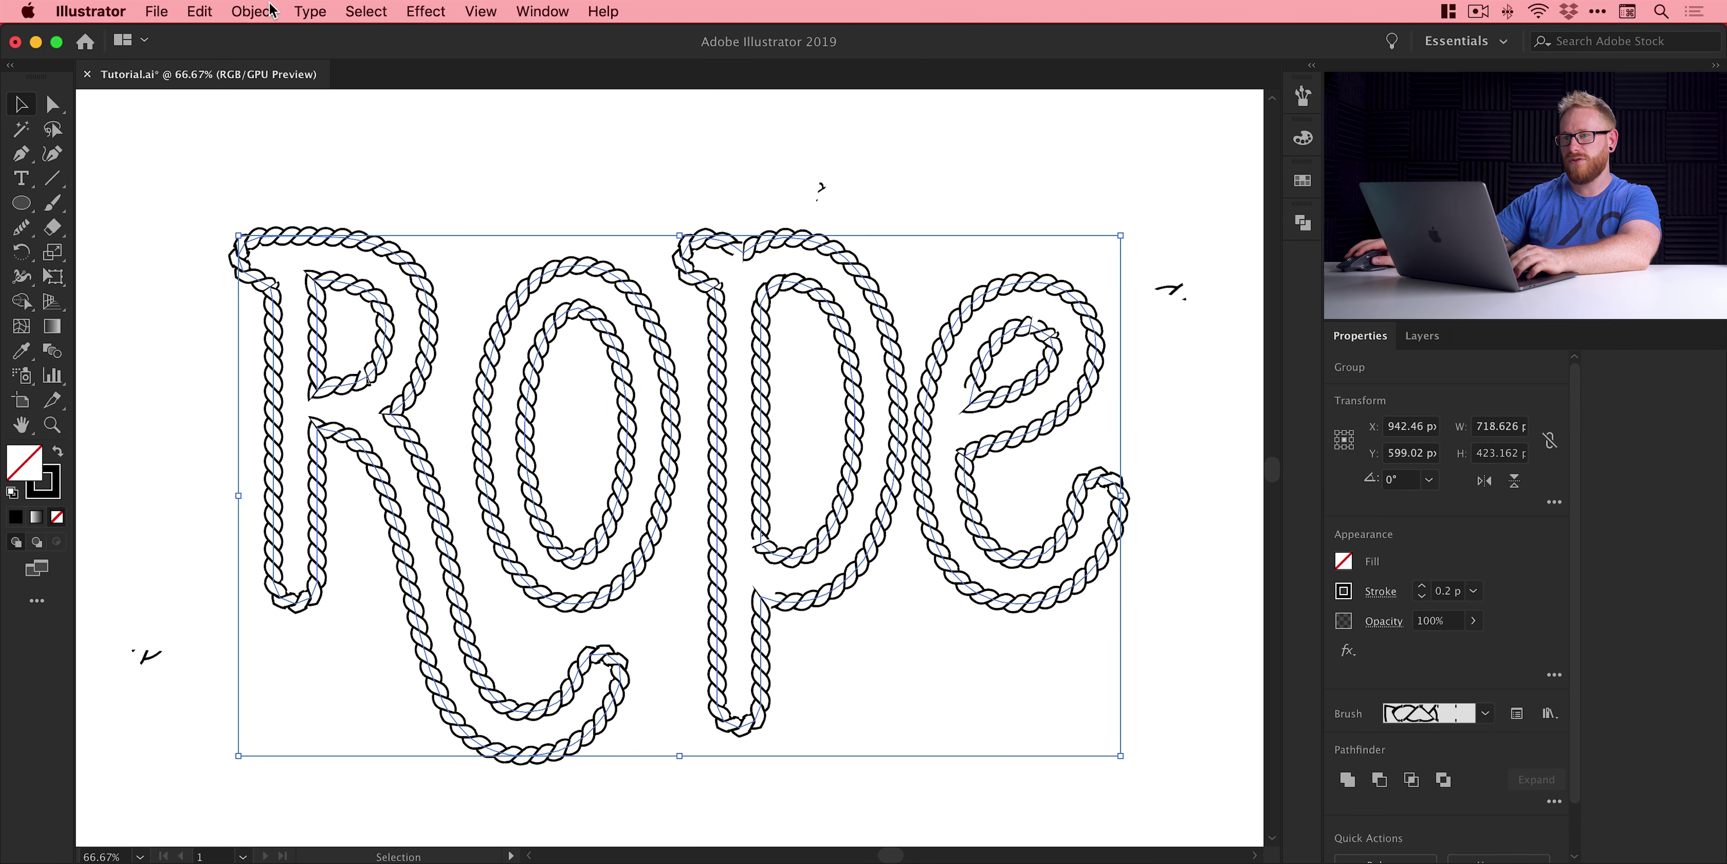
left_click(258, 11)
mouse_move(386, 448)
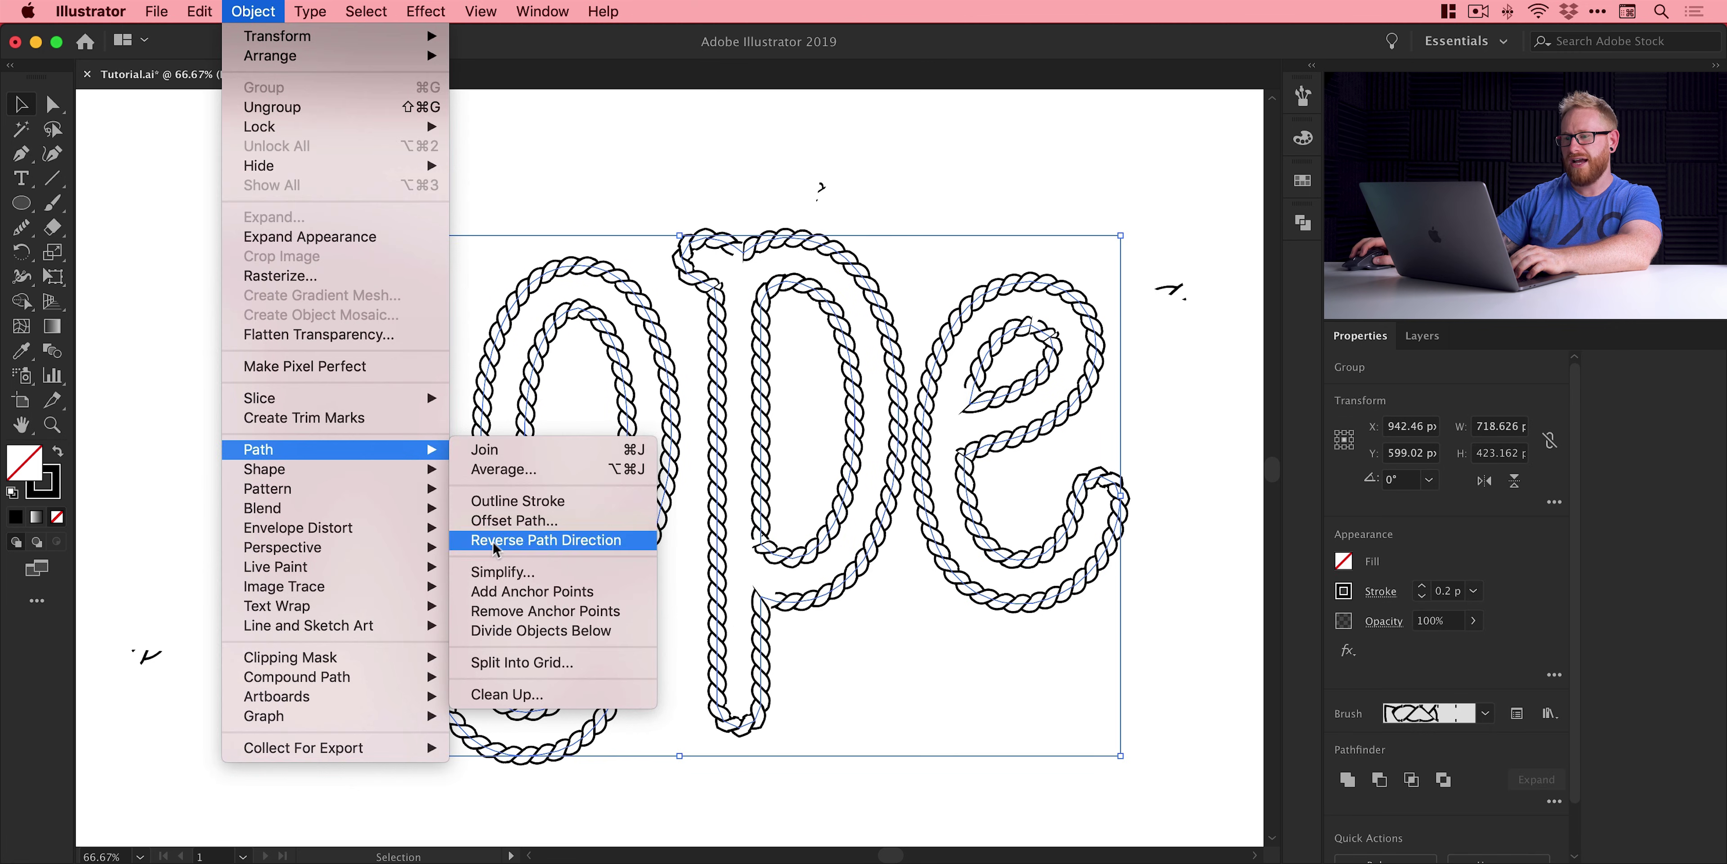
left_click(493, 572)
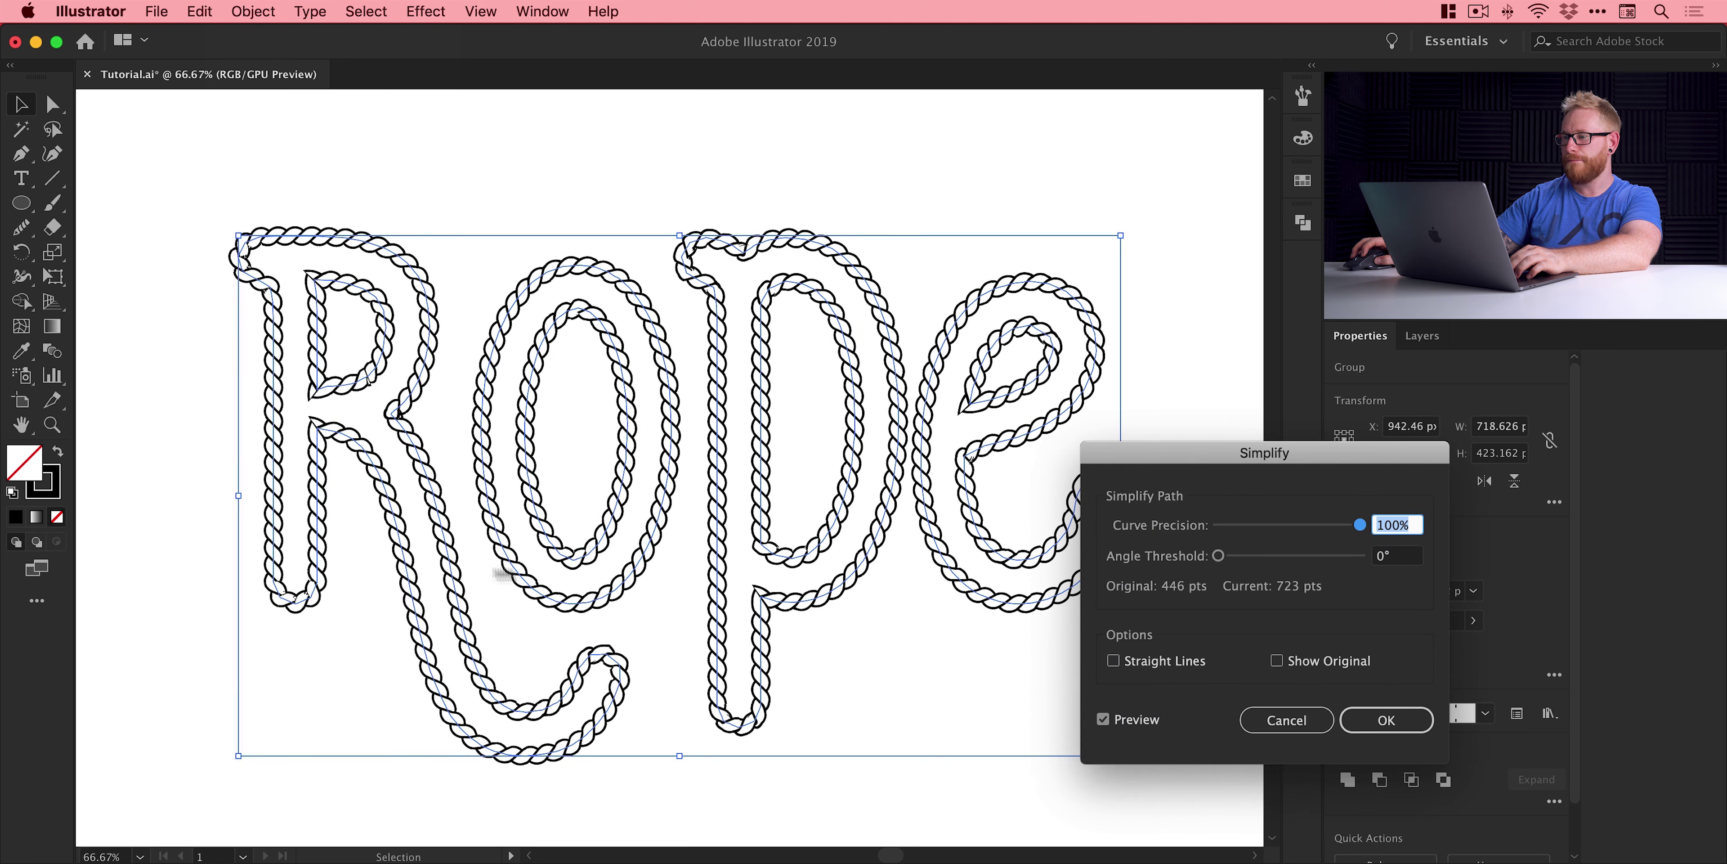
left_click_drag(1256, 460, 1206, 511)
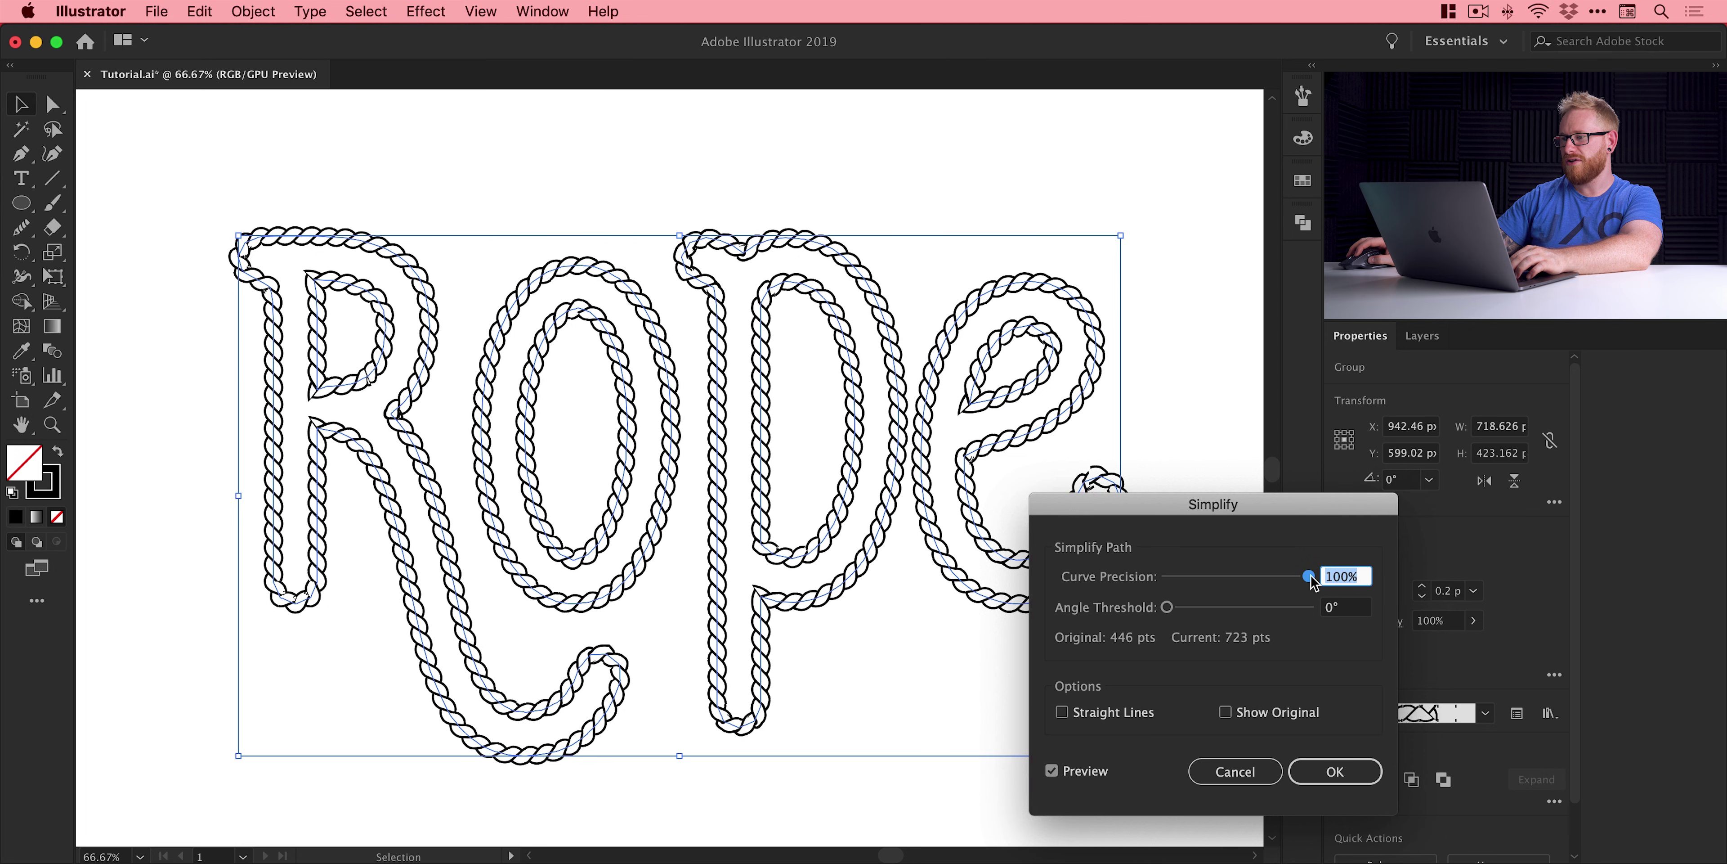
left_click_drag(1181, 578, 1283, 582)
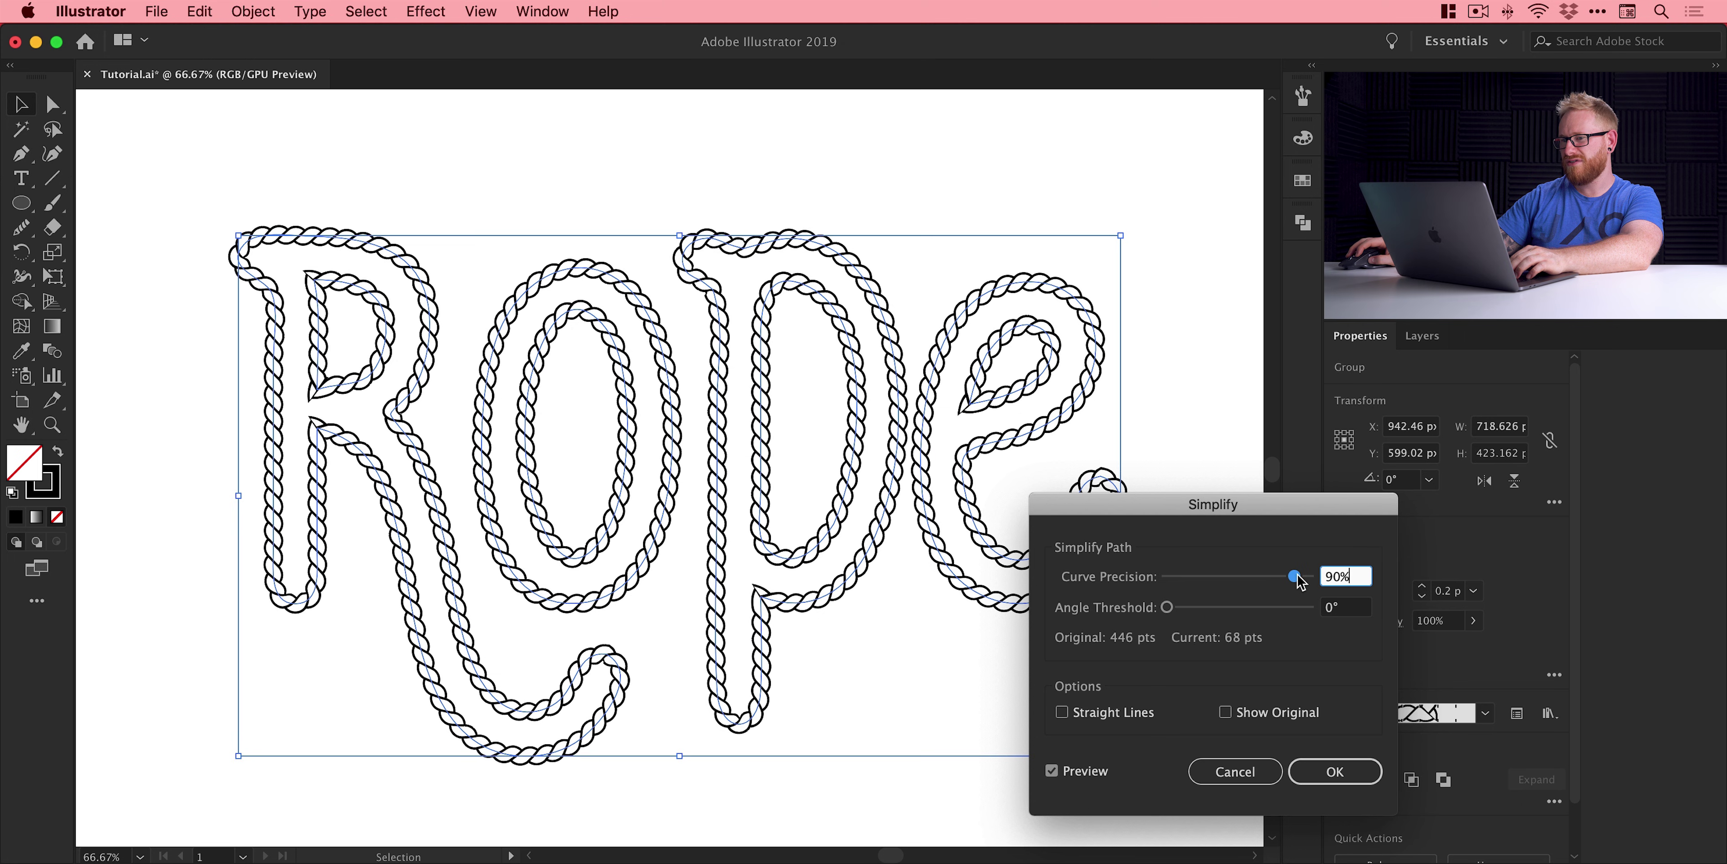
left_click_drag(1313, 581, 1320, 578)
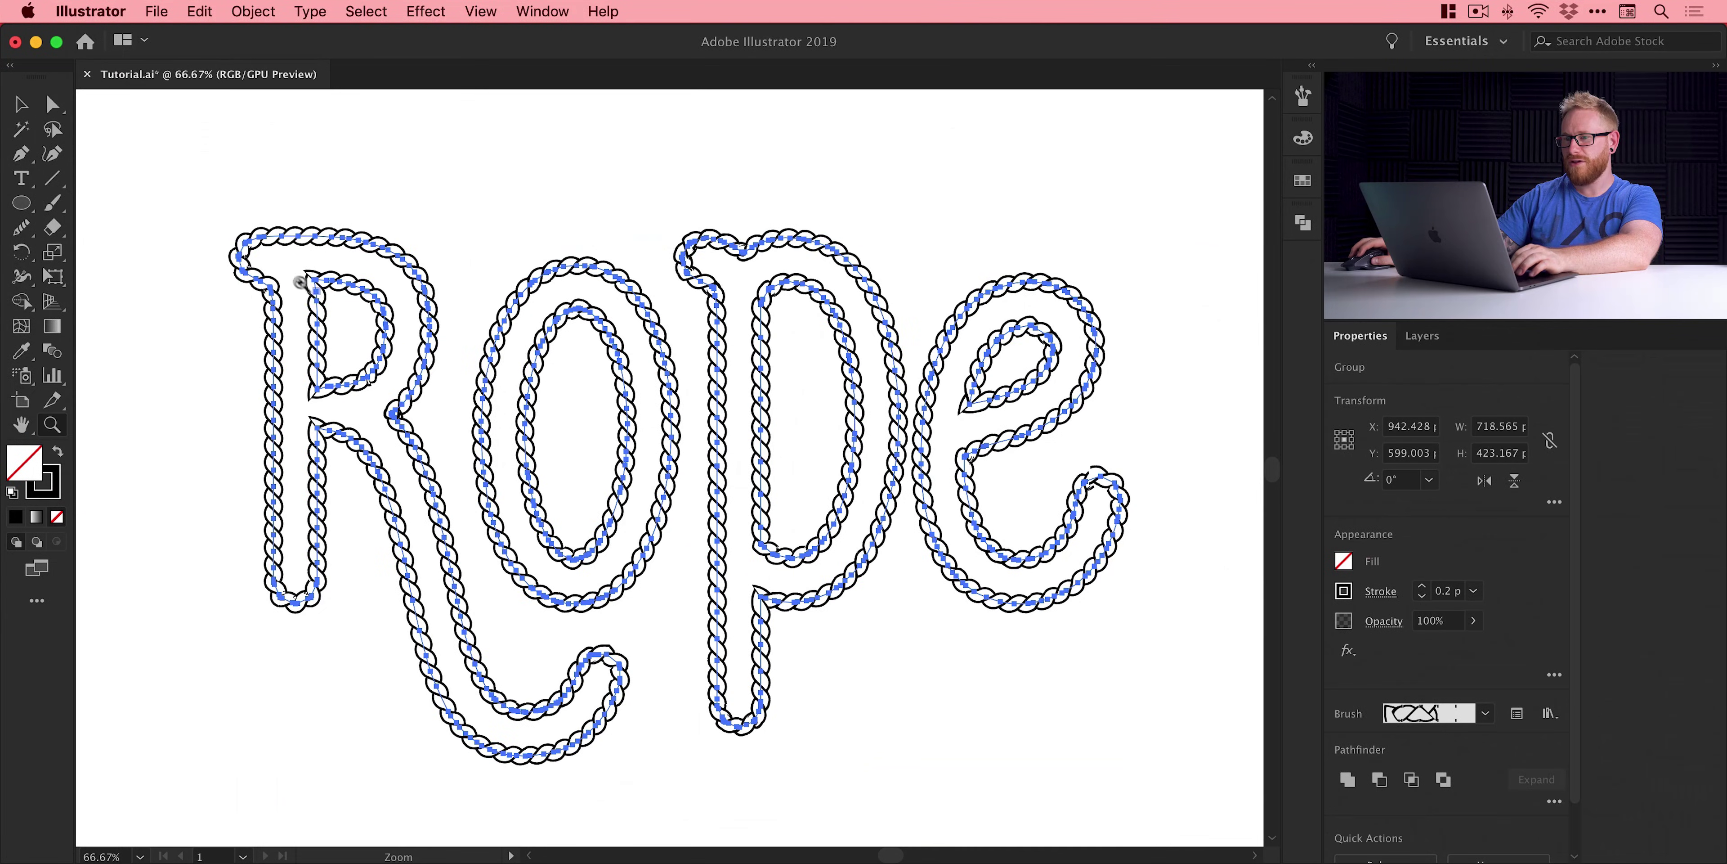
- Inspect the simplified anchor points around the R's bowl in Outline mode, return to the preview and deselect the lettering
left_click_drag(301, 282, 707, 590)
key("super+y")
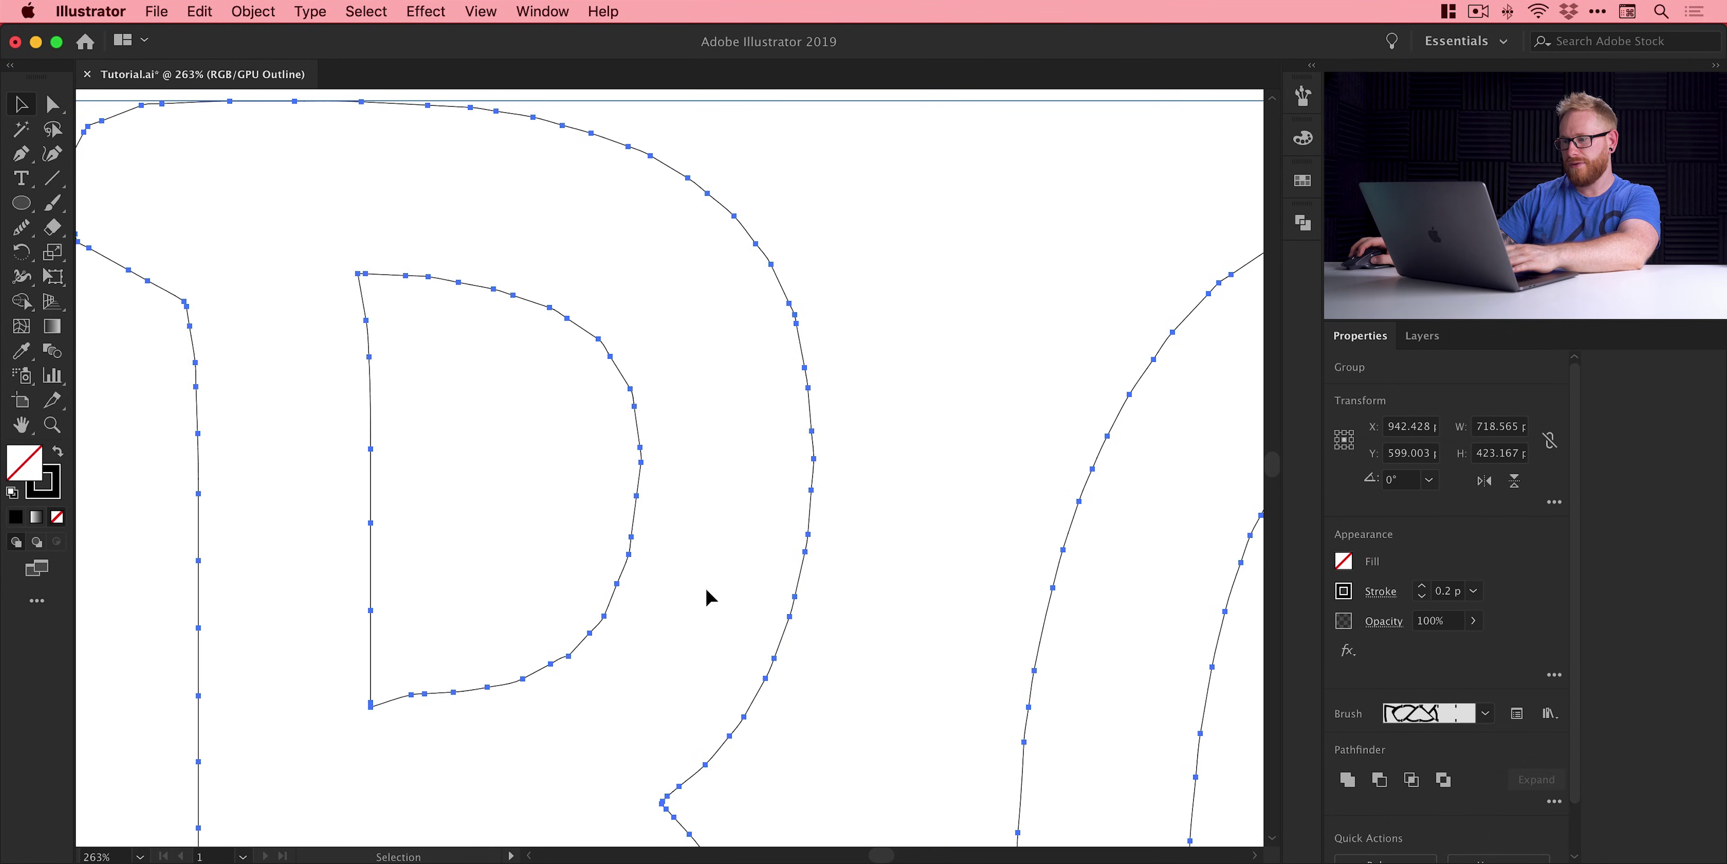
key("super+y")
key("super+shift+a")
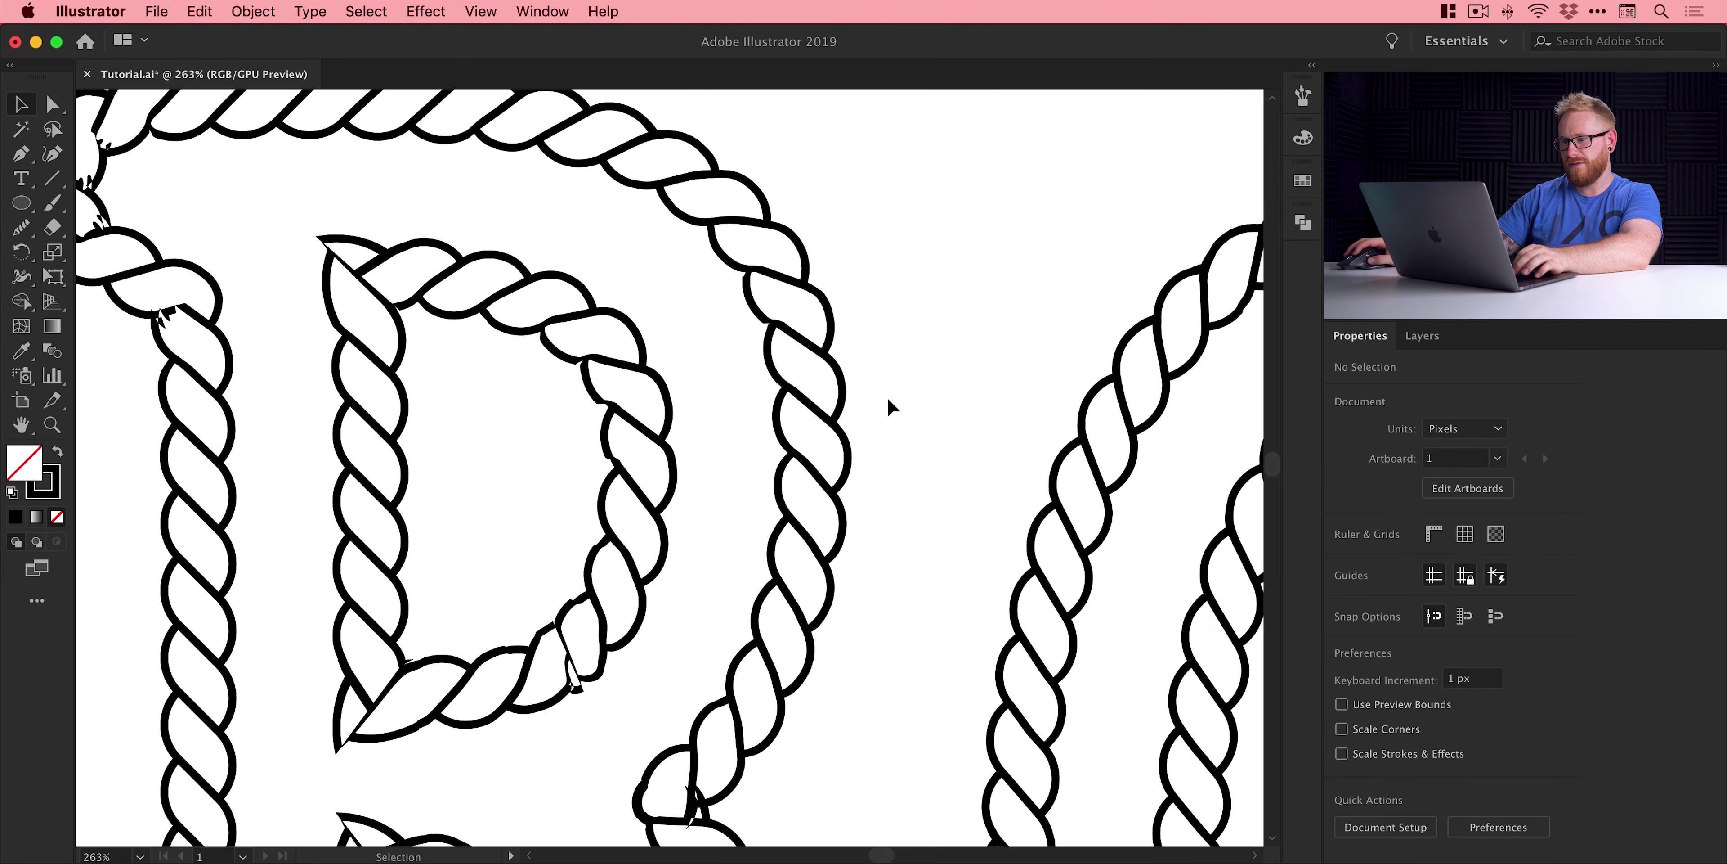
- Simplify all the lettering's paths again with a curve precision of 88%
key("super+a")
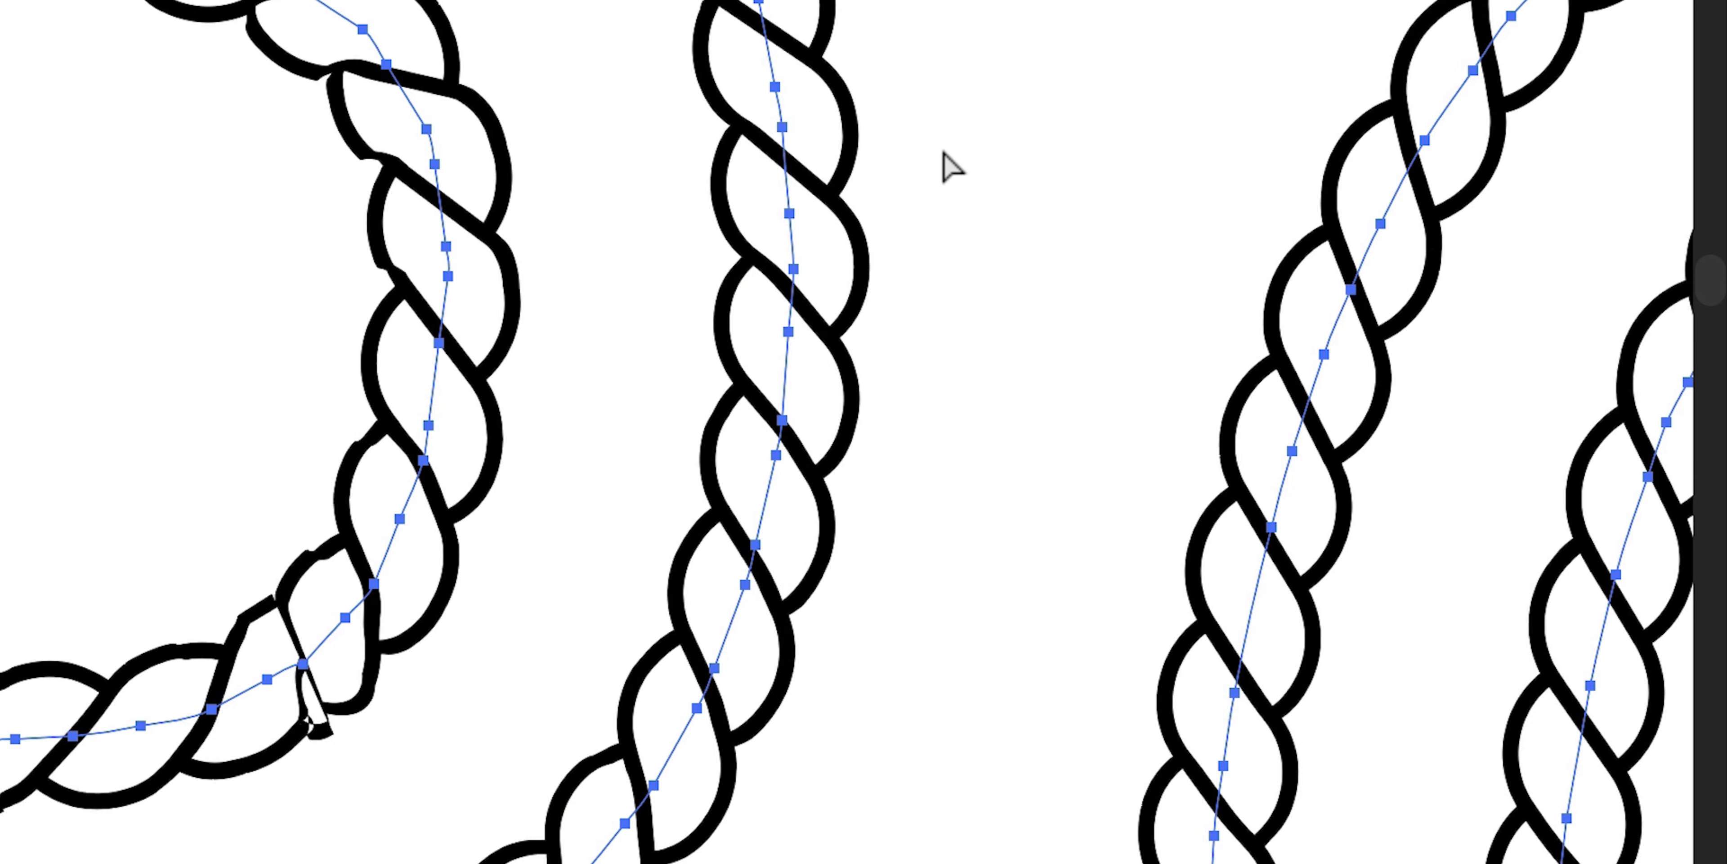
key("v")
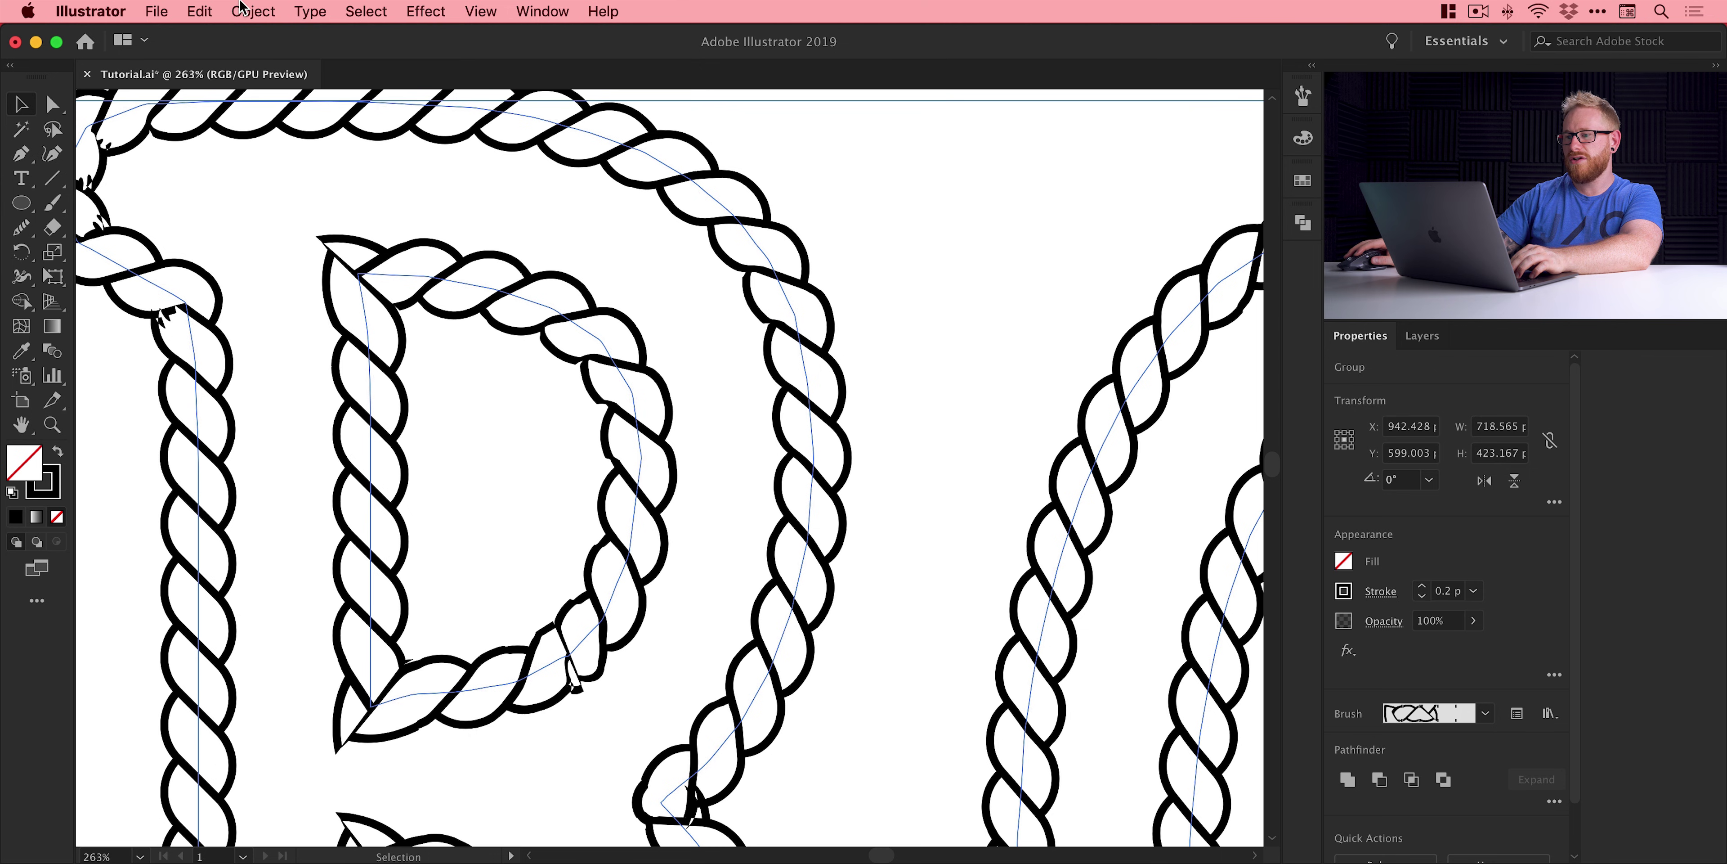
left_click(242, 9)
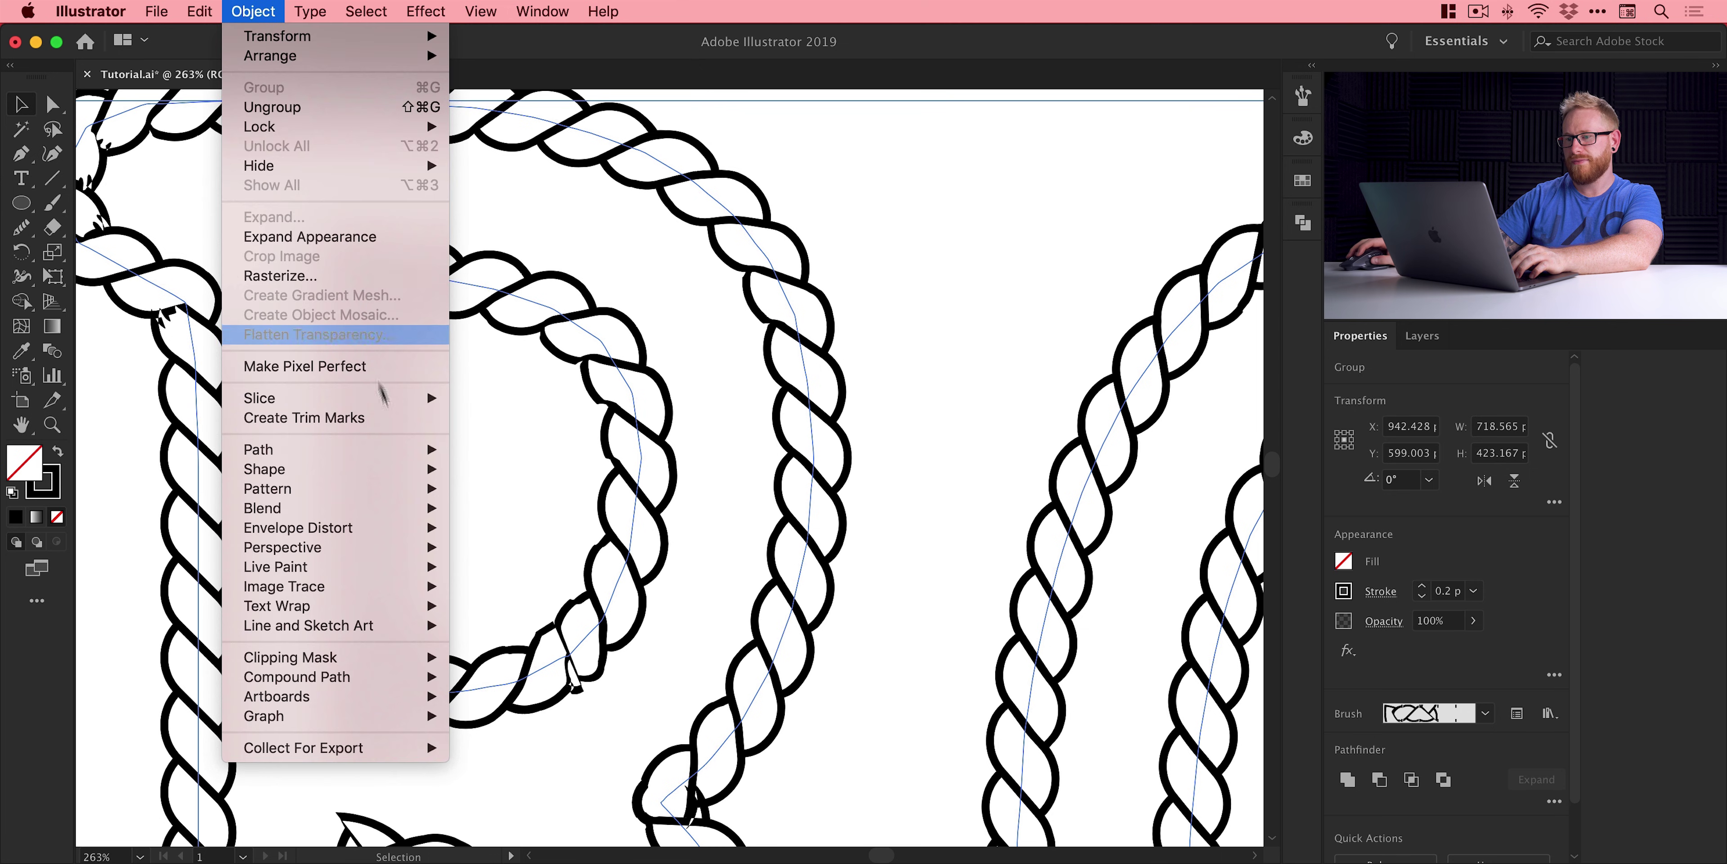
mouse_move(376, 449)
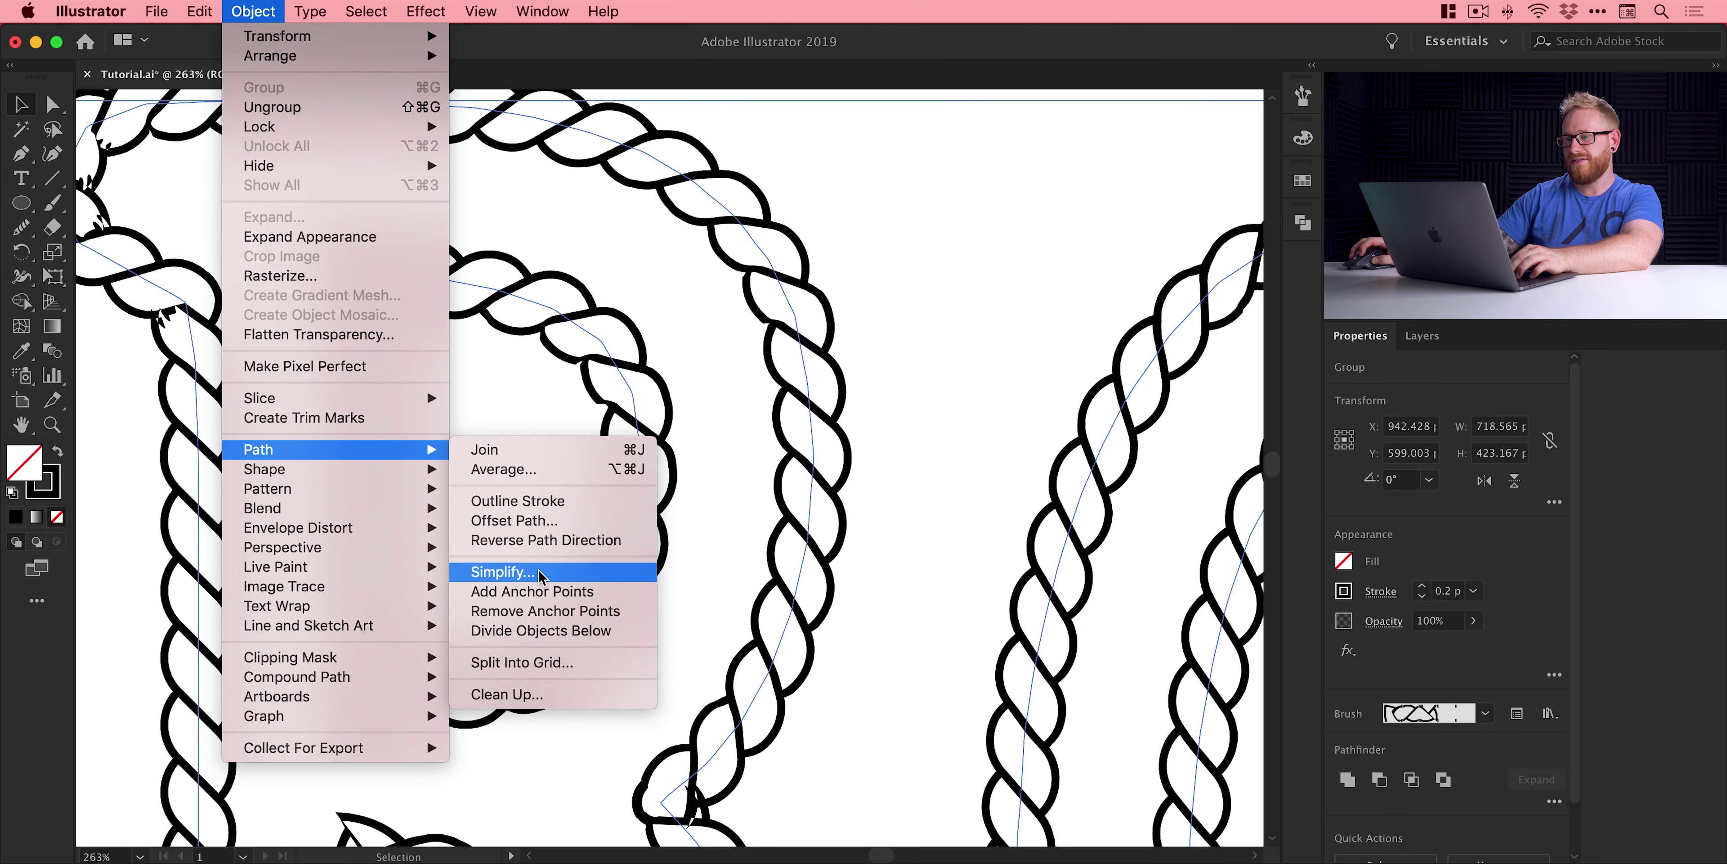
left_click(503, 571)
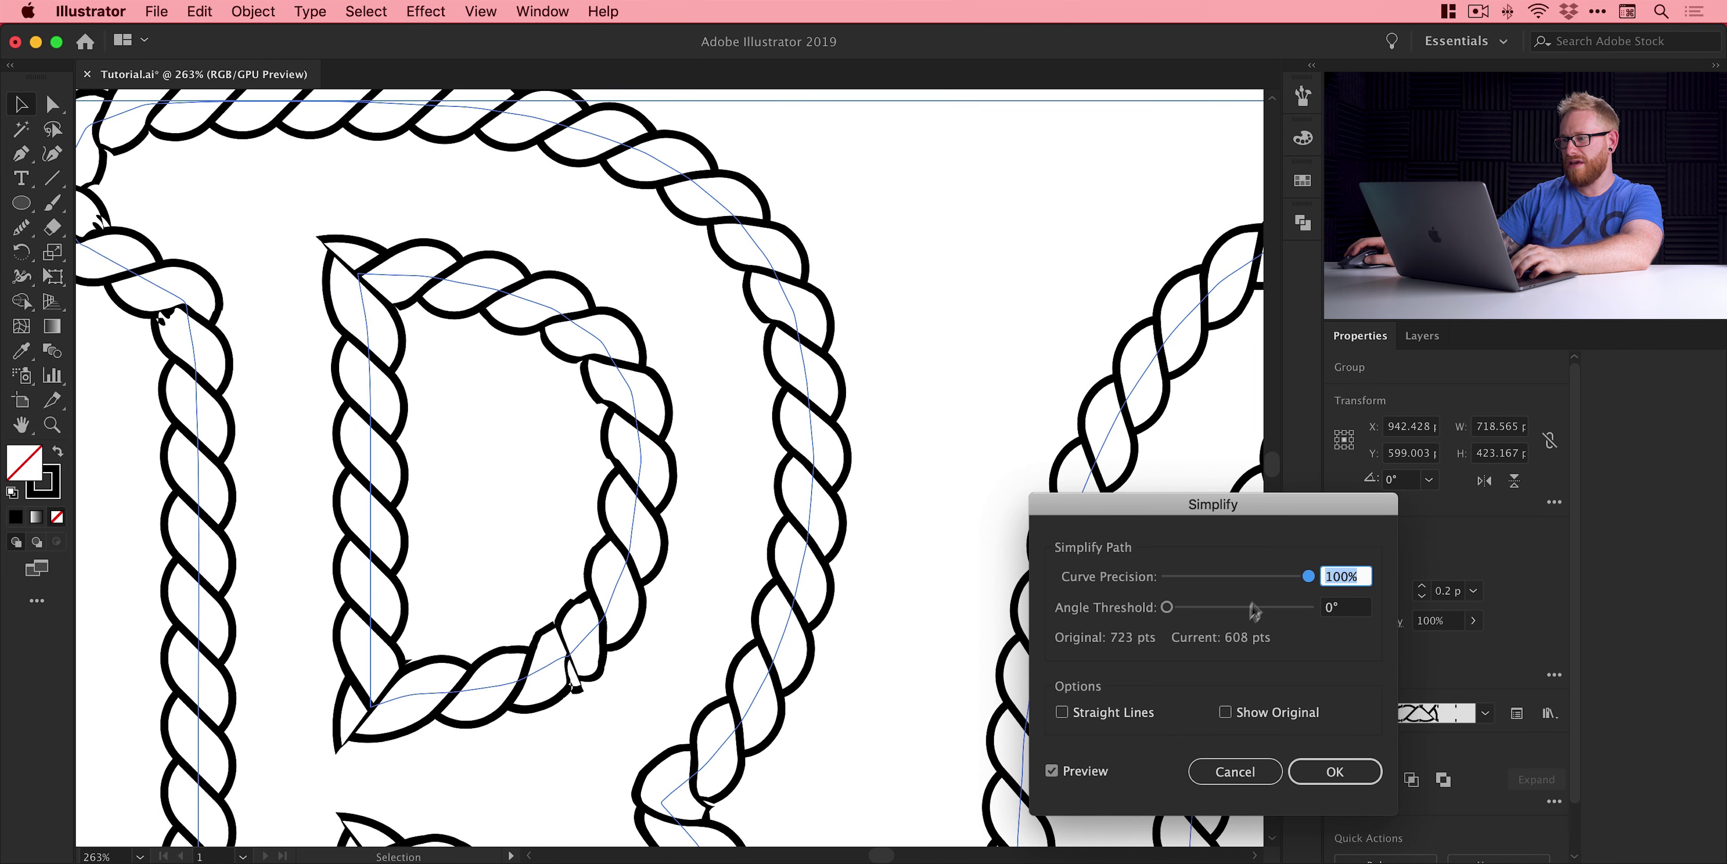
left_click_drag(1296, 578, 1292, 576)
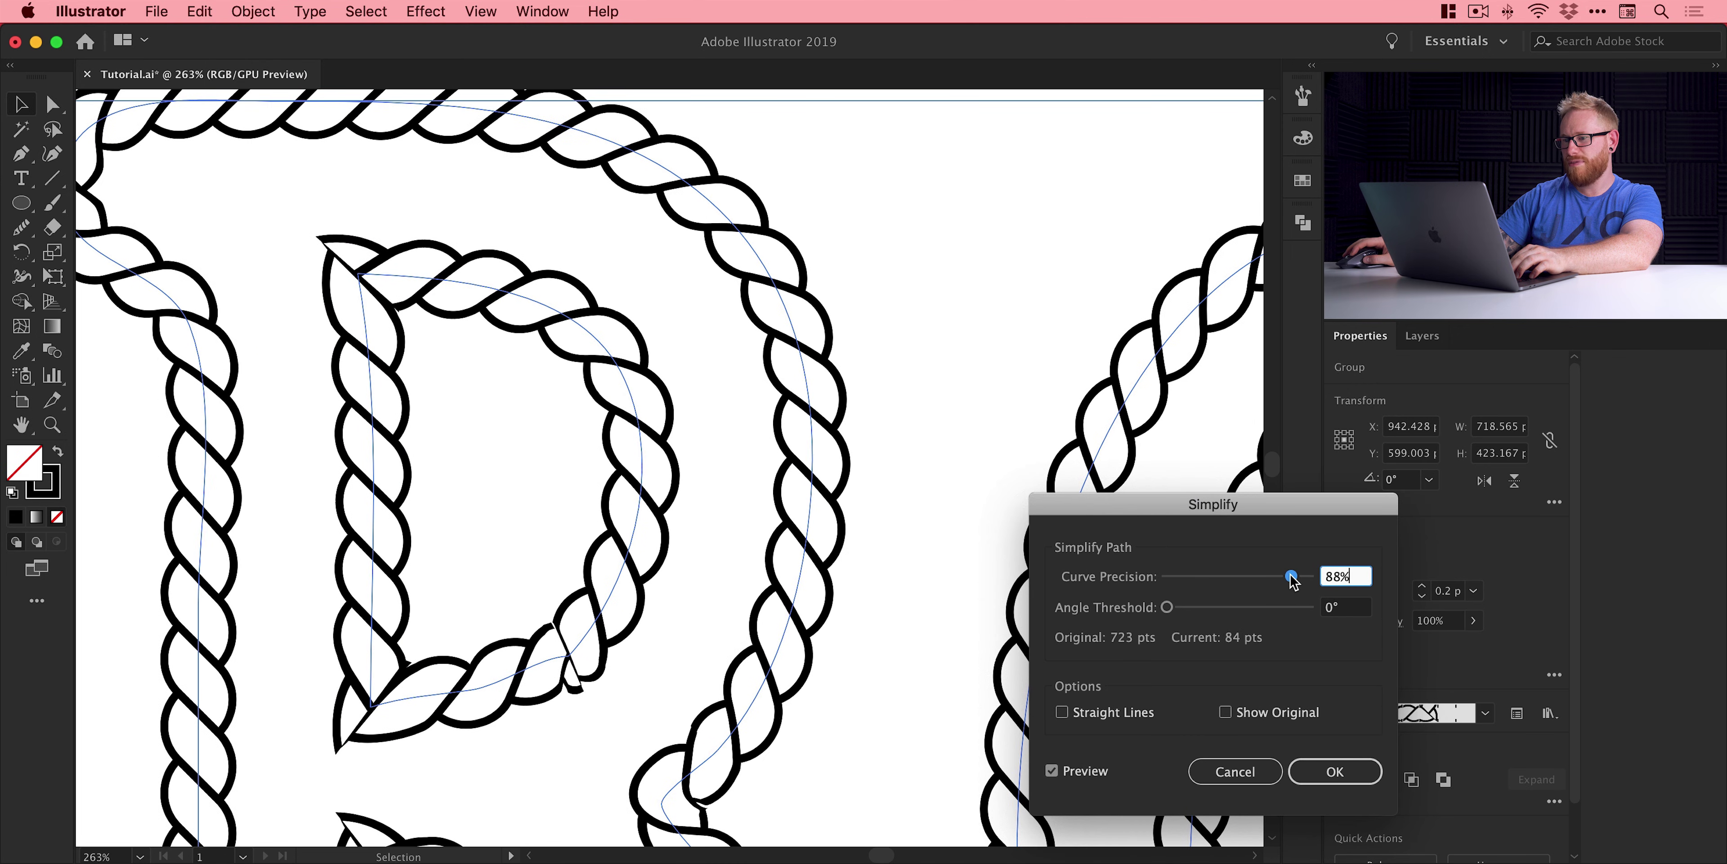
key("Return")
- Check the R's smoothed paths in Outline mode and undo the 88% simplification
key("super+y")
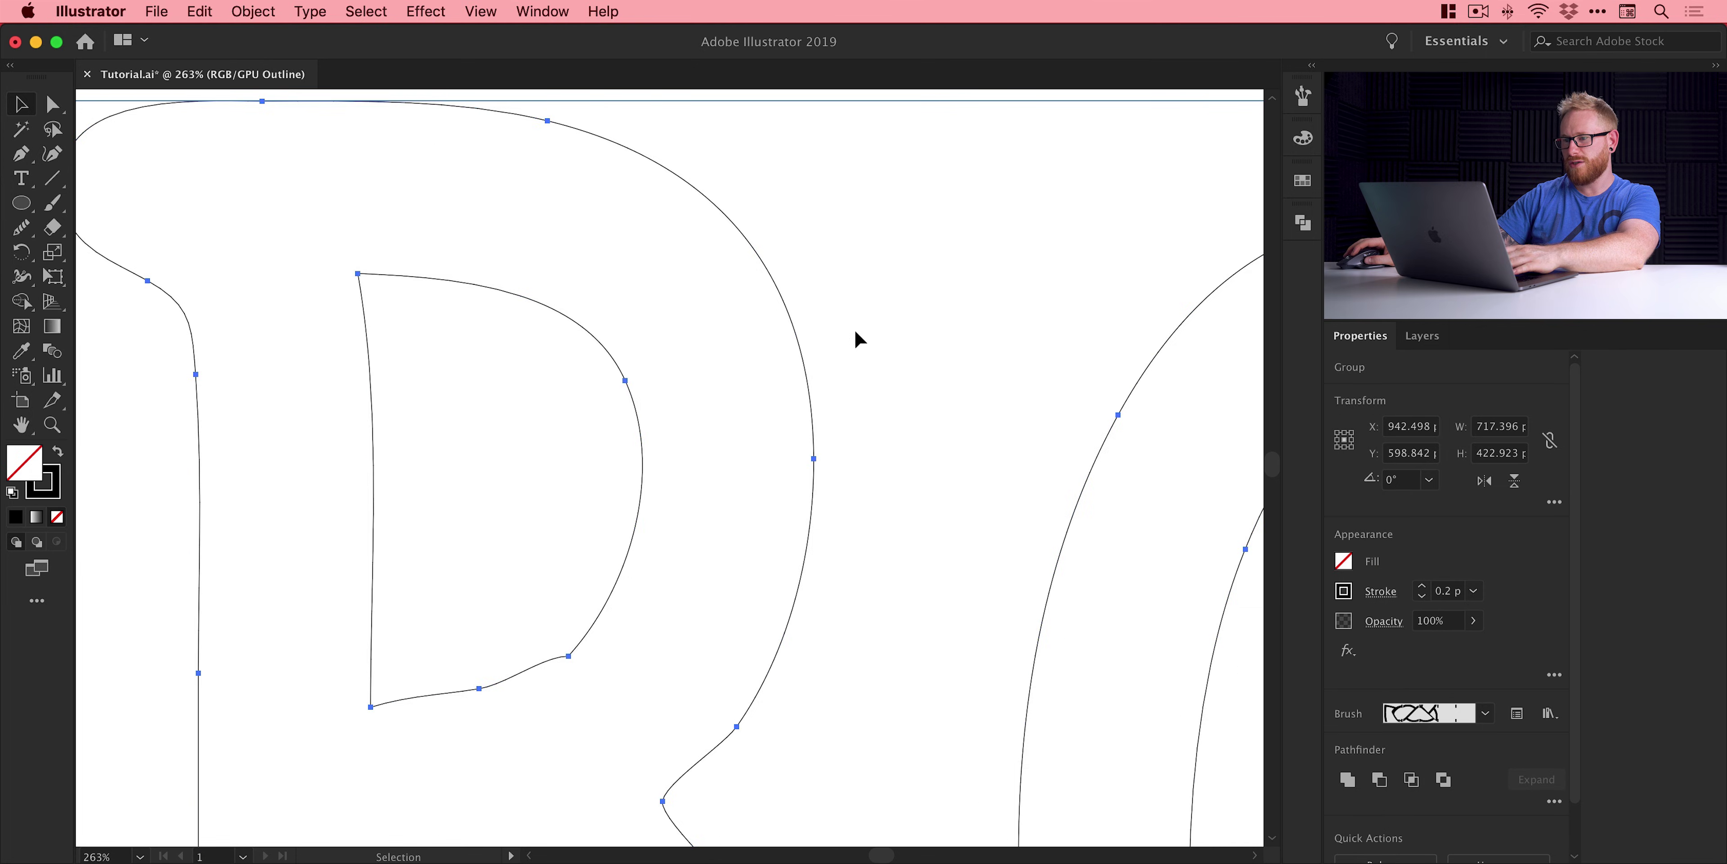
left_click(742, 419)
key("super+a")
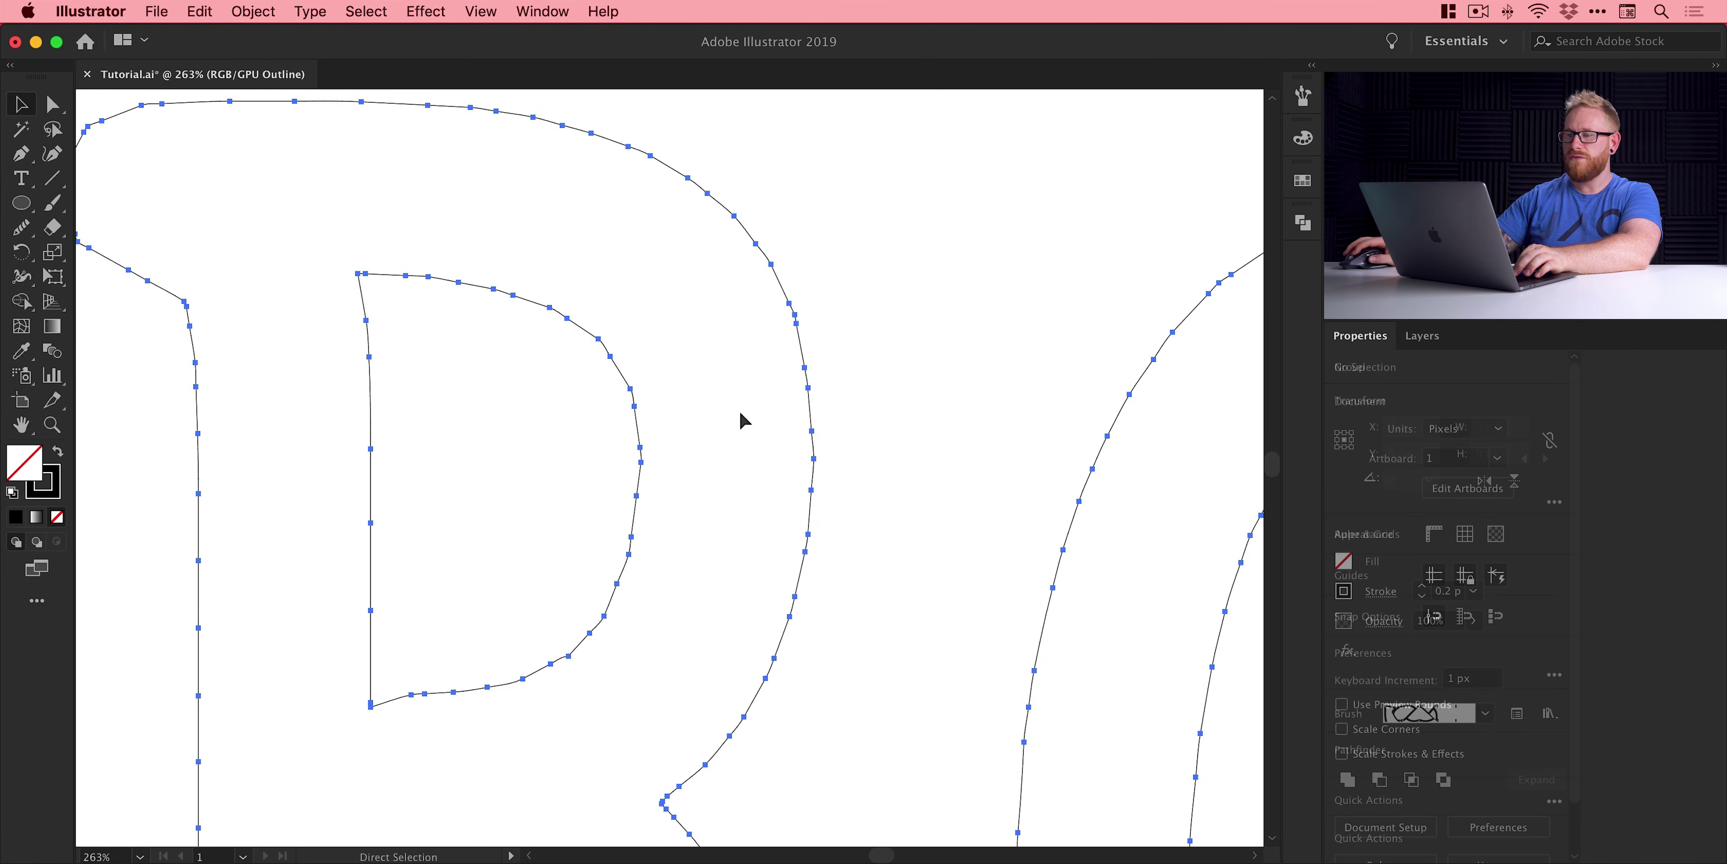
key("super")
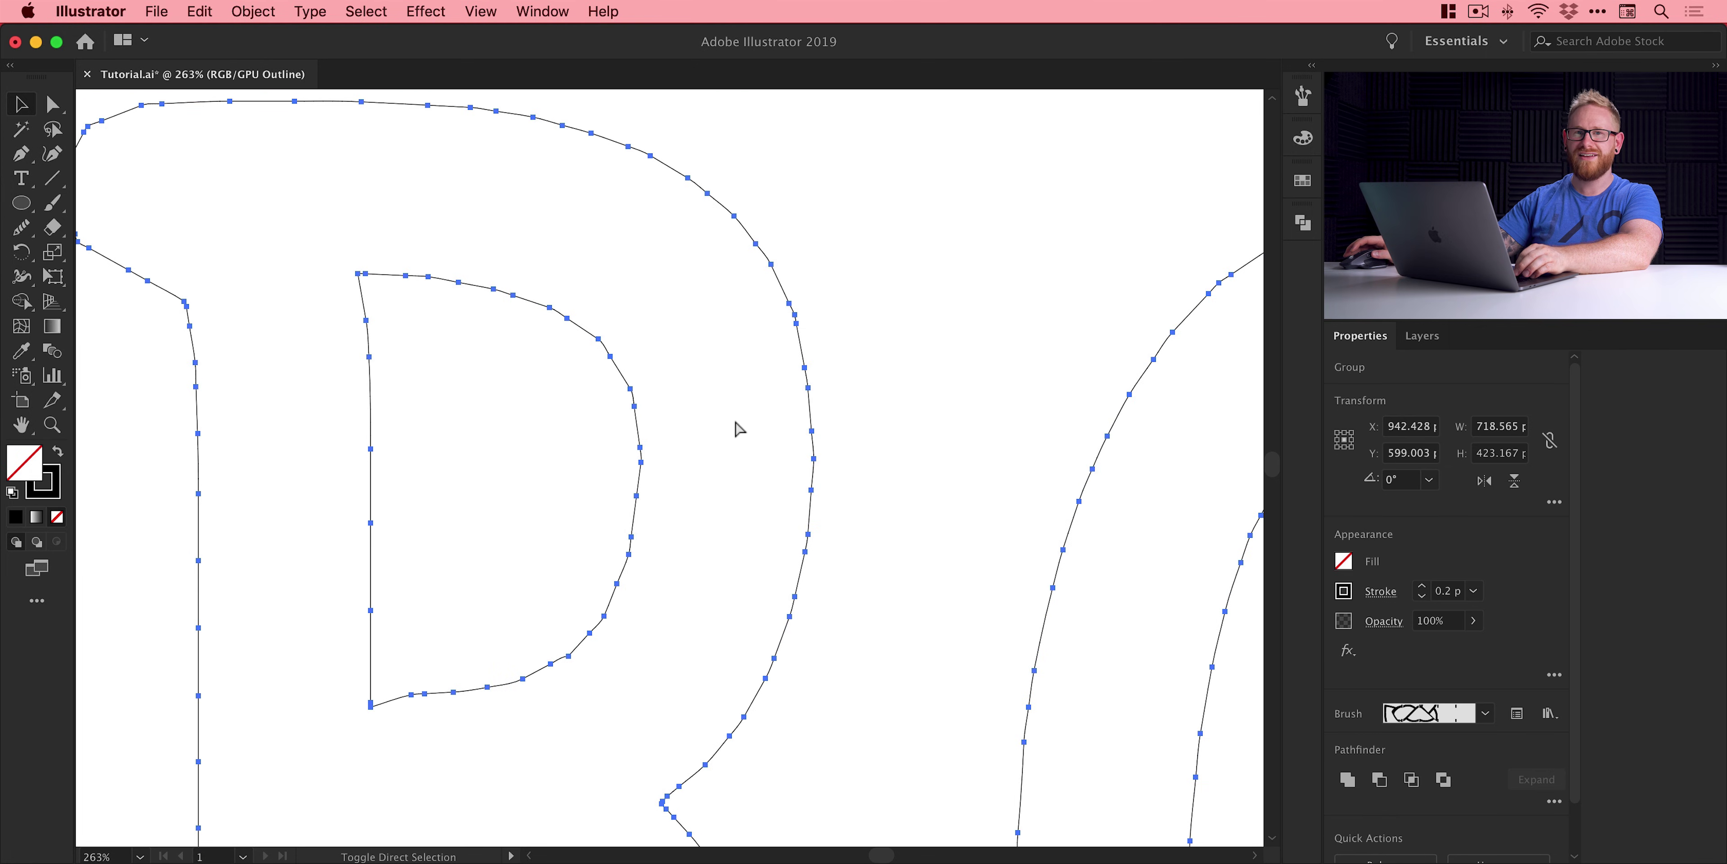
left_click(736, 423)
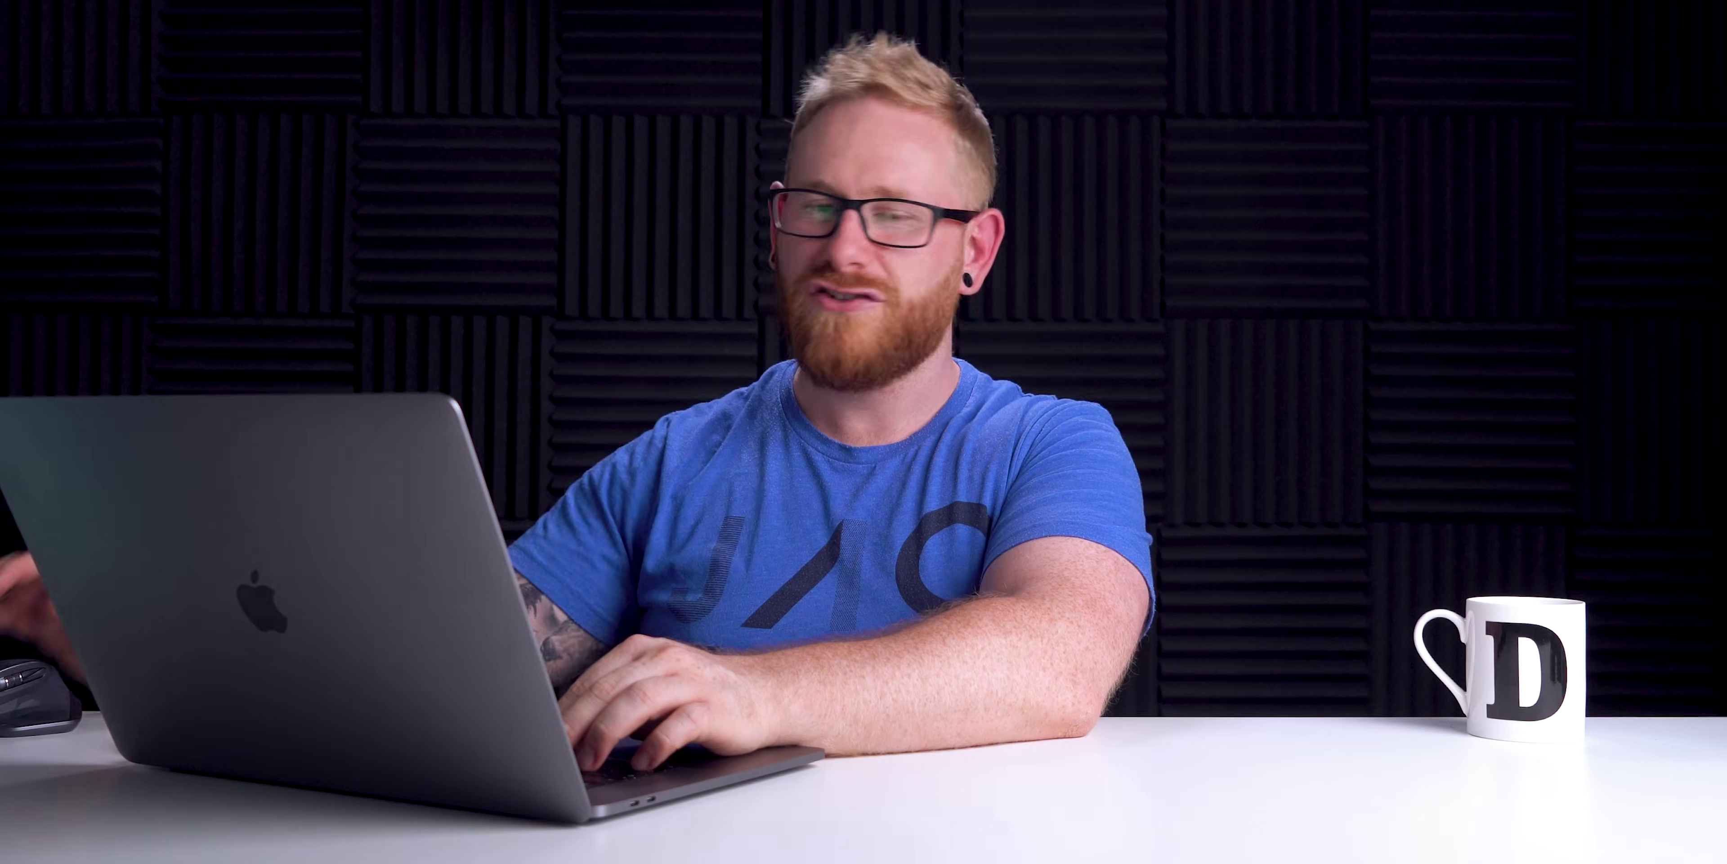
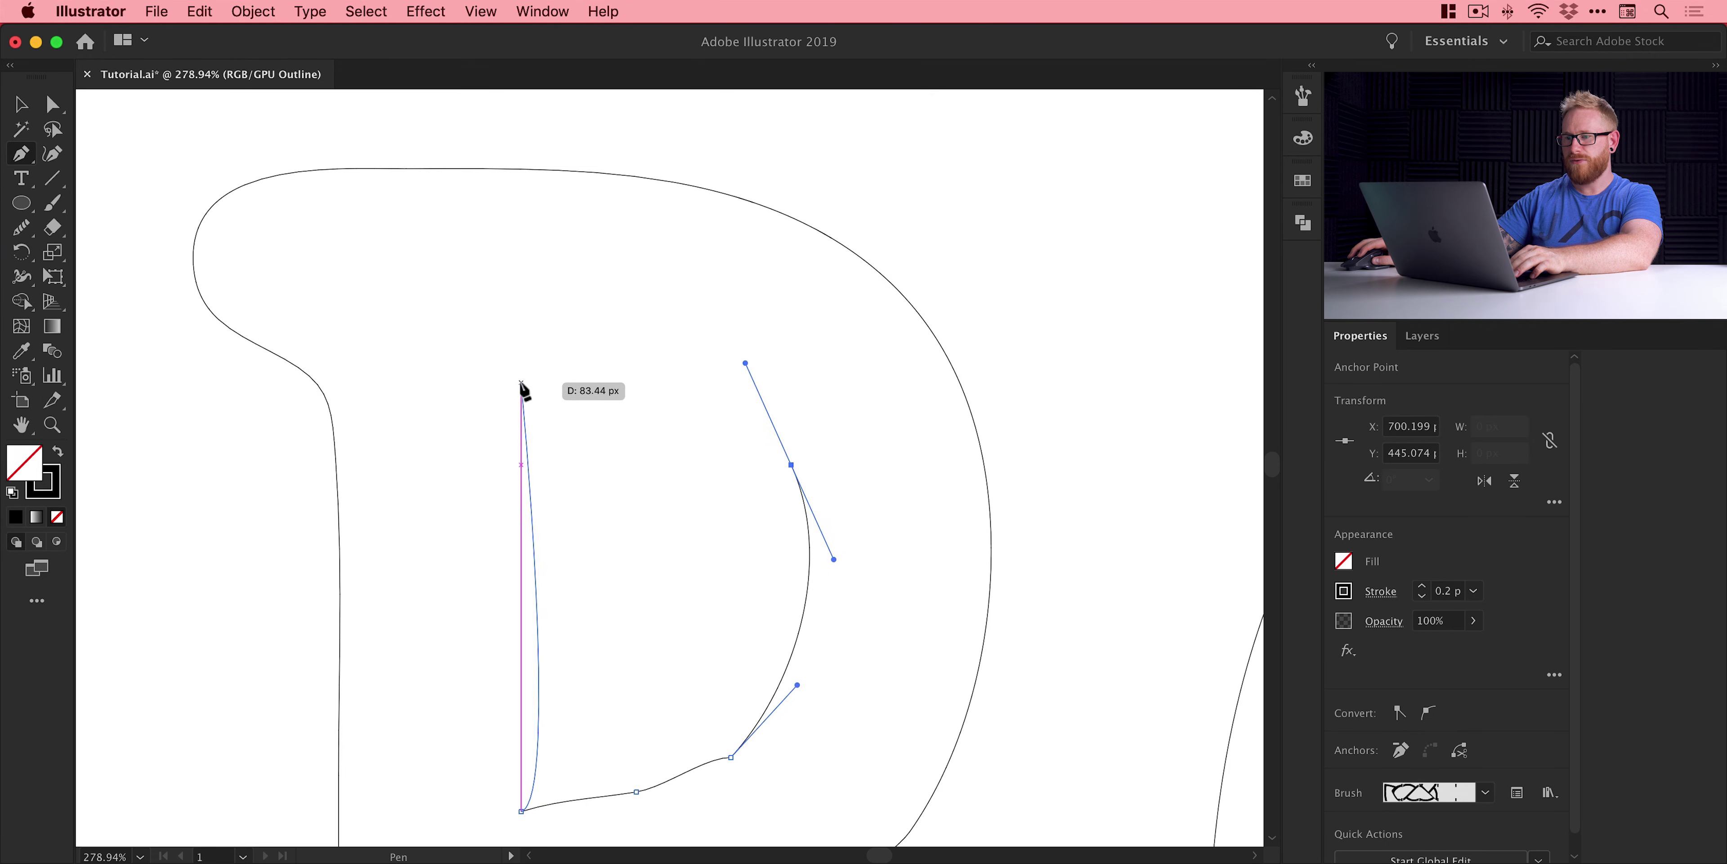
- Close the R's inner counter outline with a straight stem side and a curved top segment joining the bowl, then deselect it
left_click(521, 382)
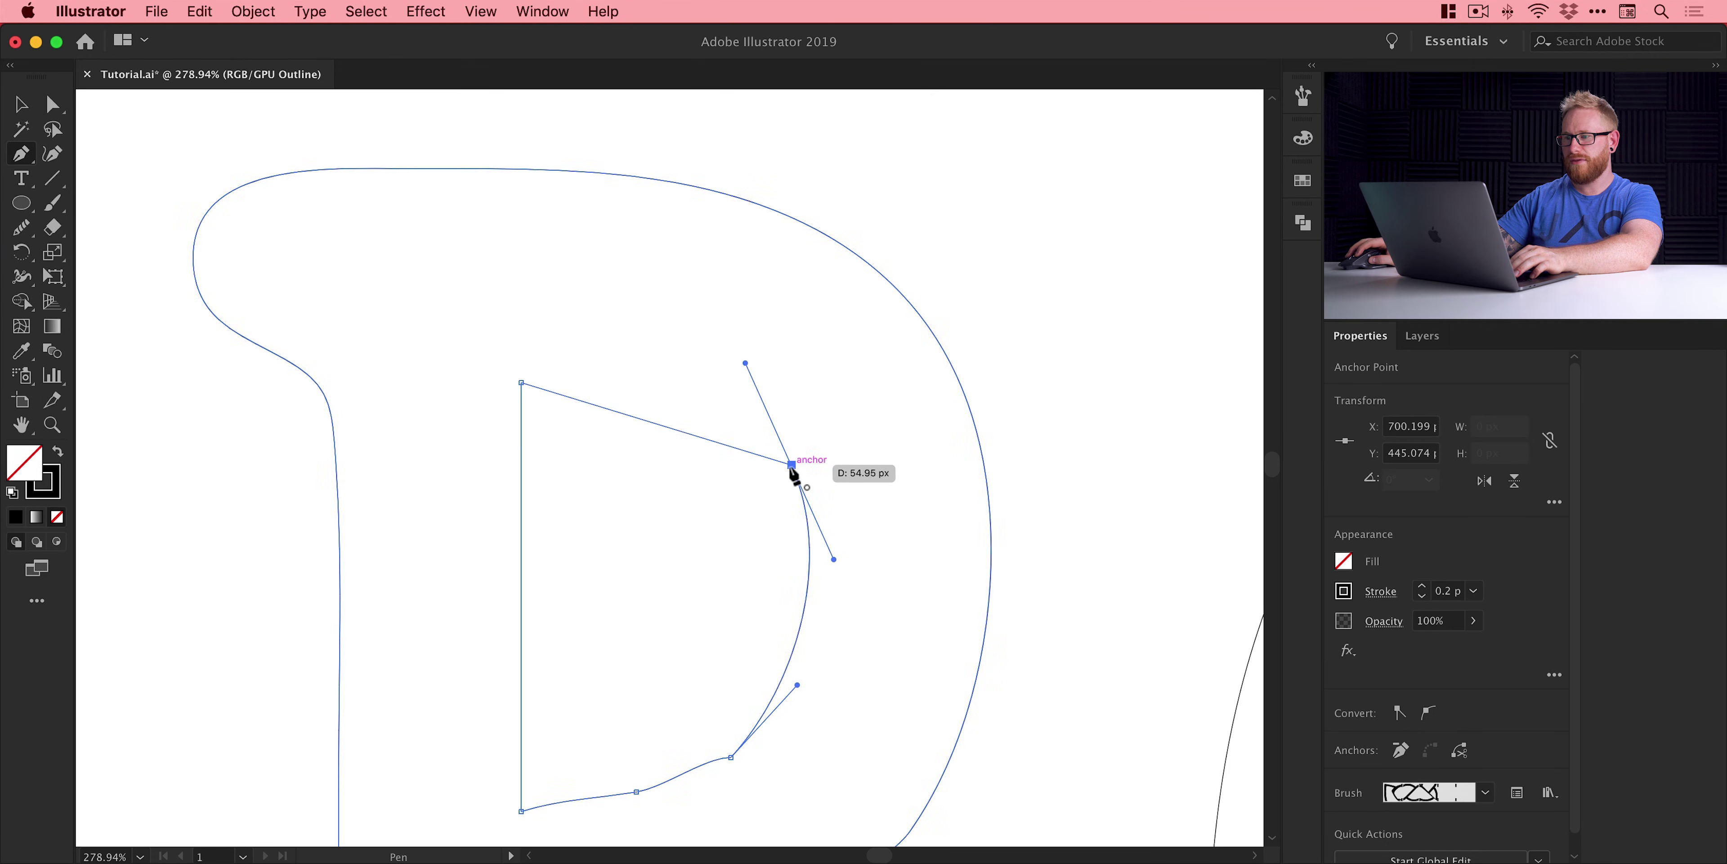
left_click_drag(791, 465, 868, 681)
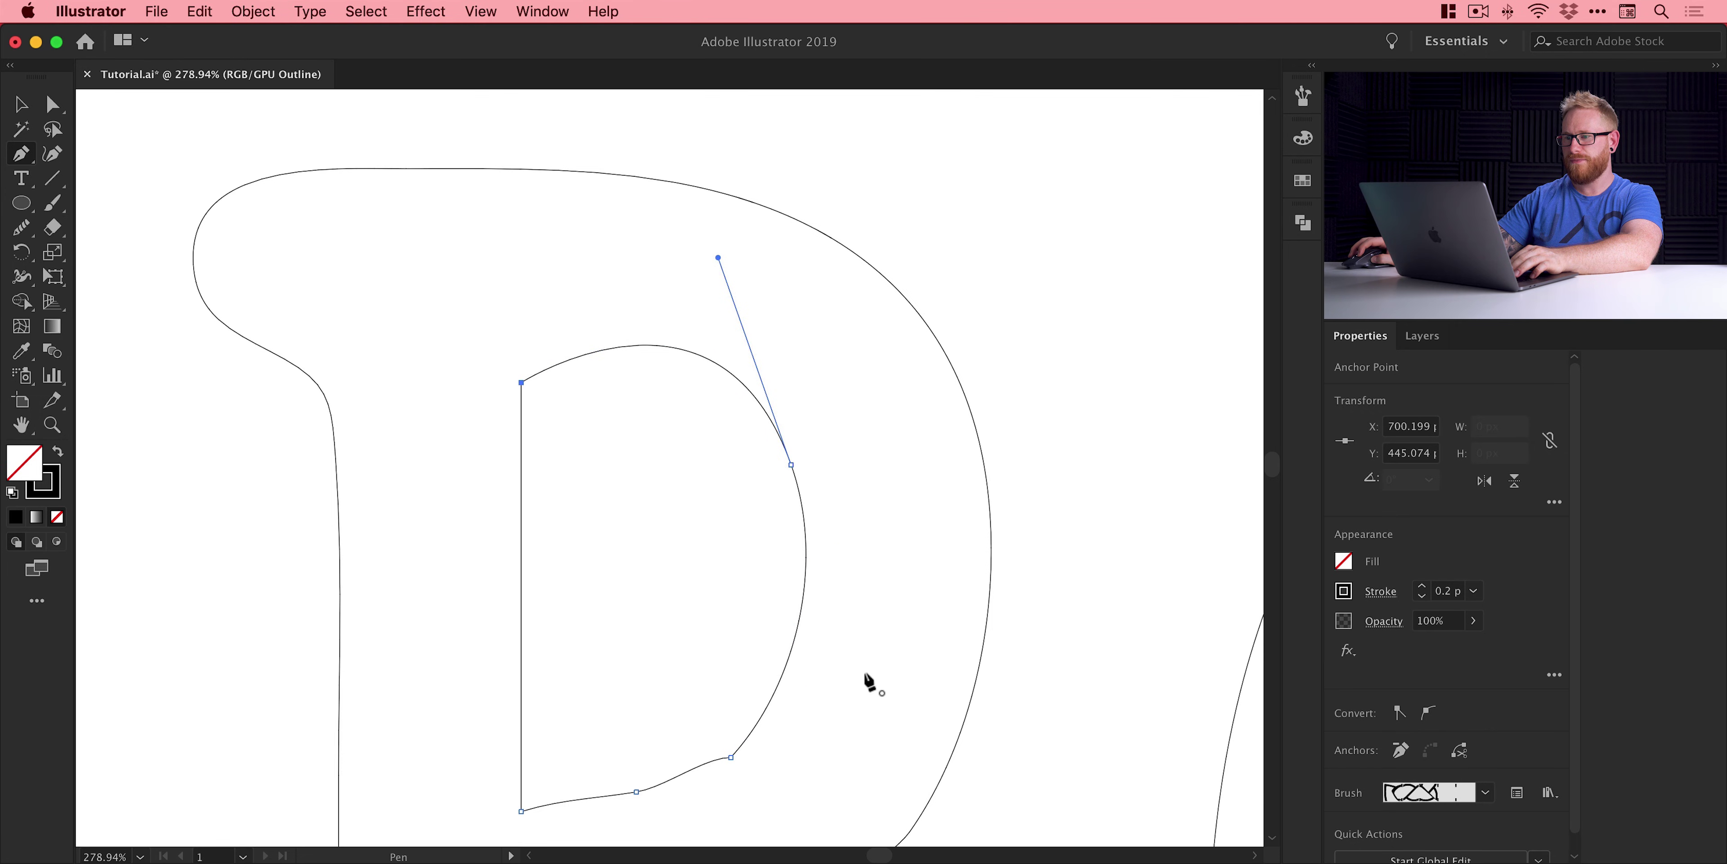
key("v")
left_click(560, 688)
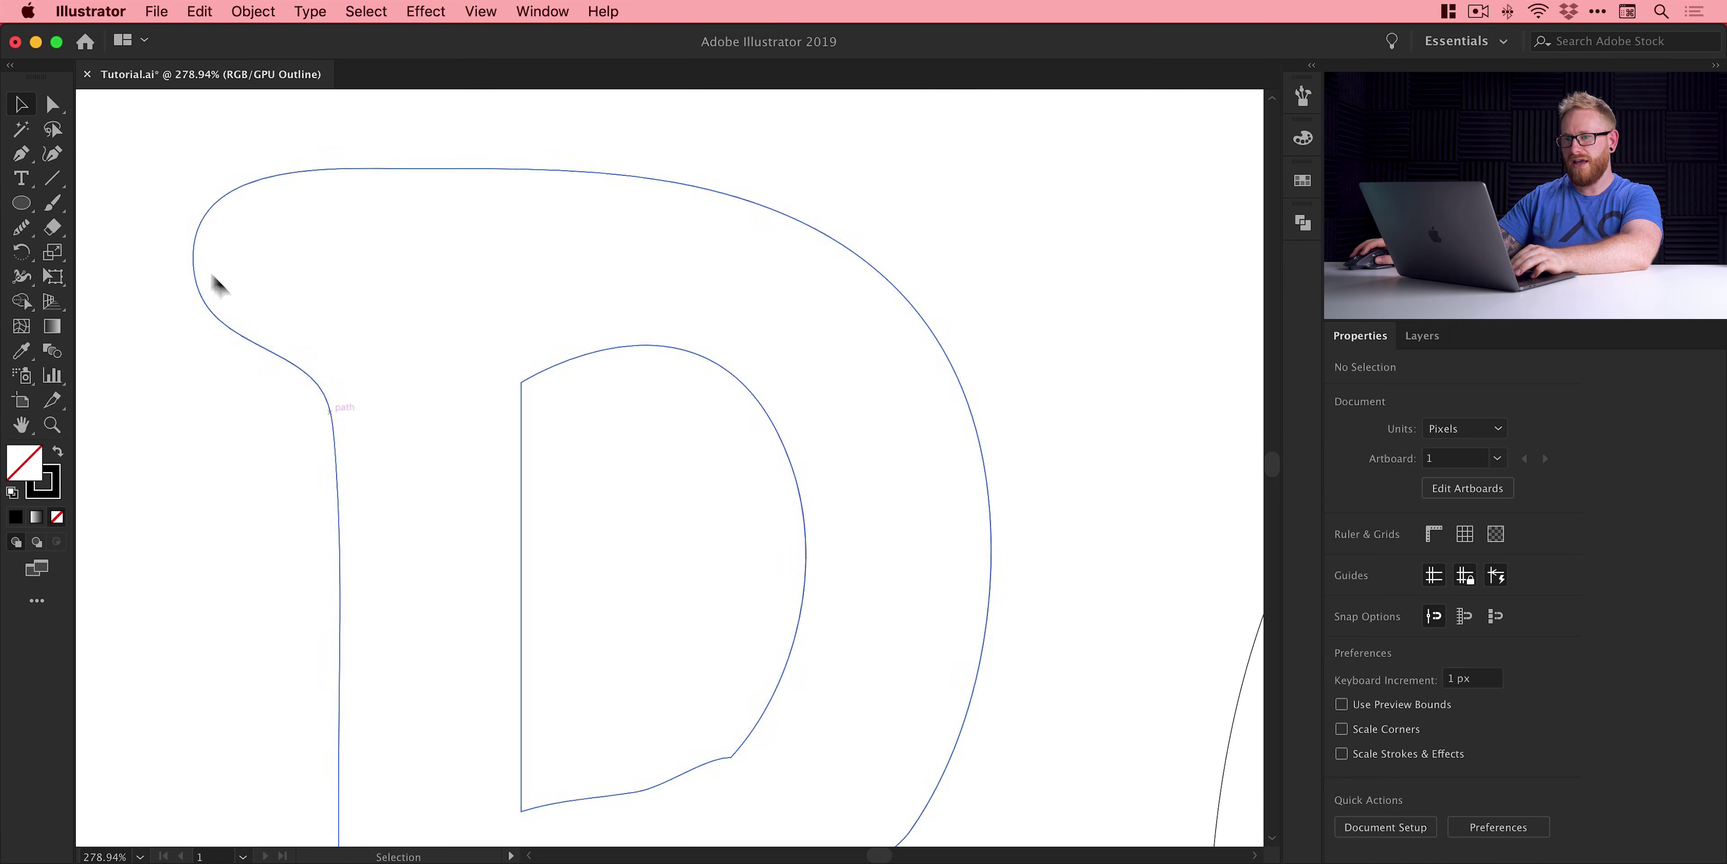
- Bend the lower segment of the R's counter outward so it flows smoothly into the bowl, and deselect the path
left_click(52, 104)
left_click_drag(549, 638, 538, 513)
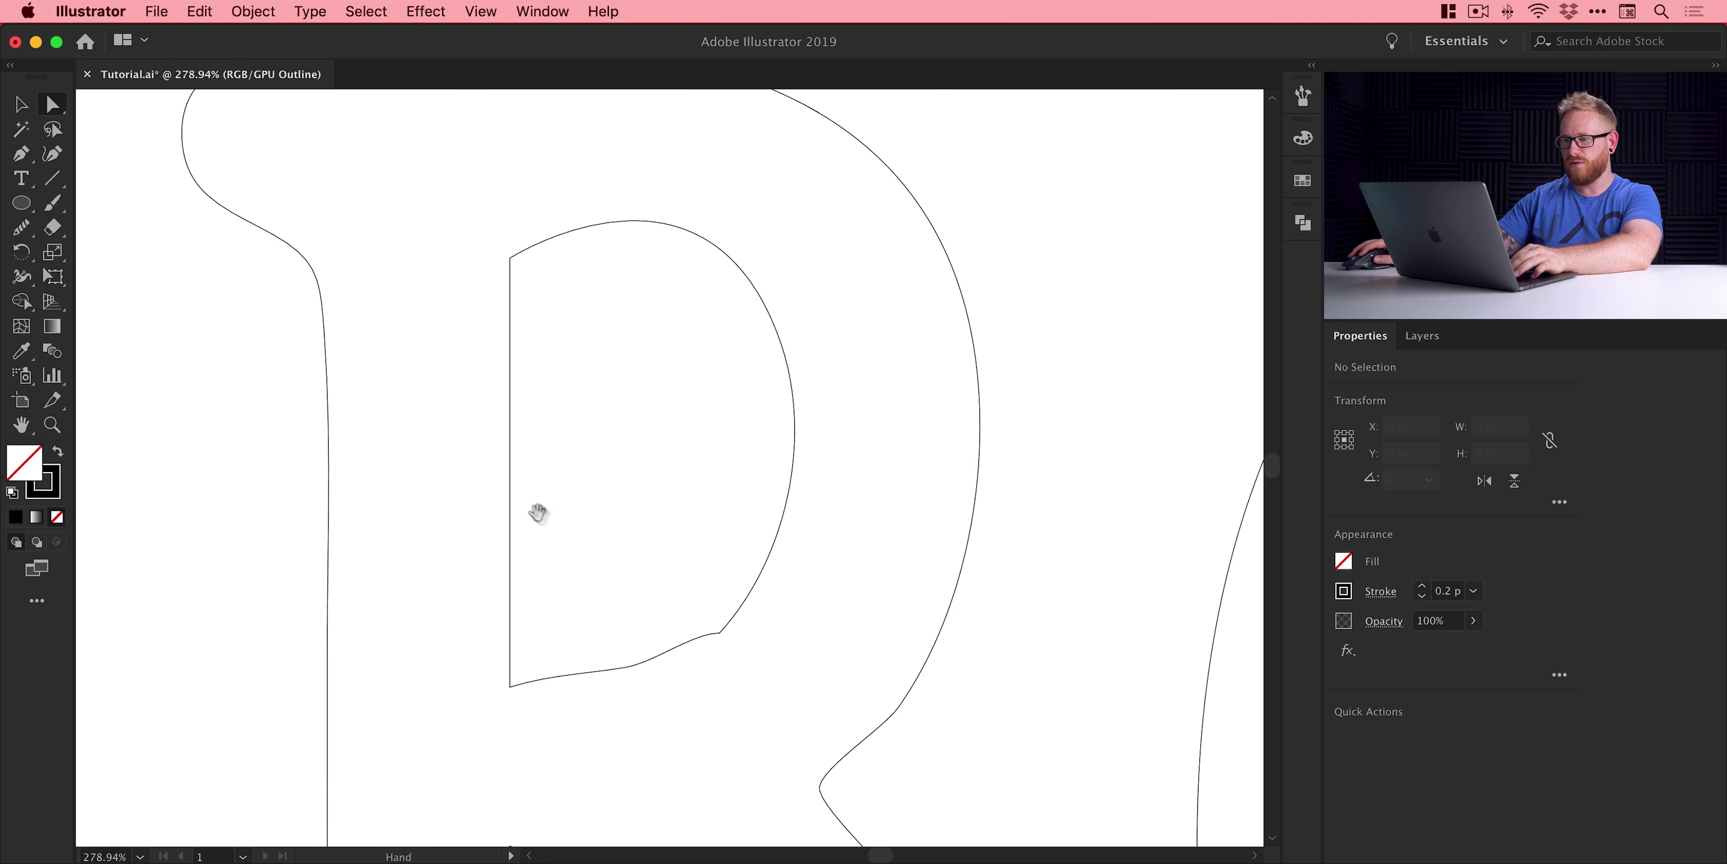
left_click(692, 648)
left_click_drag(692, 632, 691, 647)
key("v")
left_click(839, 584)
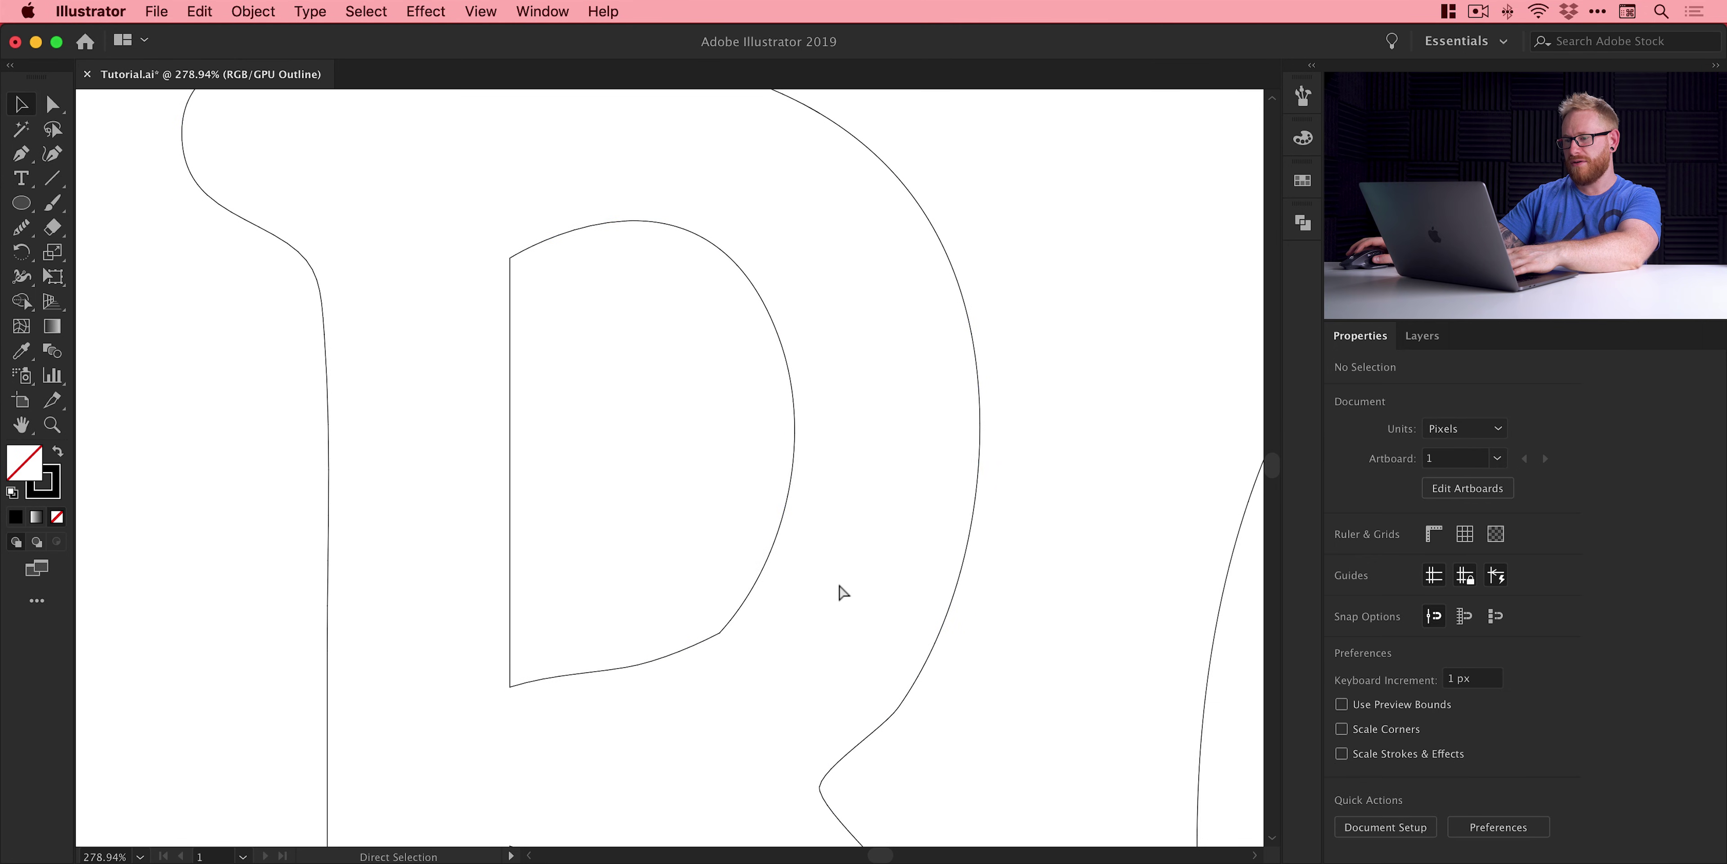
- Return to the rope preview and round the counter's upper stem corner with the Smooth tool, then deselect the lettering
key("super+y")
key("a")
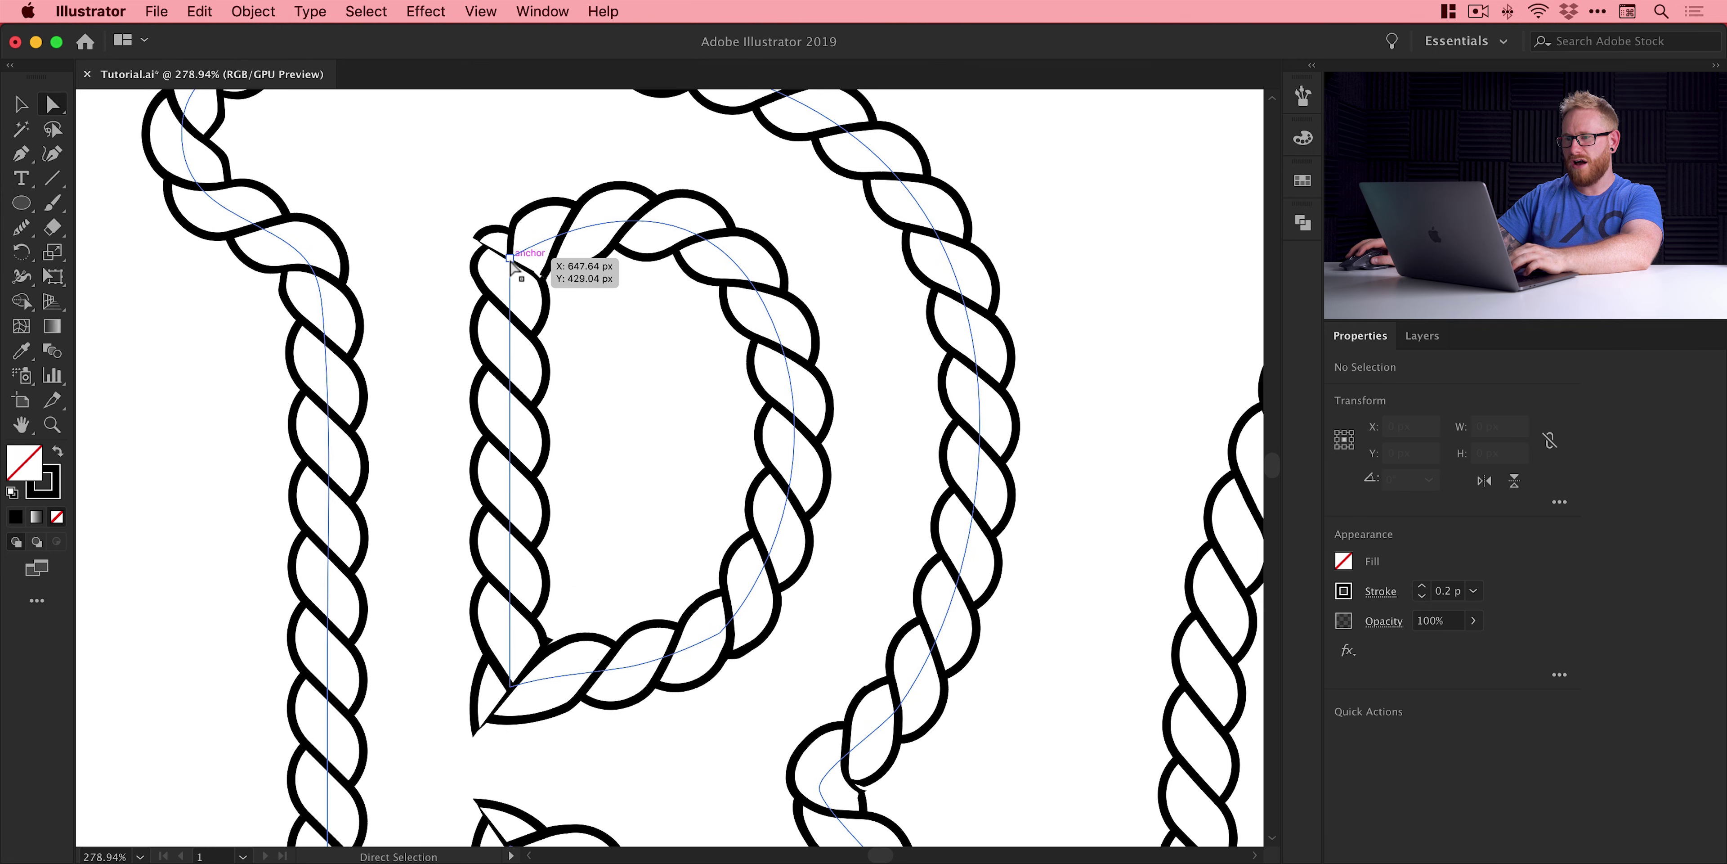
key("v")
left_click(522, 257)
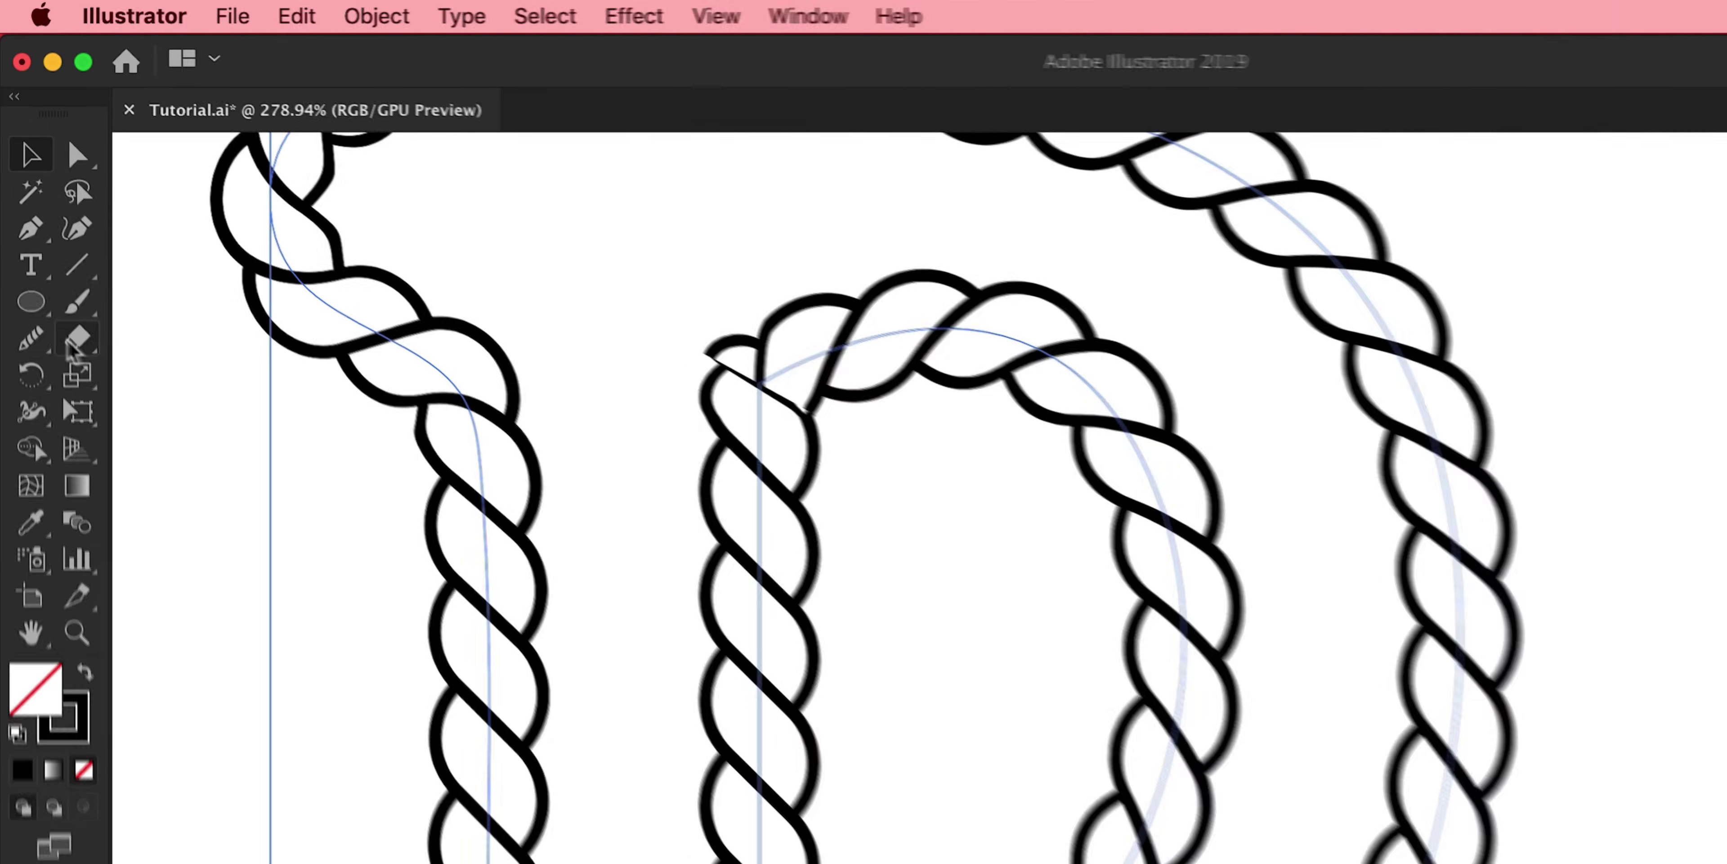
left_click(34, 340)
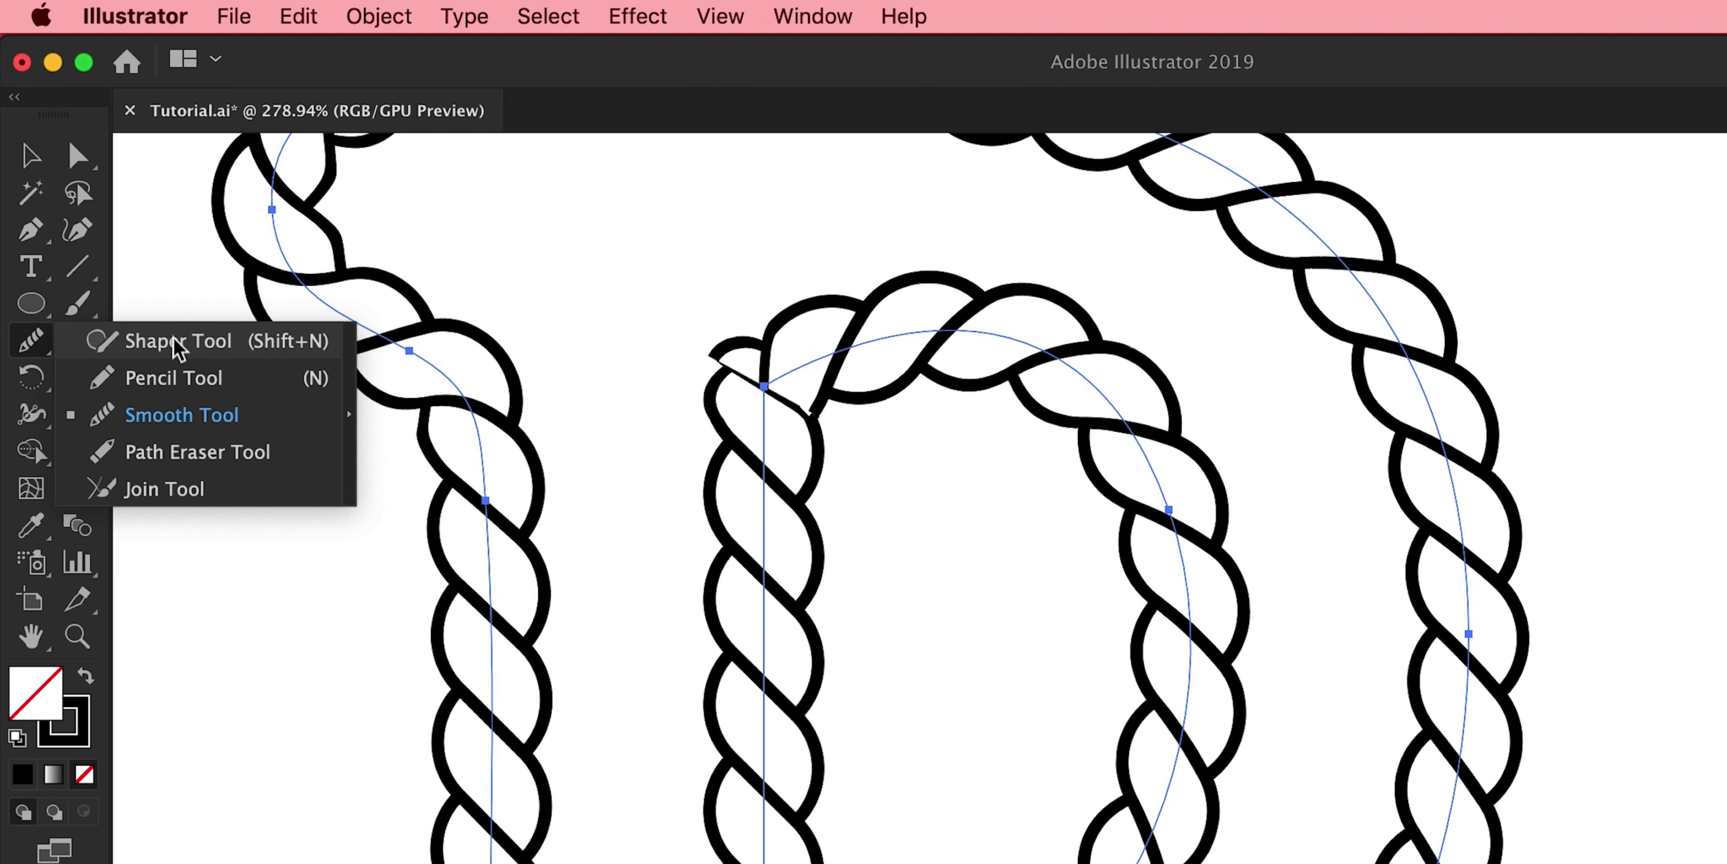
left_click(177, 415)
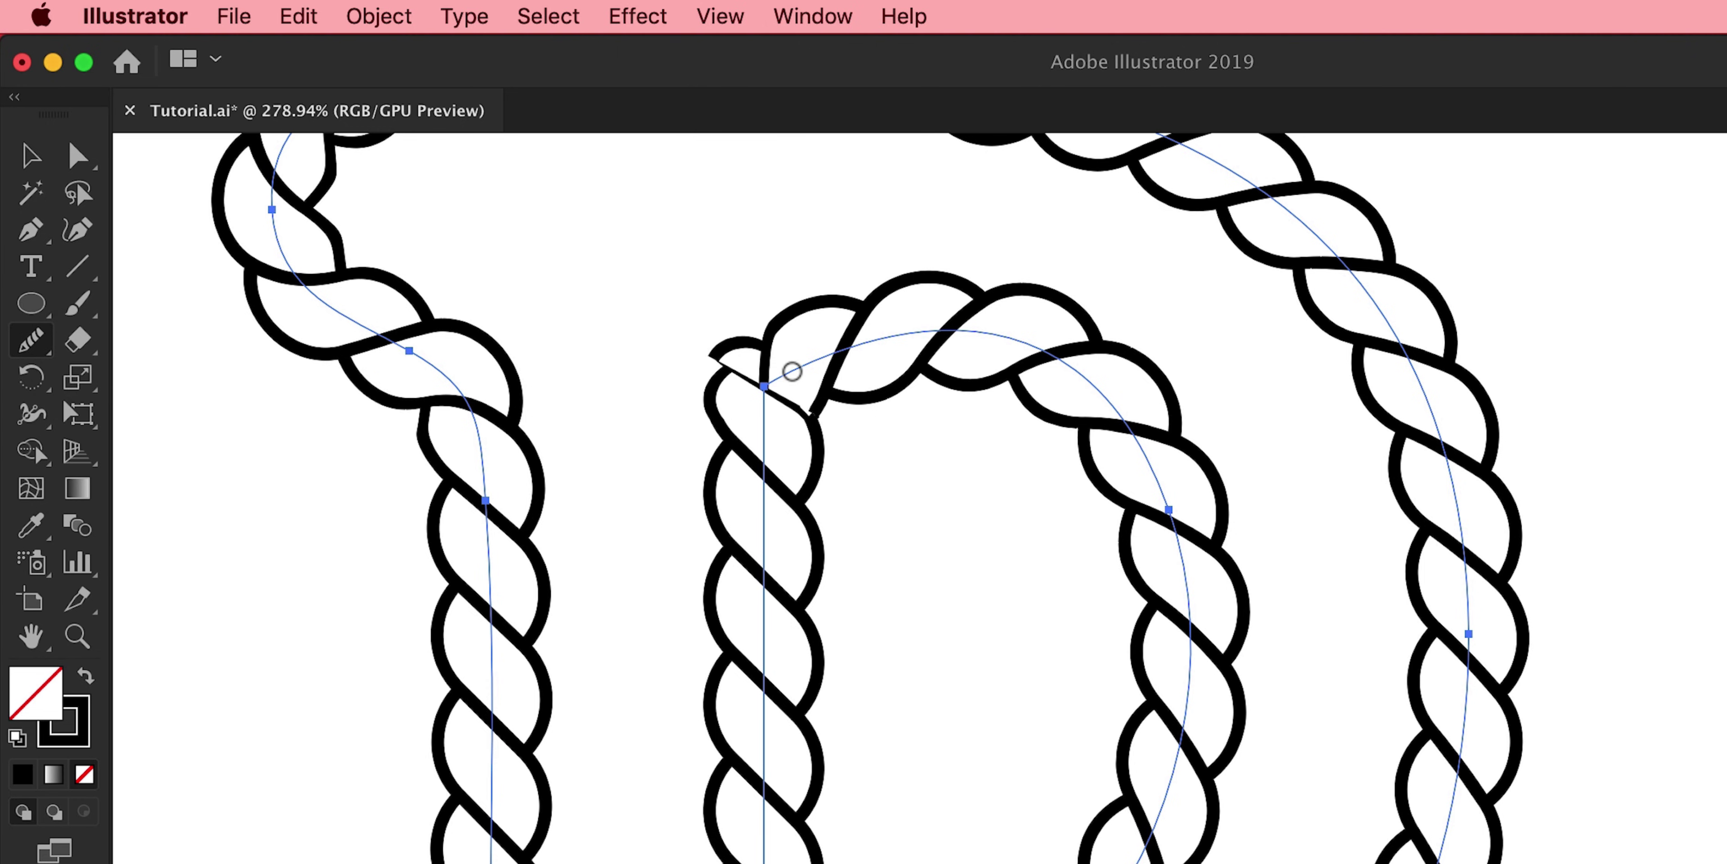
mouse_move(768, 459)
left_mouse_down()
mouse_move(776, 398)
mouse_move(764, 483)
mouse_move(789, 366)
mouse_move(760, 392)
mouse_move(796, 370)
left_mouse_up()
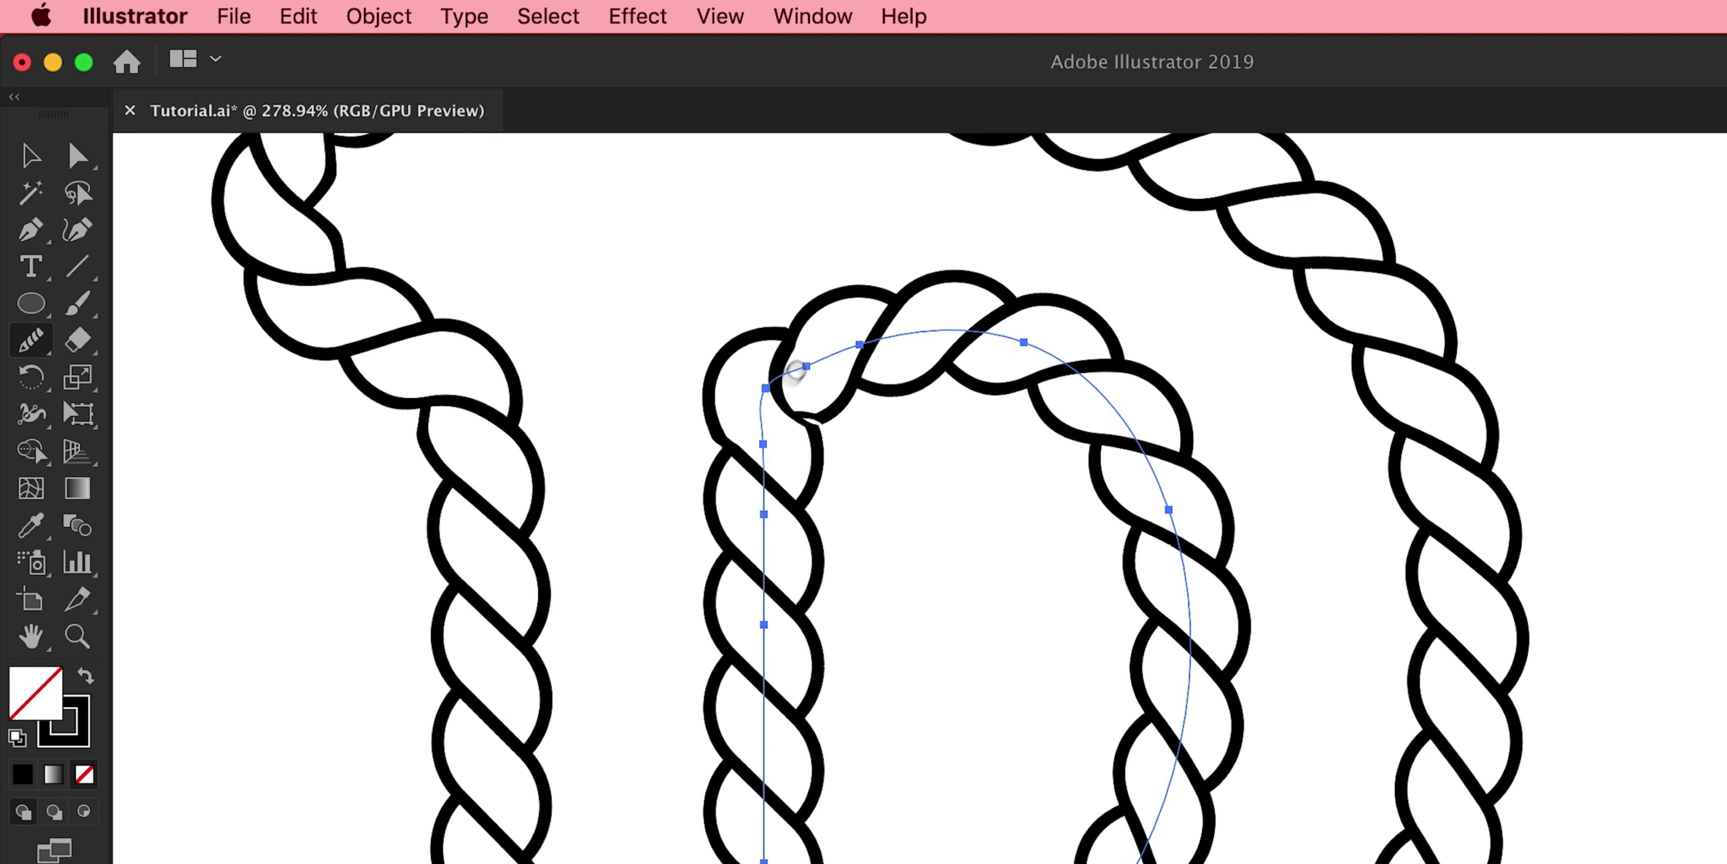
left_click_drag(760, 443, 822, 346)
mouse_move(758, 399)
left_mouse_down()
mouse_move(759, 531)
mouse_move(780, 402)
left_mouse_up()
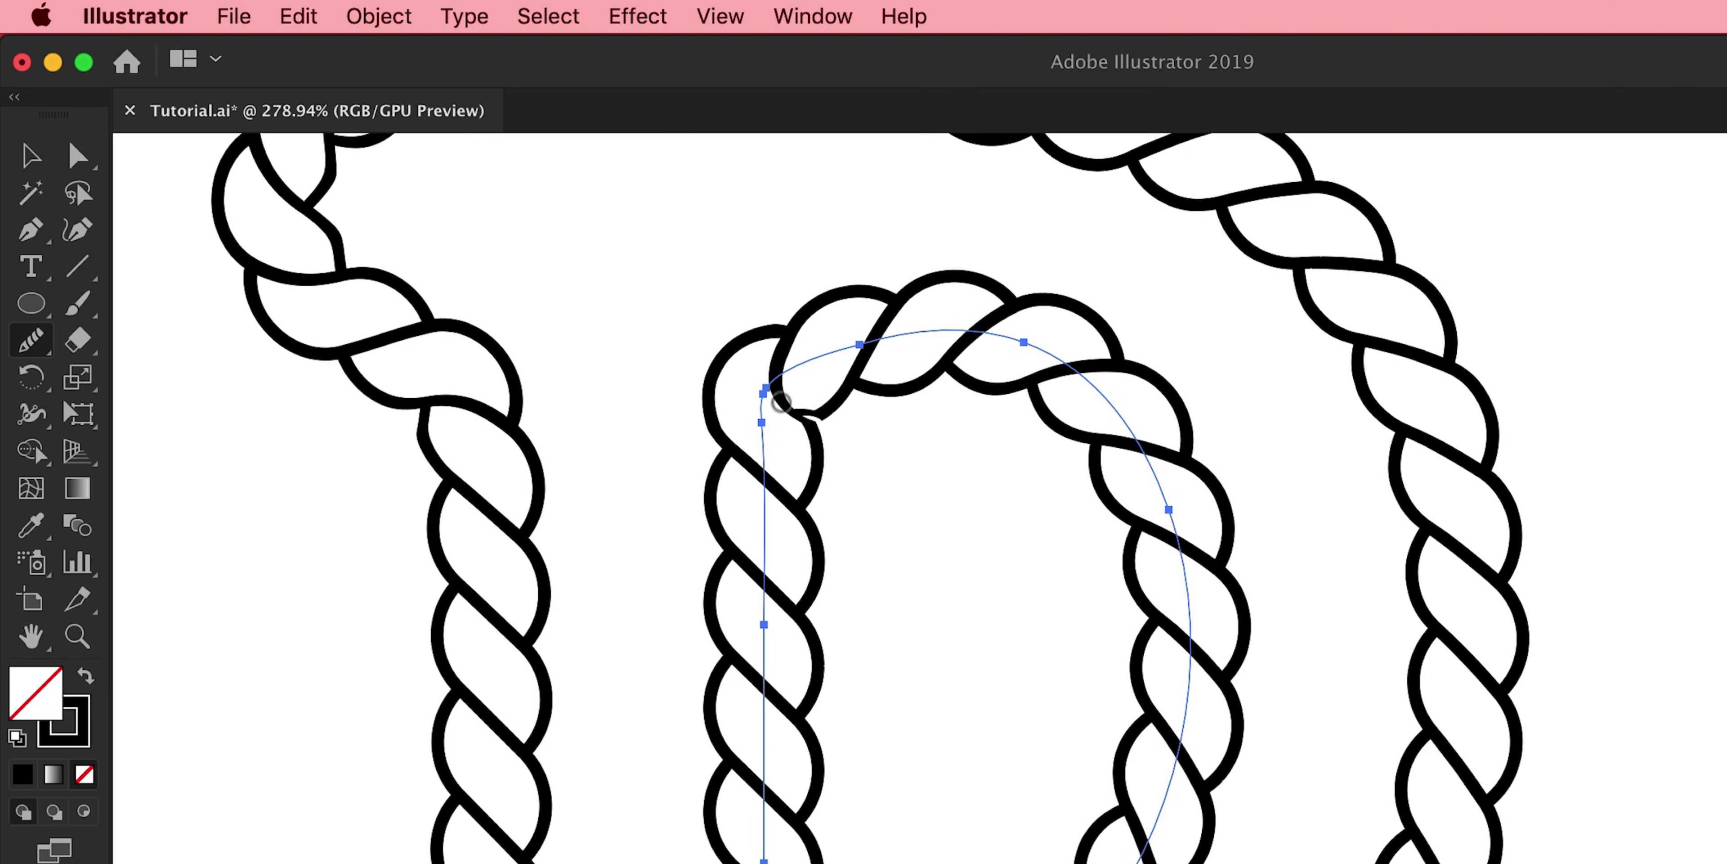
left_click_drag(749, 503, 750, 555)
key("super+shift+a")
- Delete the anchor points clustered at the counter's upper stem corner, leaving the path open there
key("a")
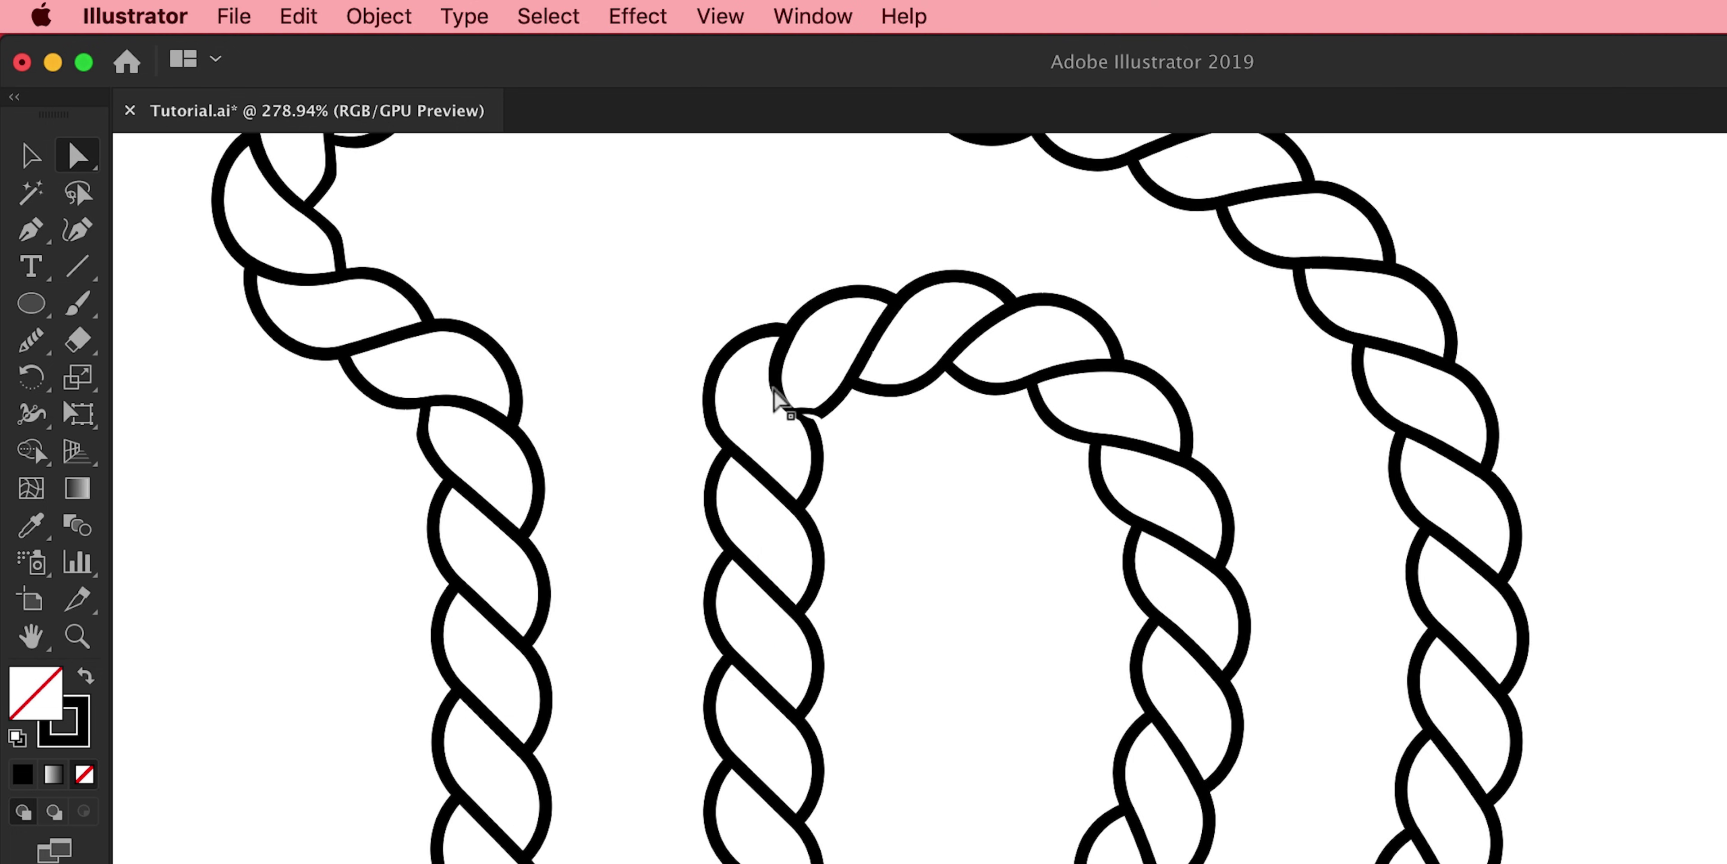
left_click(766, 388)
left_click_drag(774, 392, 763, 462)
key("Delete")
key("super+shift+a")
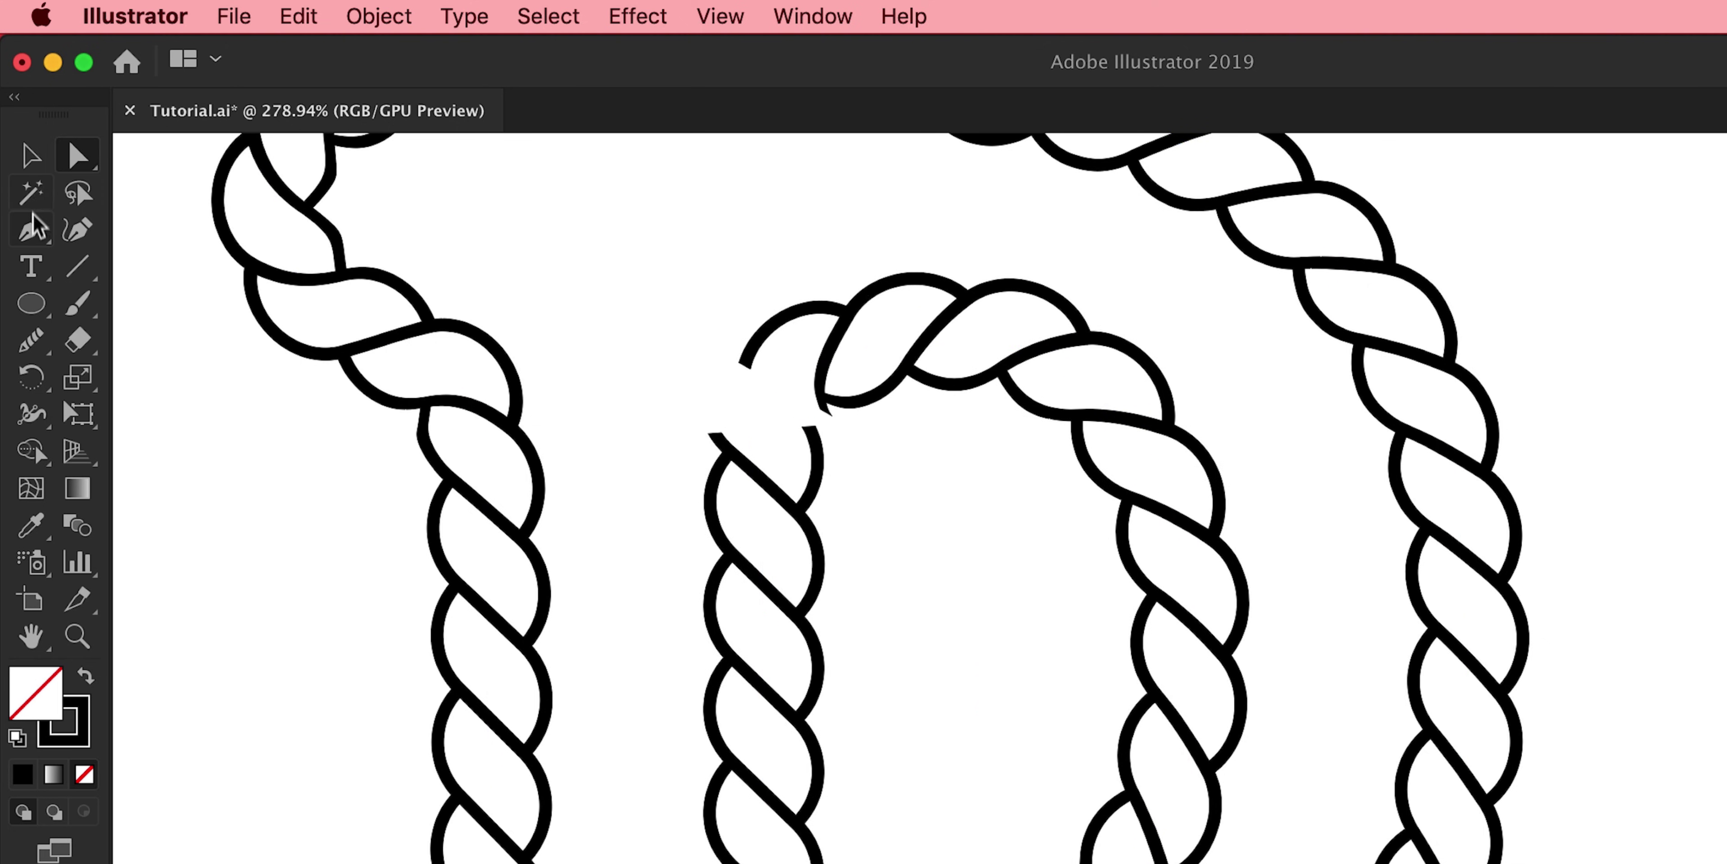
- Bridge the gap at the counter's upper stem corner with a curved Pen tool segment
key("p")
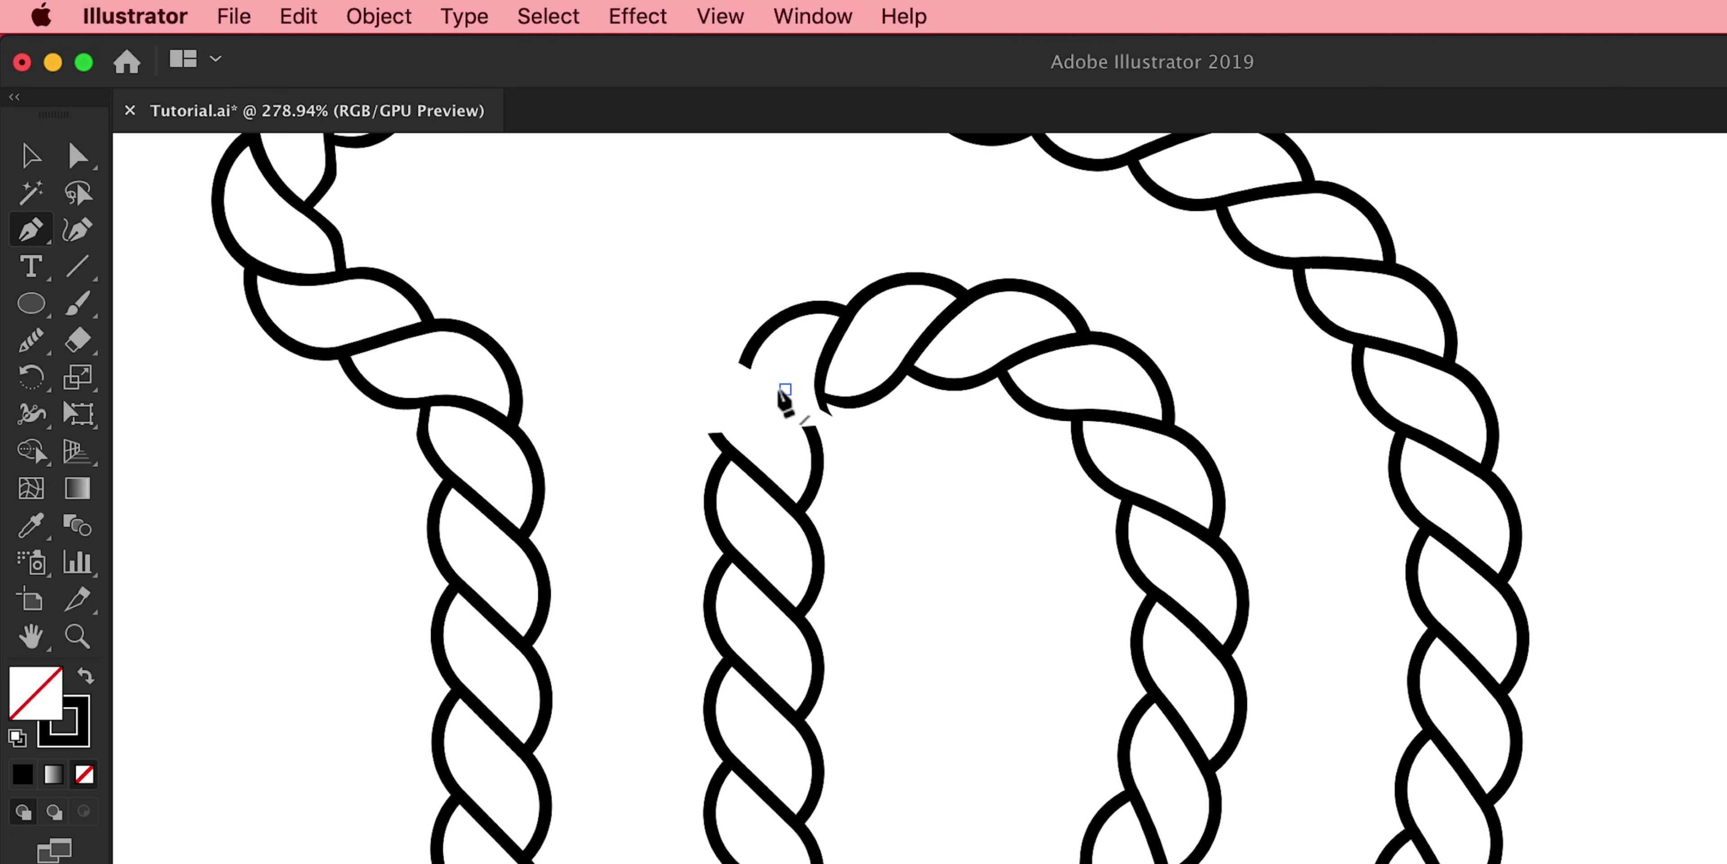
left_click(781, 391)
left_click(762, 430)
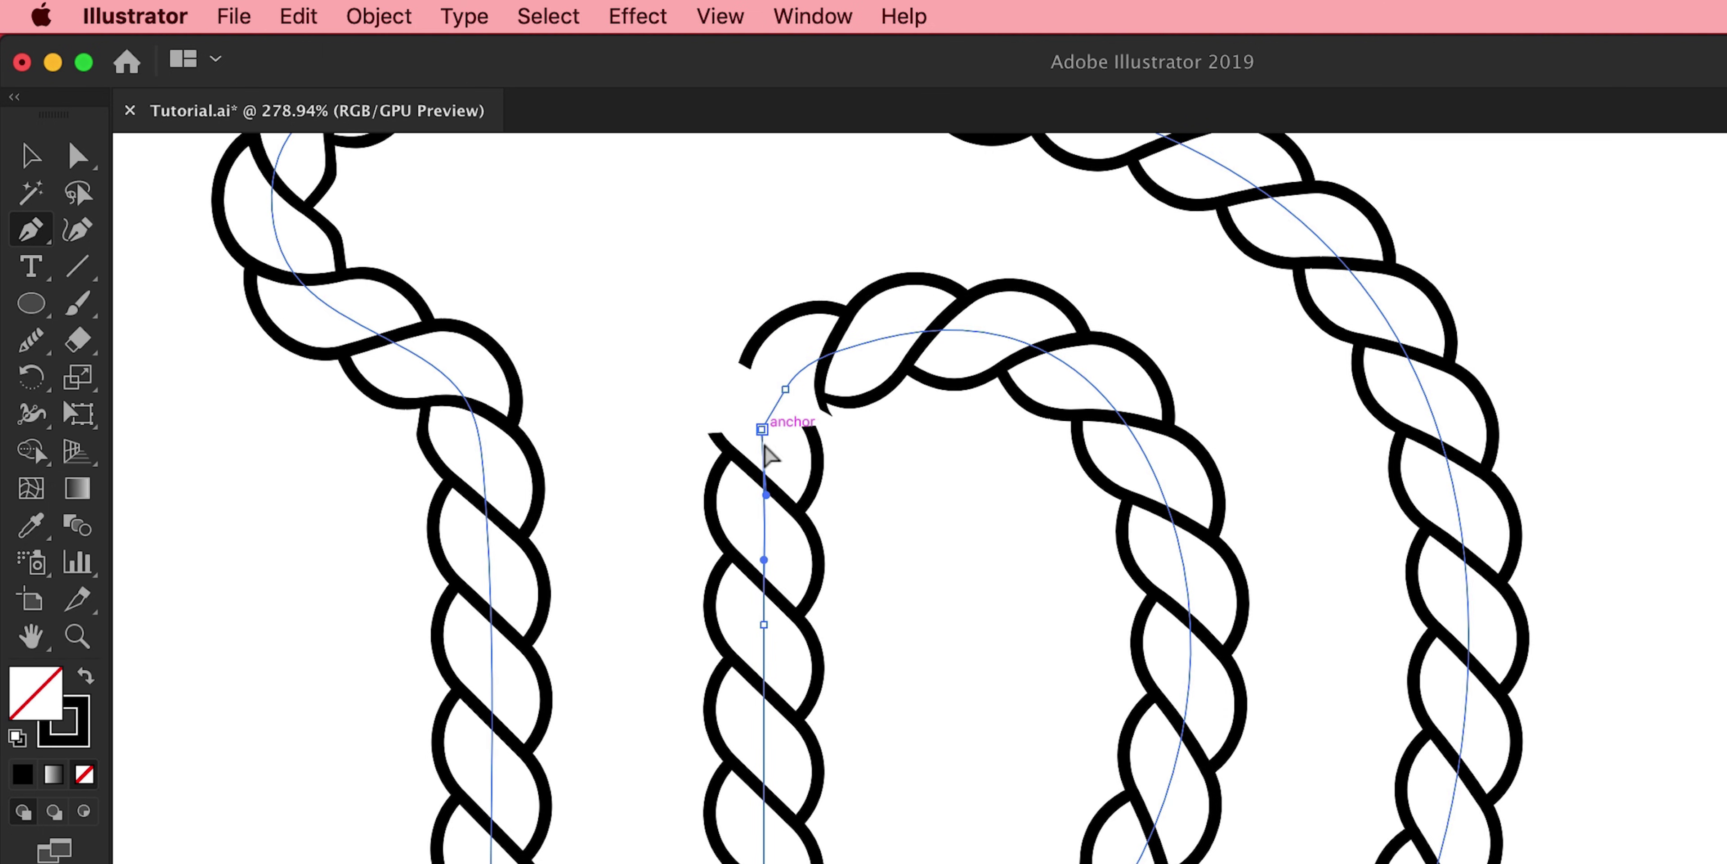
left_click_drag(764, 463, 1181, 671)
- Delete the two uneven anchor points between the counter's stem and its upper curve, and deselect the path
key("z")
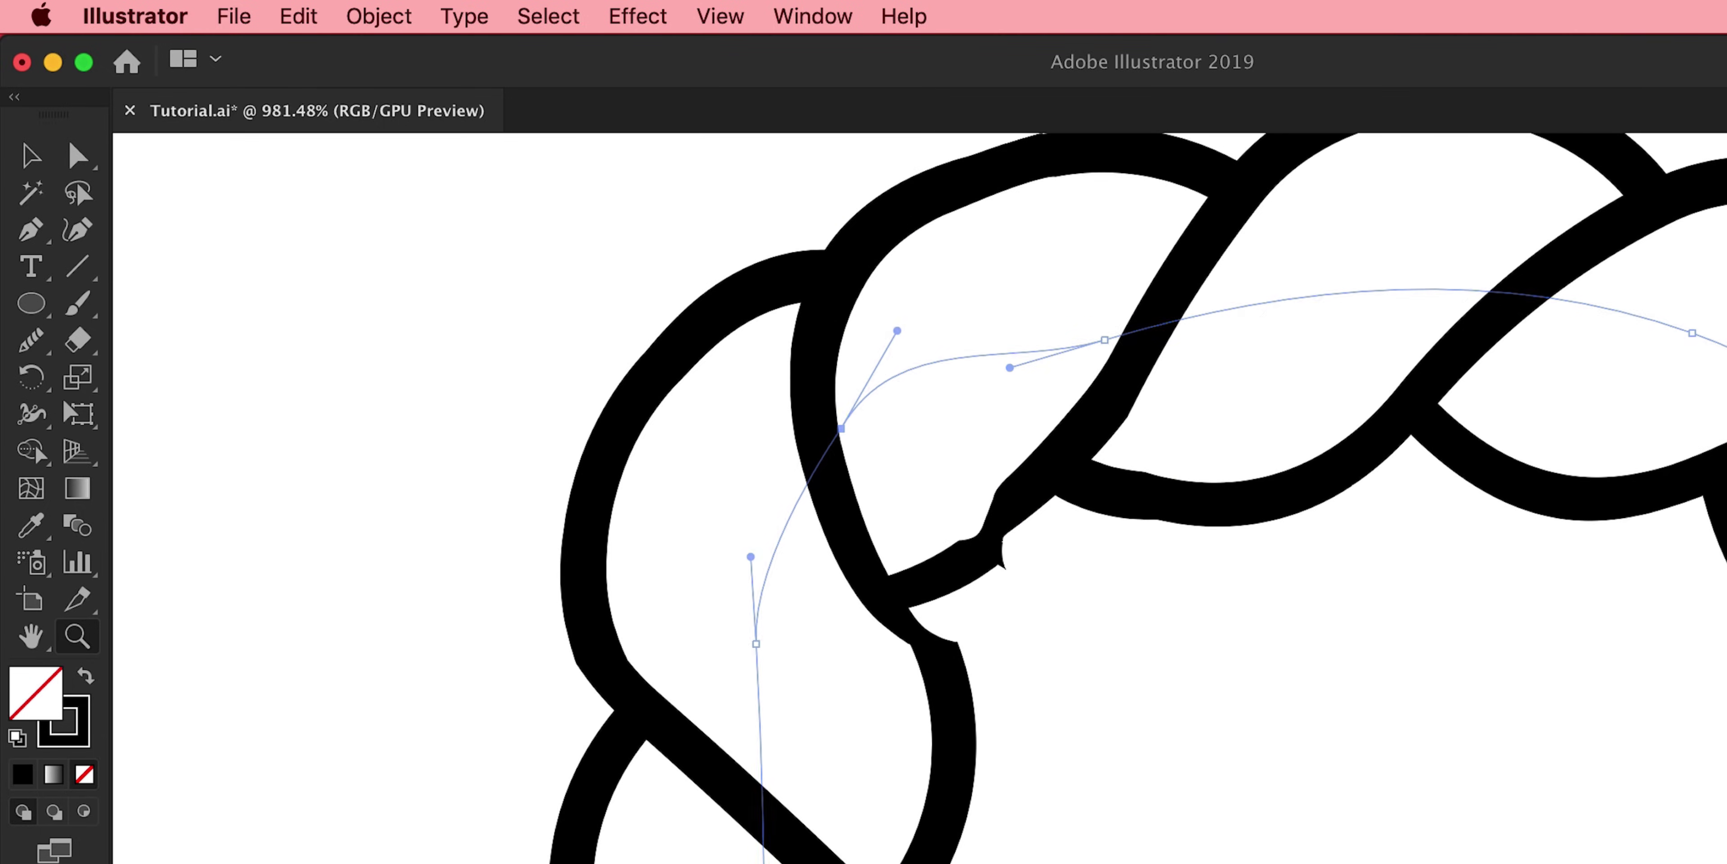
key("super+shift+a")
key("a")
left_click(862, 442)
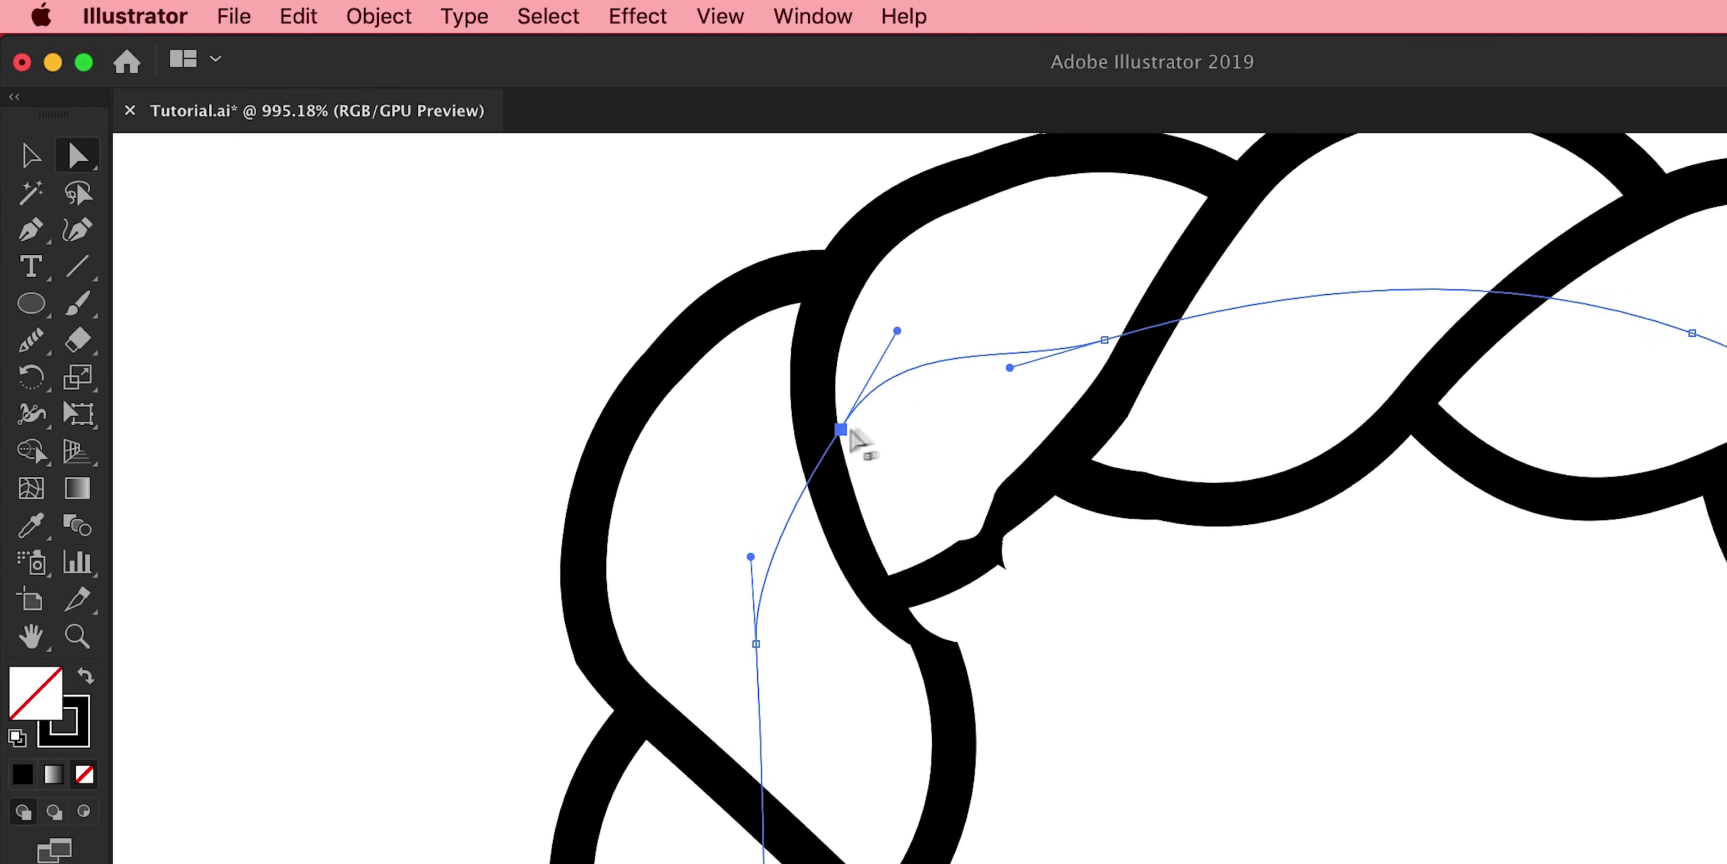
key("BackSpace")
left_click(1107, 341)
key("BackSpace")
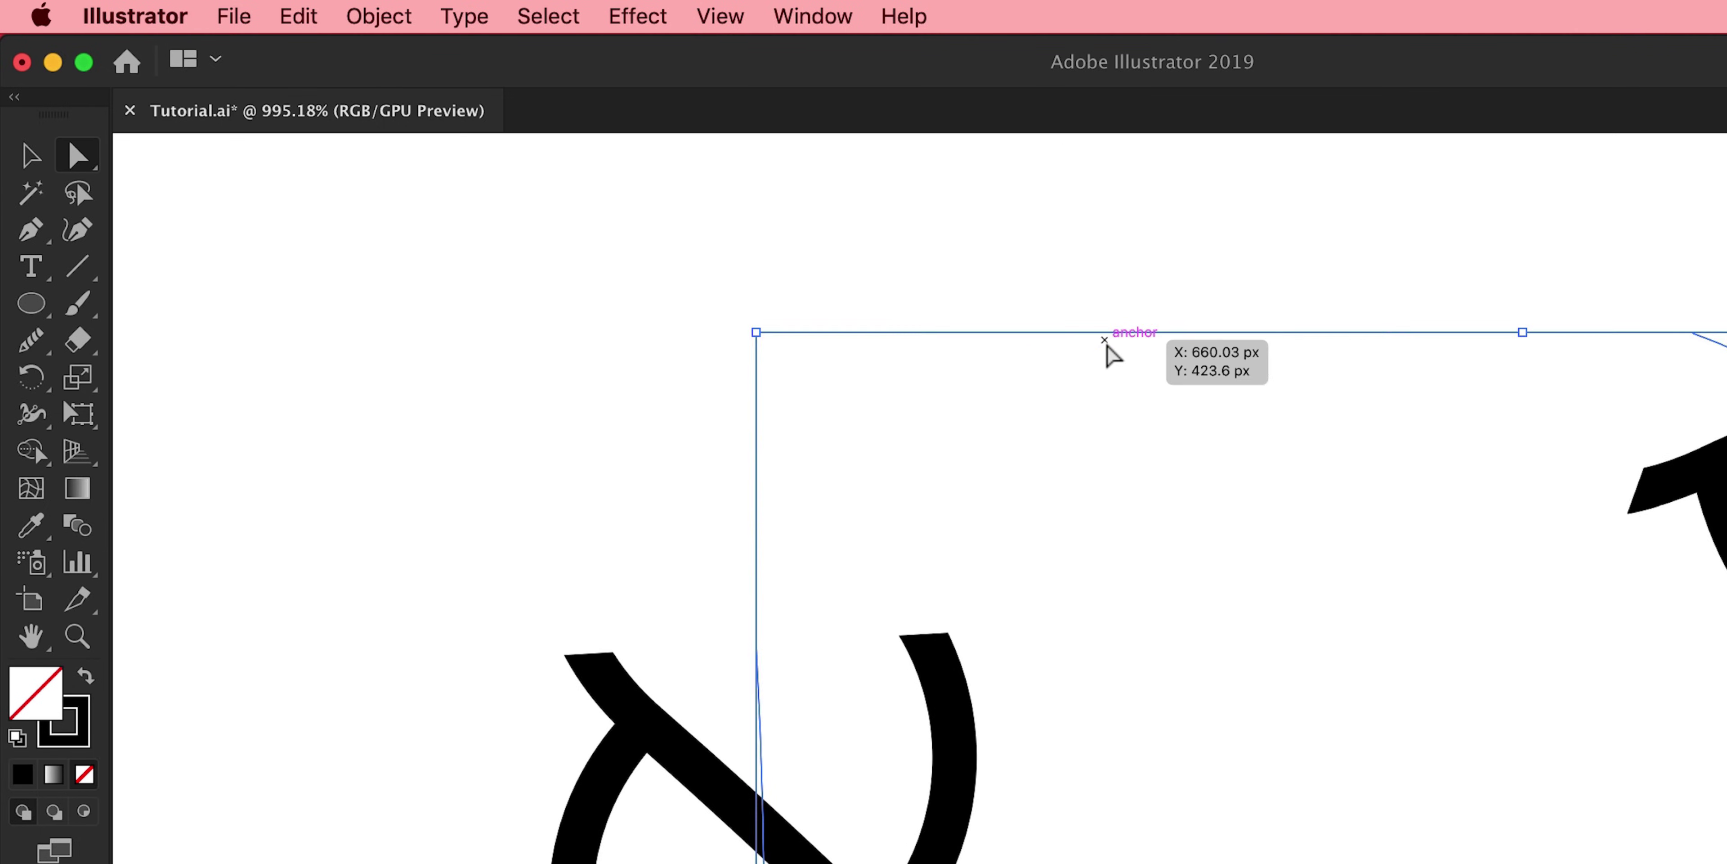
key("super+shift+a")
- Redraw the counter's open top in Outline mode as a smooth Pen curve from stem to bowl, and return to the preview
key("super+minus")
key("super+minus")
key("p")
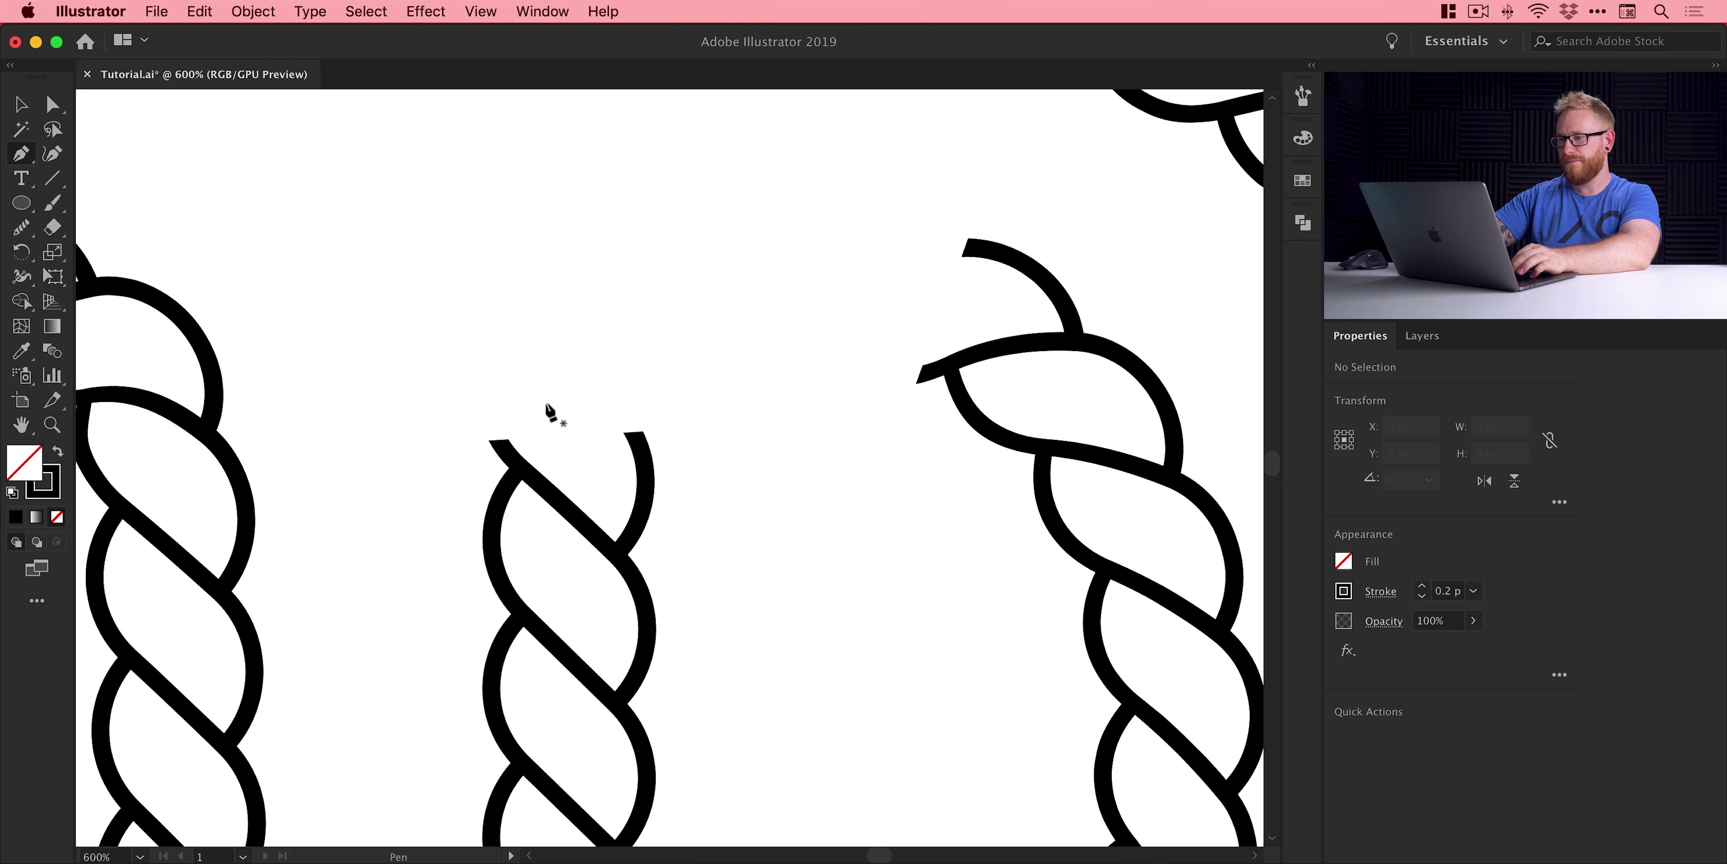
key("super+y")
left_click(567, 436)
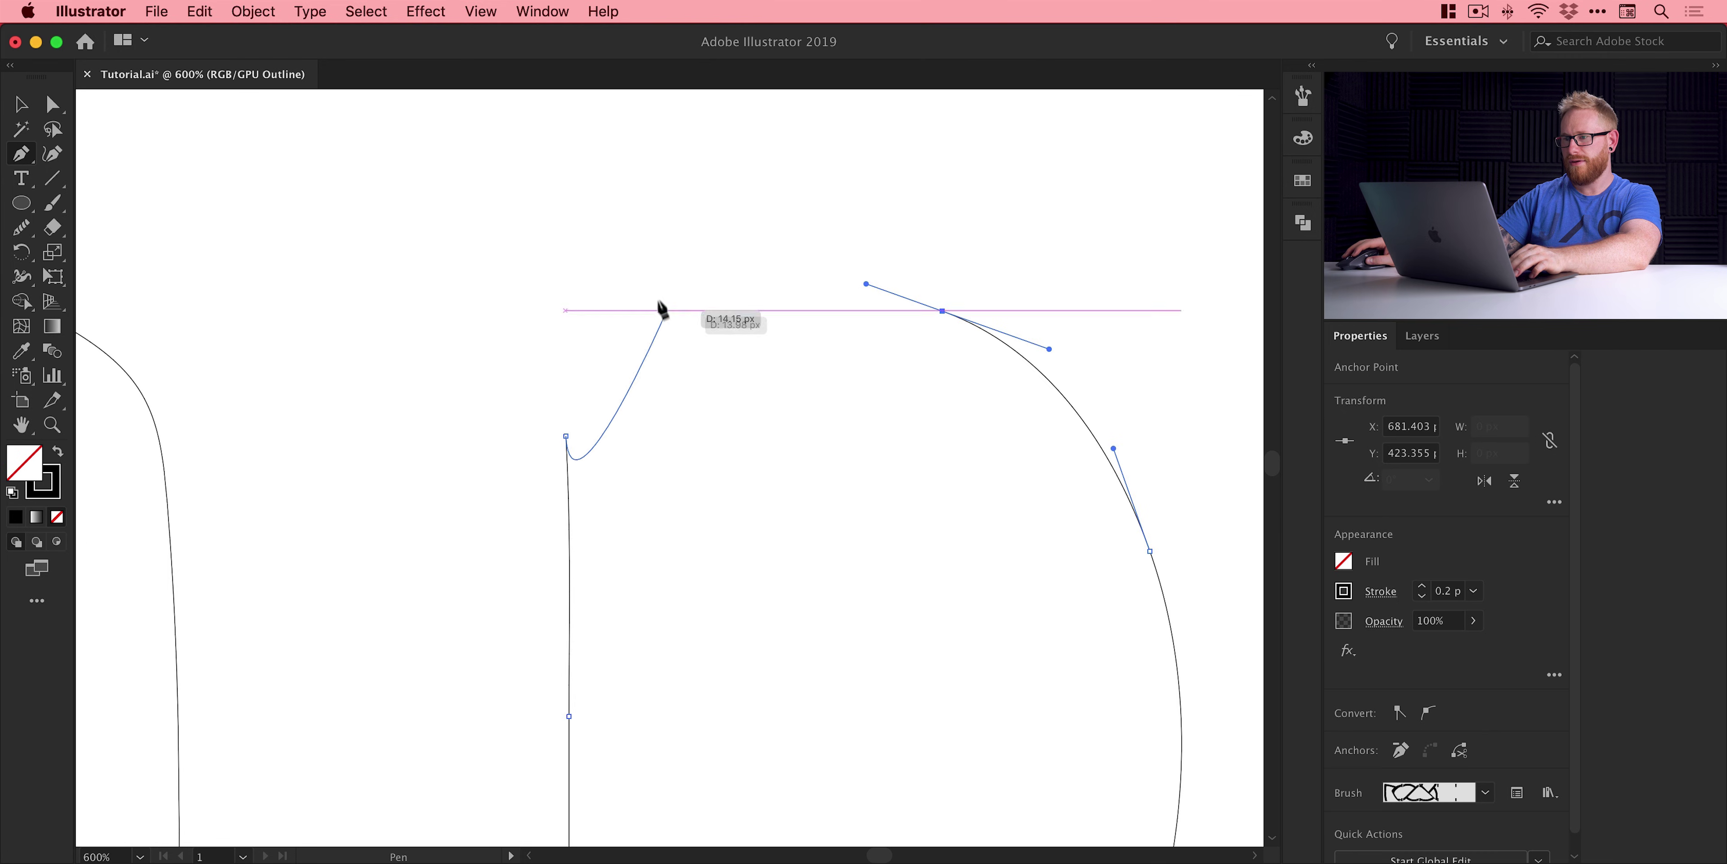
left_click_drag(651, 262, 749, 268)
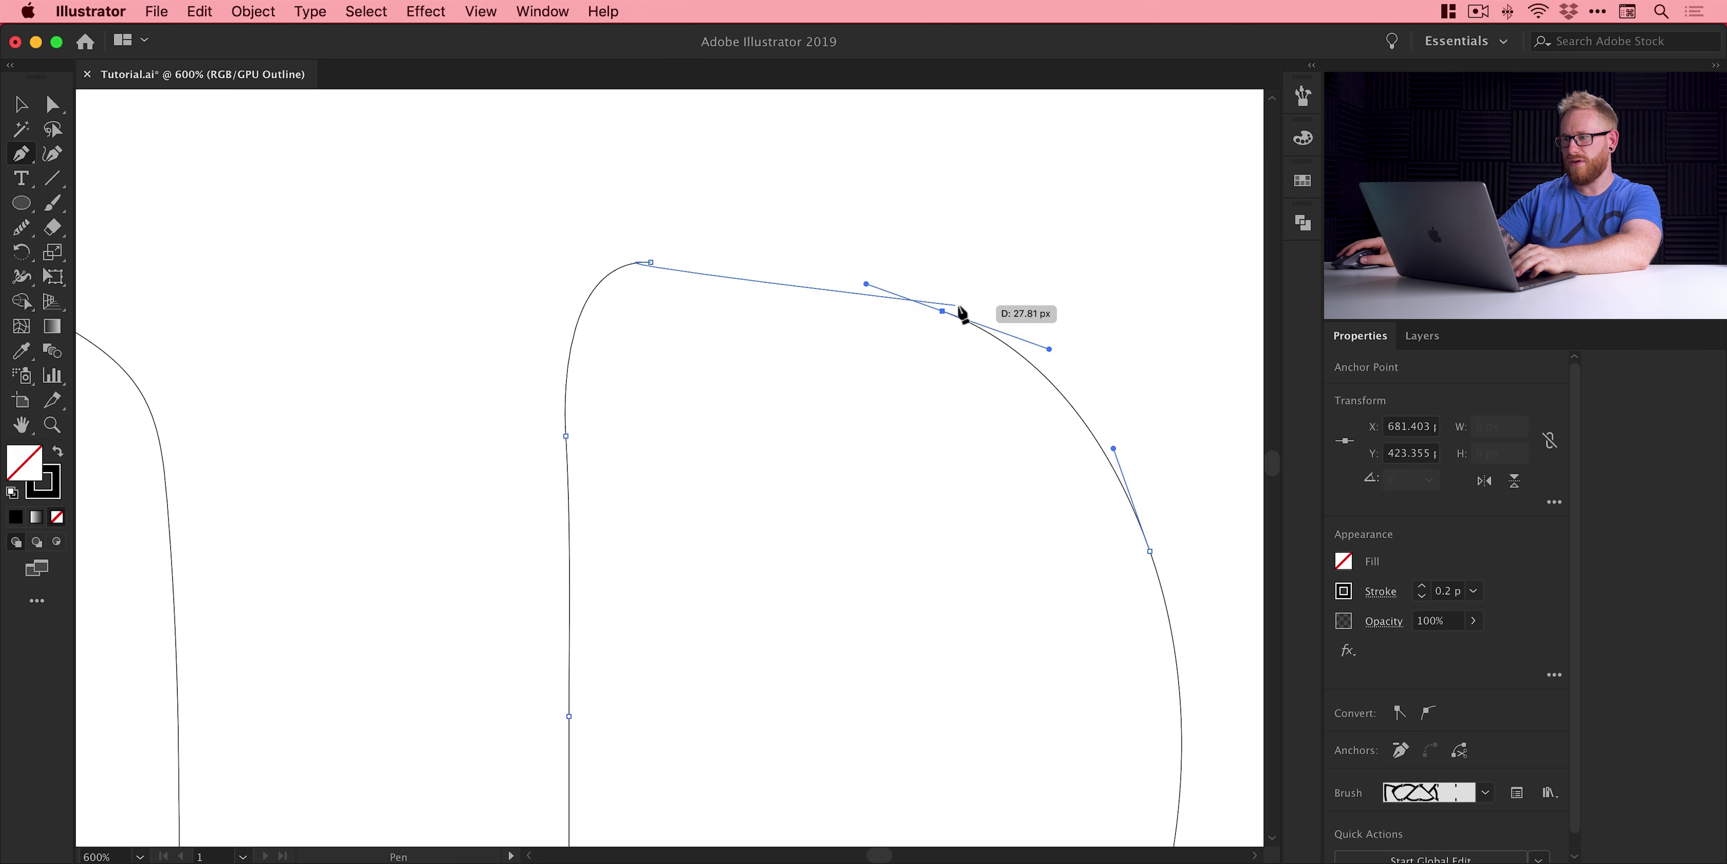
left_click_drag(943, 310, 1015, 360)
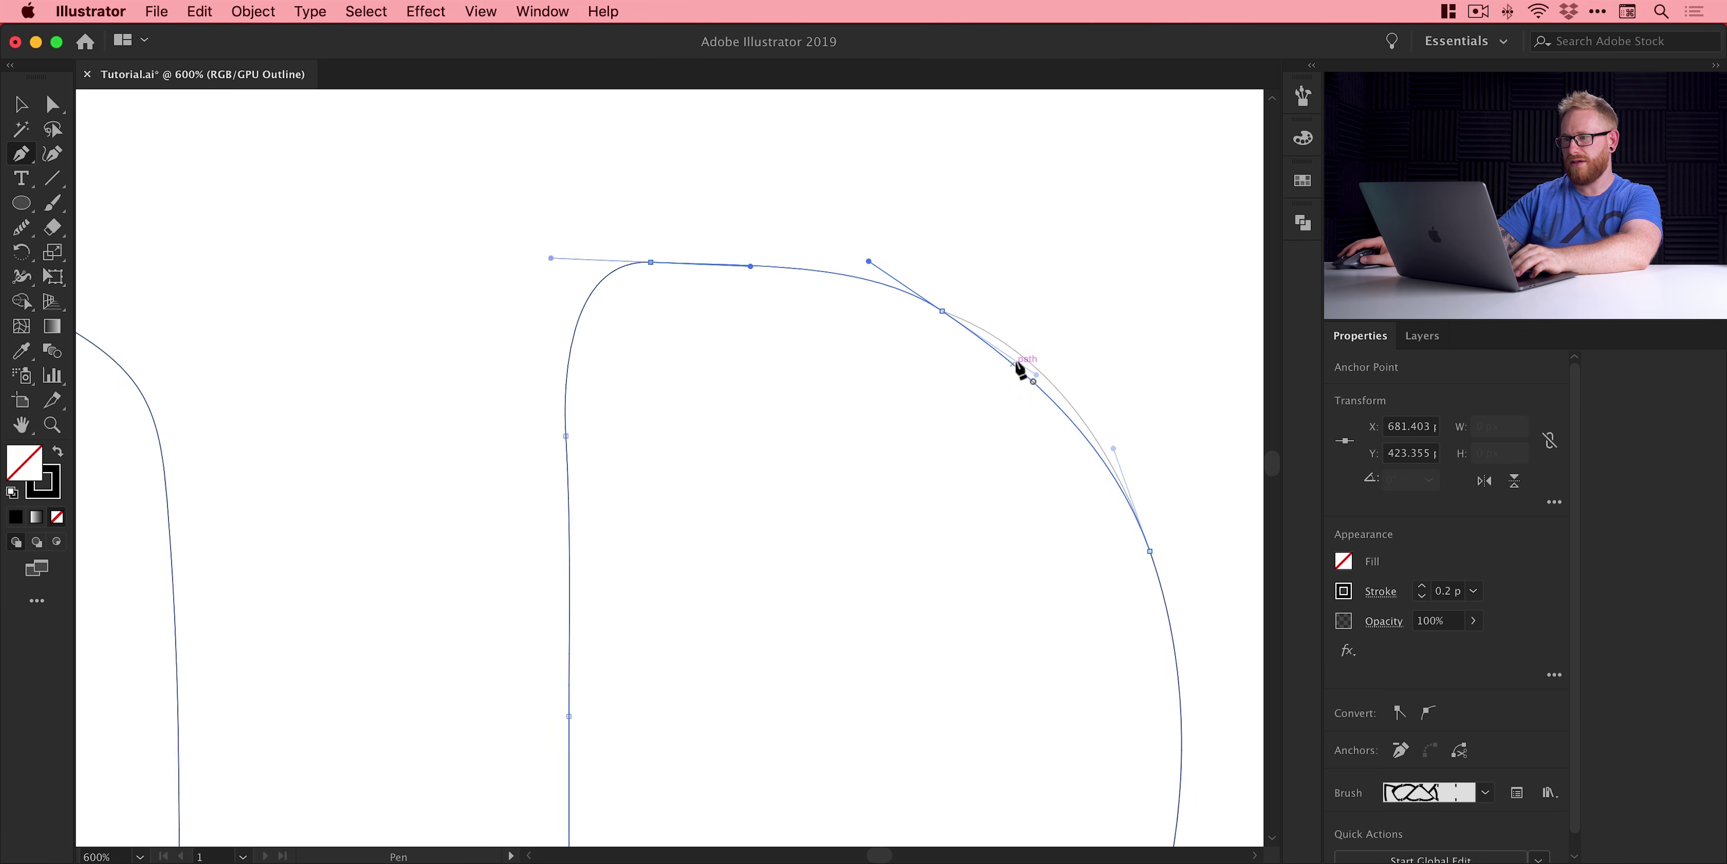
key("v")
key("super+y")
- Nudge the counter's new top anchor point and adjust its stem-side handle to soften the rope's bend, then deselect
key("a")
left_click(683, 277)
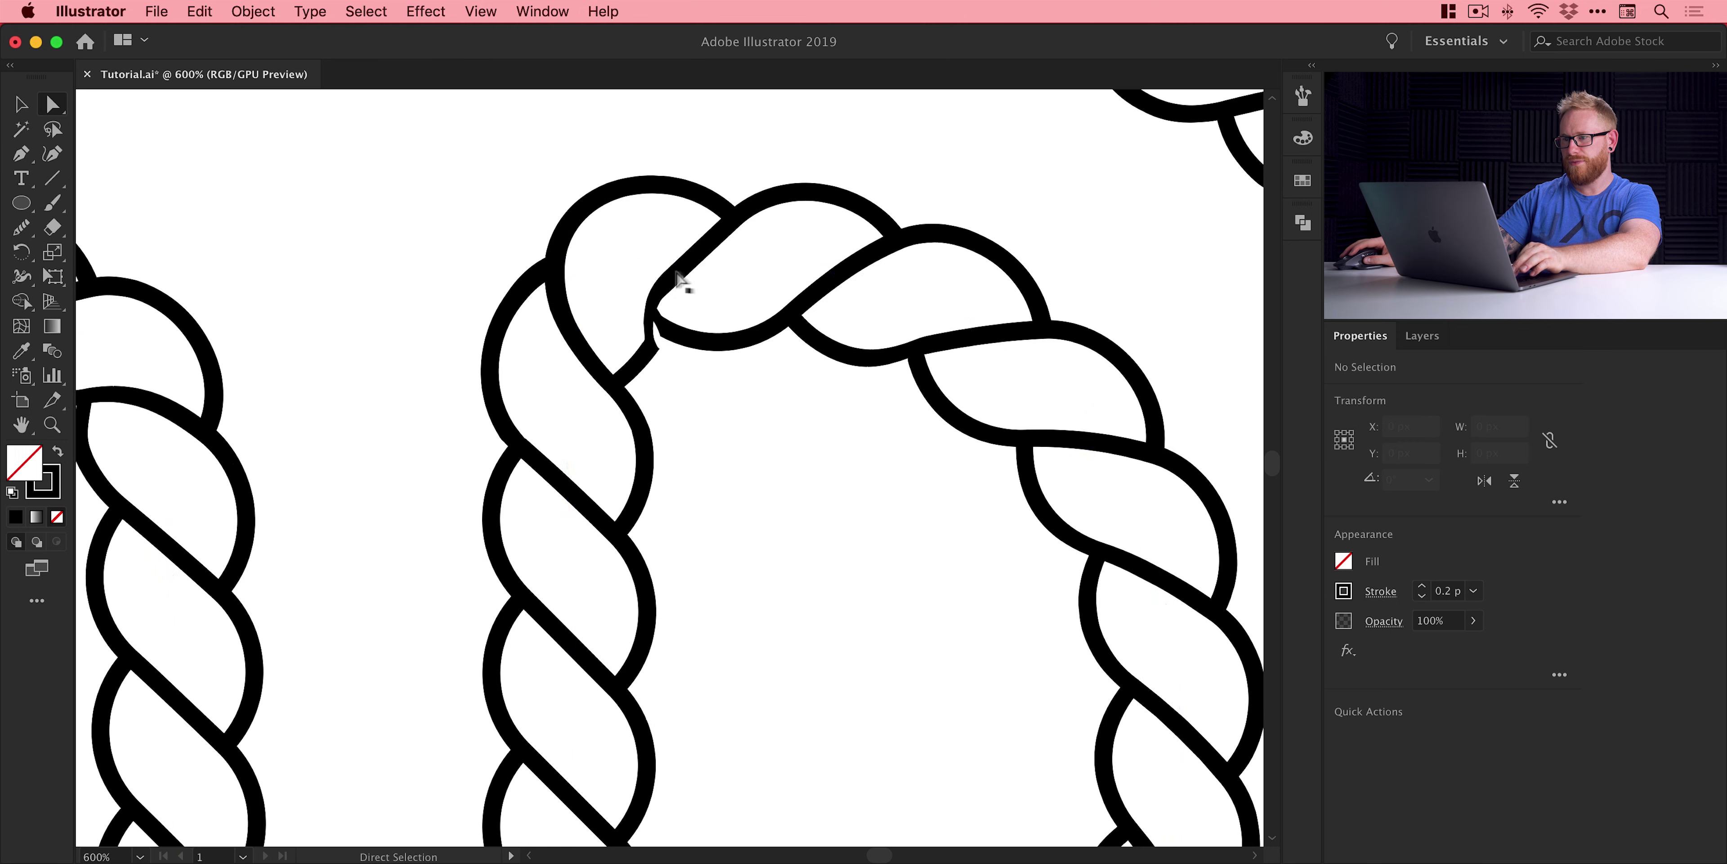
left_click(649, 262)
left_click_drag(651, 263, 552, 275)
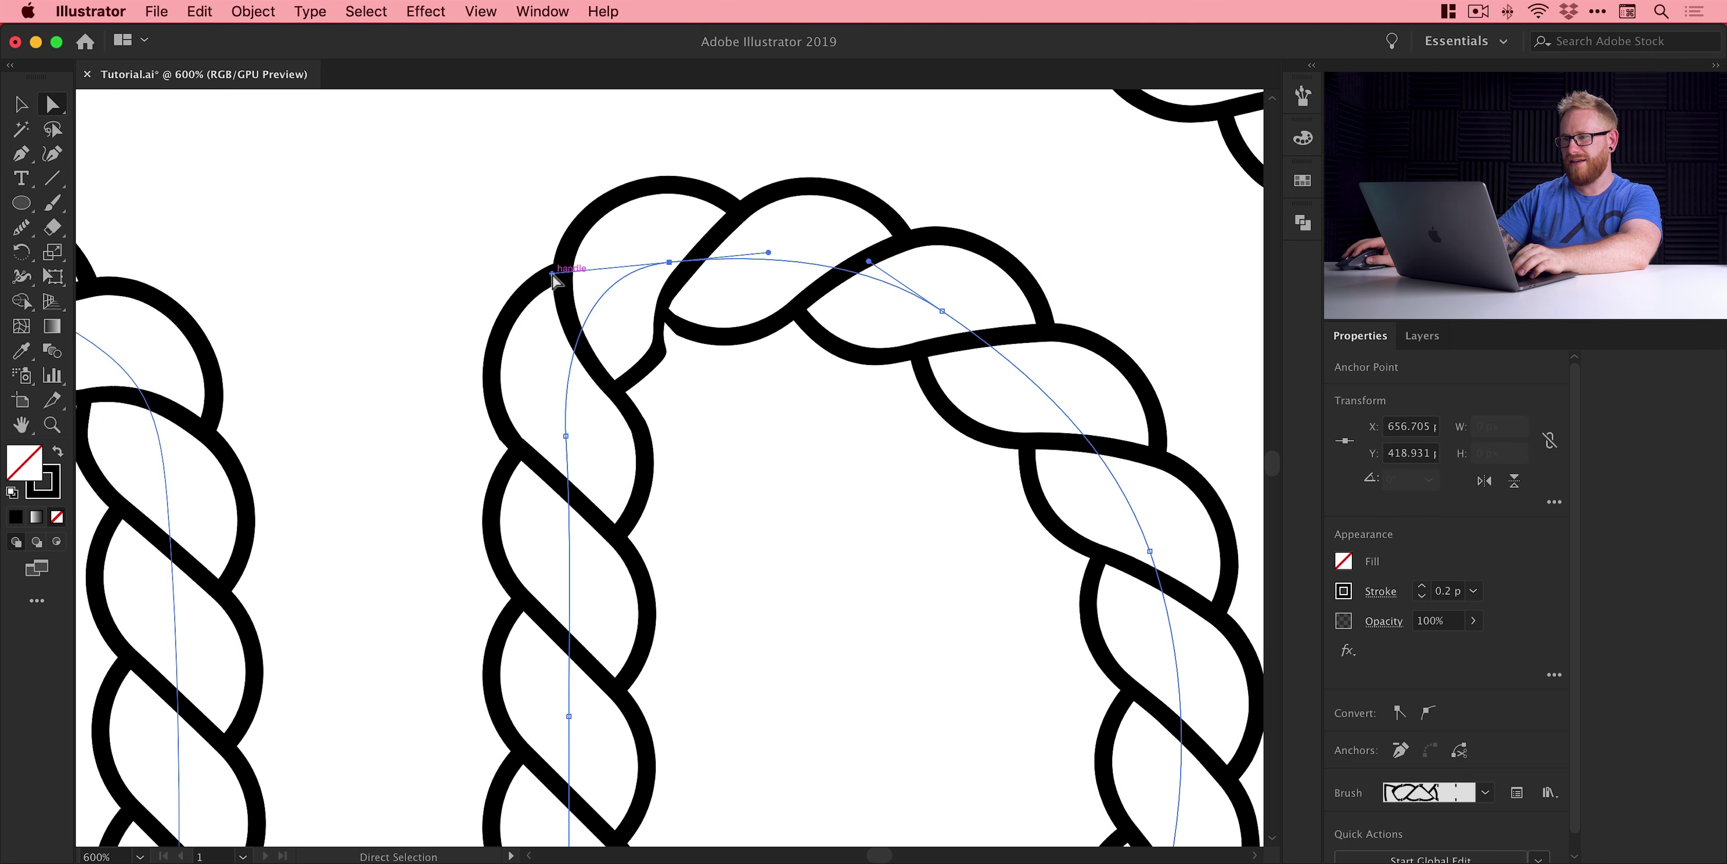
left_click_drag(670, 262, 686, 275)
mouse_move(573, 287)
left_mouse_down()
mouse_move(572, 272)
mouse_move(577, 292)
left_mouse_up()
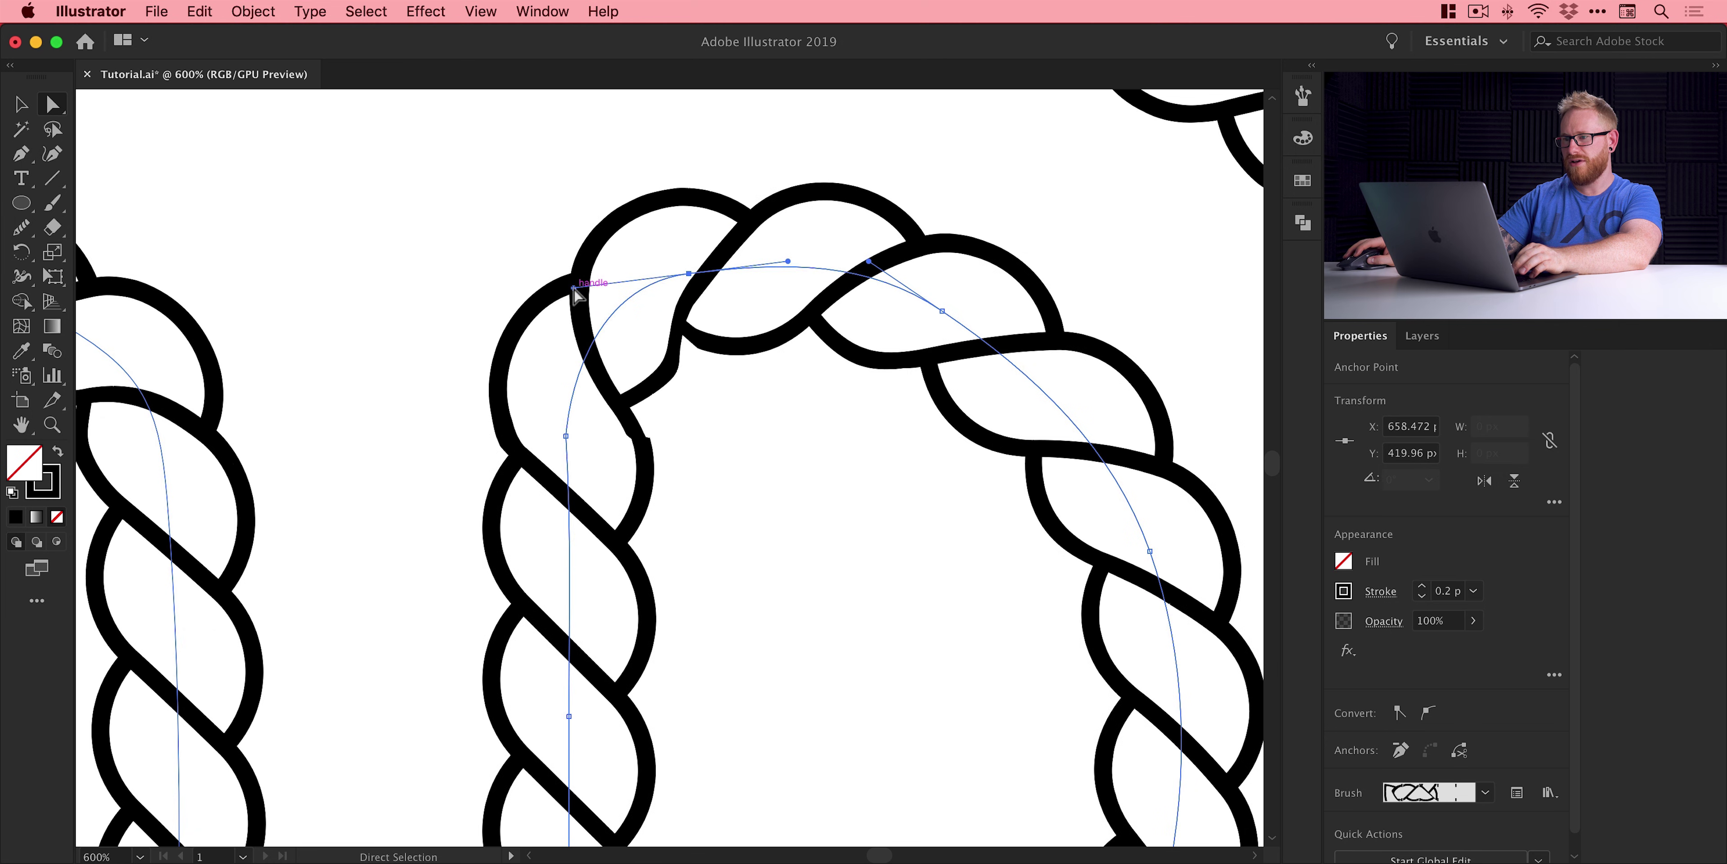
left_click_drag(566, 437, 566, 438)
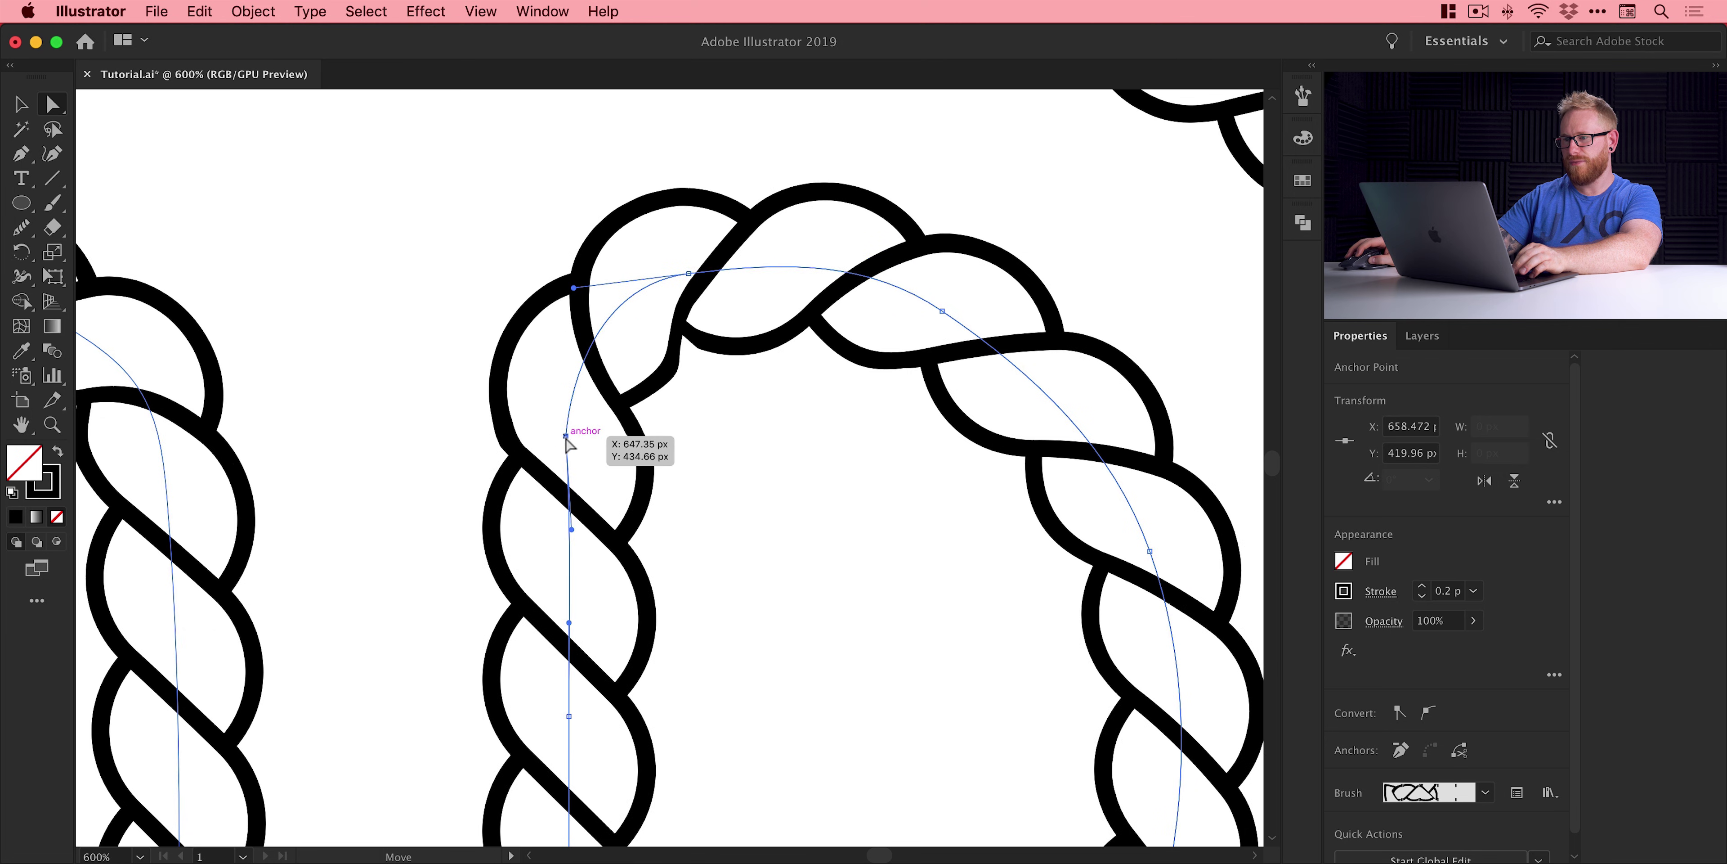
left_click(567, 436)
key("v")
left_click(497, 249)
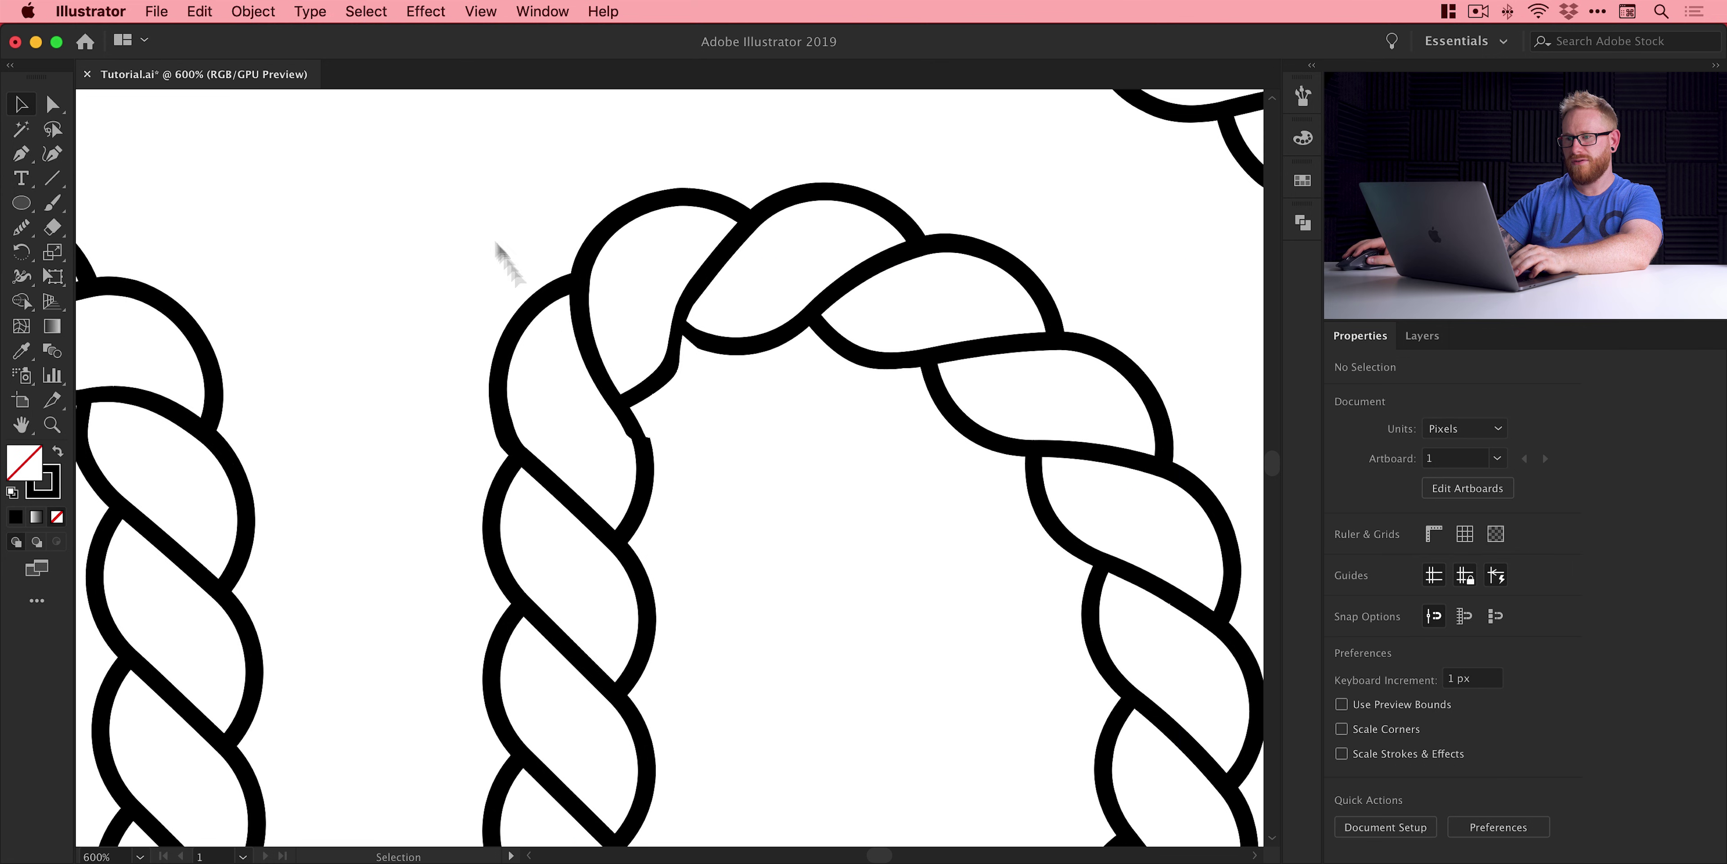
- Run the Smooth tool along the bend where the counter's stem meets its top curve, and deselect the lettering
left_click(536, 292)
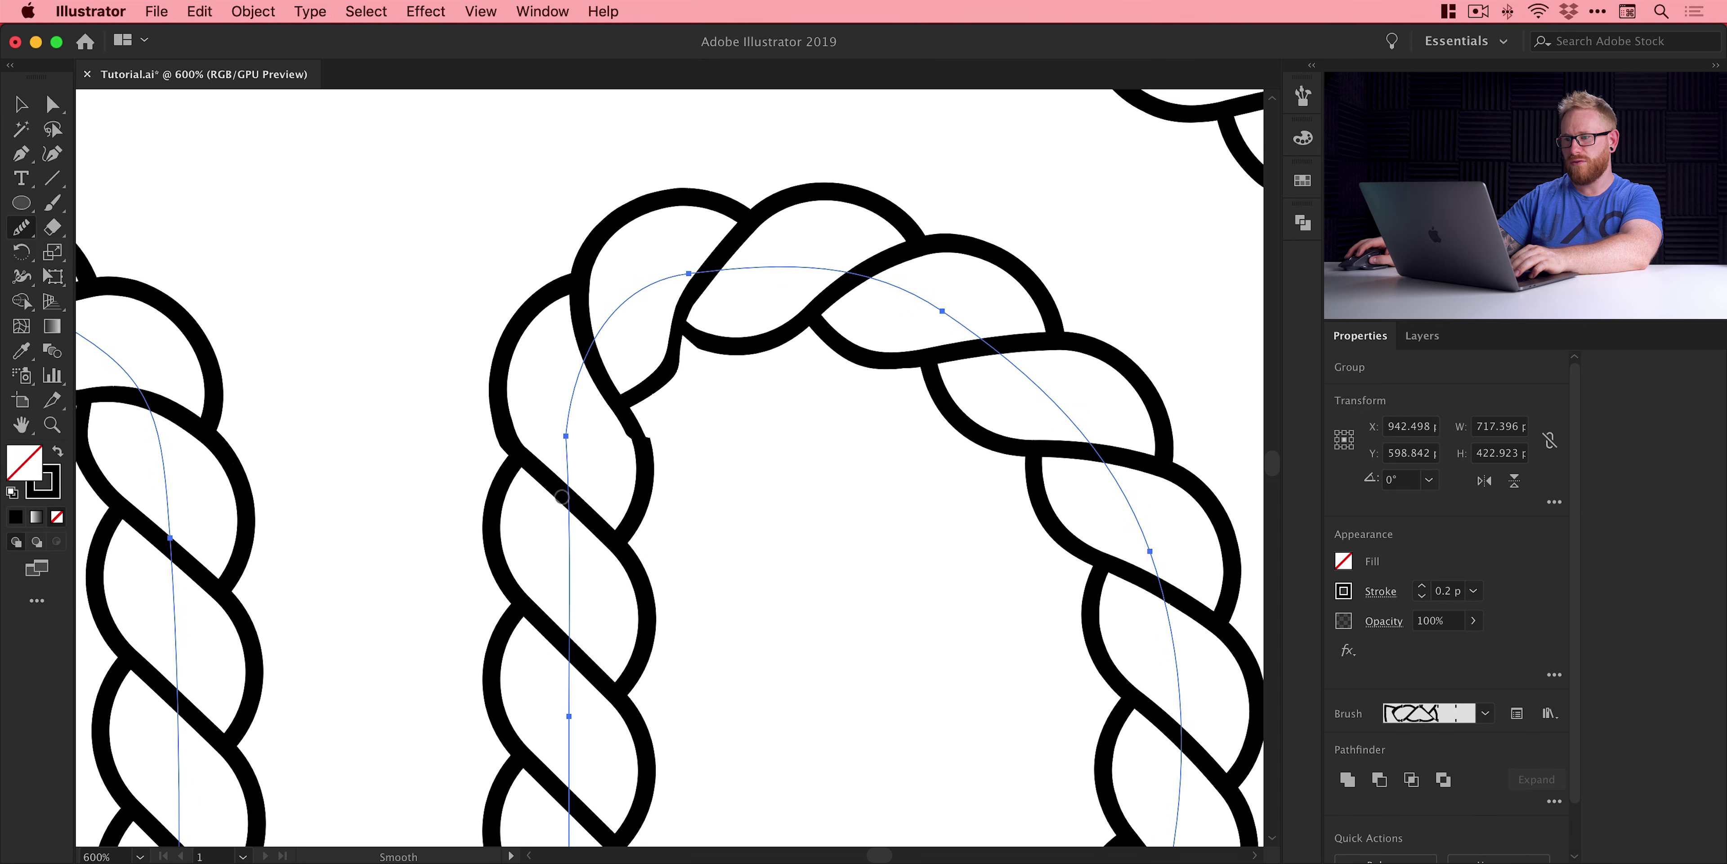
mouse_move(562, 479)
left_mouse_down()
mouse_move(560, 435)
mouse_move(607, 356)
left_mouse_up()
key("v")
left_click(804, 495)
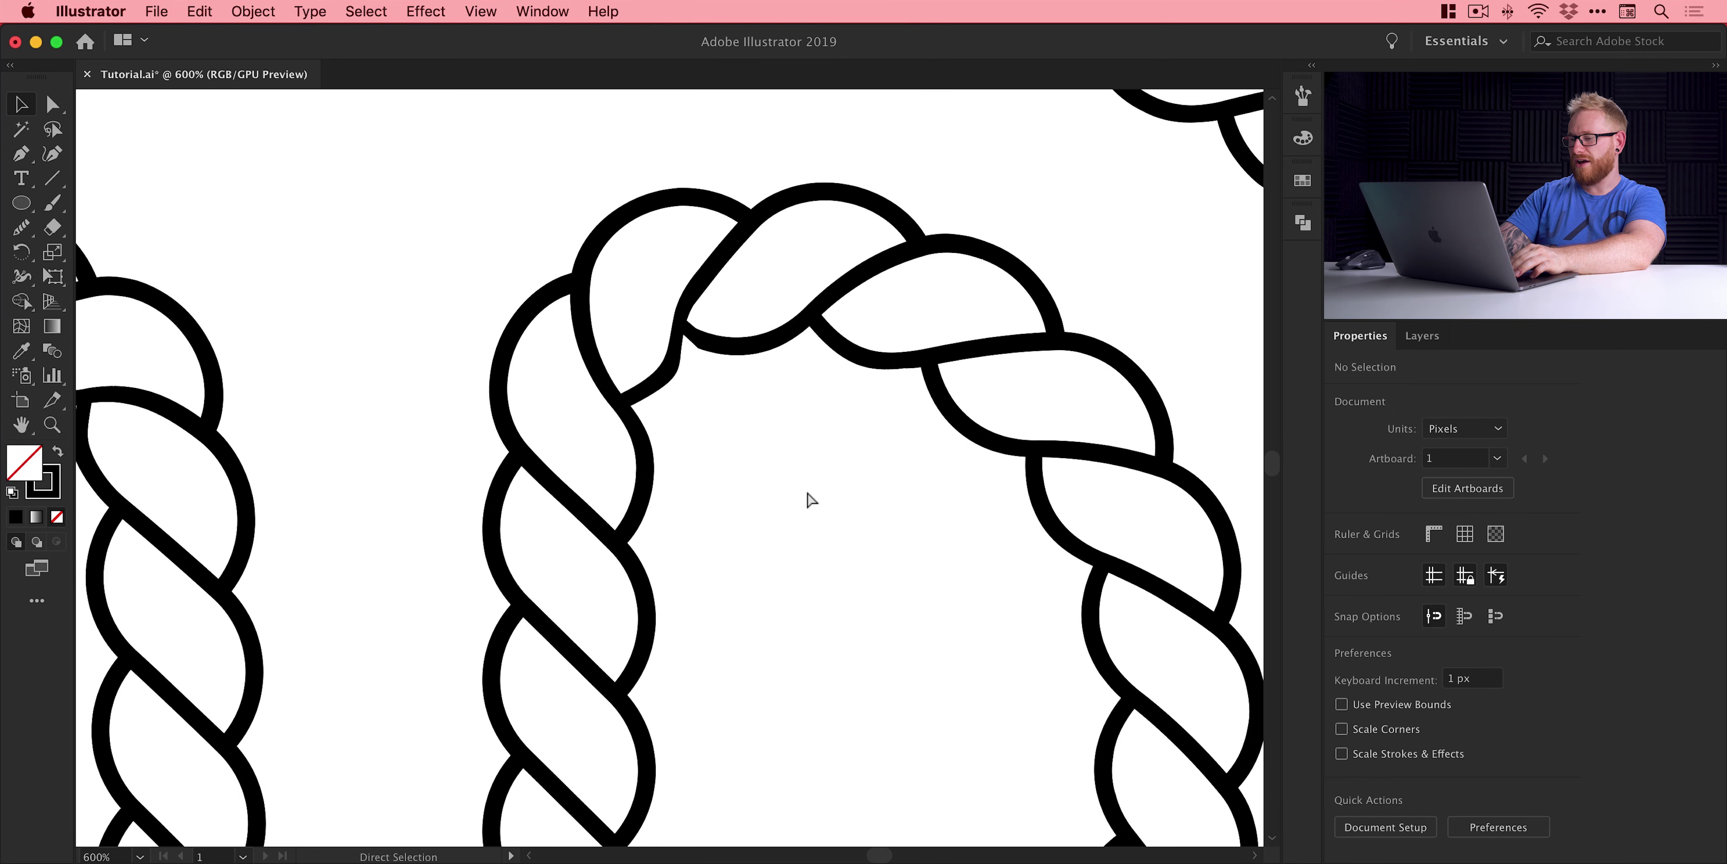
- Review the R's overall rope shape, then examine the lower part of its counter in Outline mode
key("super+minus")
key("super+minus")
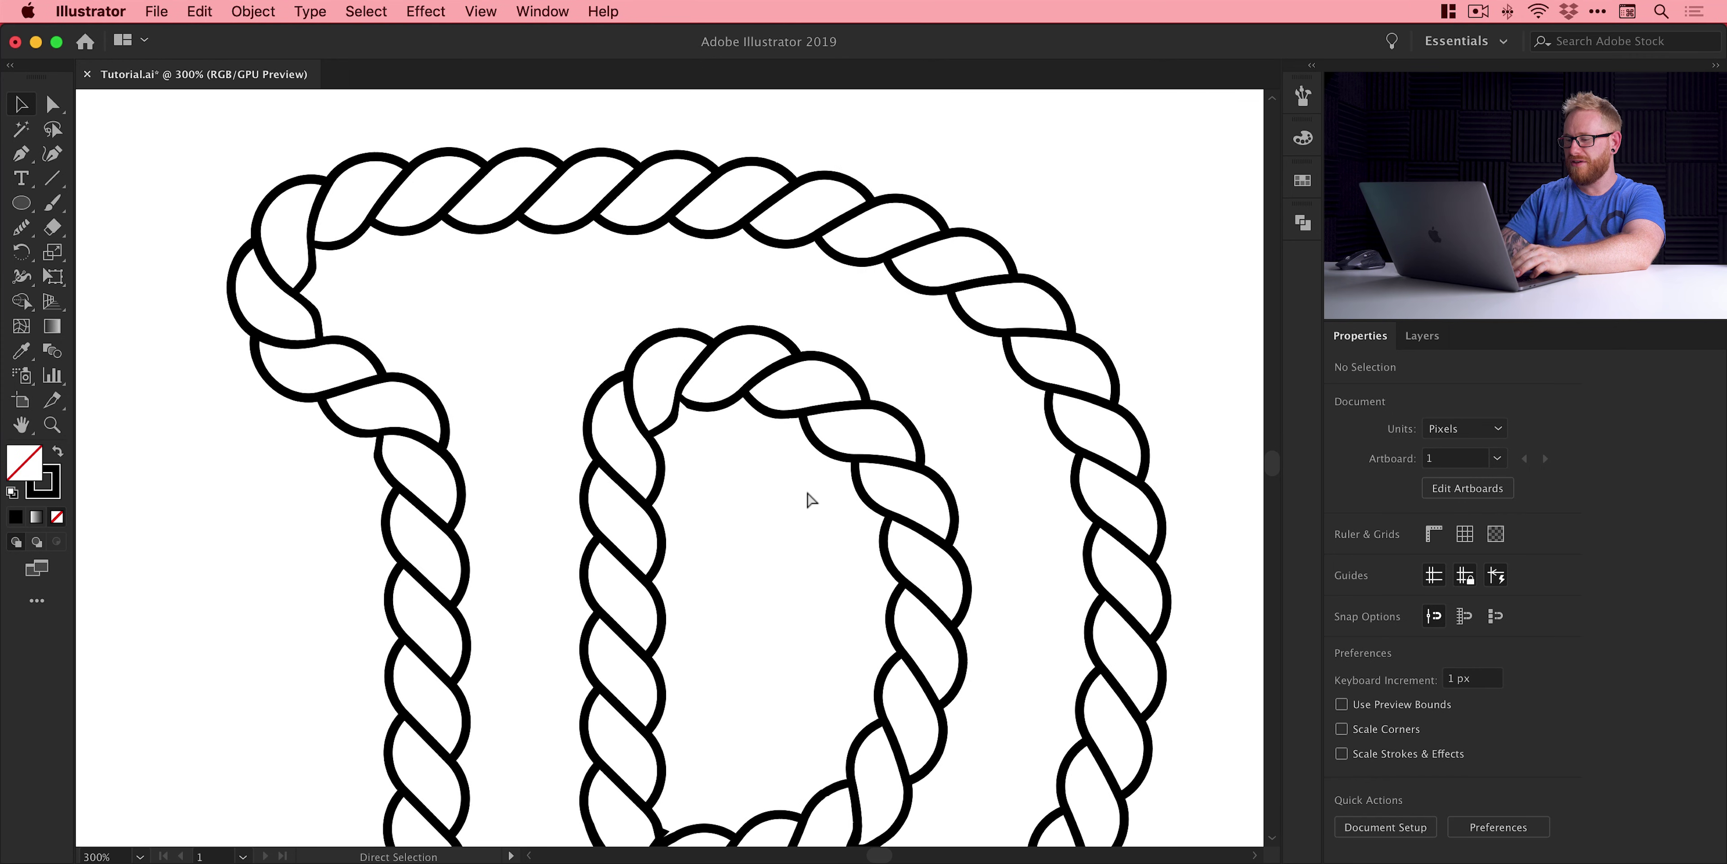
key("super+minus")
key("super+minus")
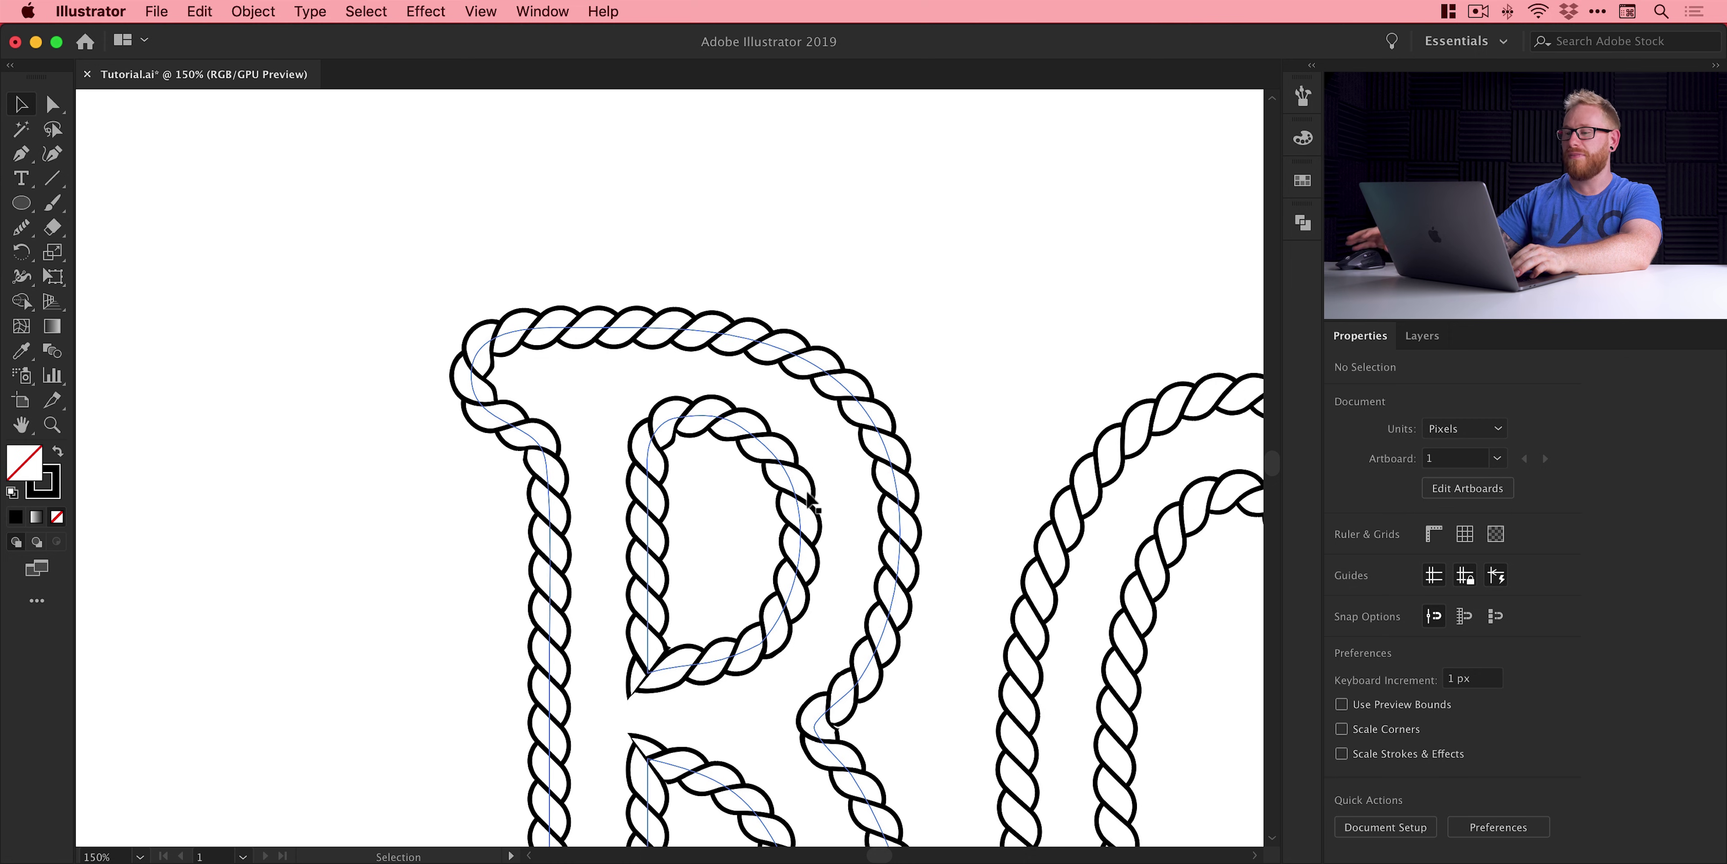
scroll(764, 543, "down", 3)
key("z")
left_click_drag(634, 535, 681, 622)
key("v")
key("super+y")
- Undo the edits to the R's counter and the simplification of the lettering's paths
key("super+z")
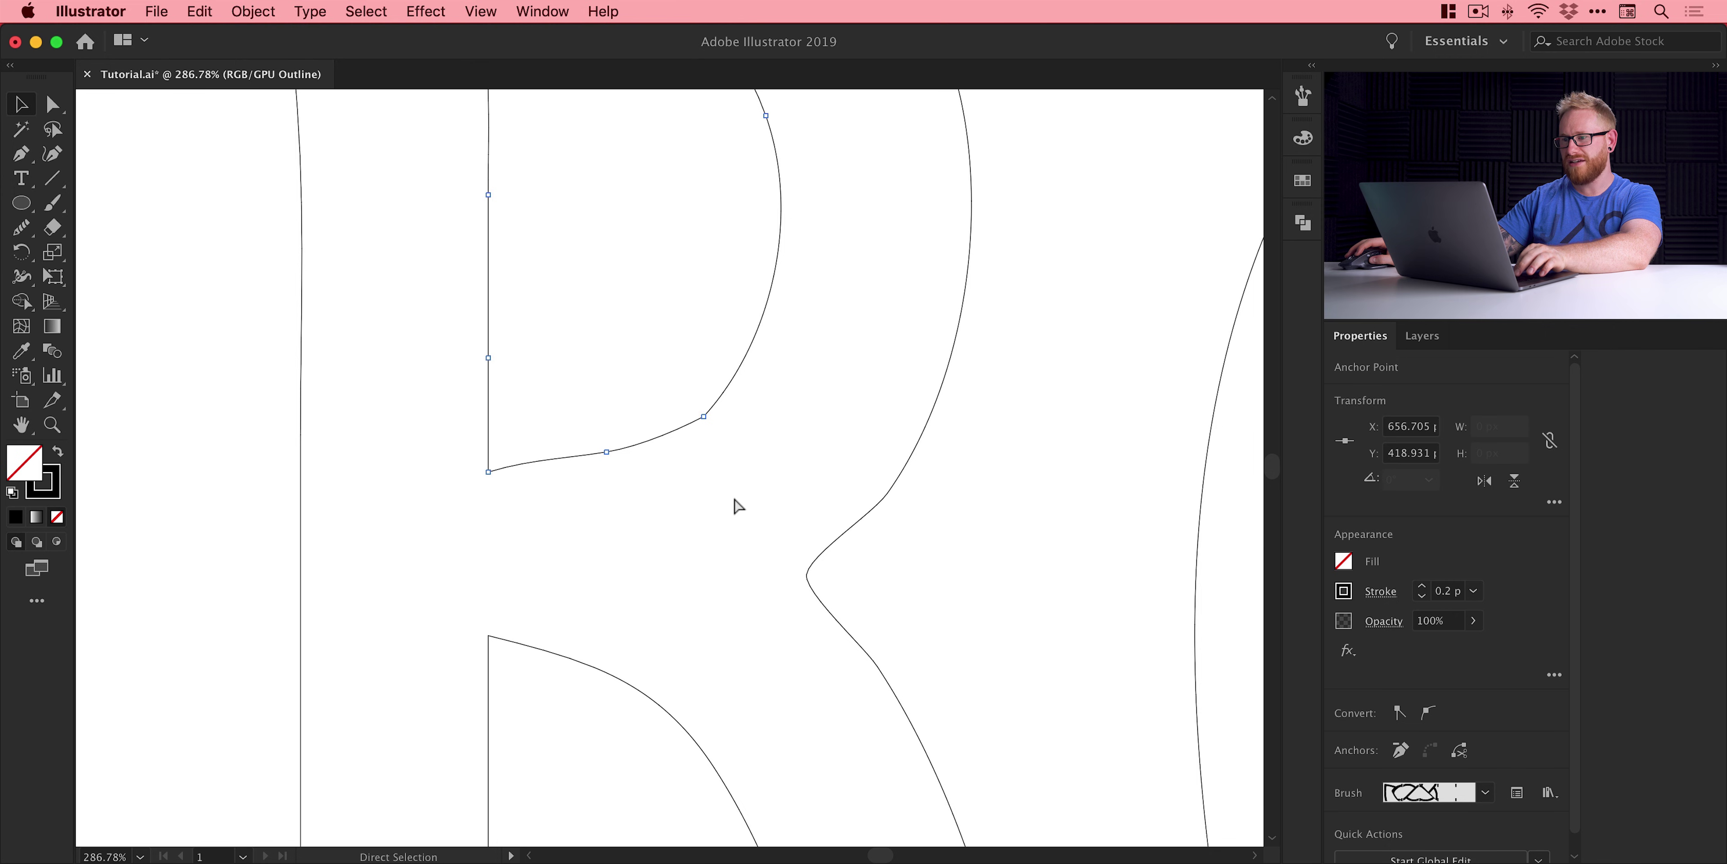
key("super+z")
key("super+z")
key("super+z")
key("super+z")
key("super+z")
key("super+z")
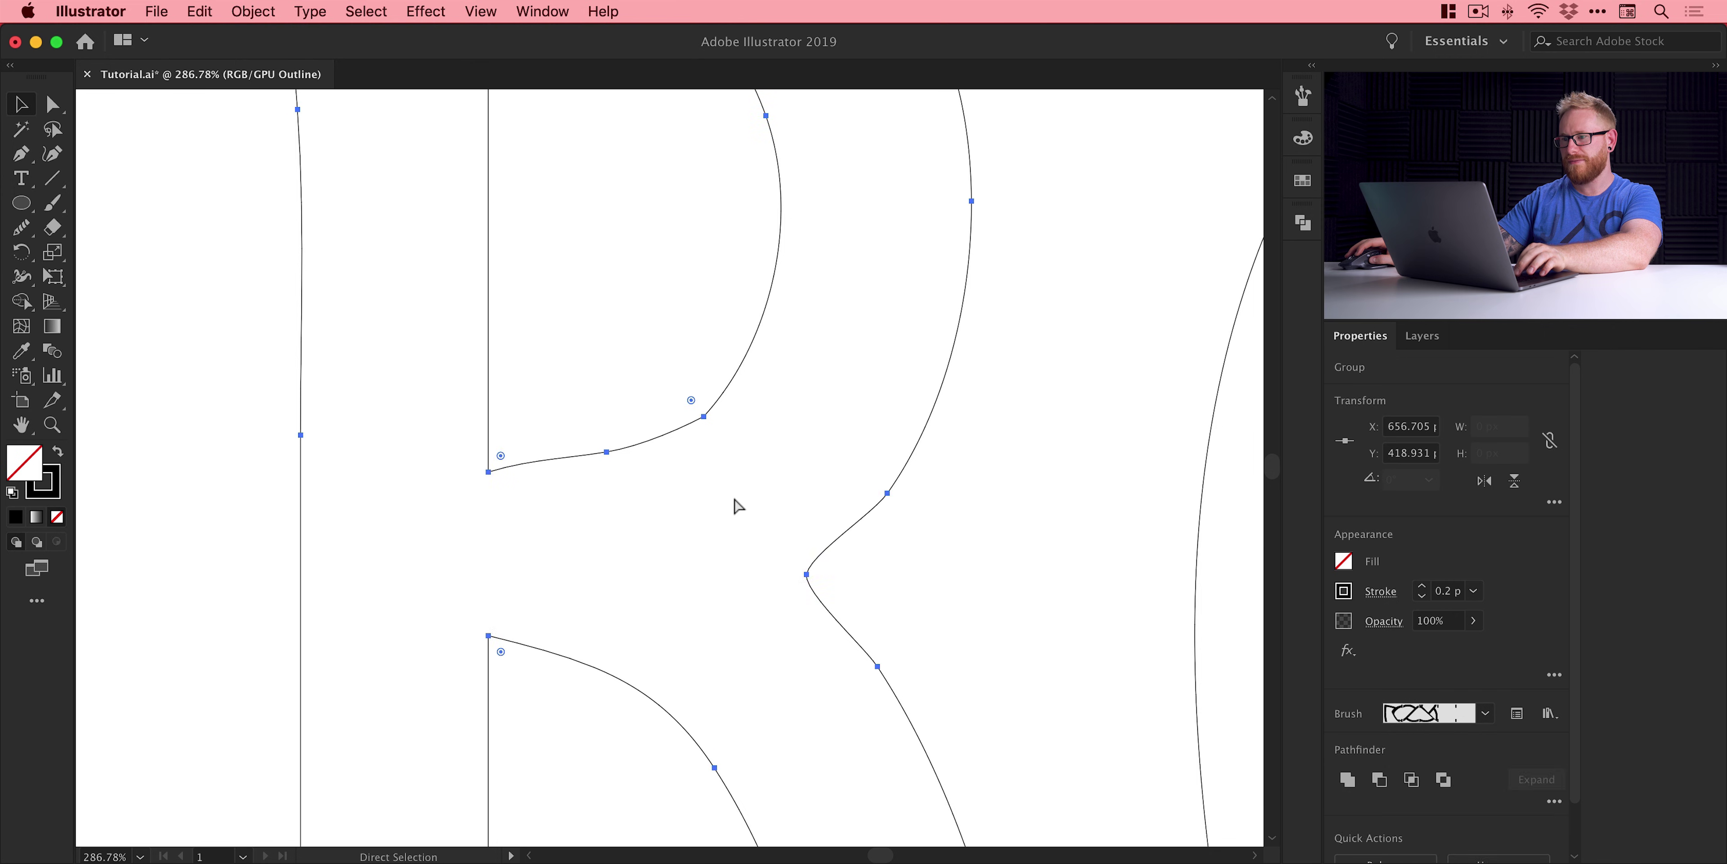
key("super+z")
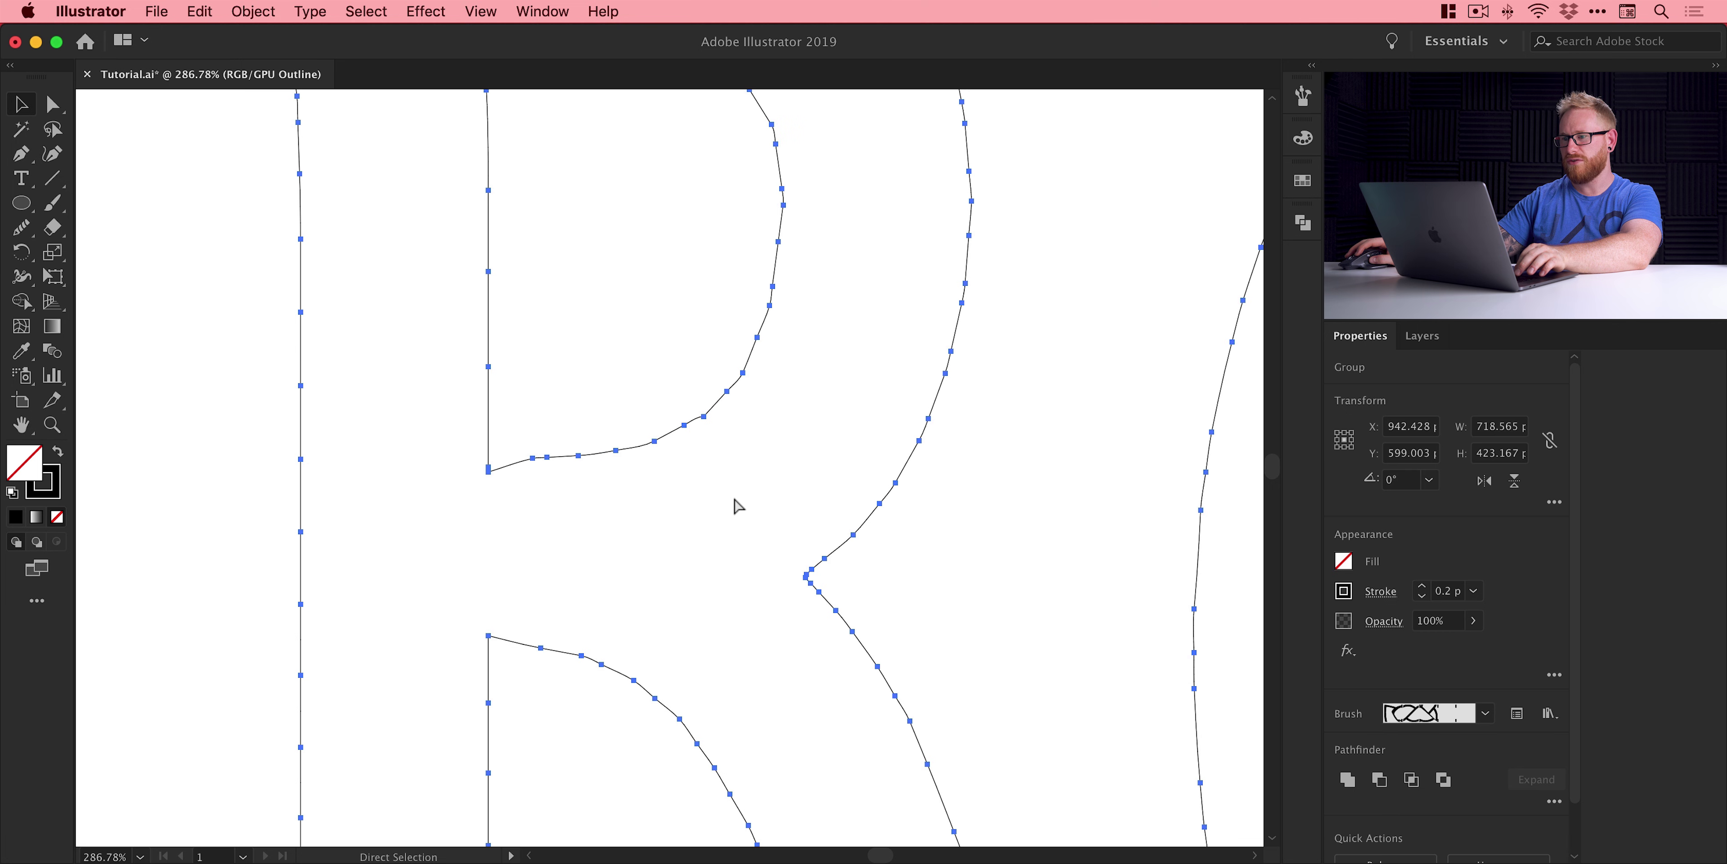
left_click_drag(732, 494, 730, 618)
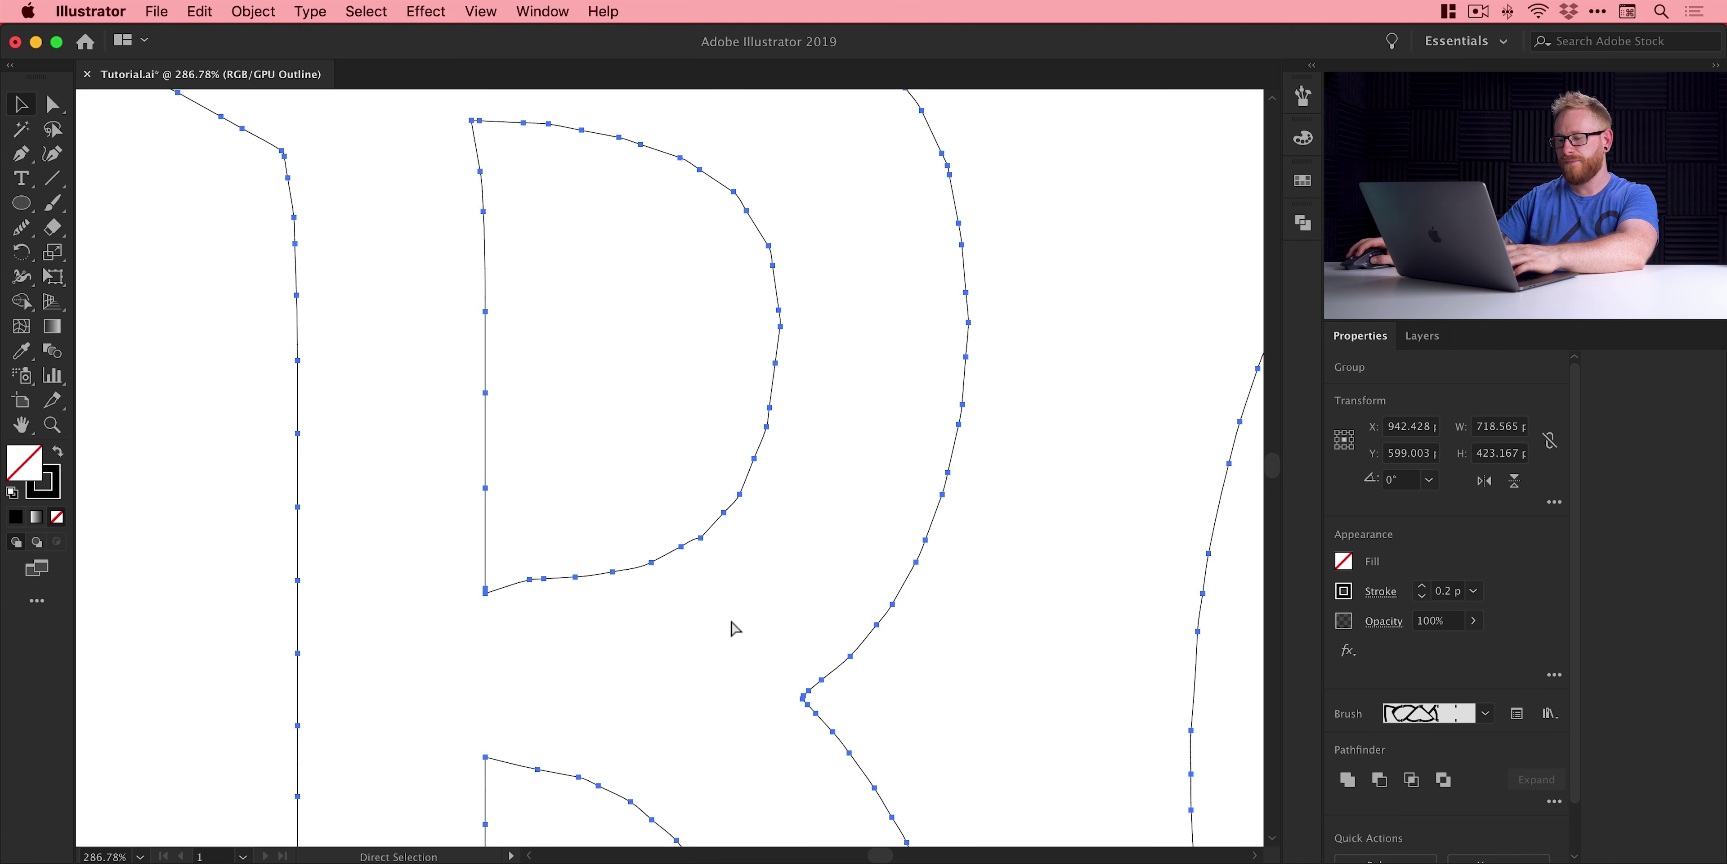
- Return to Preview mode and try smoothing the lower curve of the R's counter with the Smooth tool
key("super+y")
left_click(32, 227)
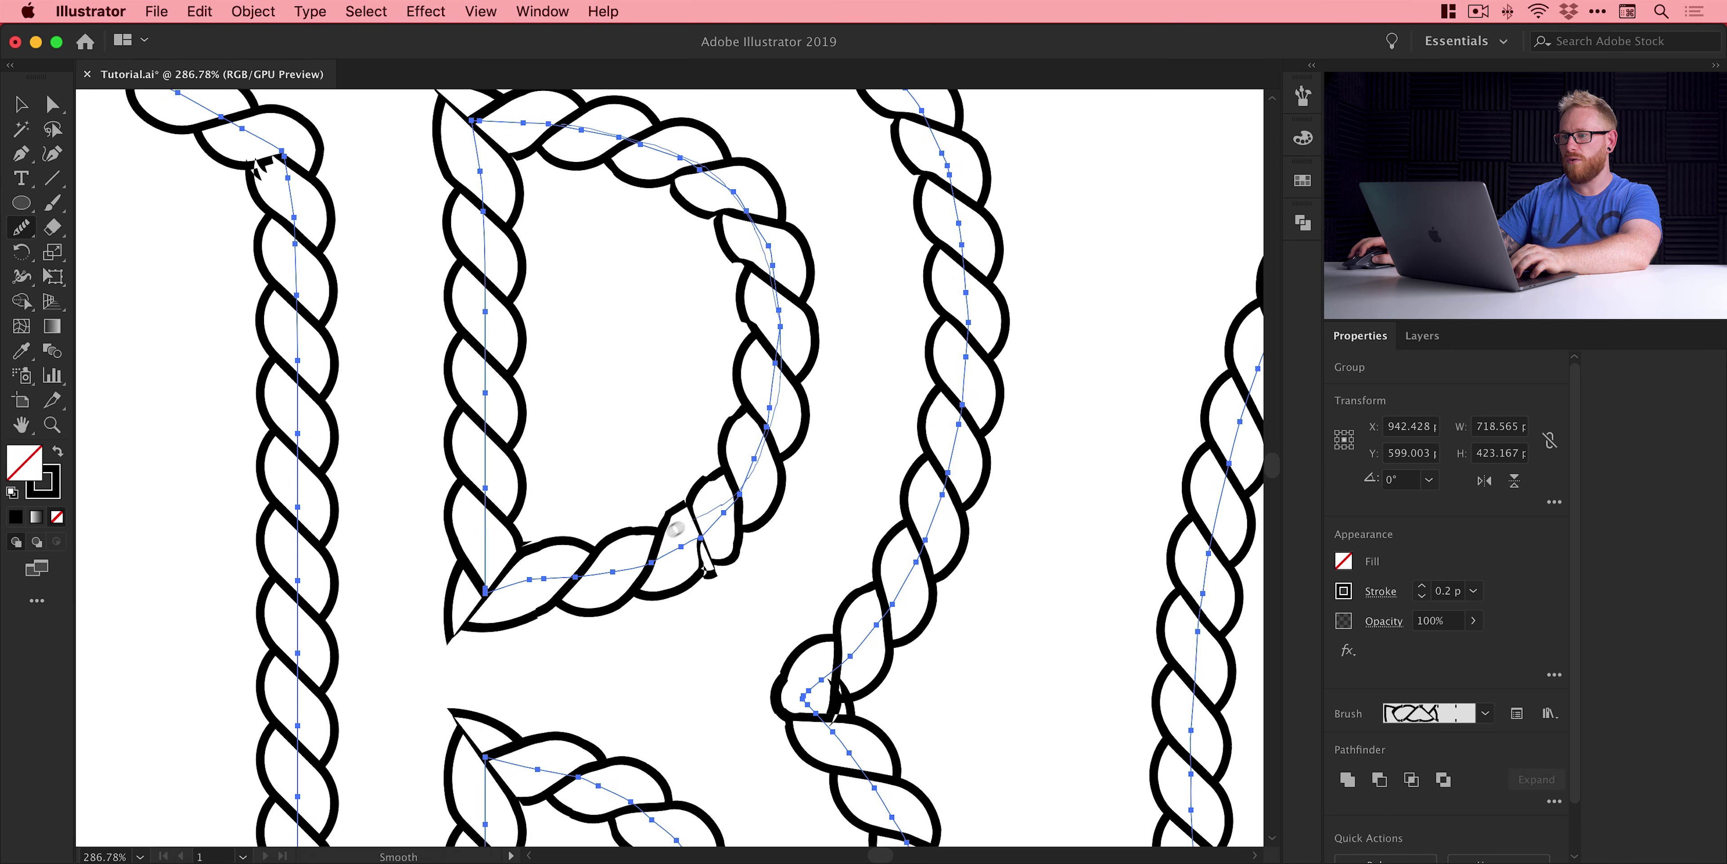
left_click_drag(526, 584, 526, 584)
key("v")
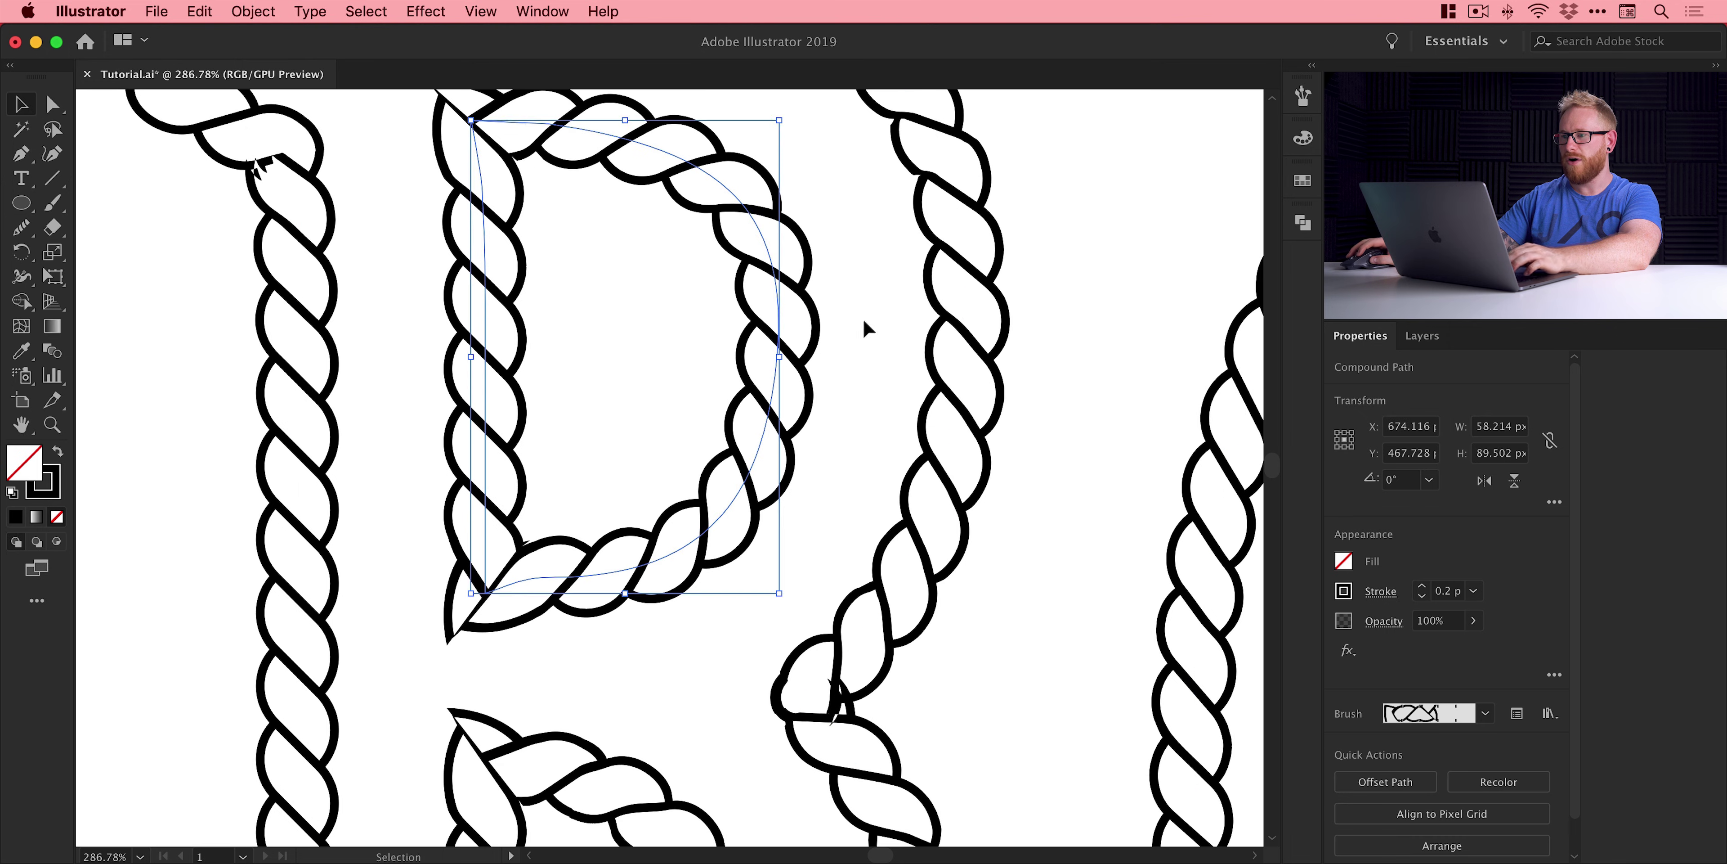
left_click(866, 320)
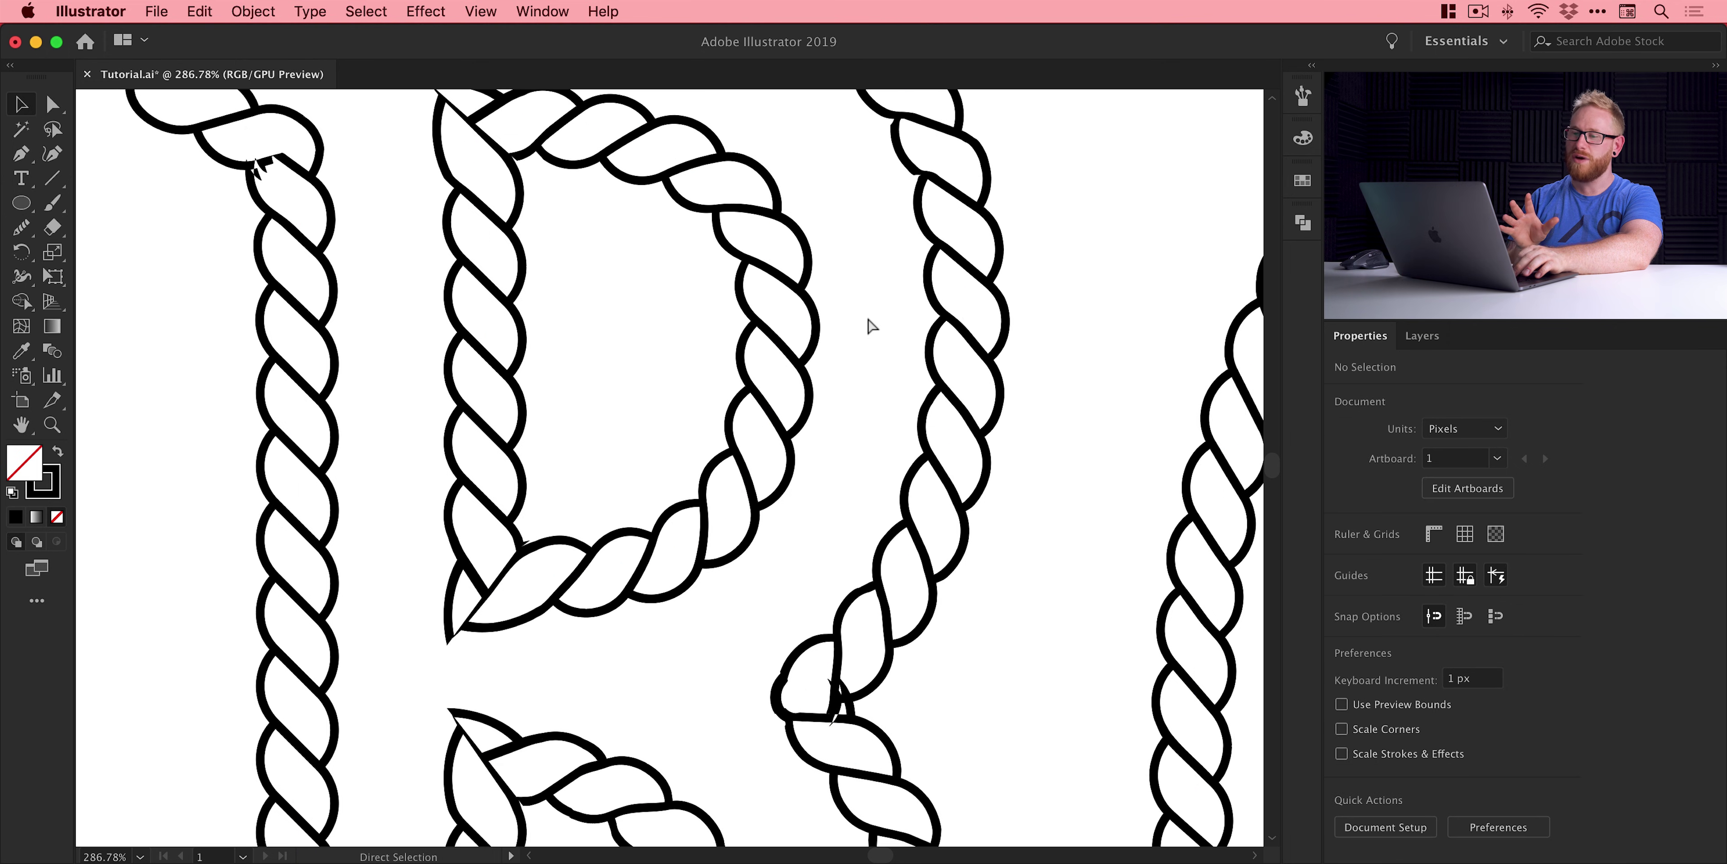
key("super+a")
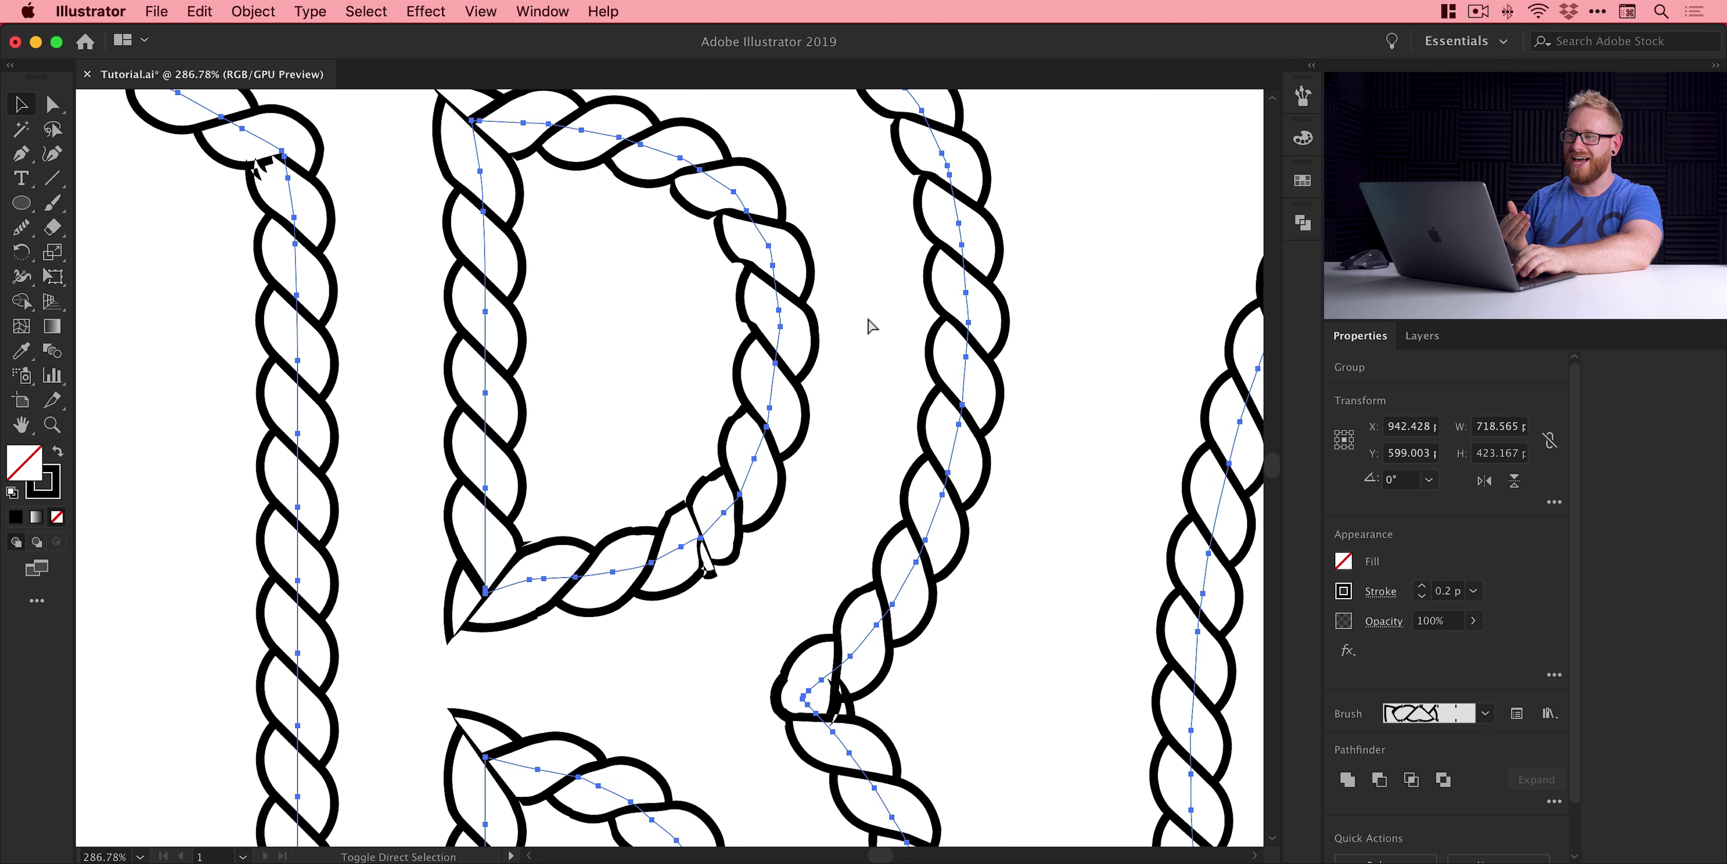
left_click(868, 317)
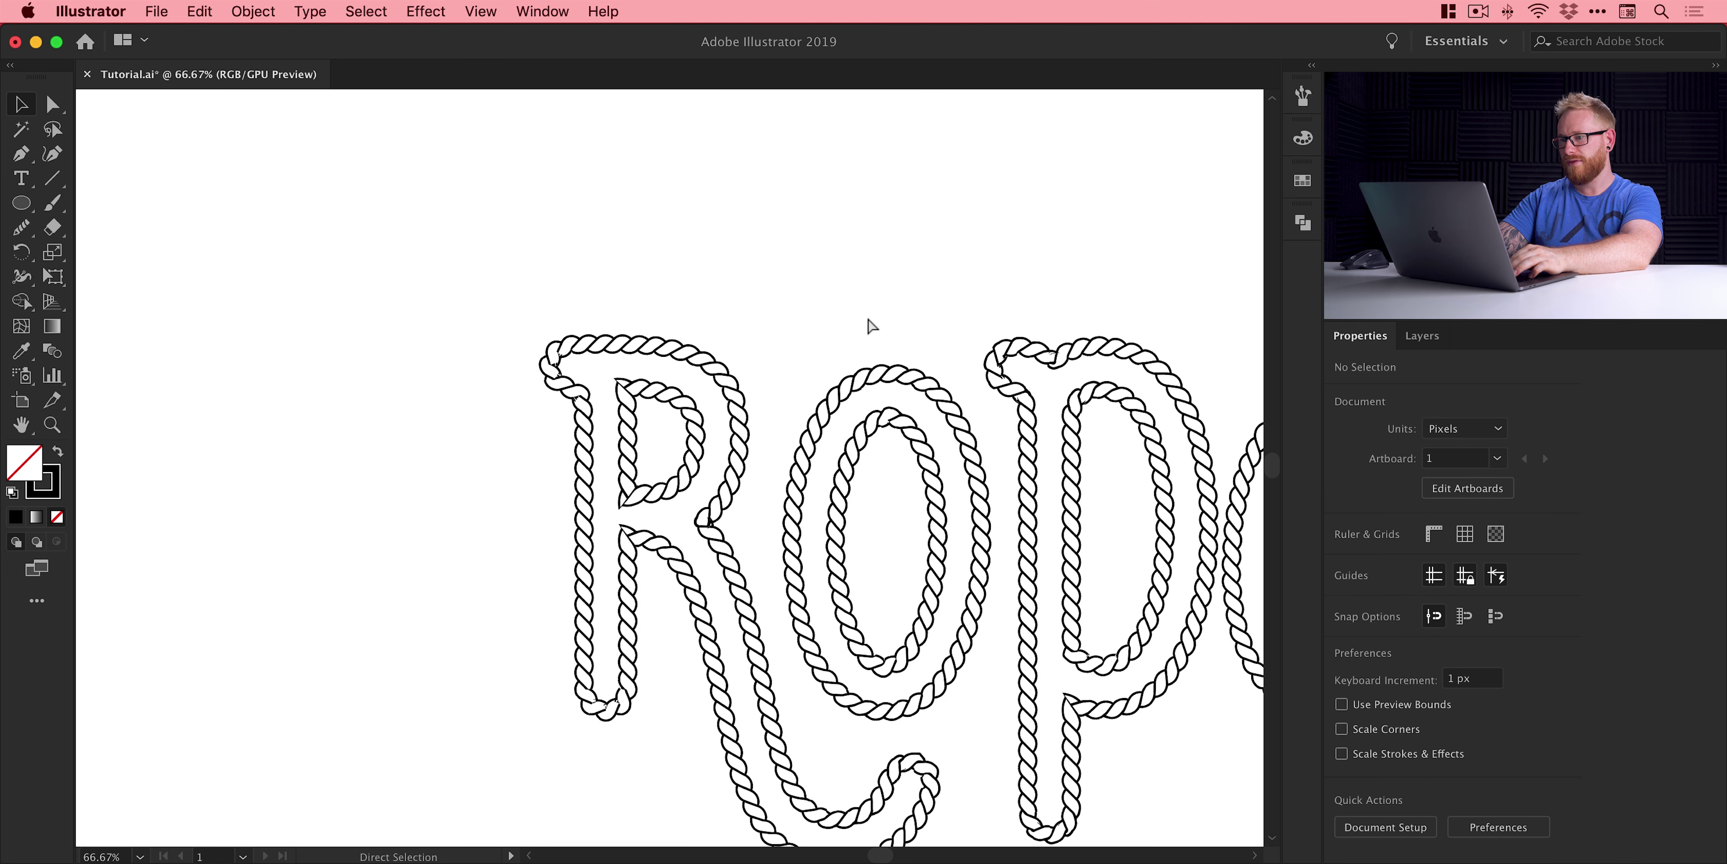
- Select the whole rope lettering and delete it from the artboard
key("space")
left_click_drag(869, 325, 545, 183)
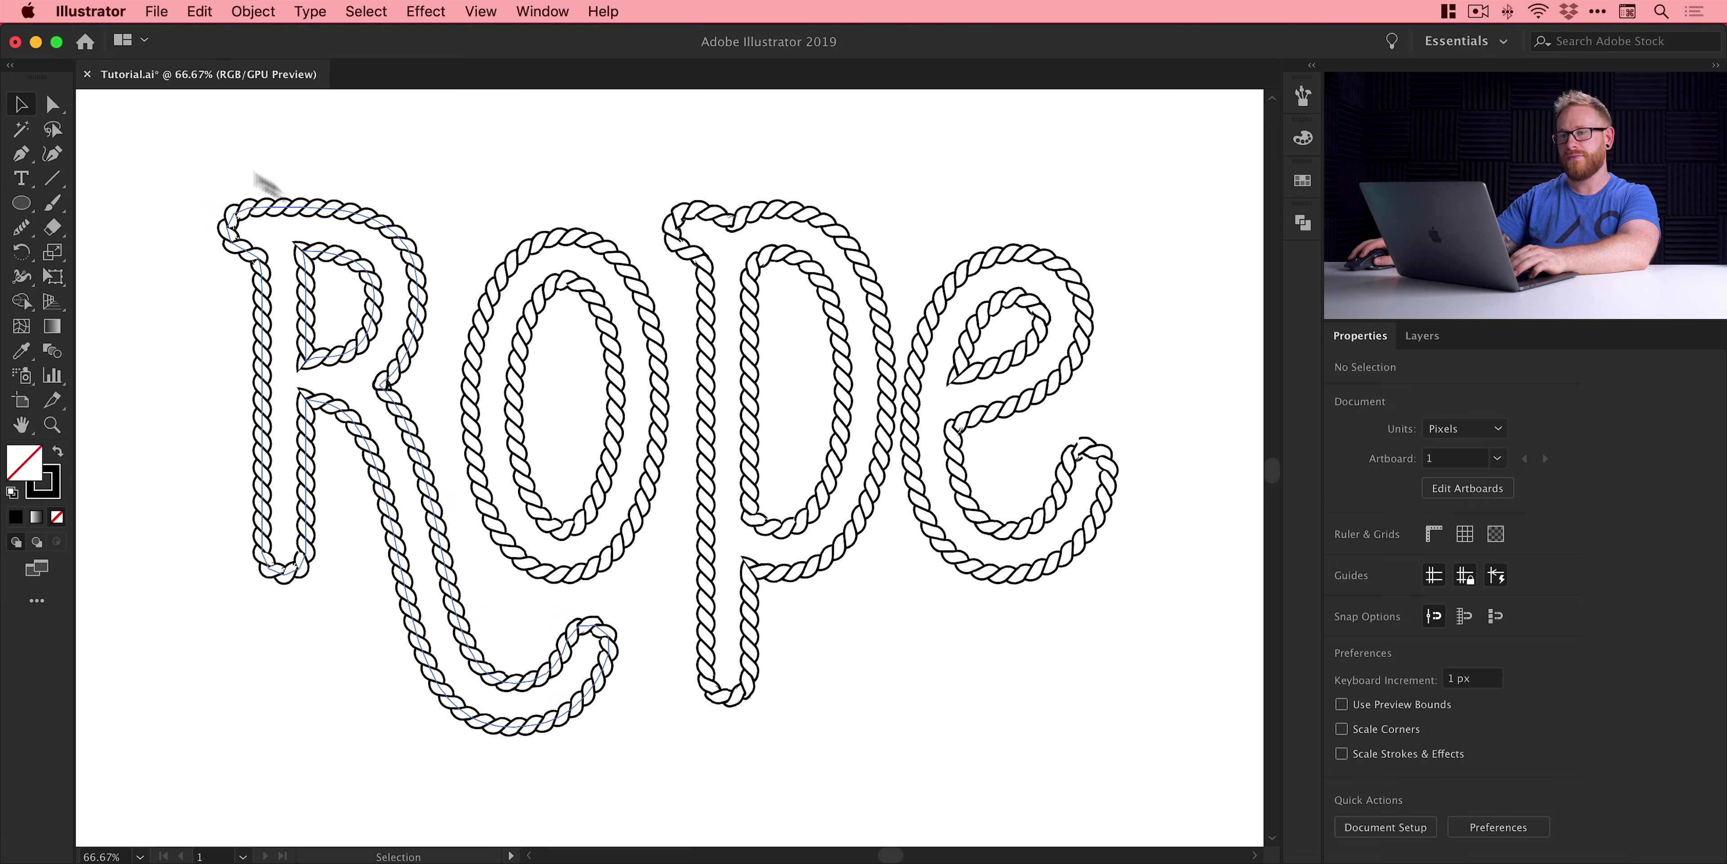
left_click_drag(208, 146, 1148, 765)
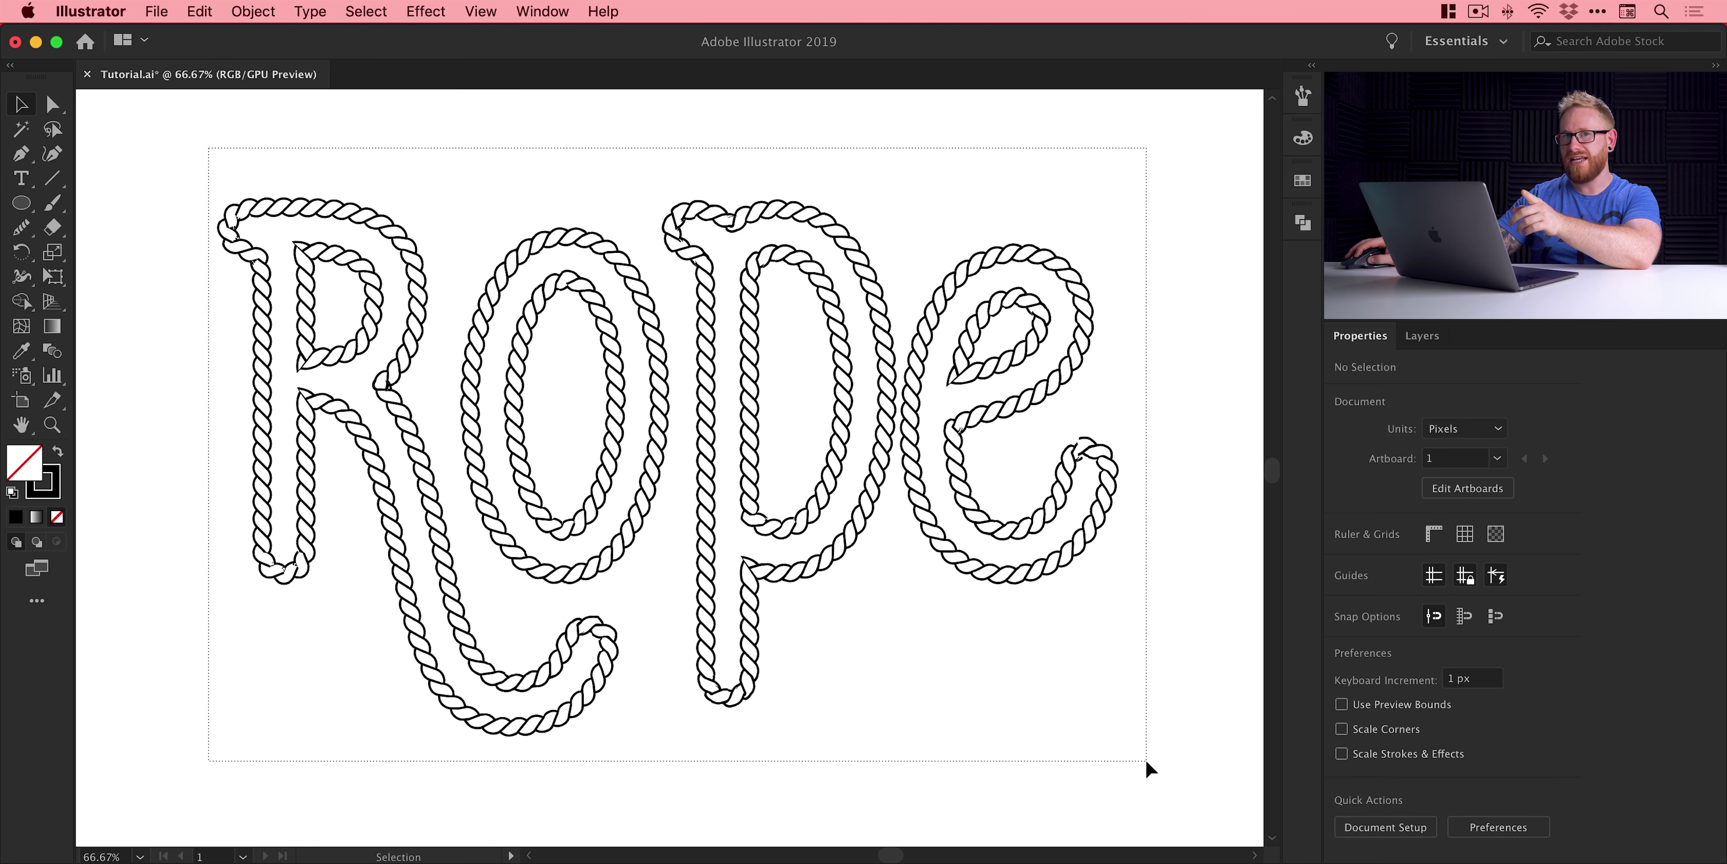
left_click_drag(1147, 762, 1149, 761)
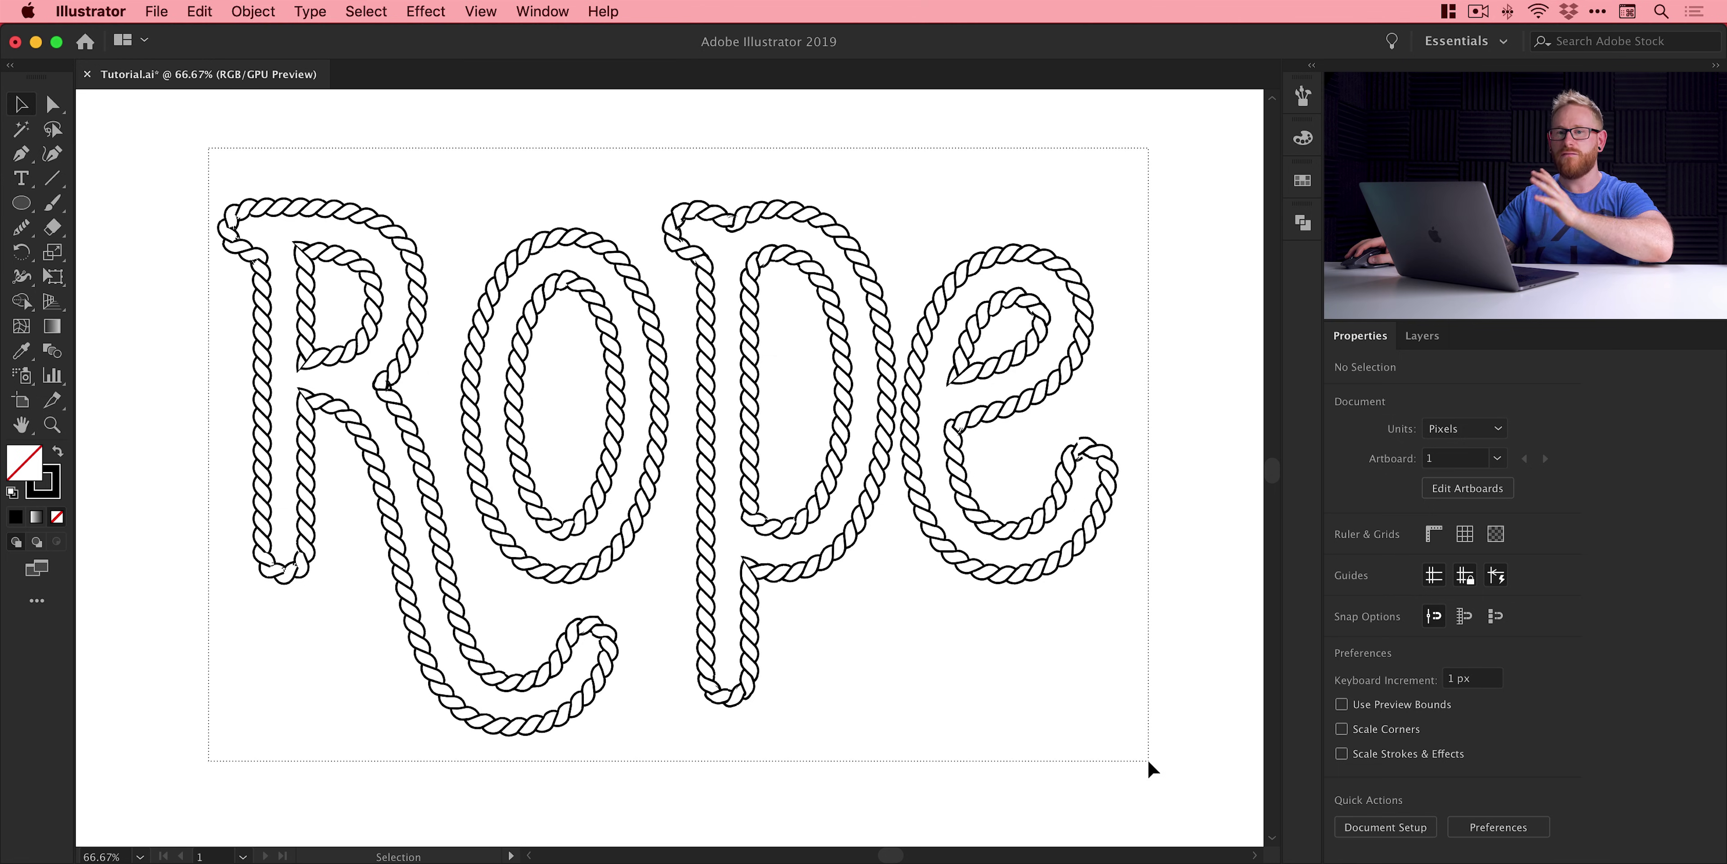
left_click_drag(1149, 762, 1156, 758)
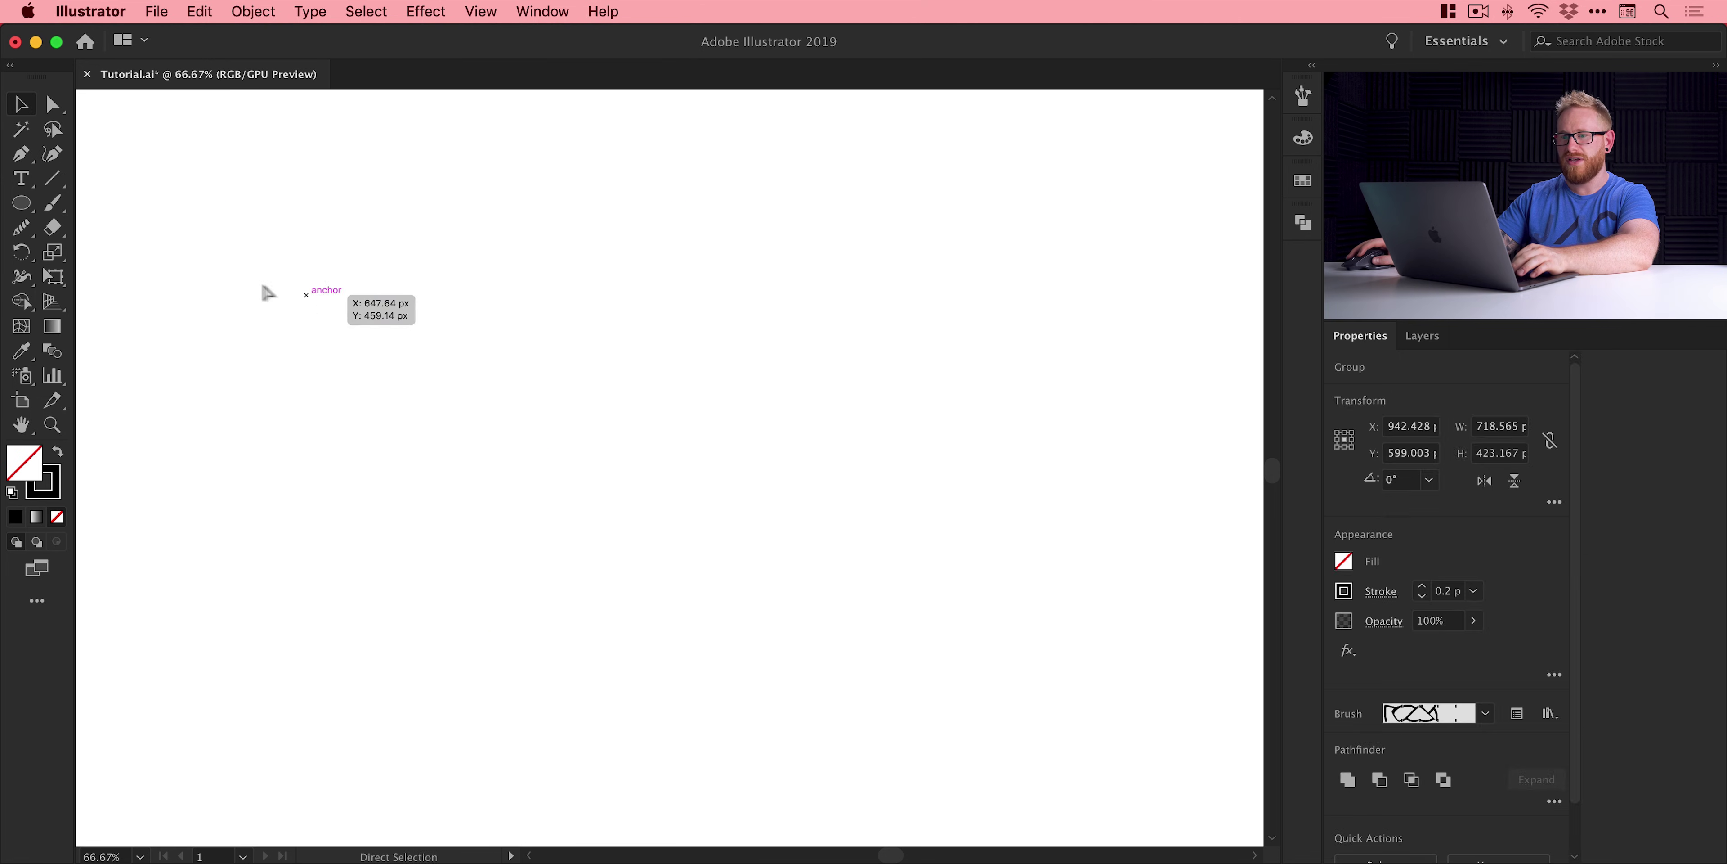
left_click(262, 290)
- Add the text "Rope" in Auther Regular and scale it up to about 364 pt across the middle of the artboard
key("t")
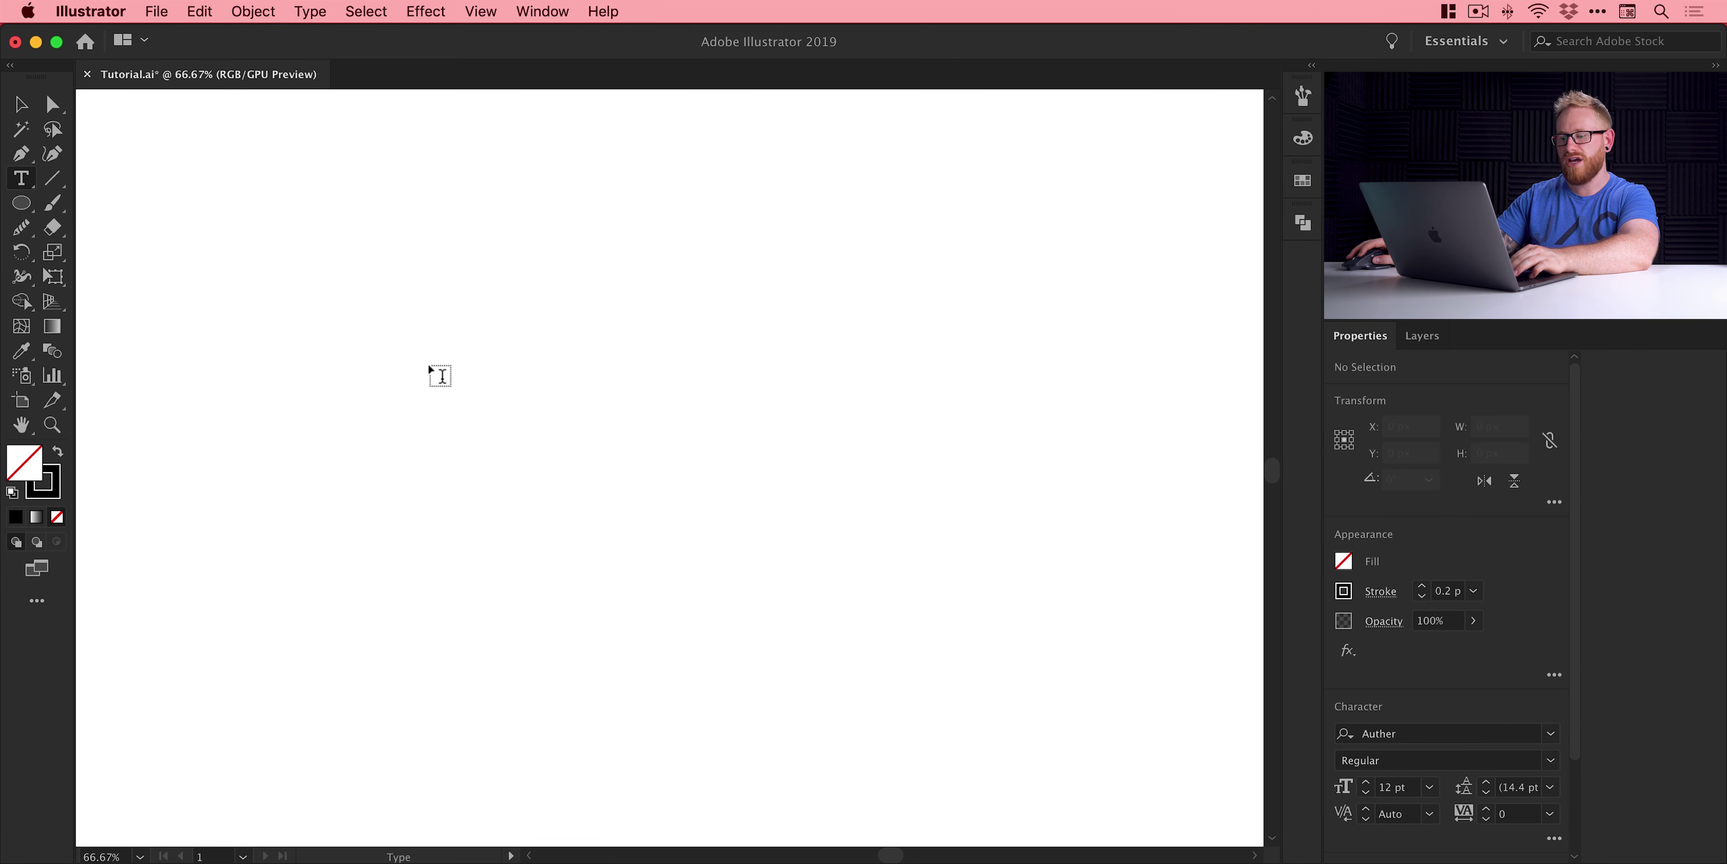
left_click(430, 362)
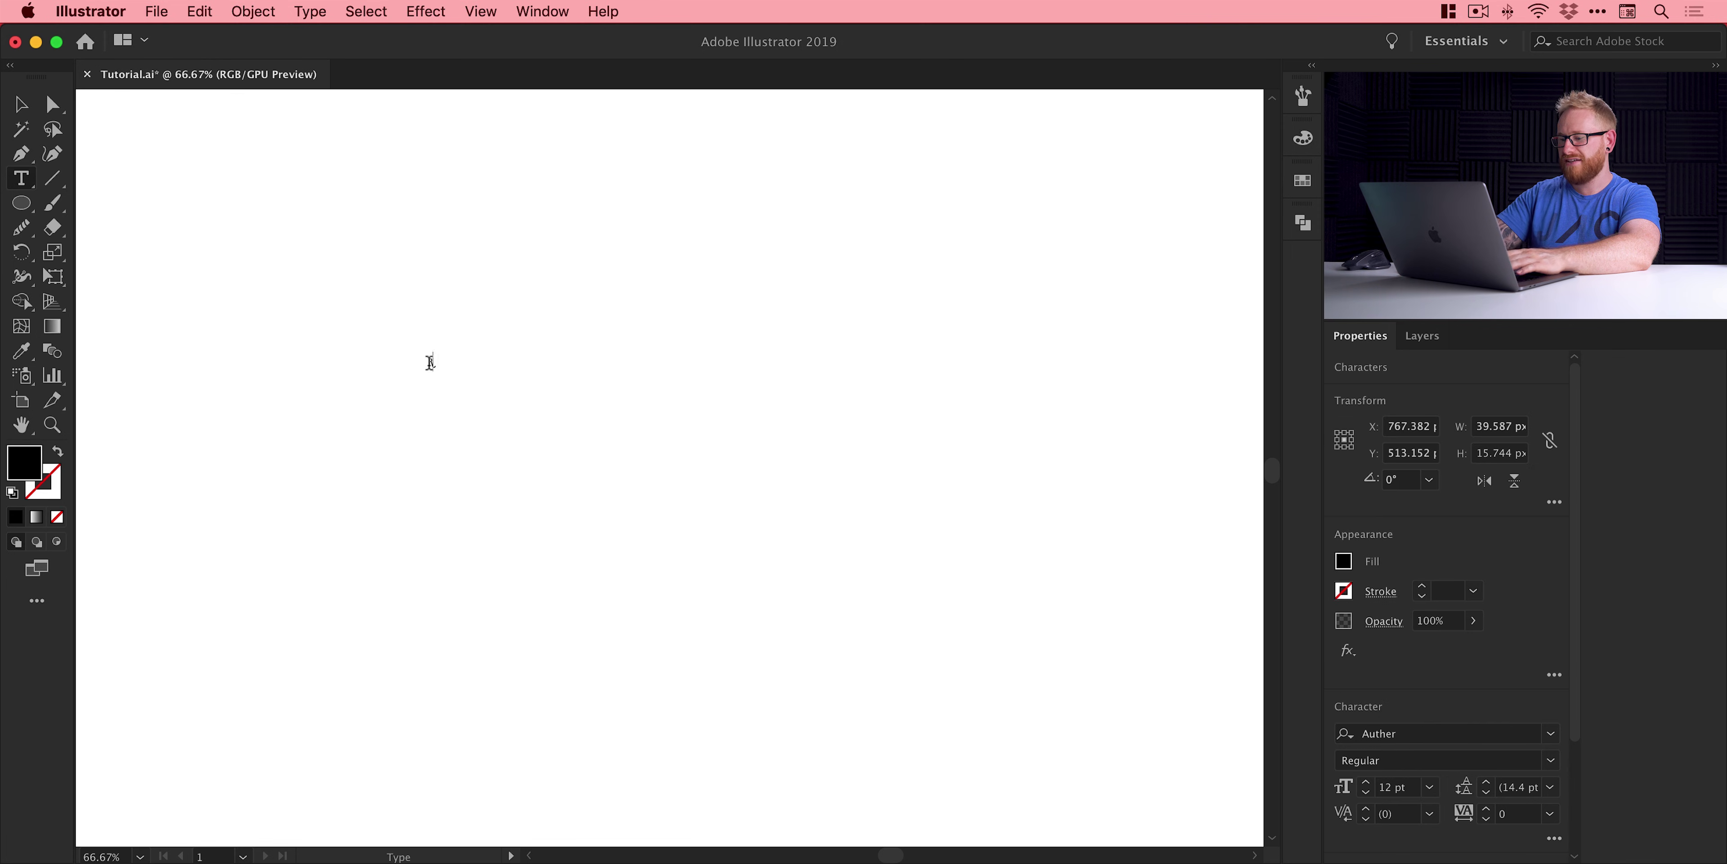
type("Rope")
left_click(22, 102)
left_click_drag(443, 370, 1123, 720)
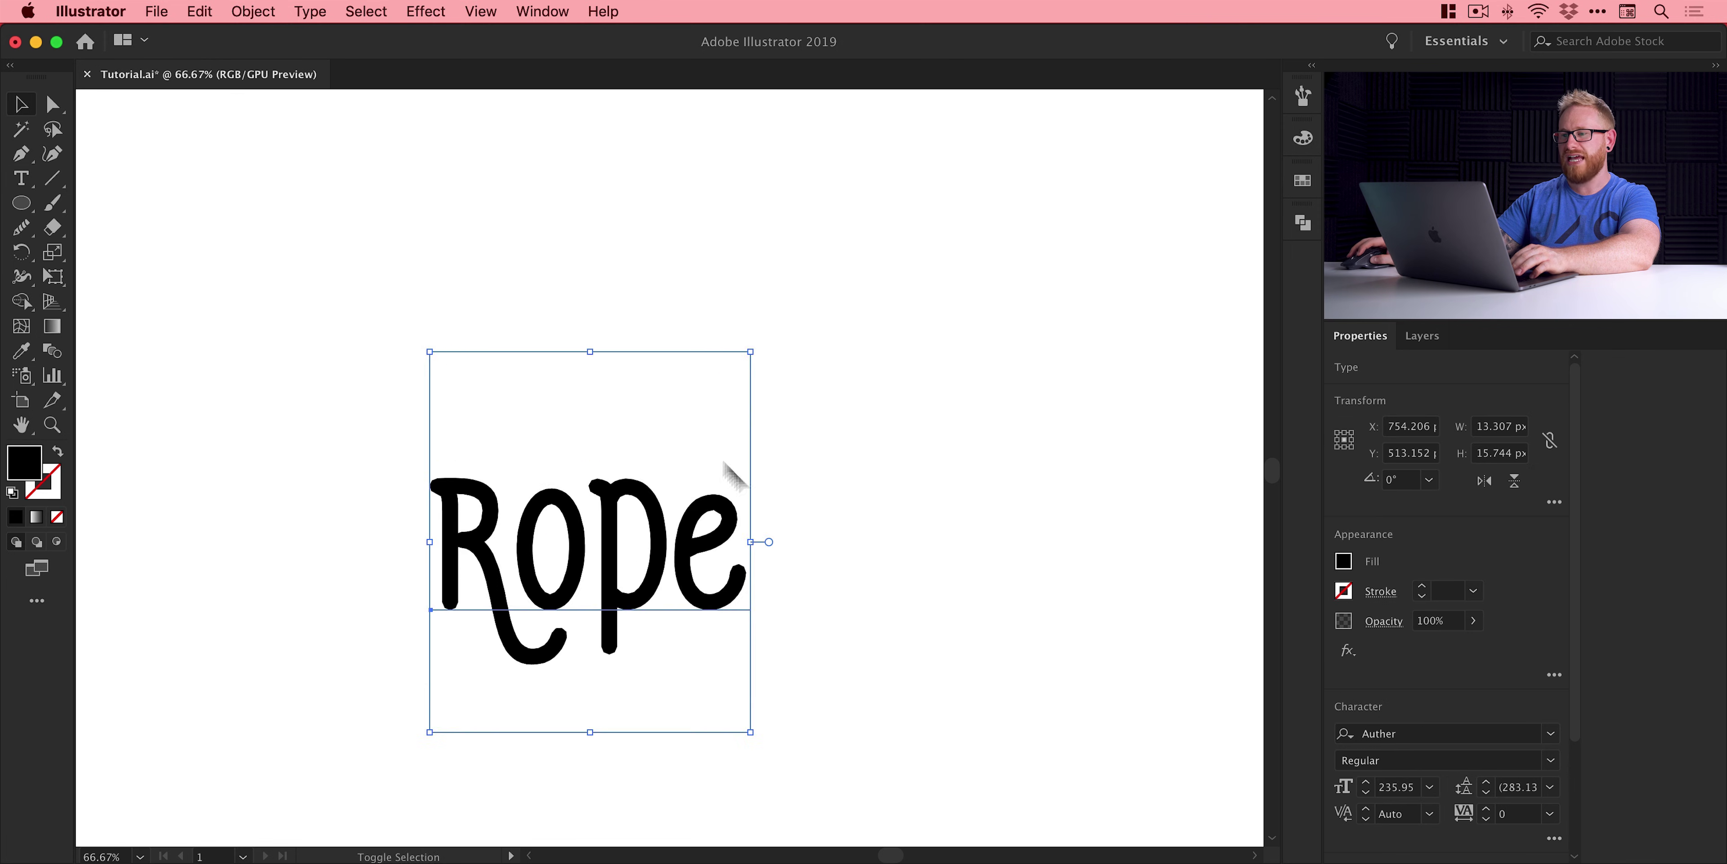
left_click_drag(752, 350, 1010, 146)
- Lock the "Rope" text as a tracing template
left_click(251, 9)
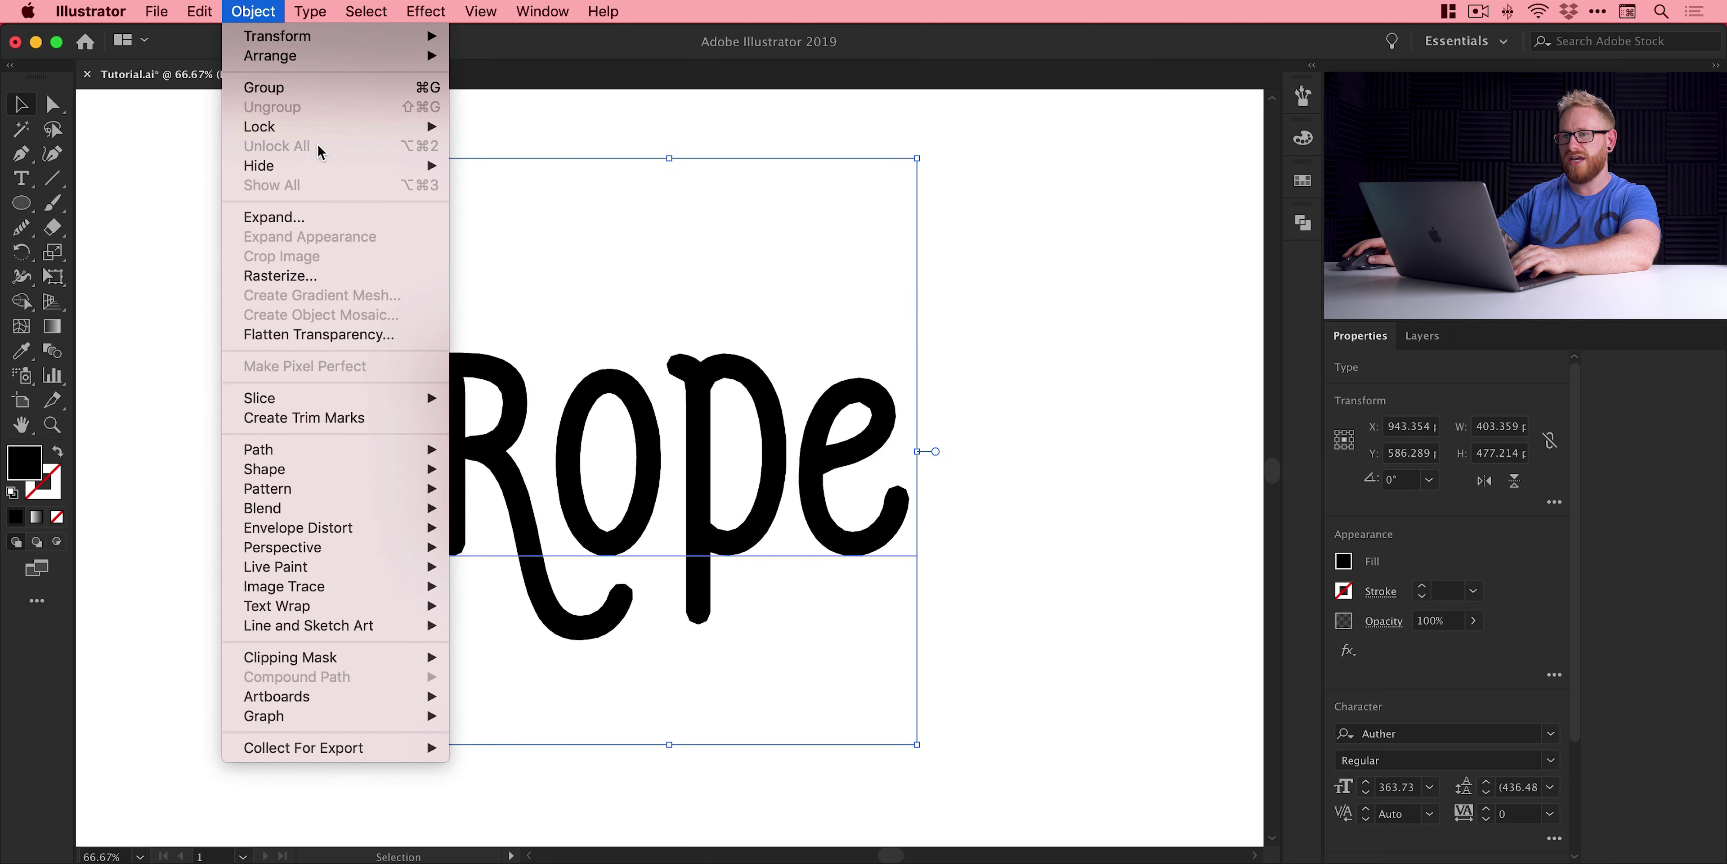
mouse_move(258, 124)
left_click(500, 123)
- Choose a bright purple and set it as the stroke colour with no fill for the Pen tool
key("z")
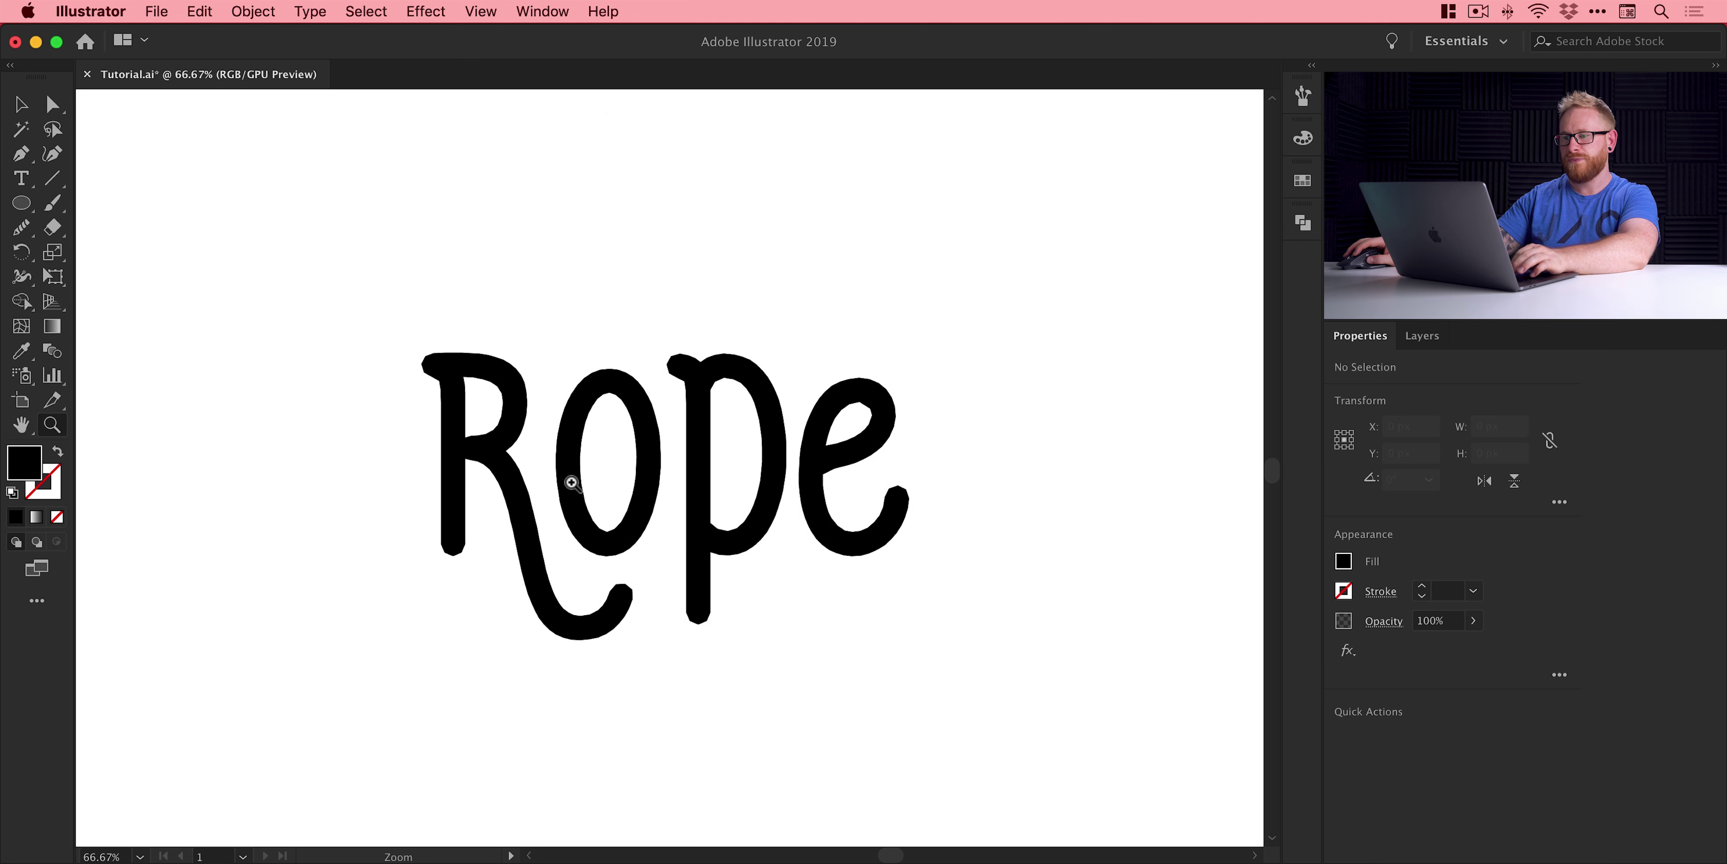
left_click(664, 473)
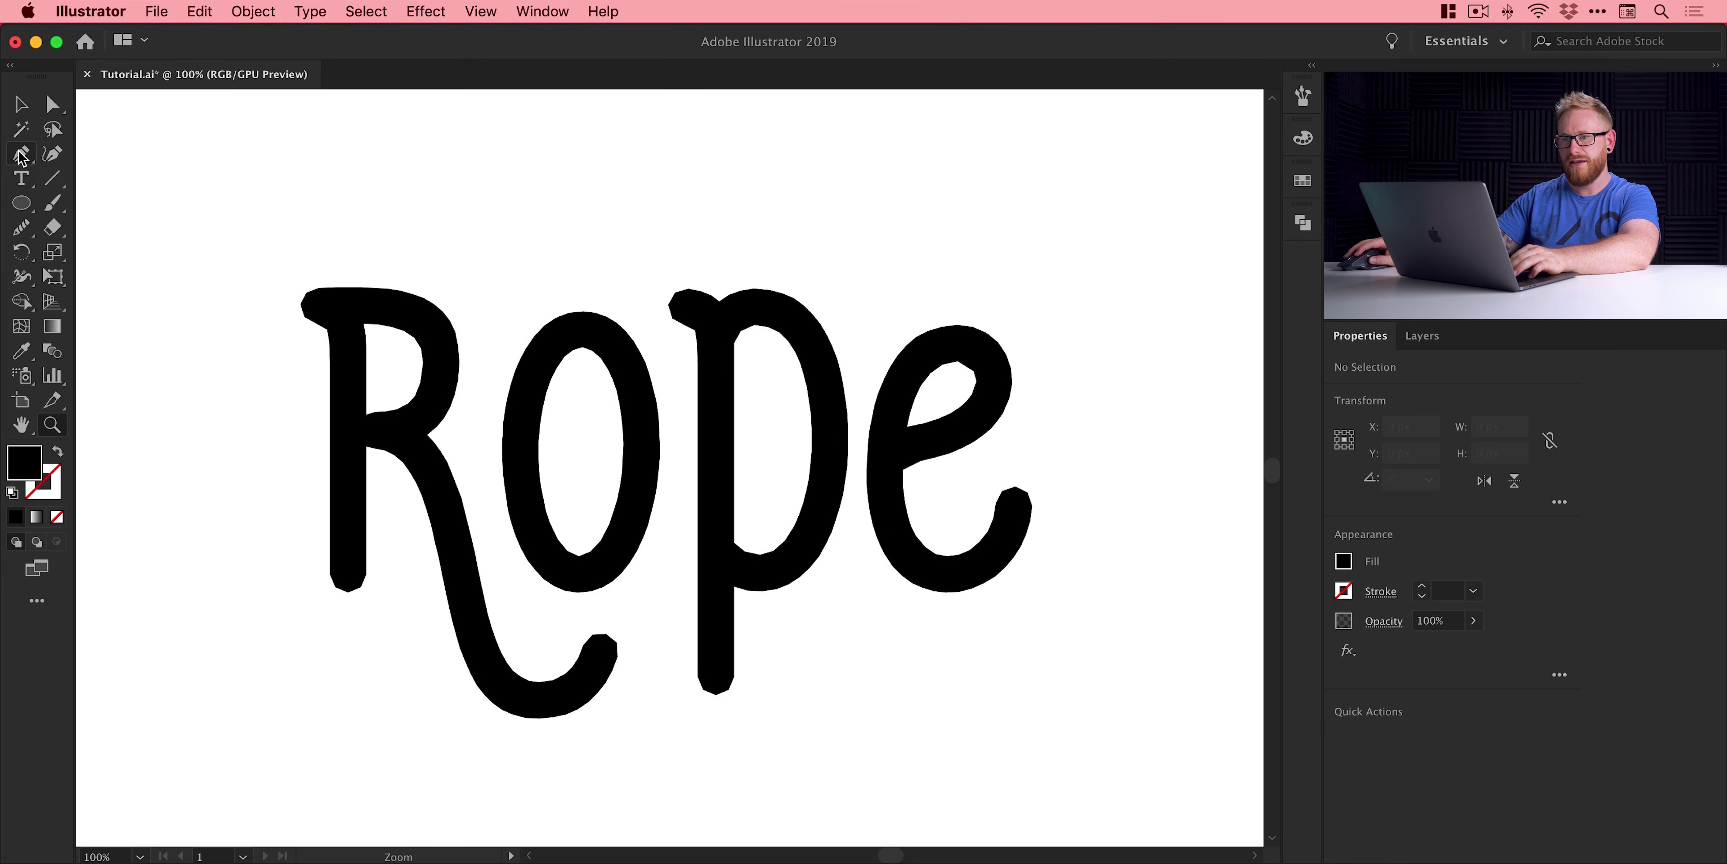
key("super+plus")
left_click_drag(177, 408, 231, 385)
double_click(27, 463)
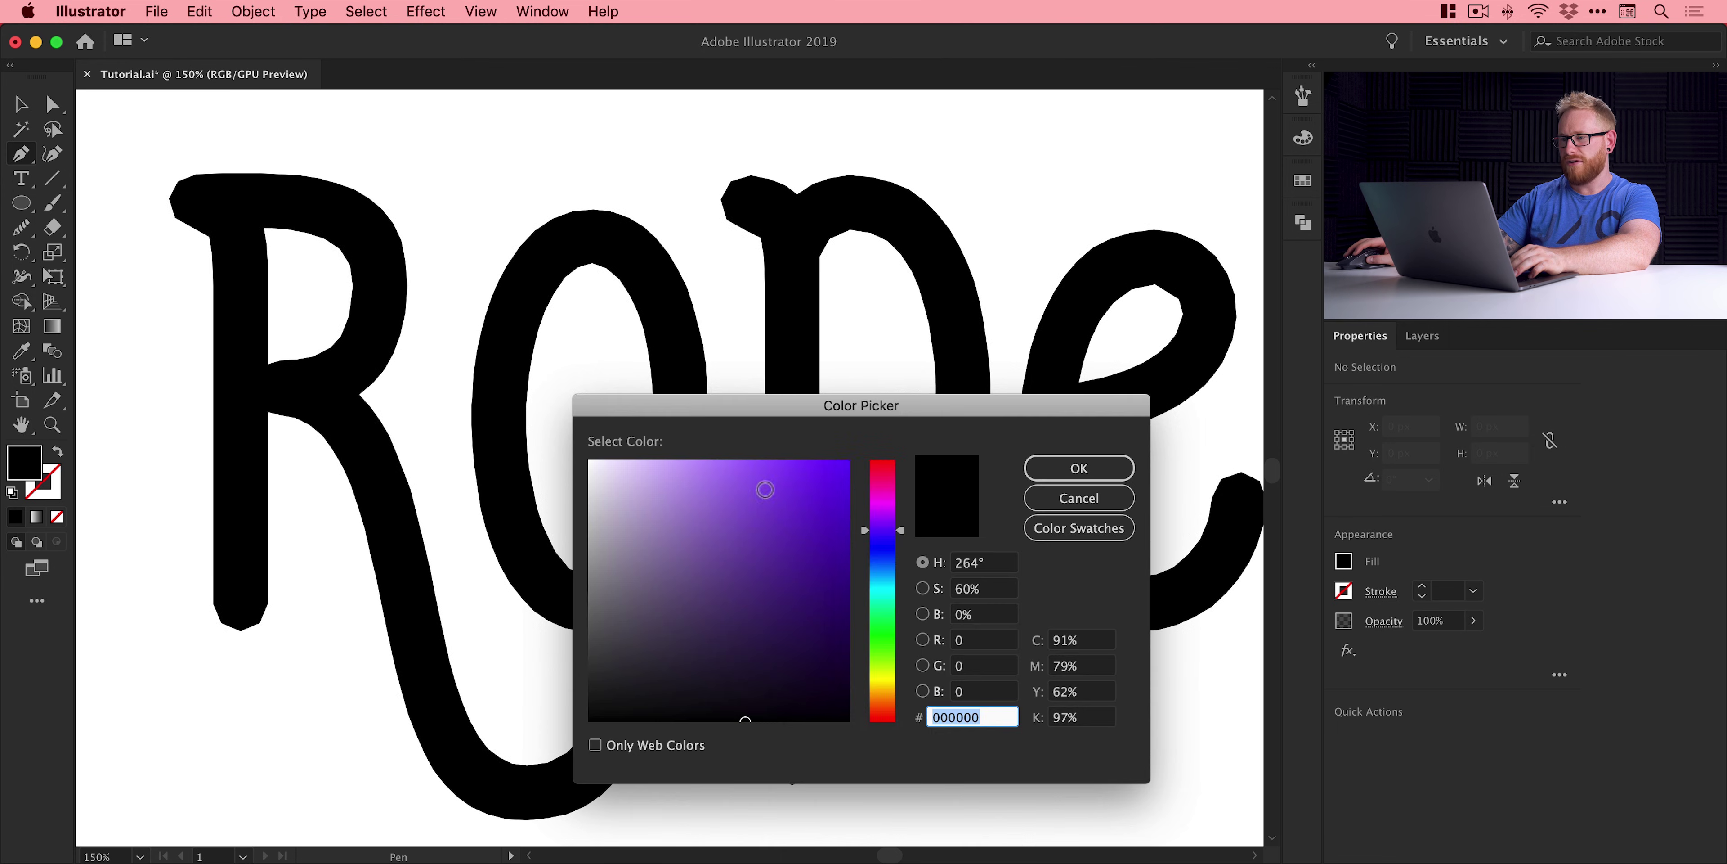
left_click_drag(765, 489, 746, 458)
left_click(1046, 473)
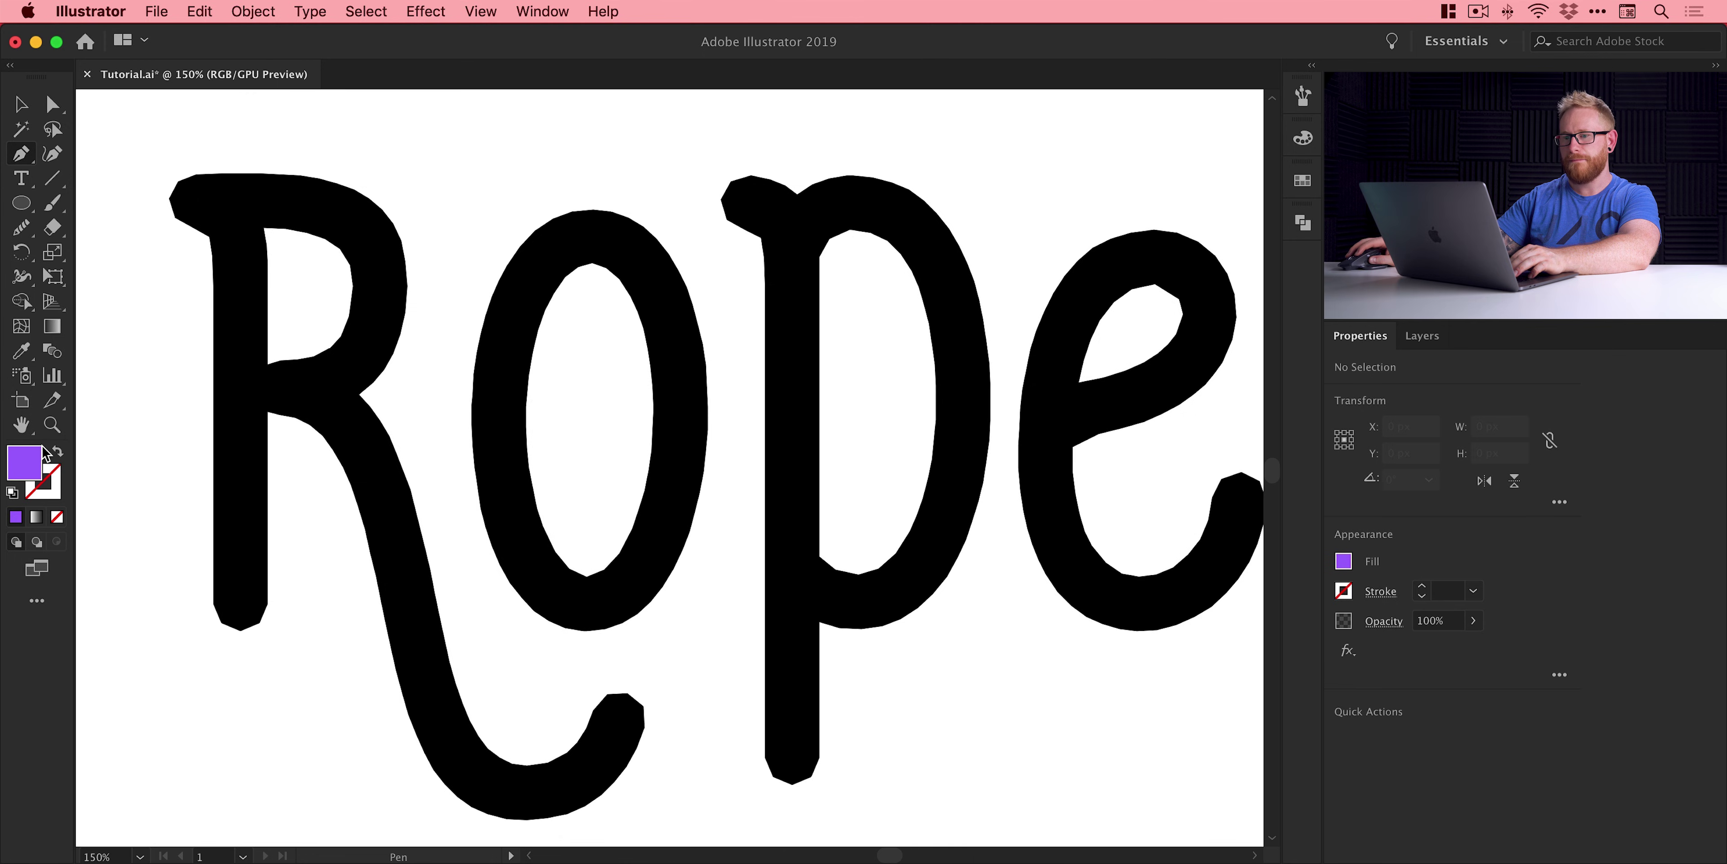
left_click(57, 453)
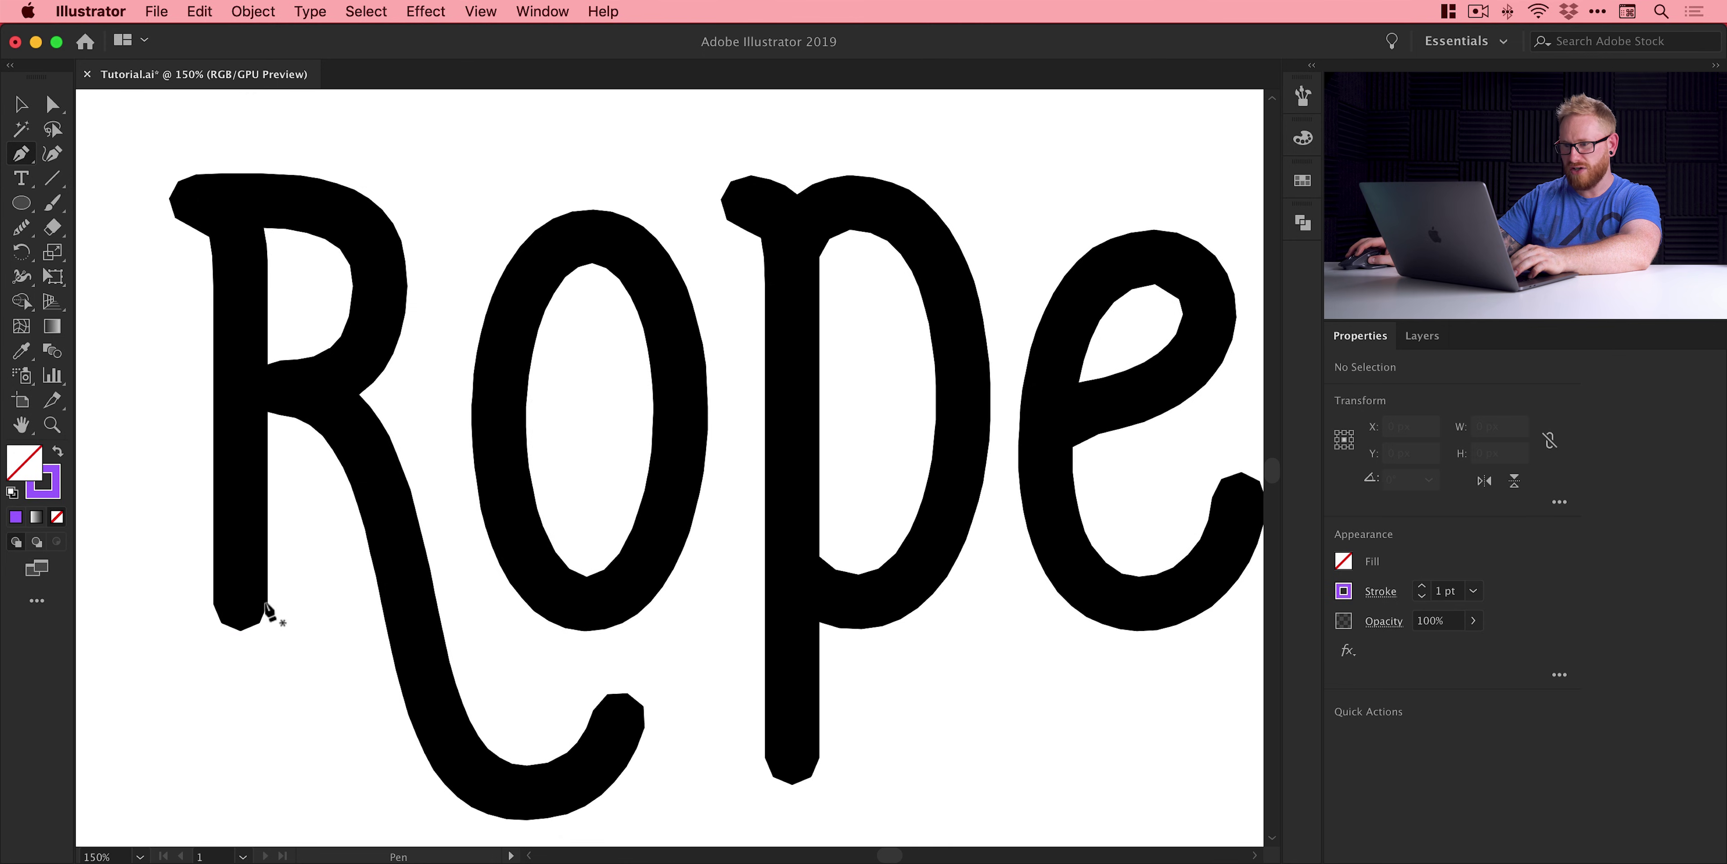
- Draw a Pen path along the middle of the R, up its stem, around the bowl and through the waist
left_click(242, 603)
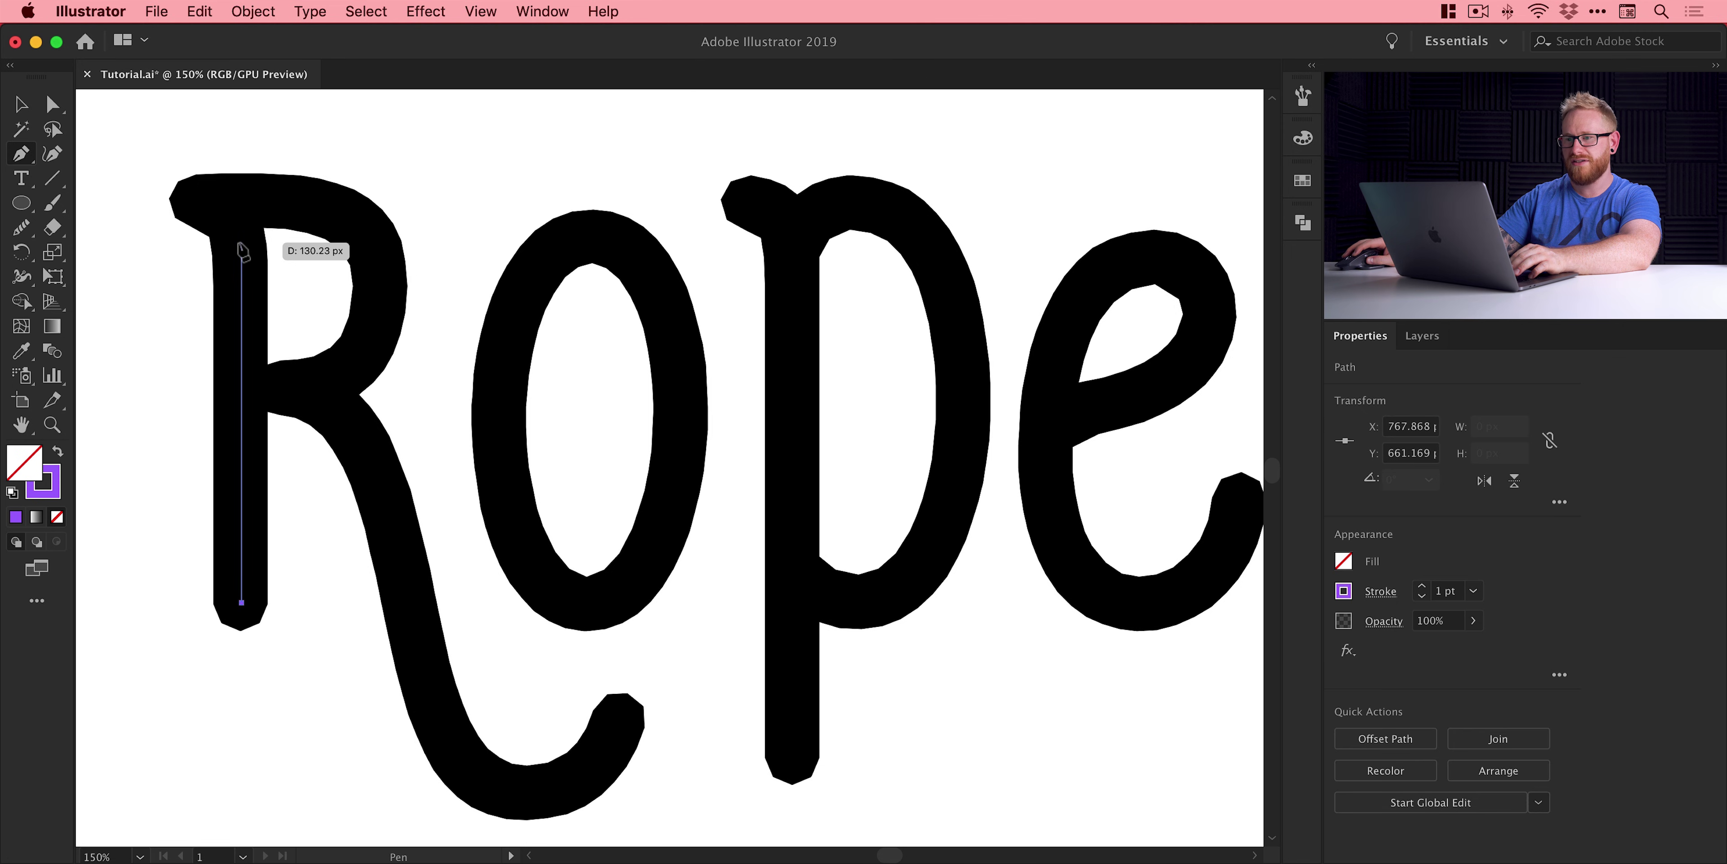
left_click(241, 243)
left_click_drag(275, 202, 293, 201)
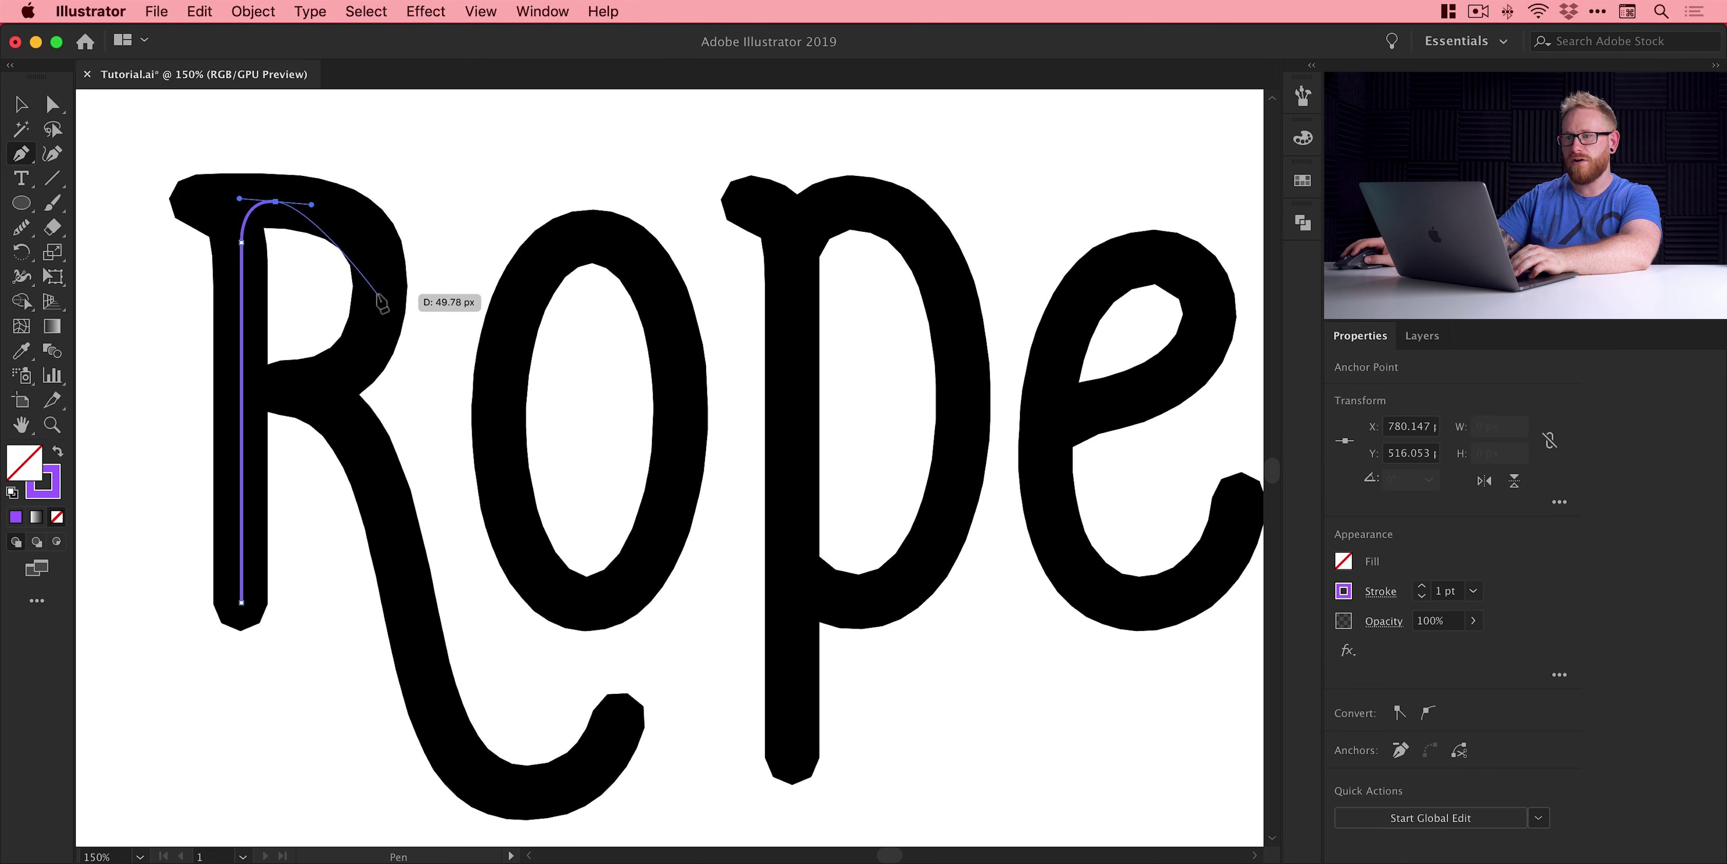
left_click_drag(380, 296, 379, 382)
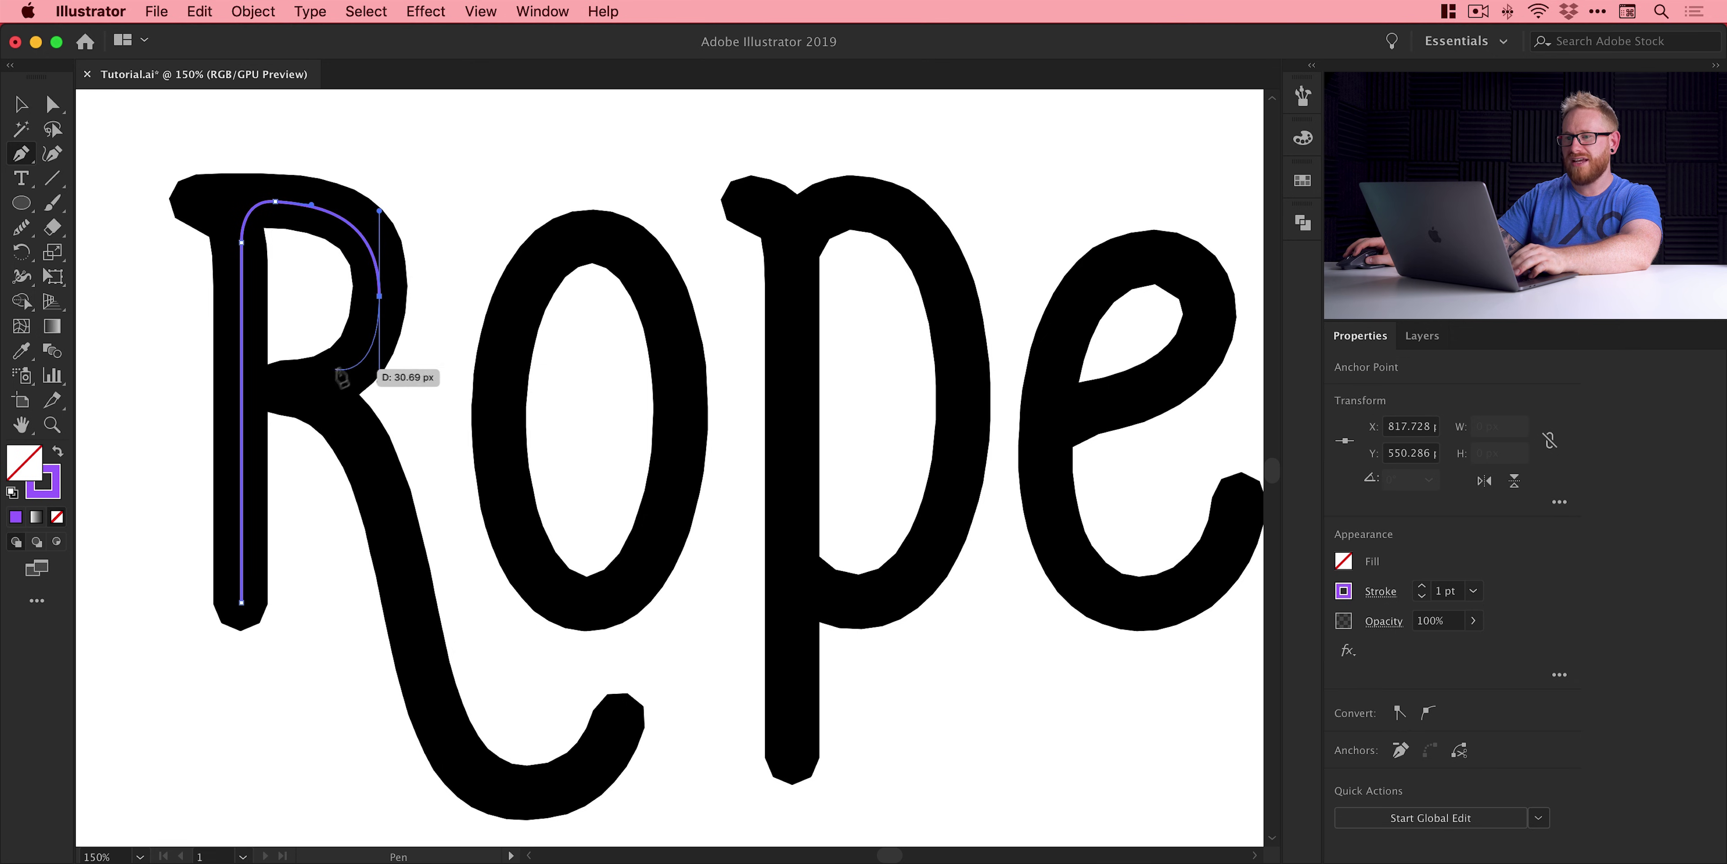
left_click(380, 295)
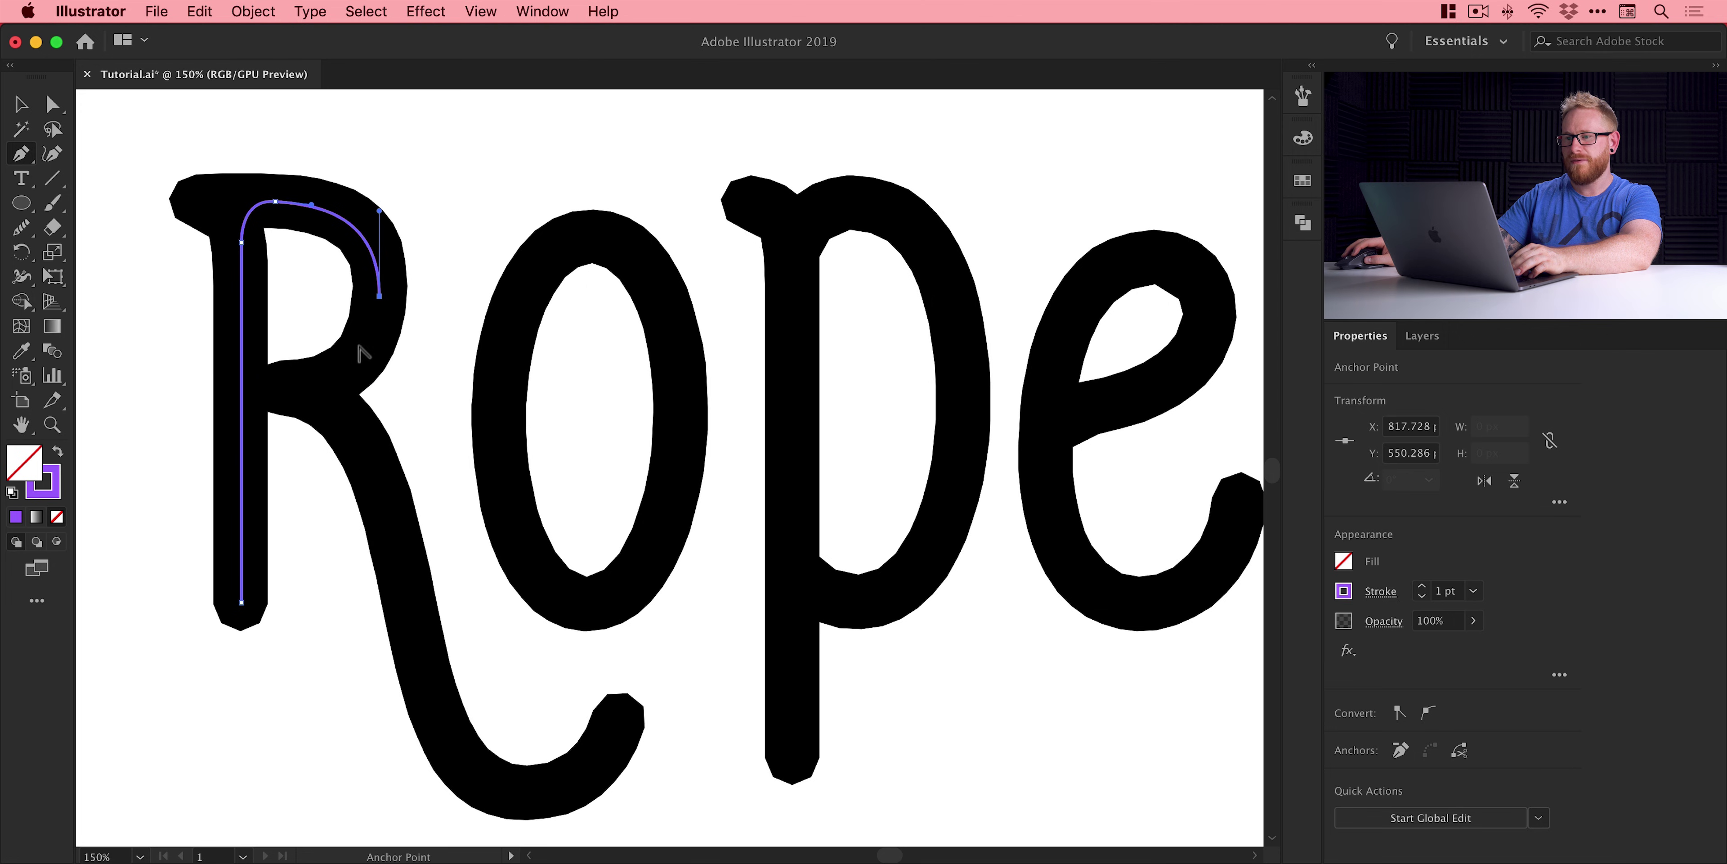
left_click_drag(343, 369, 387, 460)
left_click(343, 369)
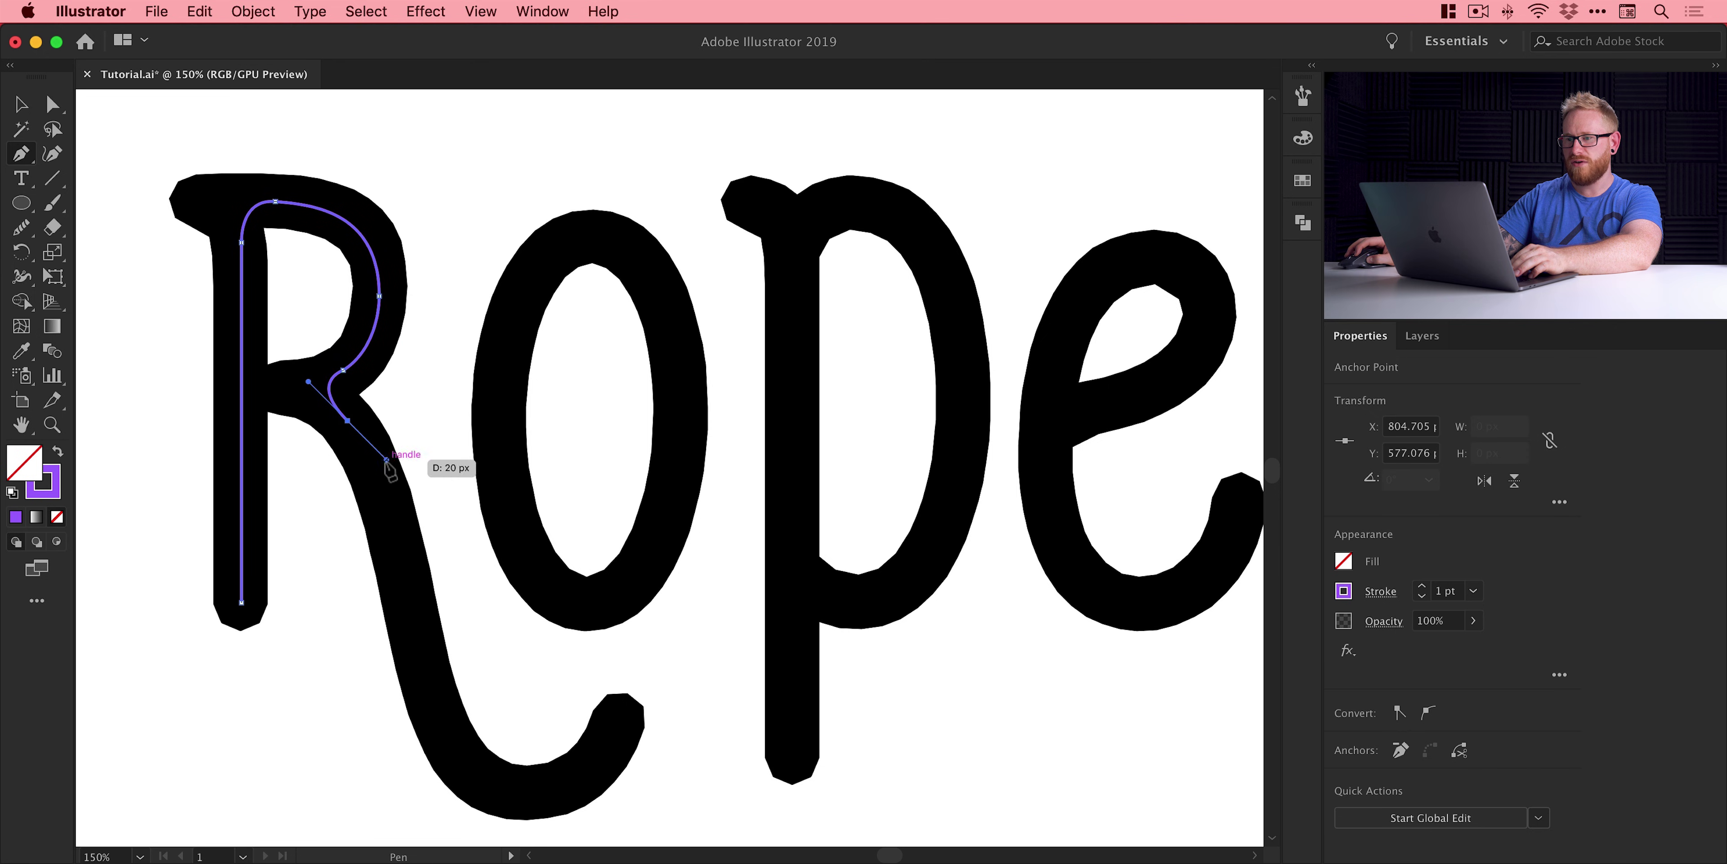
- Continue the R's path down the middle of the leg and around the curl to the tip of the tail
left_click(428, 672)
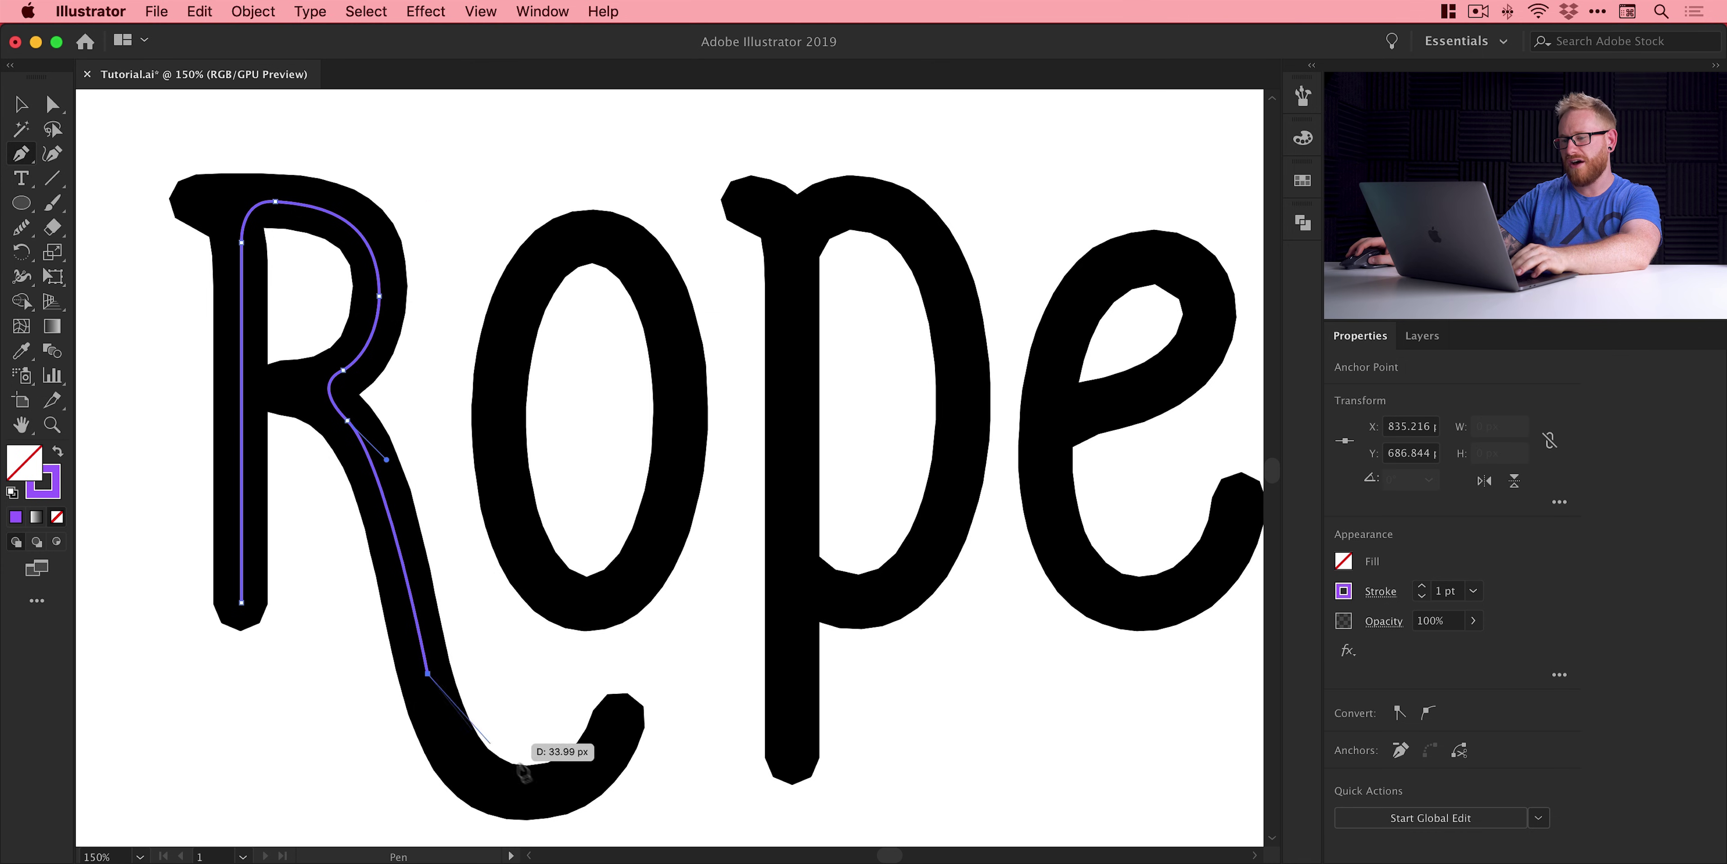
left_click_drag(543, 790, 637, 775)
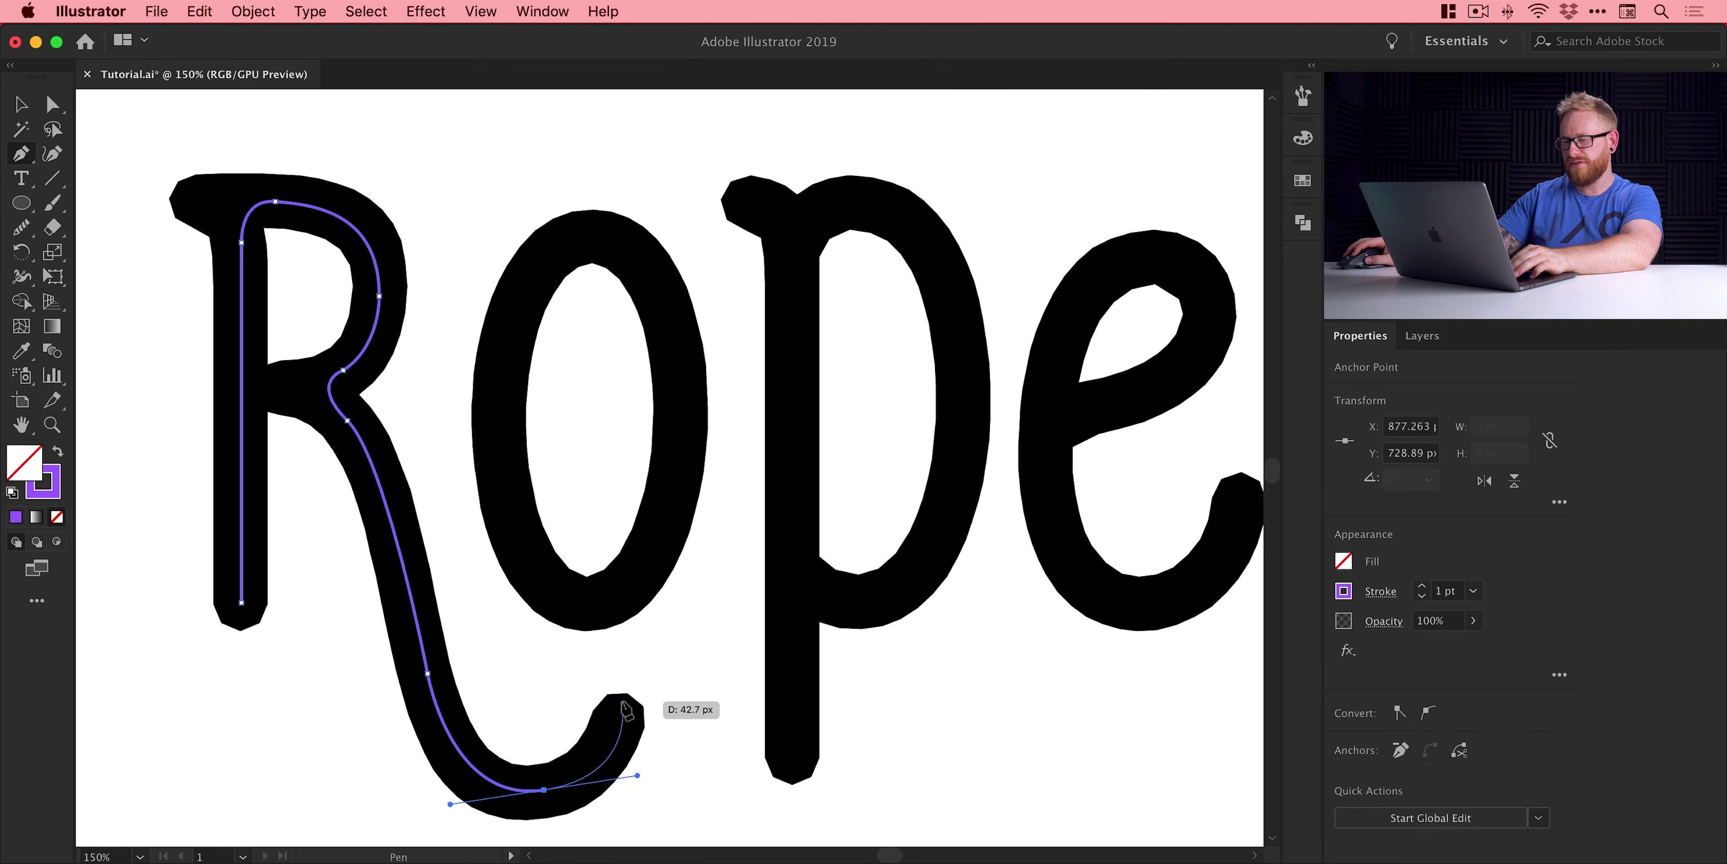
left_click(620, 701)
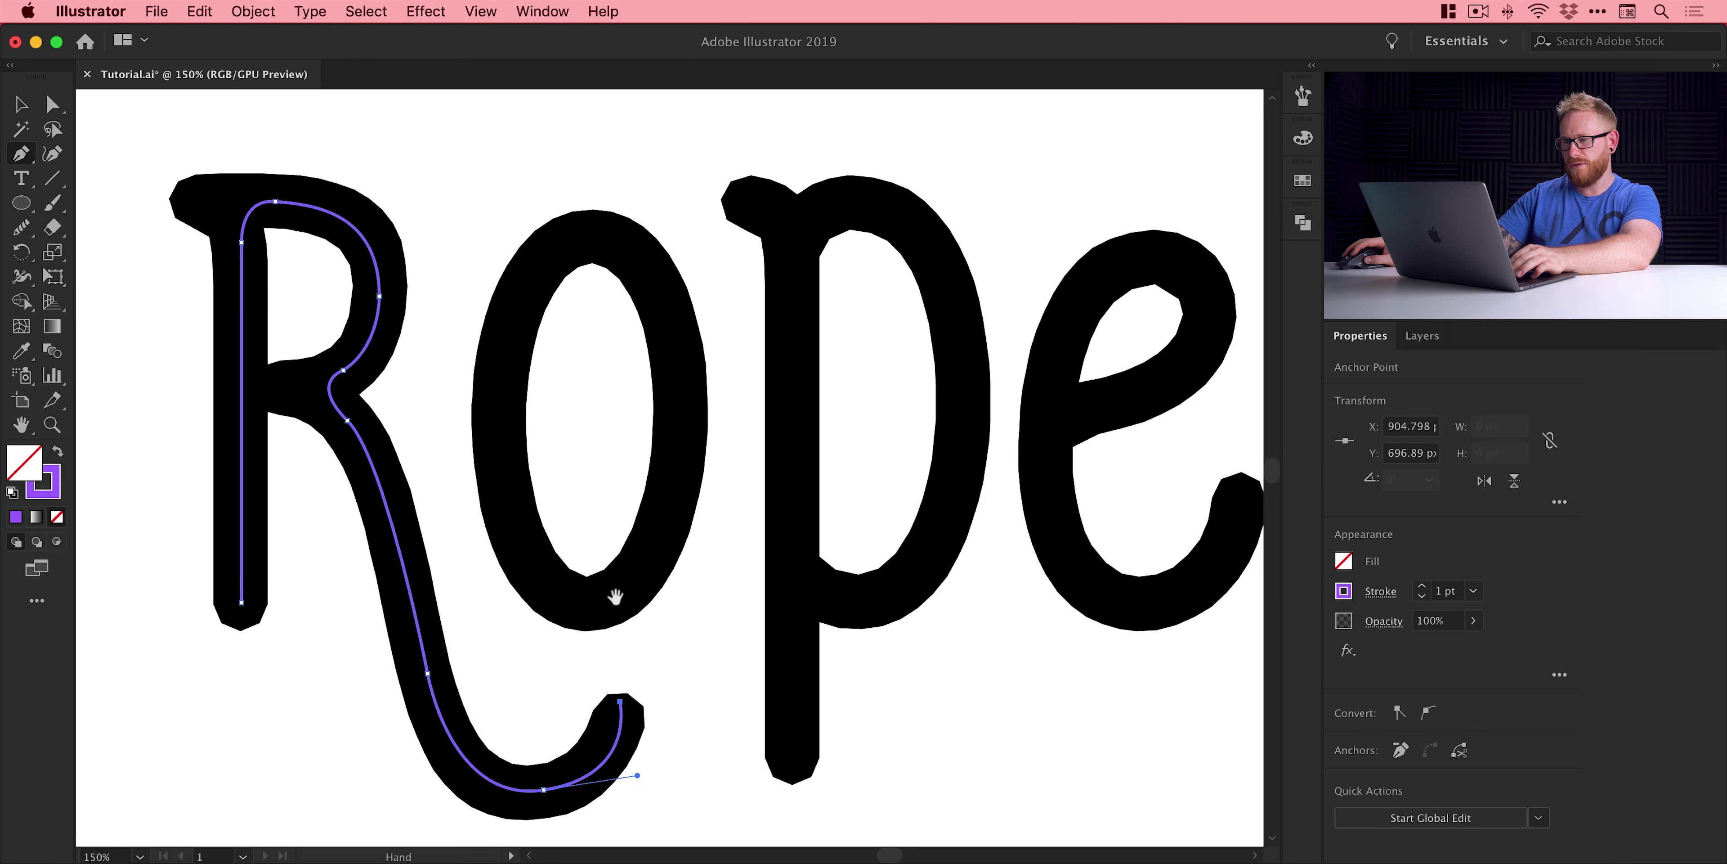
scroll(616, 598, "up", 2)
scroll(617, 598, "right", 2)
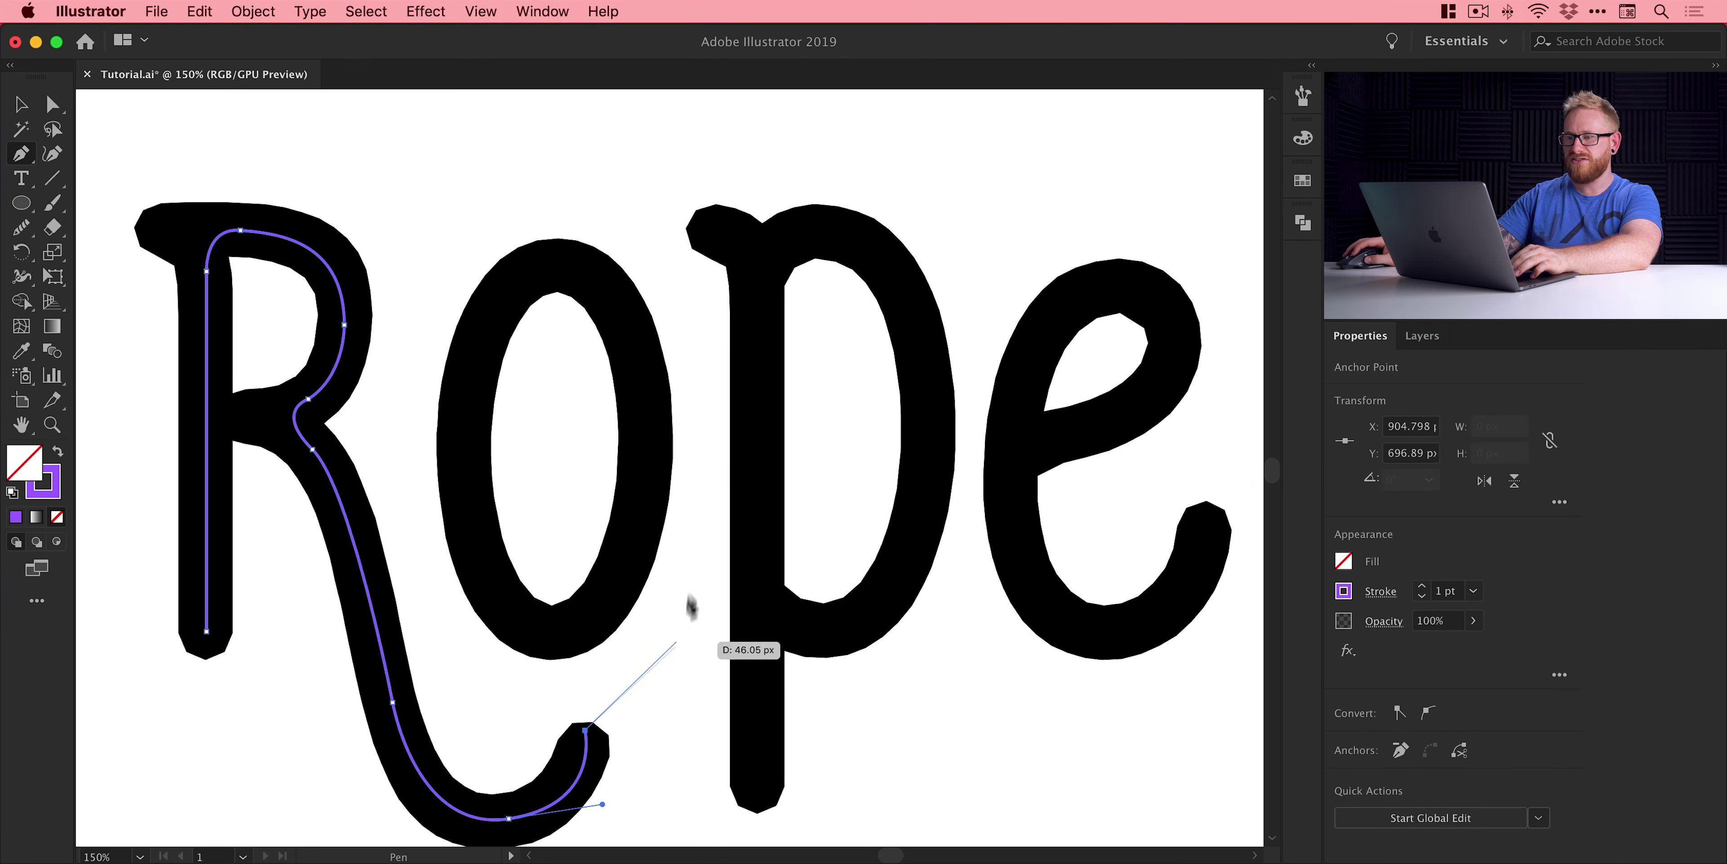
- Deselect the R's path and draw an ellipse about 75 by 137 px along the middle of the o
left_click(369, 11)
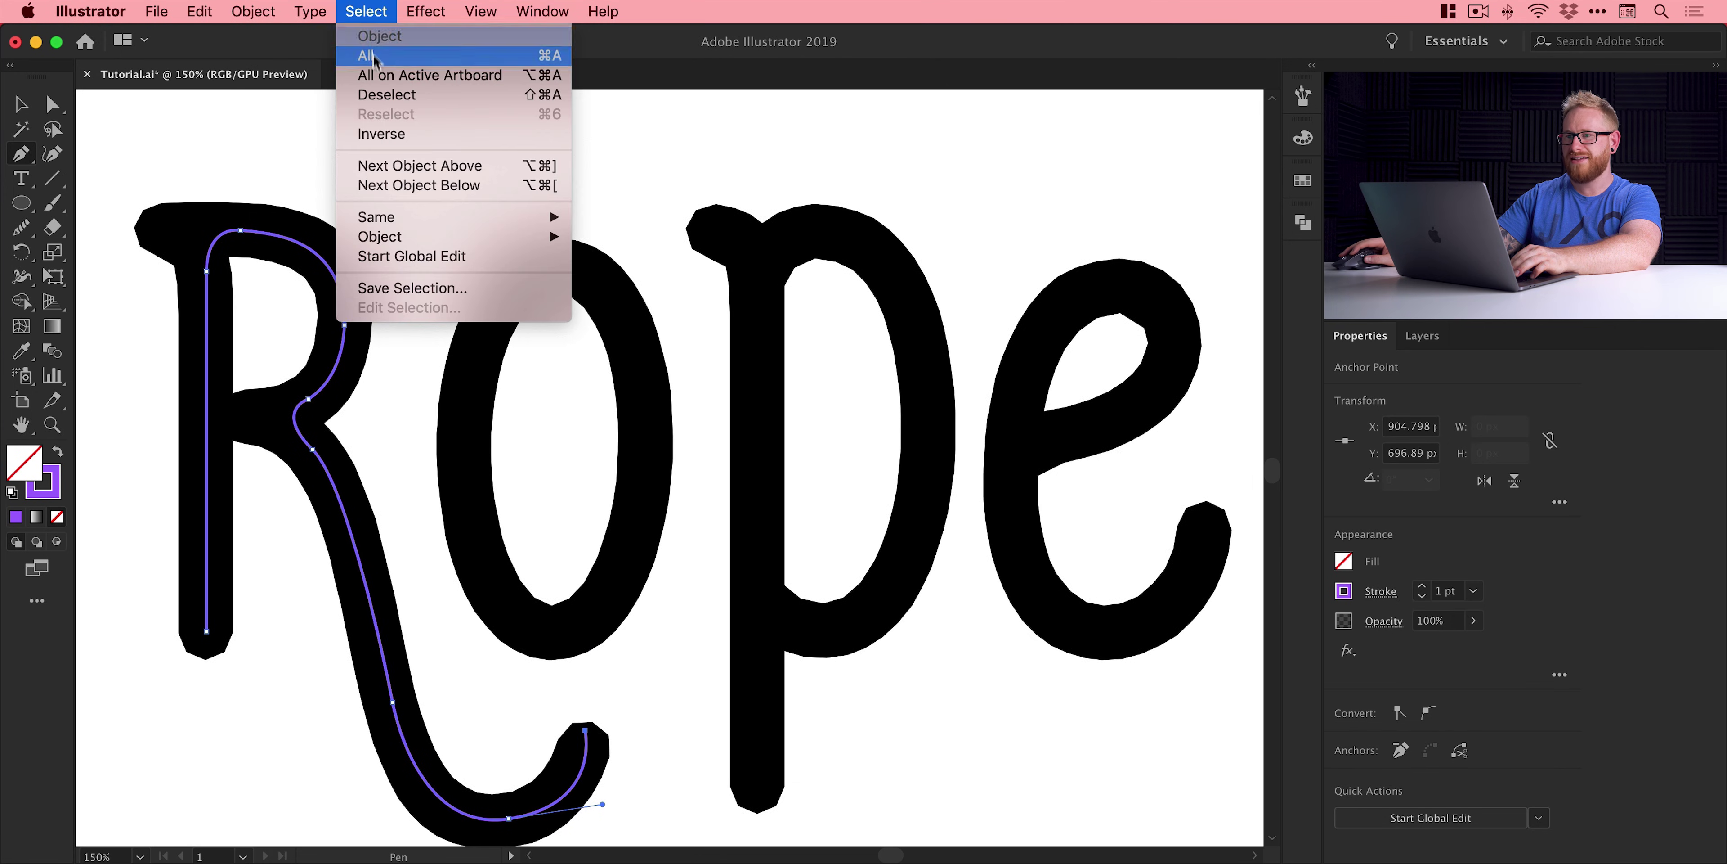
left_click(375, 93)
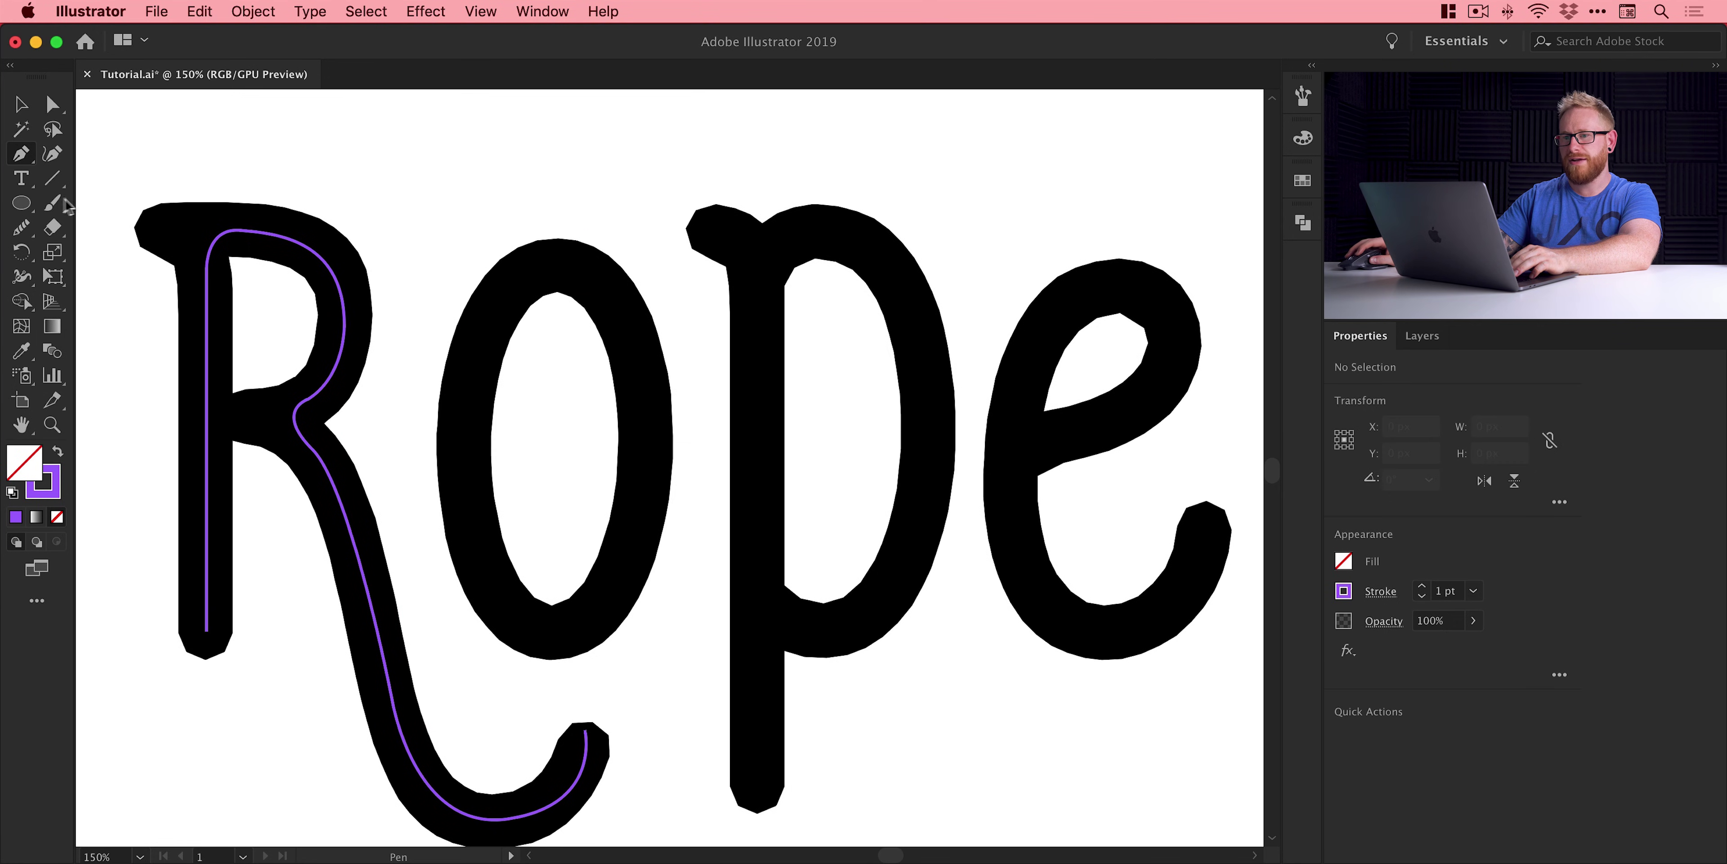
left_click_drag(450, 257, 658, 634)
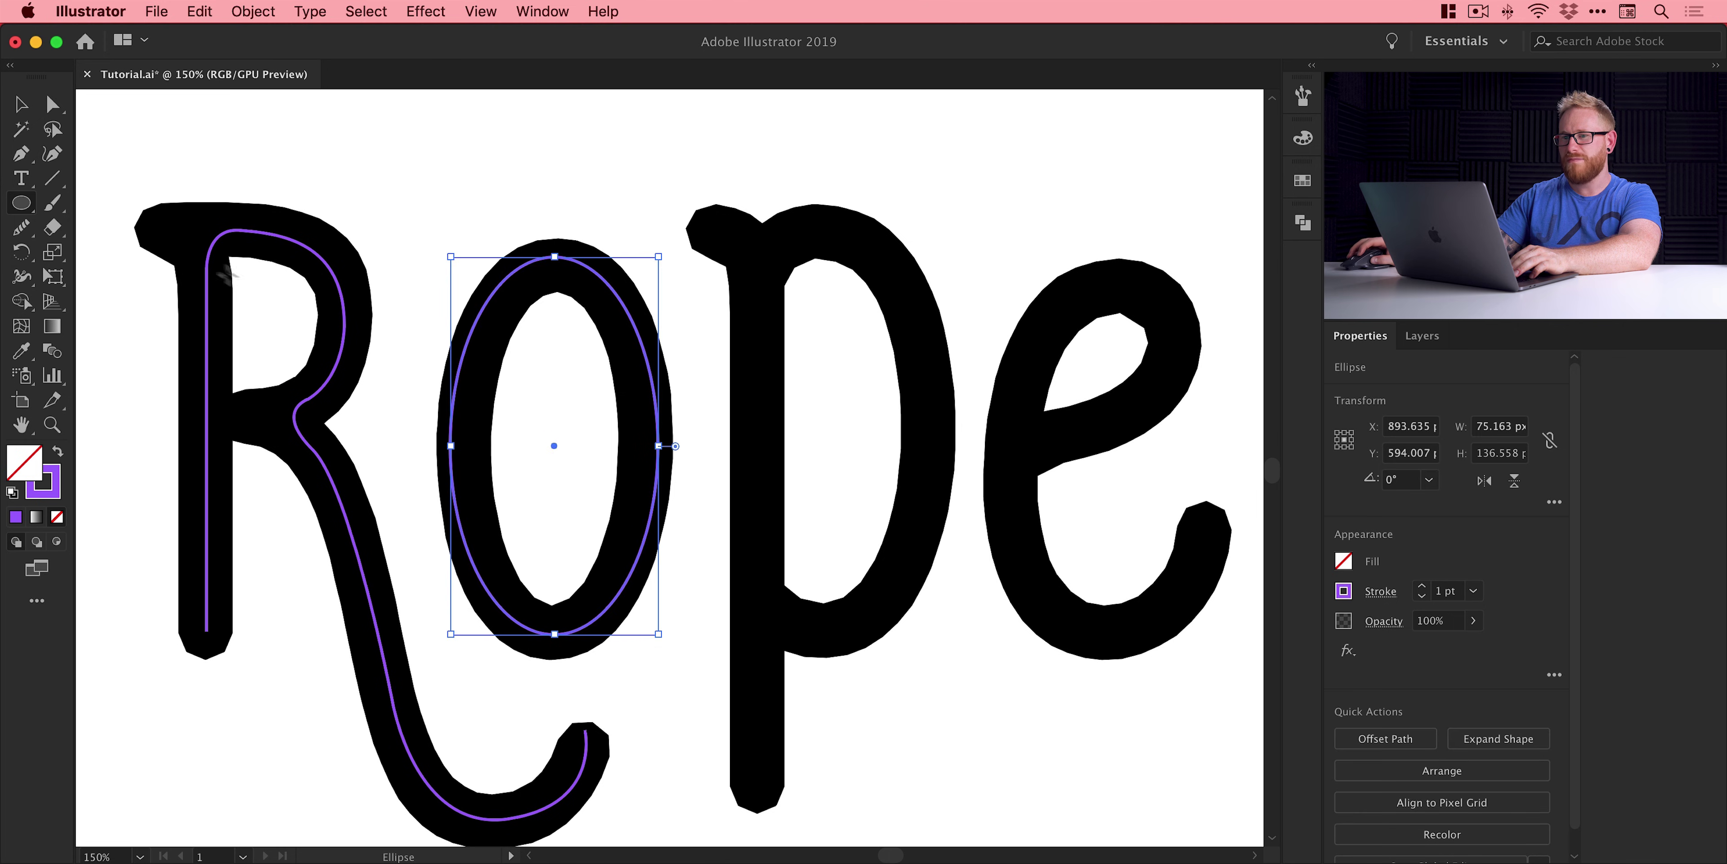
- Start a Pen path at the foot of the p's stem
left_click(16, 156)
left_click(760, 786)
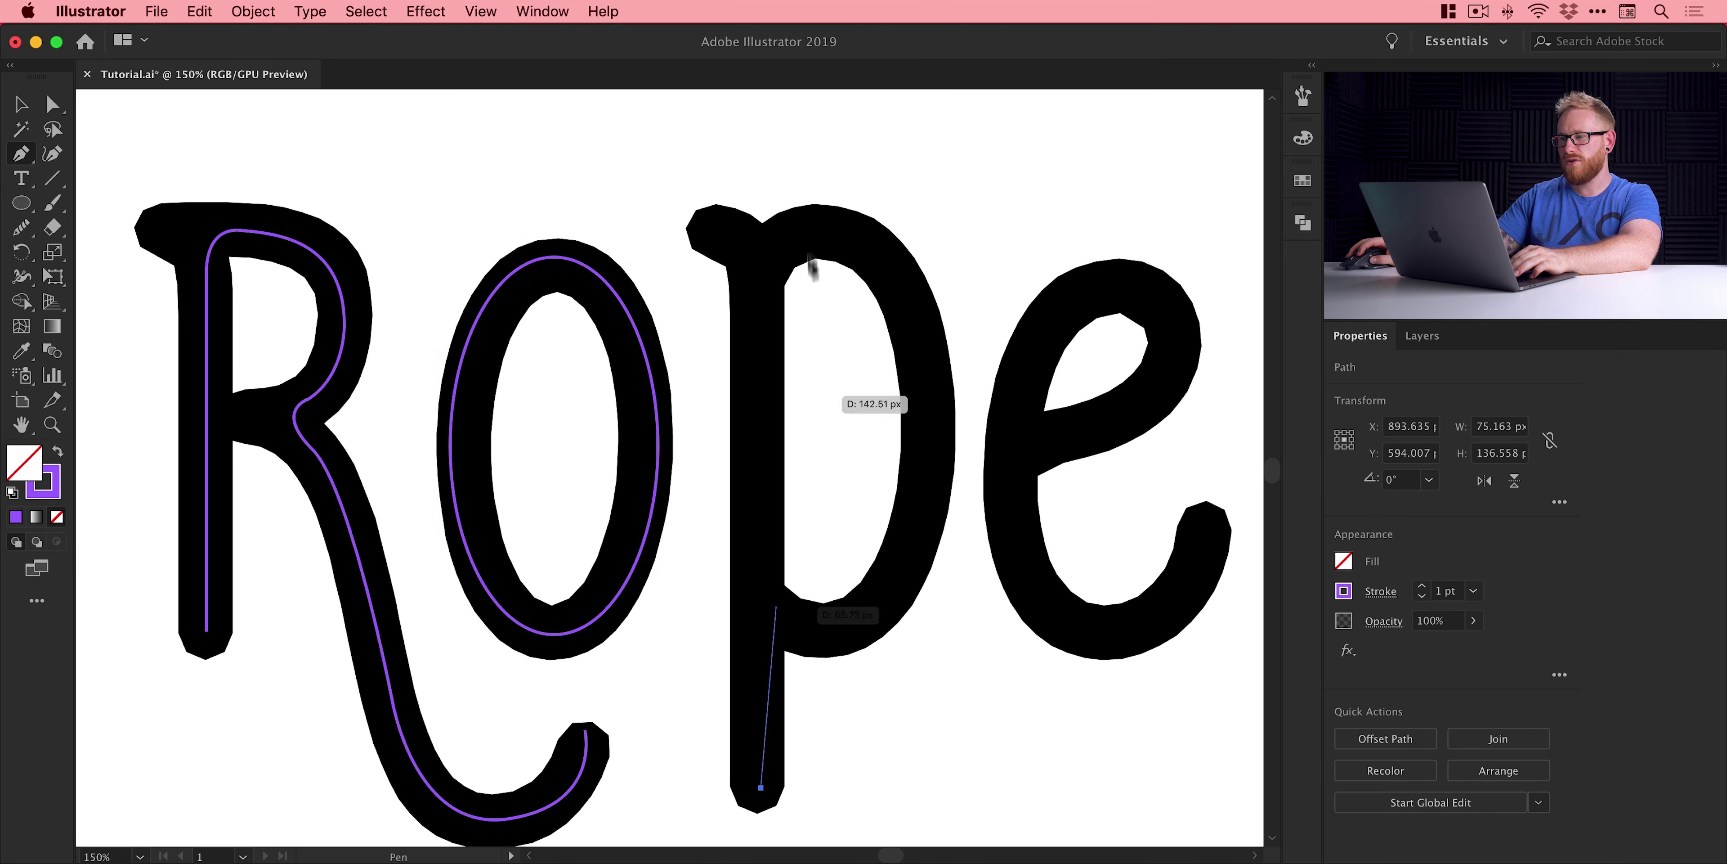
left_click(760, 234)
left_click_drag(880, 256, 906, 289)
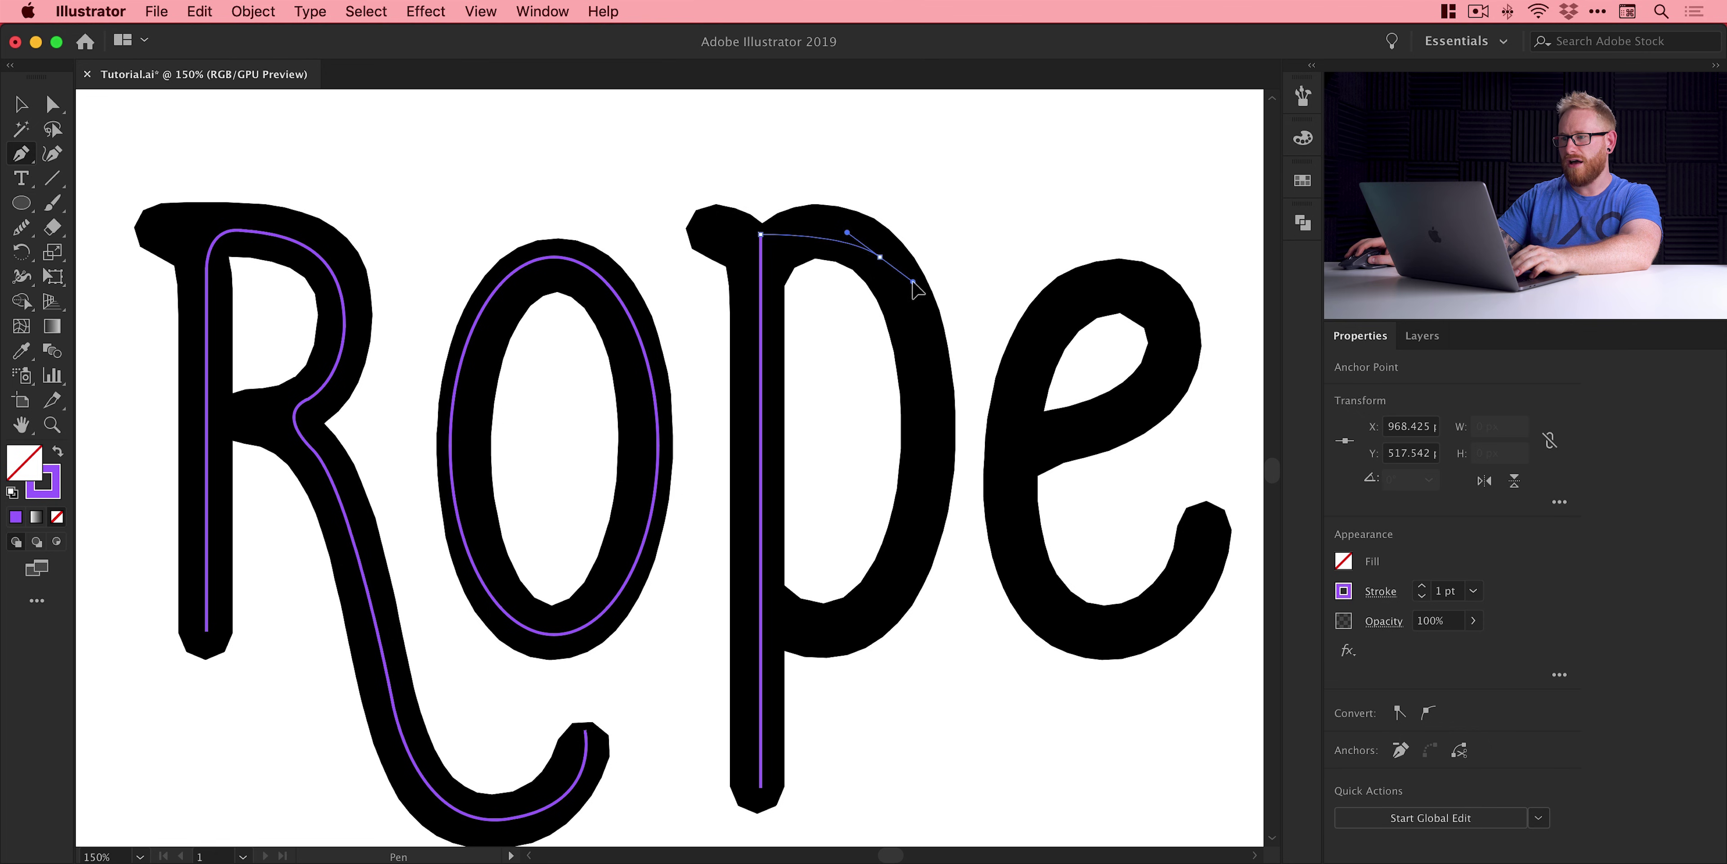
key("ctrl+z")
key("ctrl+z")
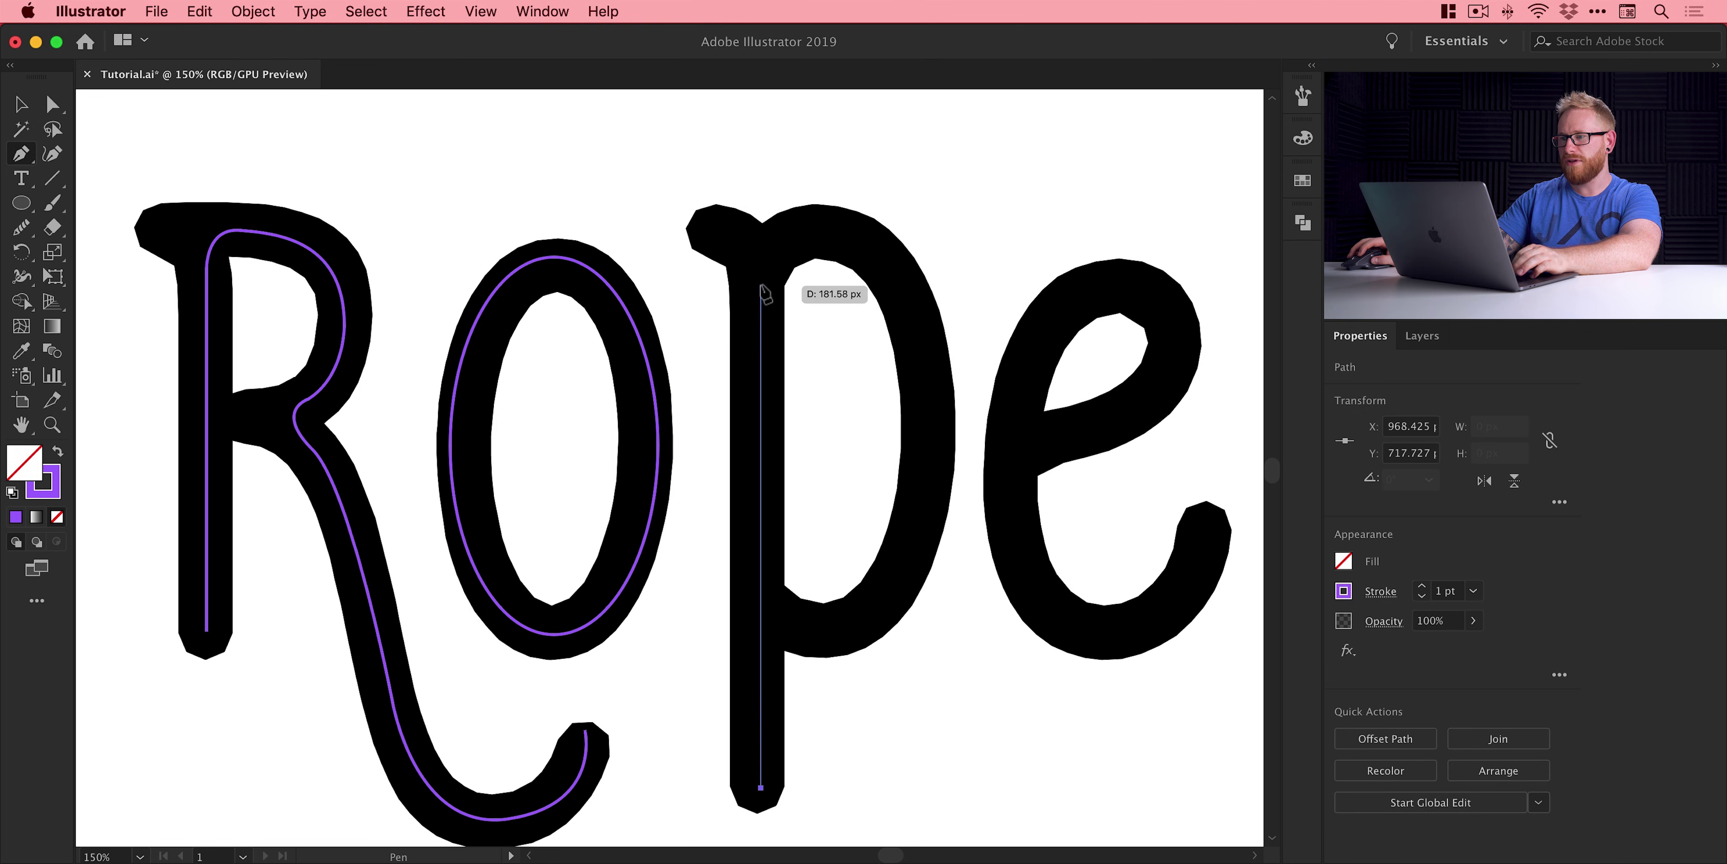
- Continue the p's Pen path up the stem and around the bowl, end it at the bowl's base, and deselect it
left_click(763, 283, "shift")
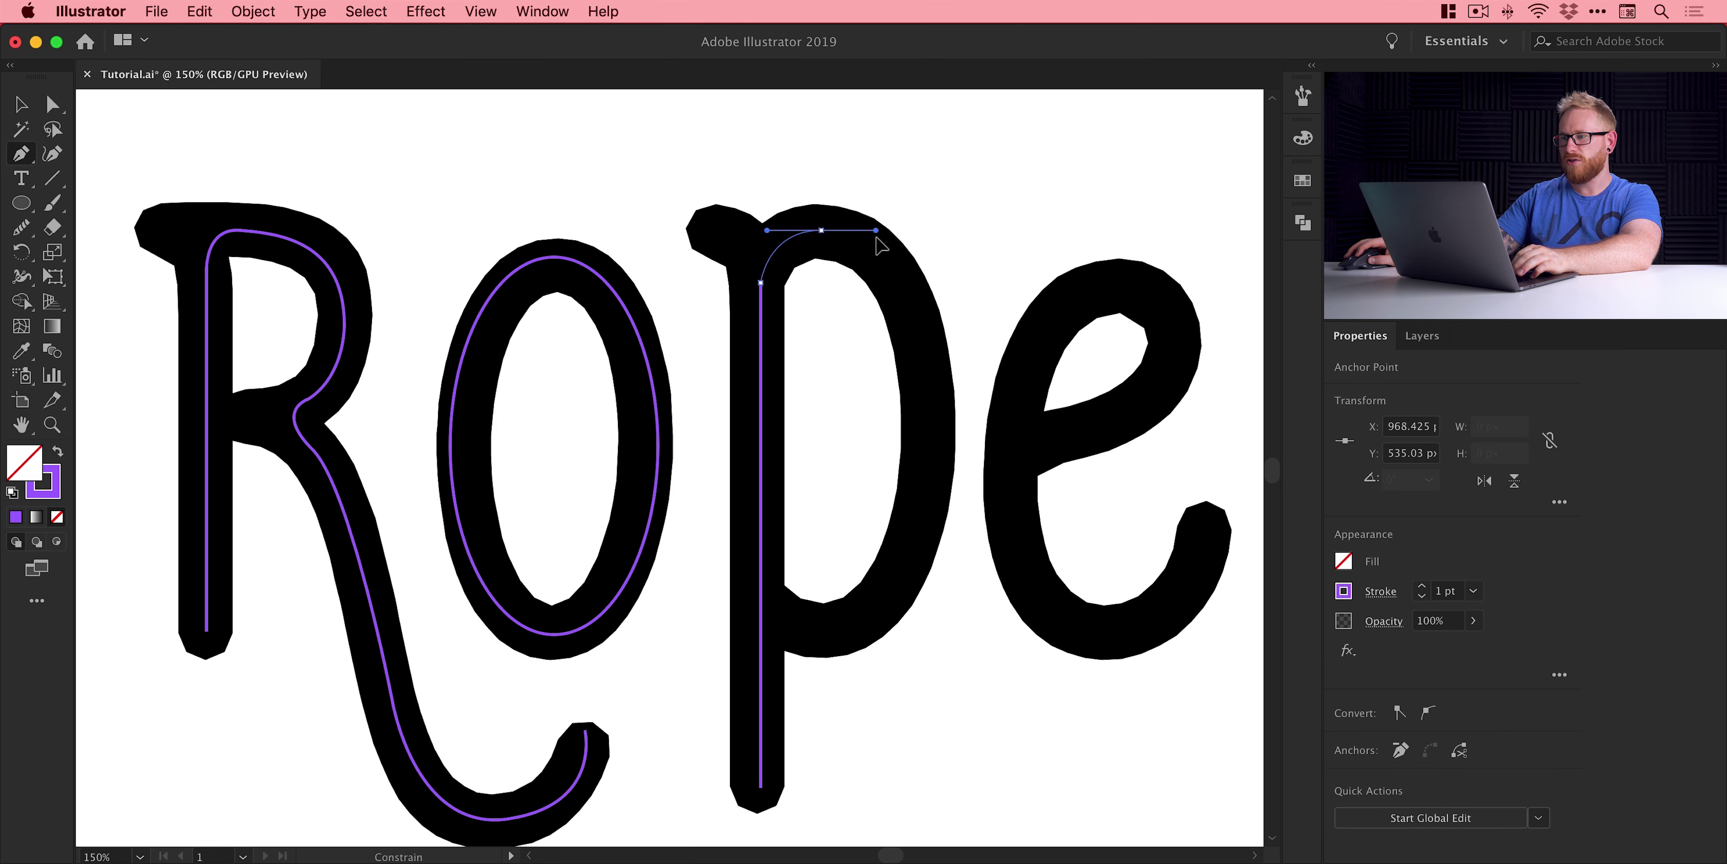
left_click_drag(877, 239, 880, 241)
left_click_drag(928, 420, 927, 530)
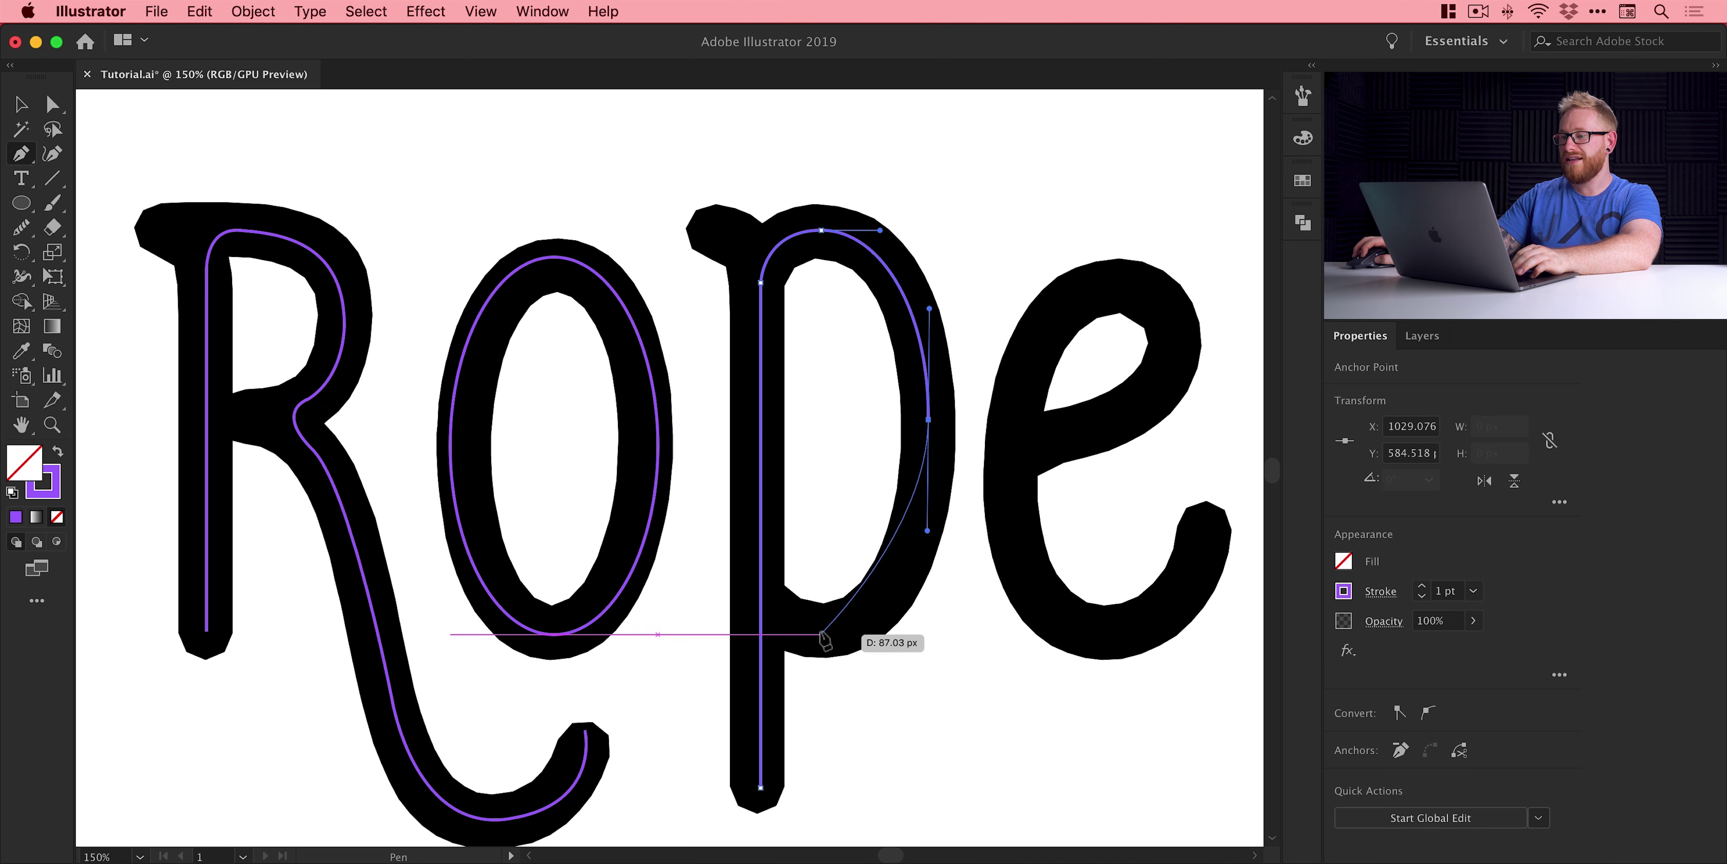
left_click_drag(822, 633, 749, 633)
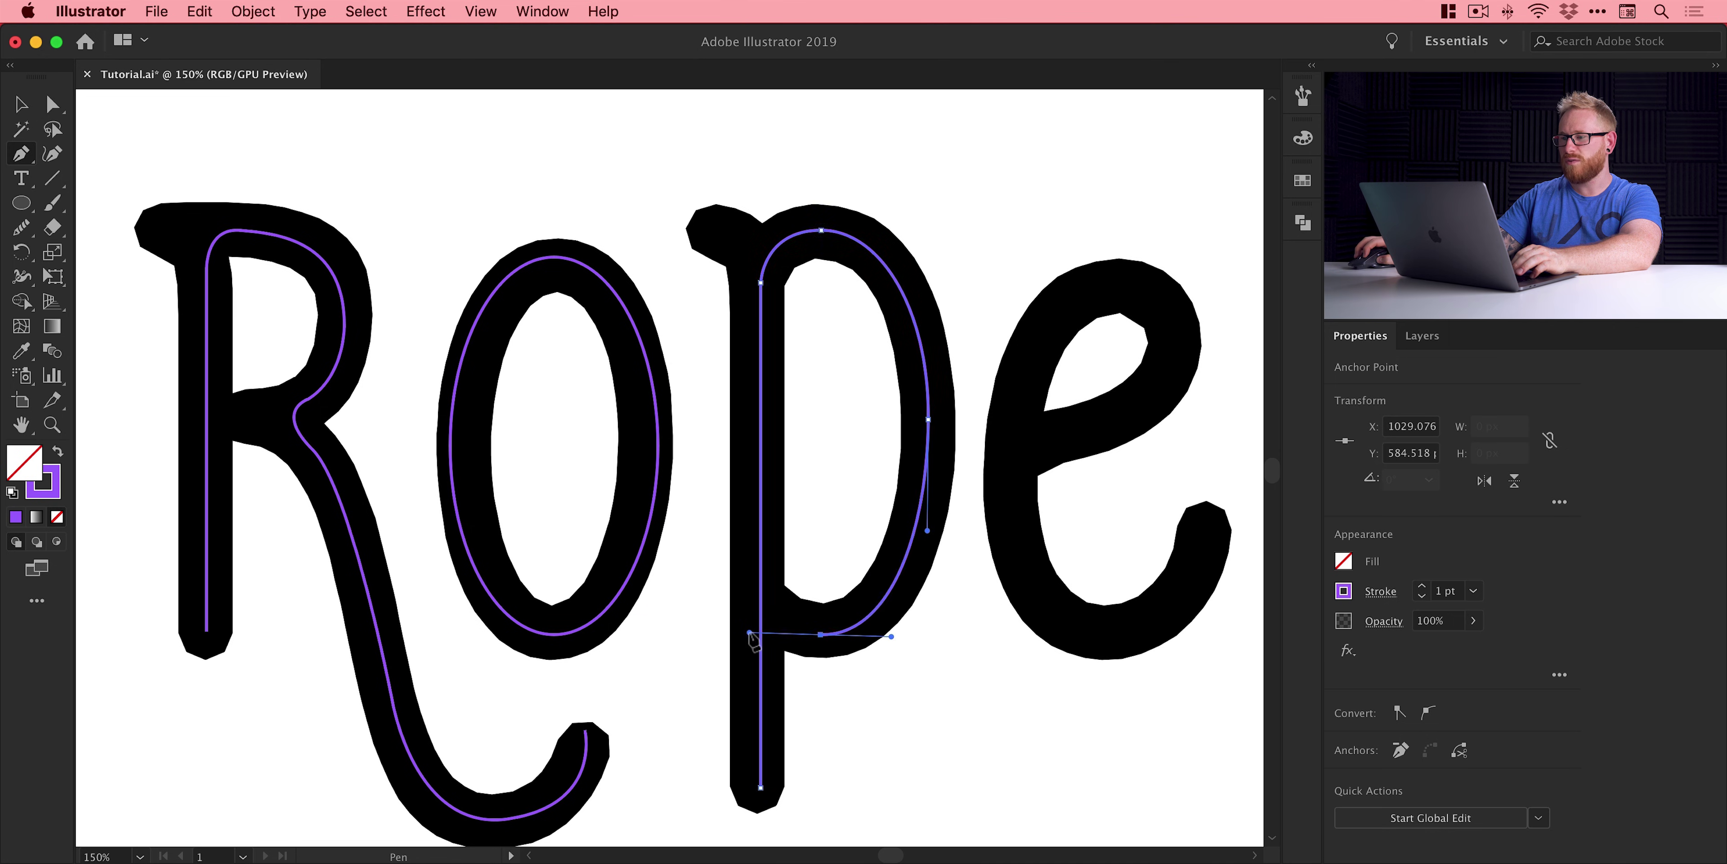
left_click(760, 632)
key("super+z")
key("v")
left_click(856, 672)
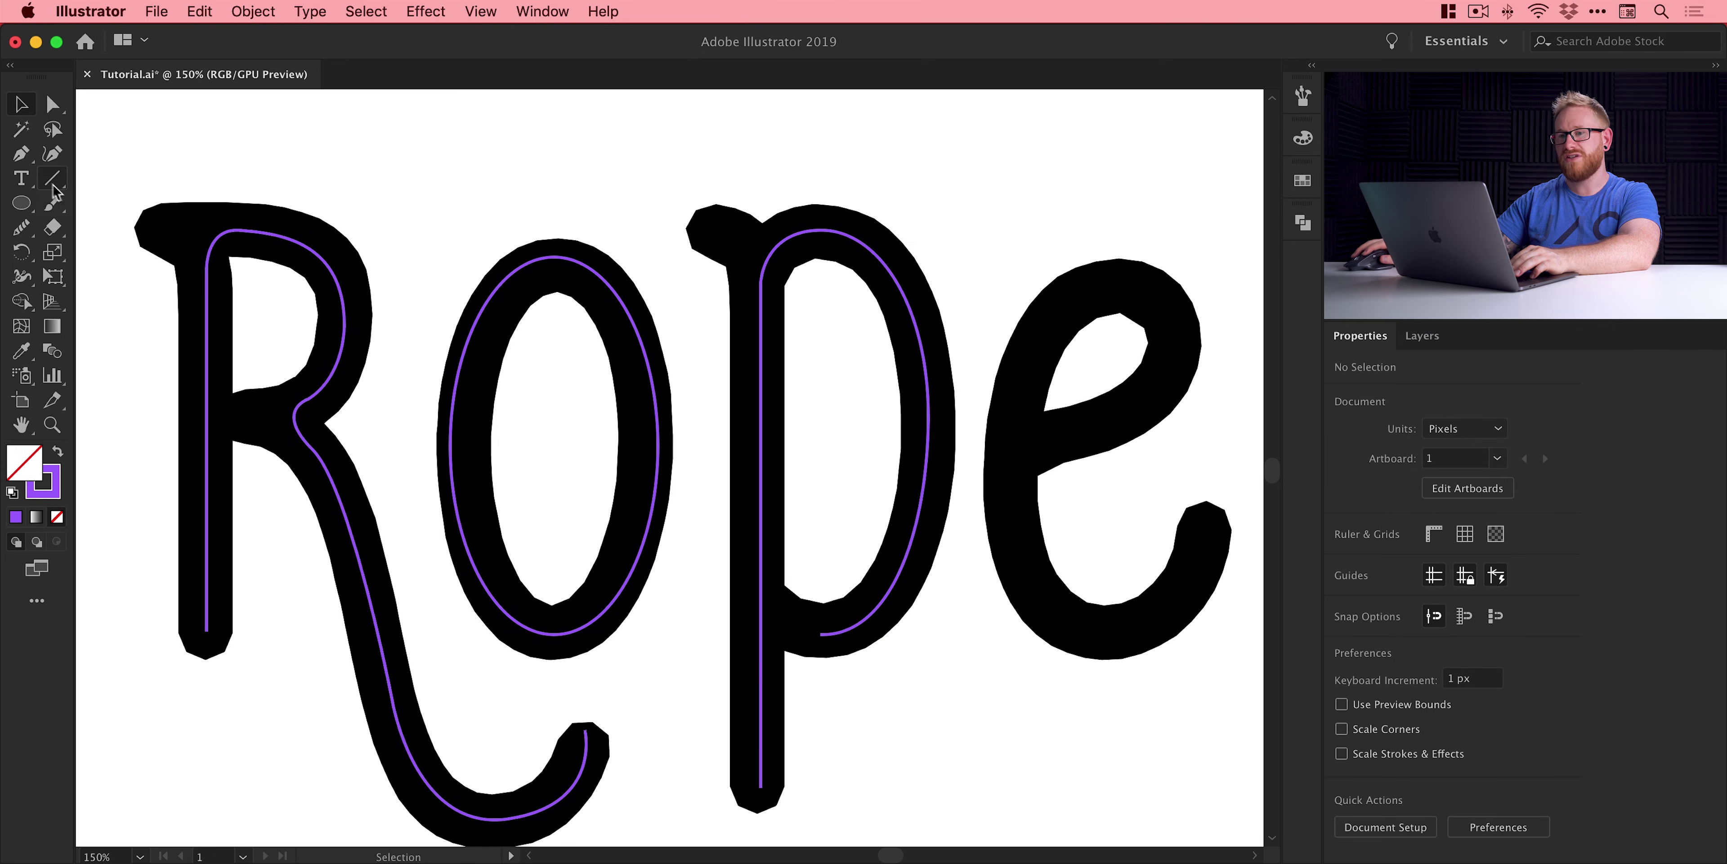
- Draw a Pen path along the middle of the e from its lower tip around the loop to the crossbar's inner end, and deselect it
left_click(22, 157)
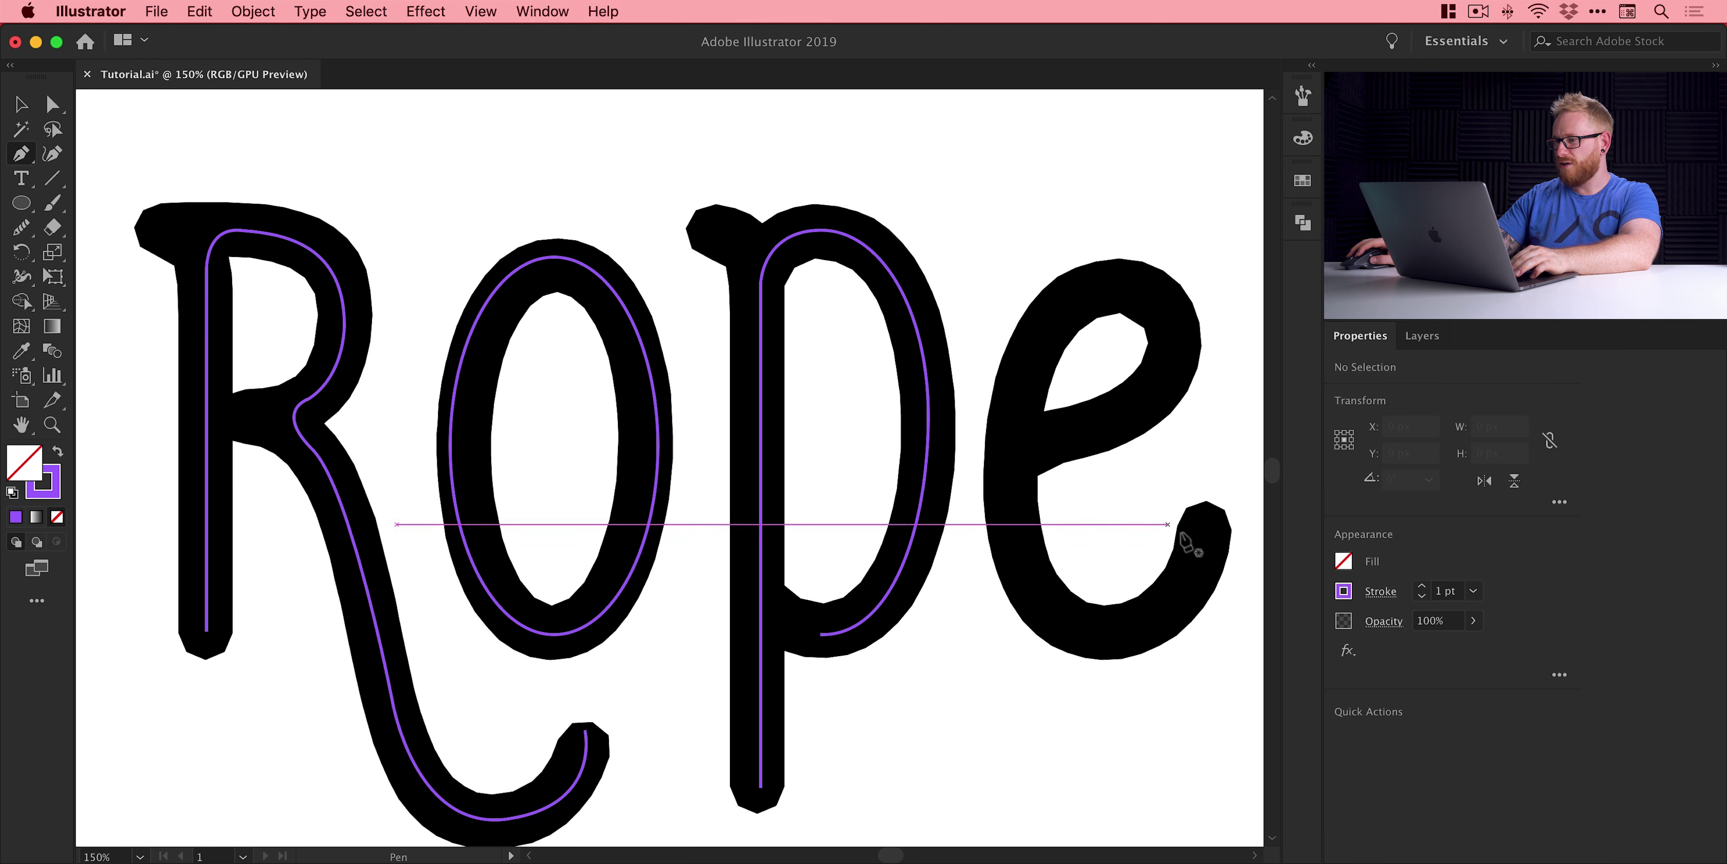
left_click(1207, 525)
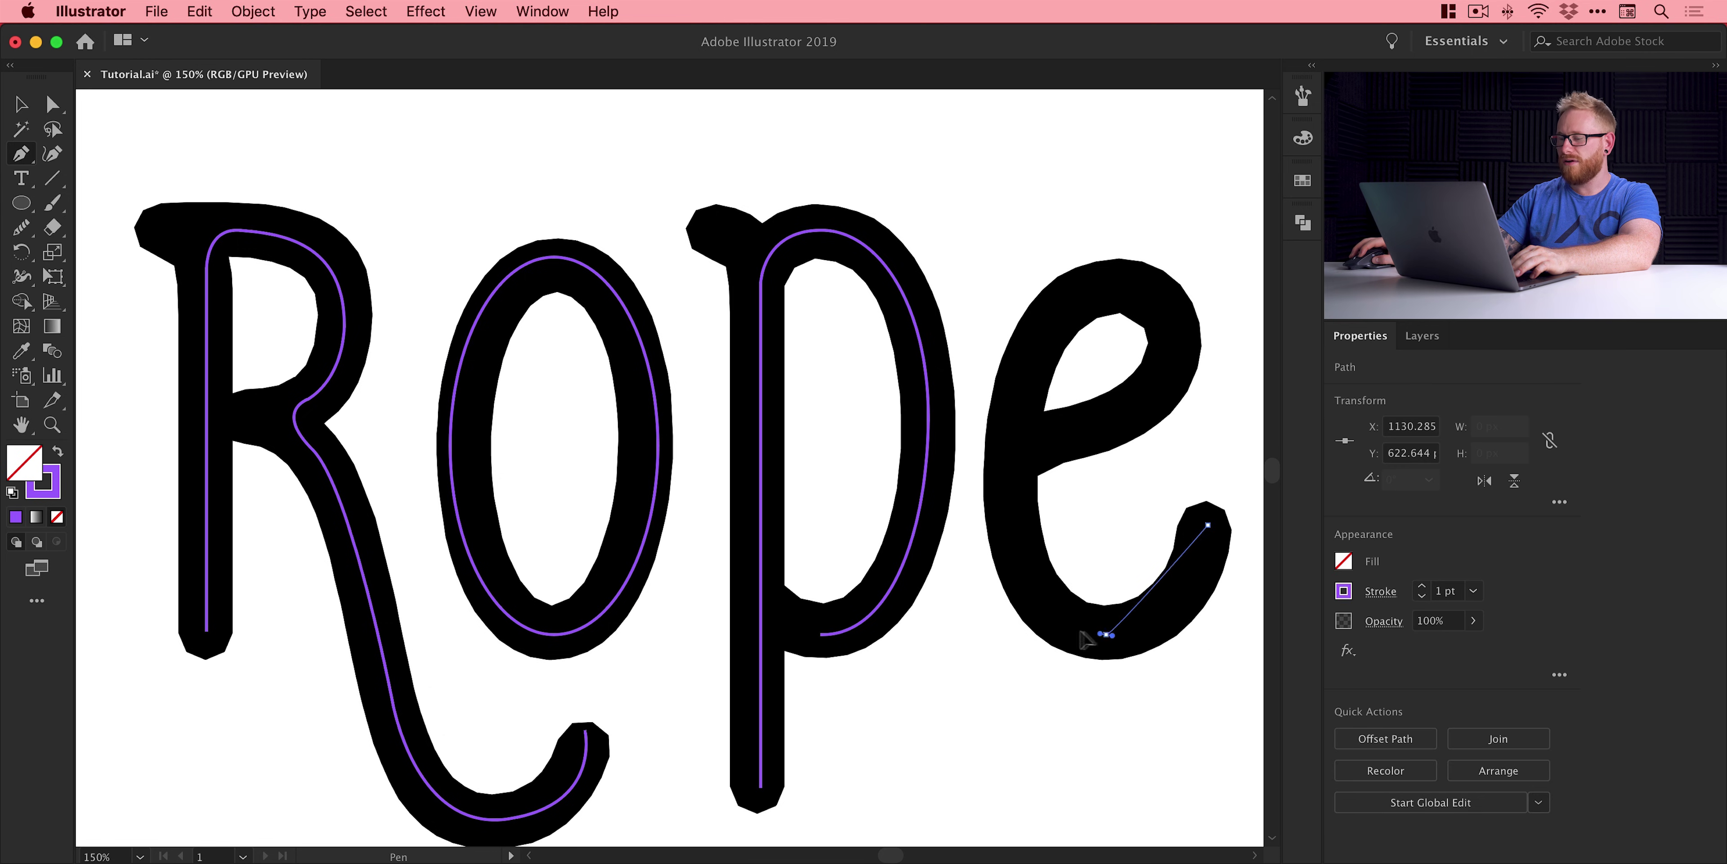
left_click_drag(1107, 634, 1029, 641)
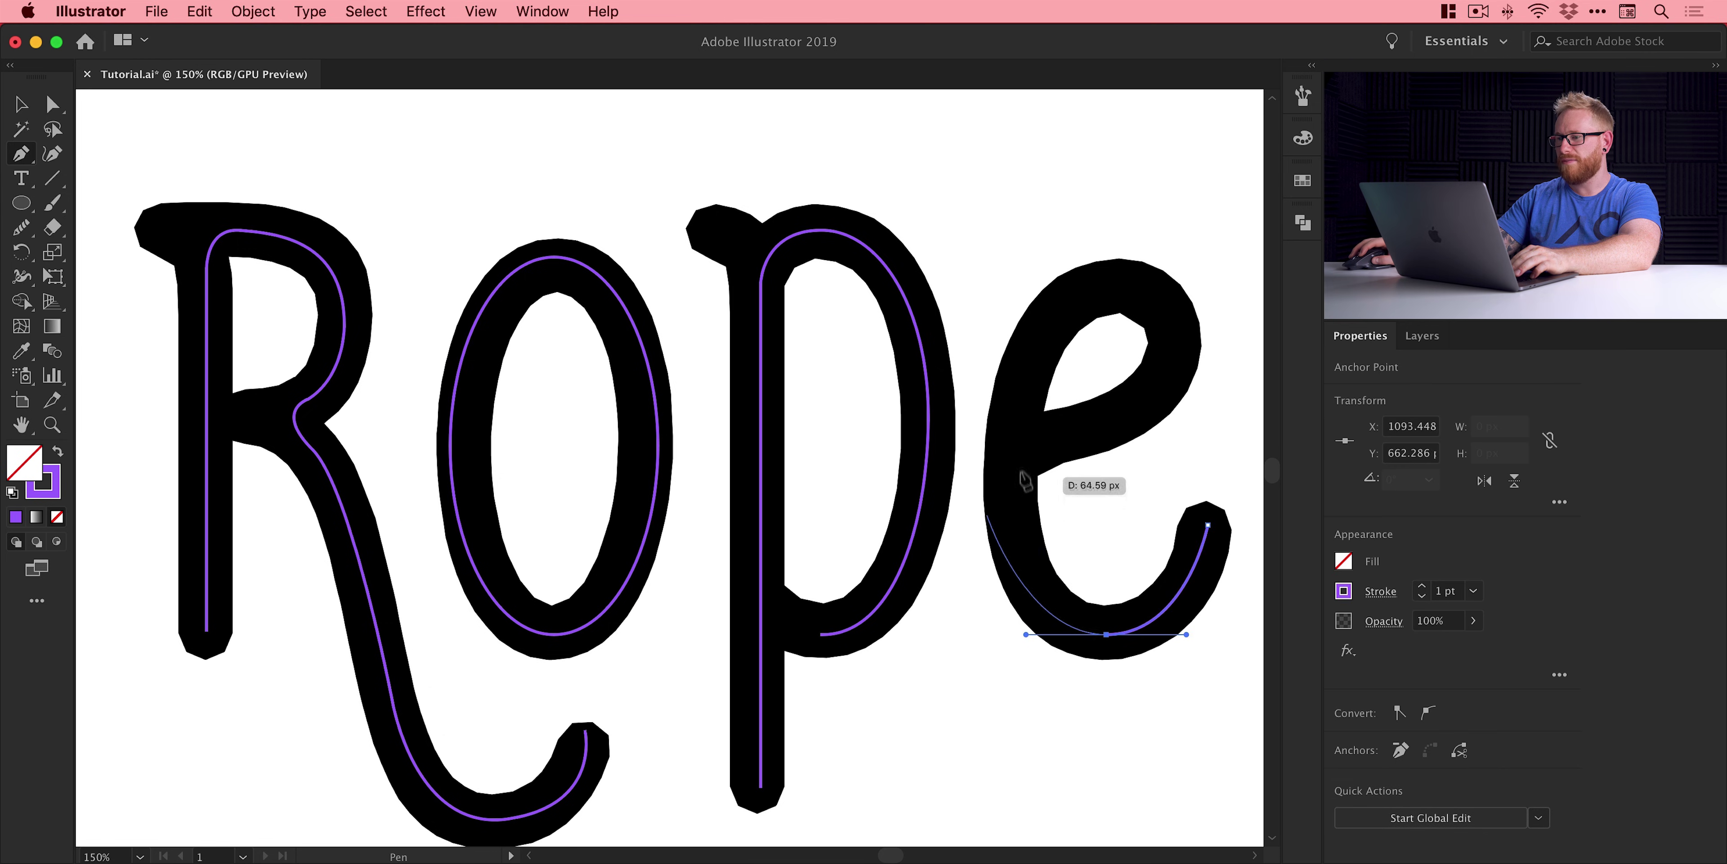
left_click_drag(1010, 454, 1024, 388)
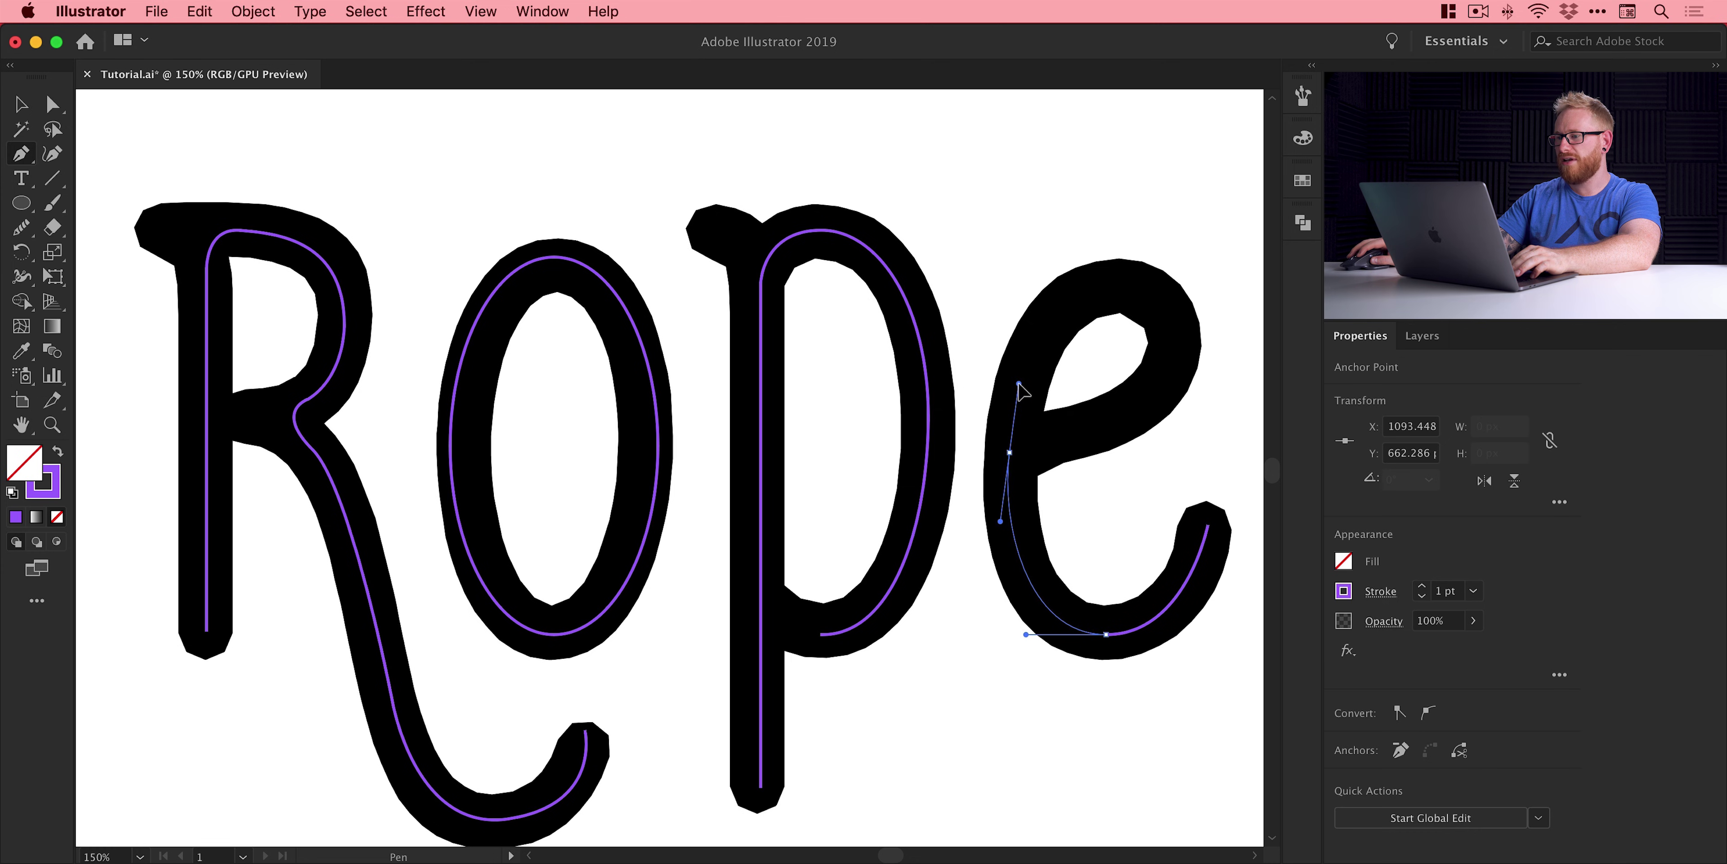
left_click_drag(1115, 284, 1186, 286)
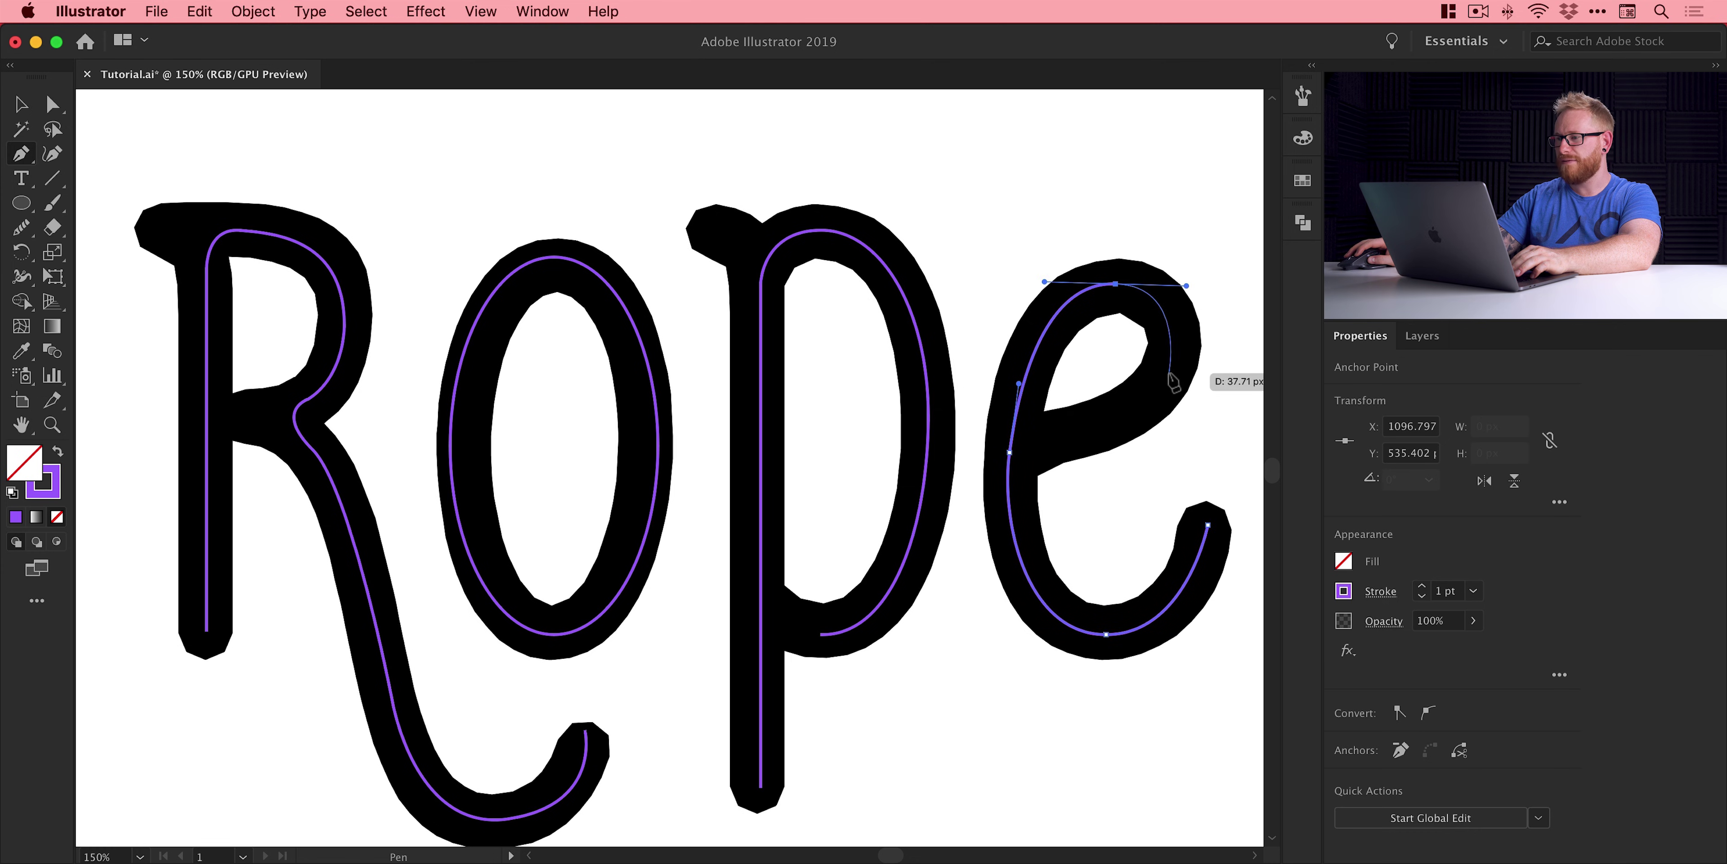
left_click_drag(1163, 388, 1164, 386)
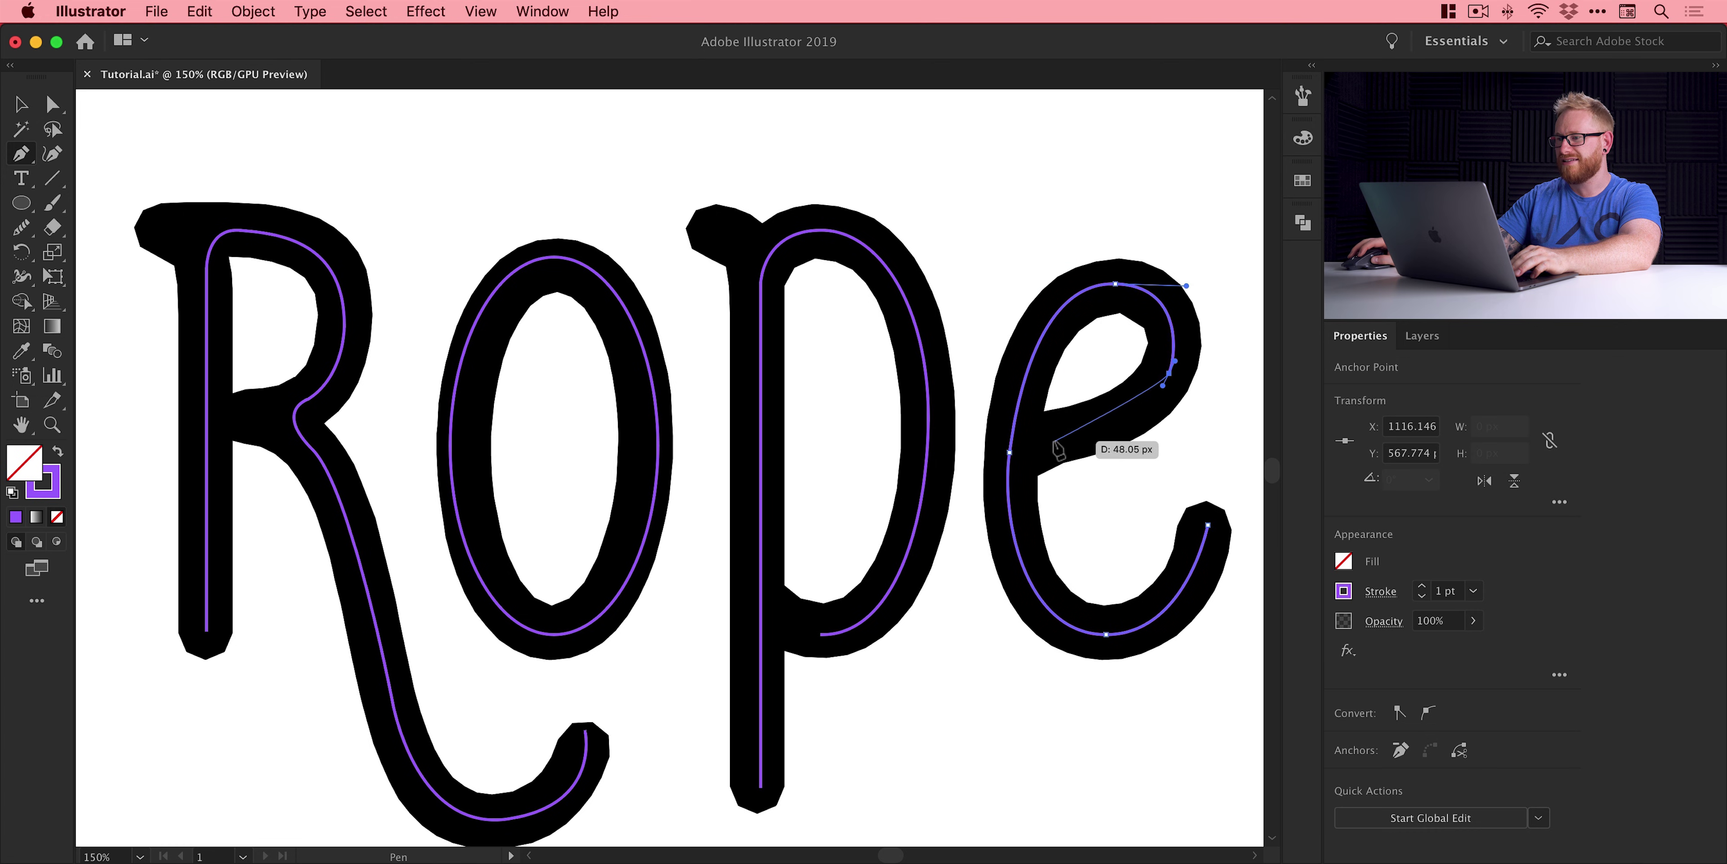
left_click_drag(1048, 446, 971, 457)
key("v")
left_click(1061, 200)
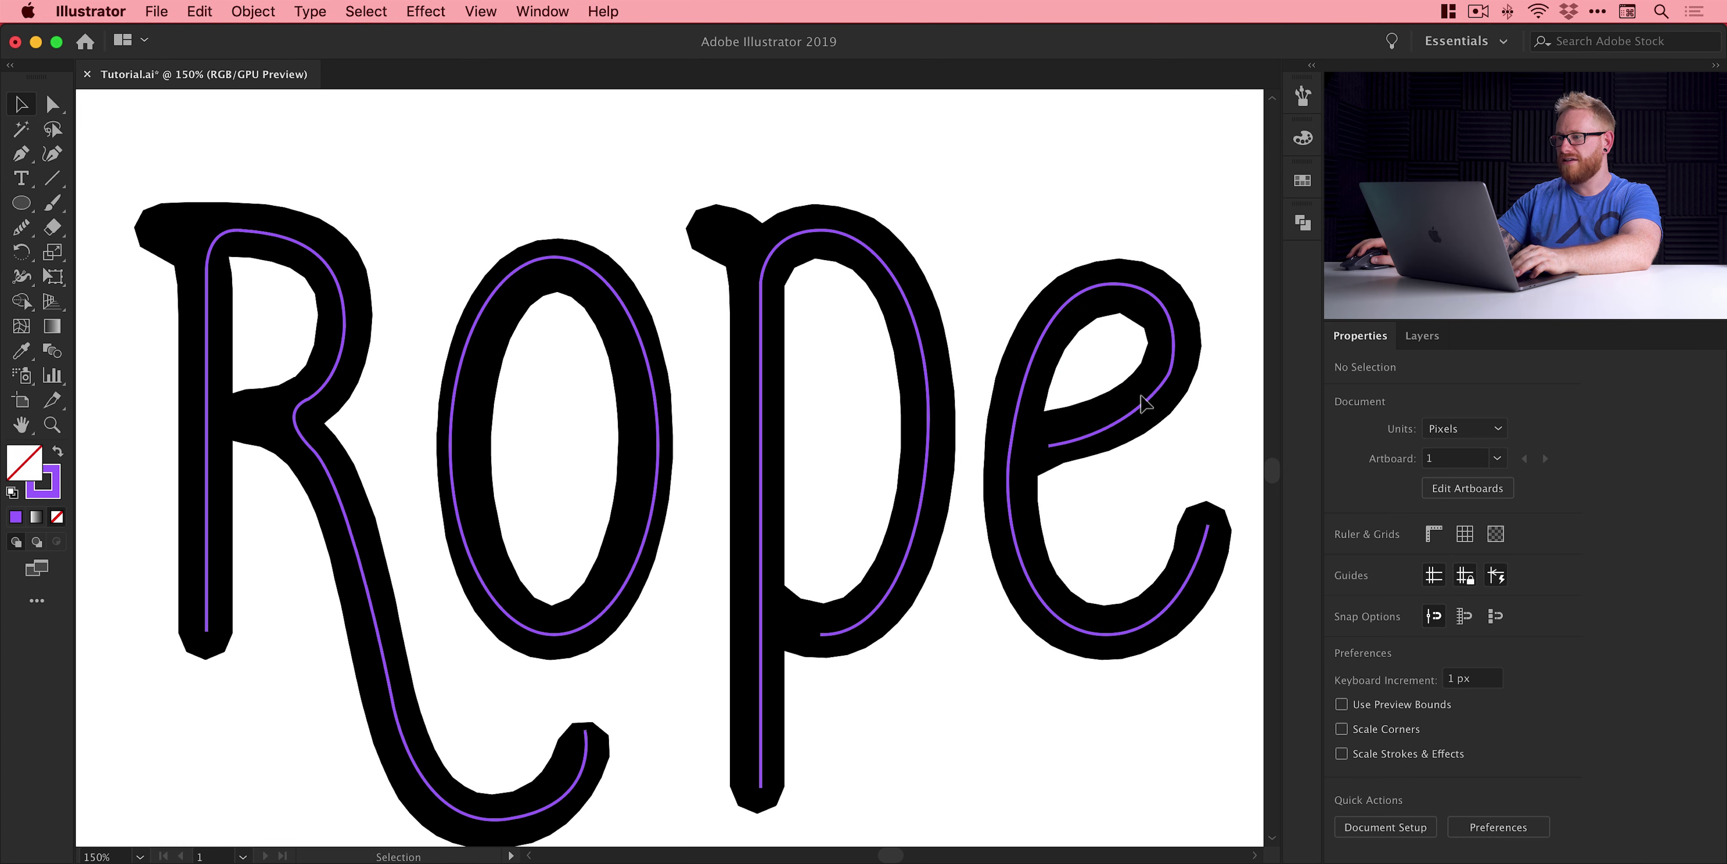
- Try to smooth the kink in the e's loop by moving the direction handle of the crossbar's end anchor
key("z")
left_click_drag(1142, 402, 1261, 402)
key("space")
left_click_drag(1130, 482, 842, 563)
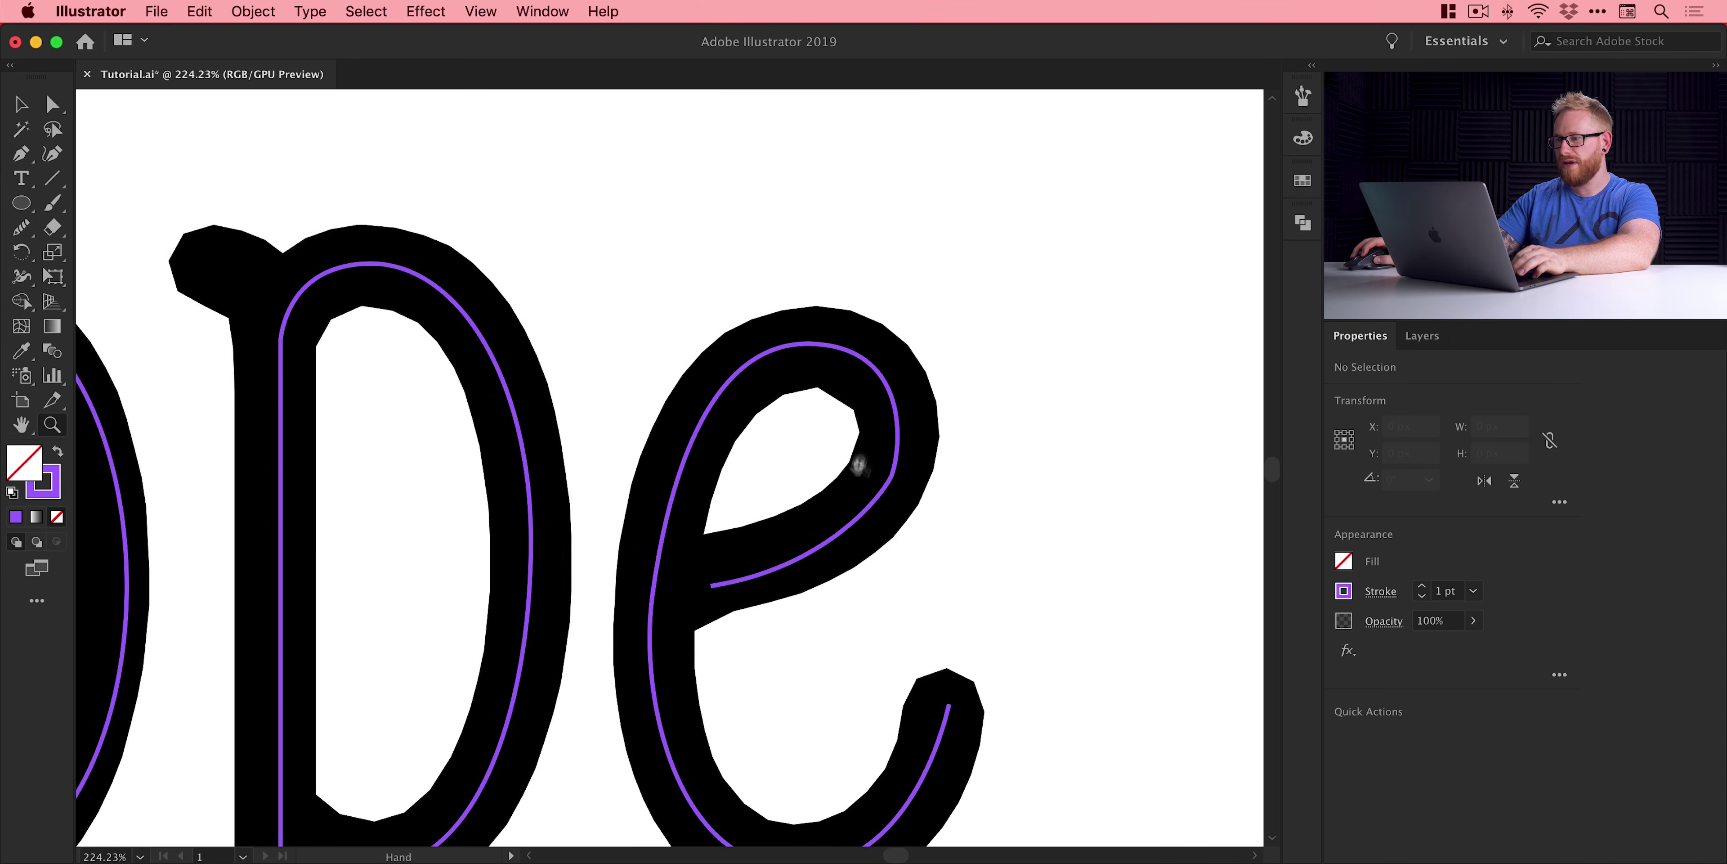
left_click_drag(859, 460, 1097, 678)
left_click(52, 104)
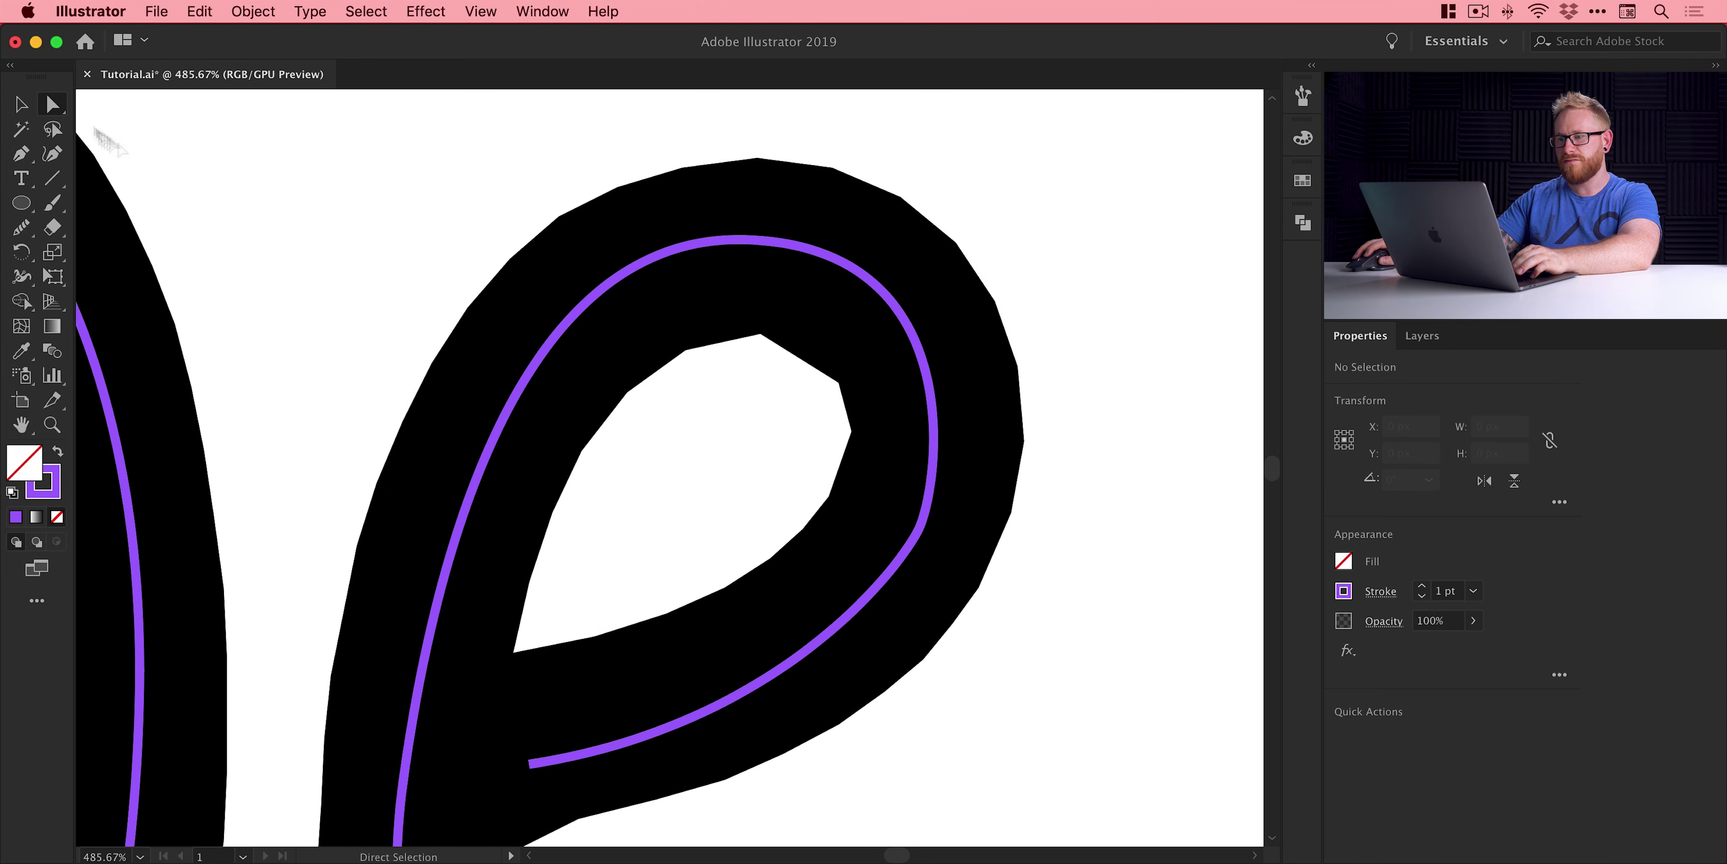
left_click(882, 590)
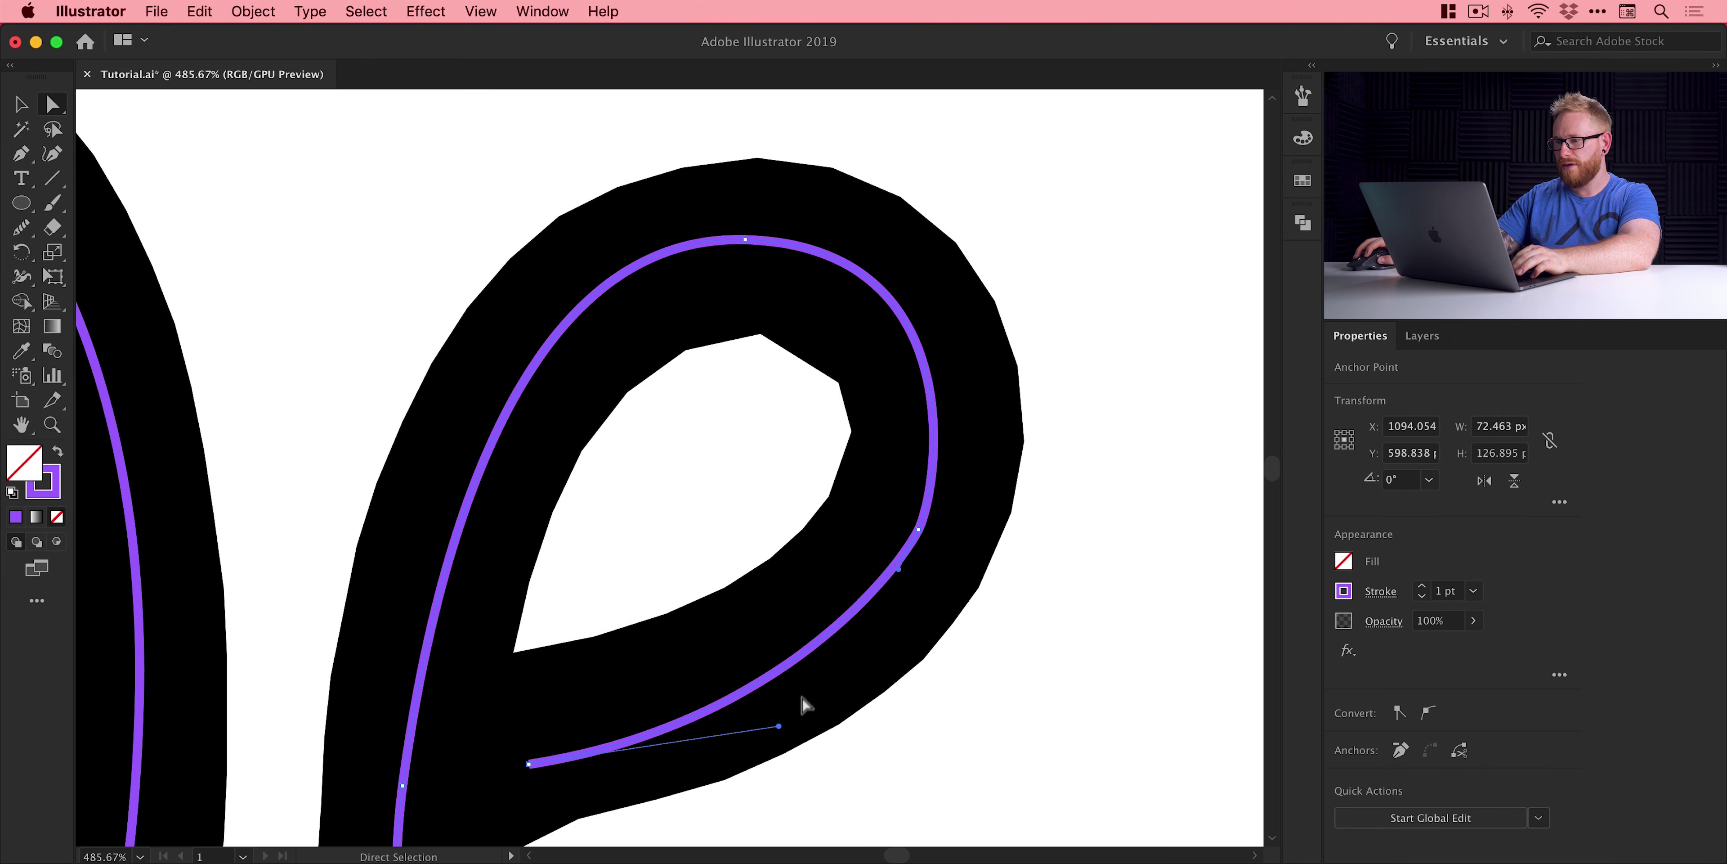
left_click_drag(779, 726, 916, 665)
key("super+z")
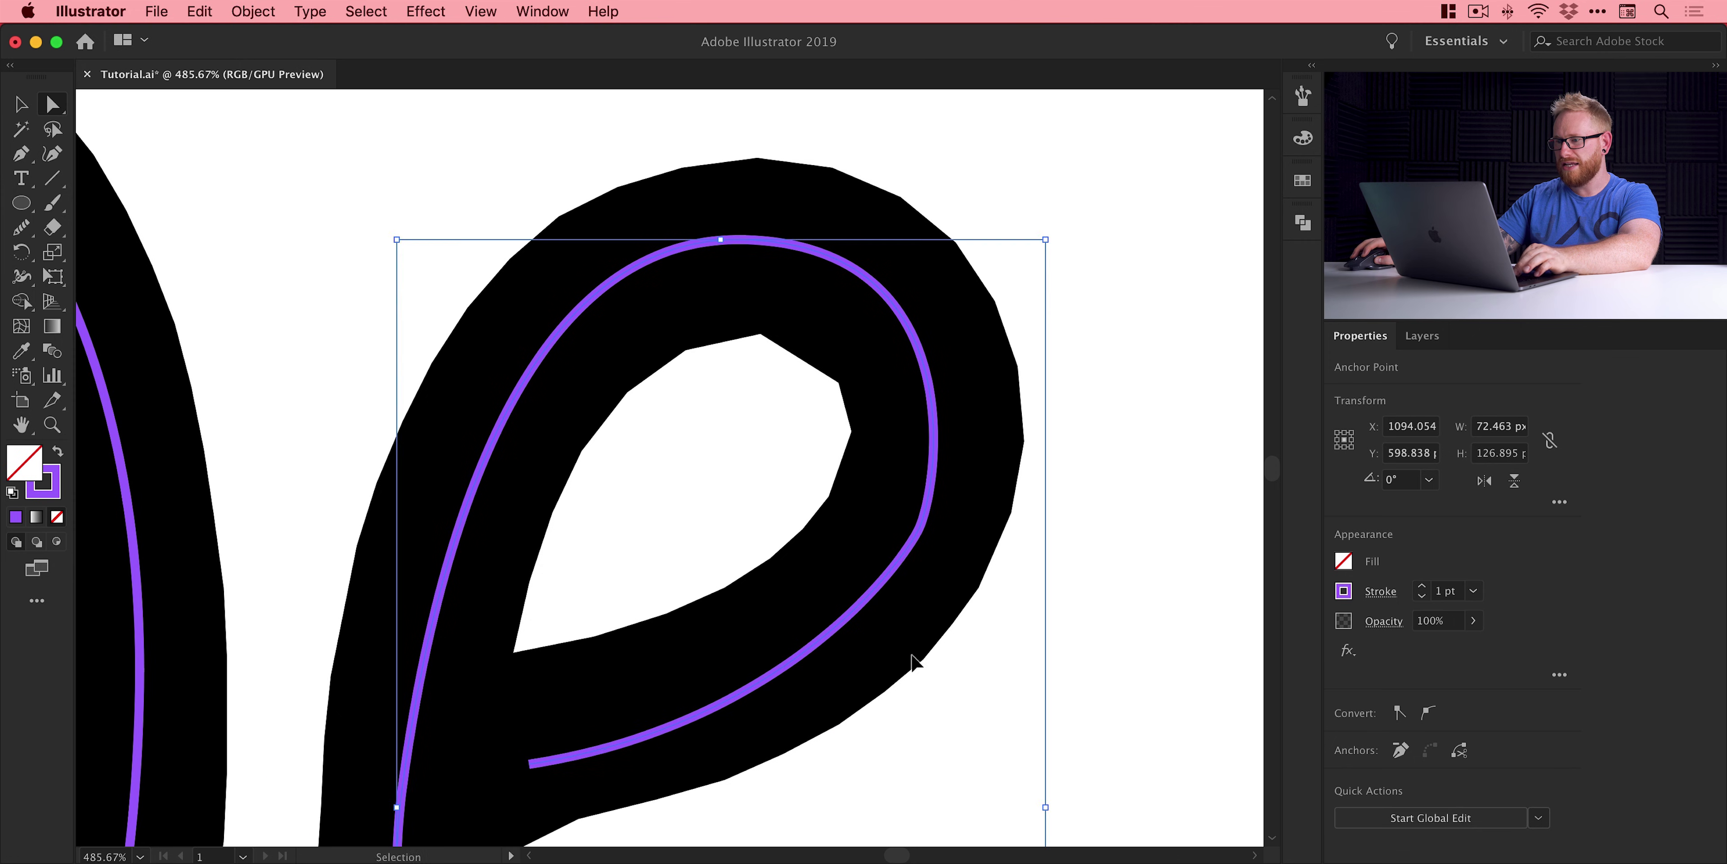
key("super+shift+a")
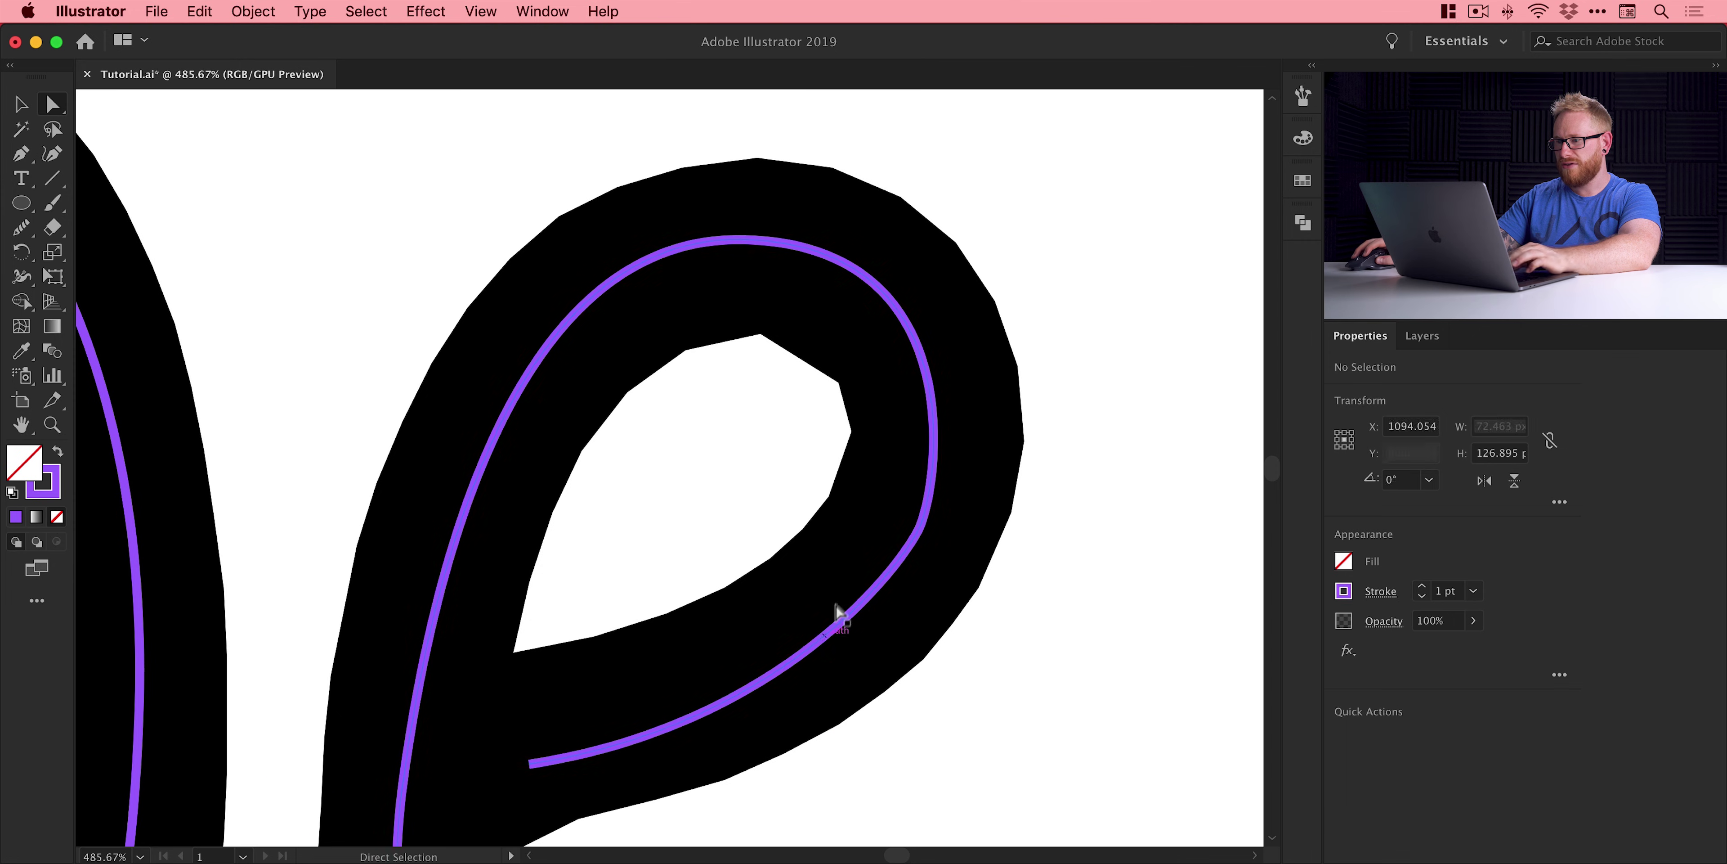
- Smooth the kink at the lower right of the e's loop with the Smooth tool and deselect the path
key("v")
left_click(880, 586)
left_click(25, 230)
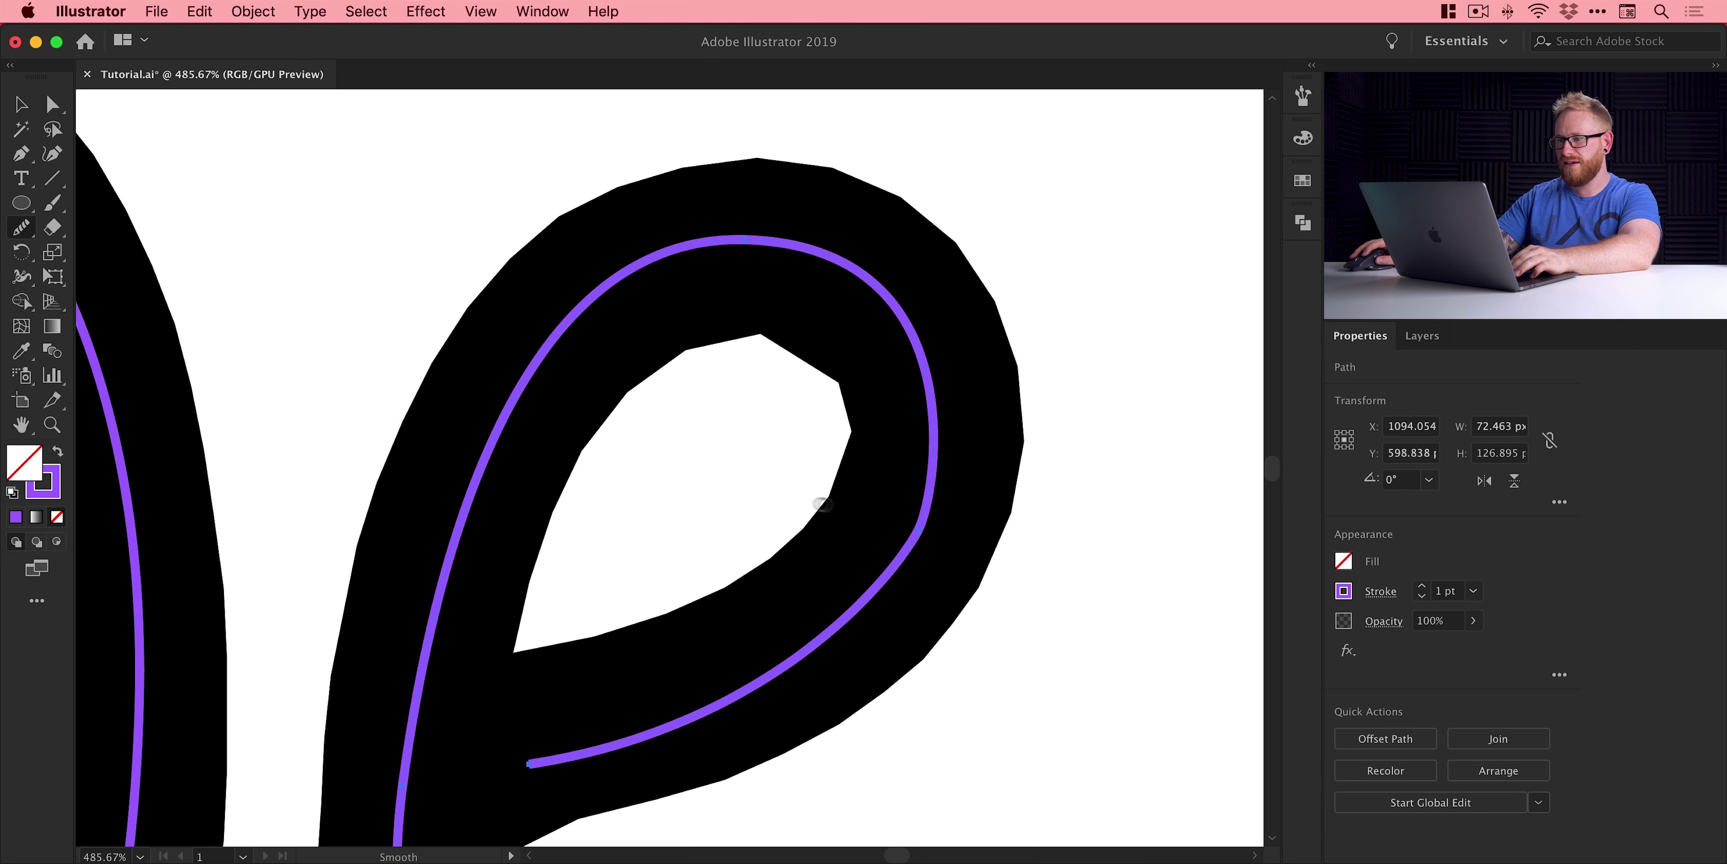
key("v")
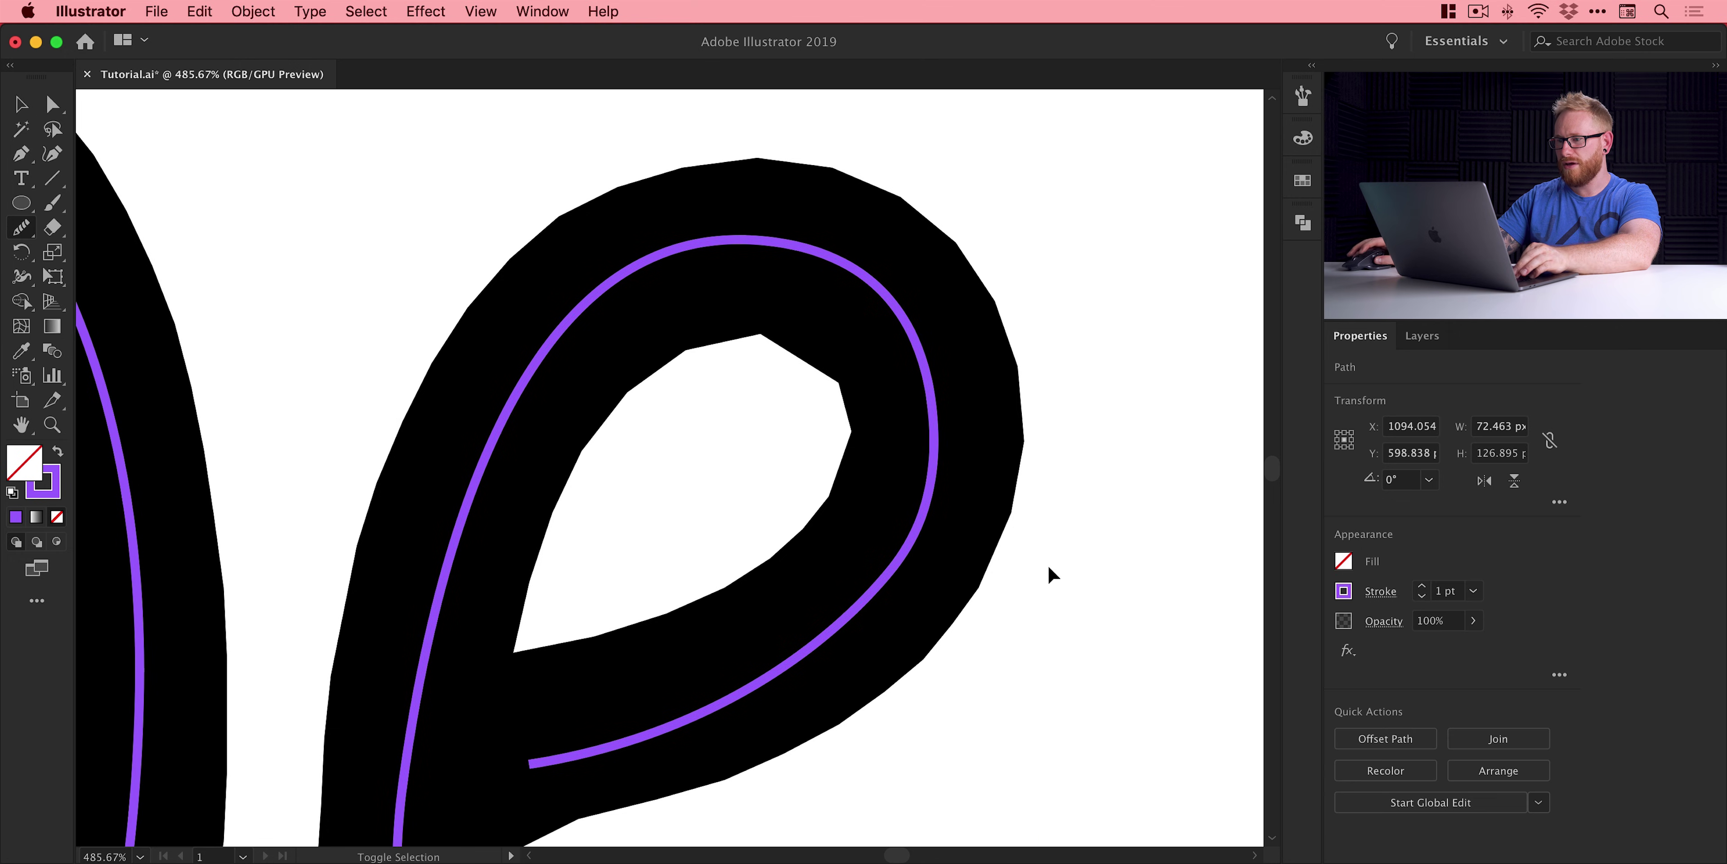
left_click(1050, 570)
- Unlock the black "Rope" text and delete it, keeping only the traced paths
key("super+1")
key("space")
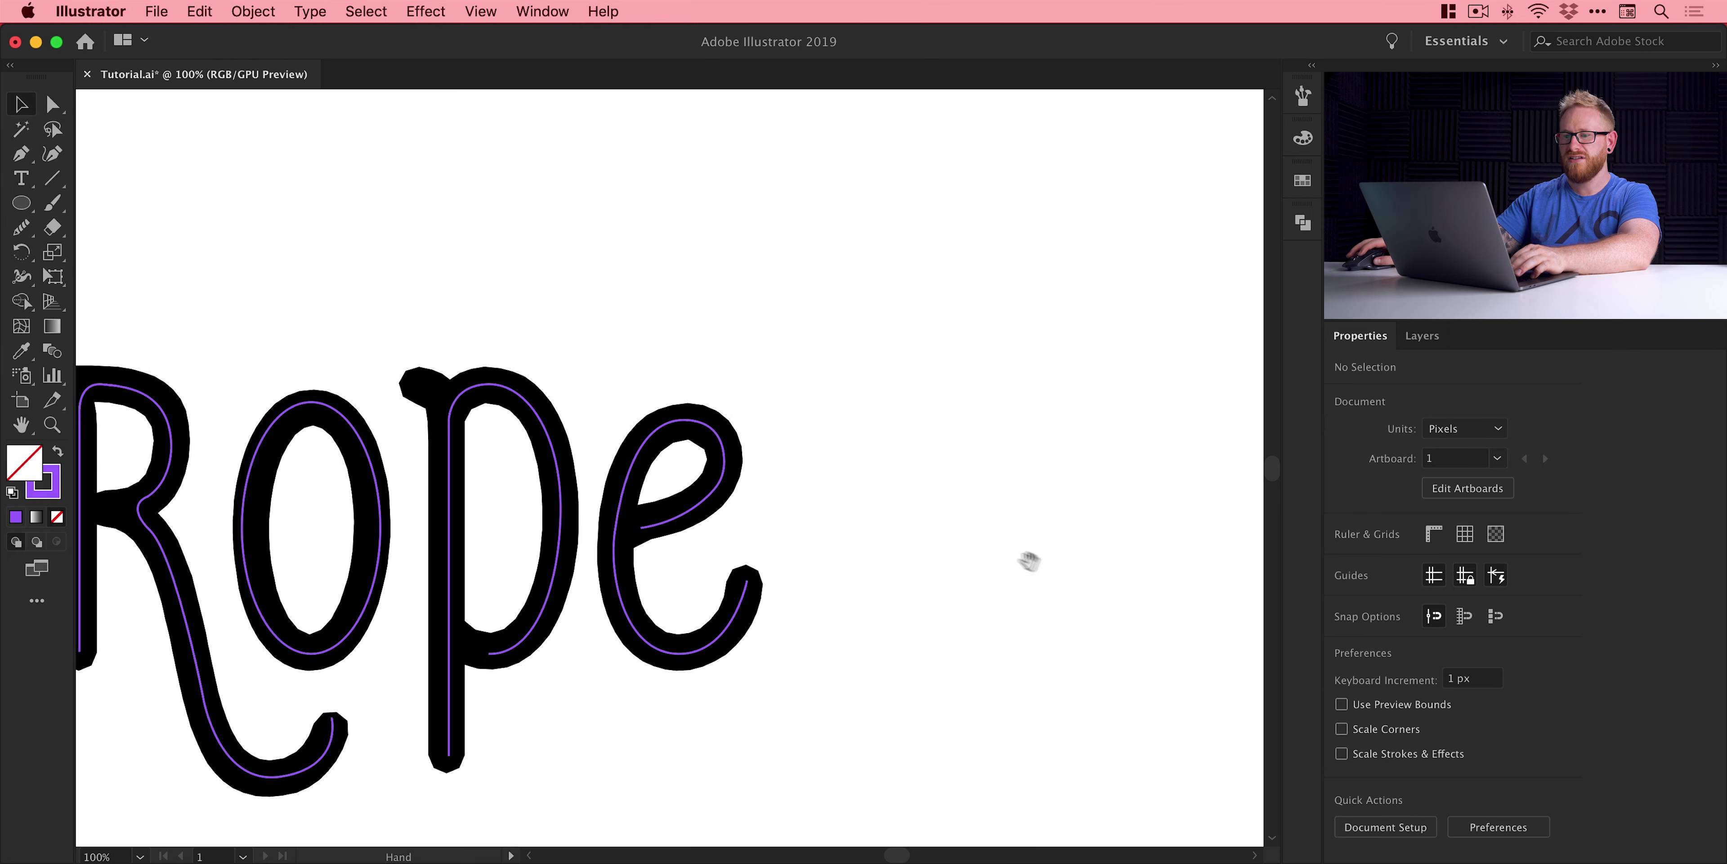
left_click_drag(629, 497, 836, 441)
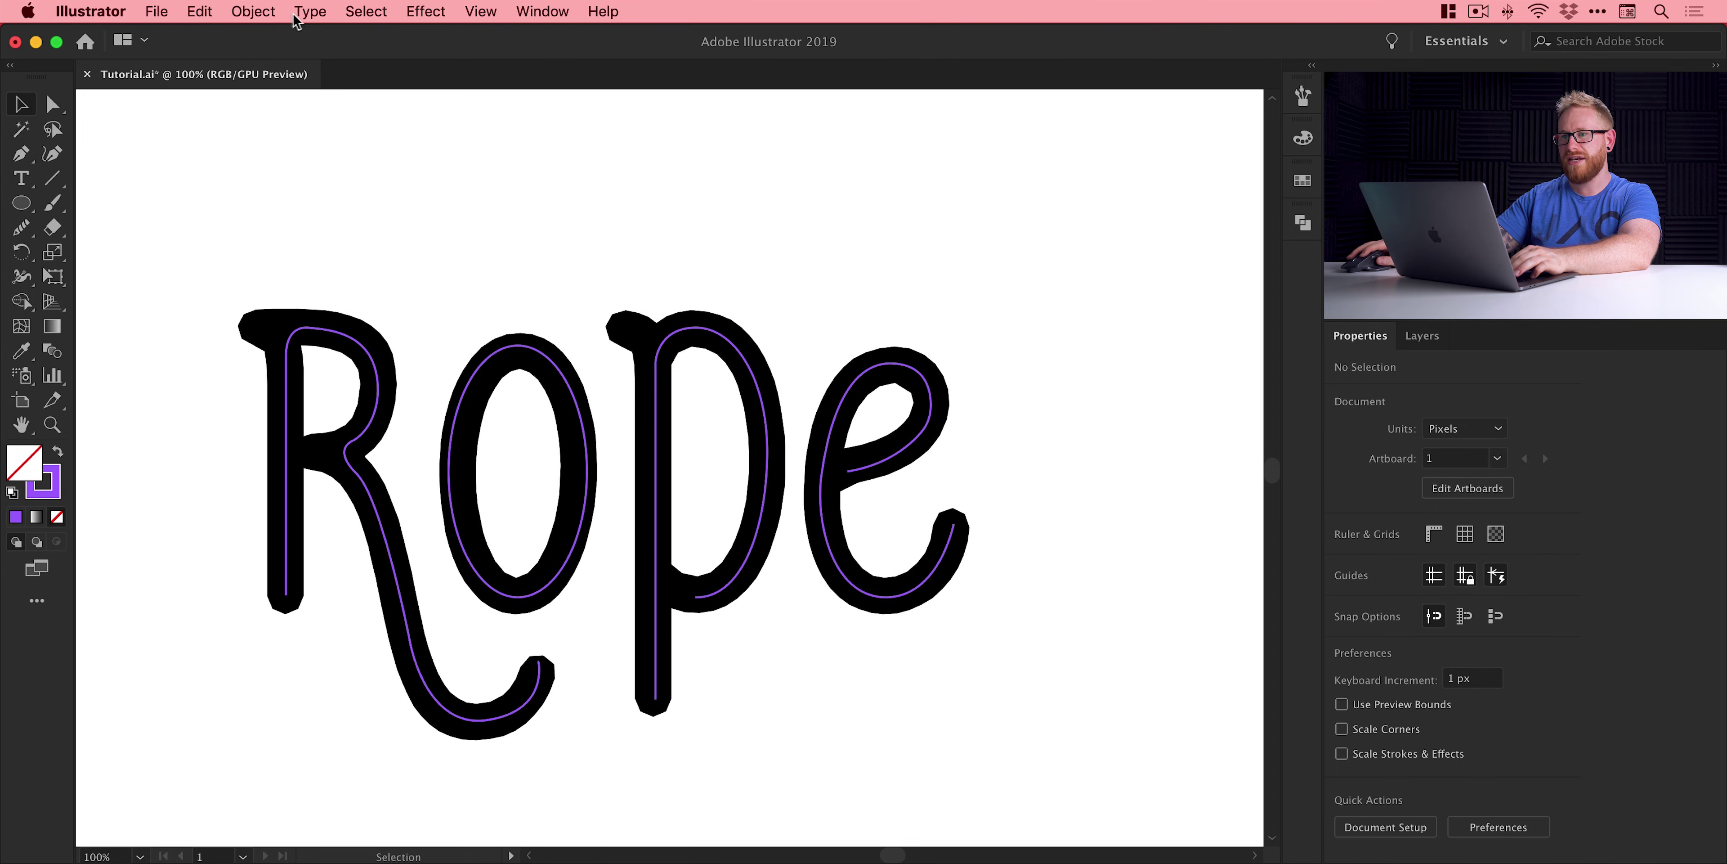
left_click(272, 12)
left_click(281, 149)
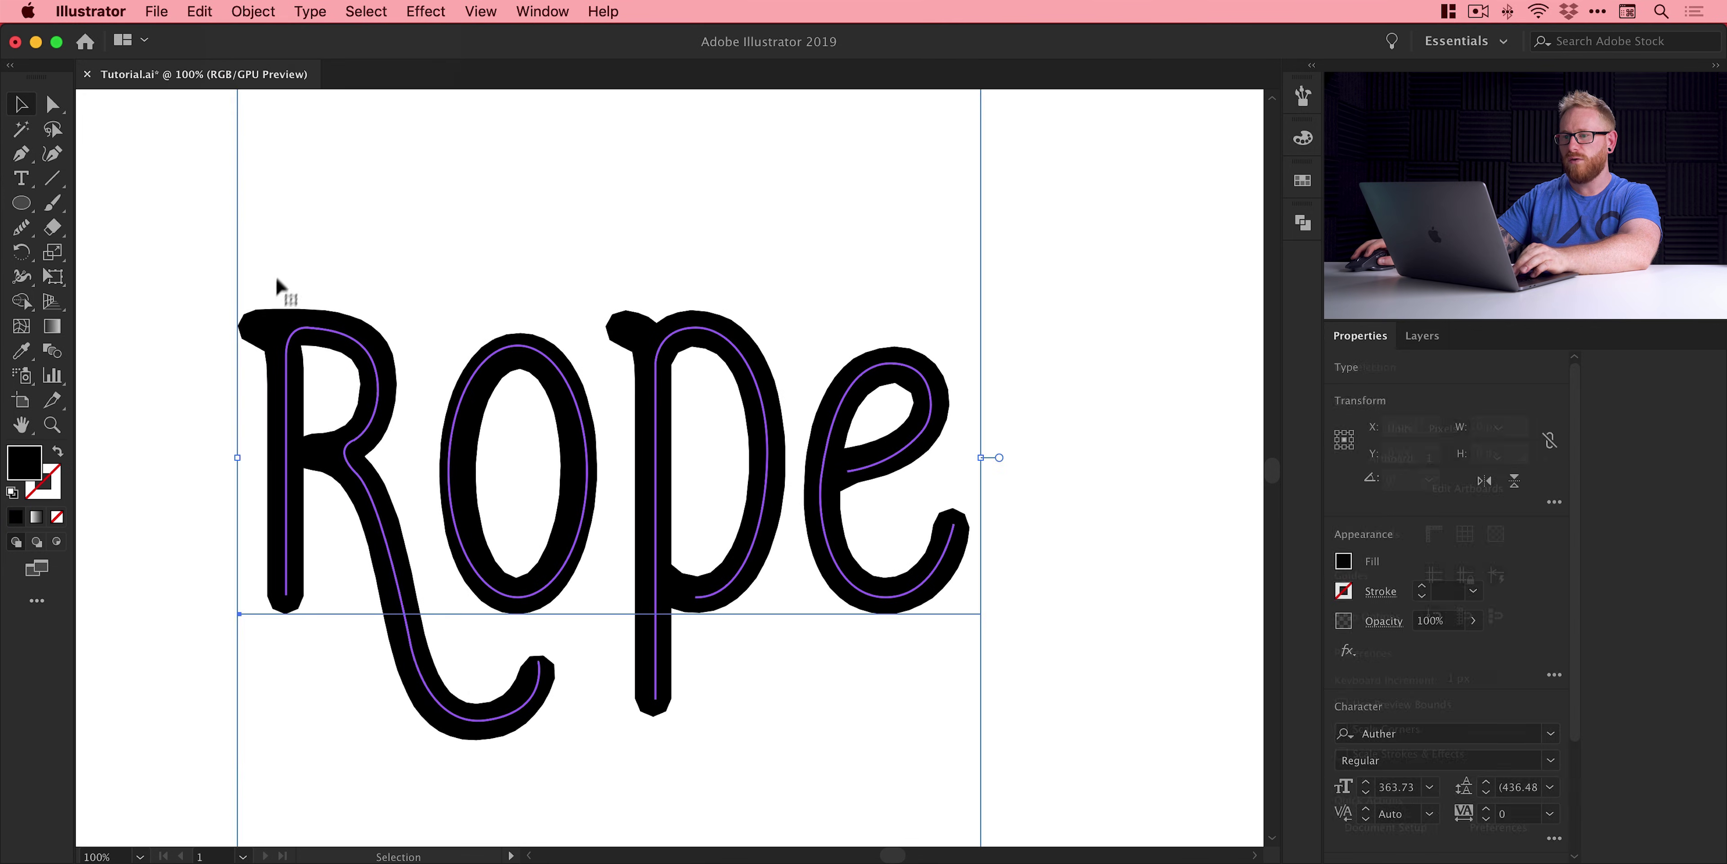
left_click(216, 320)
left_click(247, 318)
key("Delete")
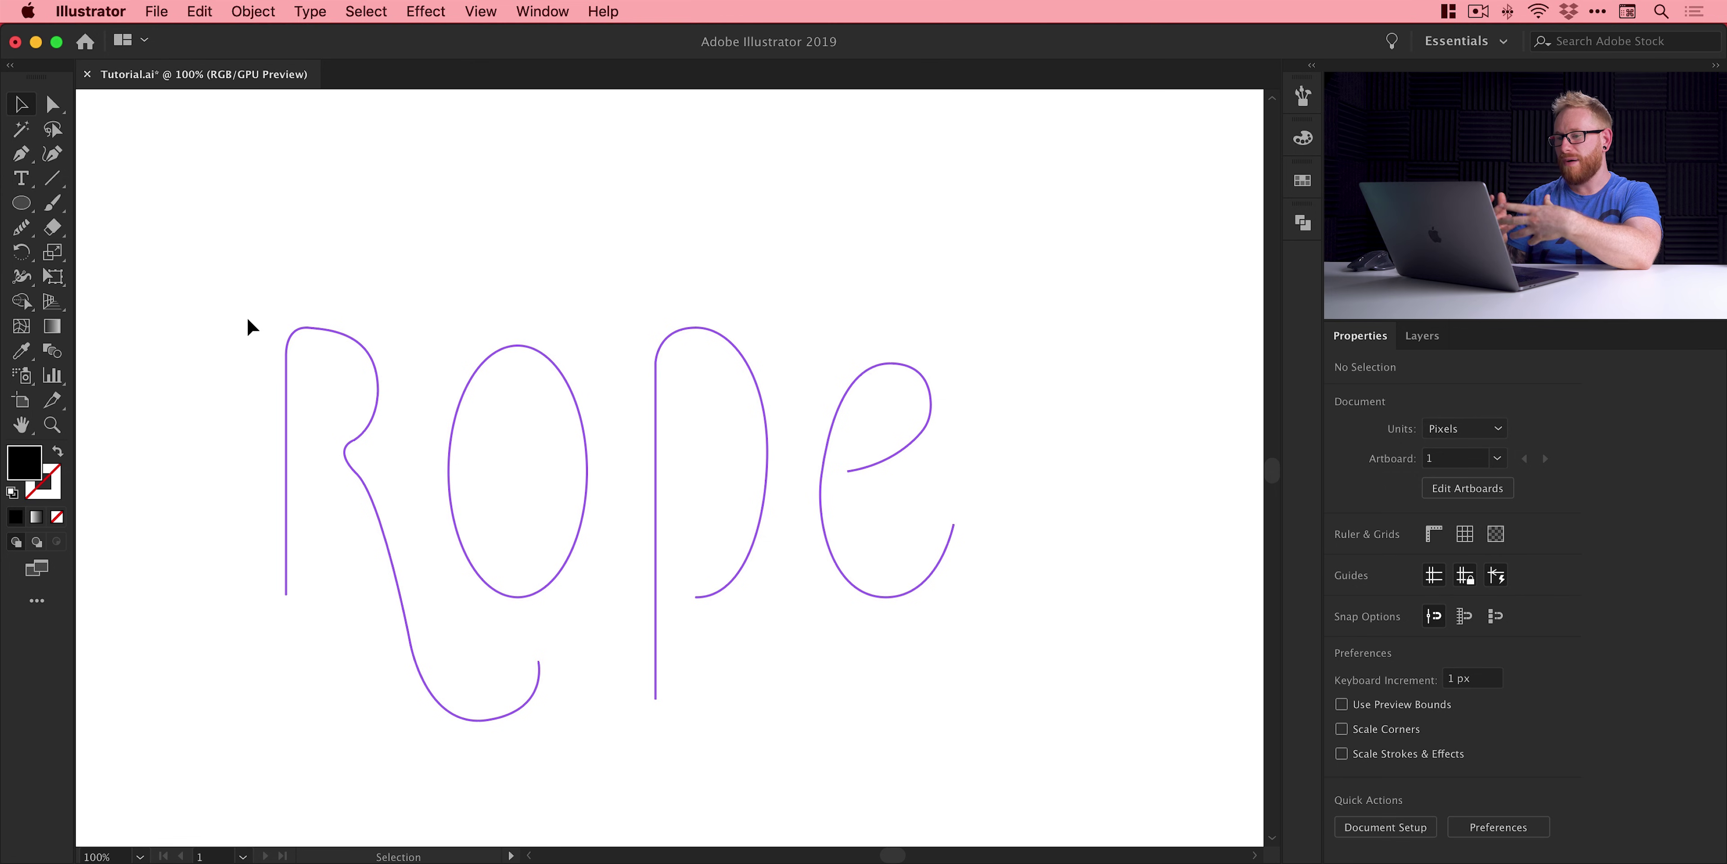
- Apply the rope pattern brush to all four letter paths and reduce their stroke weight to 0.25 pt
left_click_drag(245, 302, 1036, 728)
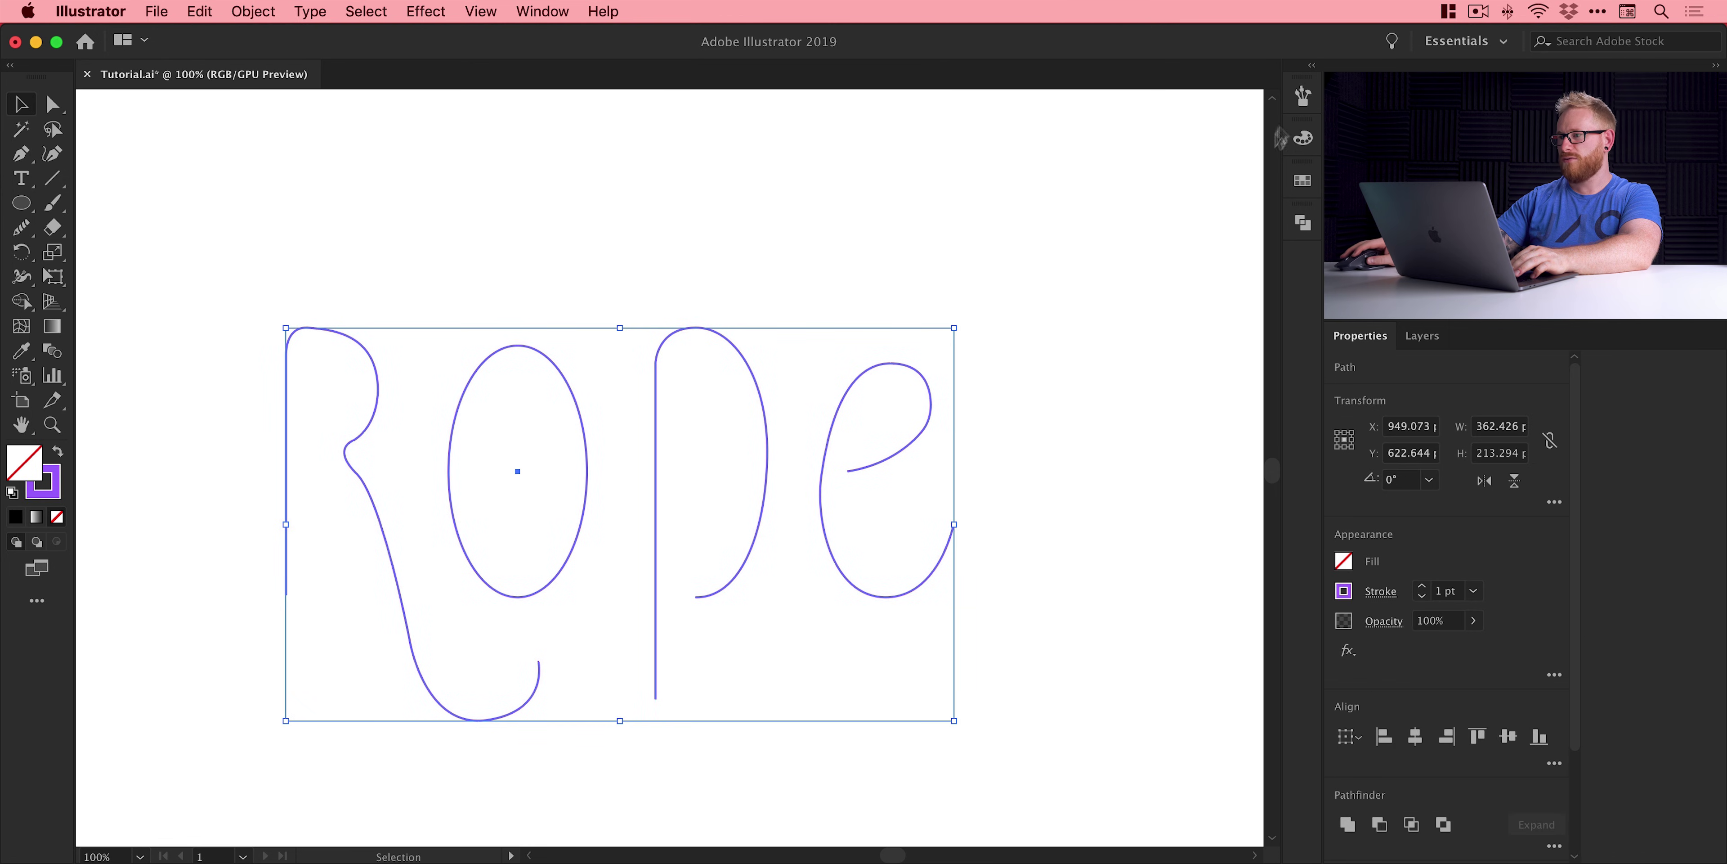
left_click(1307, 95)
left_click(1177, 291)
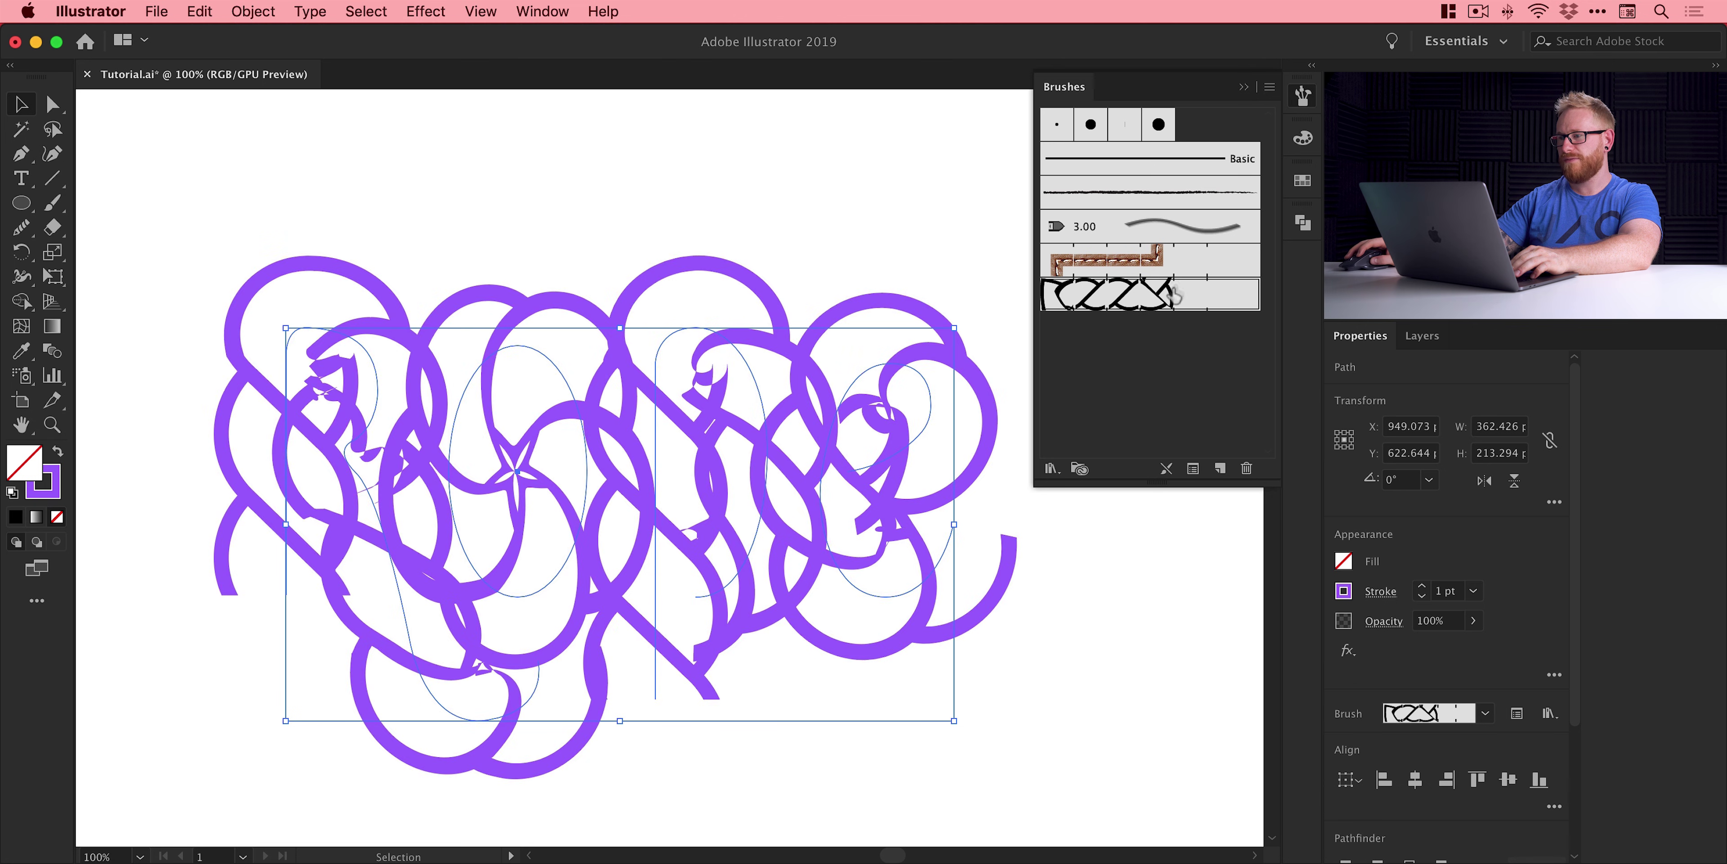
left_click(1299, 97)
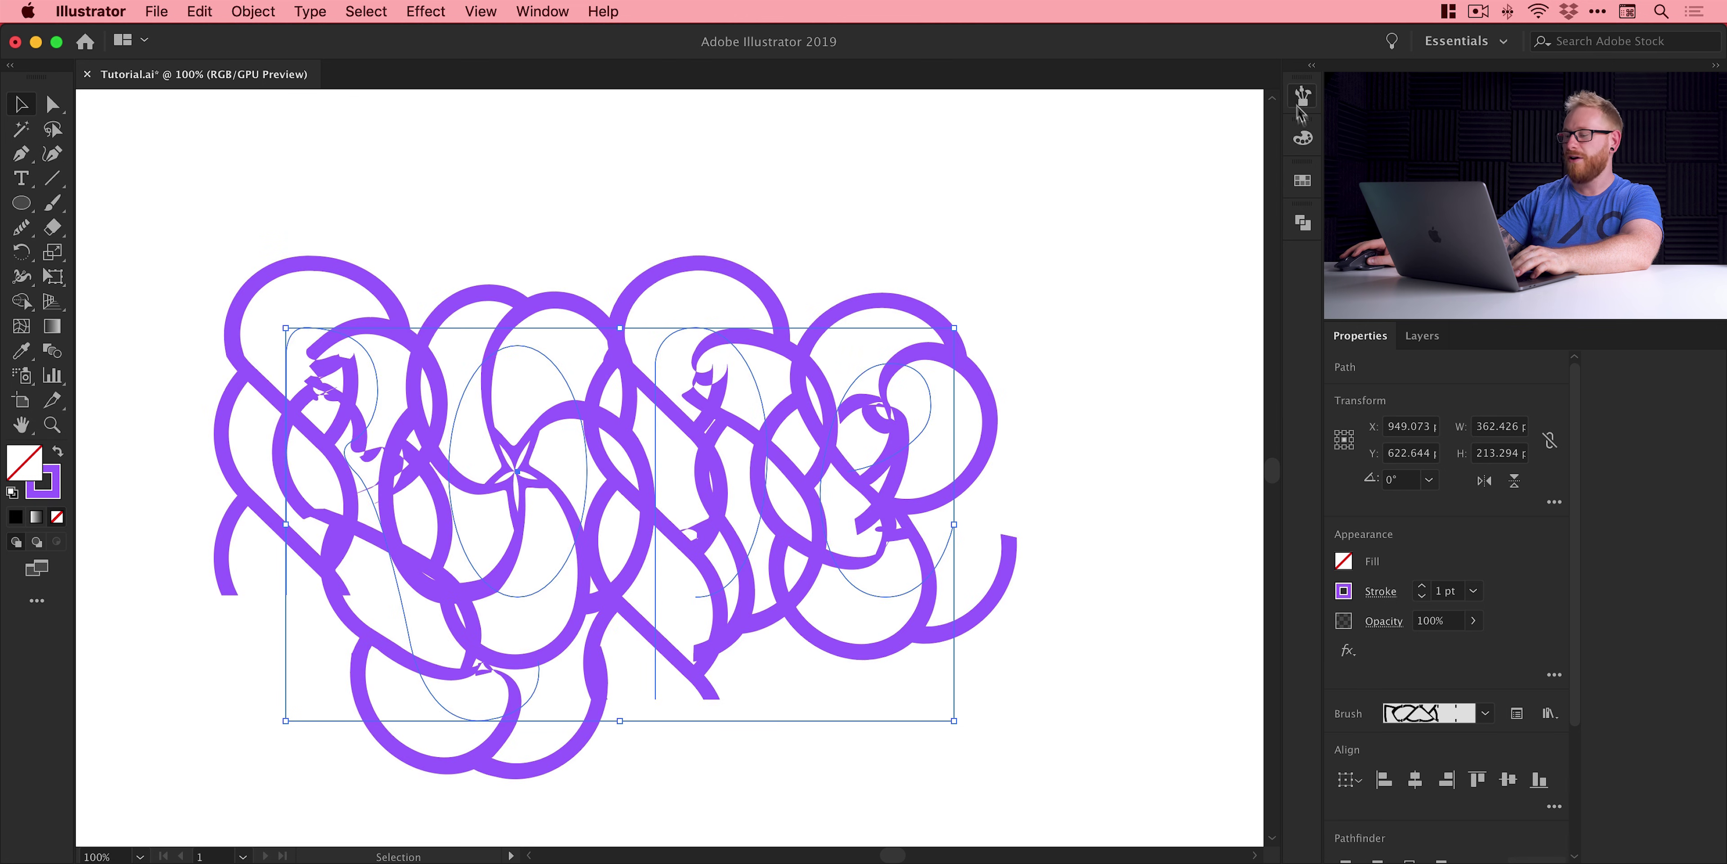
left_click(1422, 597)
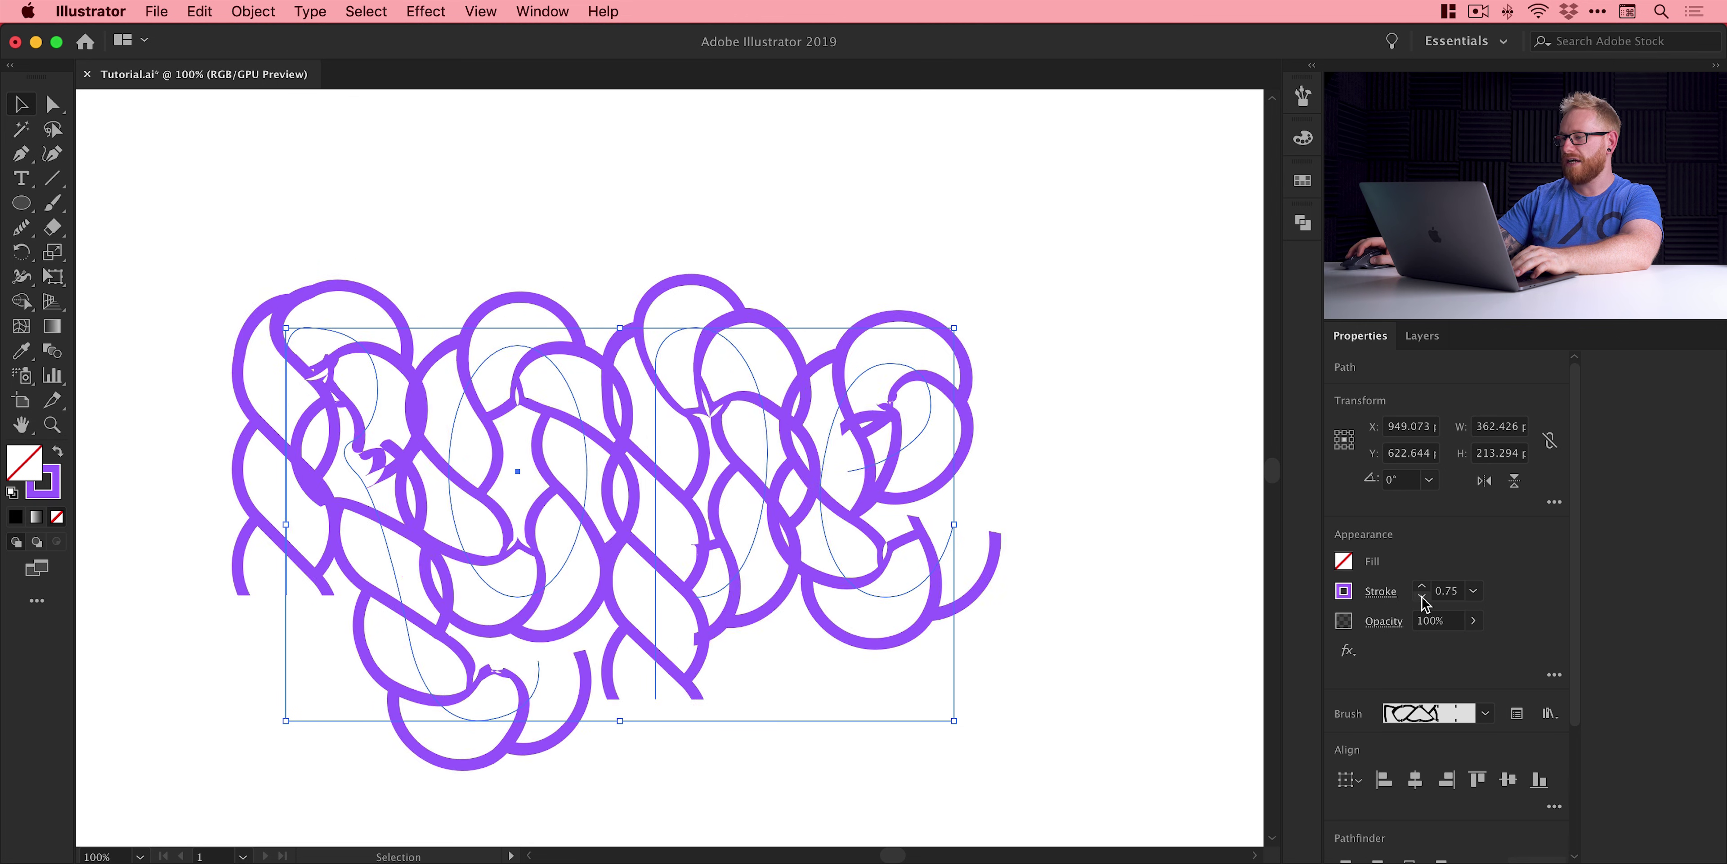
left_click(1422, 597)
left_click(1422, 597)
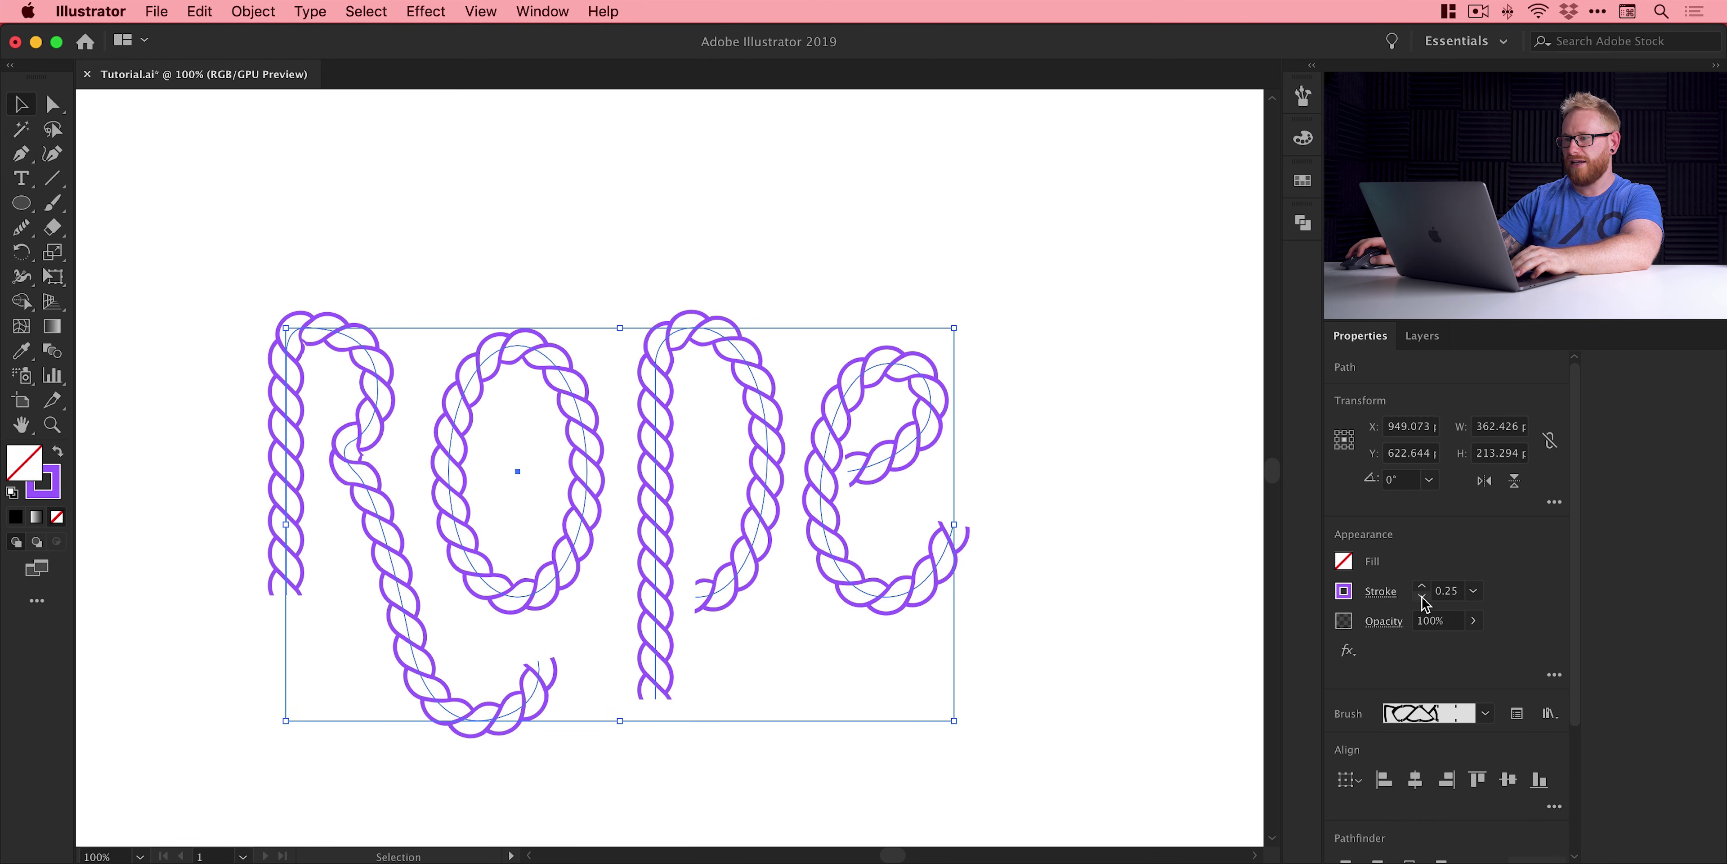
left_click(1046, 384)
- Move the end anchor of the e's crossbar down and left to about X 1067.7, Y 602.9 px, towards the letter's left stroke
left_click_drag(827, 434, 887, 413)
key("z")
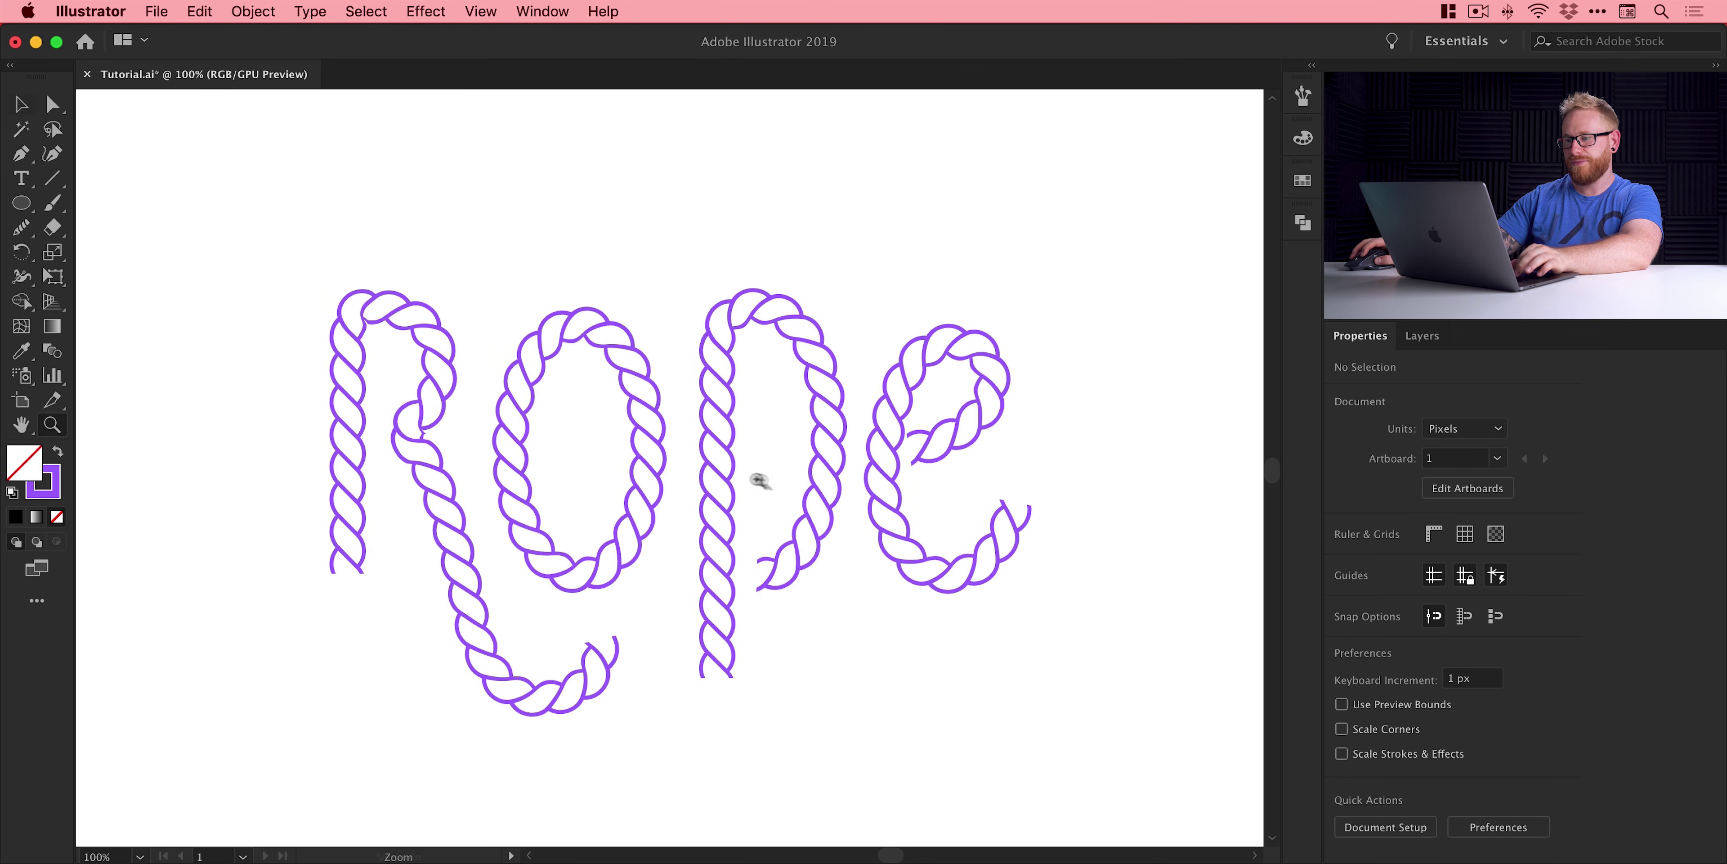
left_click(754, 500)
left_click(50, 105)
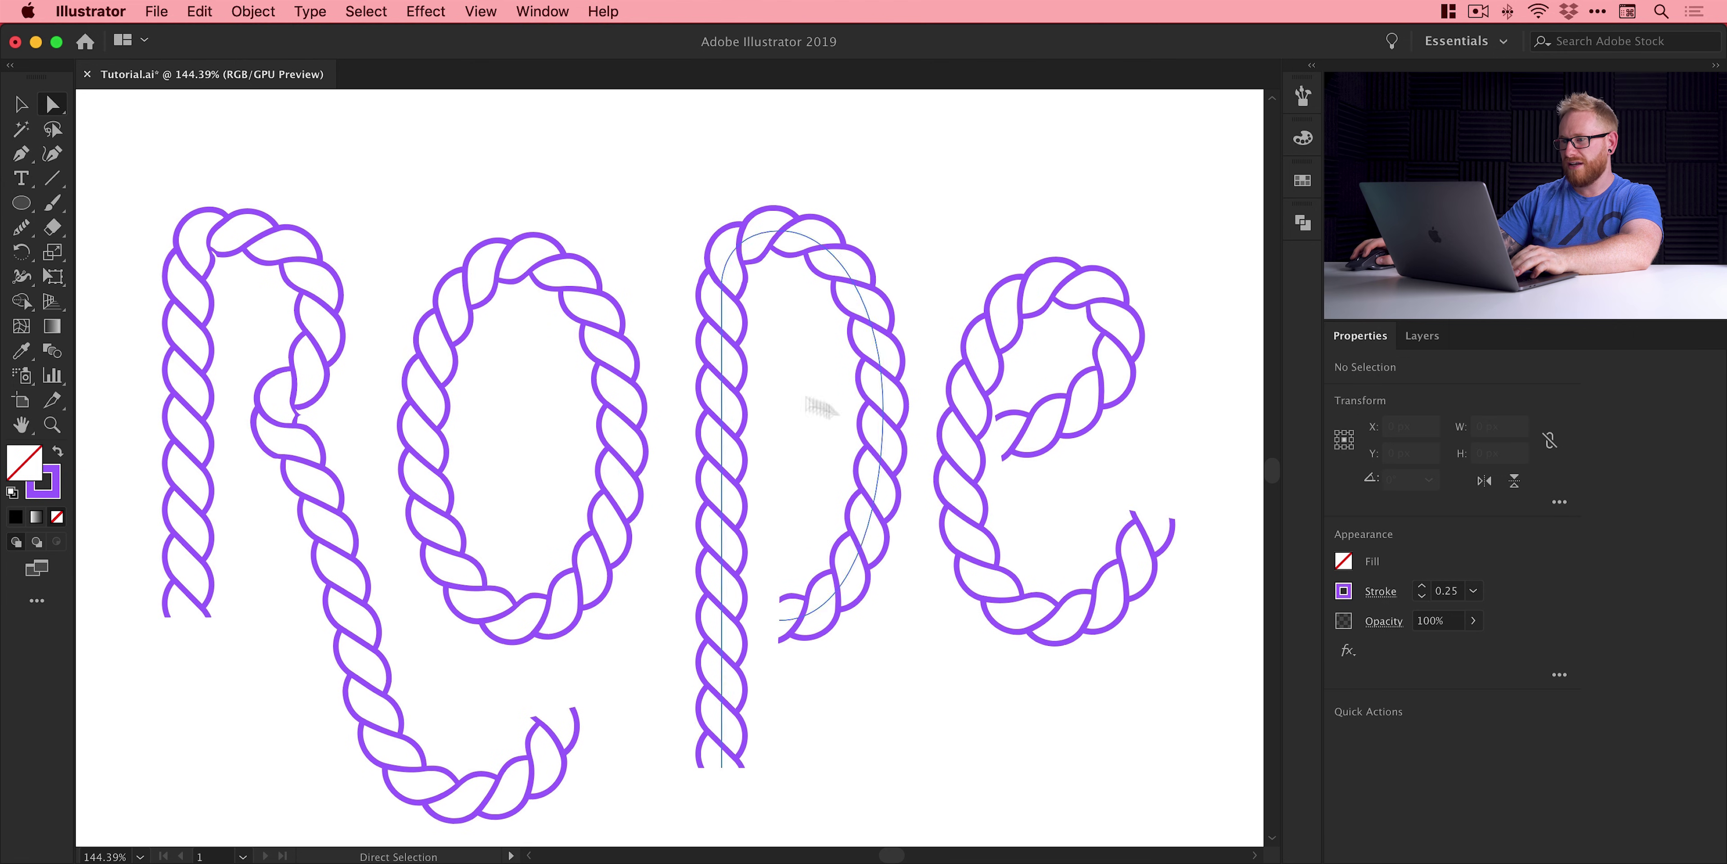
left_click(999, 439)
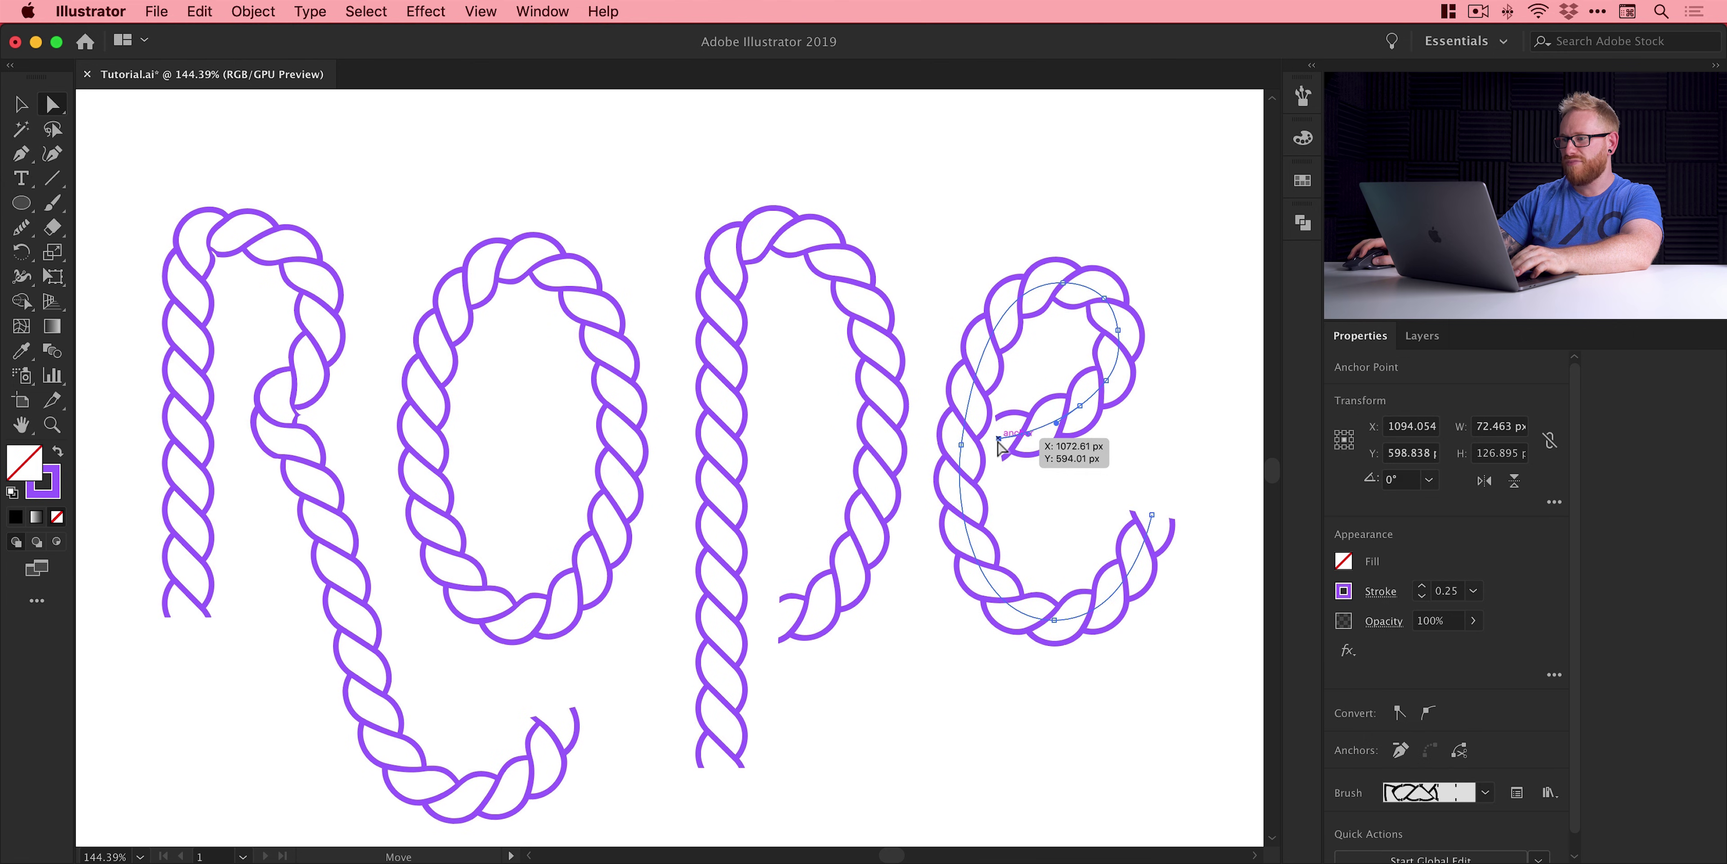
left_click_drag(998, 441, 986, 464)
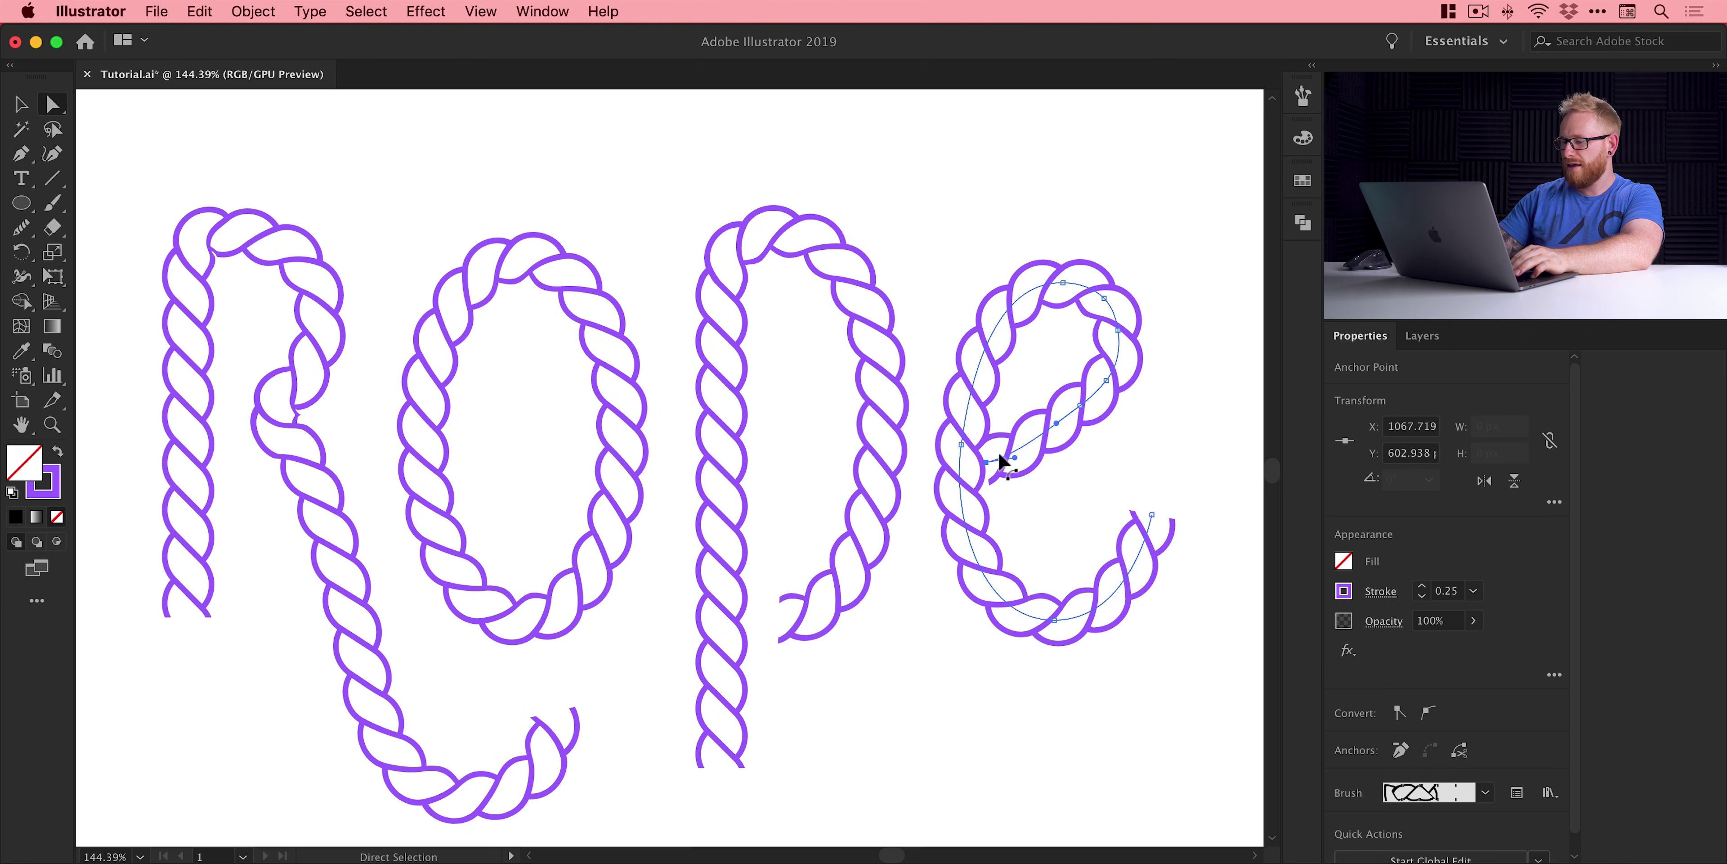
- Nudge the crossbar's end anchor to about X 1065.7, Y 606.9 px so the rope end meets the e's left stroke
key("Down")
key("Down")
key("Down")
key("Down")
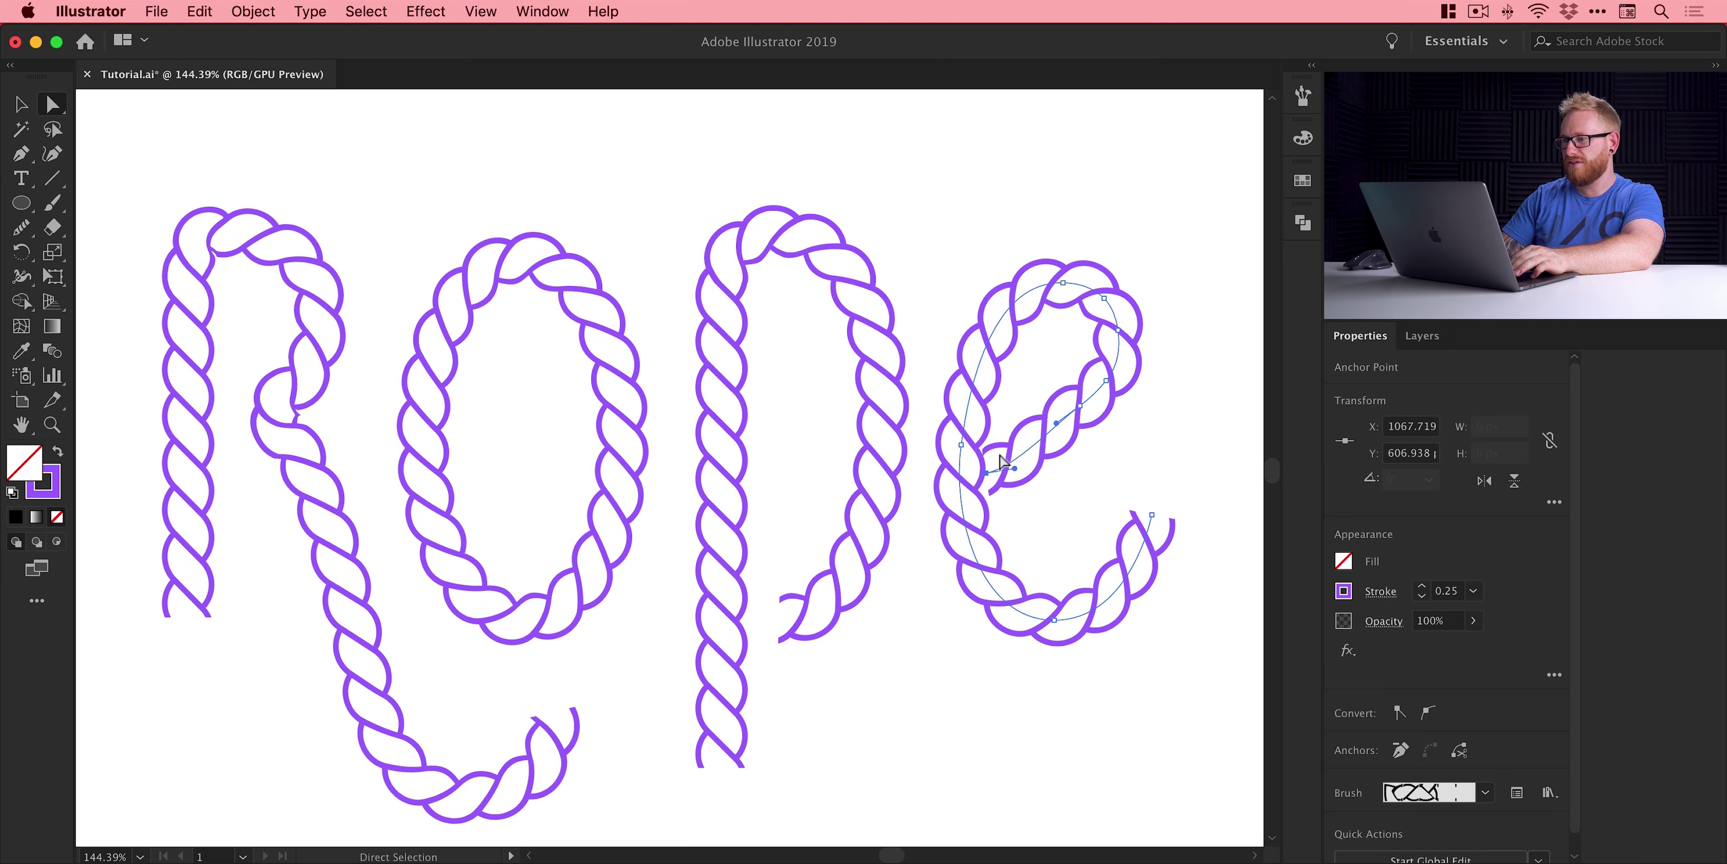
key("Left")
key("Left")
key("Left")
key("Left")
key("Left")
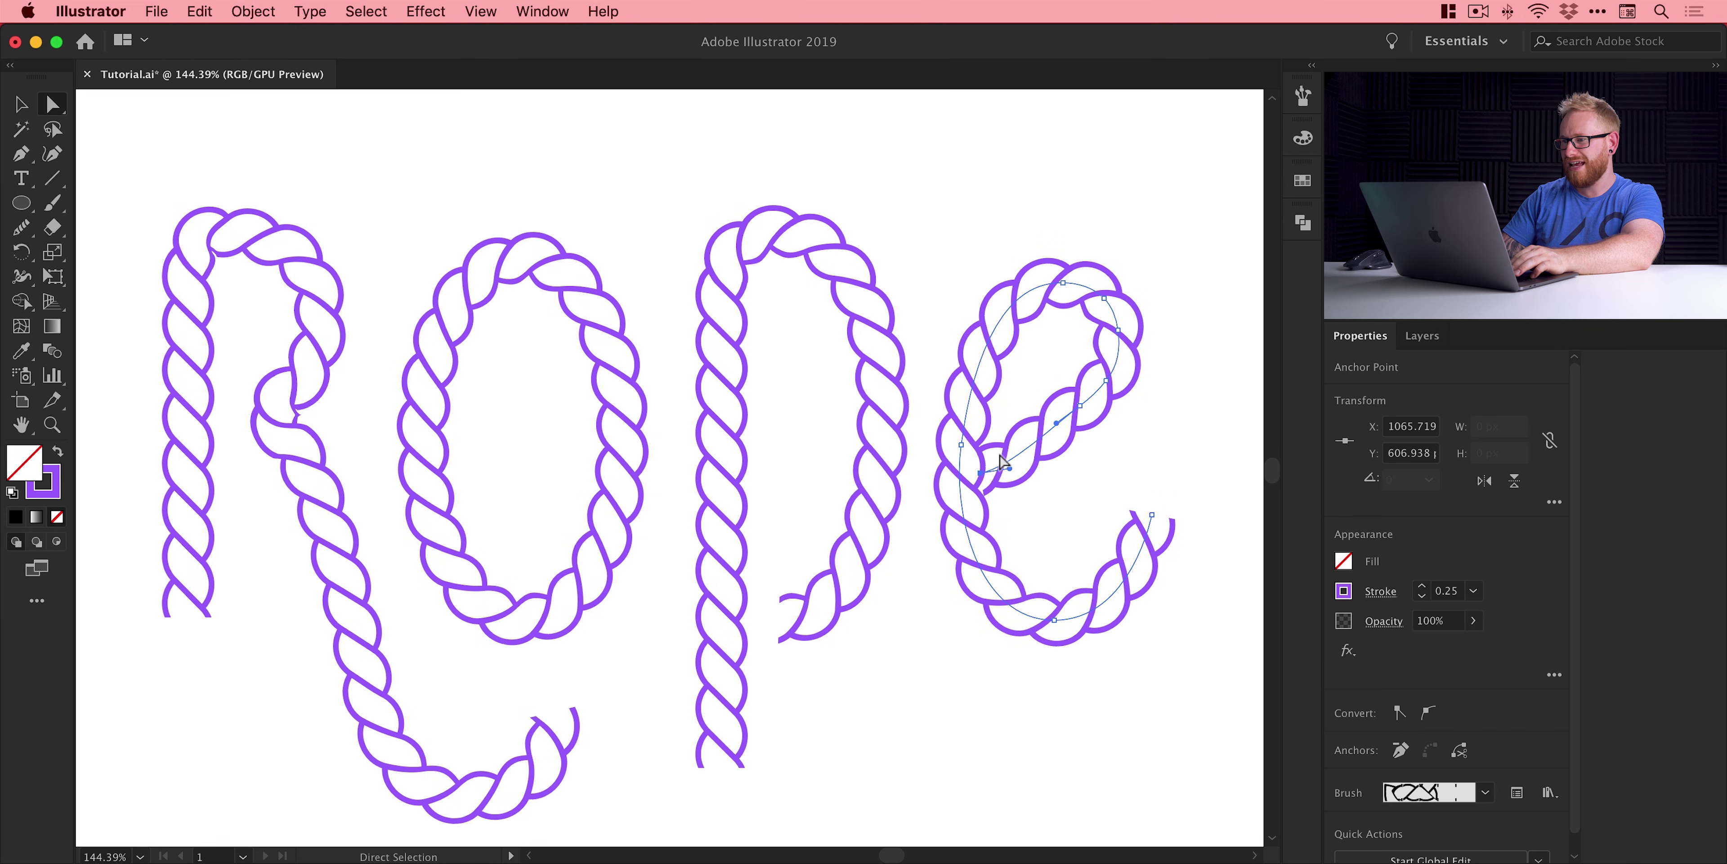
key("Down")
key("Down")
key("Right")
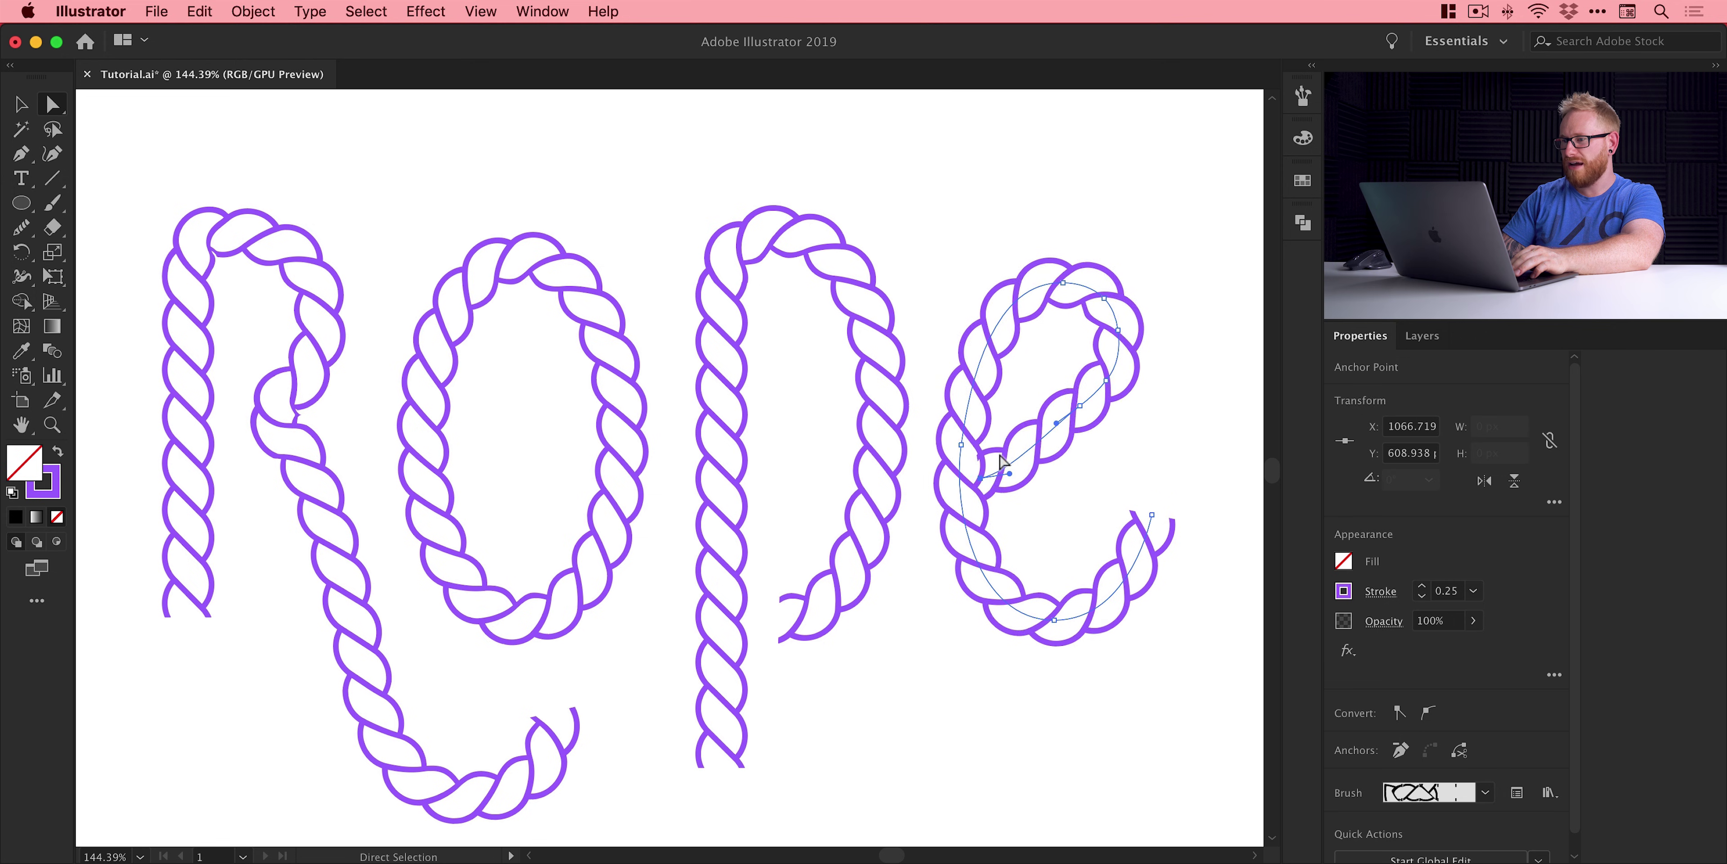
key("Left")
key("Up")
key("Left")
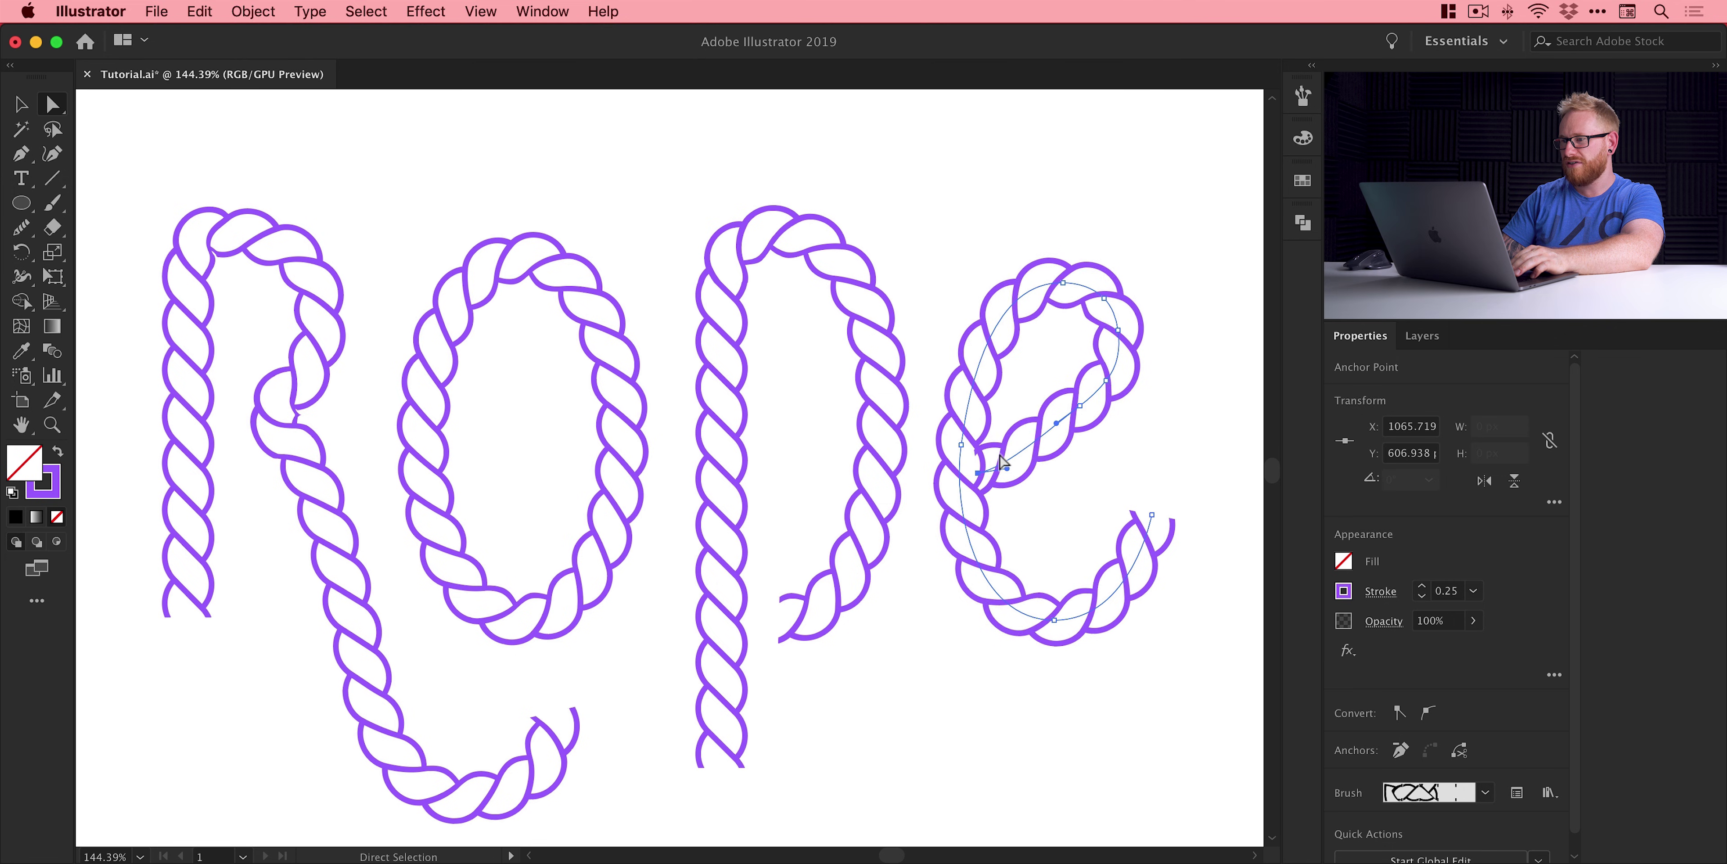
- Nudge the e's crossbar end anchor to about X 1066.7, Y 614.9 px and deselect it
key("Up")
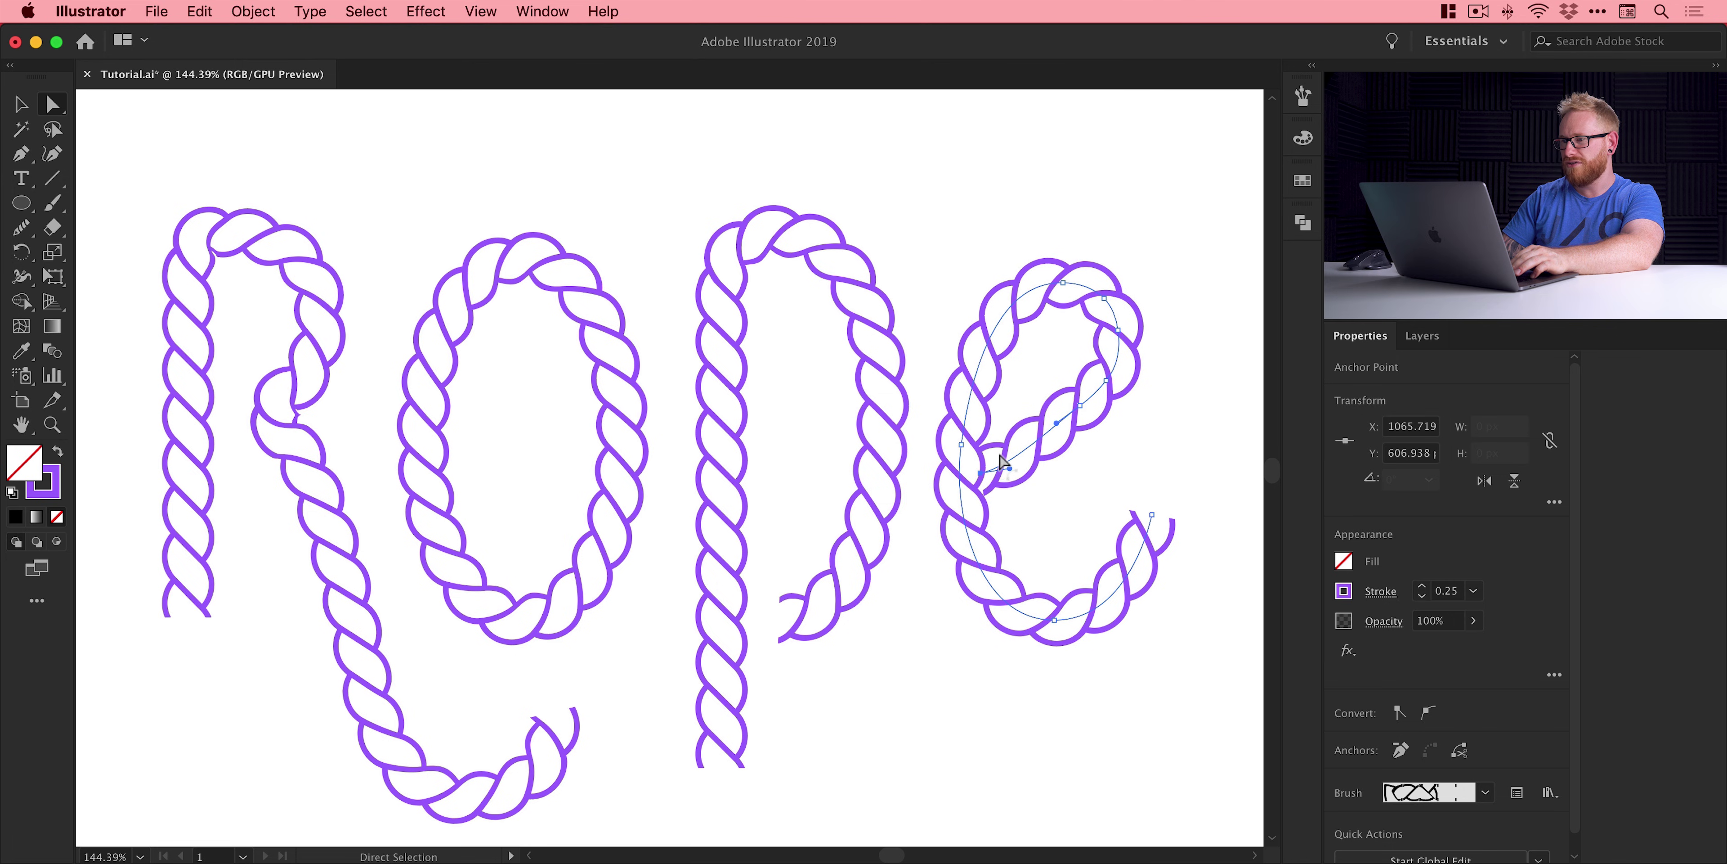
key("Down")
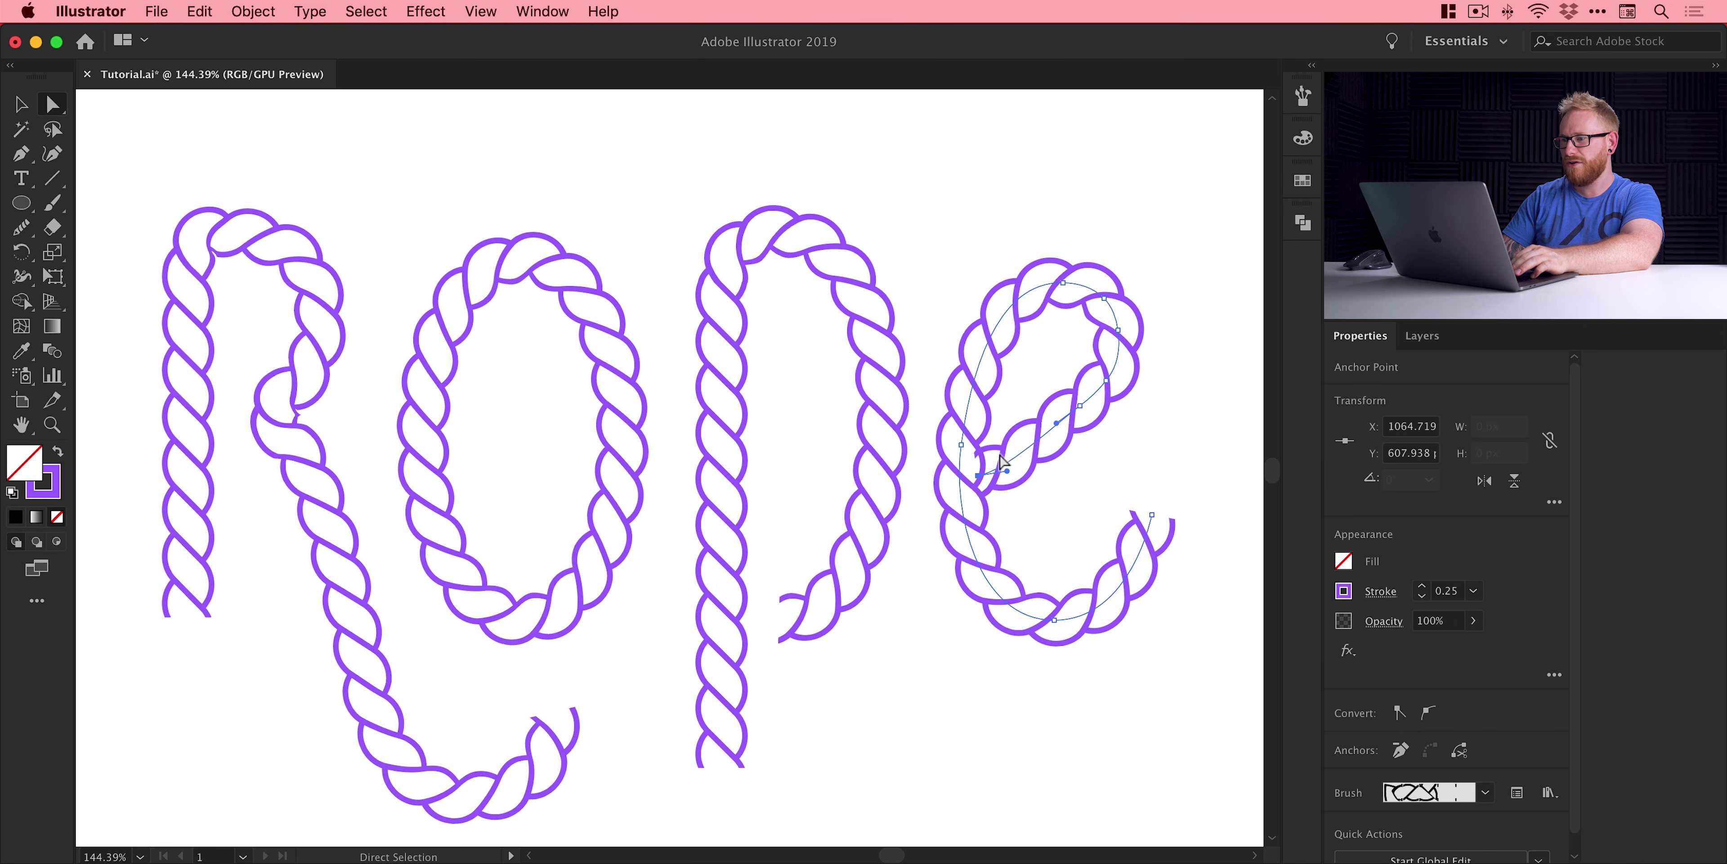
key("Right")
key("Right")
key("Down")
key("Down")
key("Down")
key("Down")
key("Down")
key("Down")
key("Down")
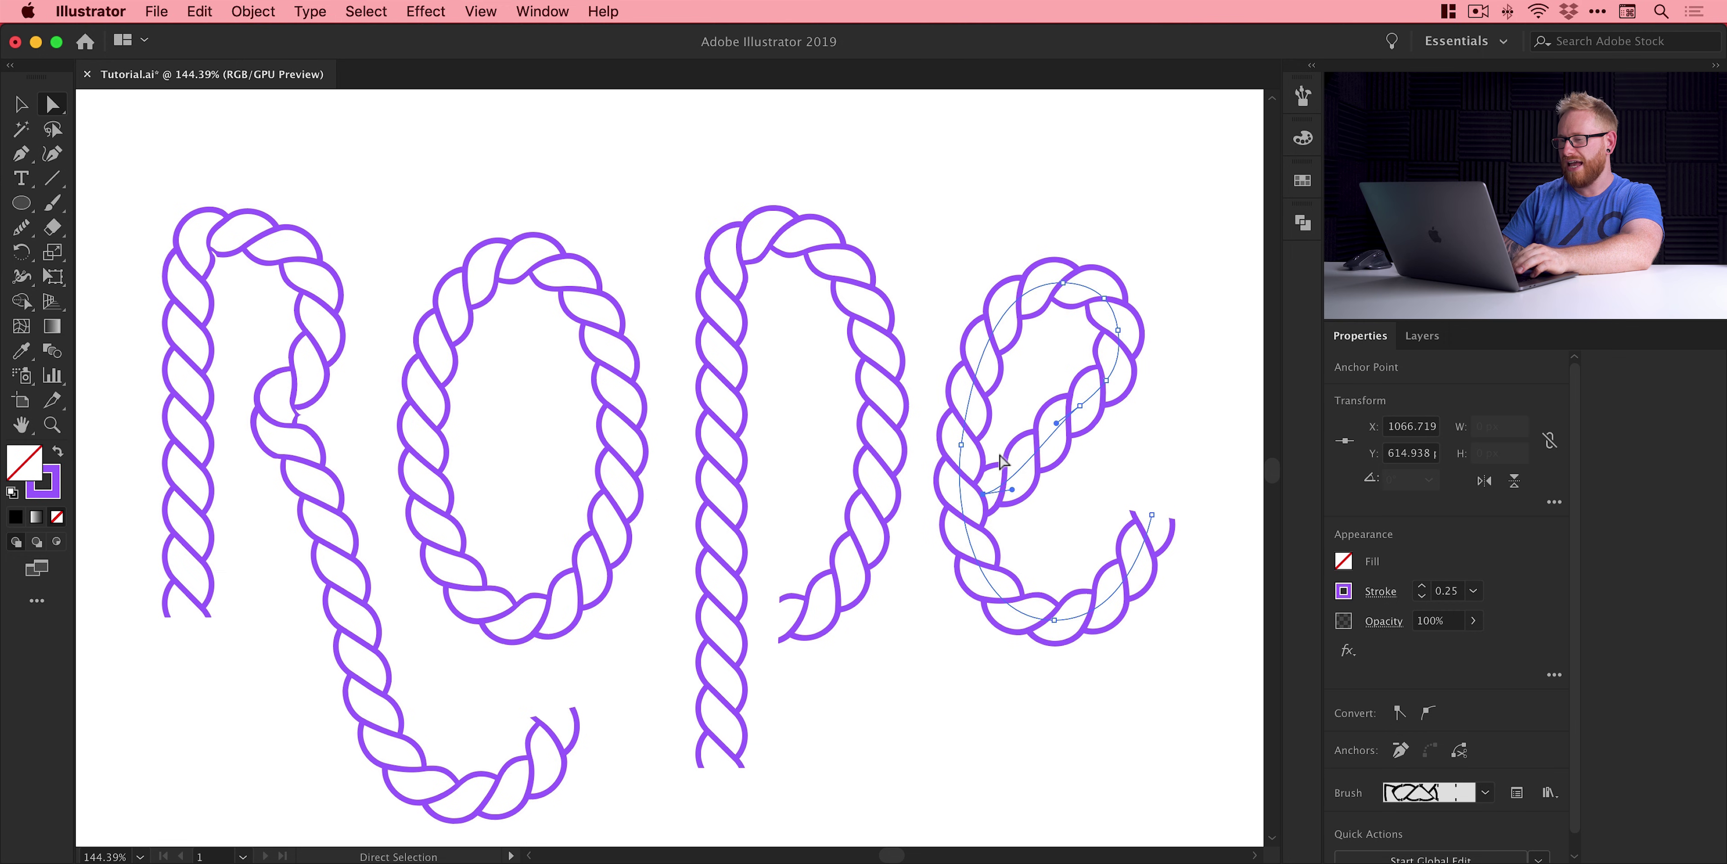
left_click(794, 404)
- Adjust the direction handle of the anchor at the R's waist to pull the tight bend slightly inward
left_click_drag(747, 393, 878, 383)
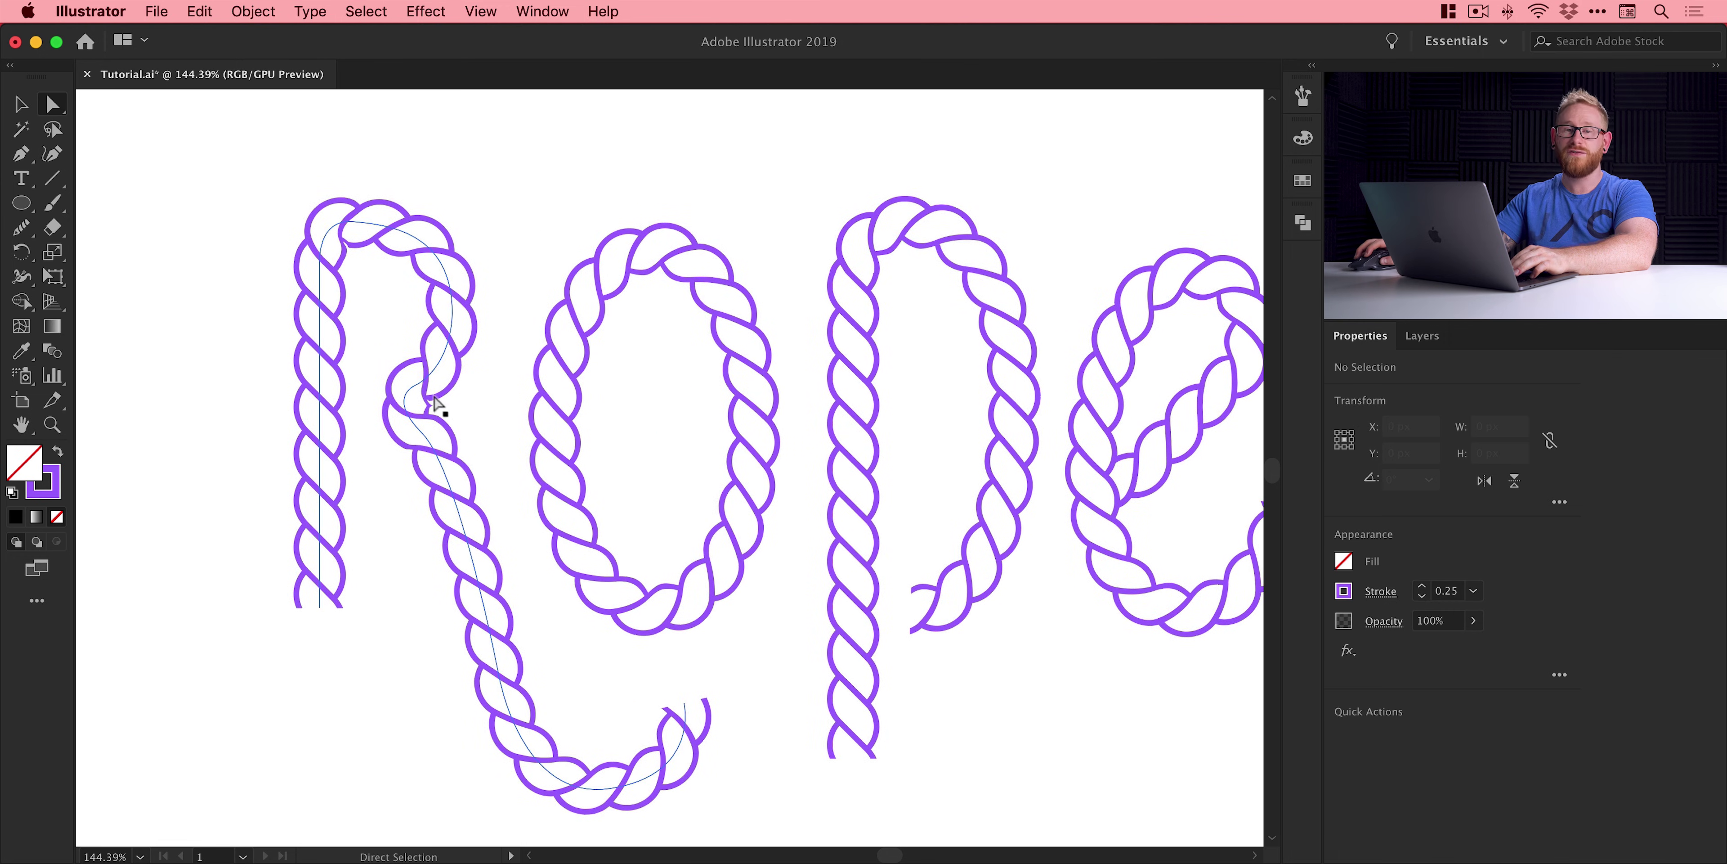
key("z")
left_click_drag(432, 384, 543, 483)
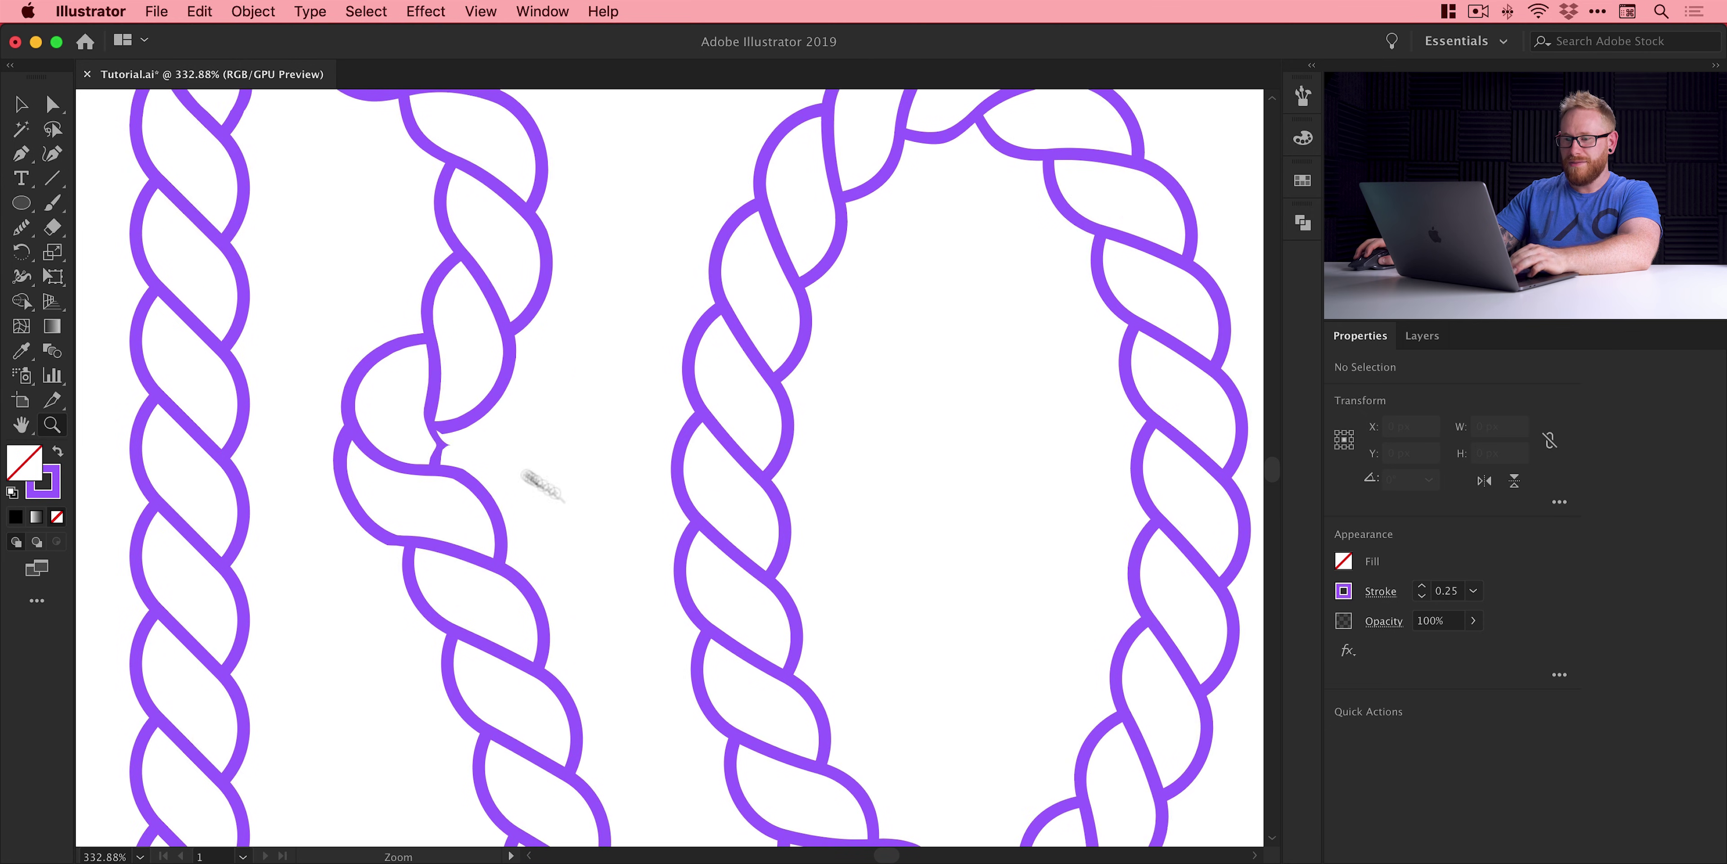
key("a")
left_click(396, 410)
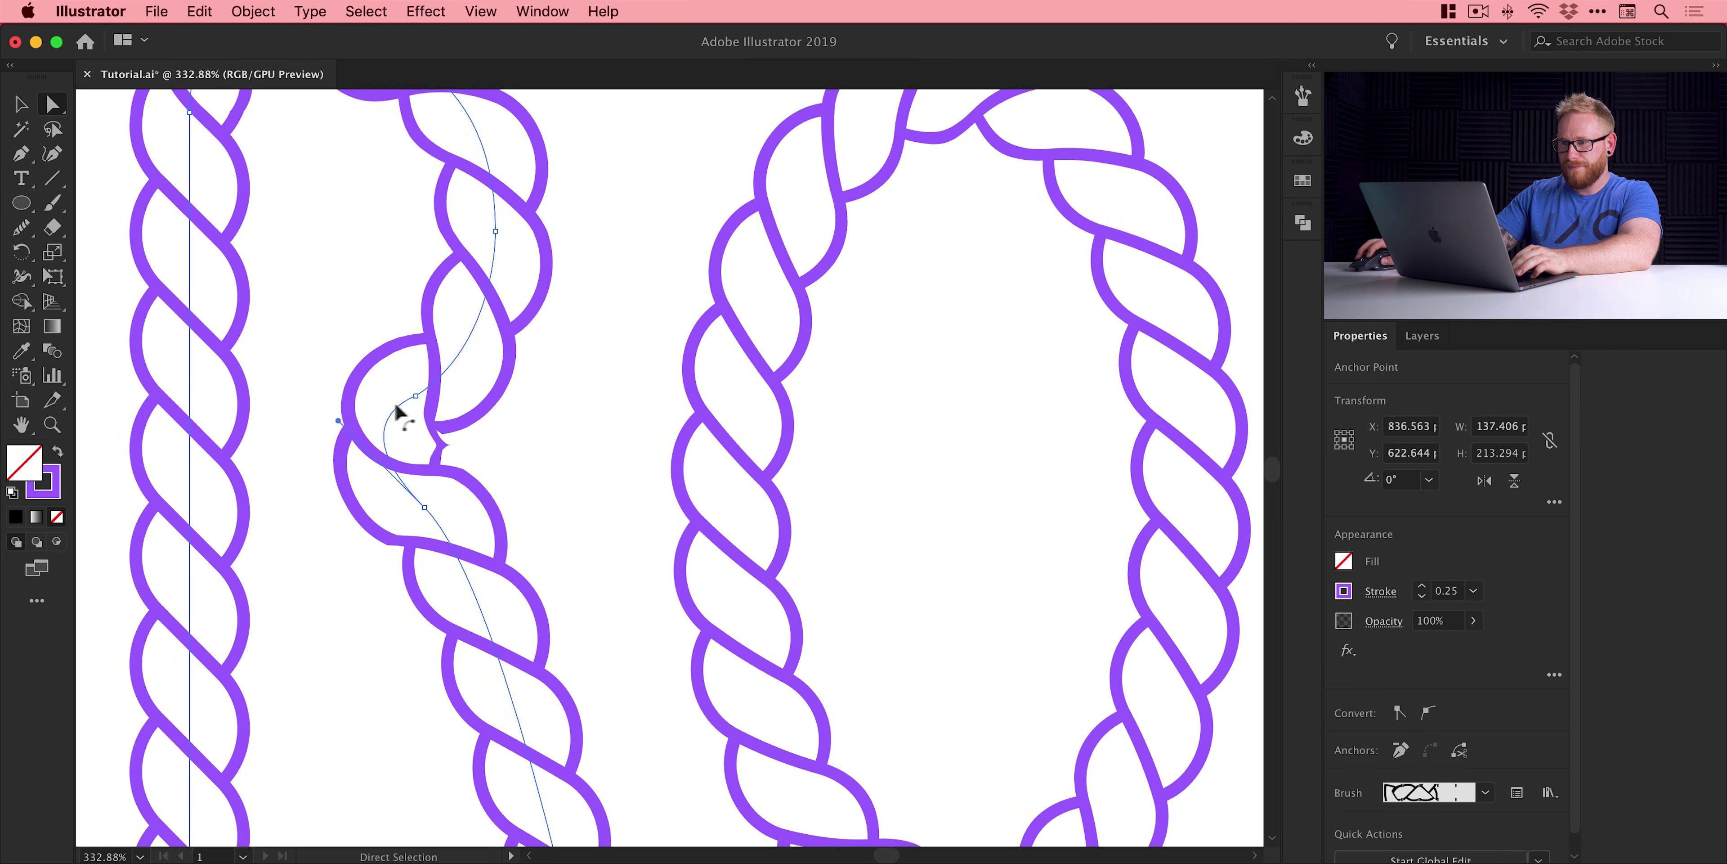
mouse_move(339, 422)
left_mouse_down()
mouse_move(358, 459)
mouse_move(357, 444)
left_mouse_up()
- Smooth the R's path around the tight waist bend with the Smooth tool, then deselect it
key("v")
left_click_drag(352, 358, 449, 484)
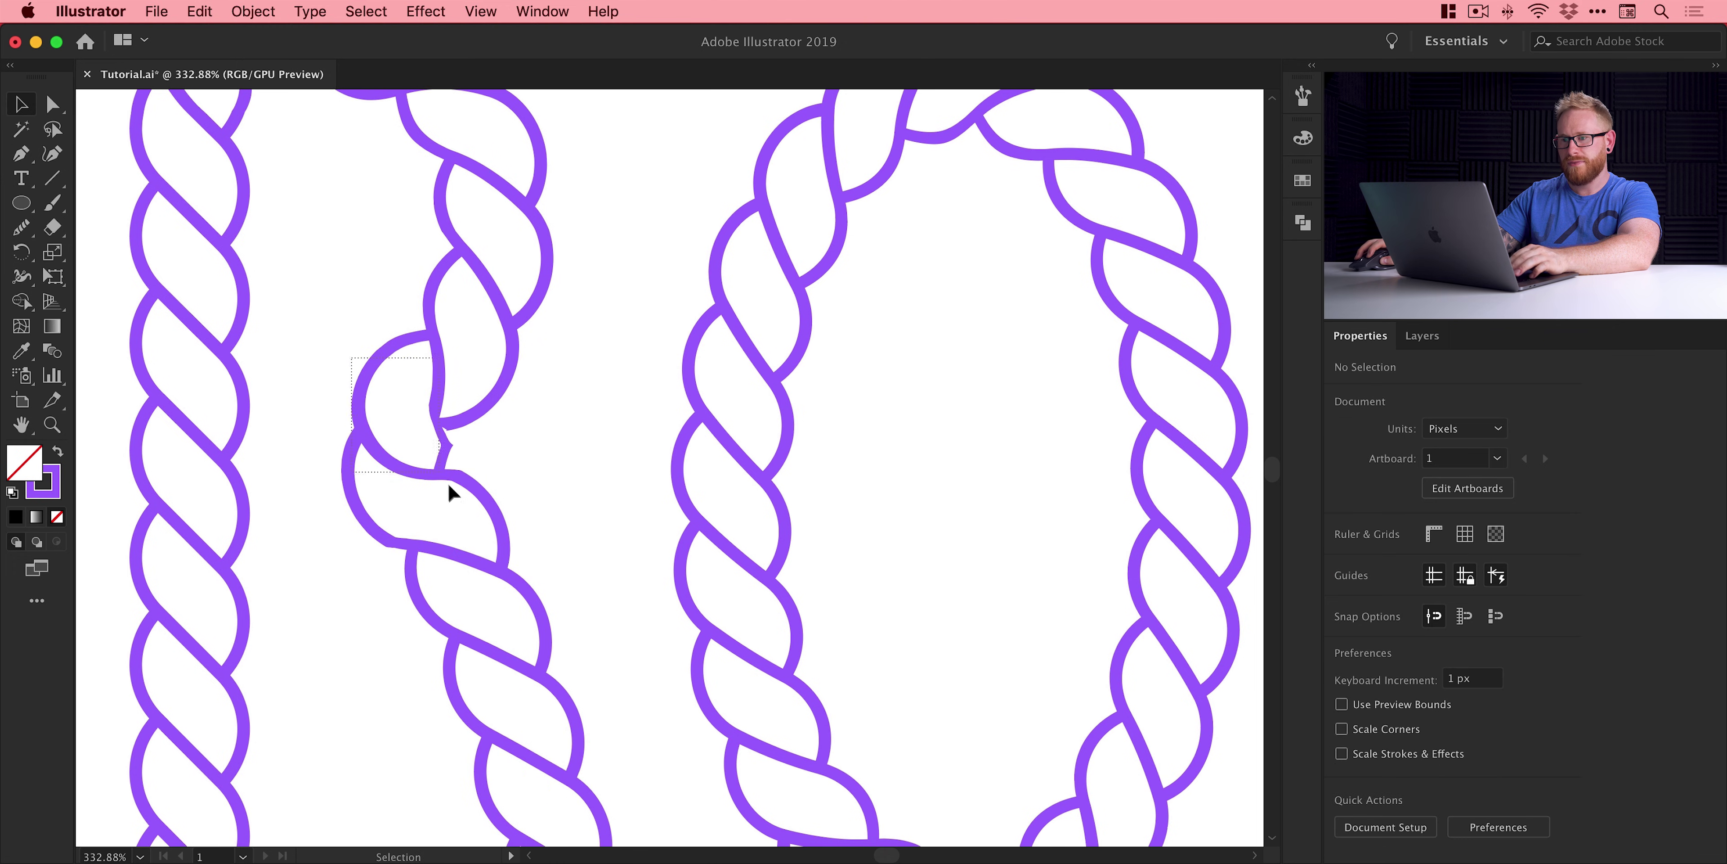
left_click(173, 323)
left_click(22, 228)
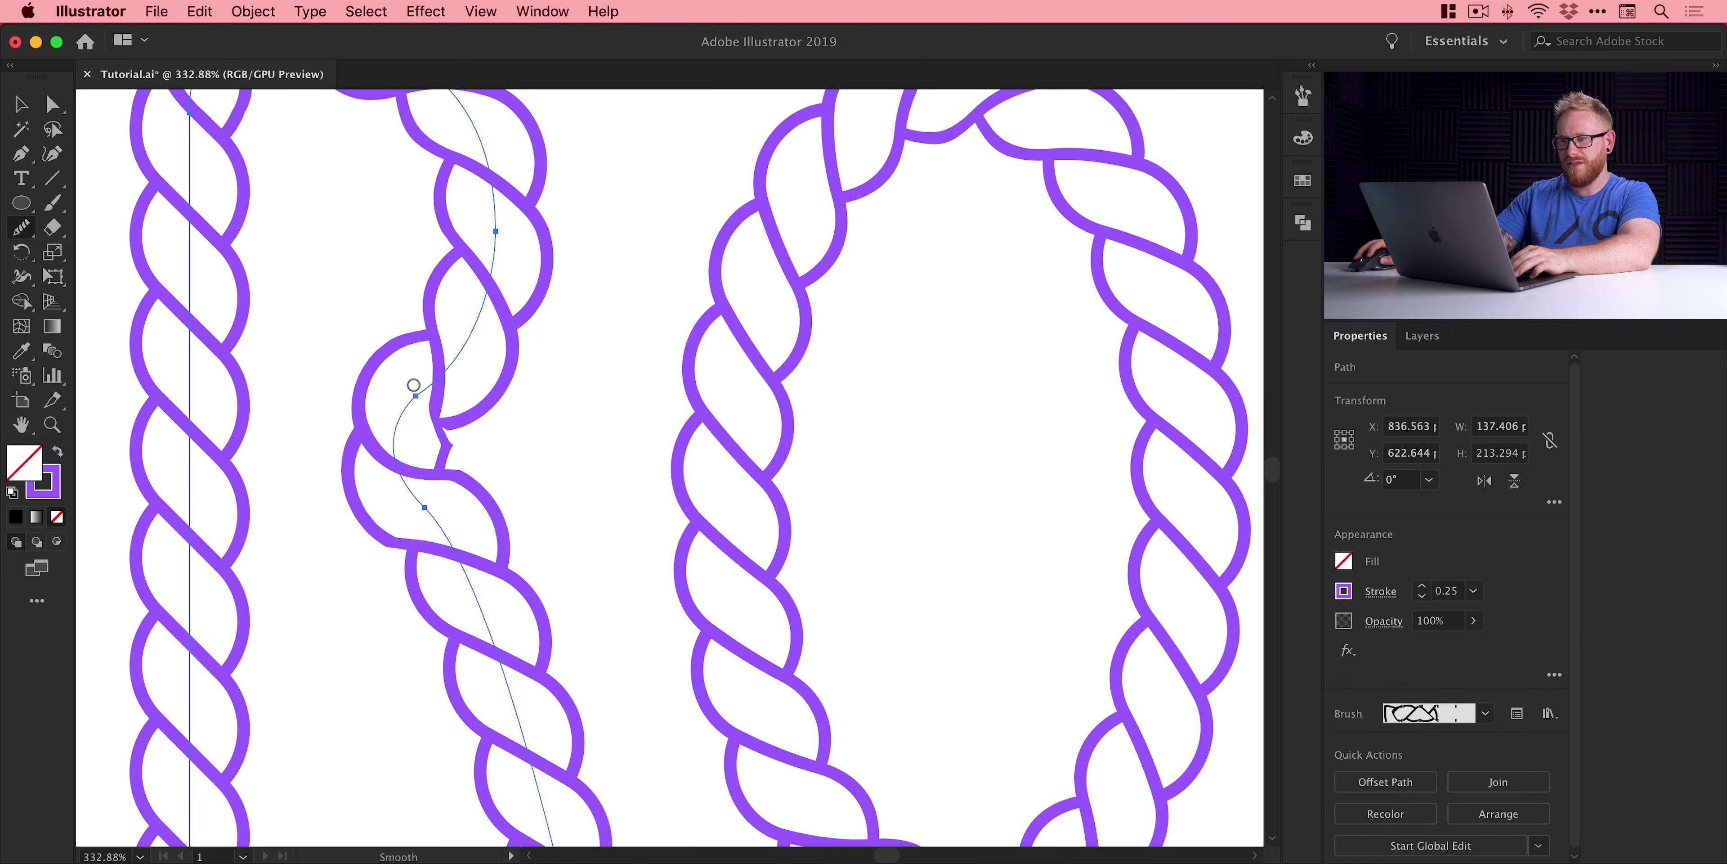
left_click_drag(418, 510, 471, 580)
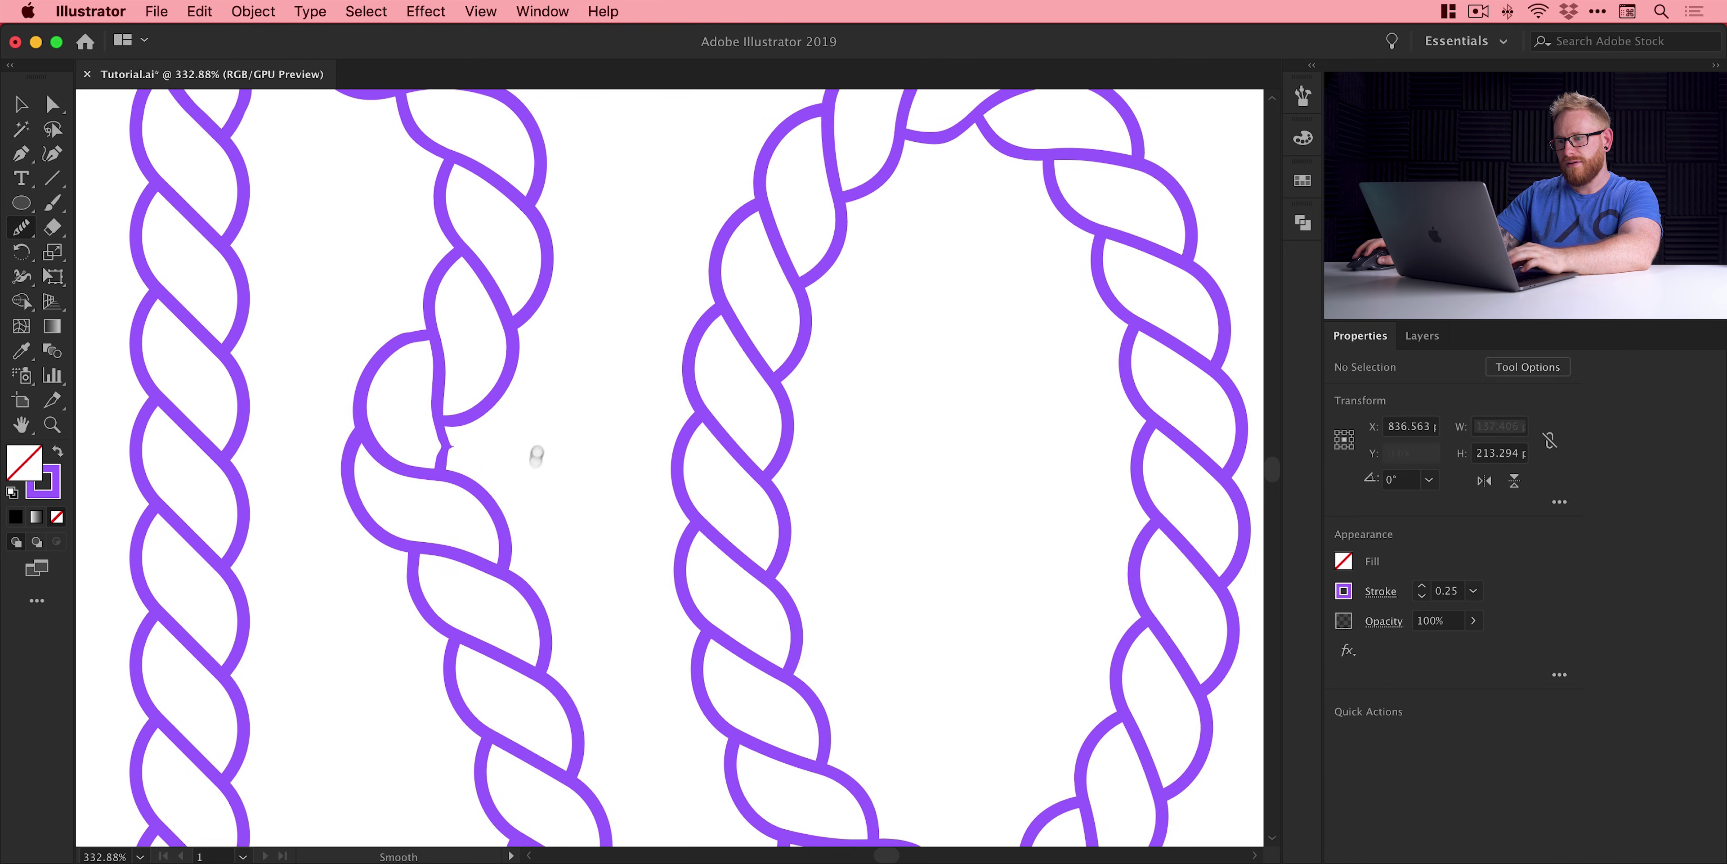
left_click(531, 484)
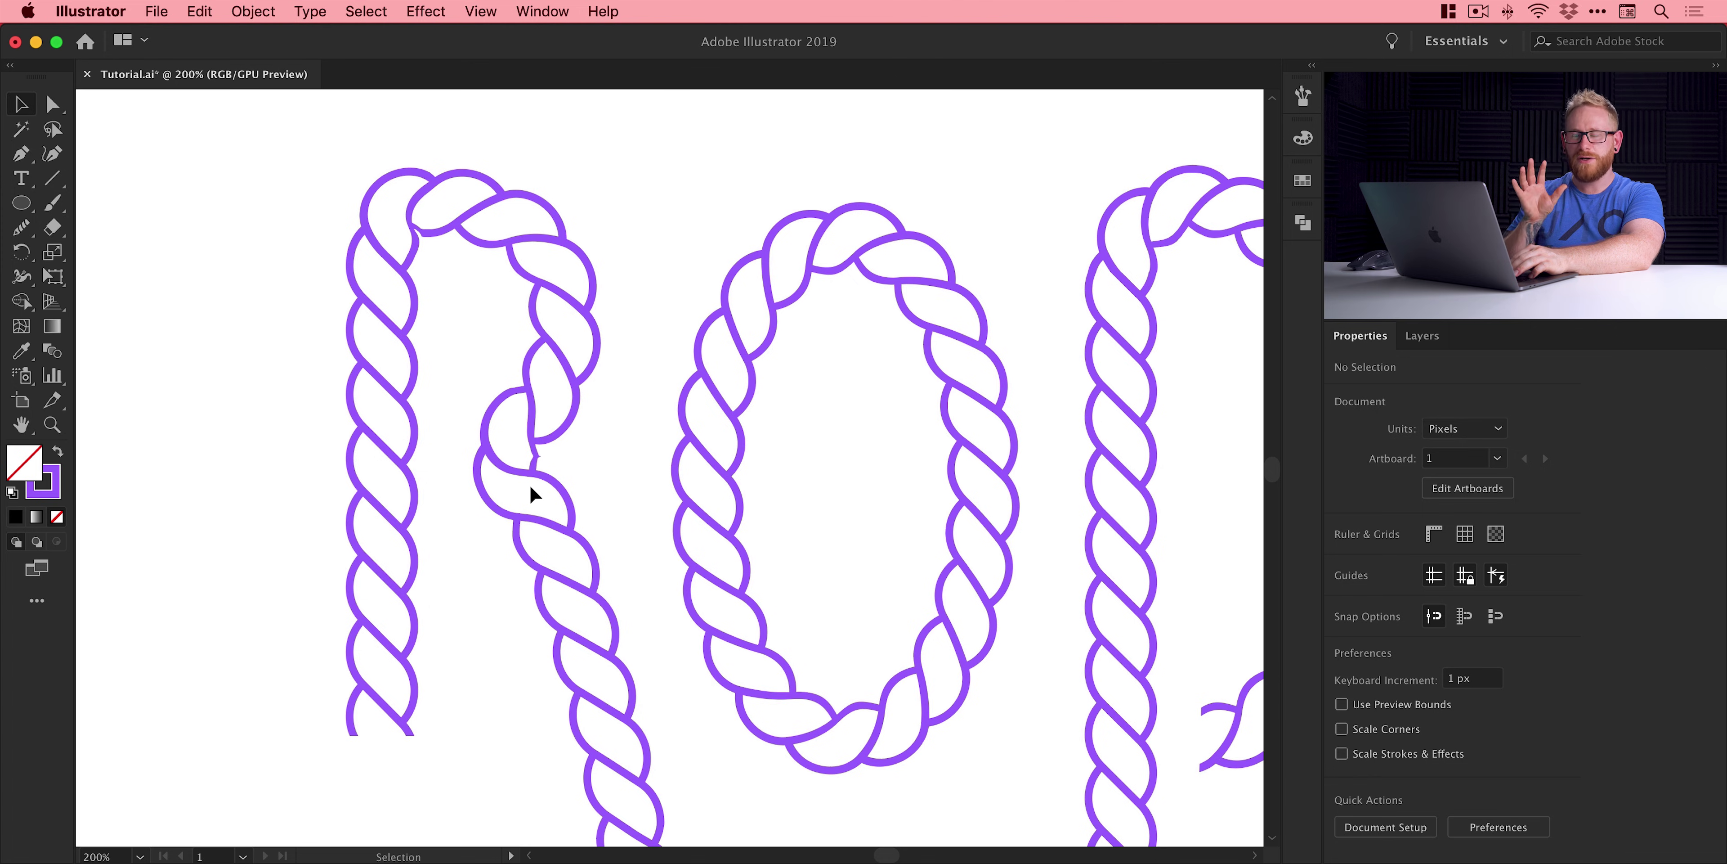
- Draw a short straight horizontal path in the empty area beside the R's stem with the Pen tool
key("super+minus")
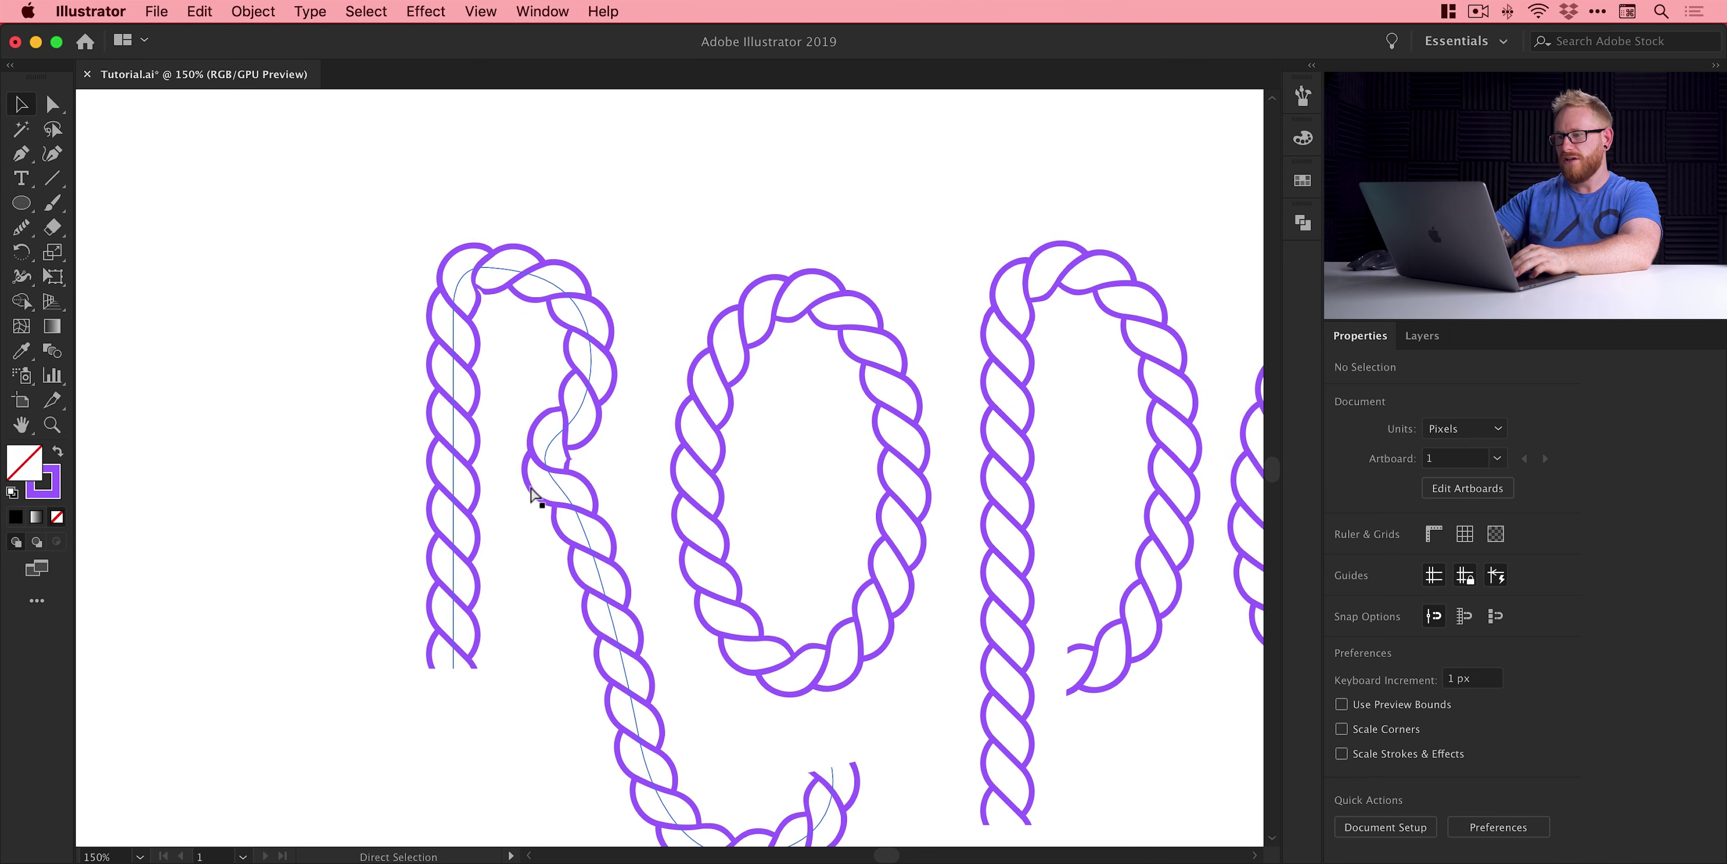
scroll(571, 490, "down", 4)
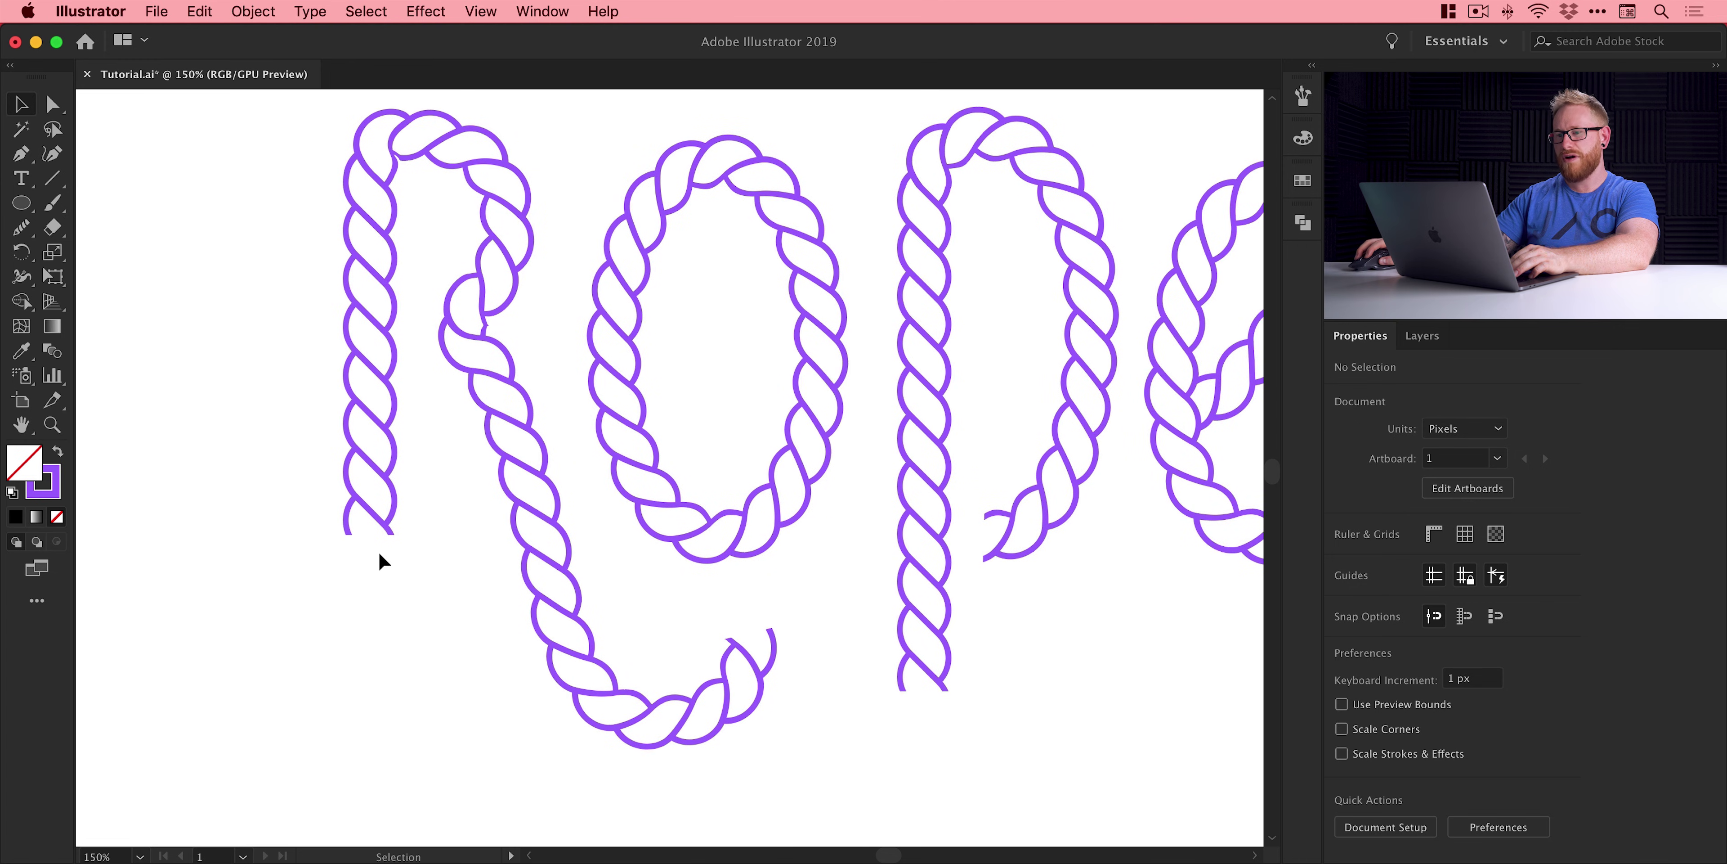
left_click_drag(755, 567, 816, 572)
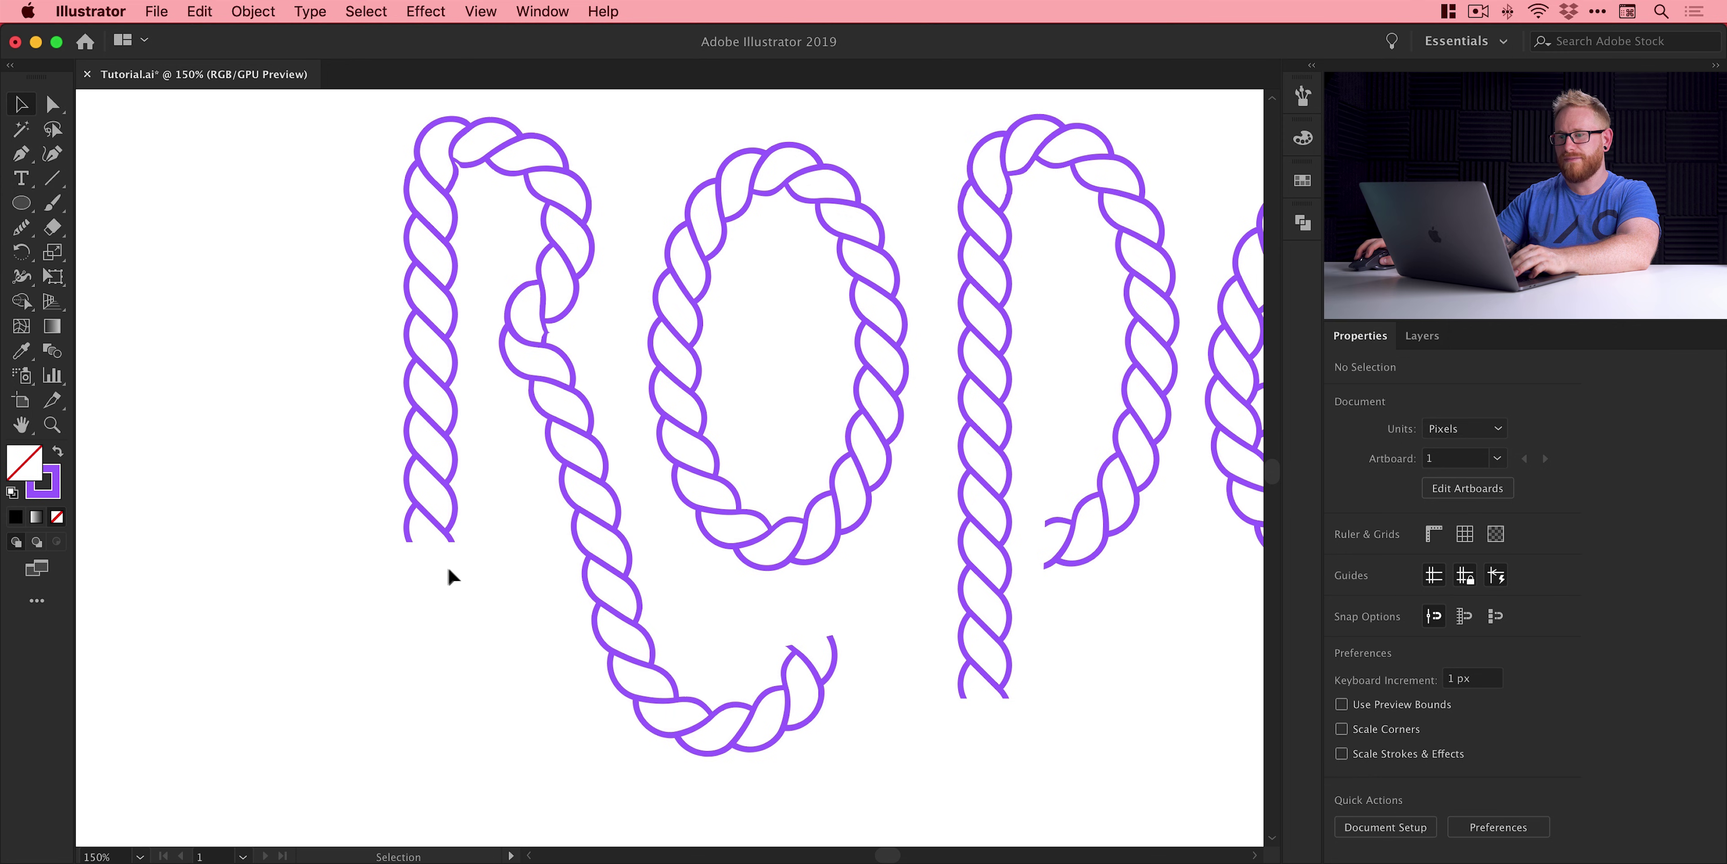
left_click(29, 161)
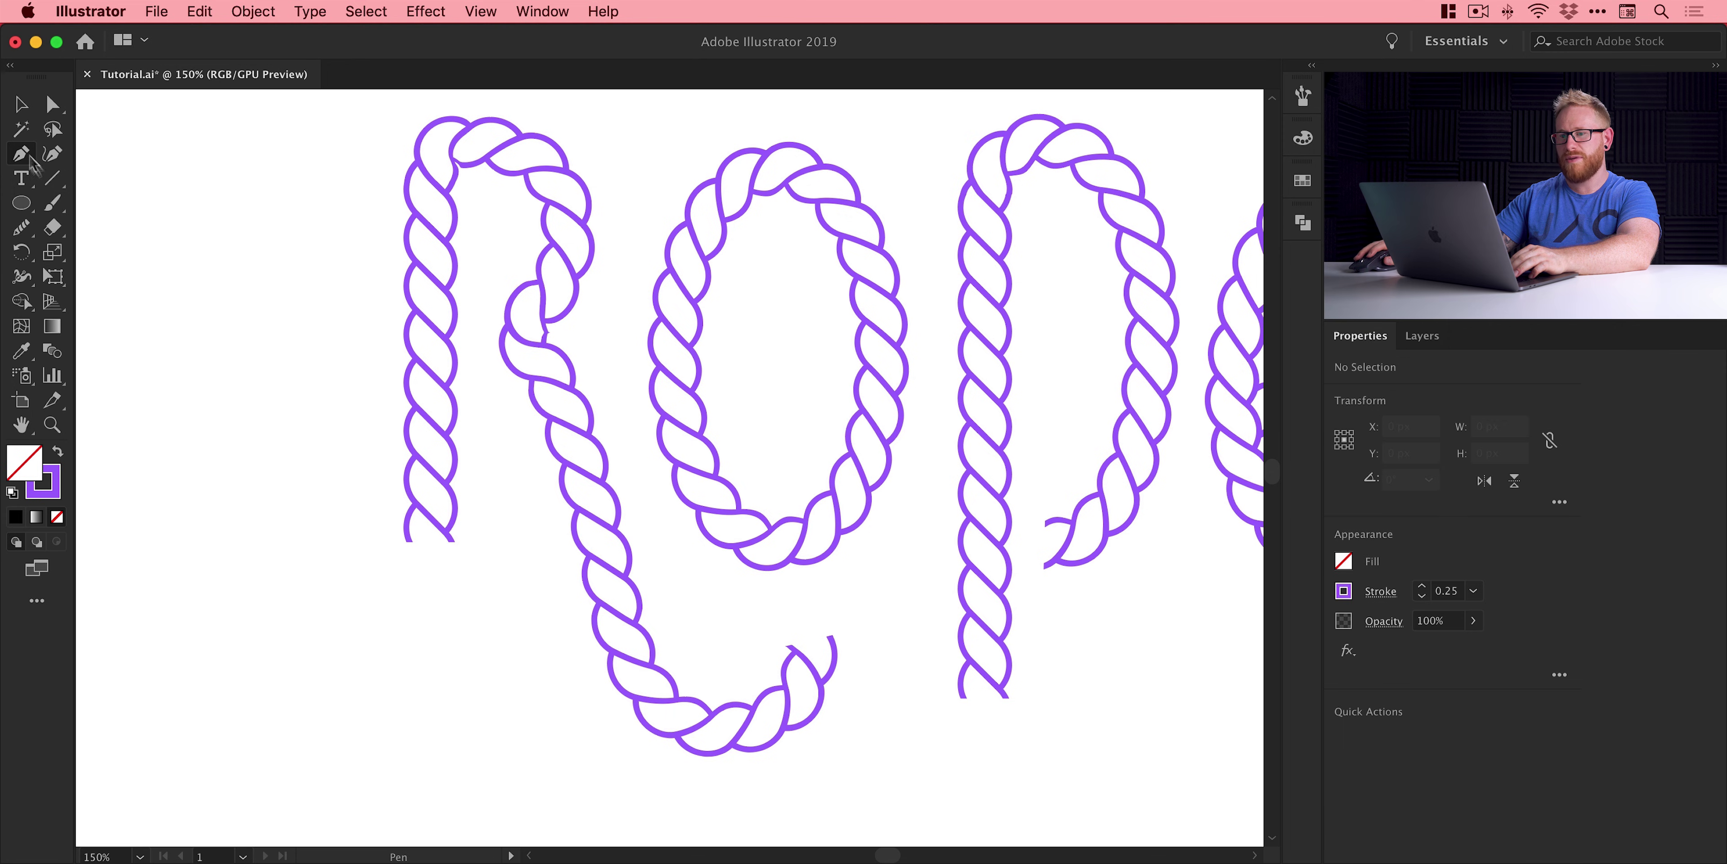
left_click(161, 390)
left_click(312, 389)
key("v")
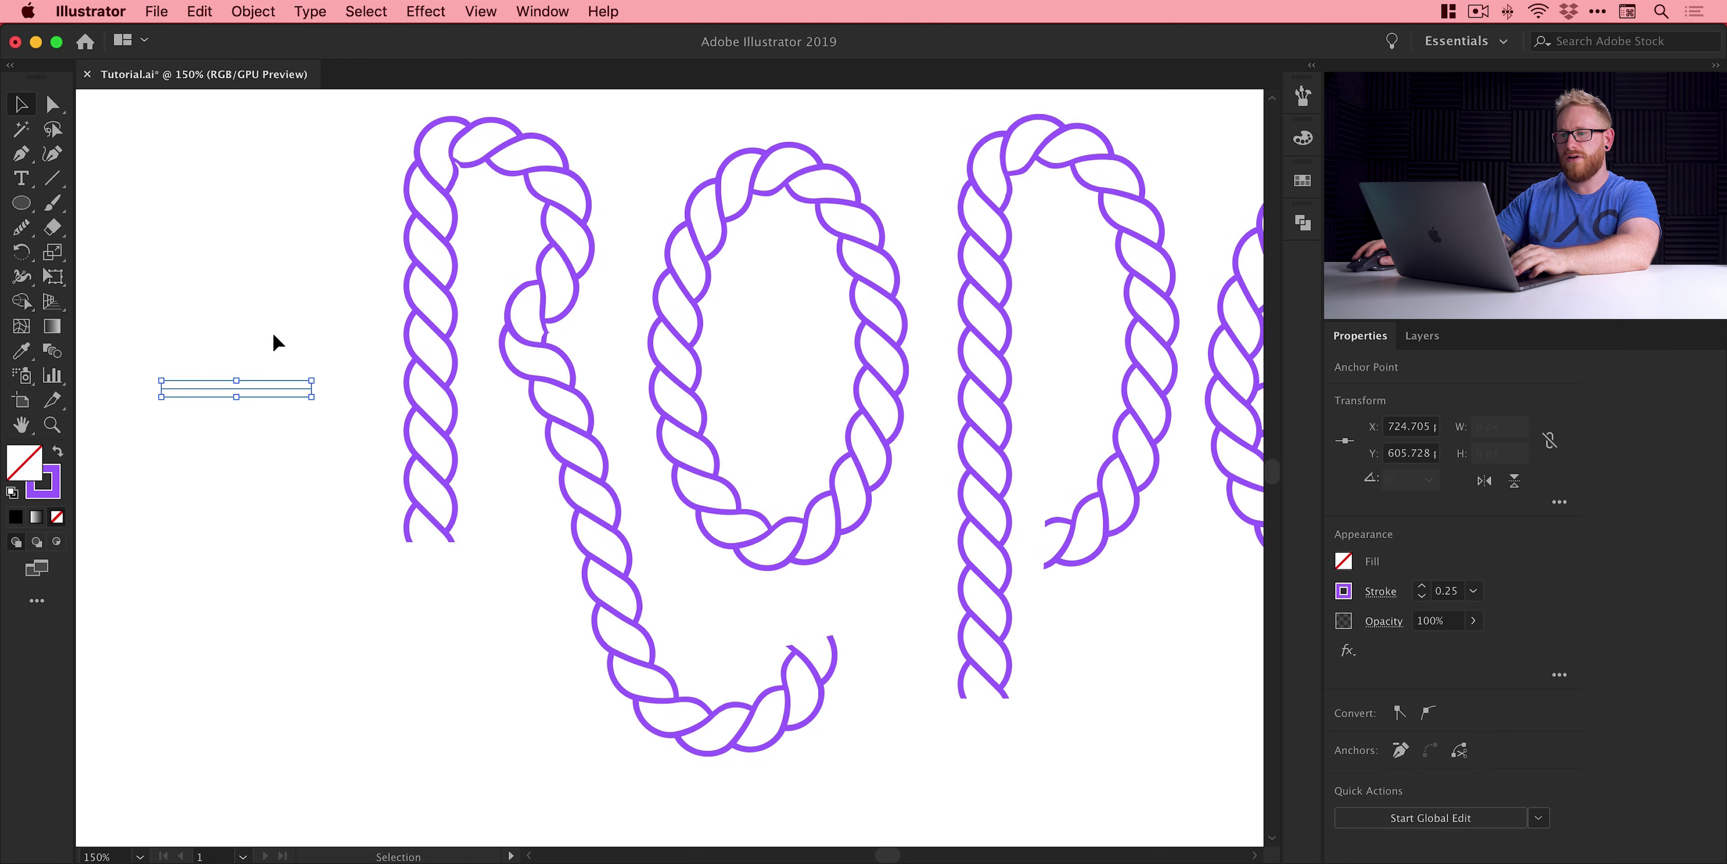
- Apply the rope pattern brush to the short path and set its stroke weight to 0.25 pt
left_click(1302, 95)
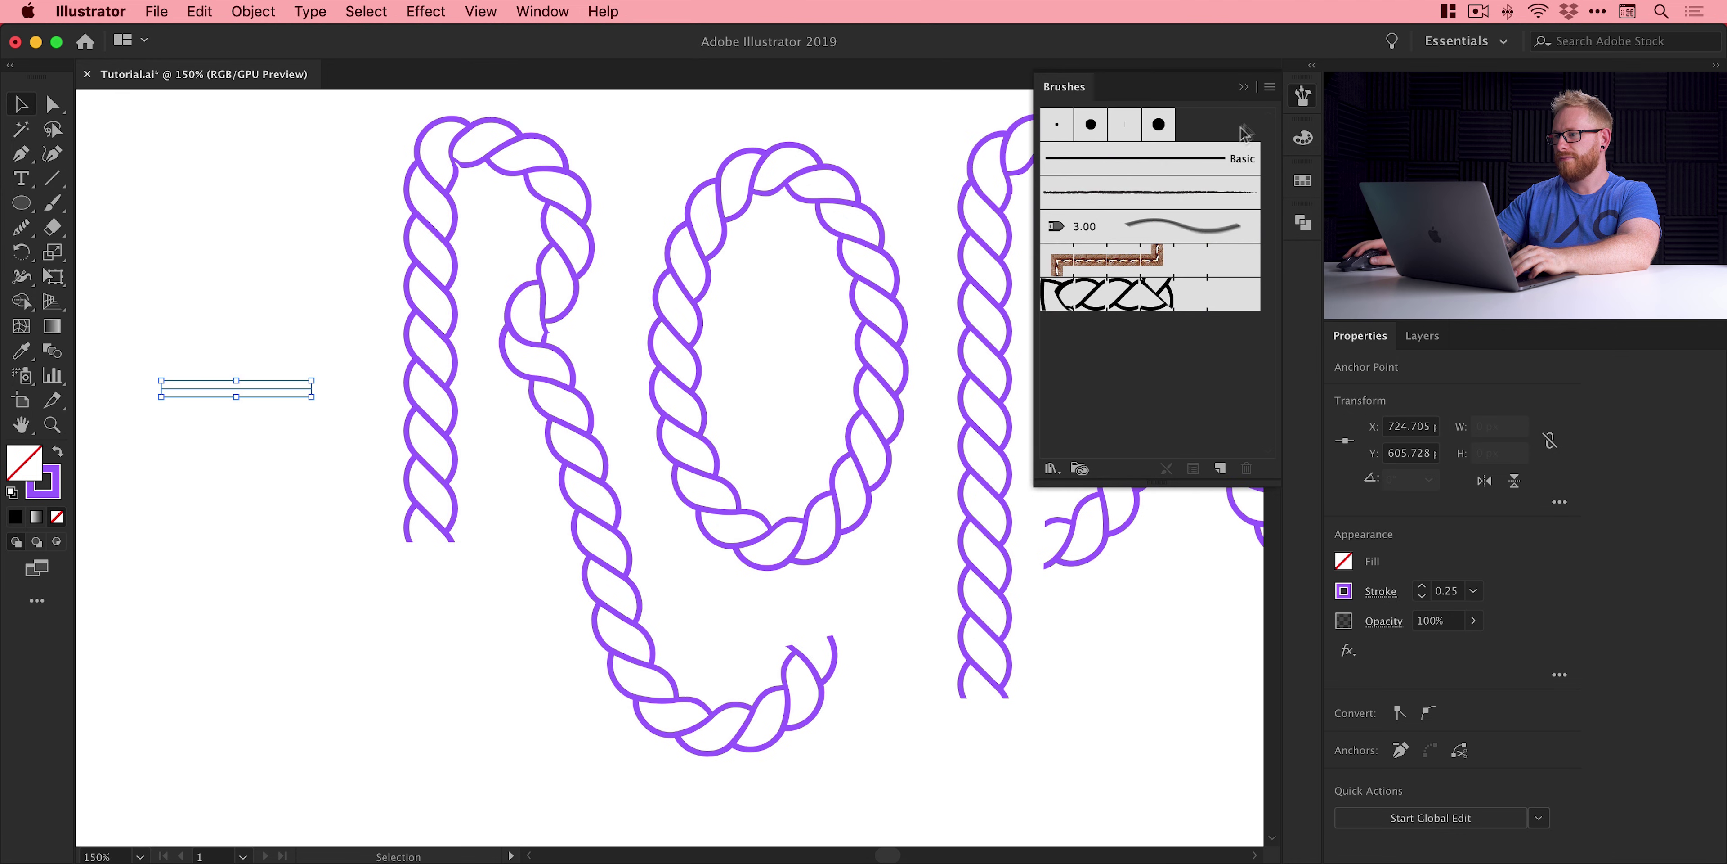
left_click(1140, 302)
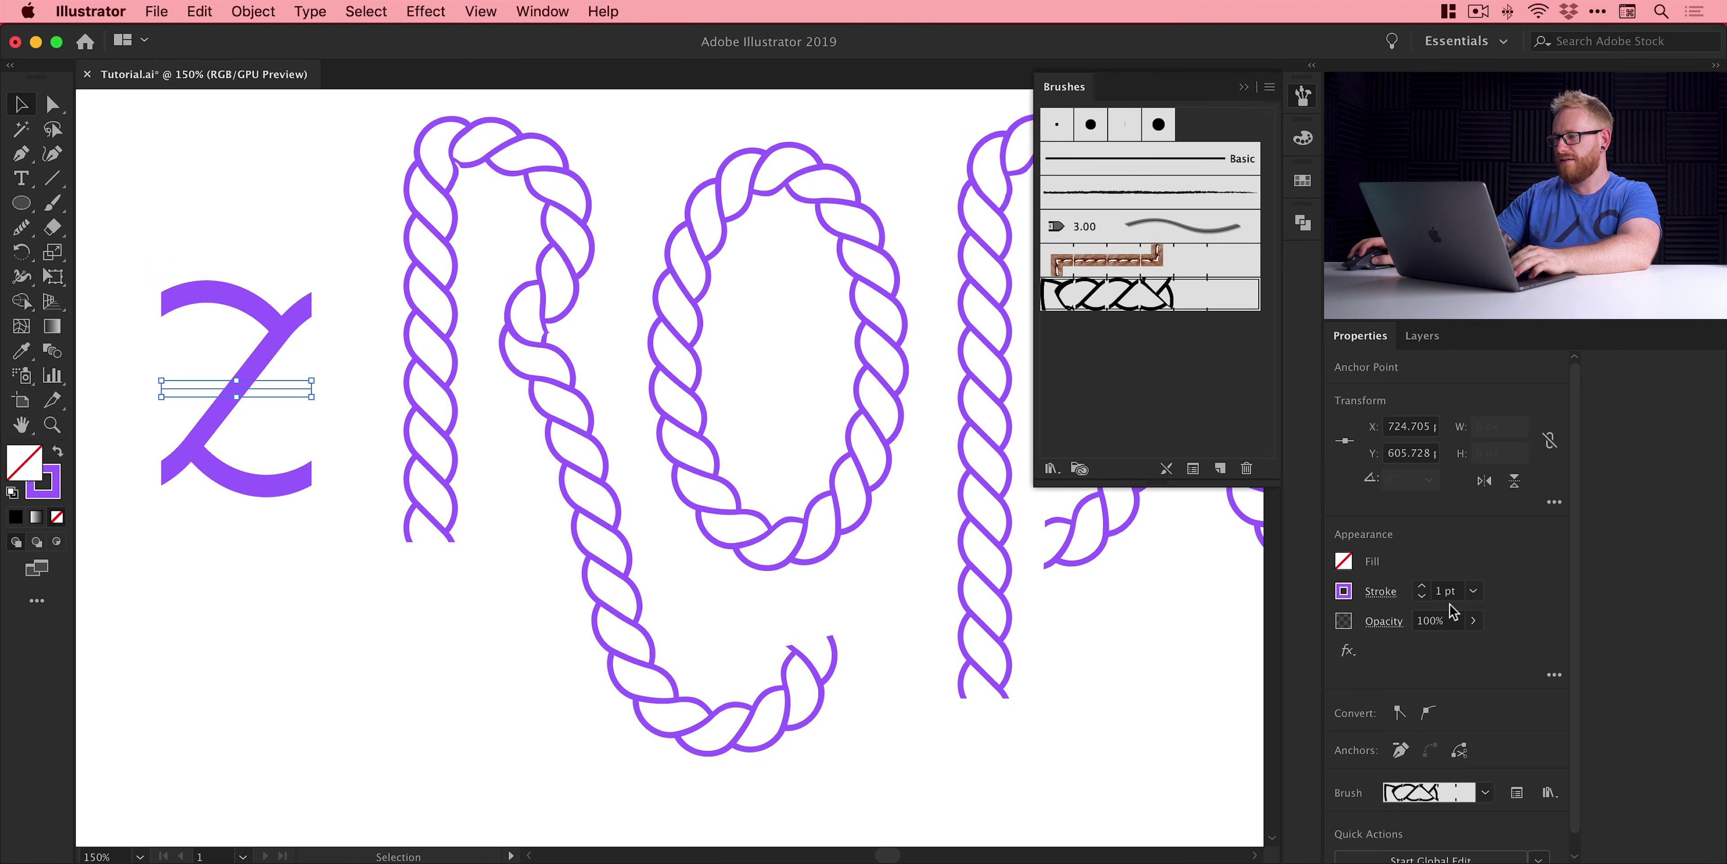
left_click(1456, 591)
left_click(1423, 596)
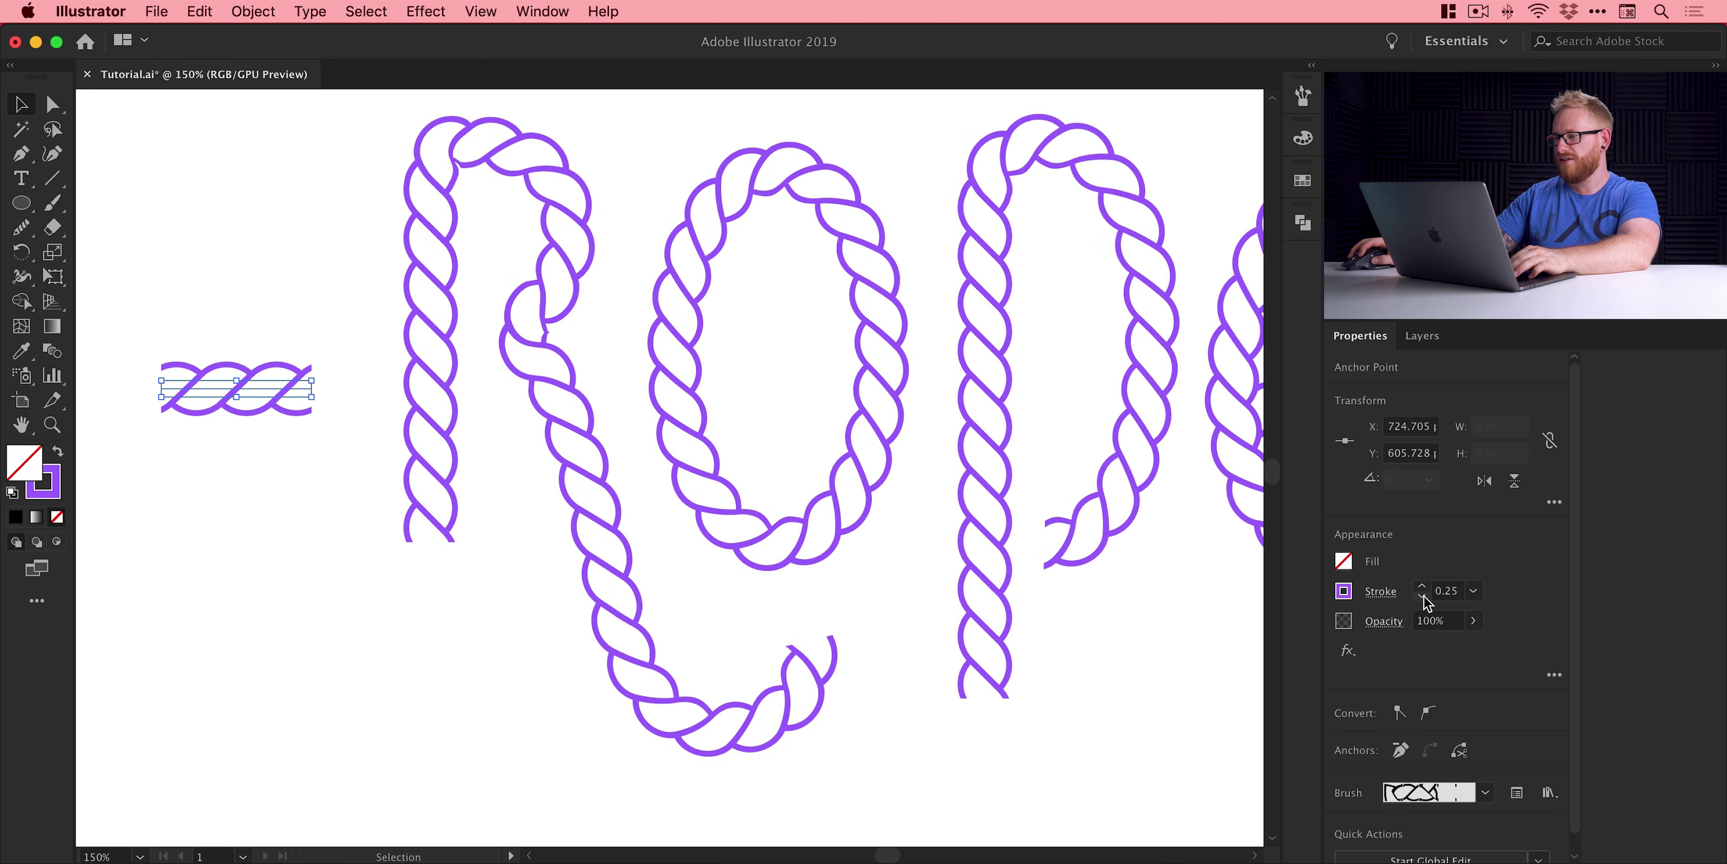
left_click(1423, 596)
left_click(1421, 587)
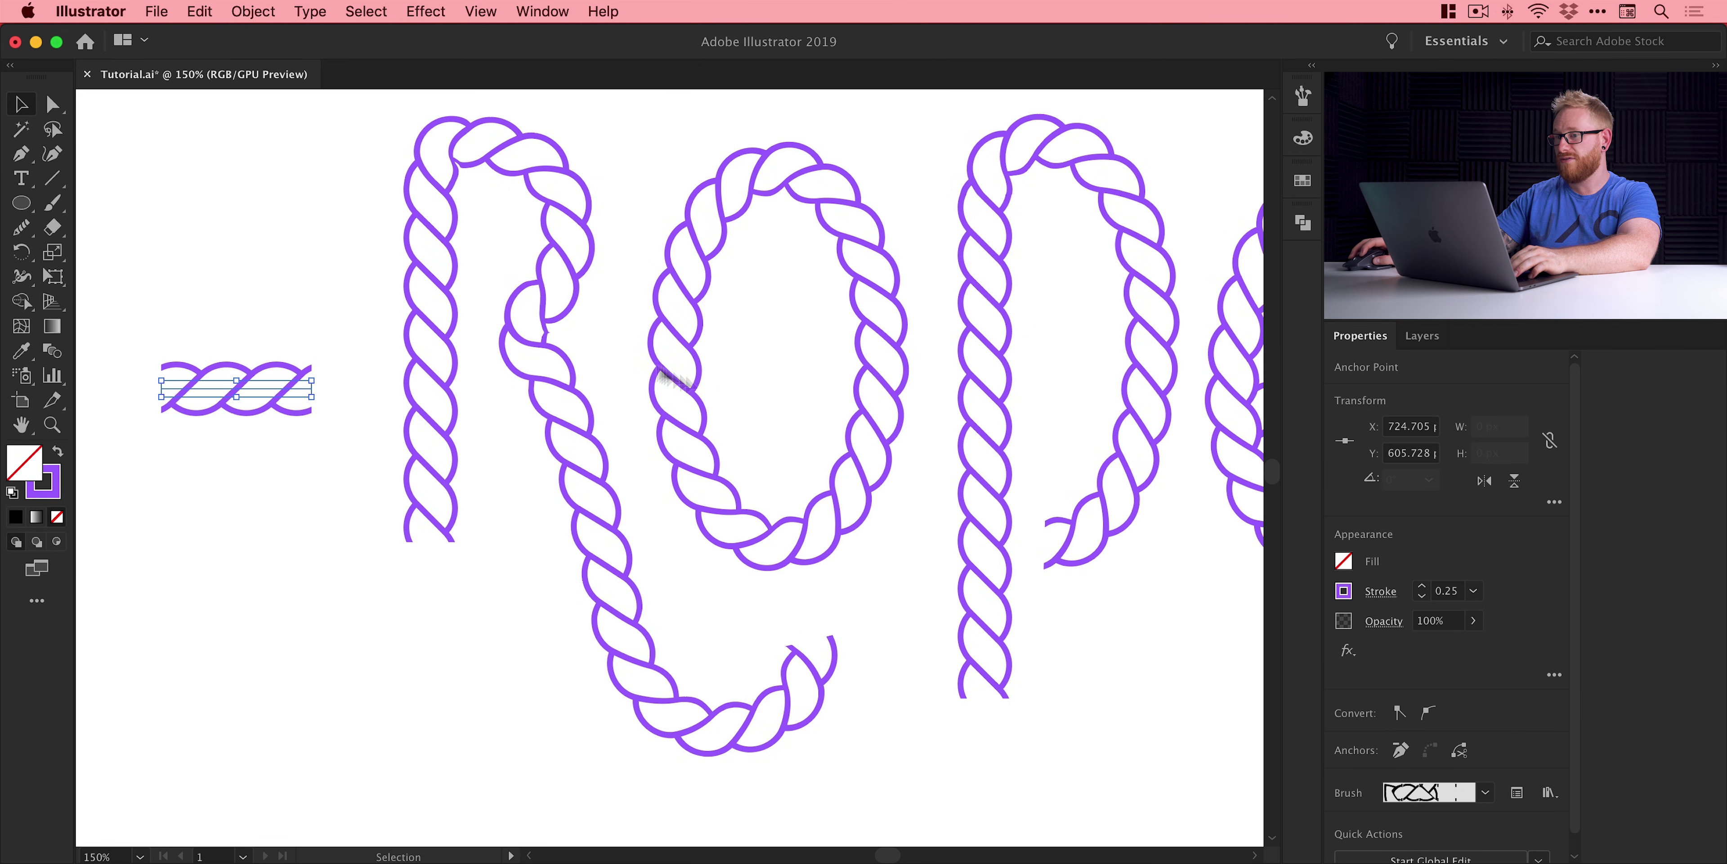
- Move the short rope segment to just below the open end of the R's stem
left_click(216, 287)
key("a")
left_click_drag(161, 388, 428, 625)
key("v")
left_click(263, 343)
- Expand the appearance of the short rope segment into filled shapes and deselect it
scroll(428, 624, "up", 5)
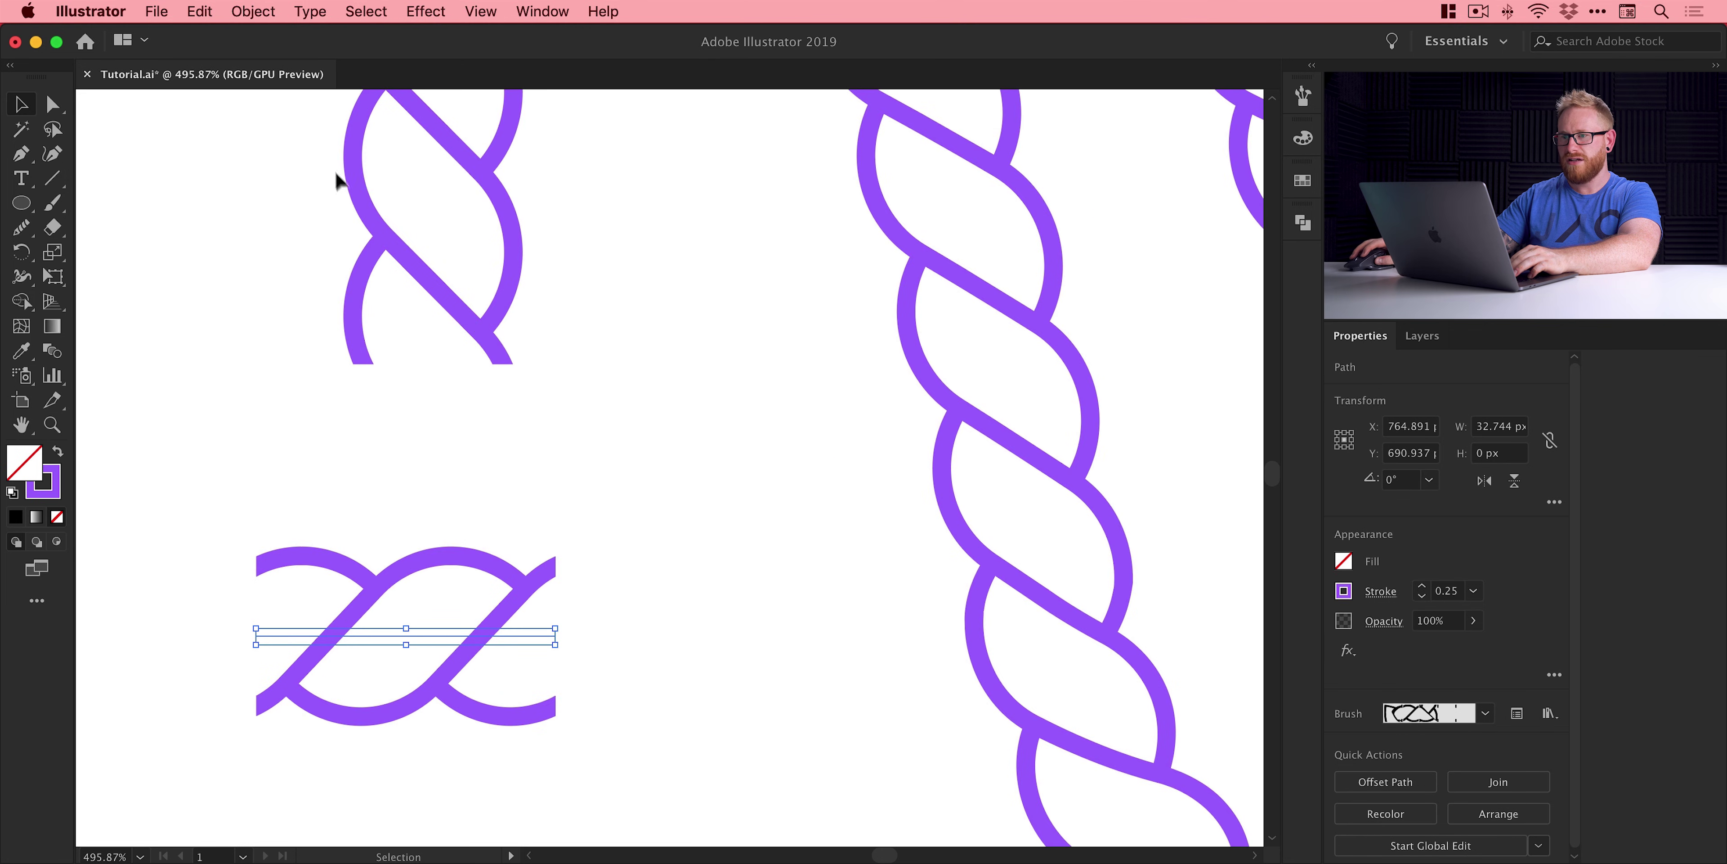
left_click(266, 9)
left_click(306, 236)
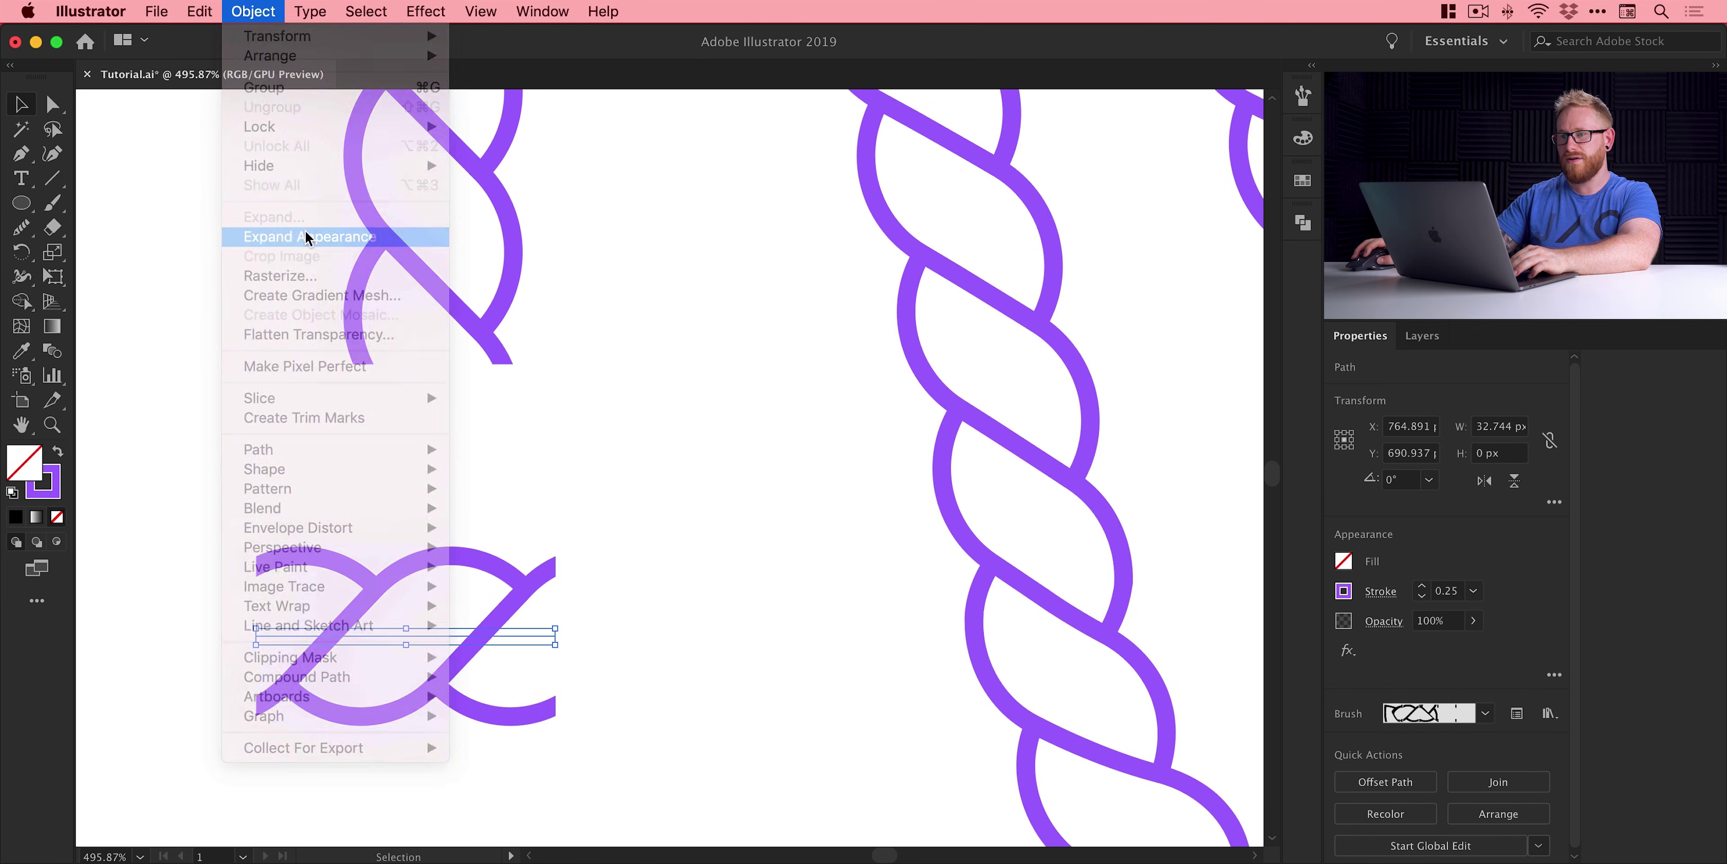
left_click(609, 583)
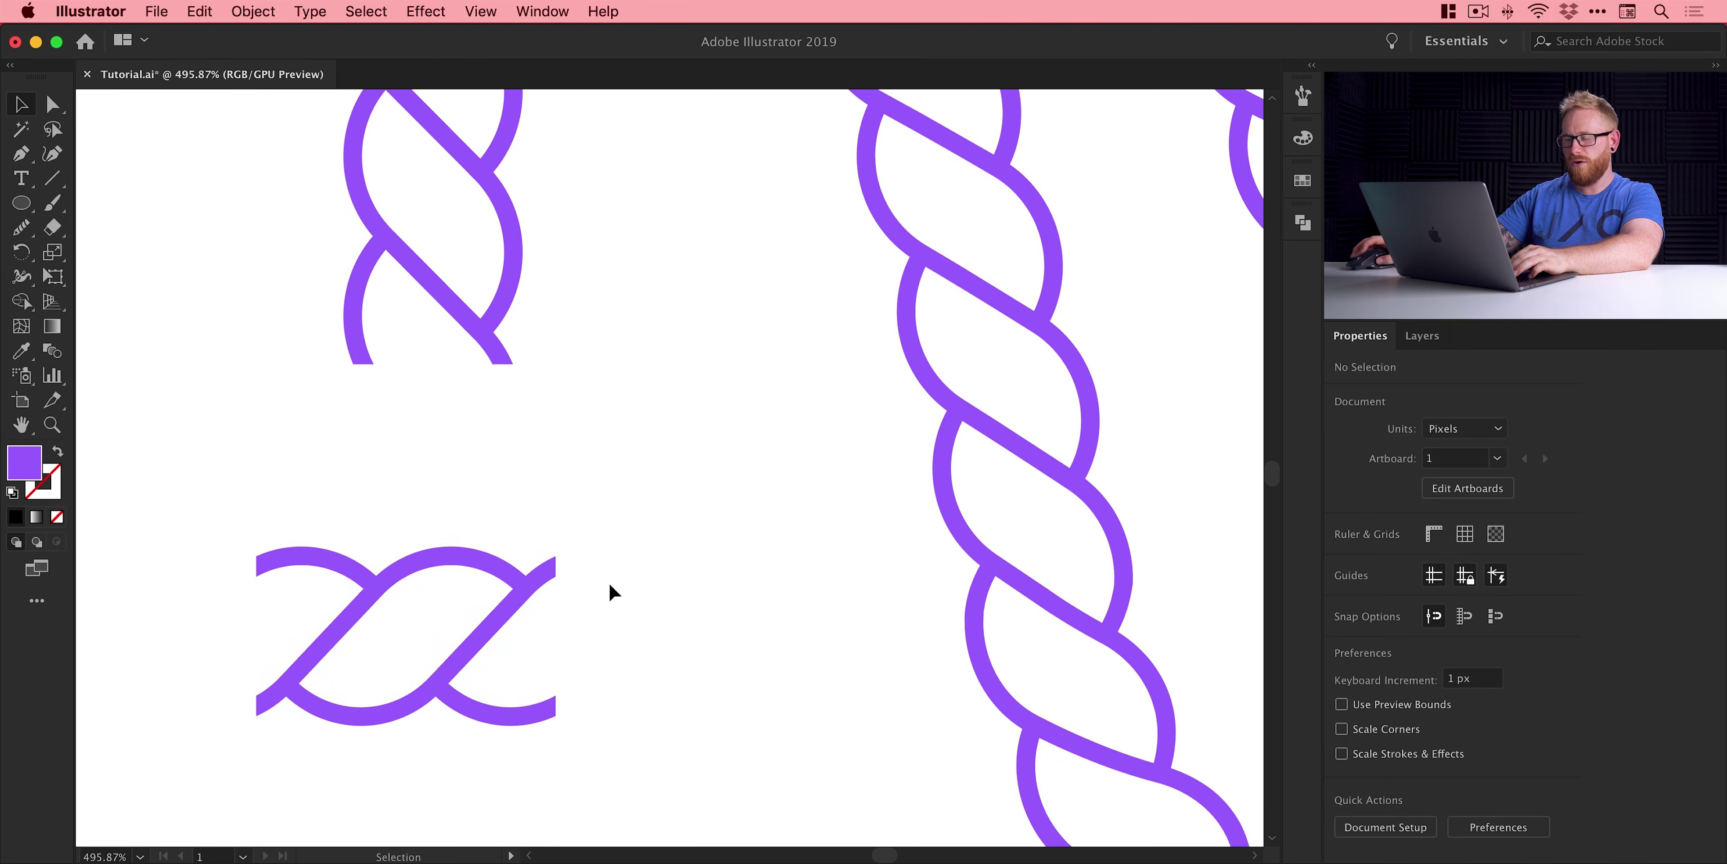
- In Outline view, delete the expanded segment's lower-right arc anchors and the cut end at its upper right
key("z")
left_click_drag(502, 656, 676, 622)
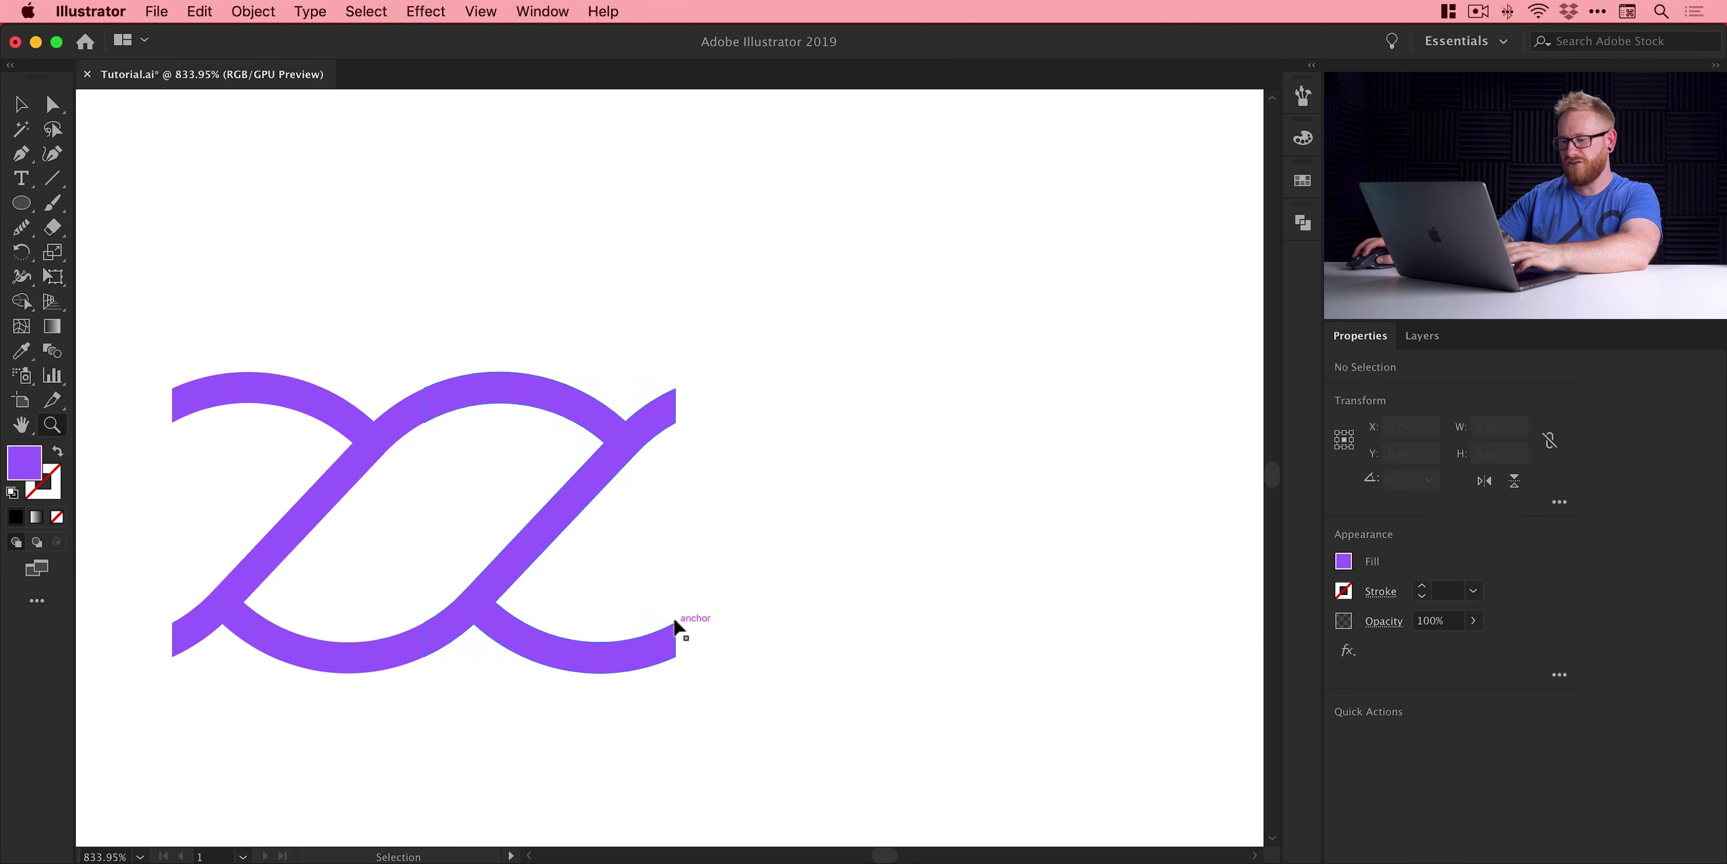
key("super+y")
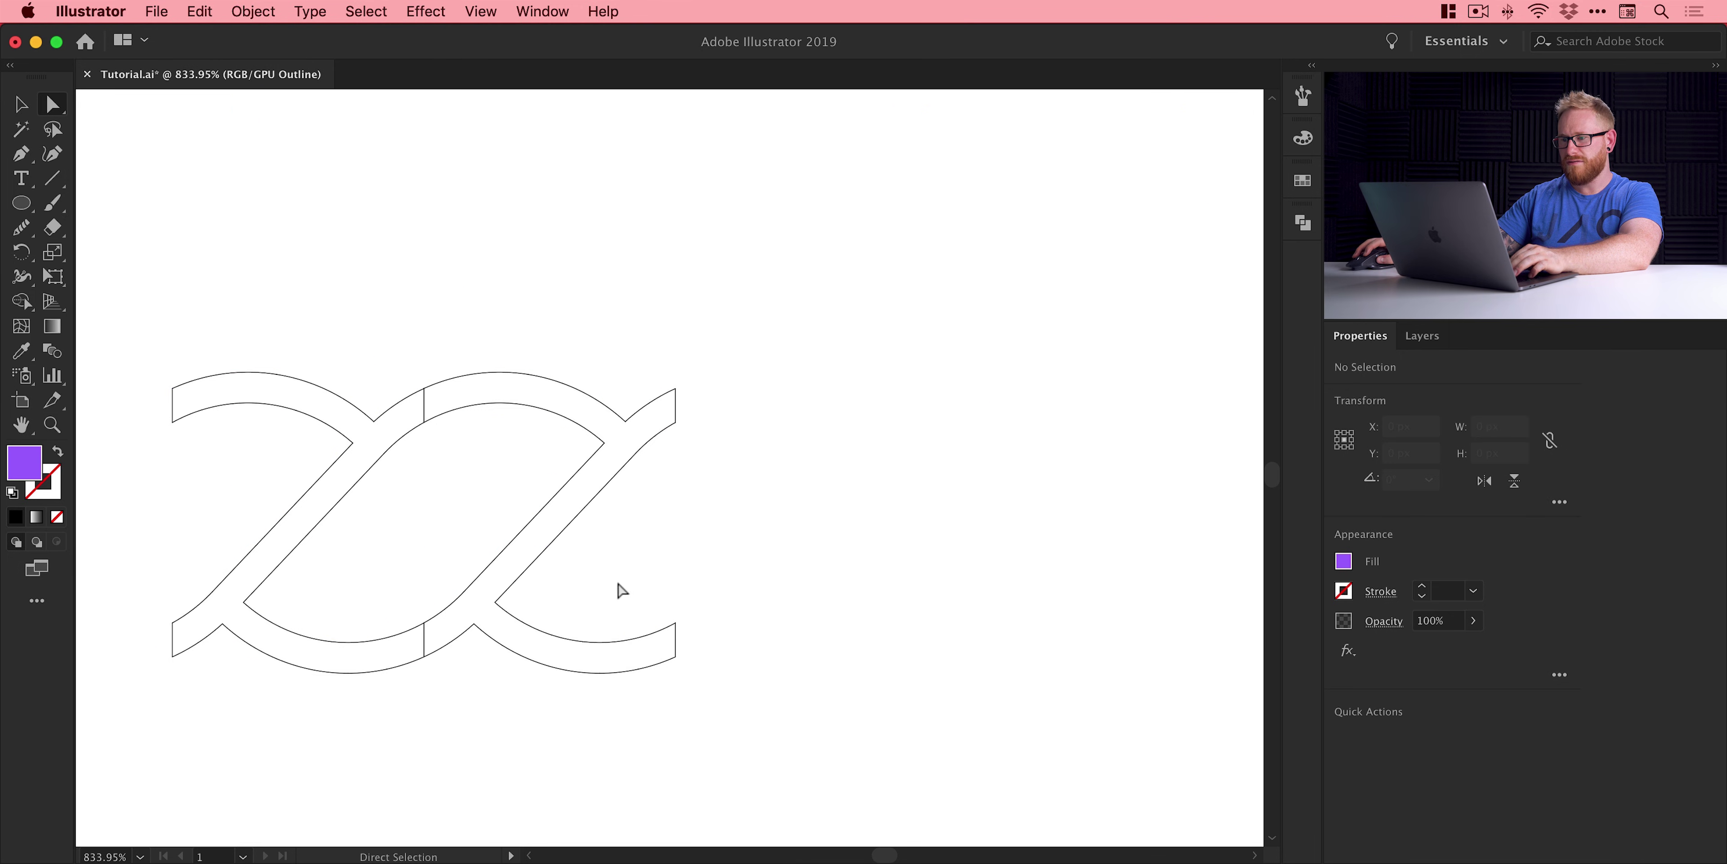
left_click_drag(622, 590, 757, 756)
key("Delete")
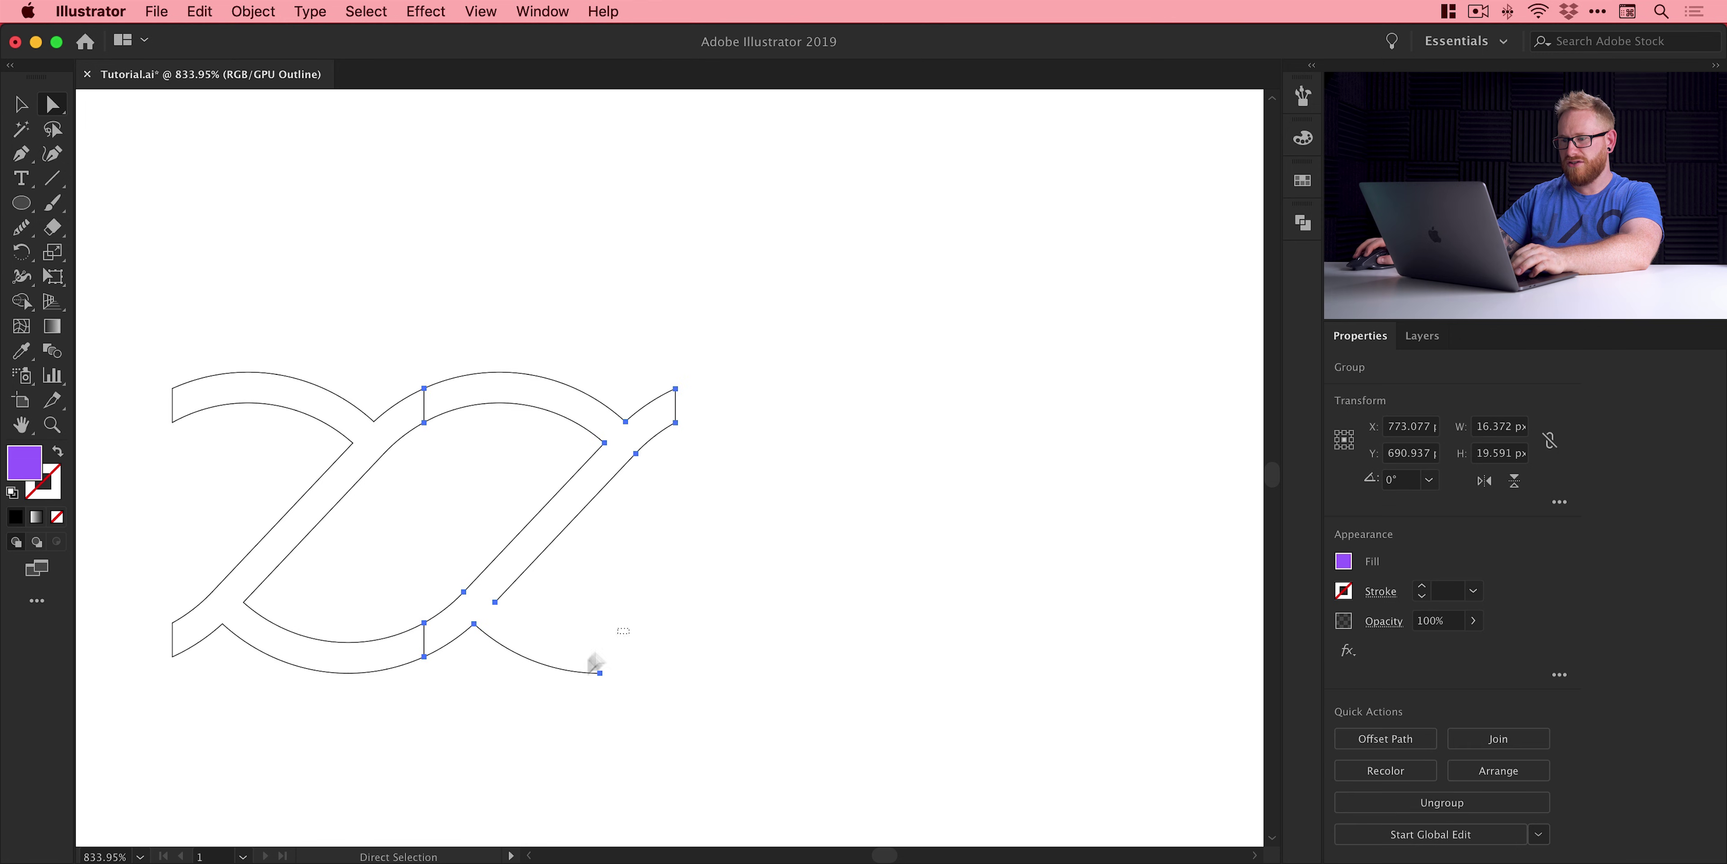
left_click_drag(593, 656, 579, 694)
key("Delete")
left_click(683, 446)
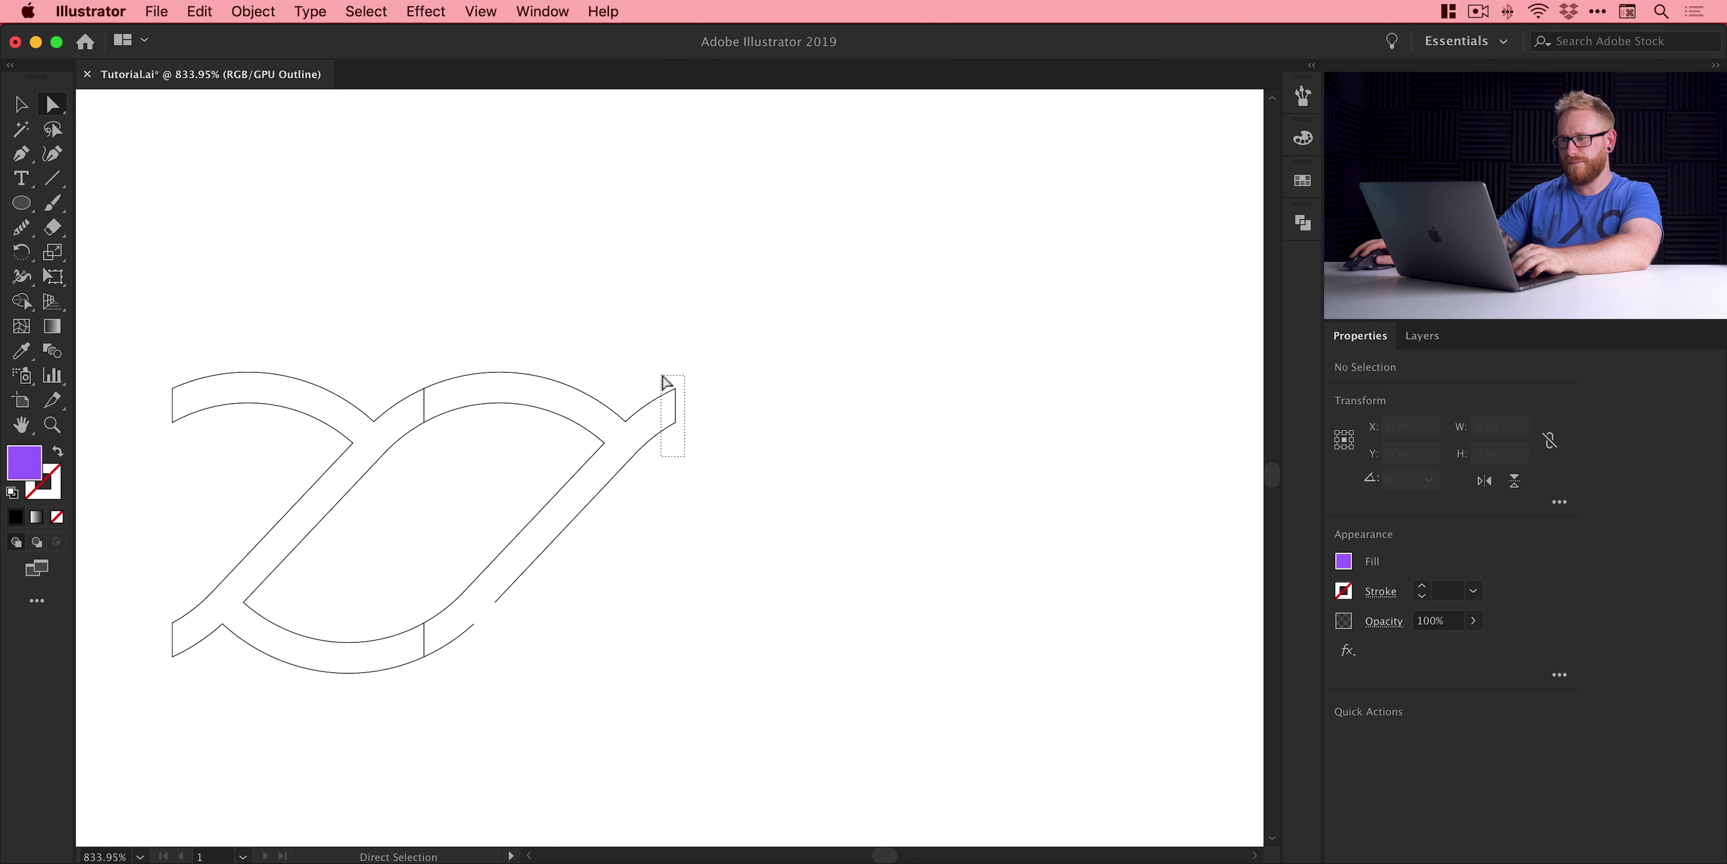
left_click_drag(662, 375, 663, 378)
key("Delete")
- Delete the left rope tile of the expanded segment, keeping only the trimmed right half
key("z")
left_click_drag(393, 588, 429, 589)
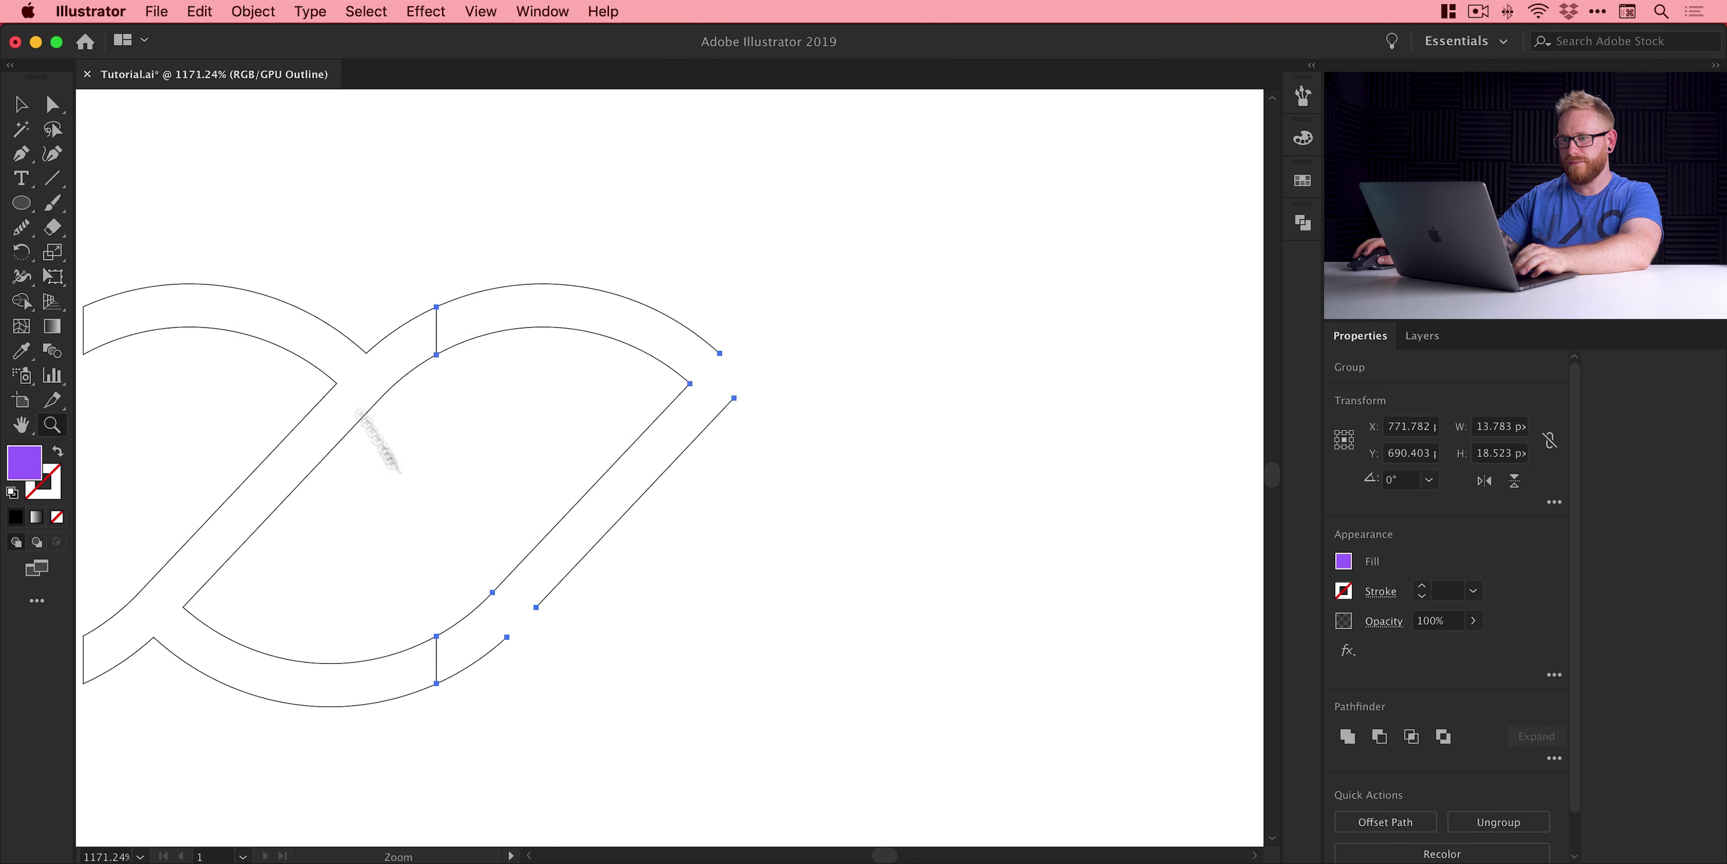
left_click_drag(306, 339, 405, 343)
key("a")
left_click_drag(139, 233, 486, 784)
key("Delete")
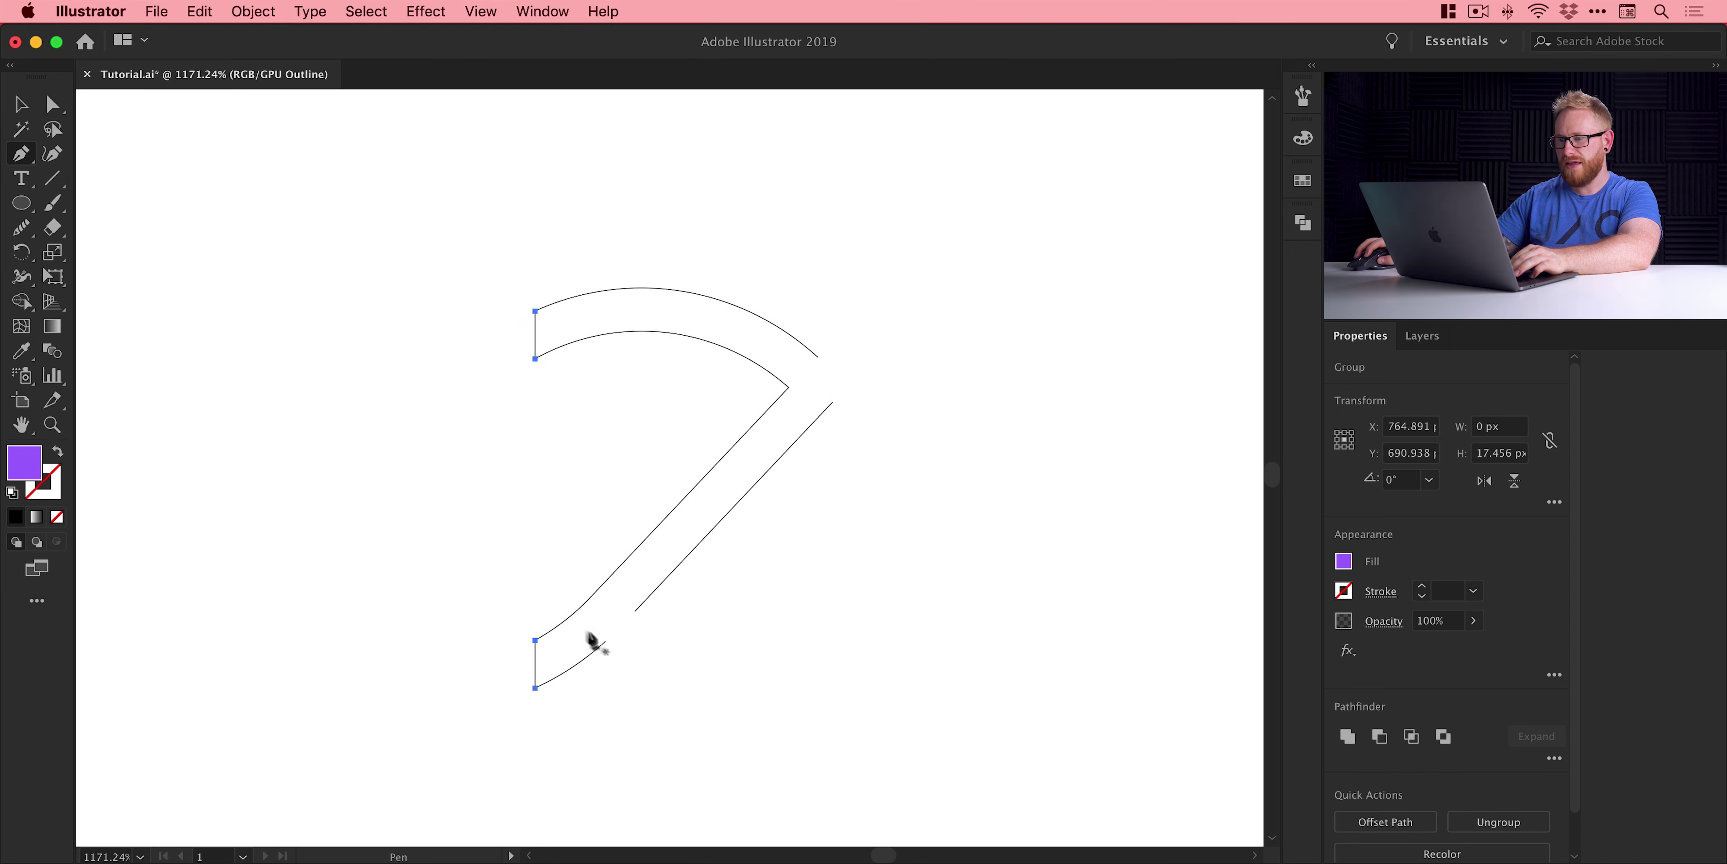
- Close the gaps in the remaining outline with the Pen tool, joining the lower edges and forming a pointed outer corner
left_click(606, 638)
left_click(635, 611)
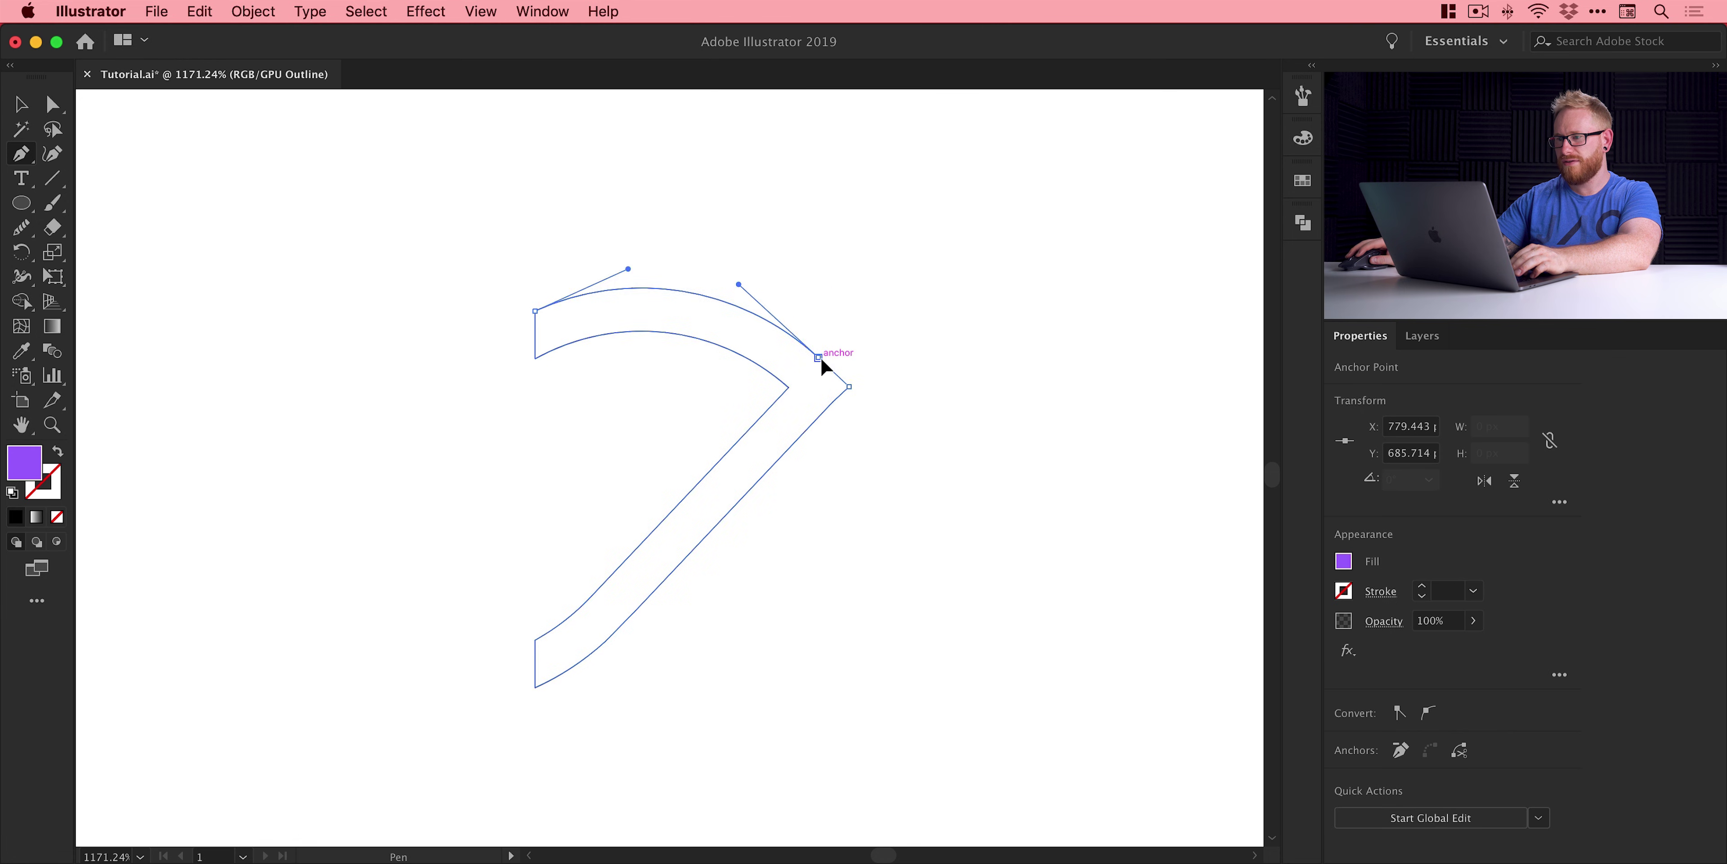
key("v")
left_click(935, 380)
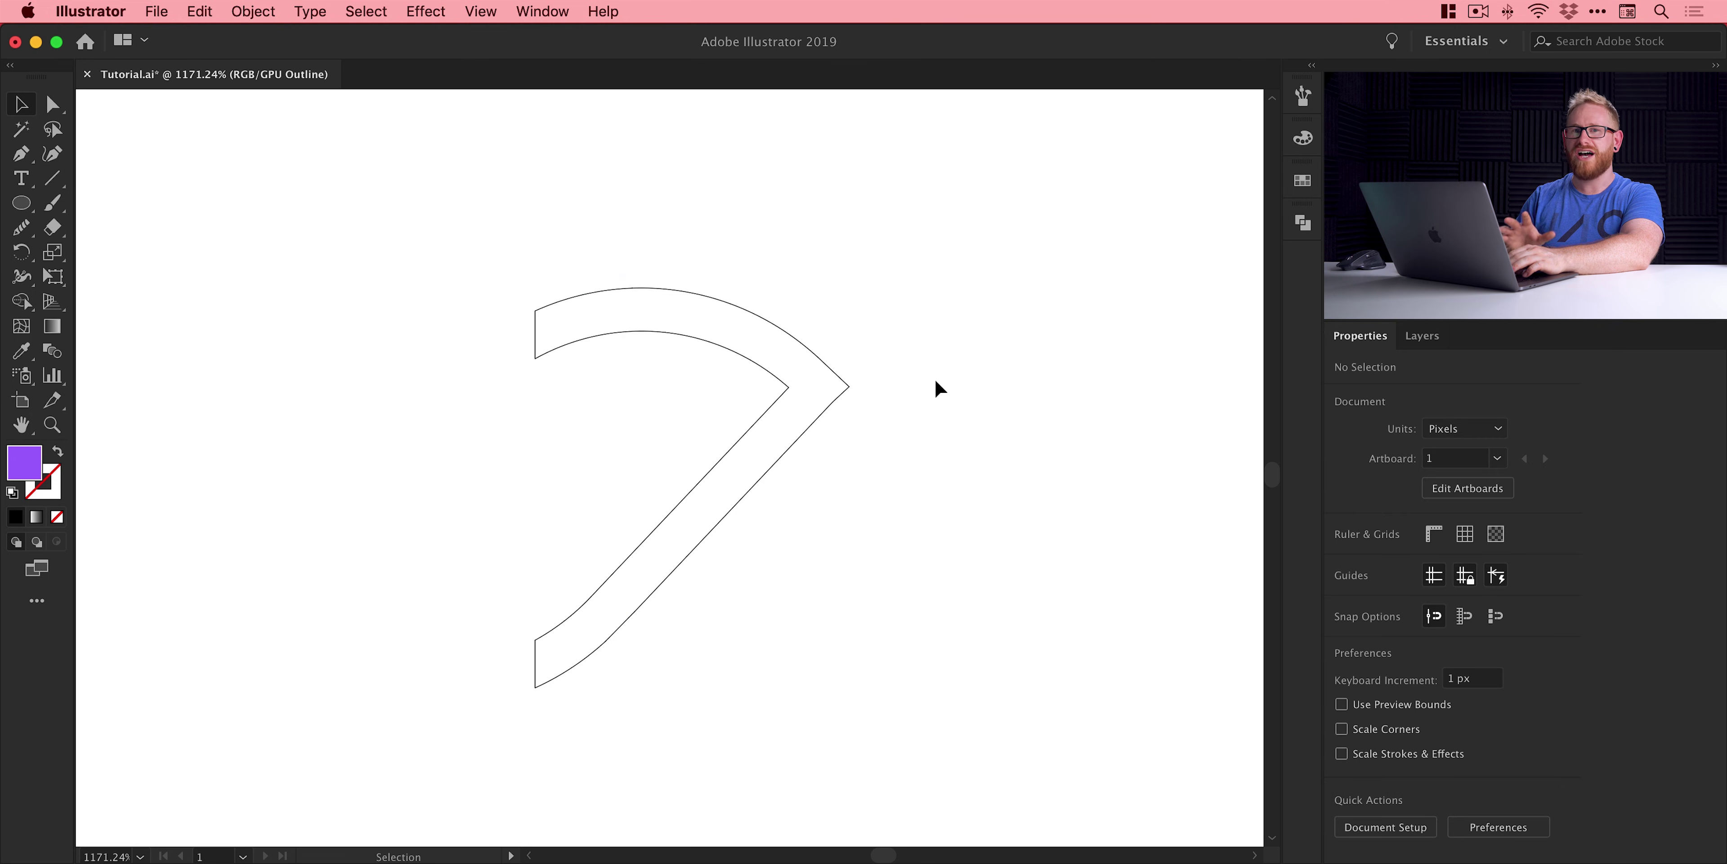
- Return to Preview mode and move the end-cap piece up closer to the R's open stem end
key("super+y")
key("super+minus")
key("super+minus")
key("super+minus")
key("super+minus")
key("super+minus")
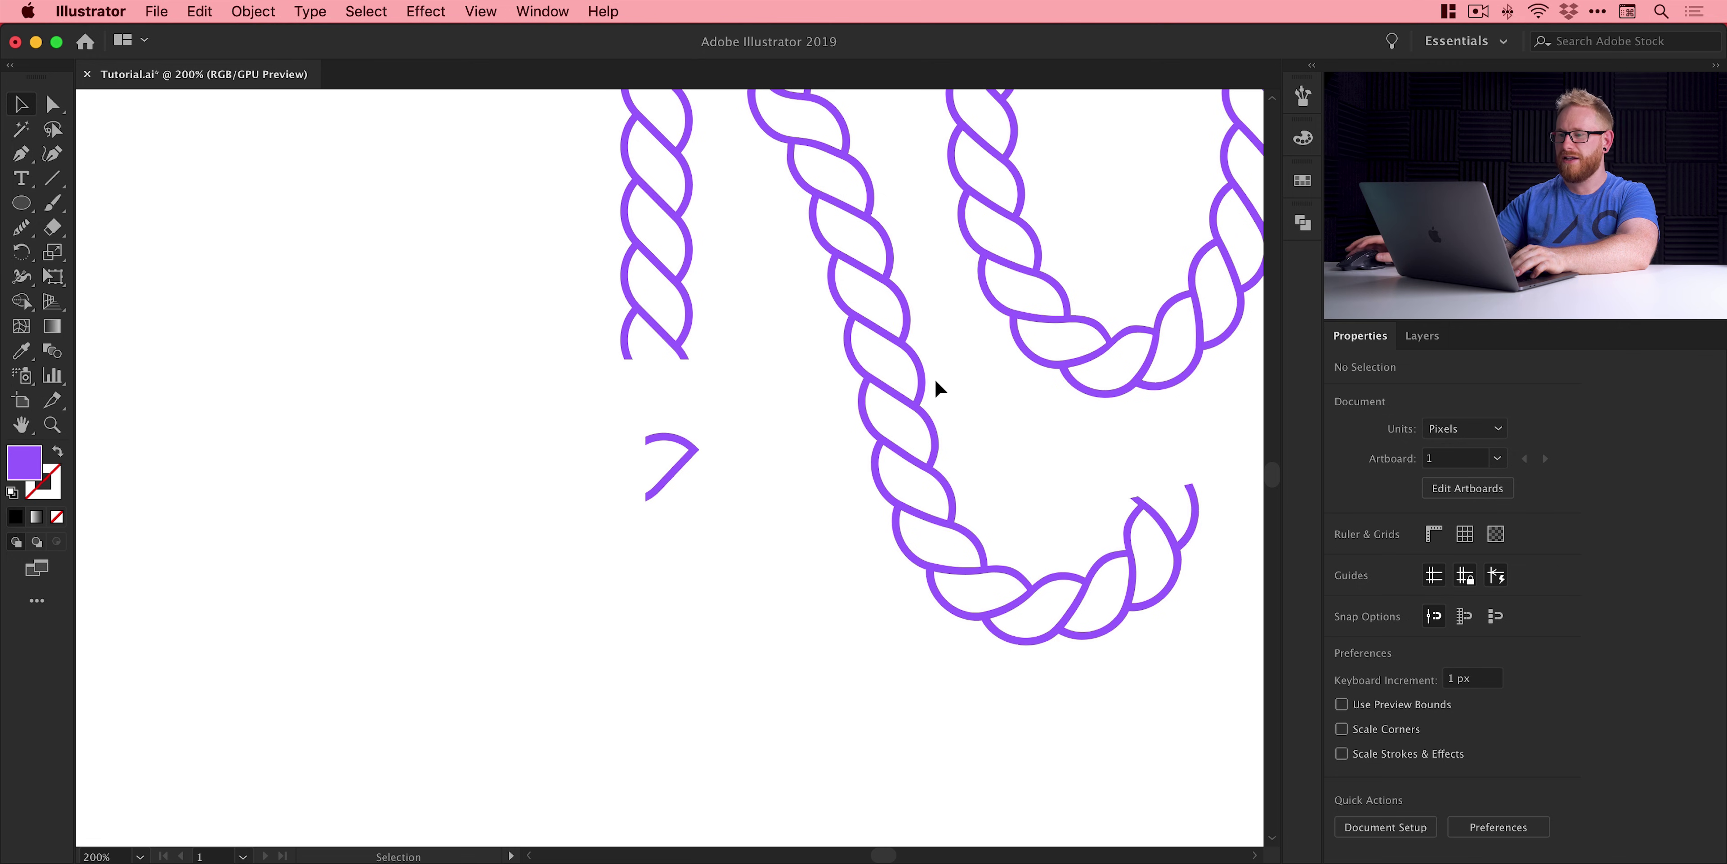
left_click_drag(694, 458, 679, 429)
key("z")
left_click_drag(628, 345, 838, 664)
key("v")
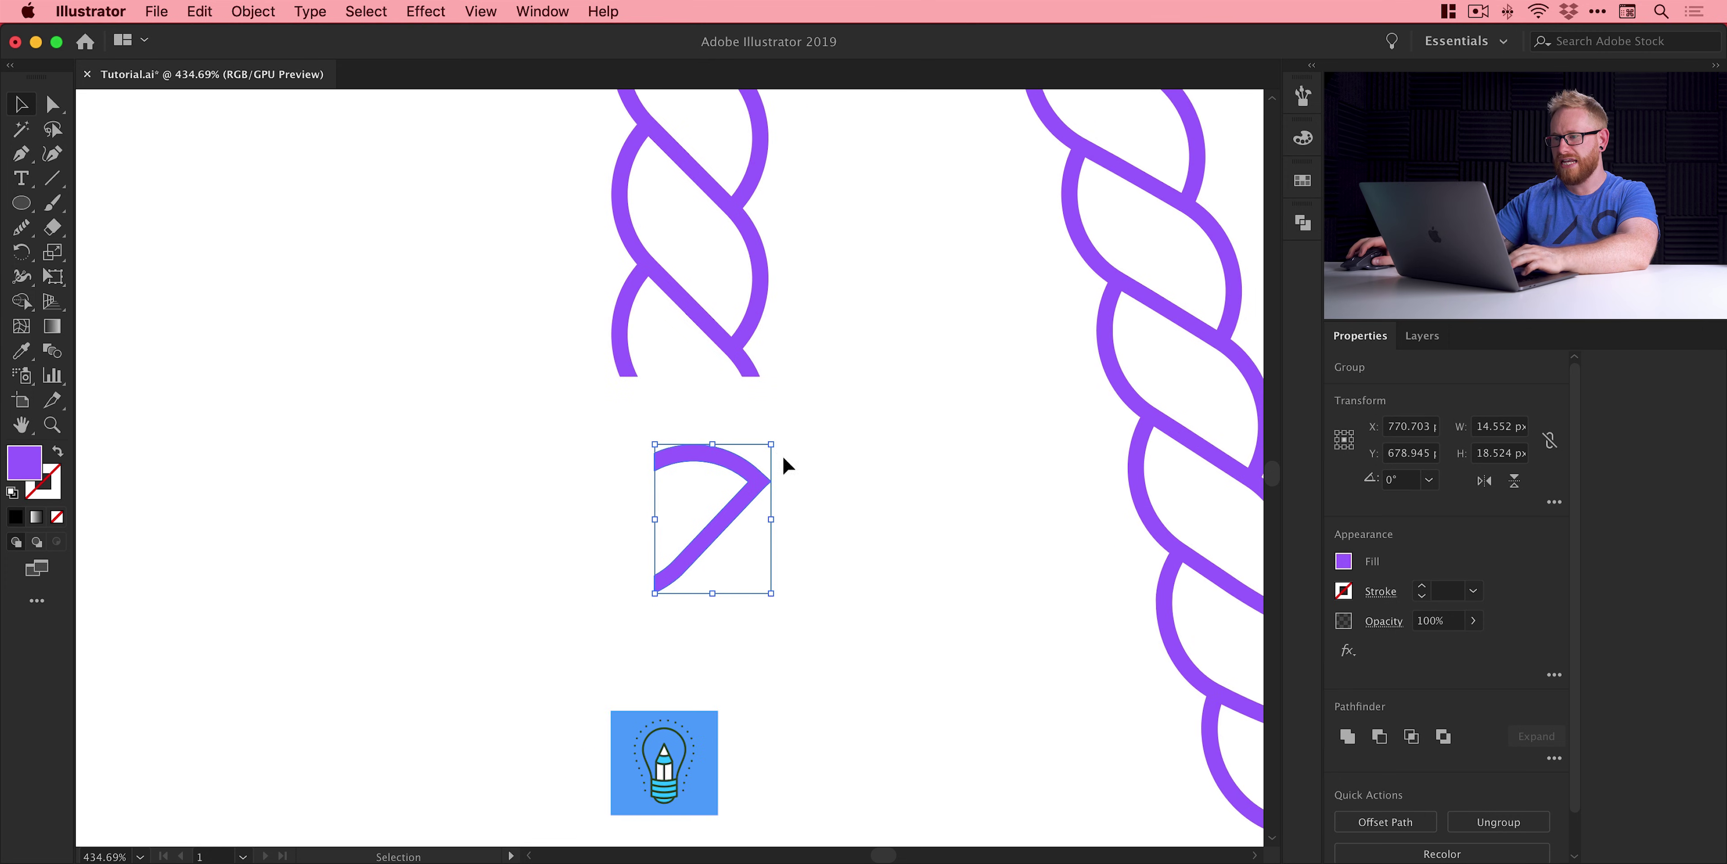
- Rotate the end cap to 270° and move it directly beneath the R's stem end
left_click_drag(781, 436, 789, 640)
key("z")
left_click_drag(658, 385, 959, 717)
key("v")
left_click_drag(727, 697, 681, 505)
- Snap the end cap's corner onto the R's cut stem edge and check the alignment of both strands
key("z")
left_click_drag(604, 364, 805, 365)
key("v")
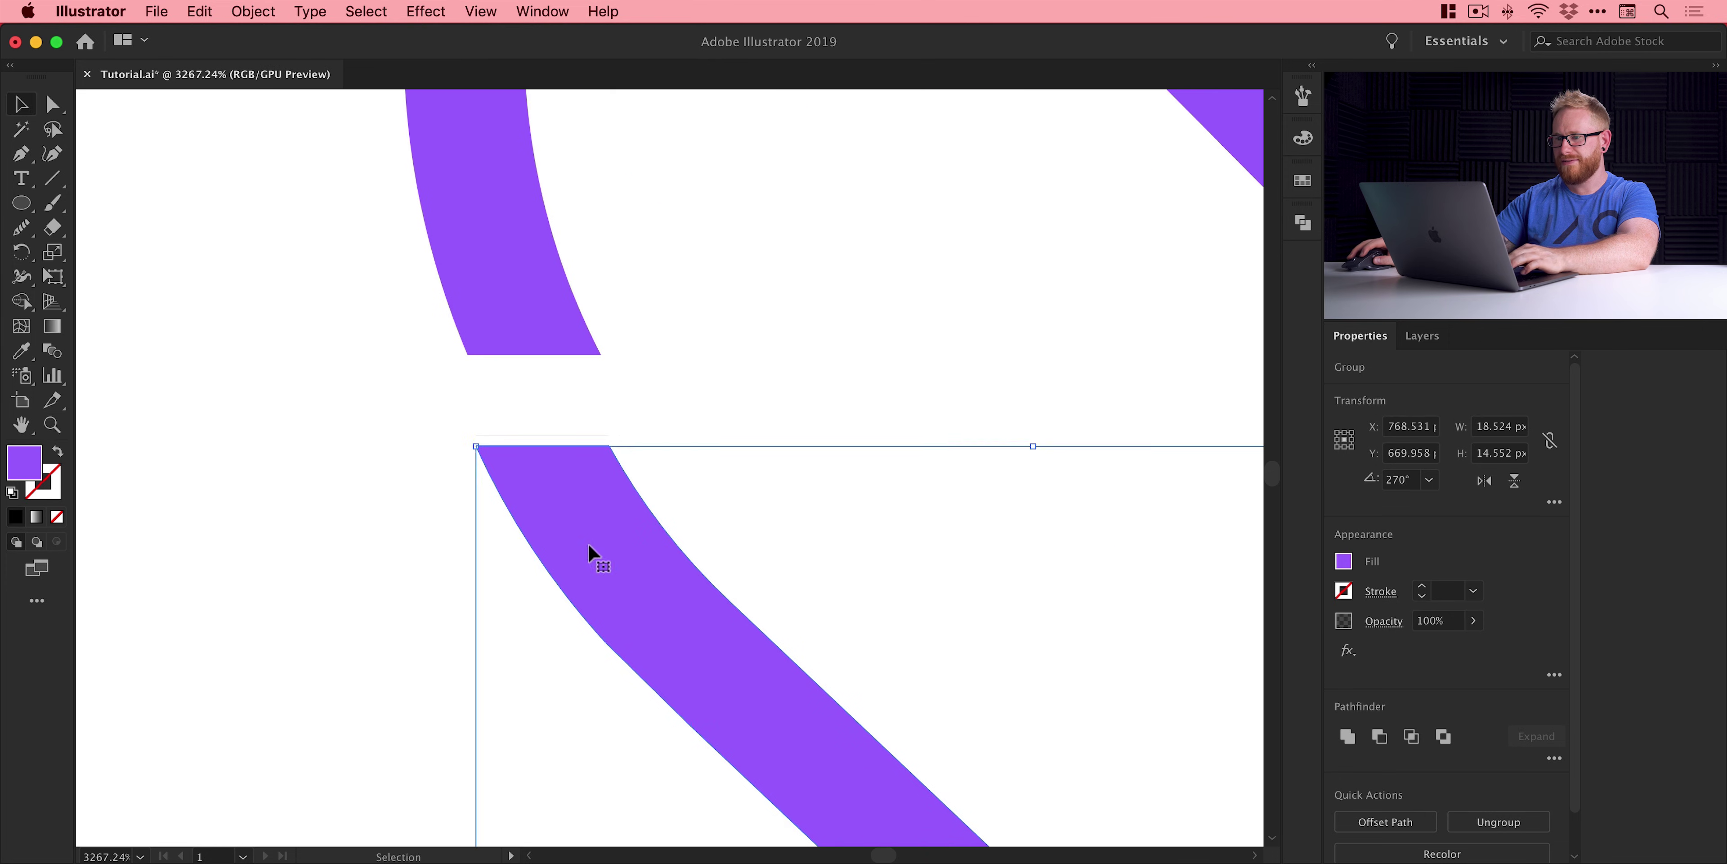
left_click_drag(588, 544, 580, 453)
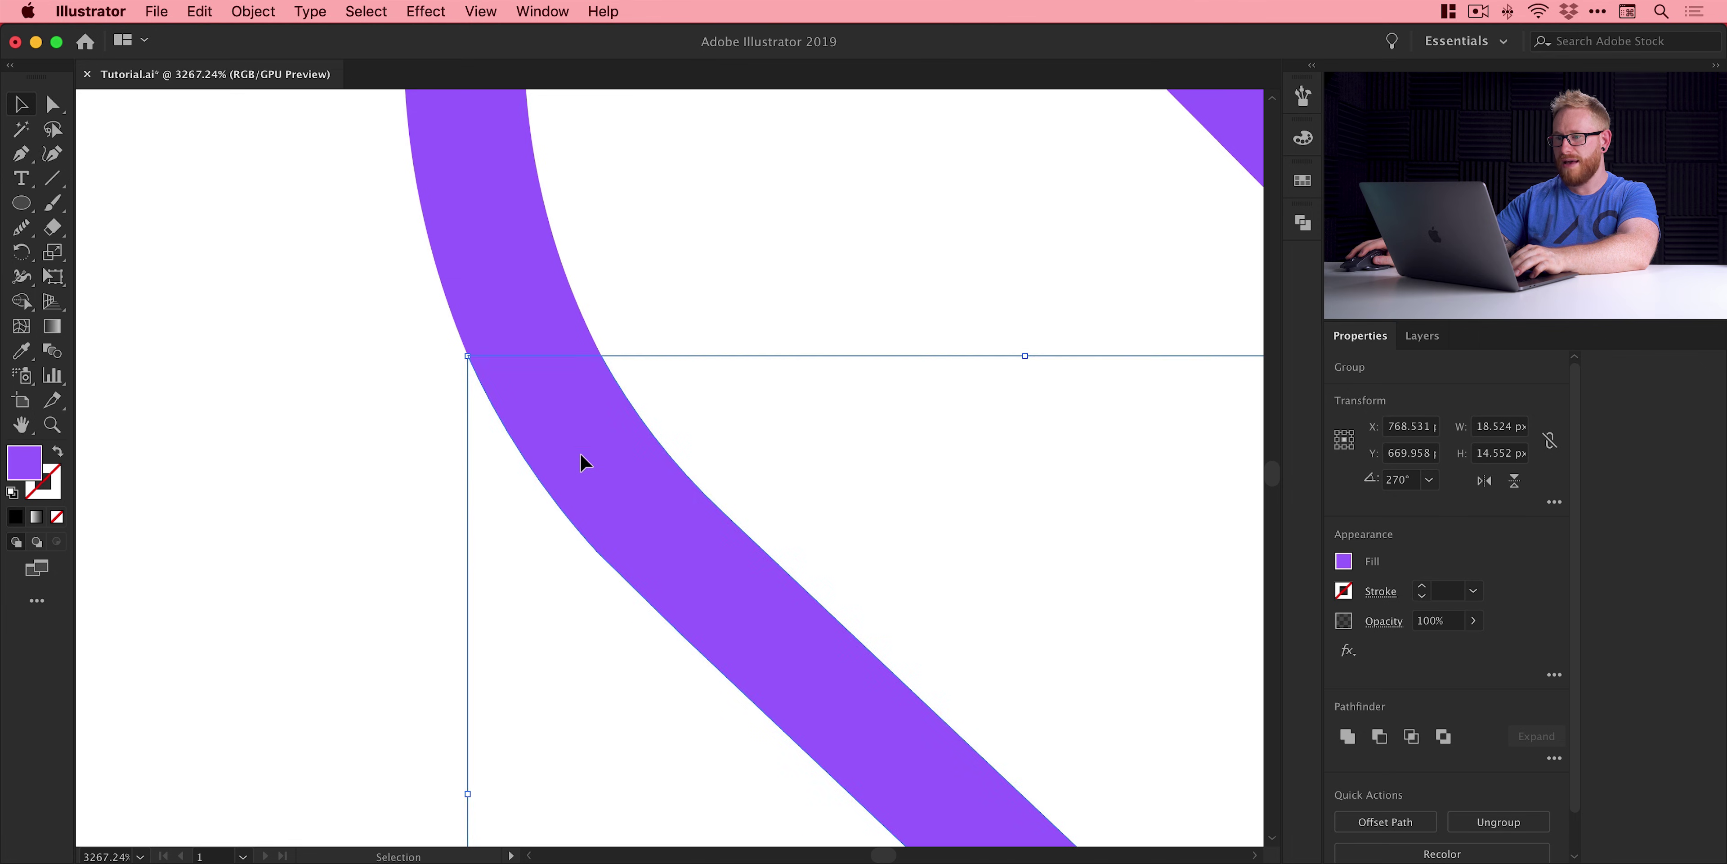
scroll(577, 469, "right", 5)
scroll(577, 469, "down", 2)
left_click(614, 533)
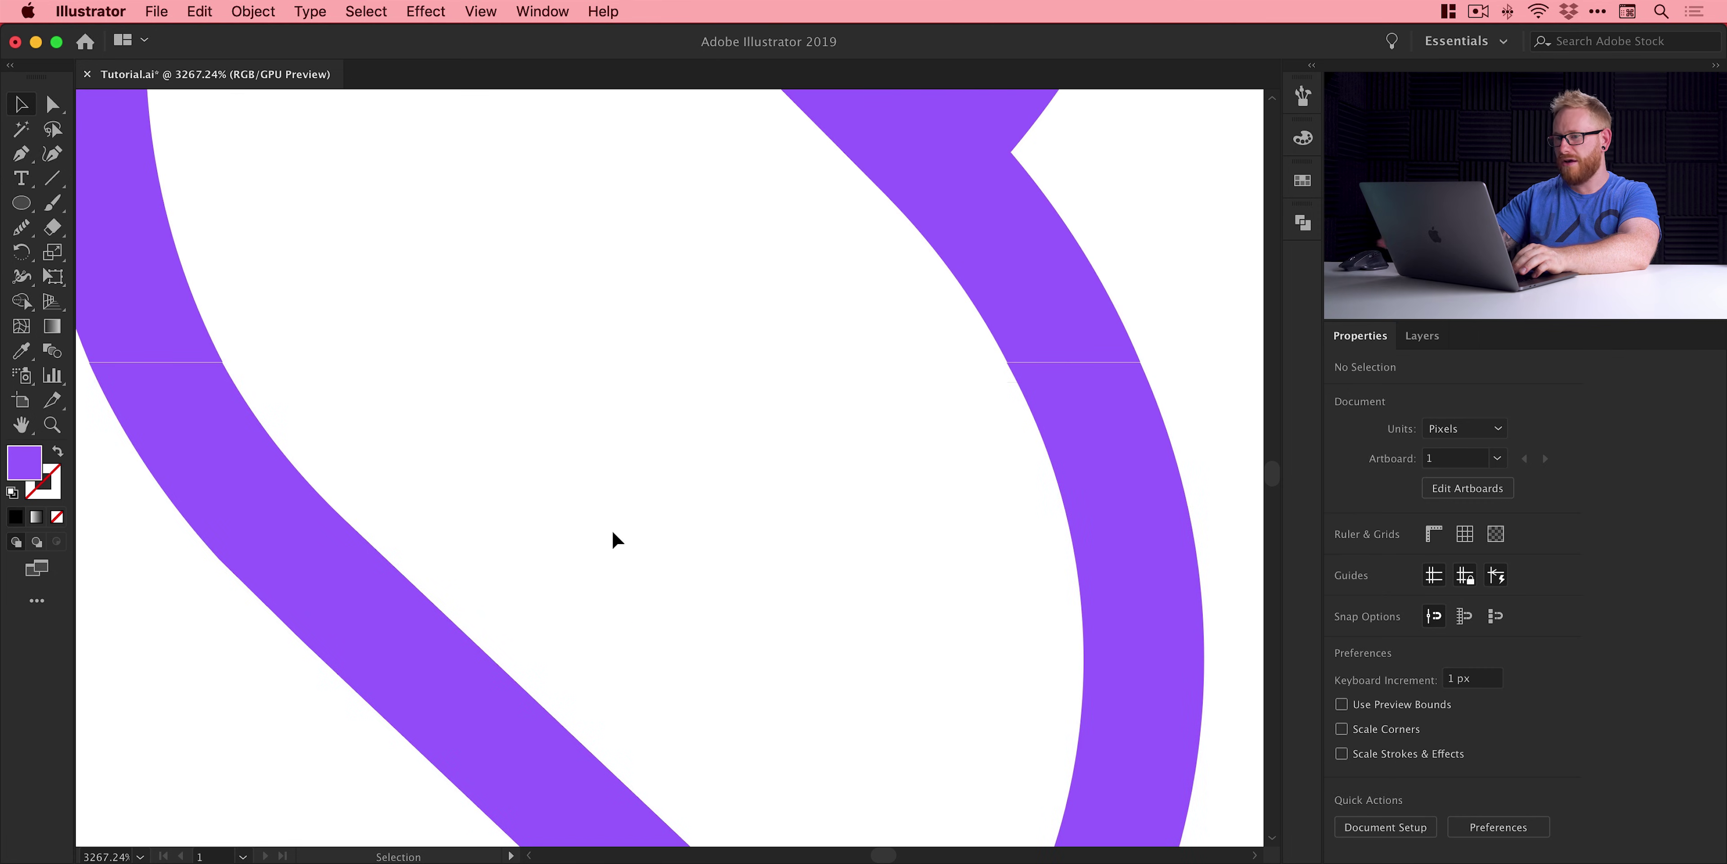
- Close the hairline gap between the end cap and the R's stem by shifting the adjoining piece slightly
key("space")
left_click_drag(506, 482, 821, 528)
key("z")
left_click_drag(424, 376, 1041, 822)
key("v")
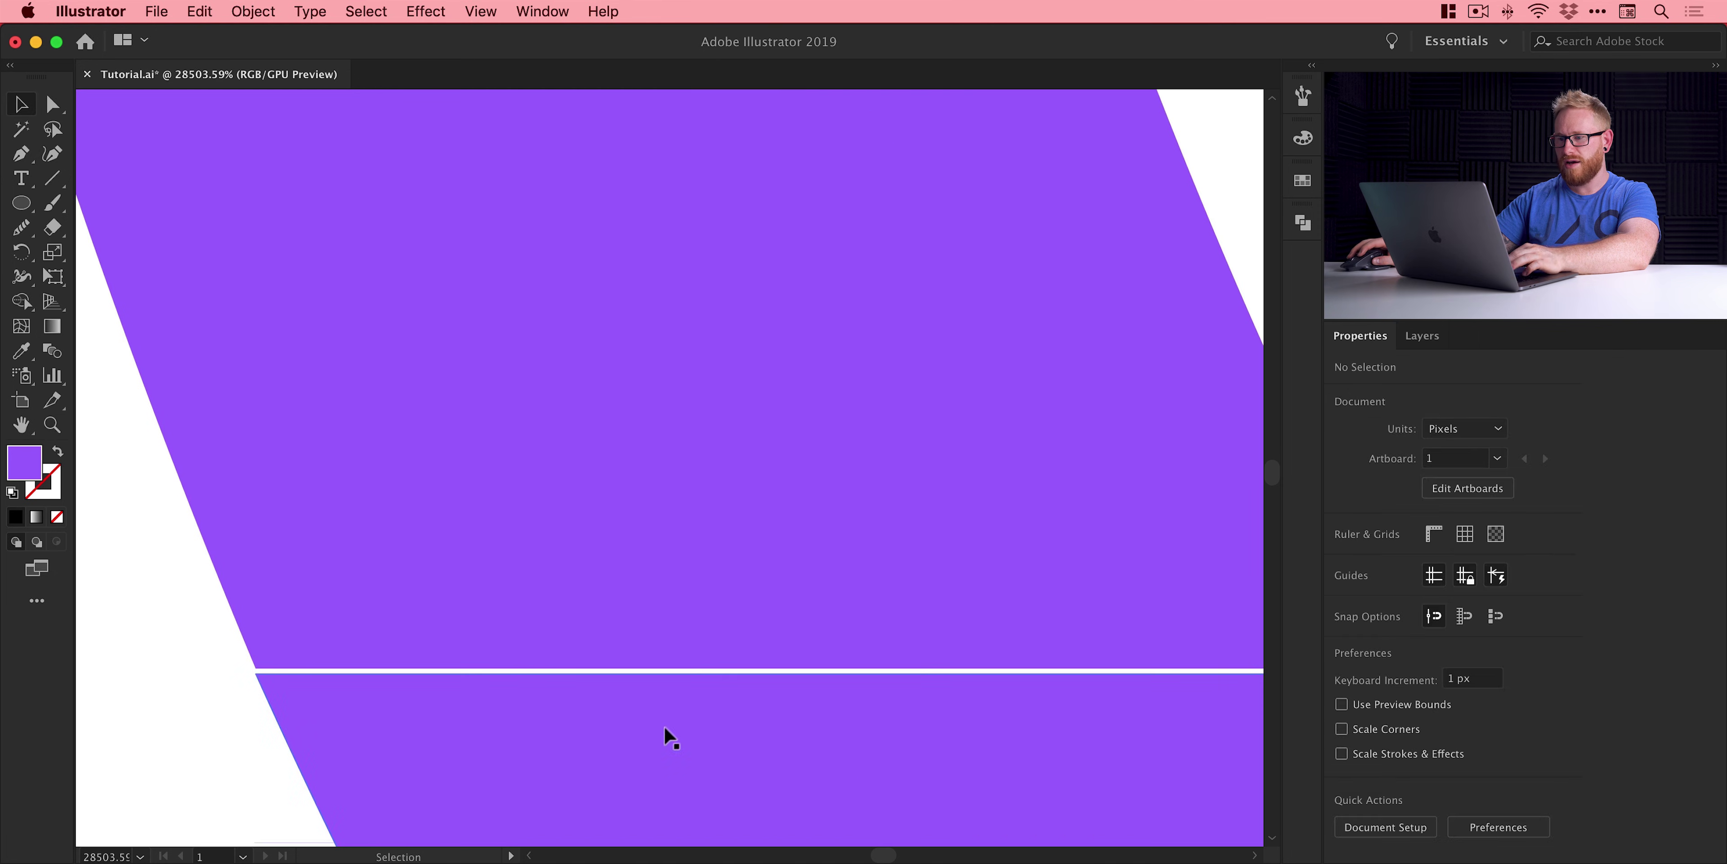
left_click_drag(664, 727, 678, 735)
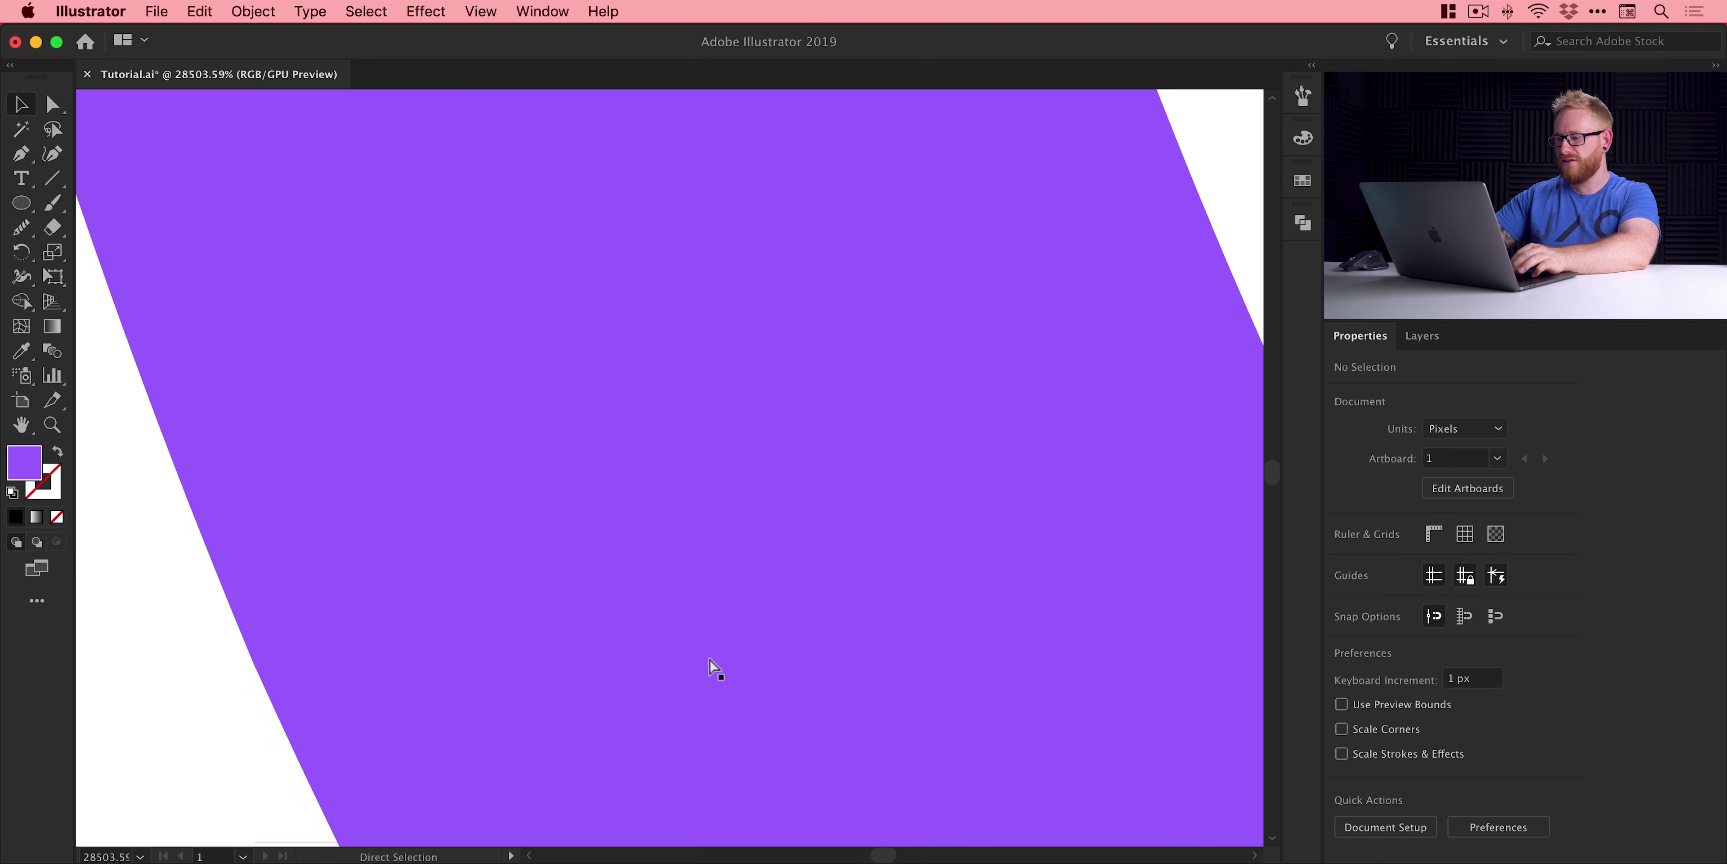
scroll(711, 664, "down", 20)
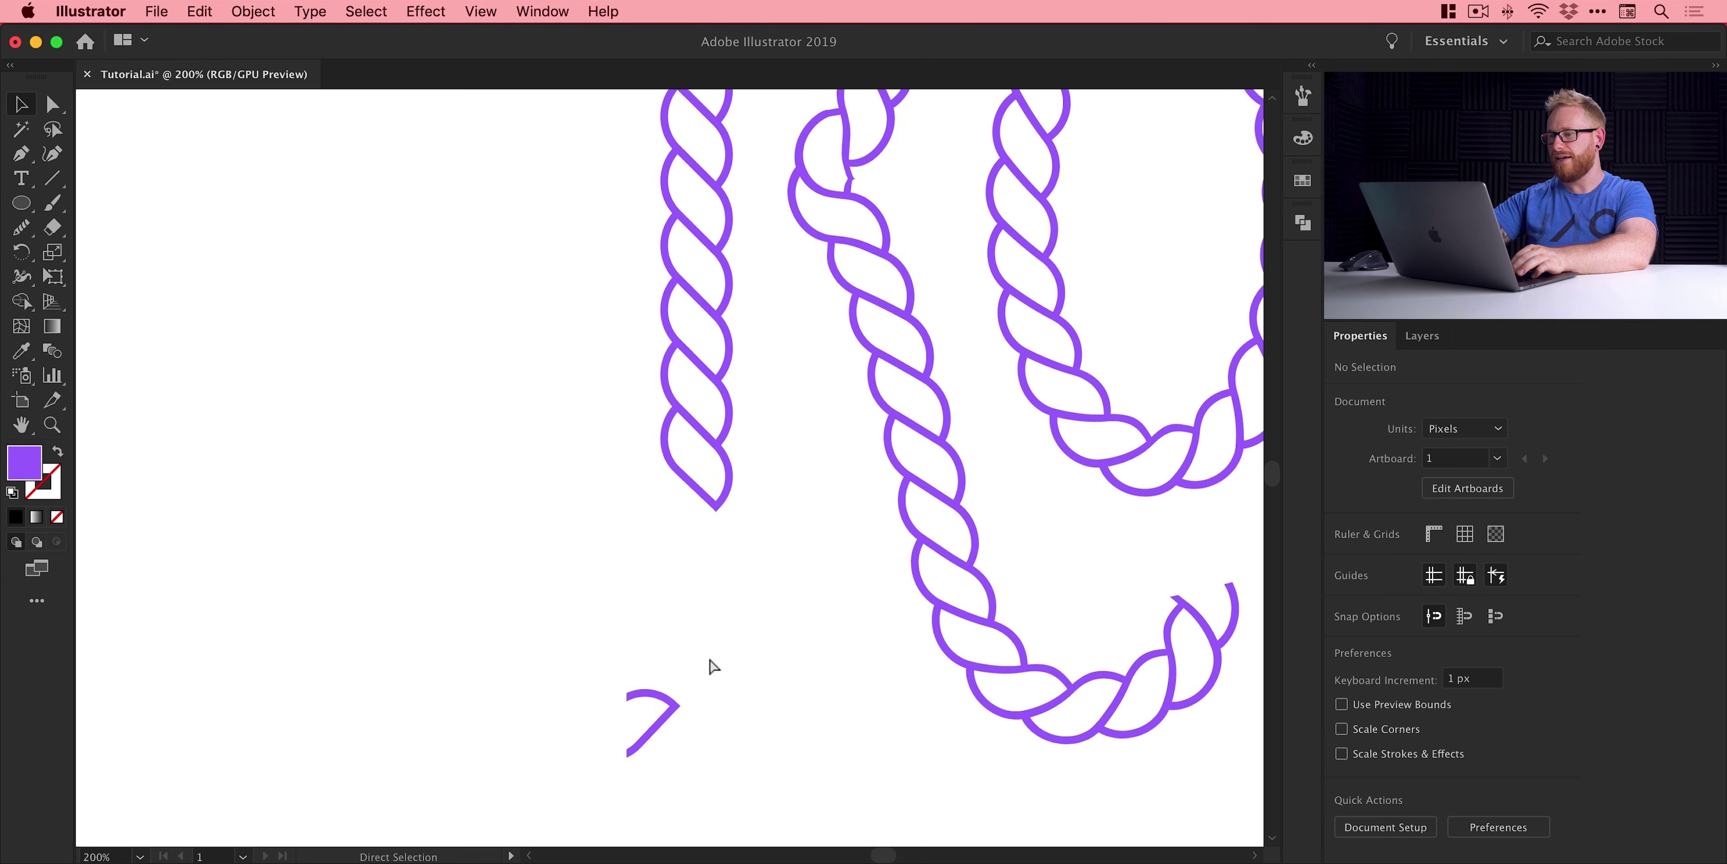
- Copy the end cap to the open end of the R's curved leg and rotate it to about 103.7°, aligned with the cut strands
scroll(712, 666, "down", 3)
left_click_drag(772, 612, 649, 606)
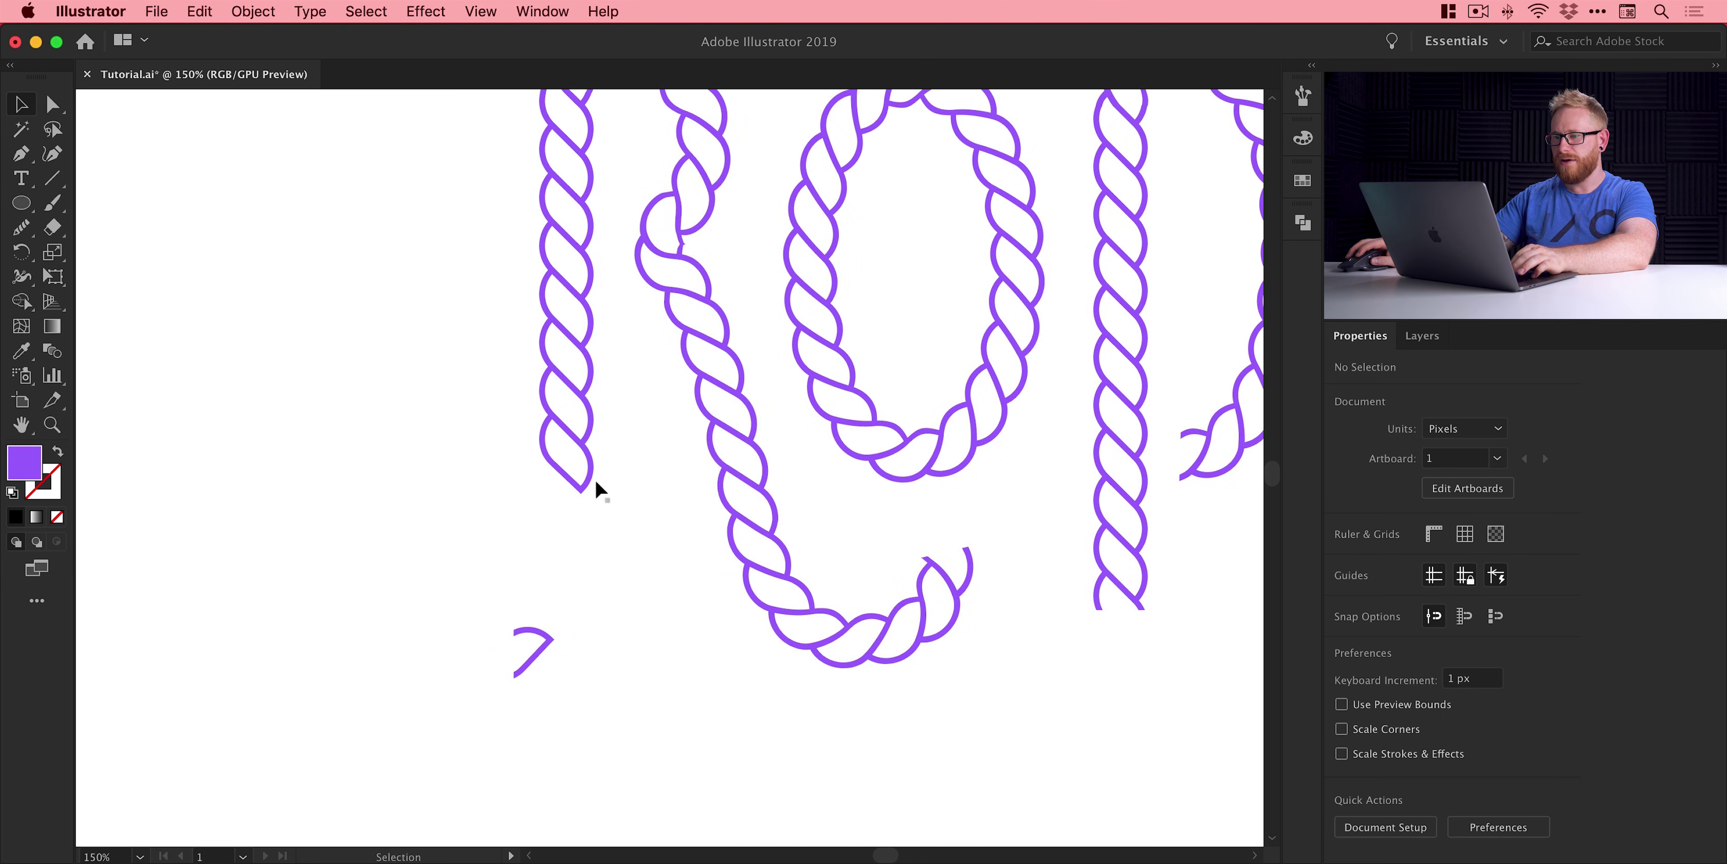
left_click(936, 556)
scroll(905, 503, "up", 1)
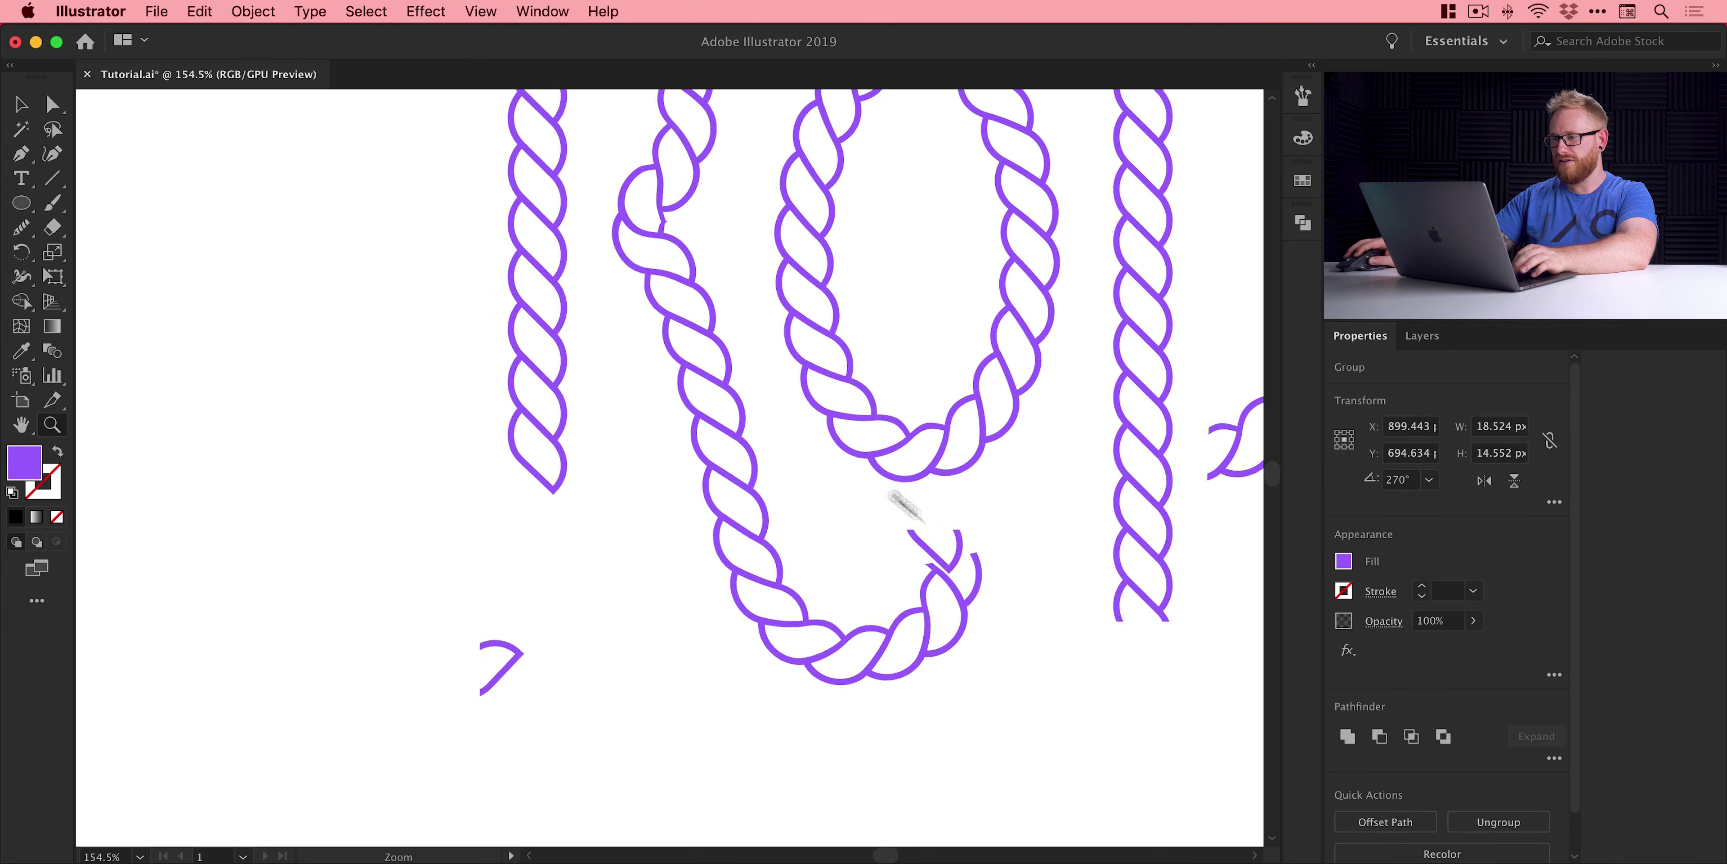
left_click_drag(905, 506, 1046, 761)
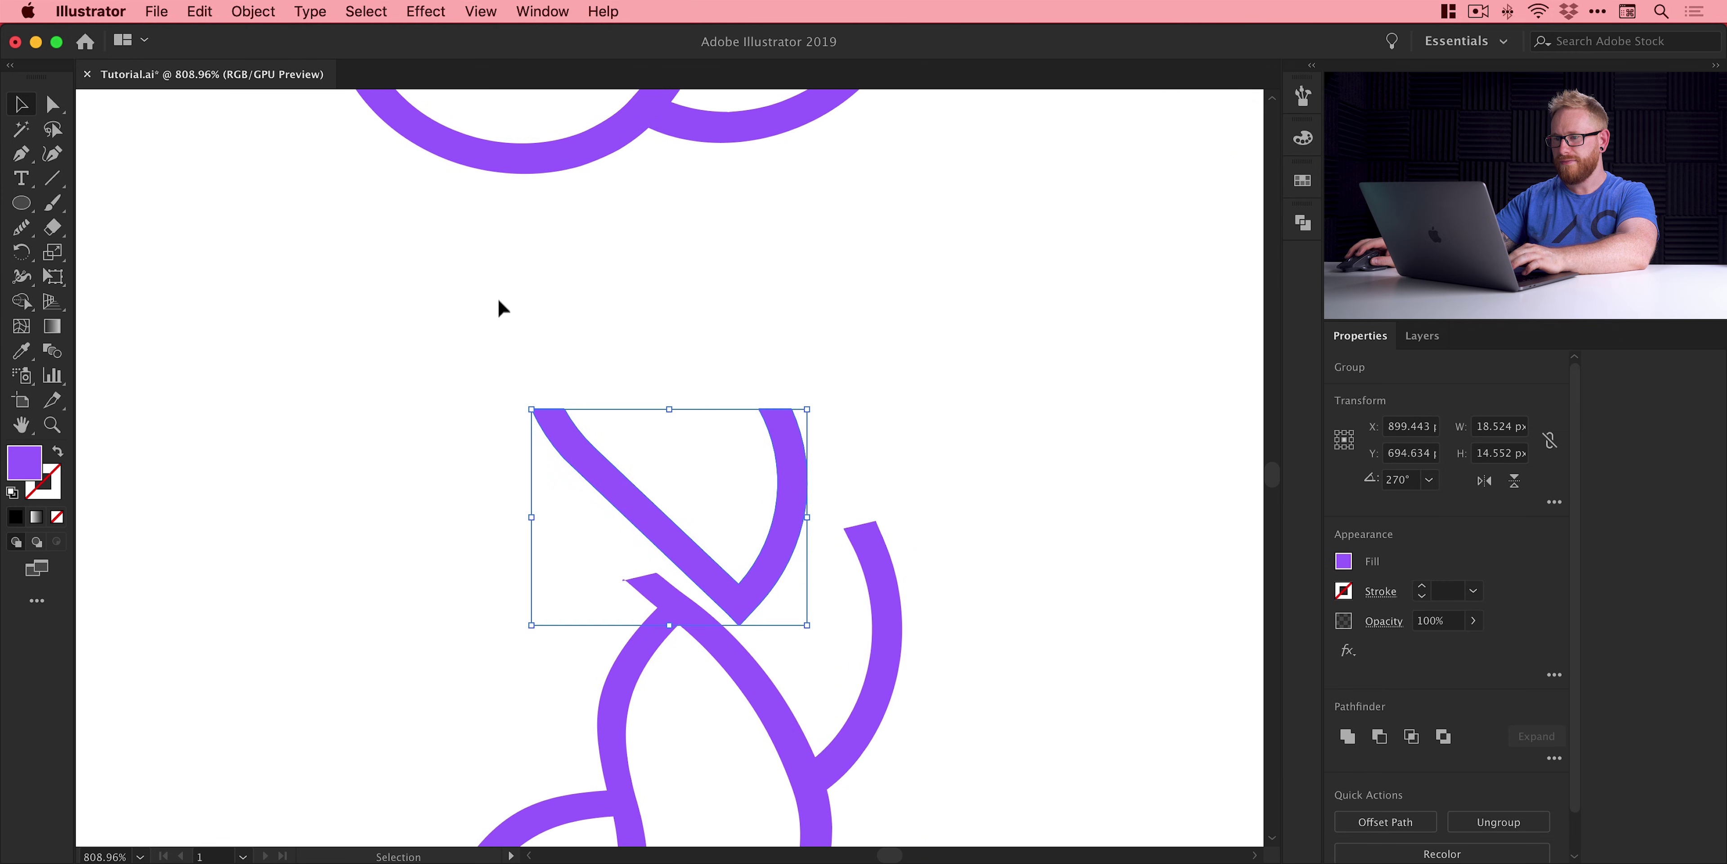
mouse_move(530, 401)
left_mouse_down()
mouse_move(559, 382)
mouse_move(949, 595)
mouse_move(951, 651)
left_mouse_up()
left_click_drag(792, 571, 833, 503)
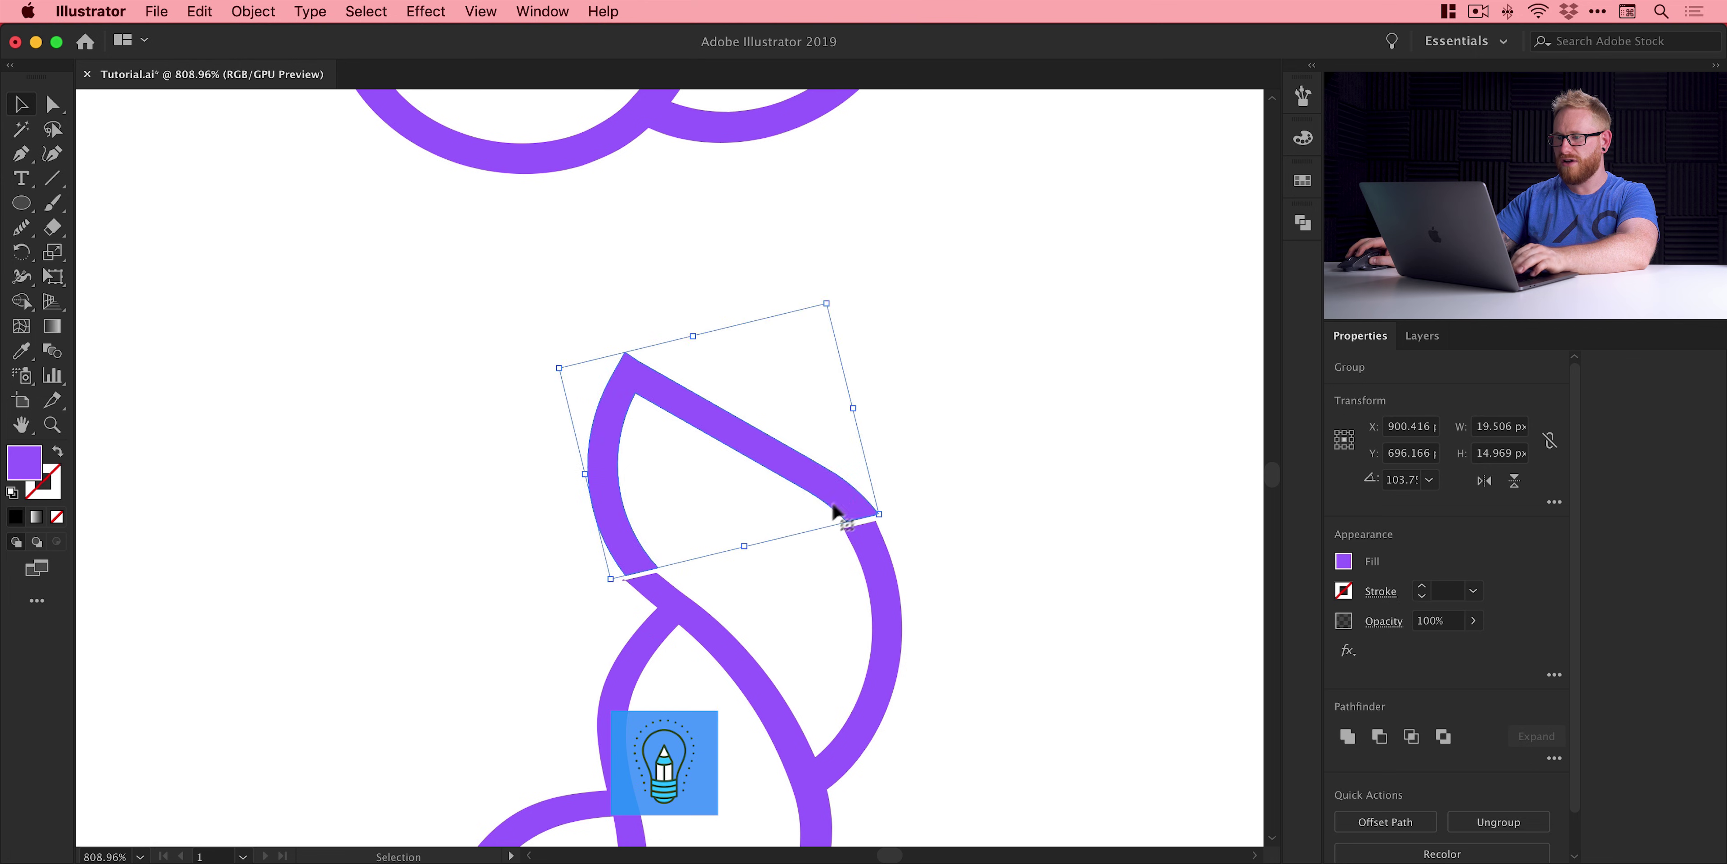
- Fine-tune the leg cap's rotation to about 103.5° and lower it onto the two cut strands
key("z")
left_click_drag(667, 569, 783, 647)
key("r")
left_click_drag(1124, 421, 1076, 436)
key("v")
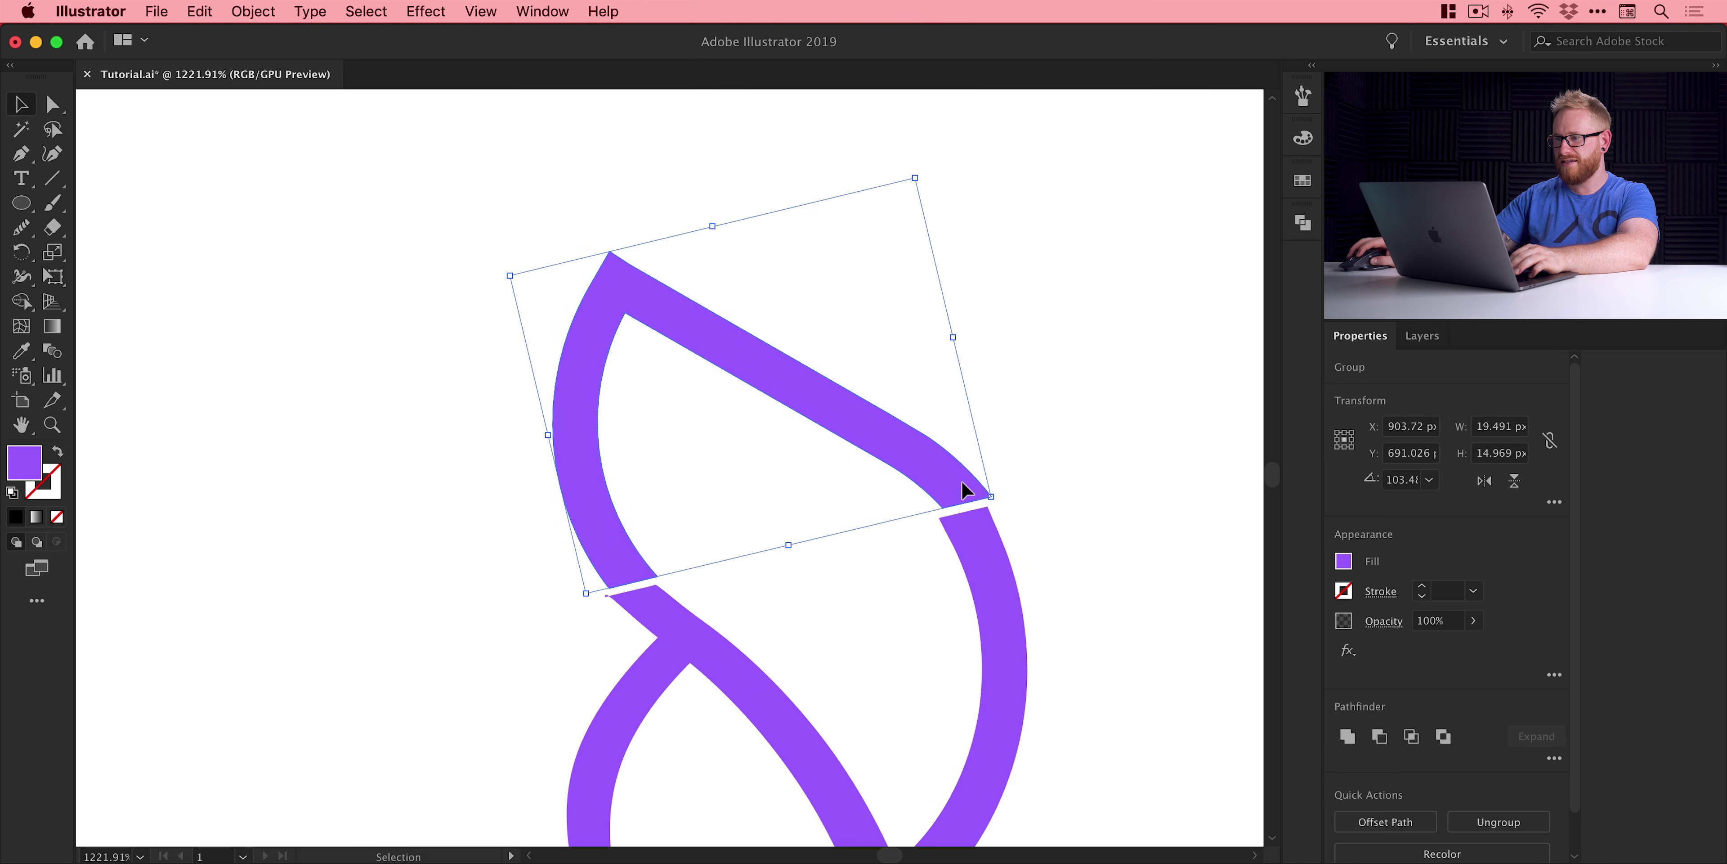
left_click_drag(963, 496, 963, 503)
left_click(979, 432)
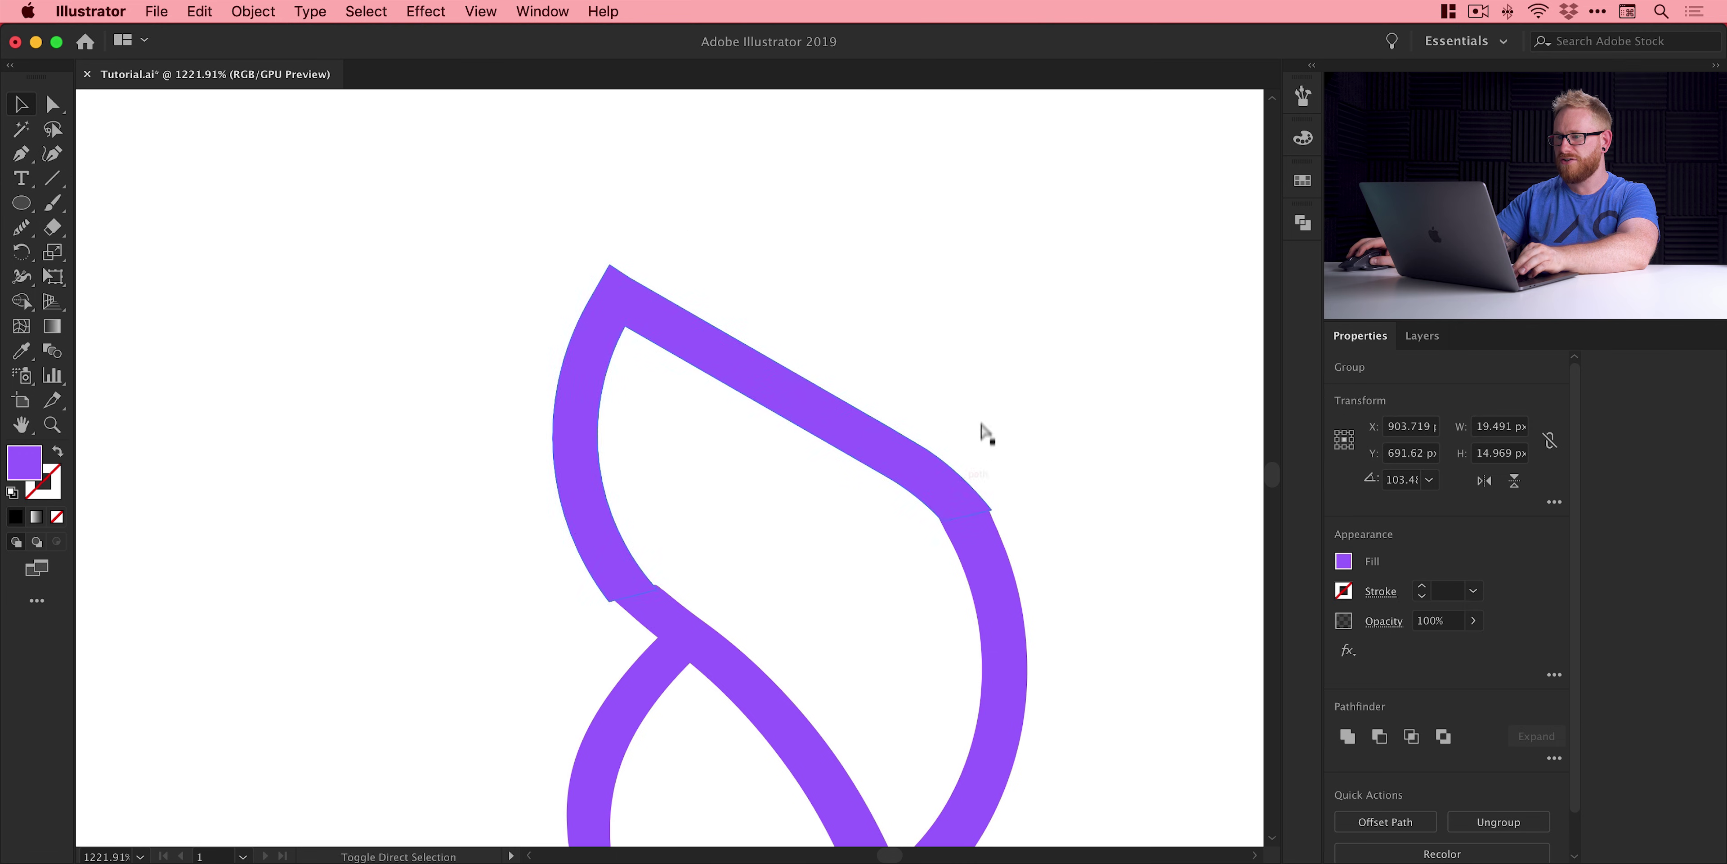
- Refine the join where the cap's inner strand meets the R's leg and clear the selection
scroll(620, 574, "up", 3)
left_click(634, 590)
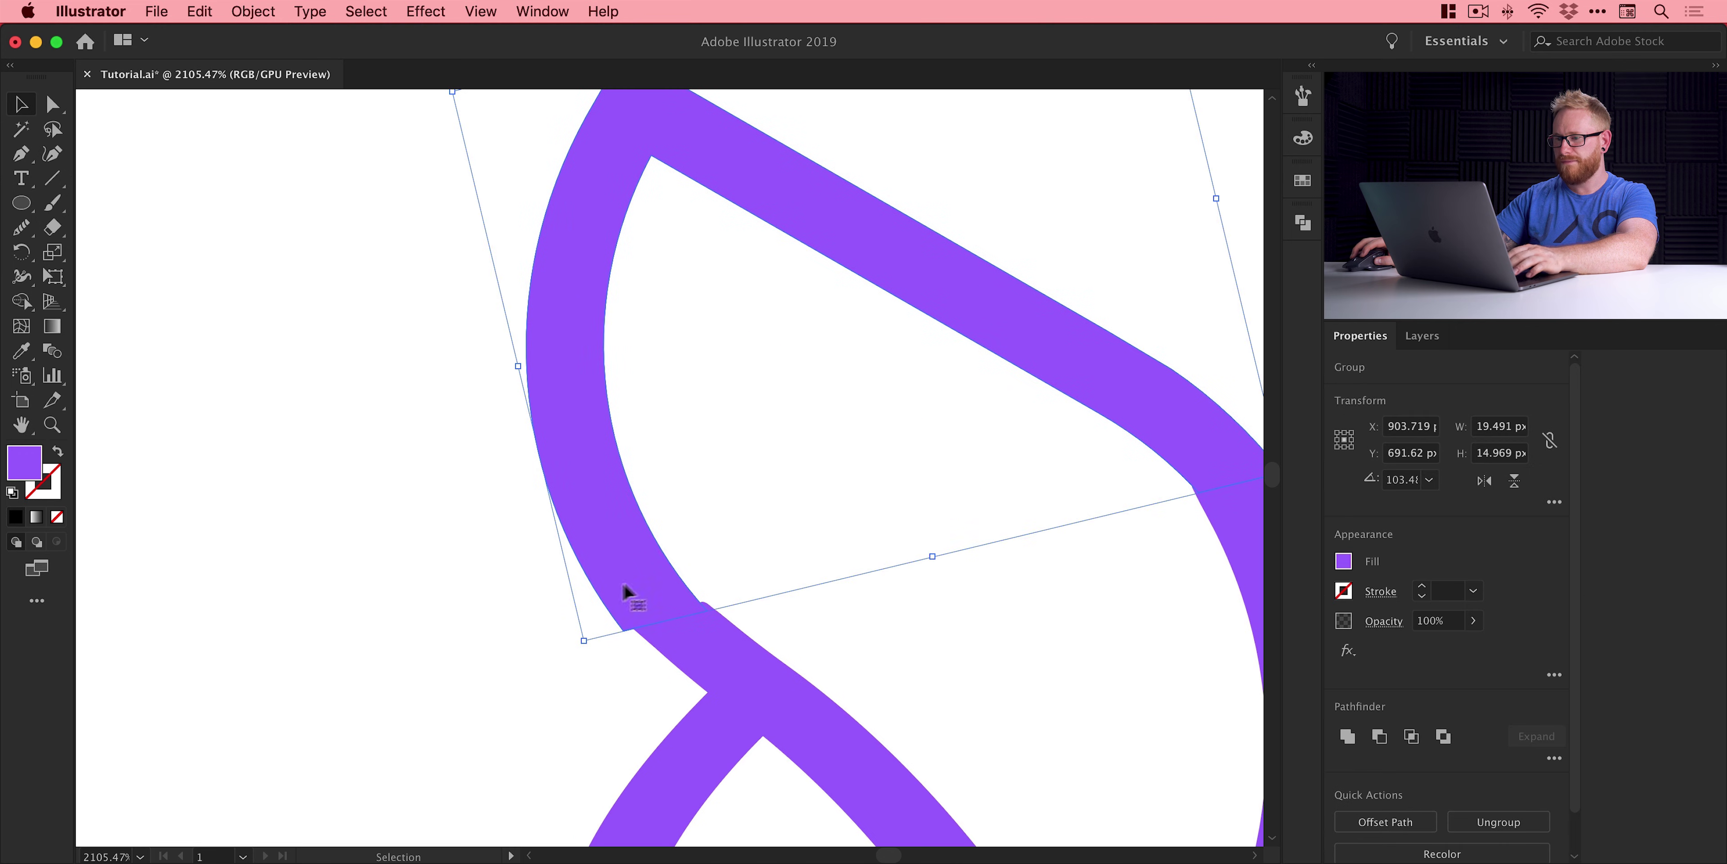
left_click_drag(668, 578, 584, 597)
key("super+shift+a")
scroll(617, 593, "down", 10)
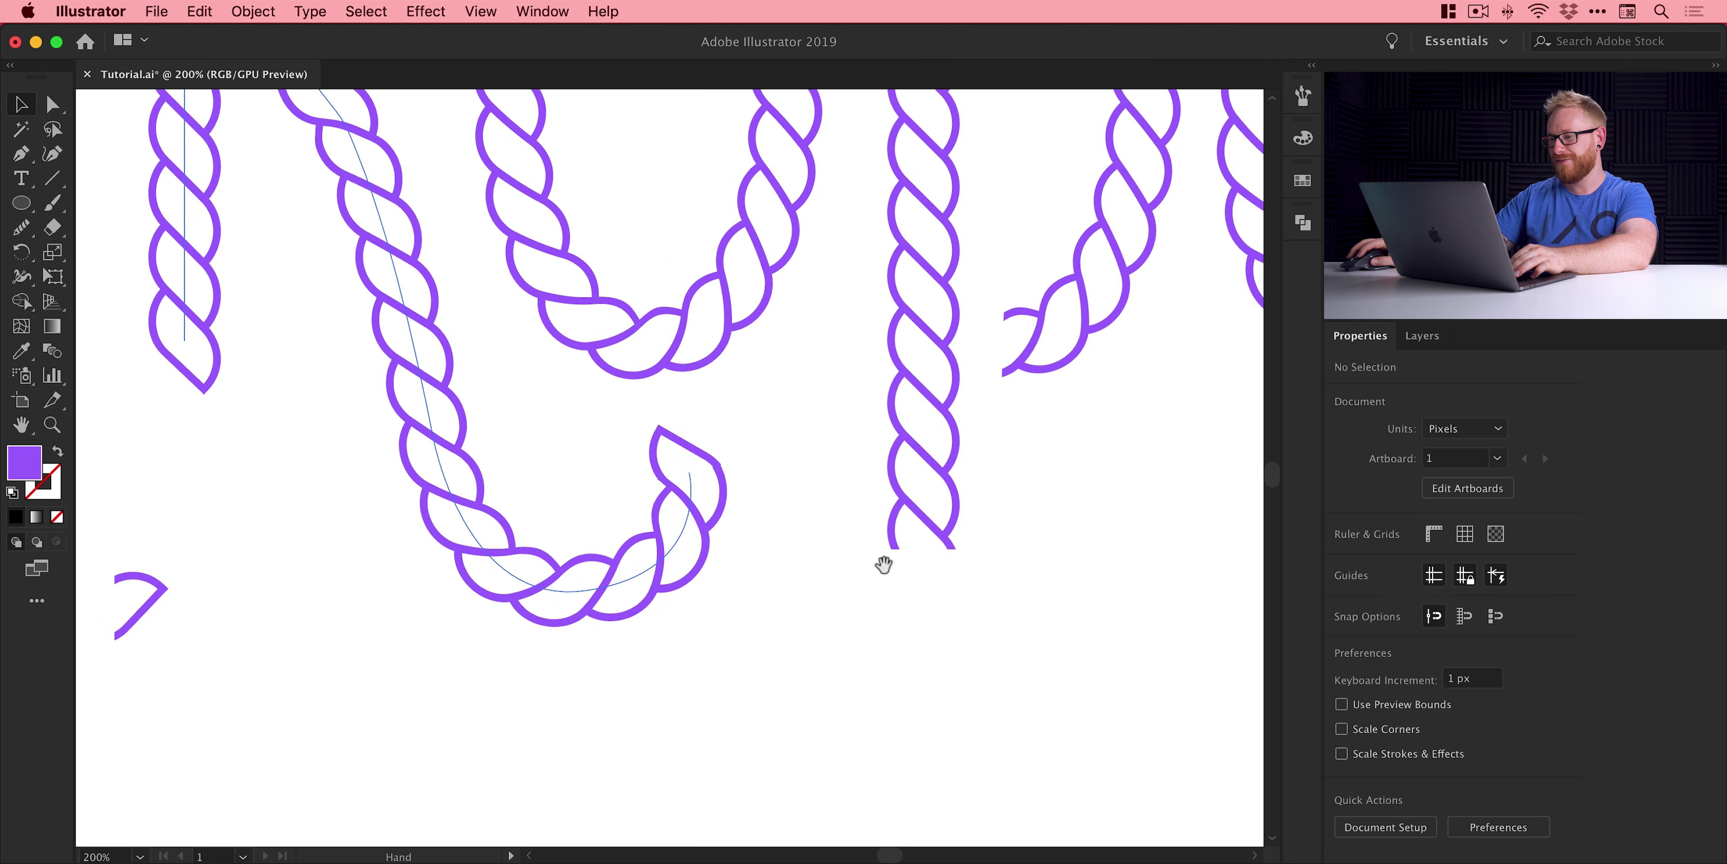
- Copy the R stem's end cap onto the open lower end of the p's stem, lined up with both strands
left_click_drag(884, 565, 879, 570)
left_click_drag(165, 371, 901, 580)
key("z")
left_click_drag(882, 537, 1110, 741)
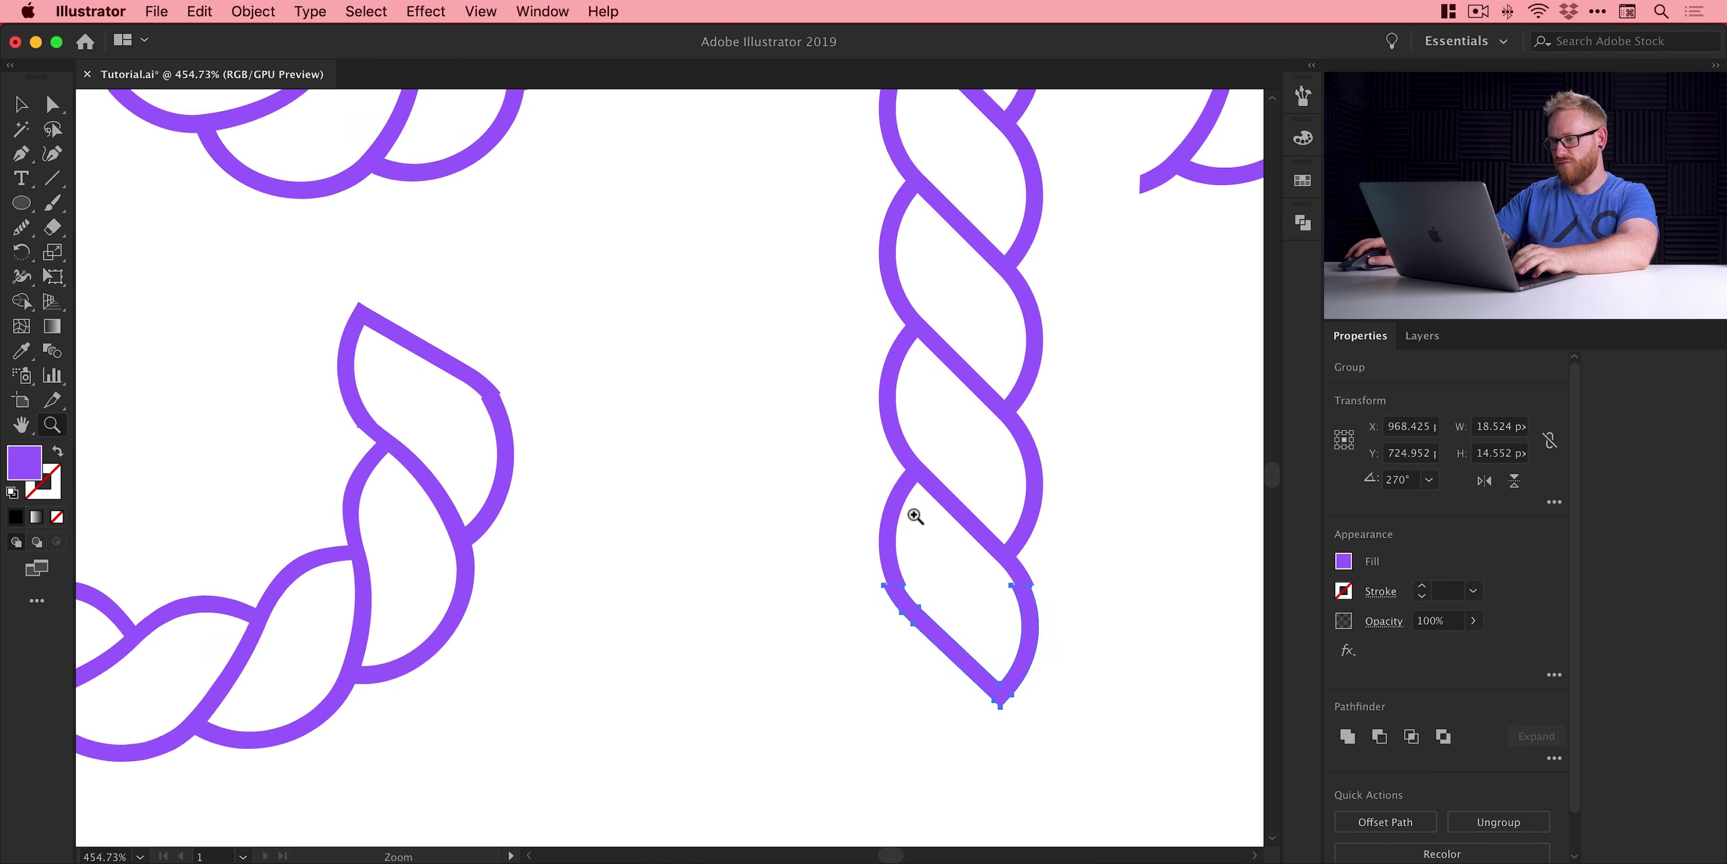
left_click_drag(913, 513, 910, 712)
key("v")
left_click(912, 716)
scroll(913, 720, "down", 4)
scroll(914, 720, "down", 4)
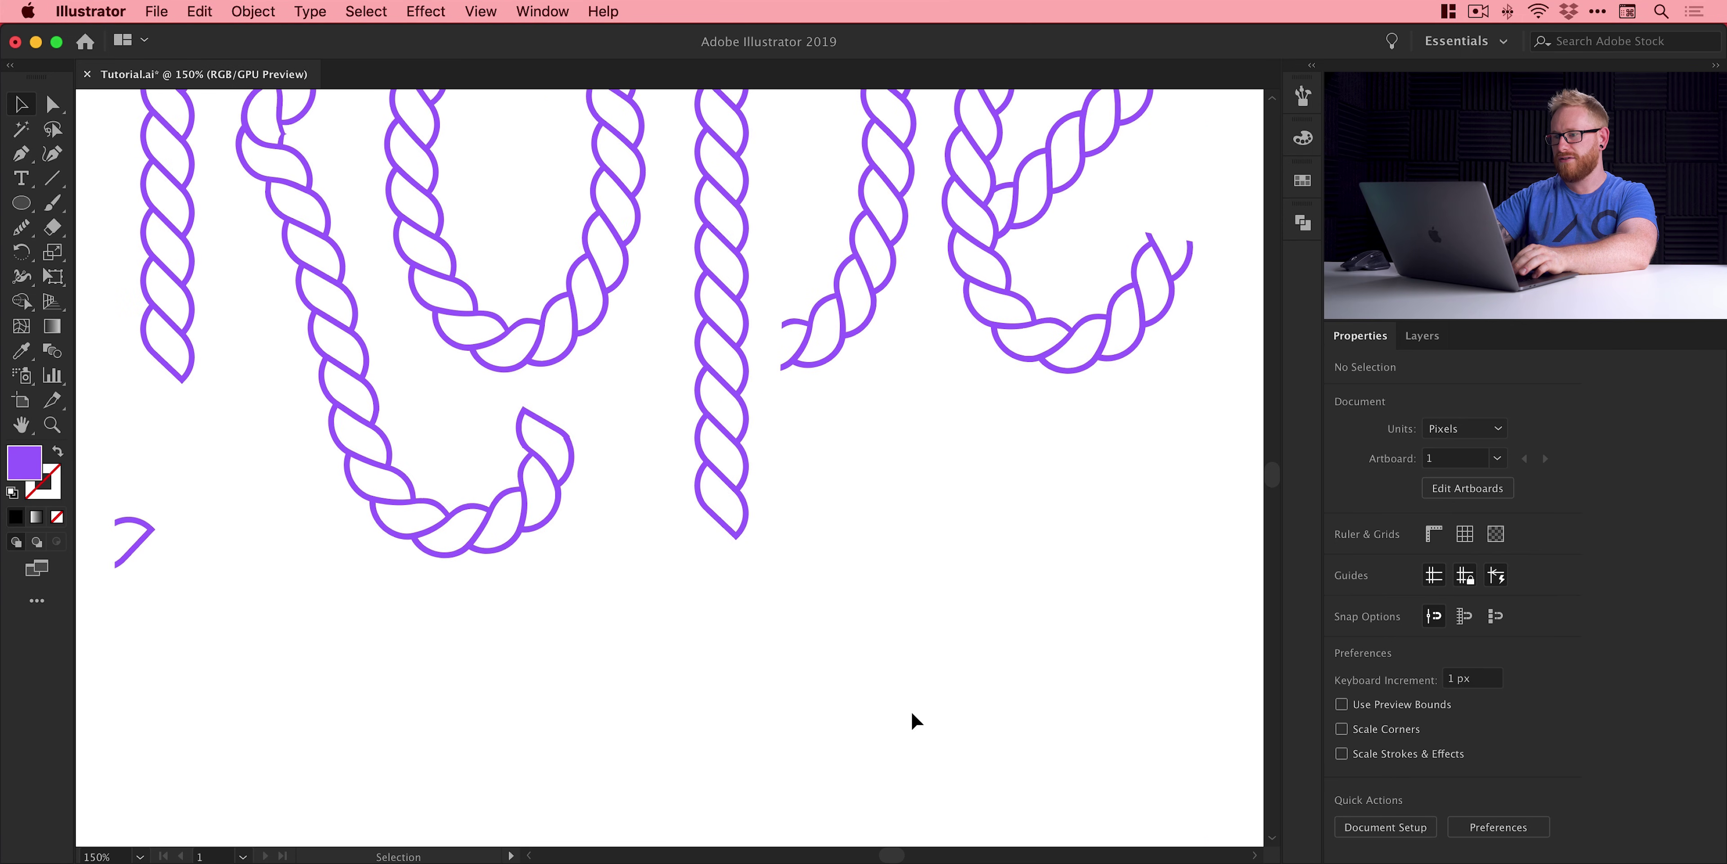
- Shift the end anchor of the p's bowl left so the rope meets the stem, and deselect the path
left_click_drag(755, 473, 821, 631)
key("a")
left_click_drag(843, 506, 818, 504)
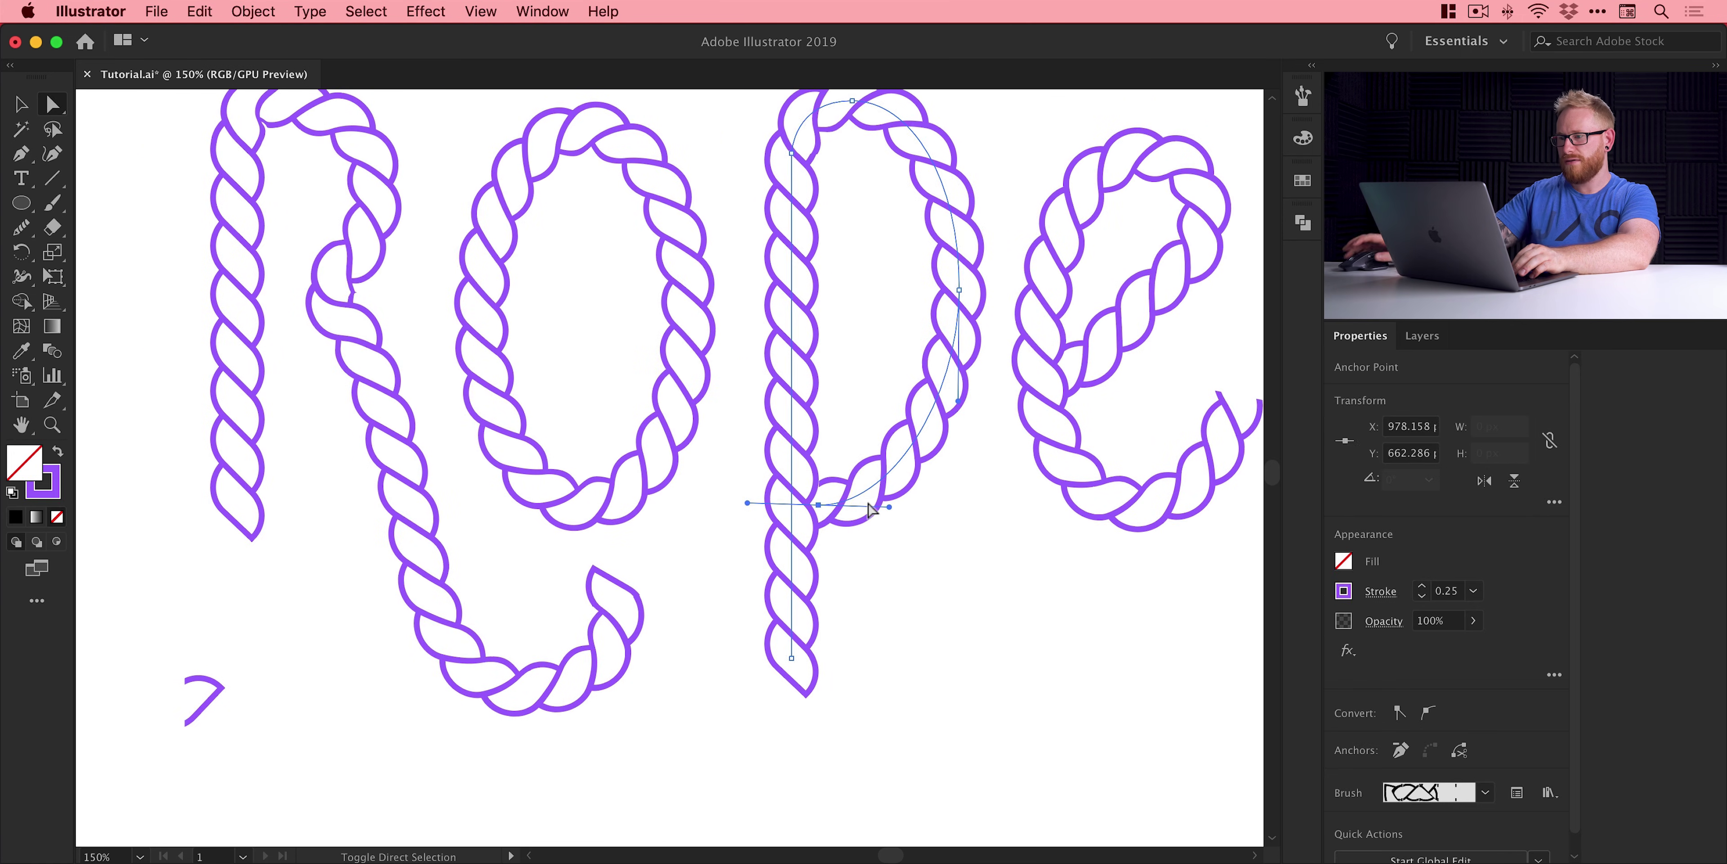
key("Left")
key("super+shift+a")
key("v")
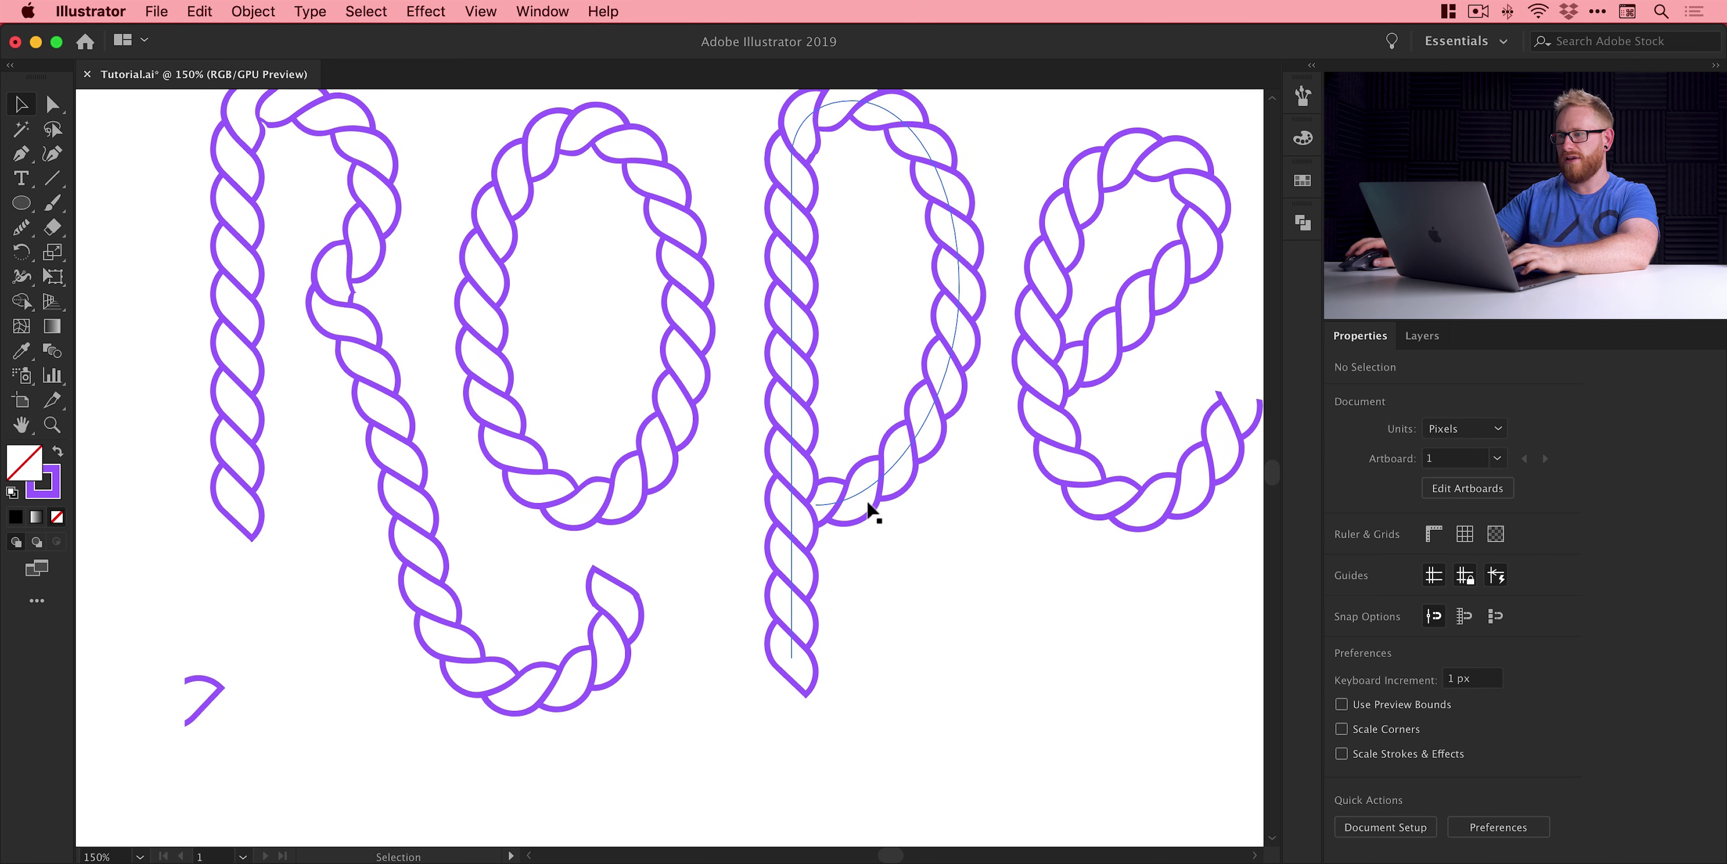
left_click_drag(919, 482, 823, 516)
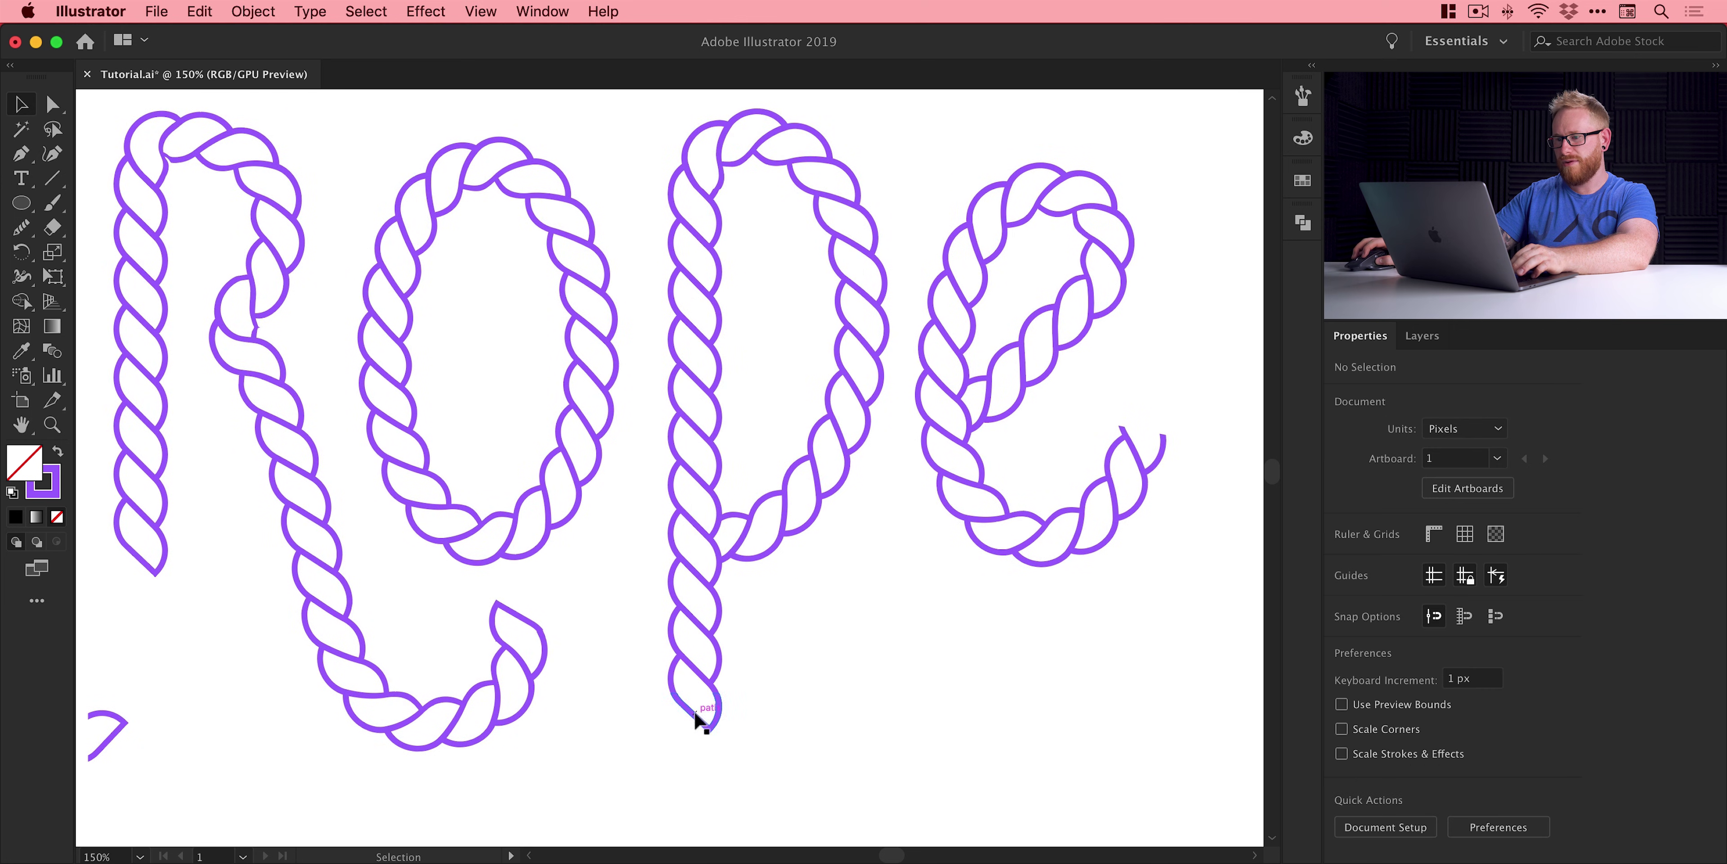
- Copy the p stem's end cap to the open end of the e and rotate the copy to 90°
left_click_drag(695, 713, 1261, 557)
key("z")
left_click_drag(1140, 503, 810, 612)
left_click_drag(791, 517, 892, 536)
key("v")
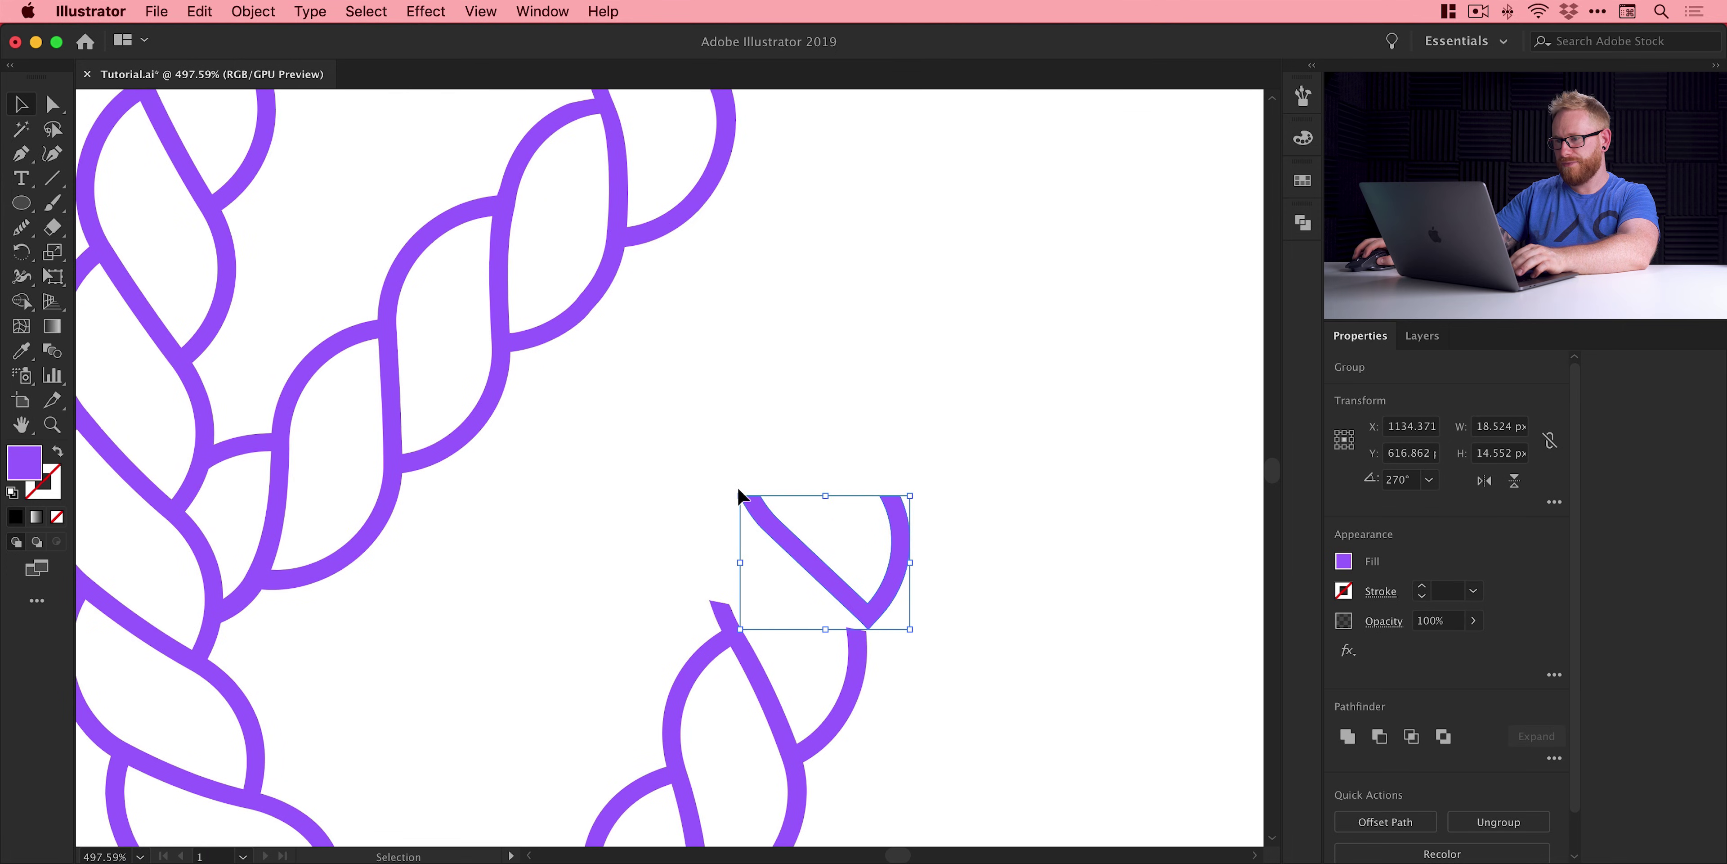
left_click_drag(735, 488, 914, 636)
- Move the cap over the e's cut strands and rotate it to about 78.65° to match their angle
key("z")
left_click(767, 594)
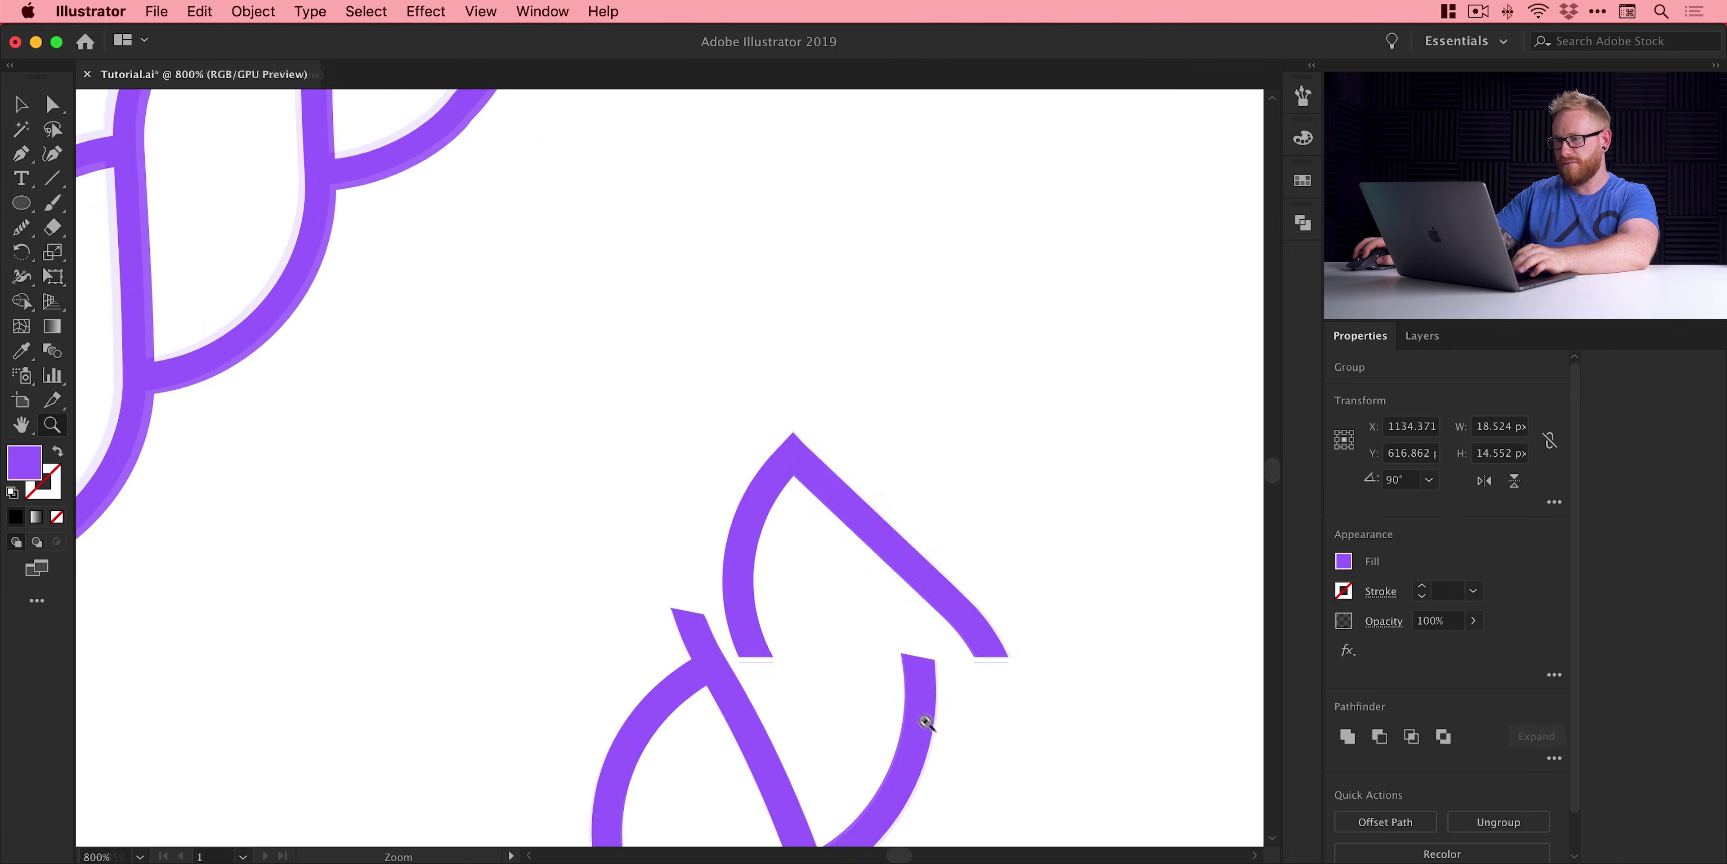
key("v")
left_click_drag(870, 507, 825, 480)
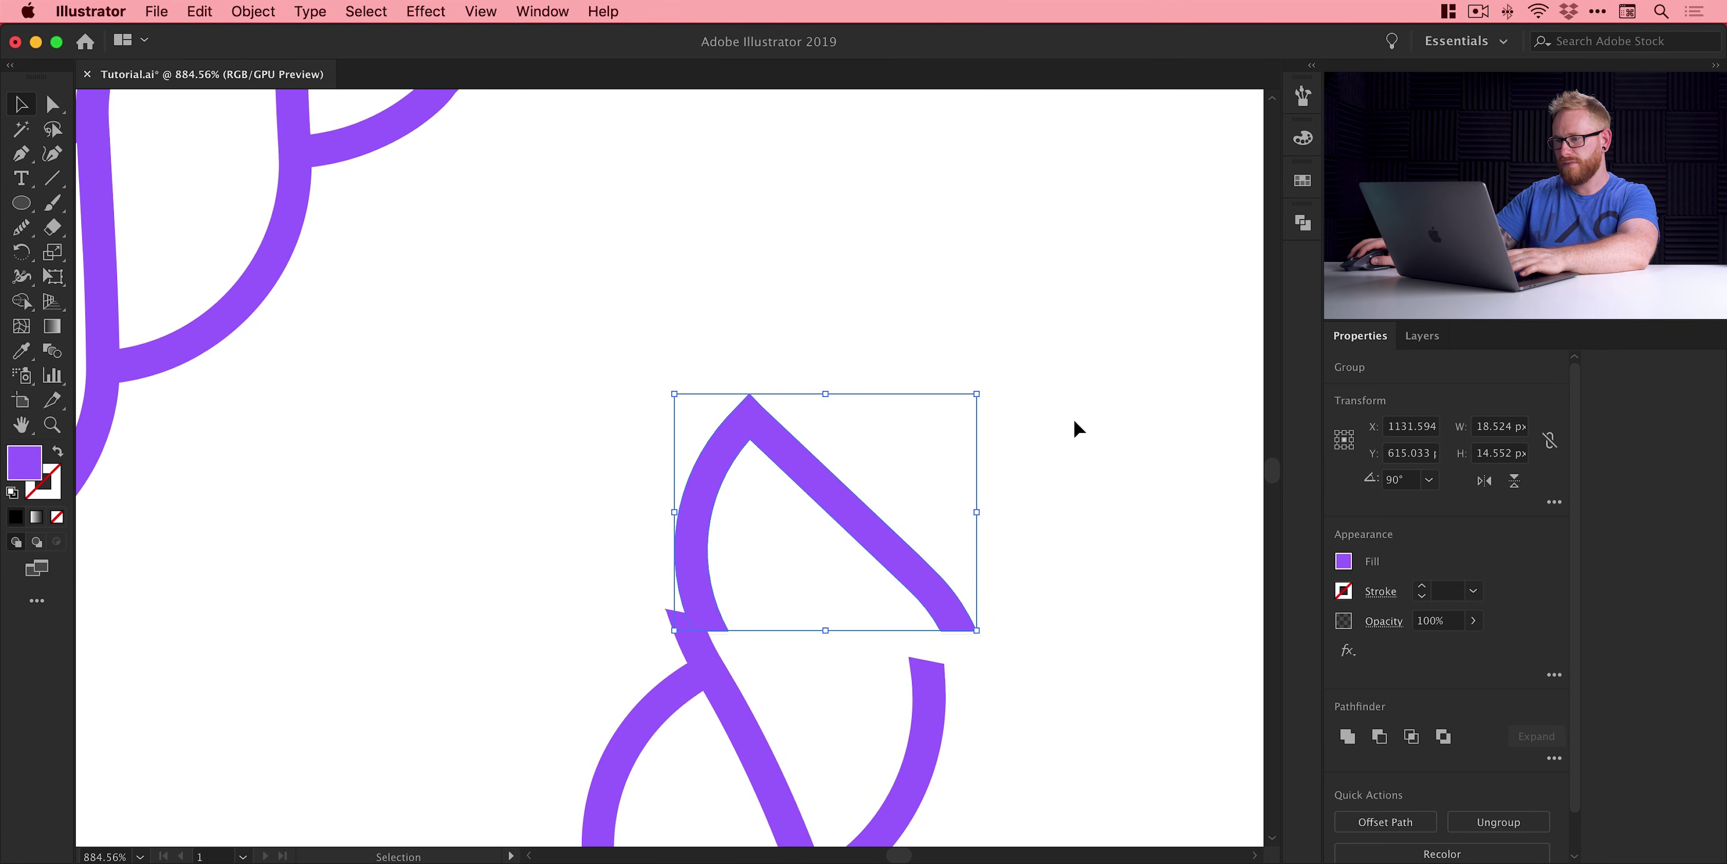
key("r")
left_click_drag(998, 486, 1040, 513)
key("v")
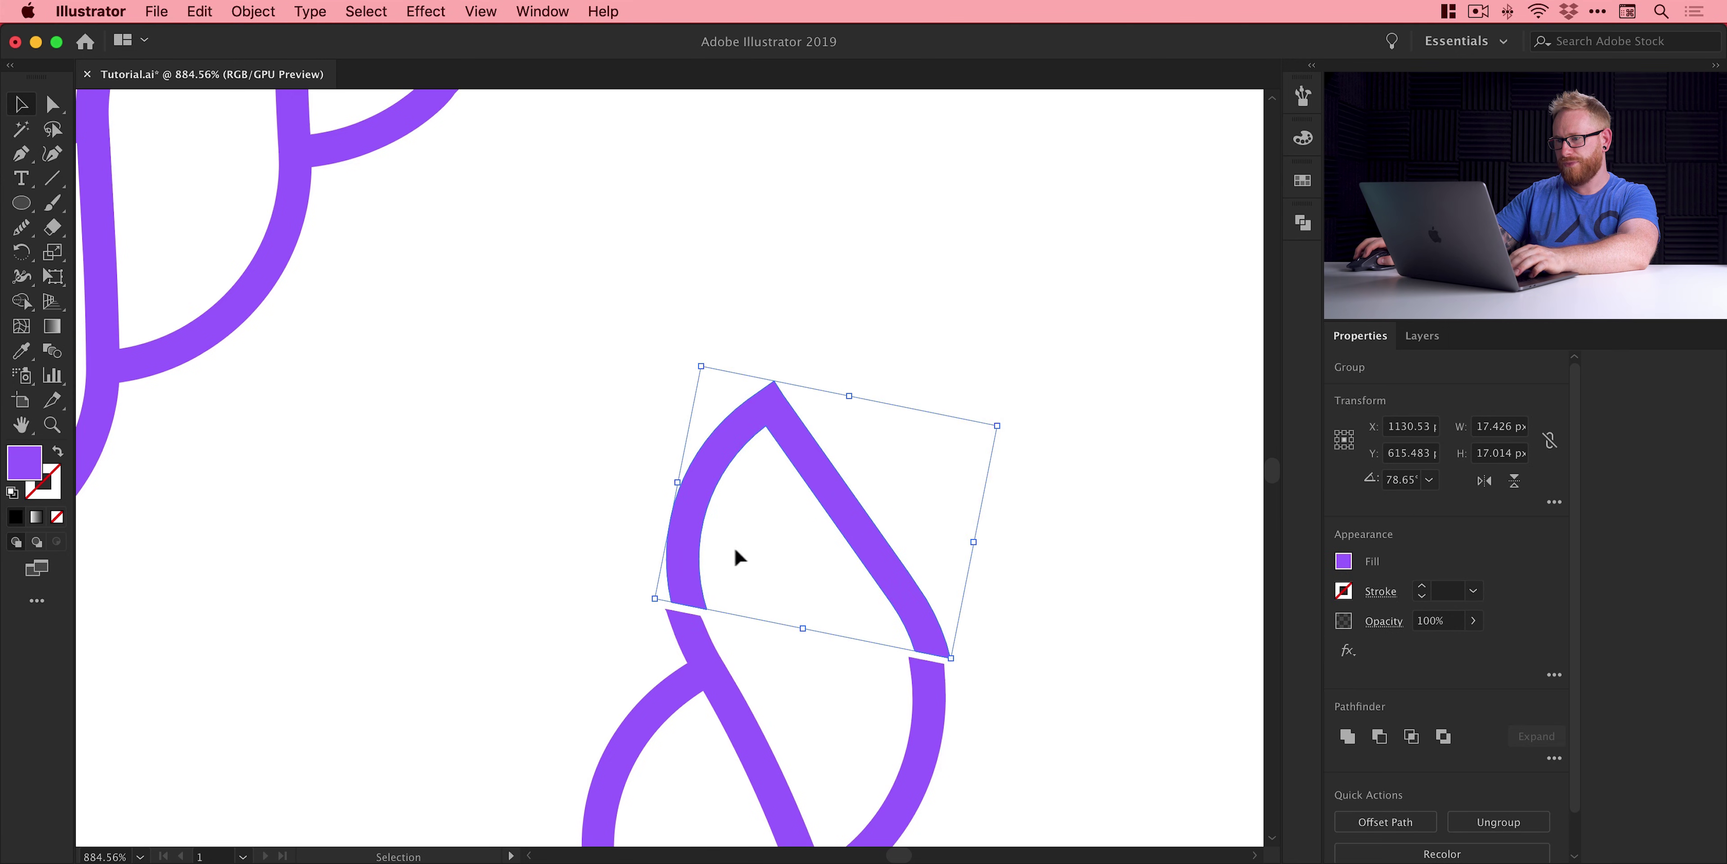
- Lower the cap onto the e's cut strands, refine the overlap at the joins and deselect it
key("a")
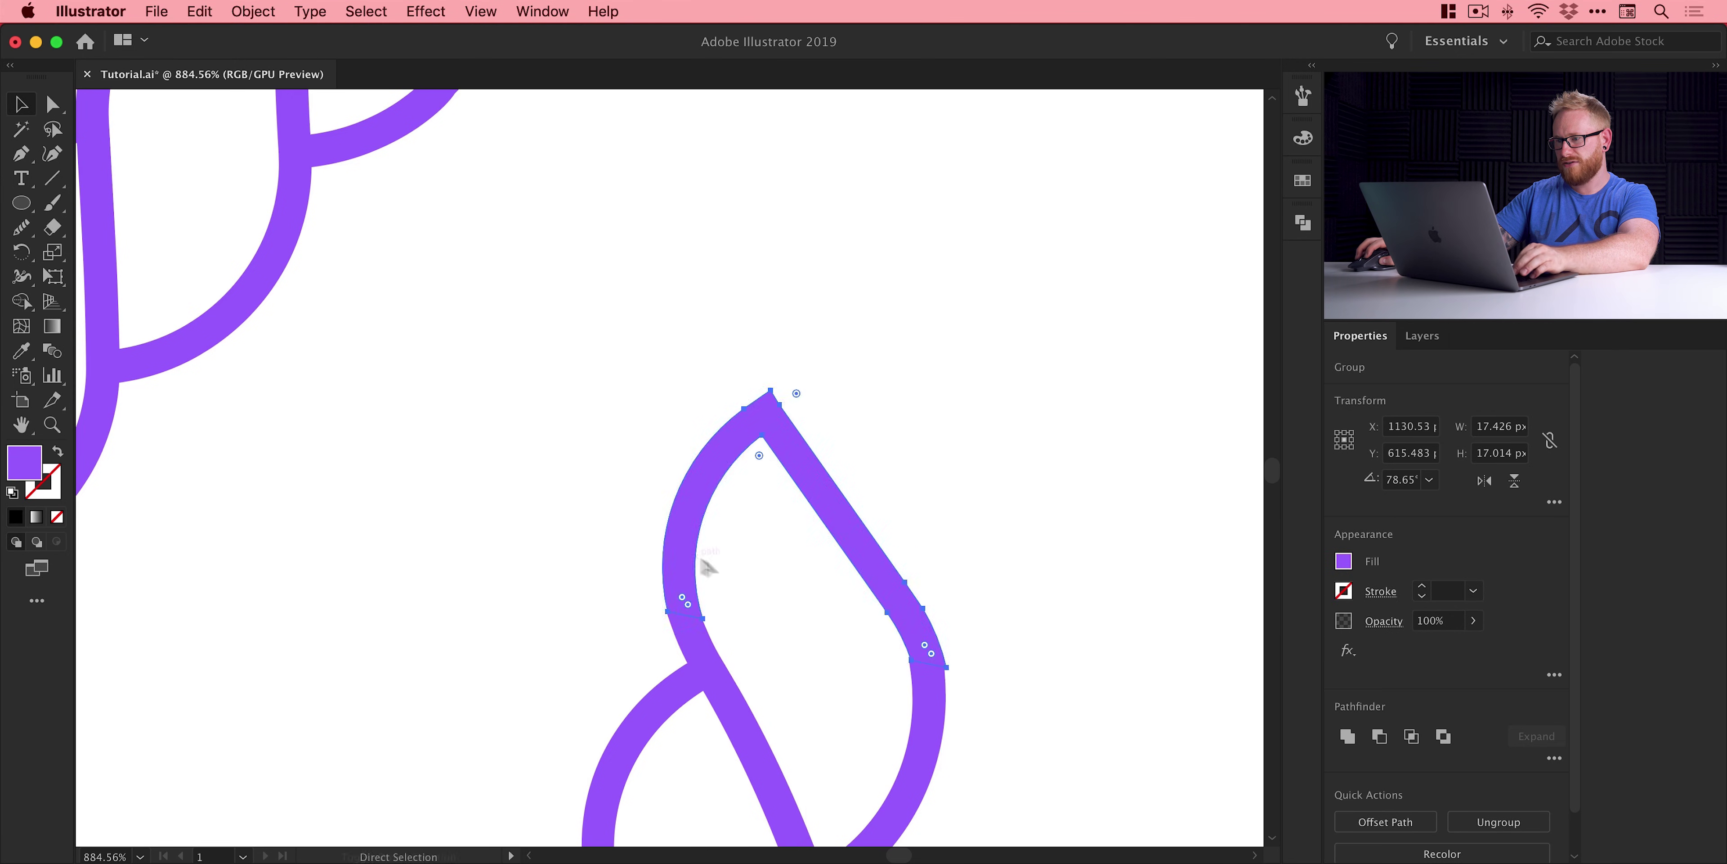
left_click(716, 577)
key("z")
left_click_drag(642, 582, 1036, 777)
key("v")
left_click_drag(782, 627, 786, 564)
key("z")
left_click(794, 570)
key("v")
key("super+shift+a")
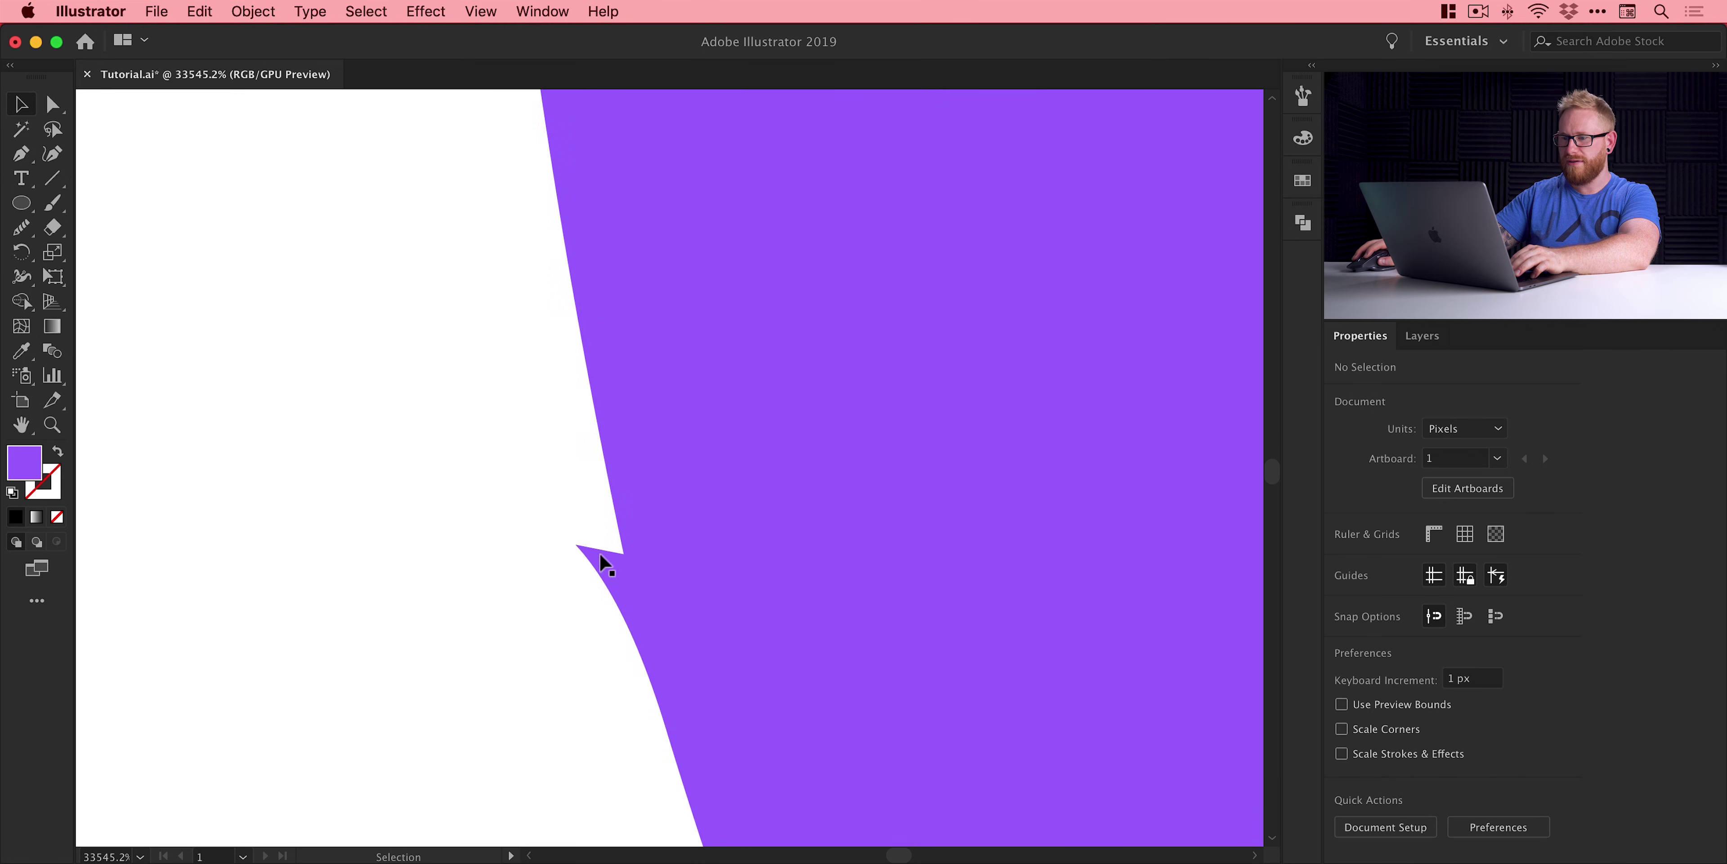
- Move the leftover original end-cap piece well away from the lettering and centre the word in view
key("super+minus")
key("super+minus")
key("super+minus")
key("super+minus")
key("super+minus")
key("super+minus")
key("super+minus")
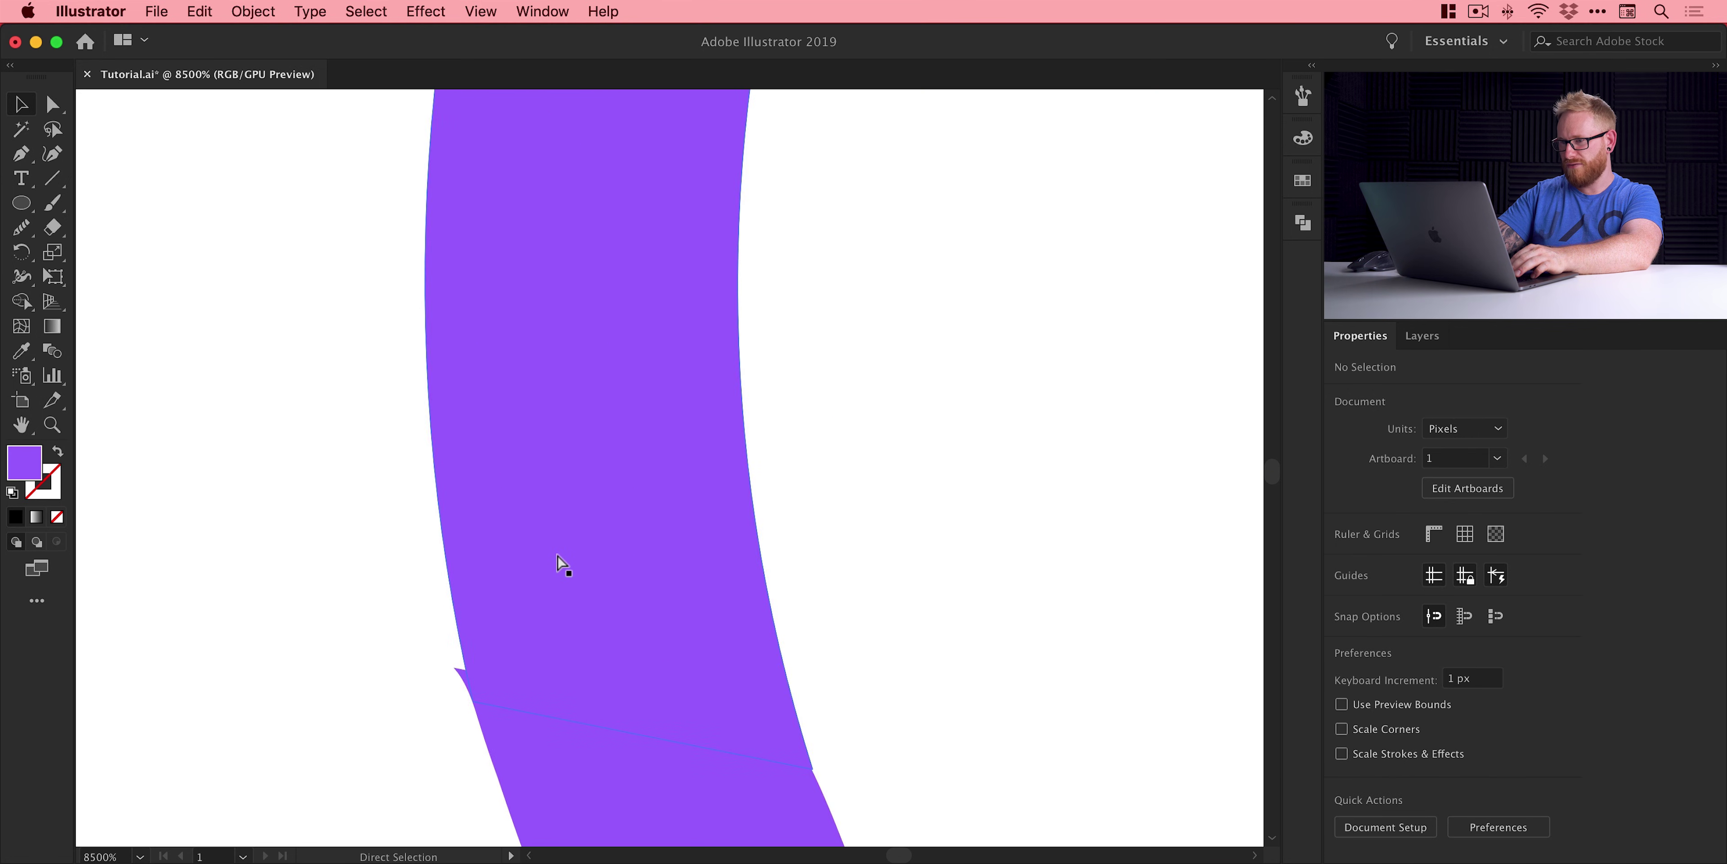
key("super+minus")
key("super+minus")
key("super+minus")
key("super+minus")
key("super+minus")
key("super+minus")
key("super+minus")
key("super+minus")
key("super+minus")
key("super+minus")
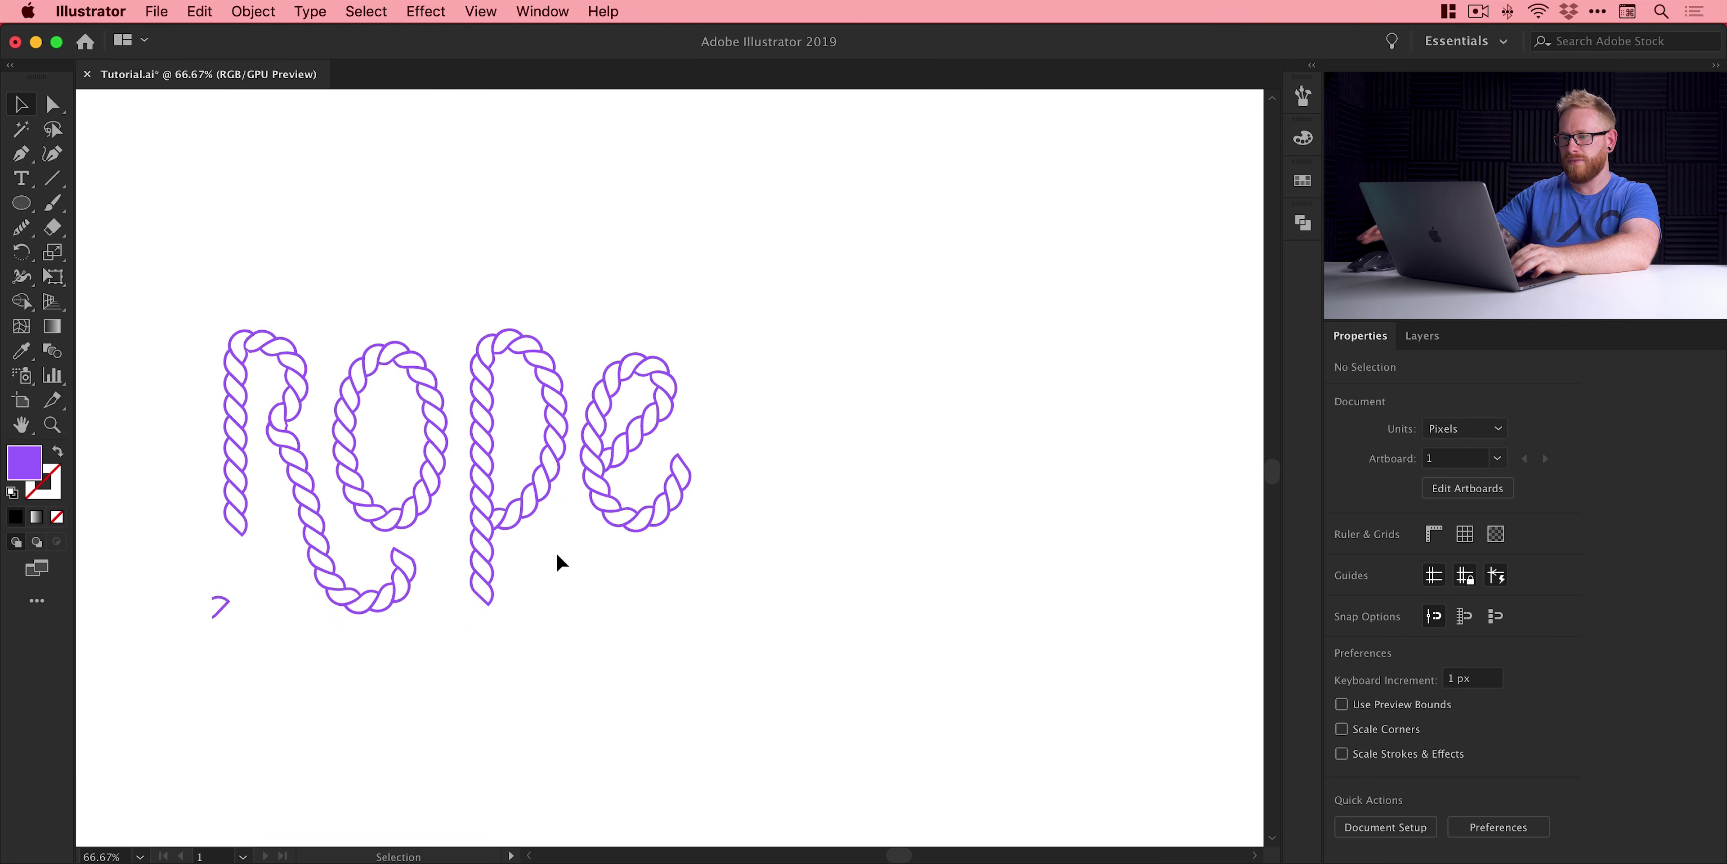
scroll(560, 562, "left", 5)
scroll(560, 562, "up", 1)
left_click_drag(444, 647, 161, 158)
key("z")
left_click(606, 491)
key("space")
left_click_drag(741, 503, 656, 498)
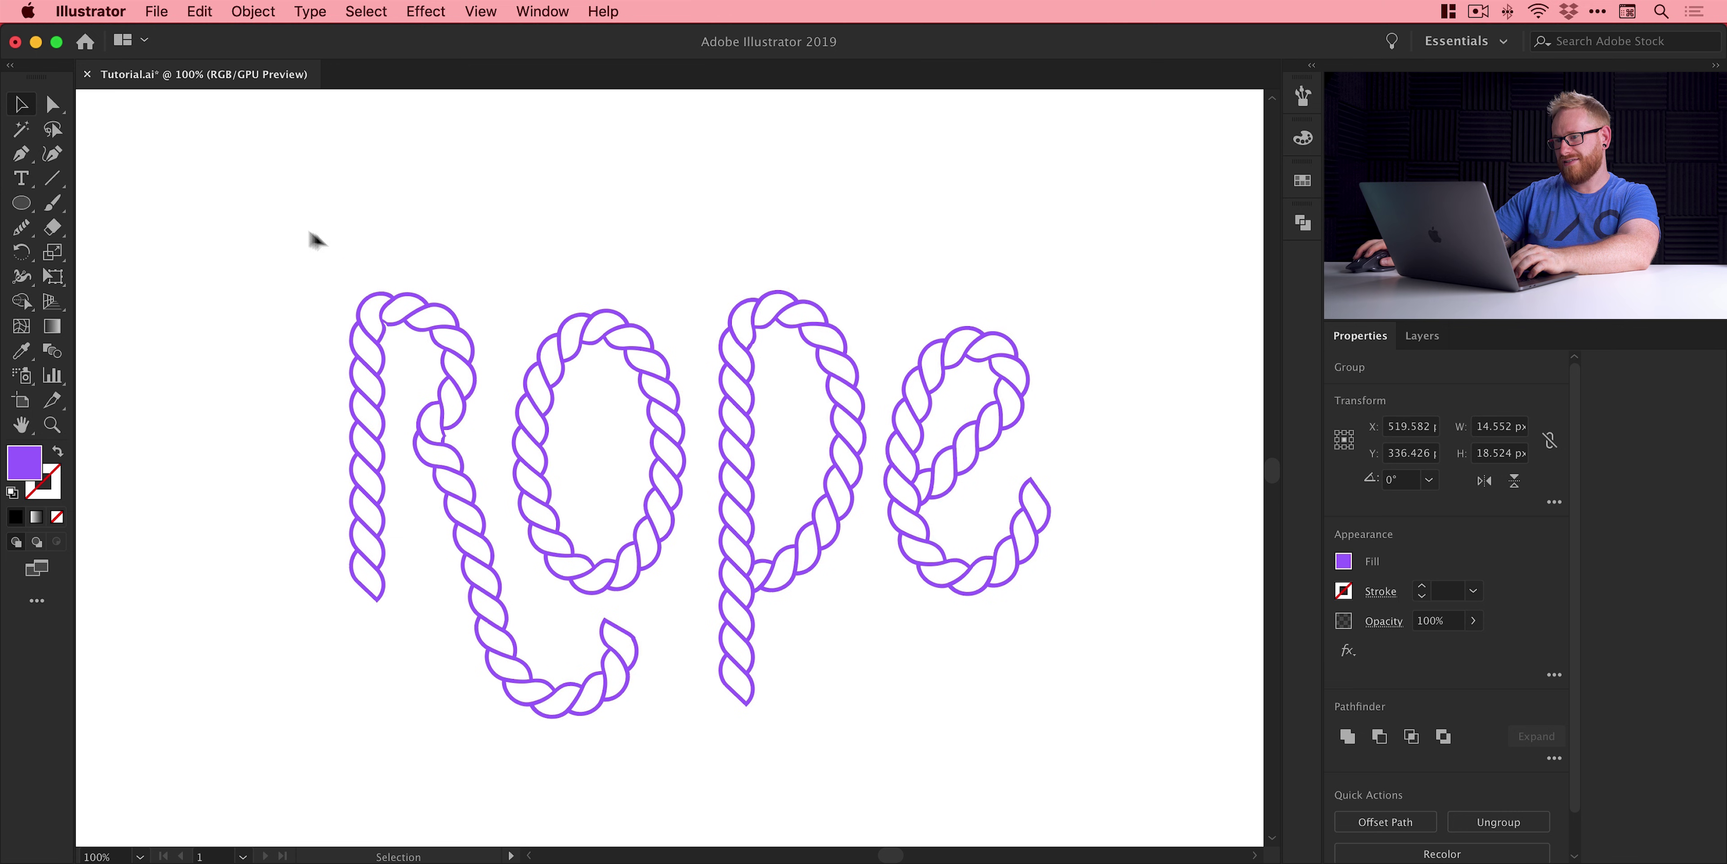
- Select the whole Rope lettering with its end caps and expand its appearance into editable shapes
left_click_drag(744, 496, 1146, 757)
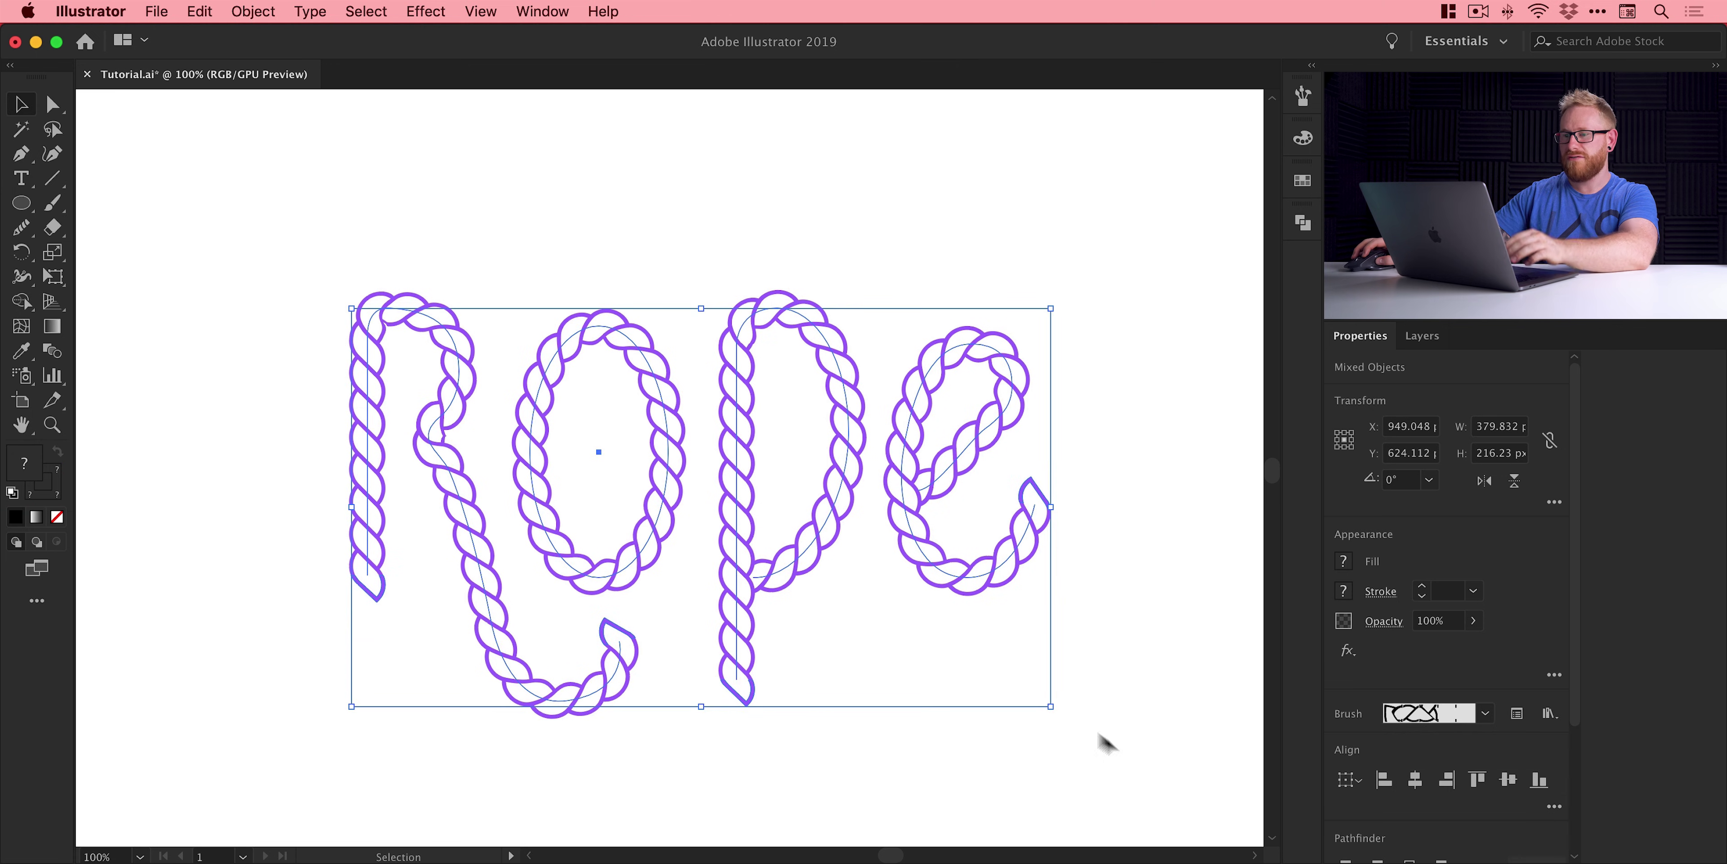
left_click(264, 9)
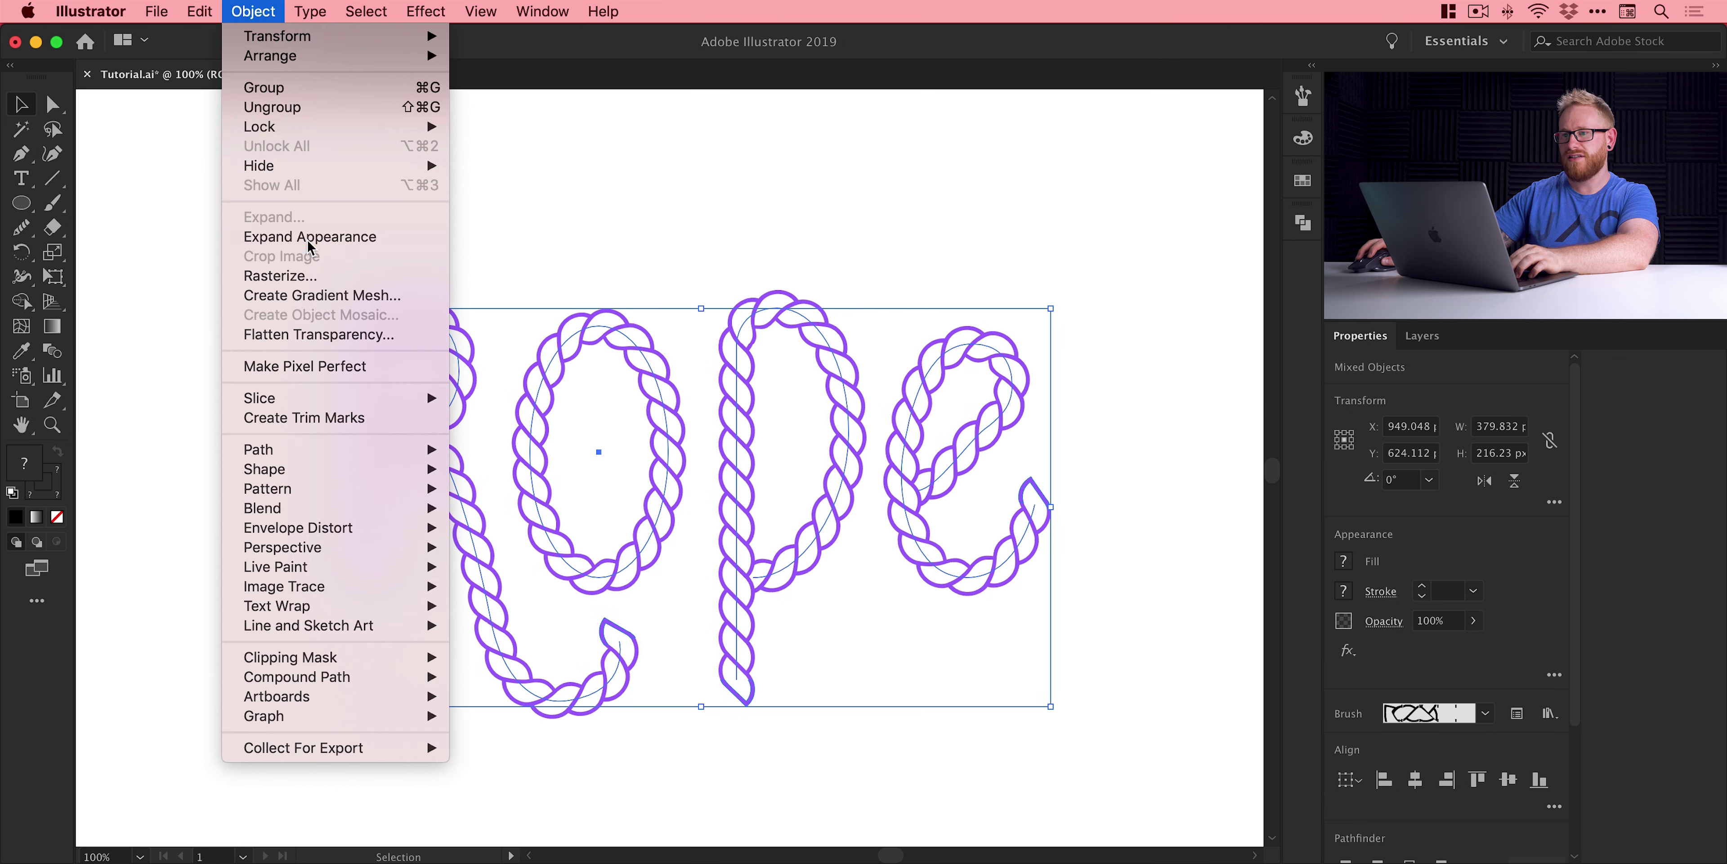
left_click(268, 239)
left_click(262, 13)
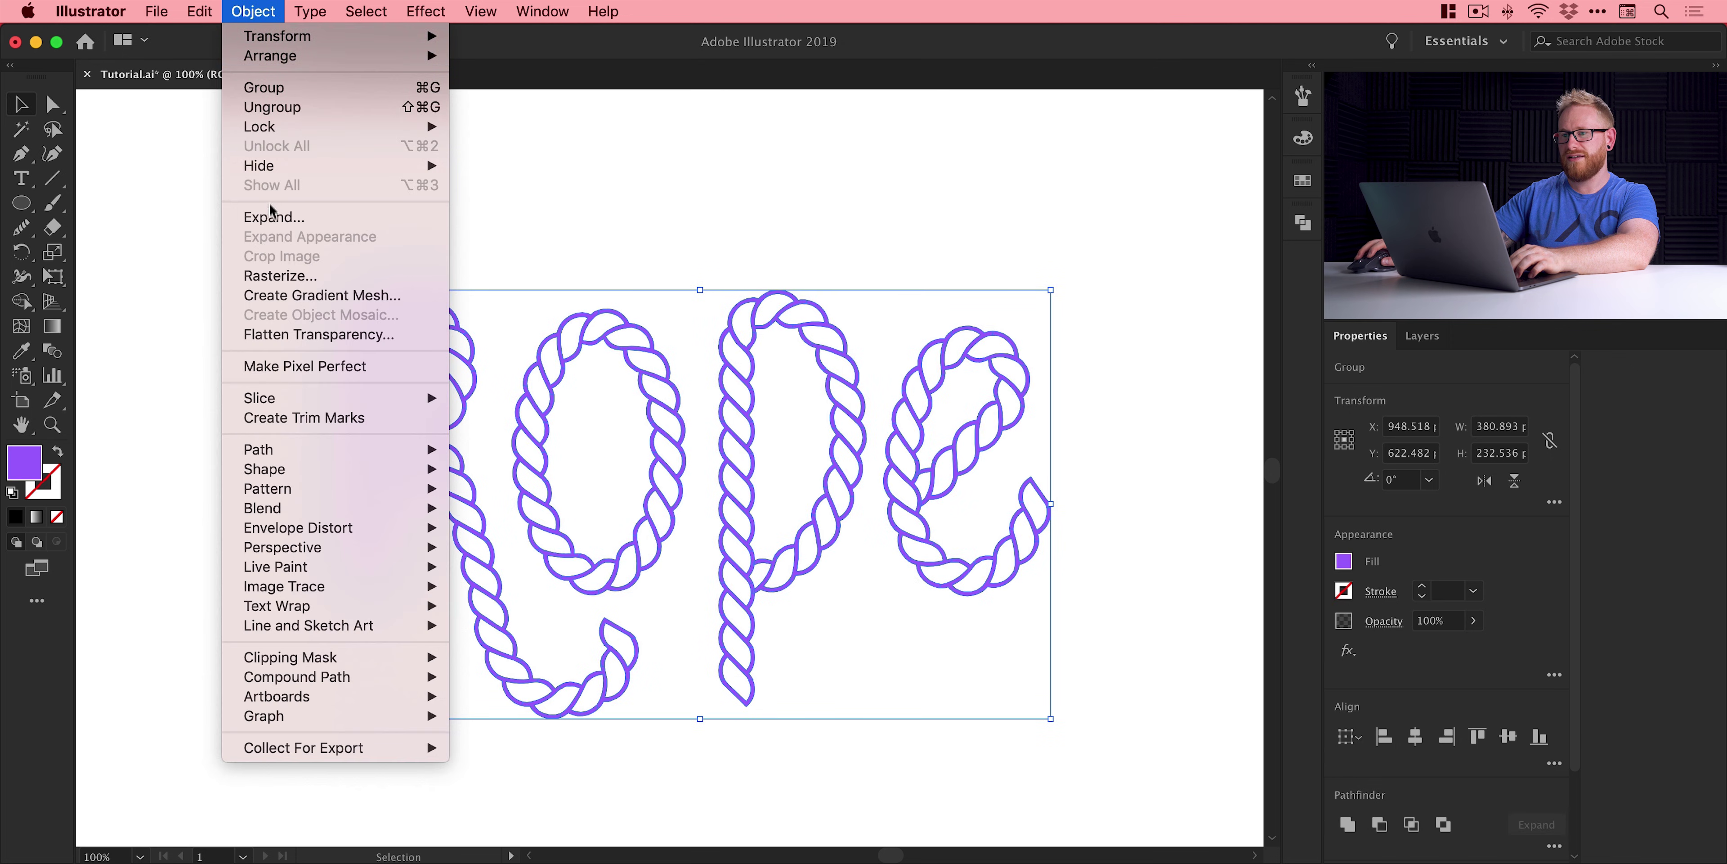
left_click(271, 216)
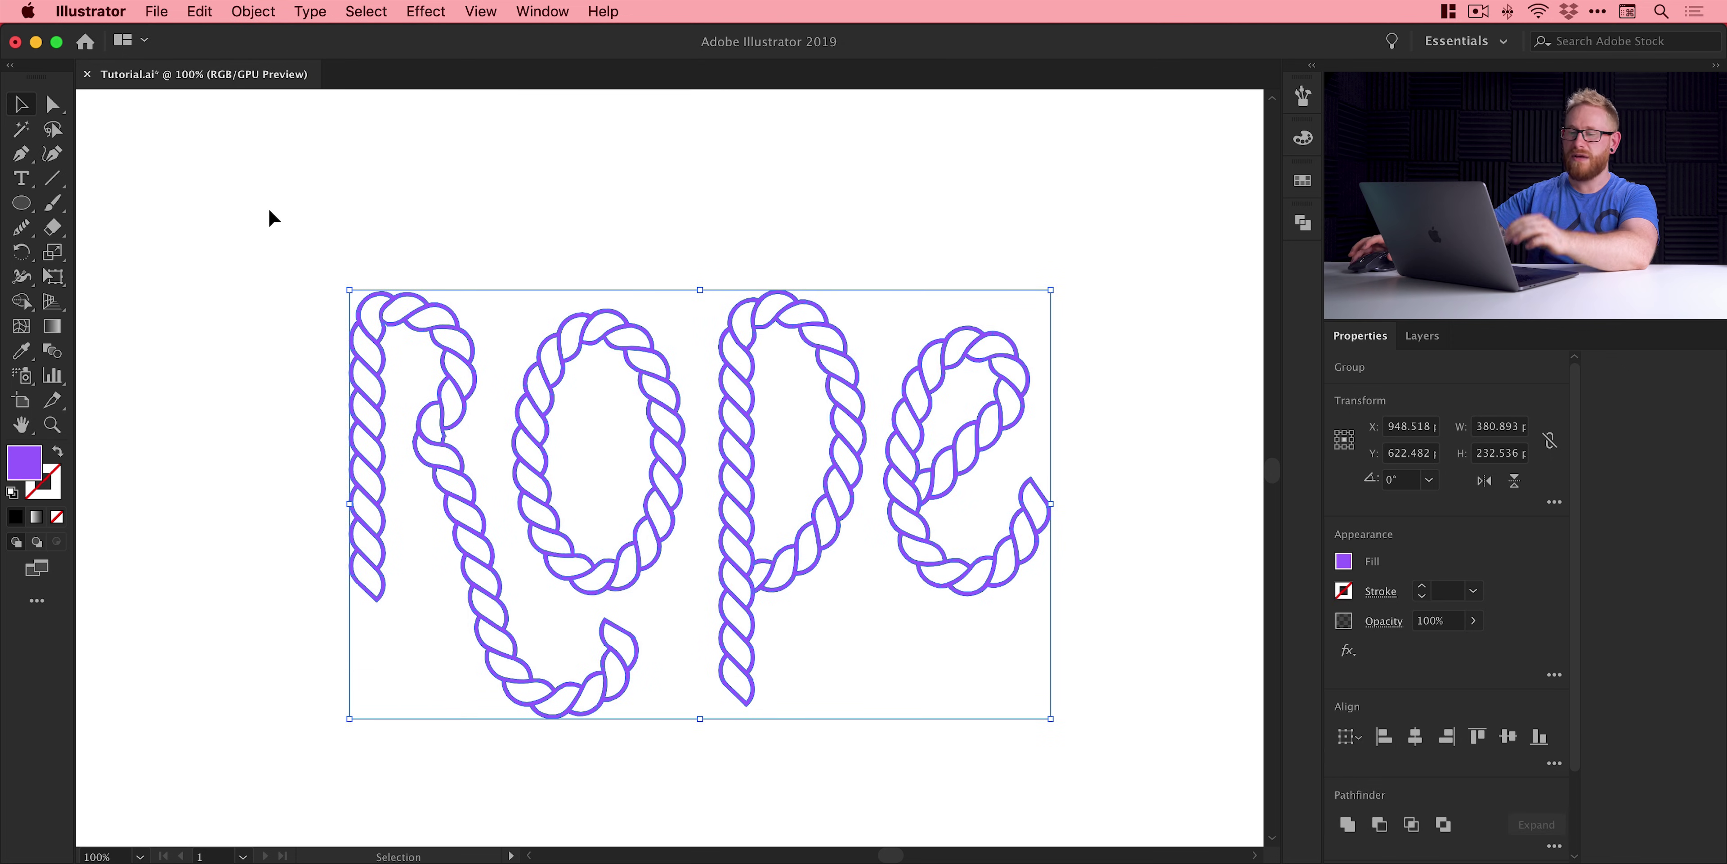
- Examine the expanded rope segments up close in Outline mode and return to Preview mode
key("super+y")
key("super+shift+a")
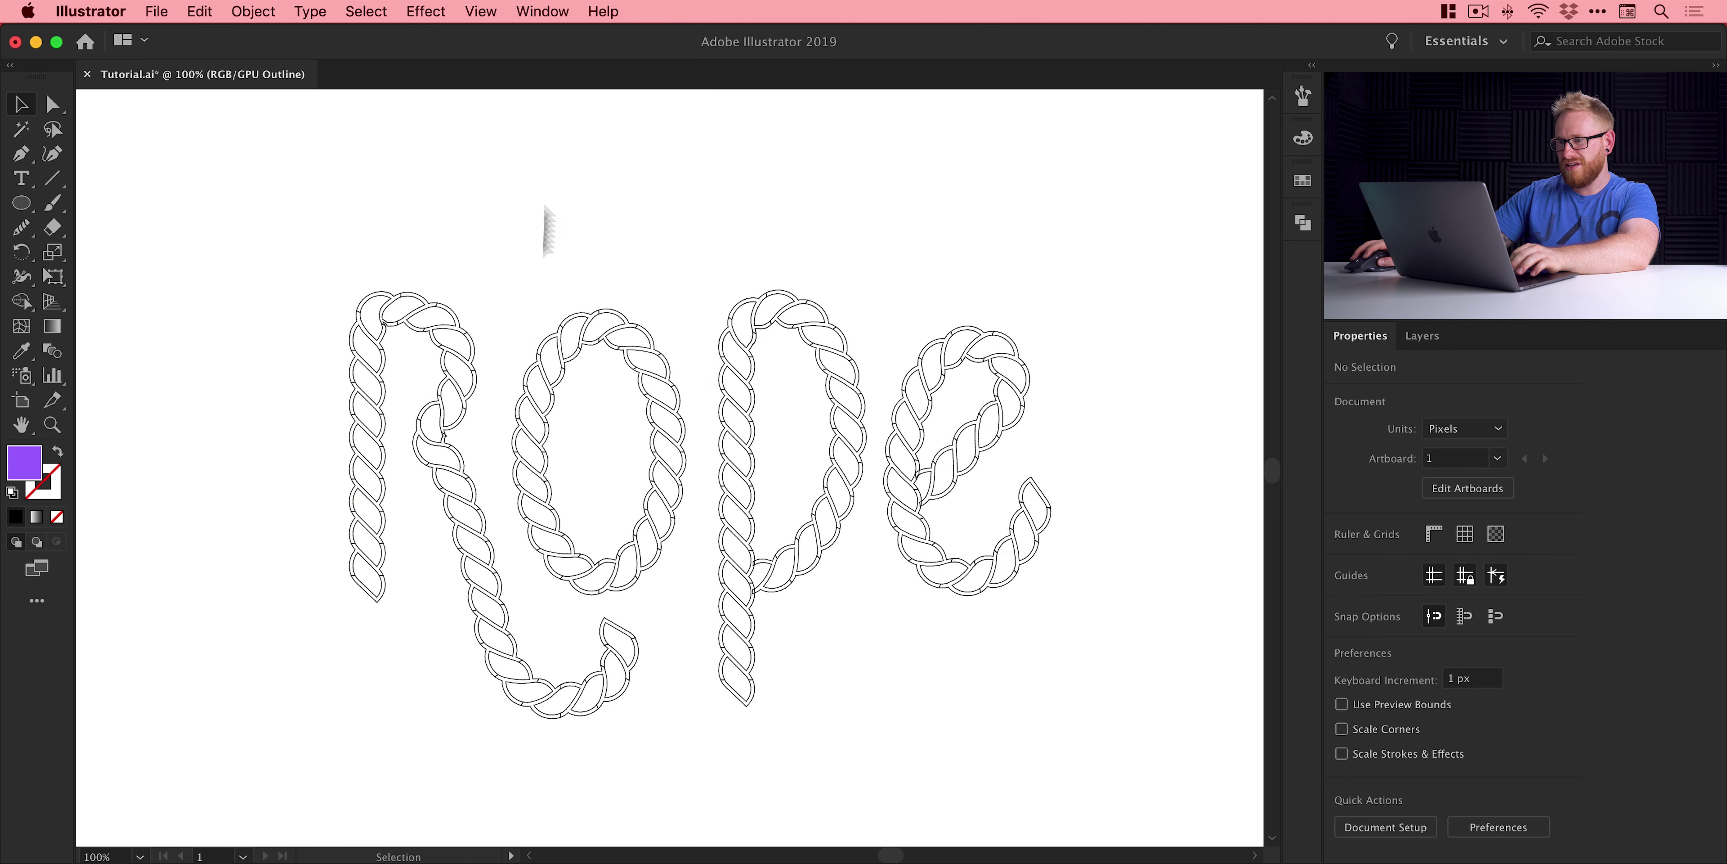
key("z")
left_click_drag(458, 450, 617, 547)
key("v")
key("space")
left_click_drag(744, 533, 640, 458)
key("super+minus")
key("super+y")
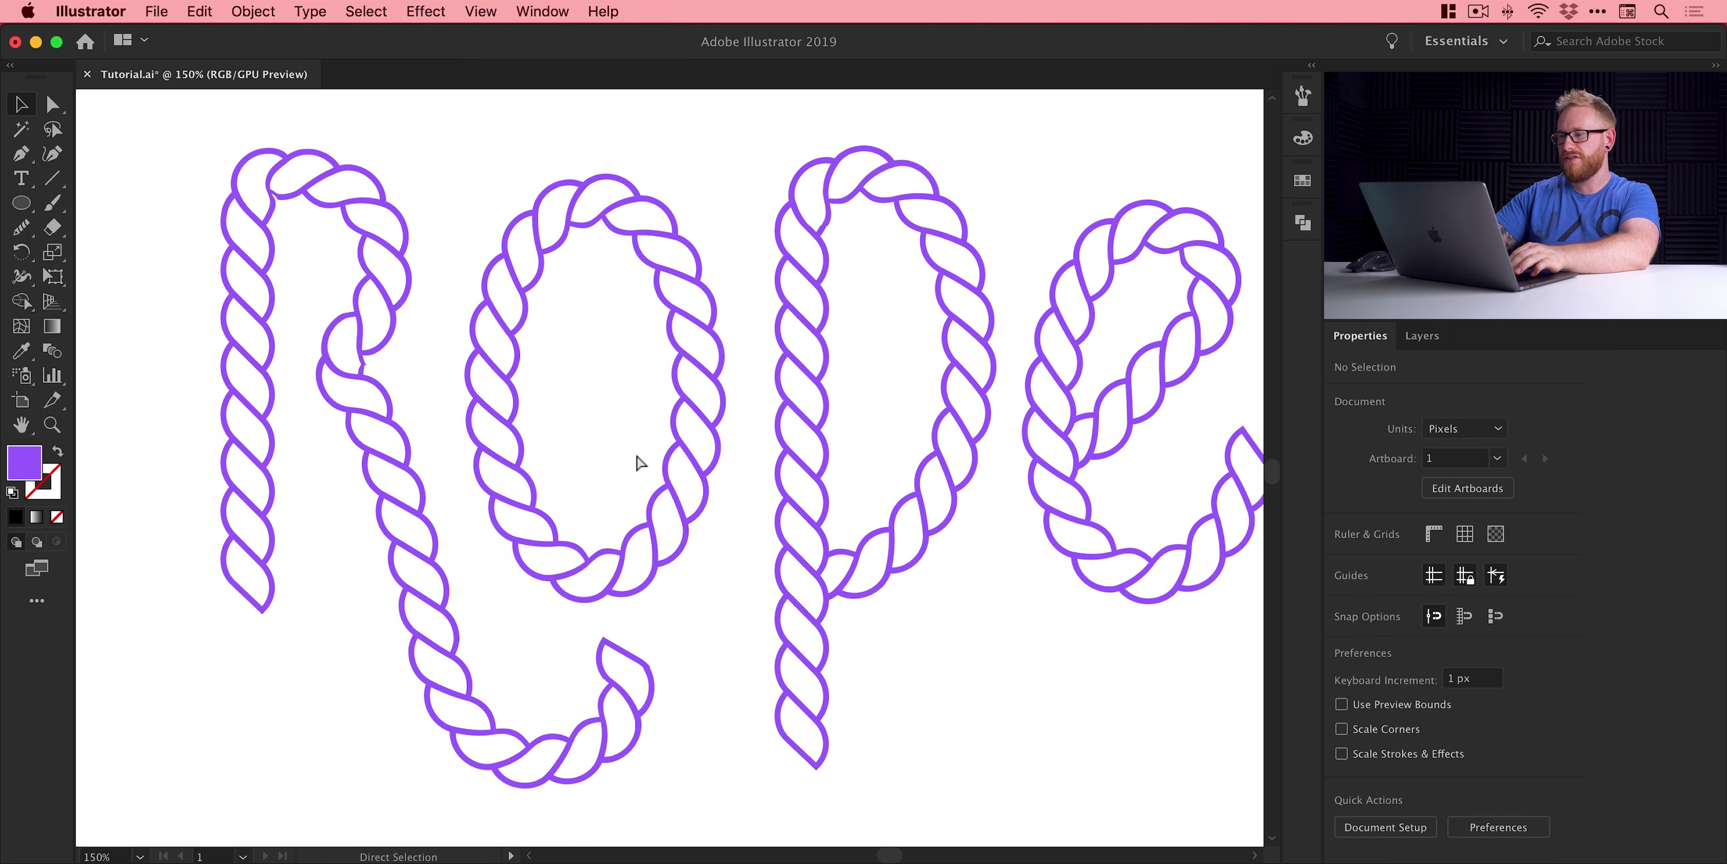
key("super+minus")
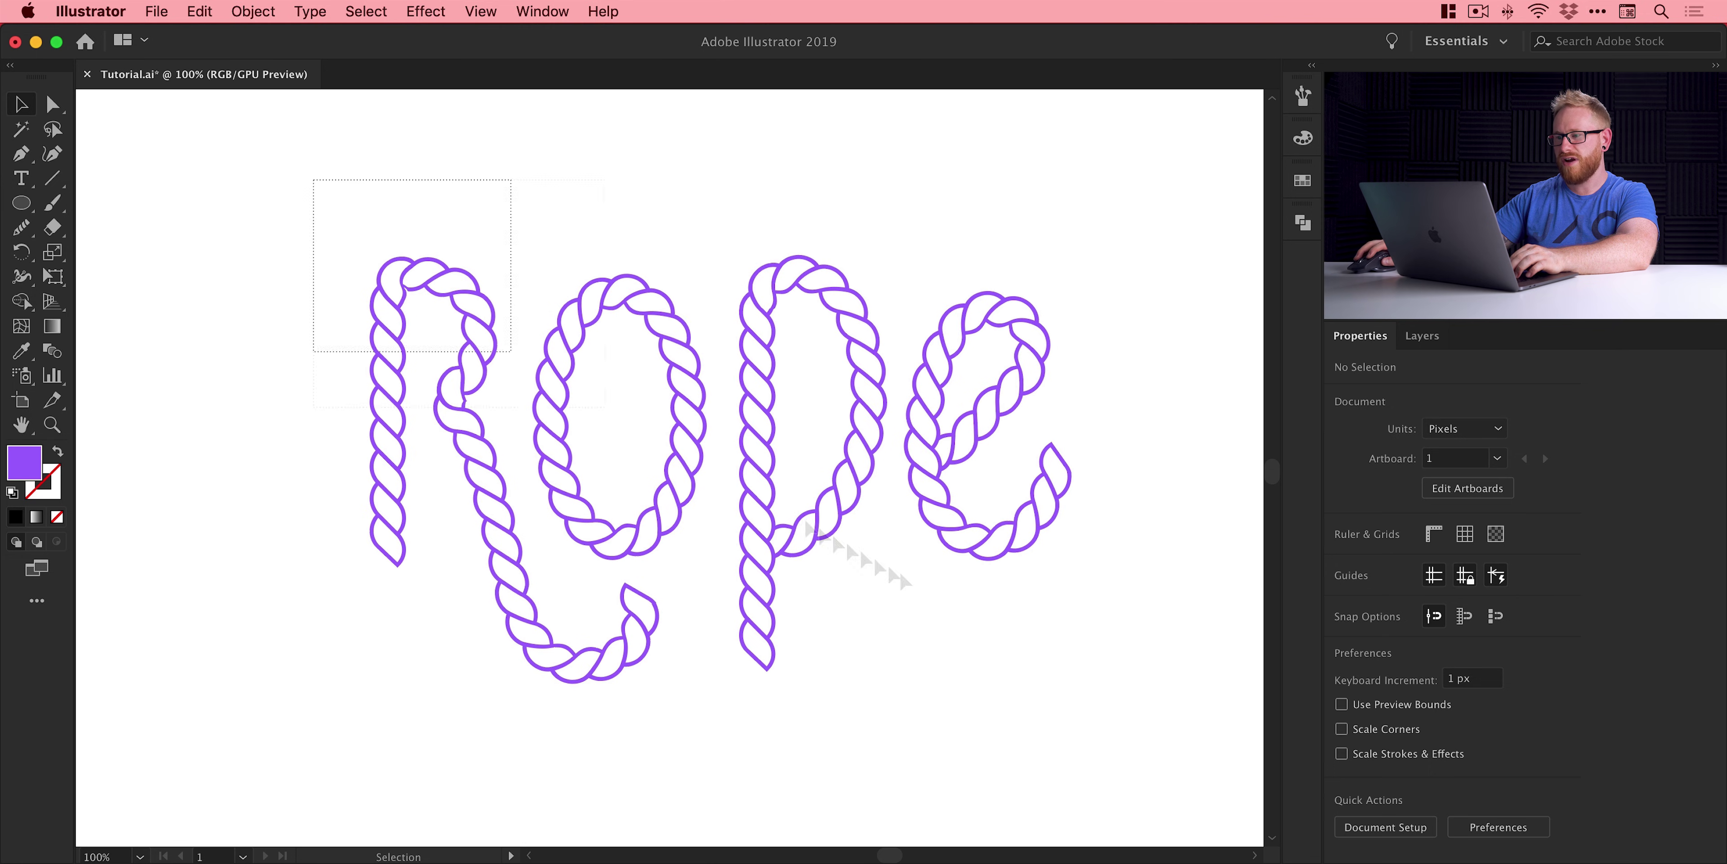
- Select all the lettering shapes and merge them with the Pathfinder Unite operation
left_click_drag(904, 581, 1166, 753)
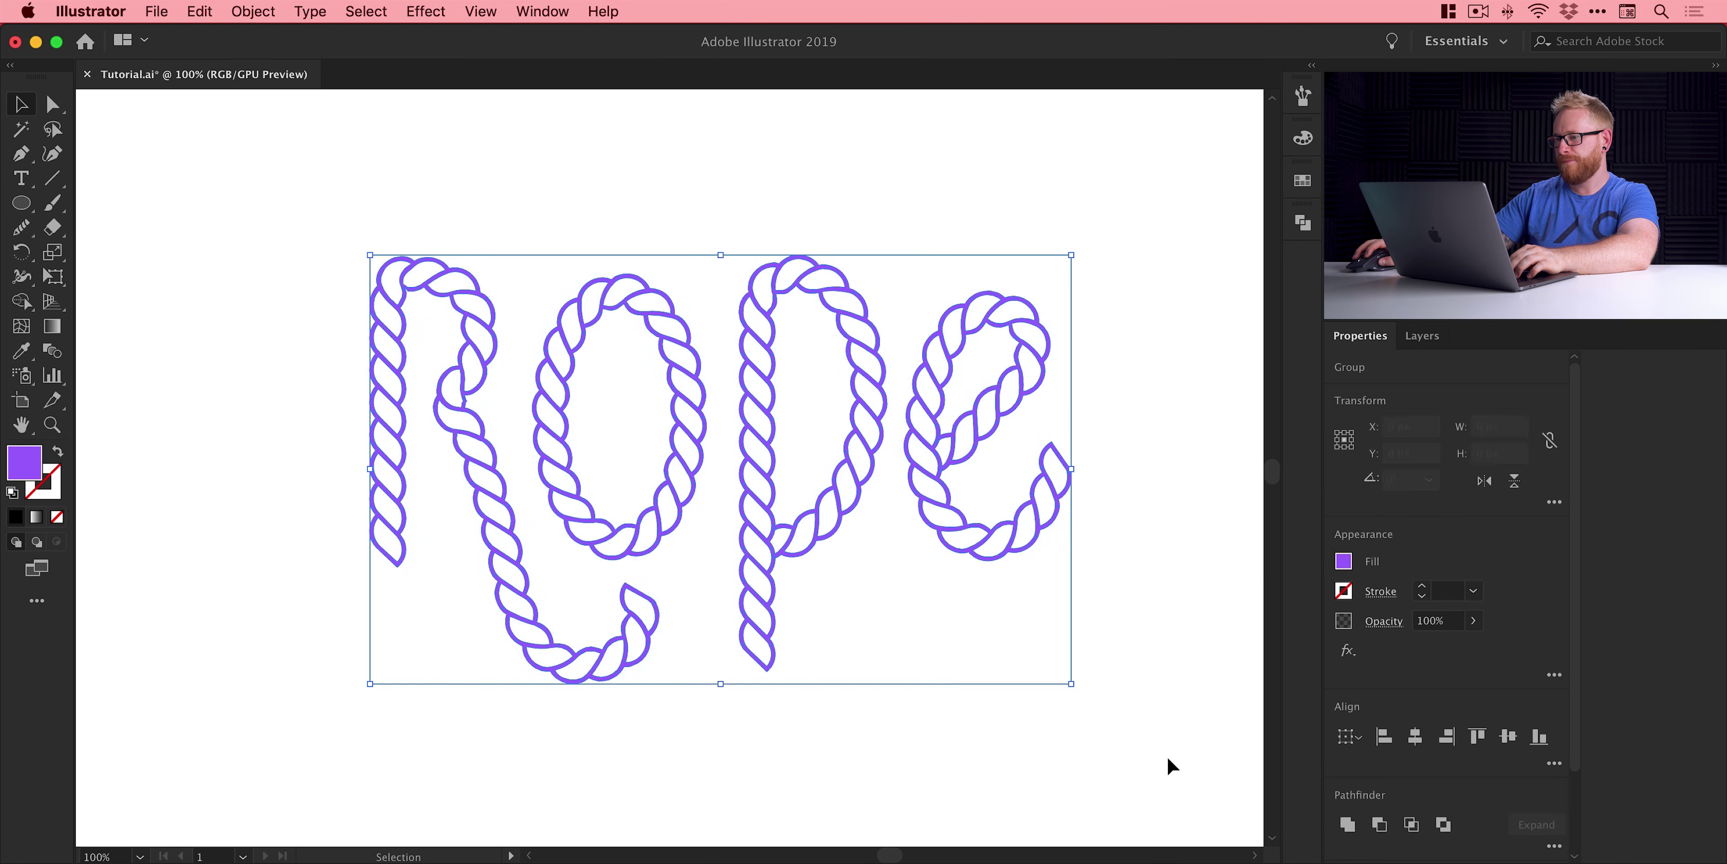
left_click(1302, 224)
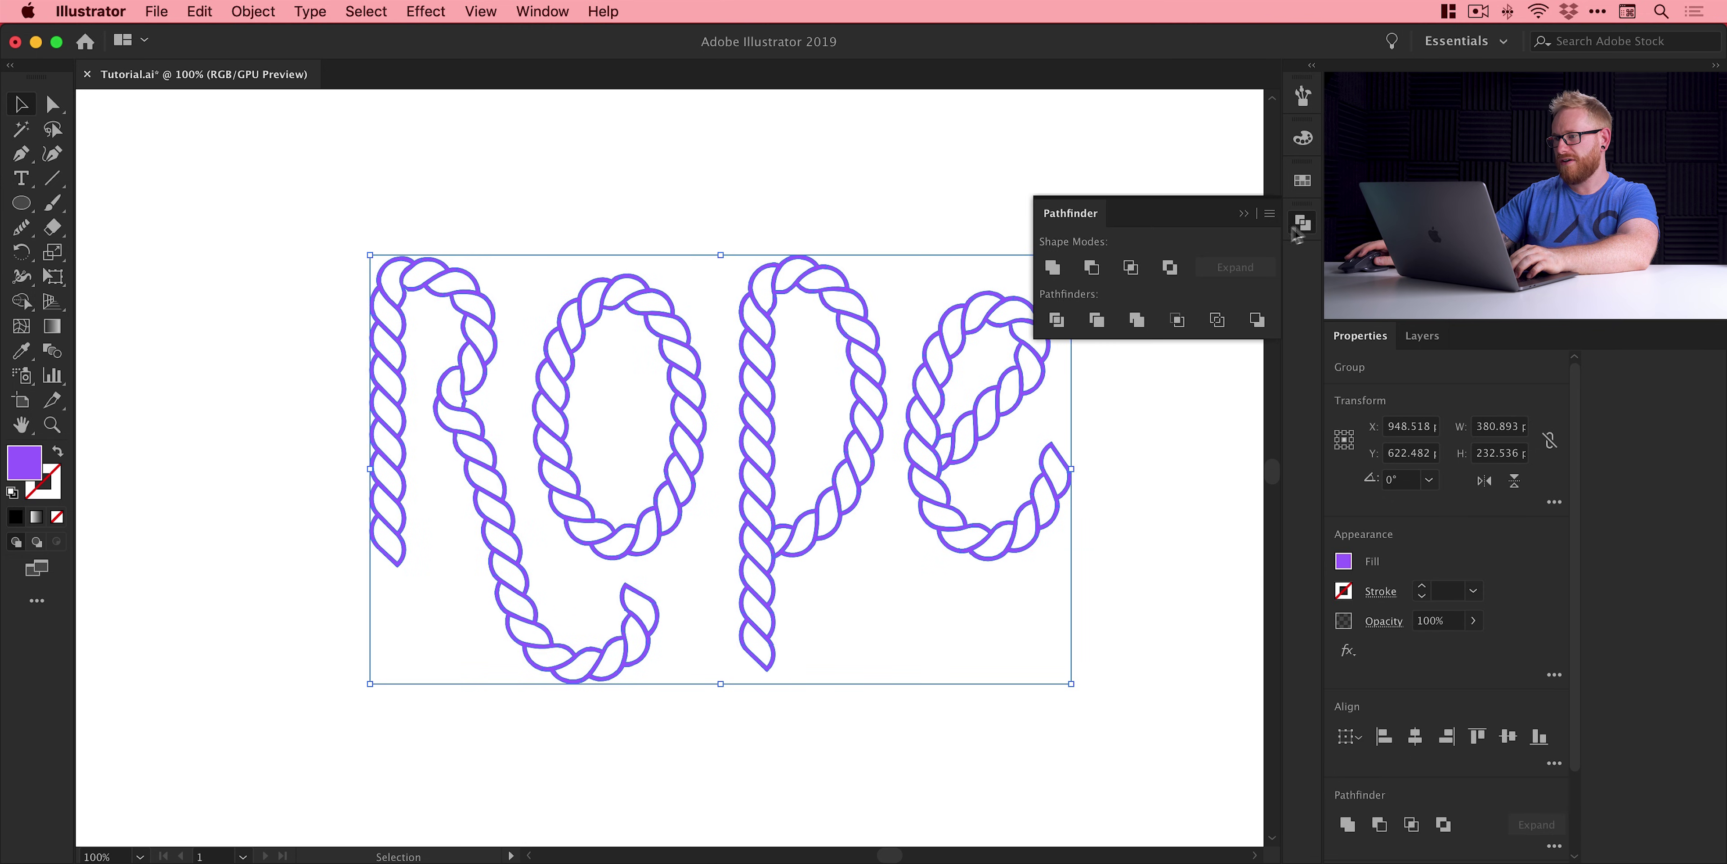
left_click(1055, 268)
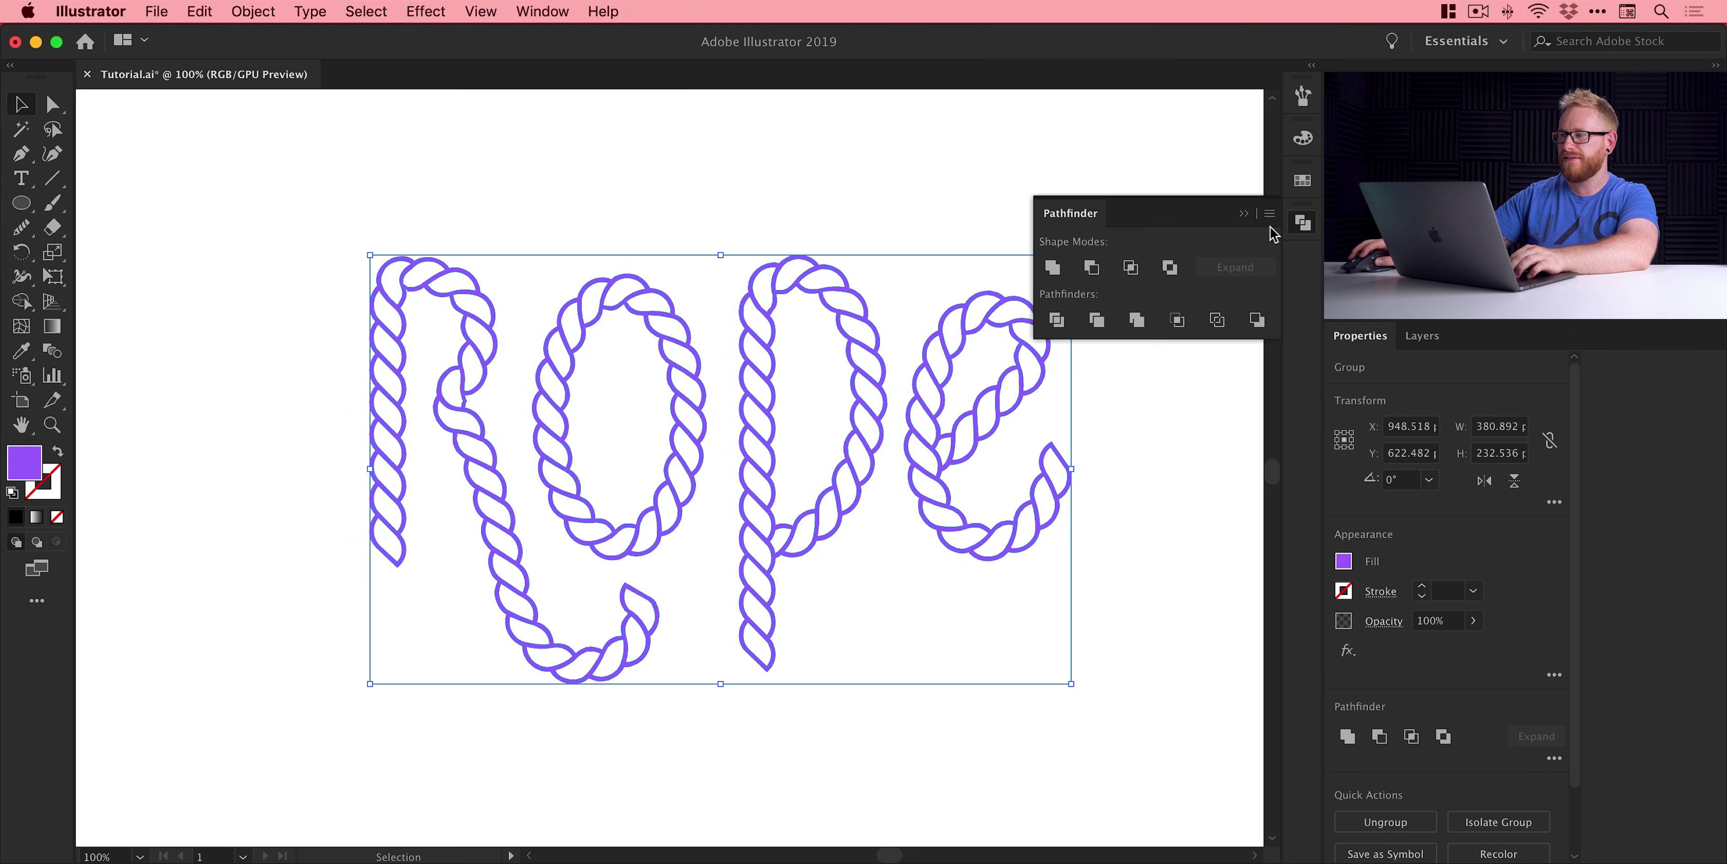
- In Outline mode, delete the stray line inside the rope outline just below the R's leg joint
left_click(1303, 224)
key("ctrl+y")
left_click(844, 181)
key("z")
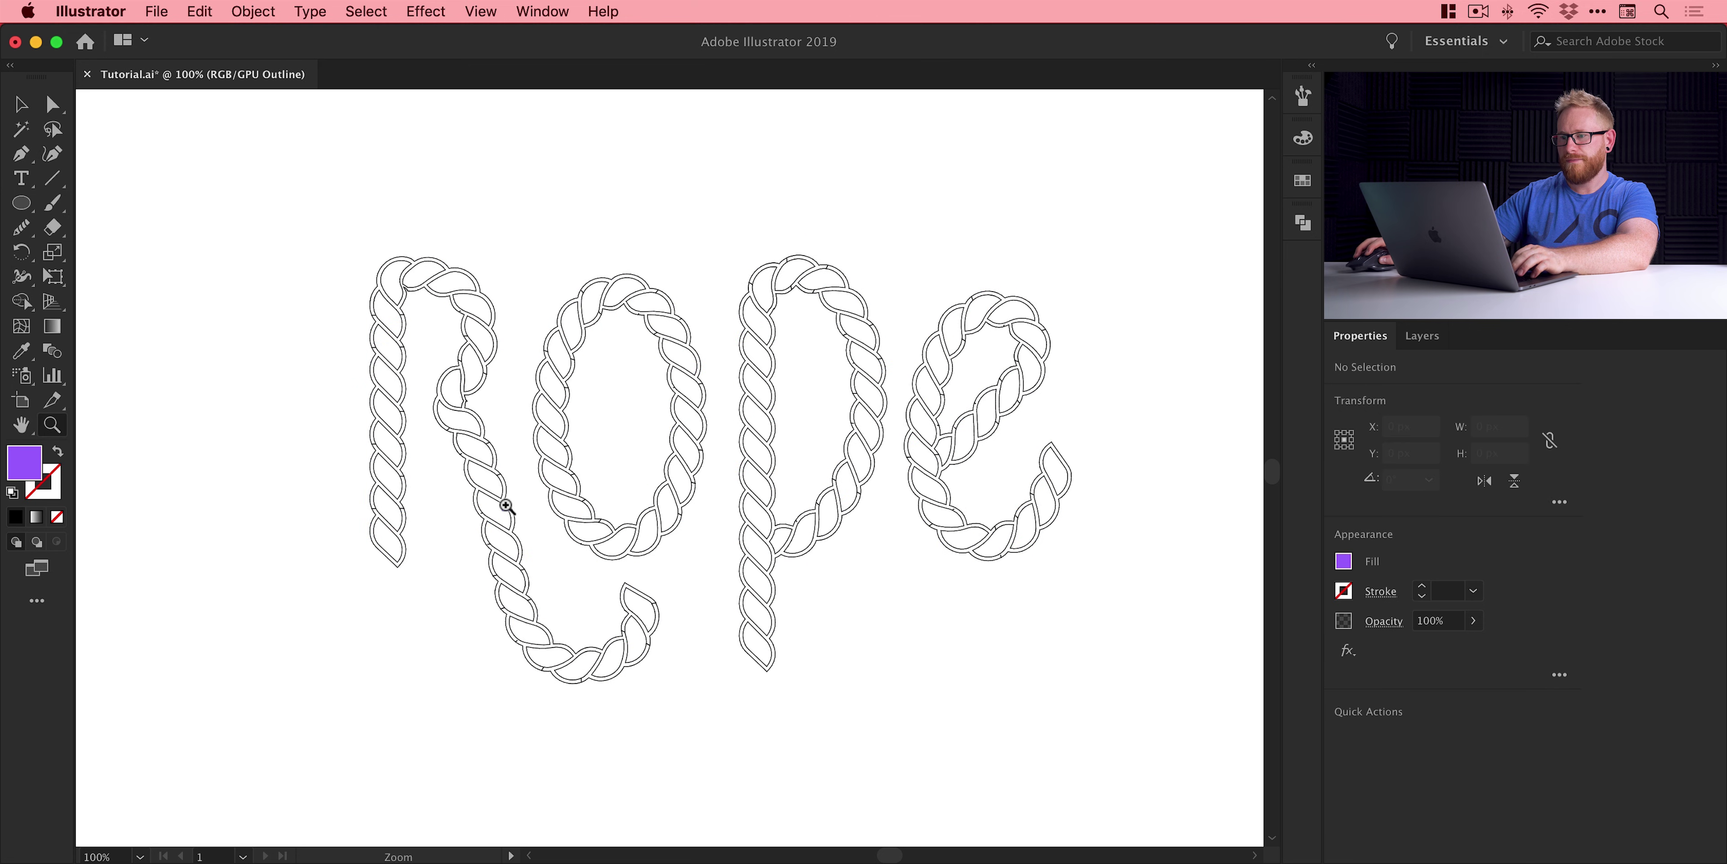
left_click_drag(506, 506, 647, 595)
left_click_drag(497, 394, 698, 654)
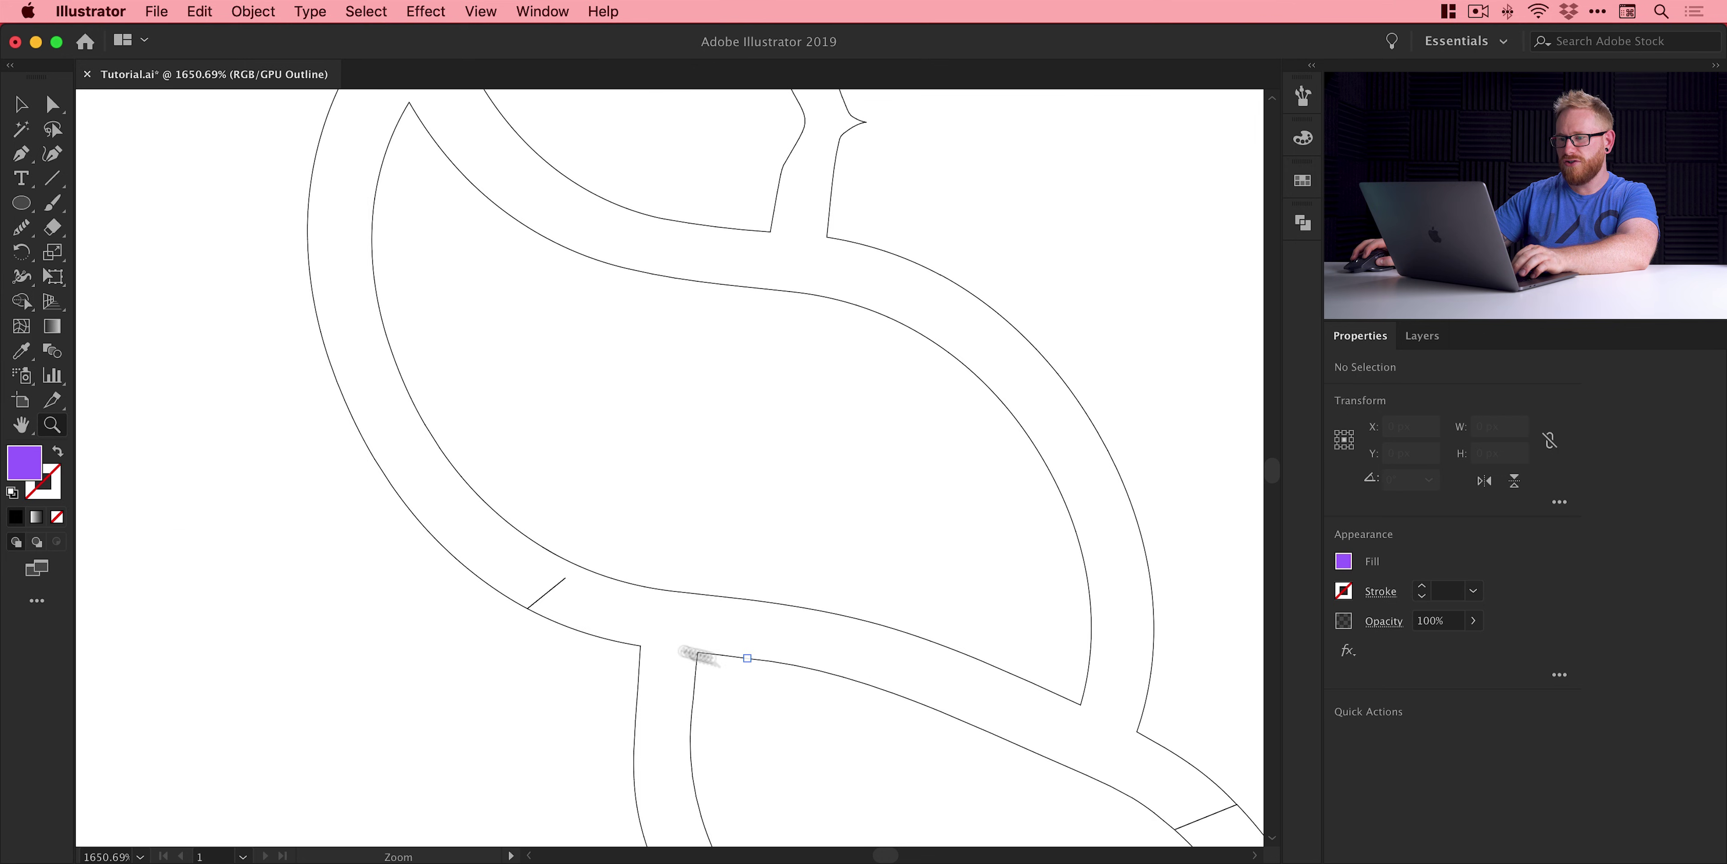
left_click(565, 578)
key("Delete")
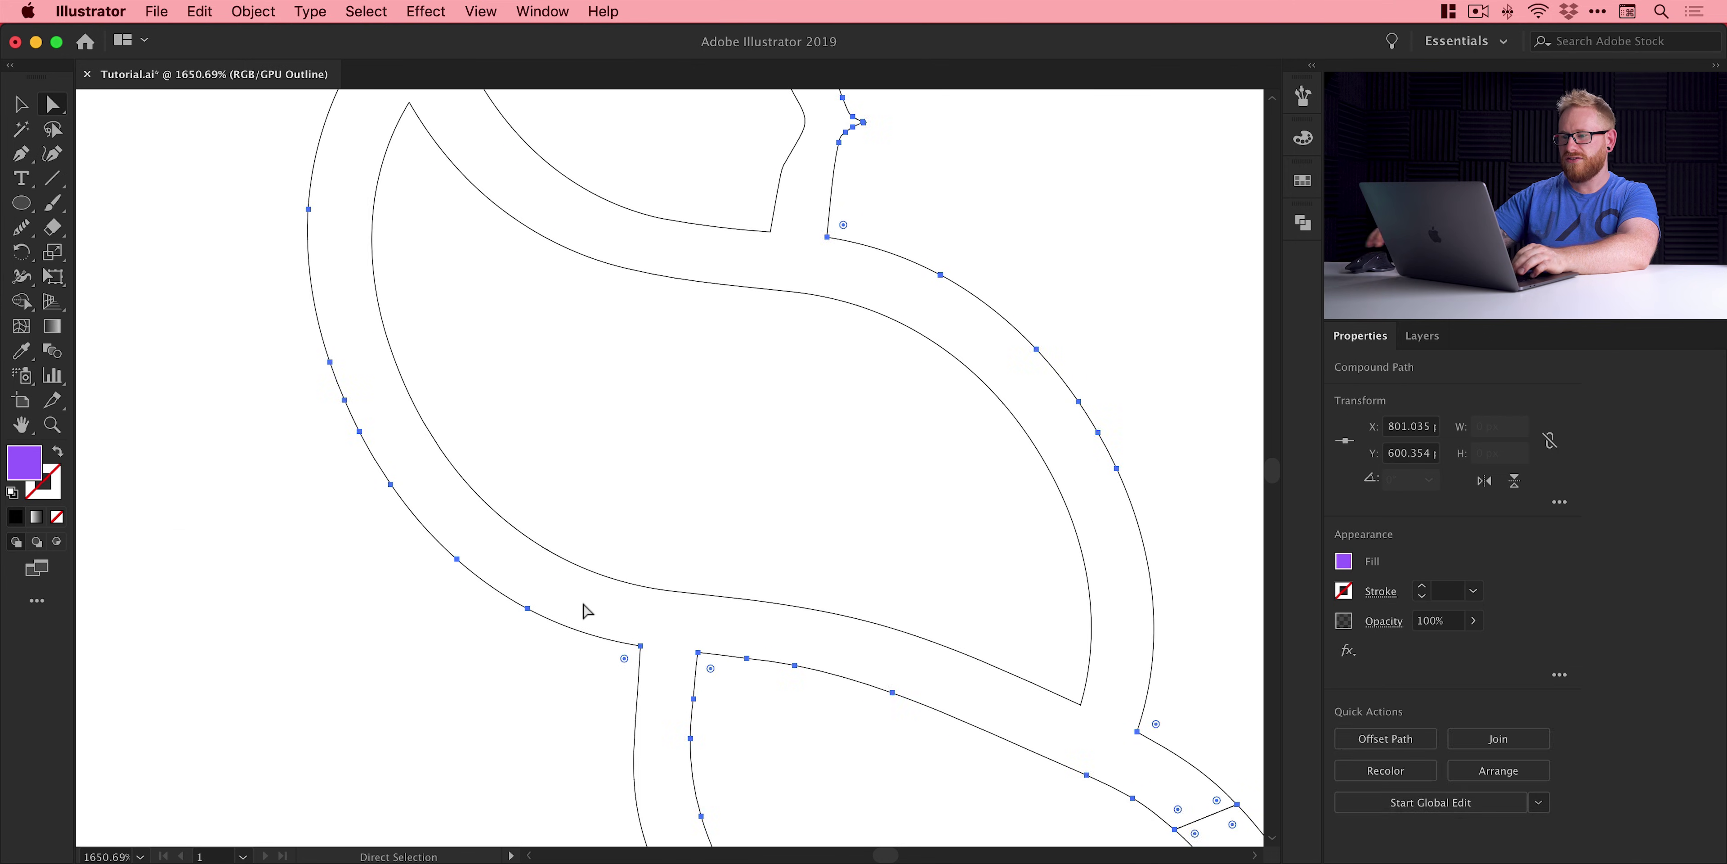
- Delete the stray cross line on the R's stem rope segment and return to Preview mode with nothing selected
left_click(462, 624)
left_click_drag(212, 601, 872, 608)
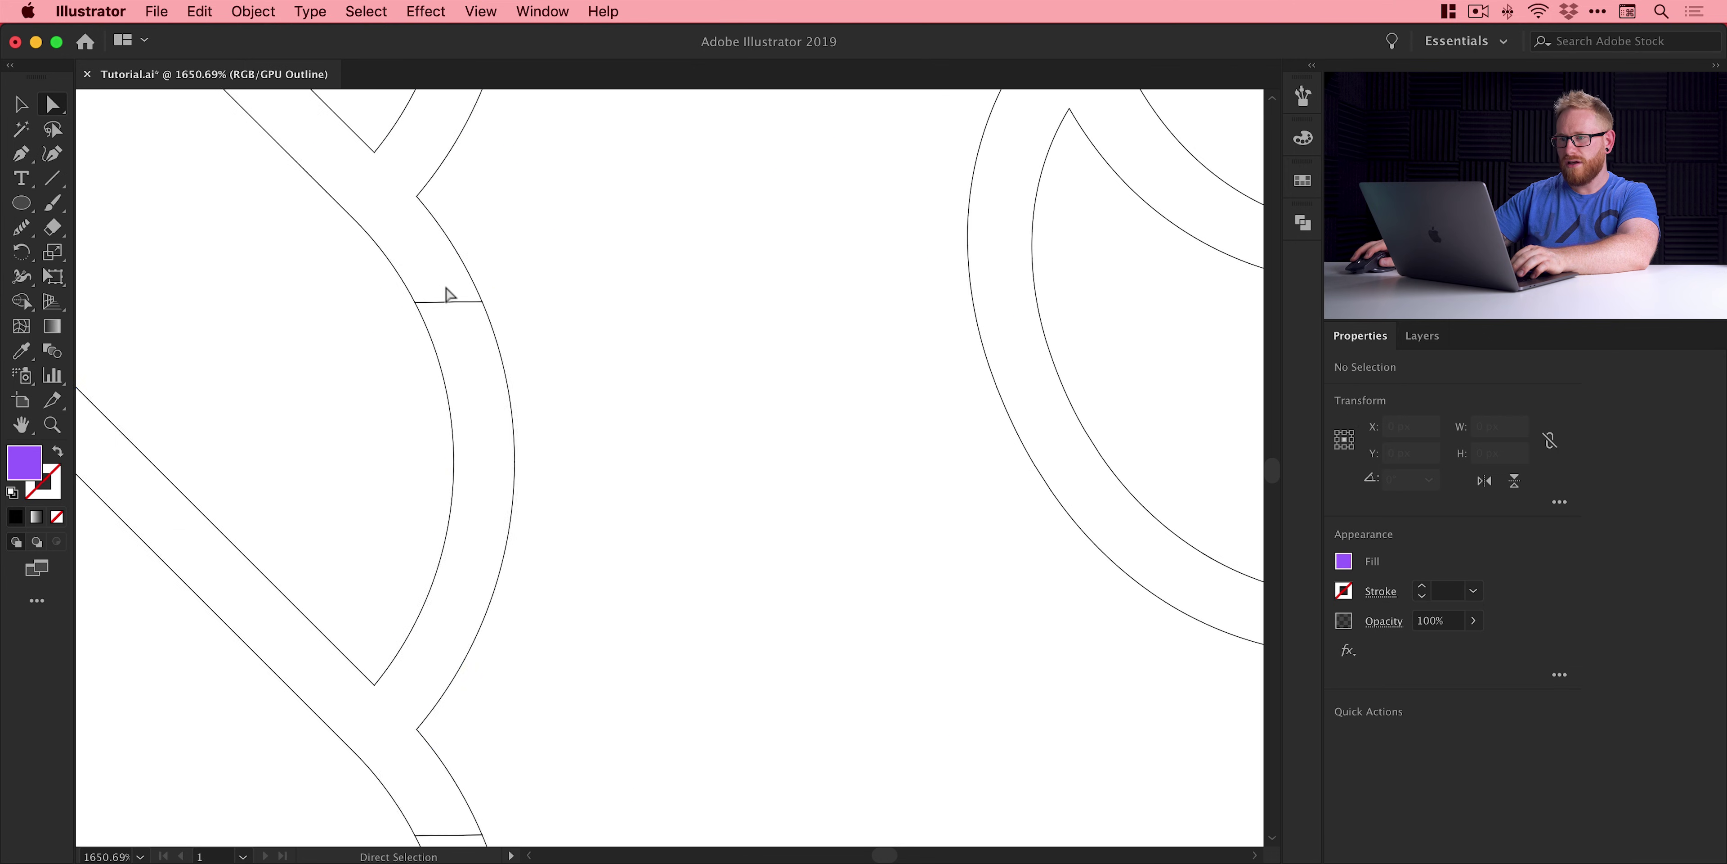
left_click_drag(453, 312, 453, 313)
key("Delete")
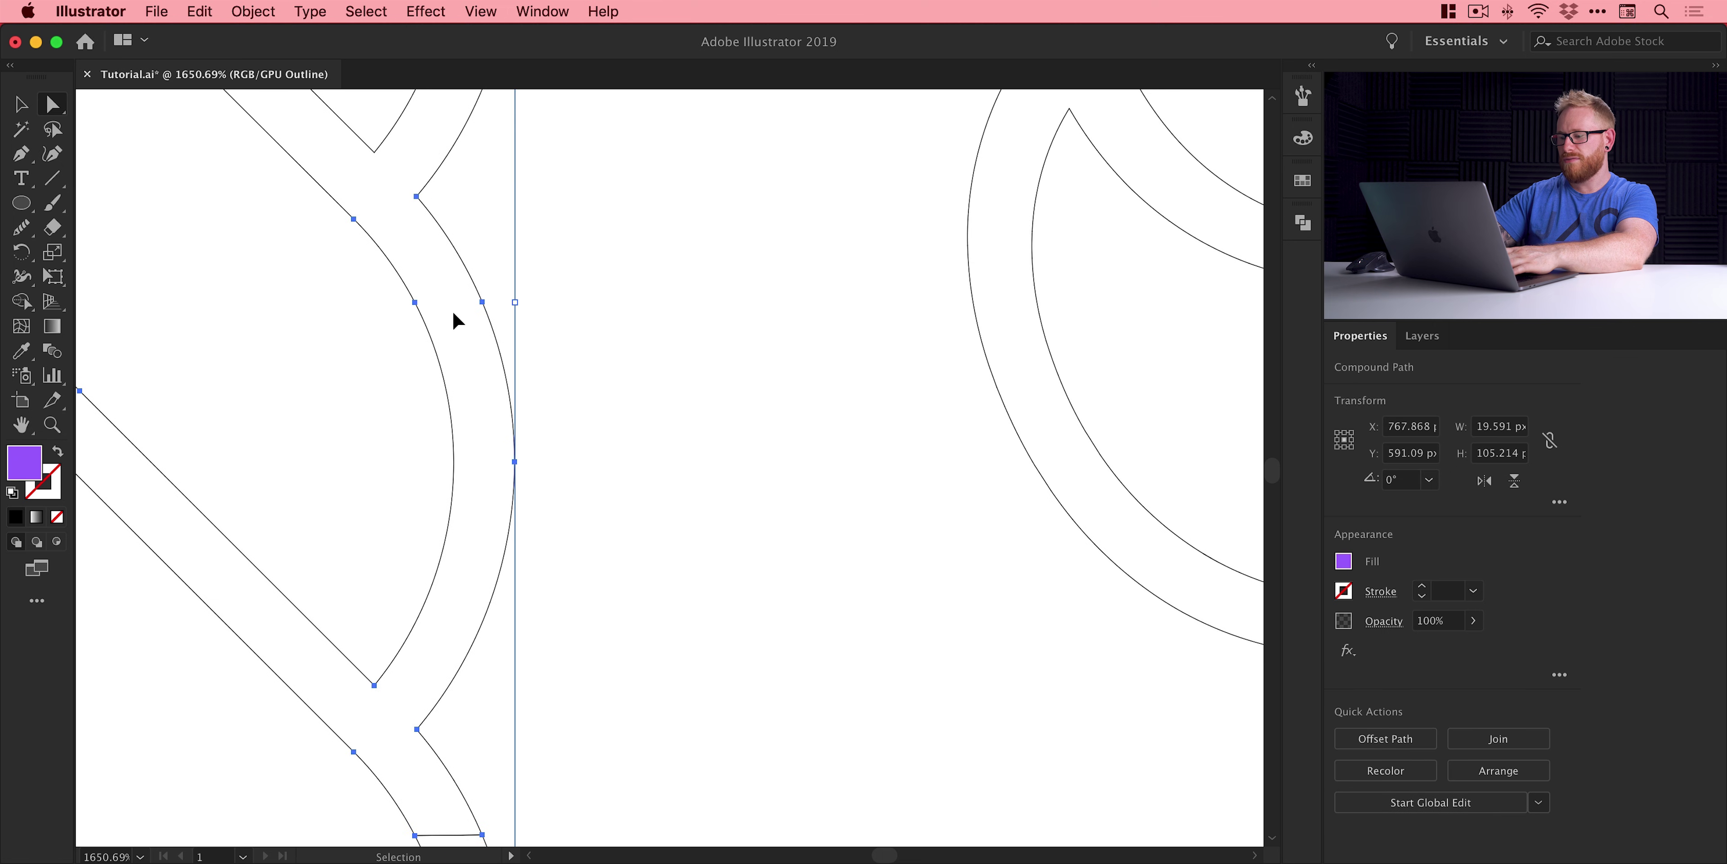
key("super+y")
key("super+minus")
key("super+minus")
key("super+minus")
key("super+minus")
key("super+minus")
key("super+minus")
key("super+minus")
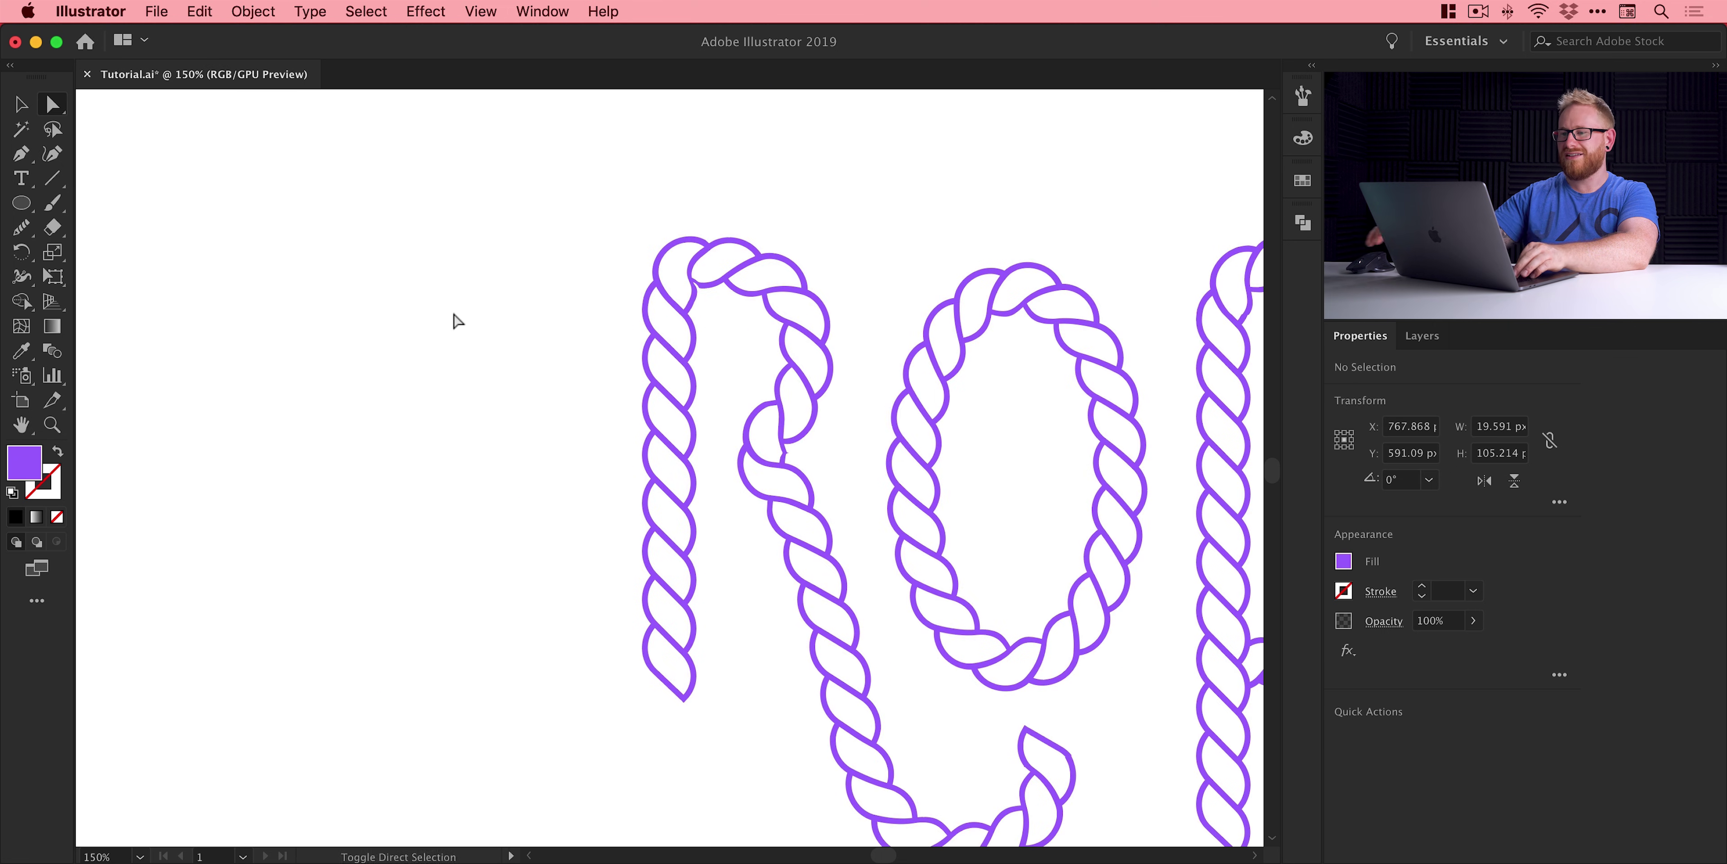
key("super+shift+a")
- Draw a closed filler shape with the Pen tool over the notched rope line at the R's joint
left_click_drag(718, 424, 428, 335)
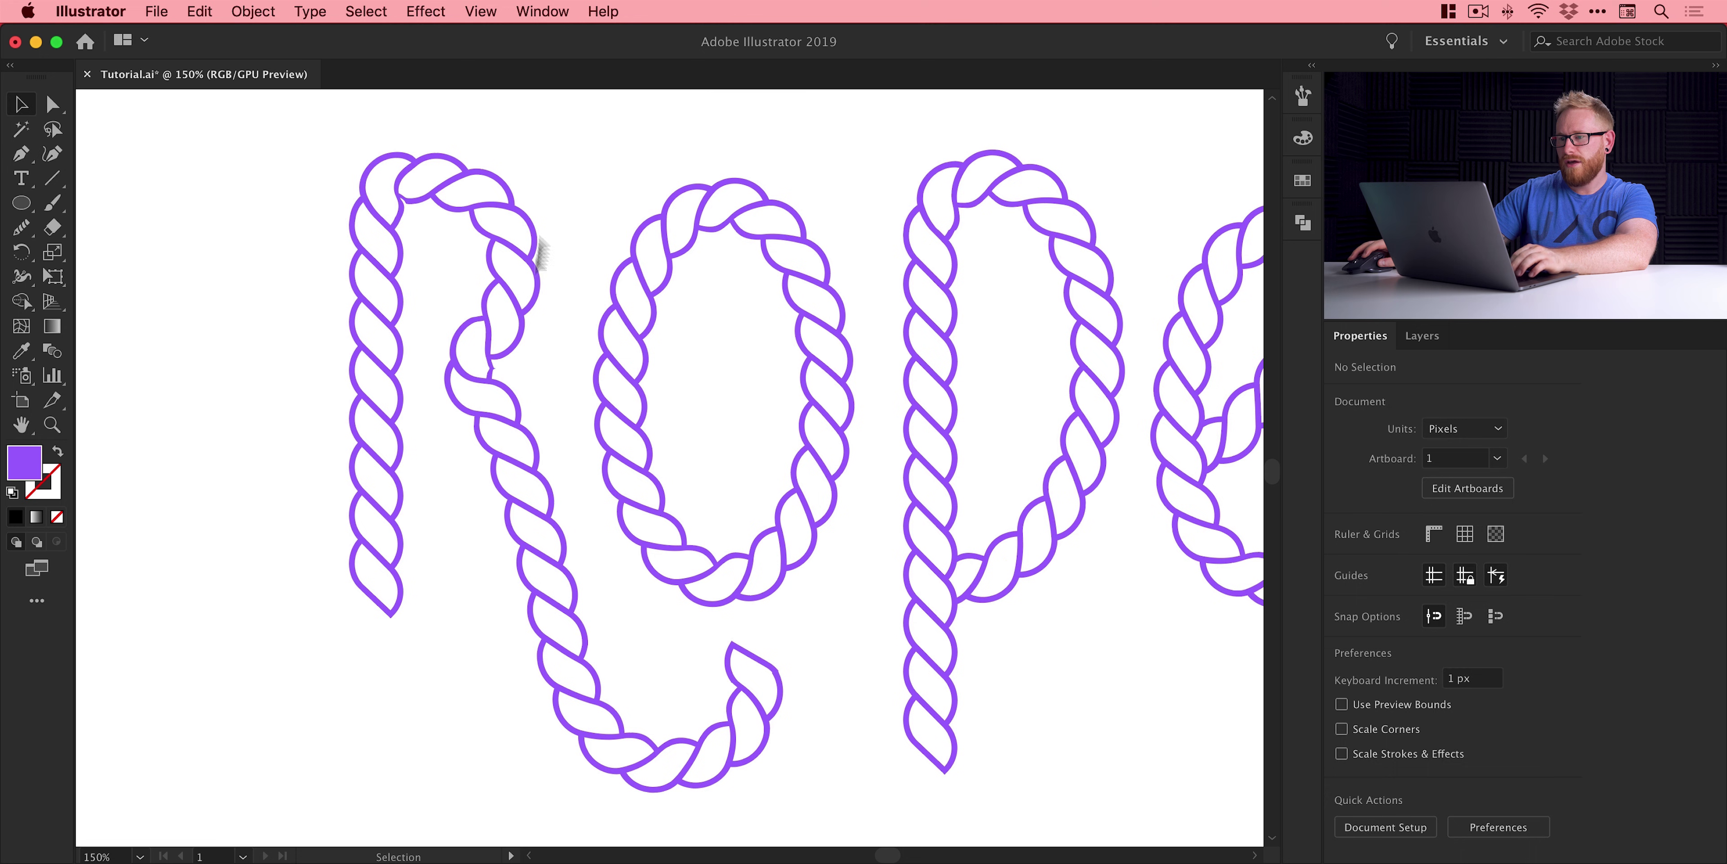
left_click(459, 401)
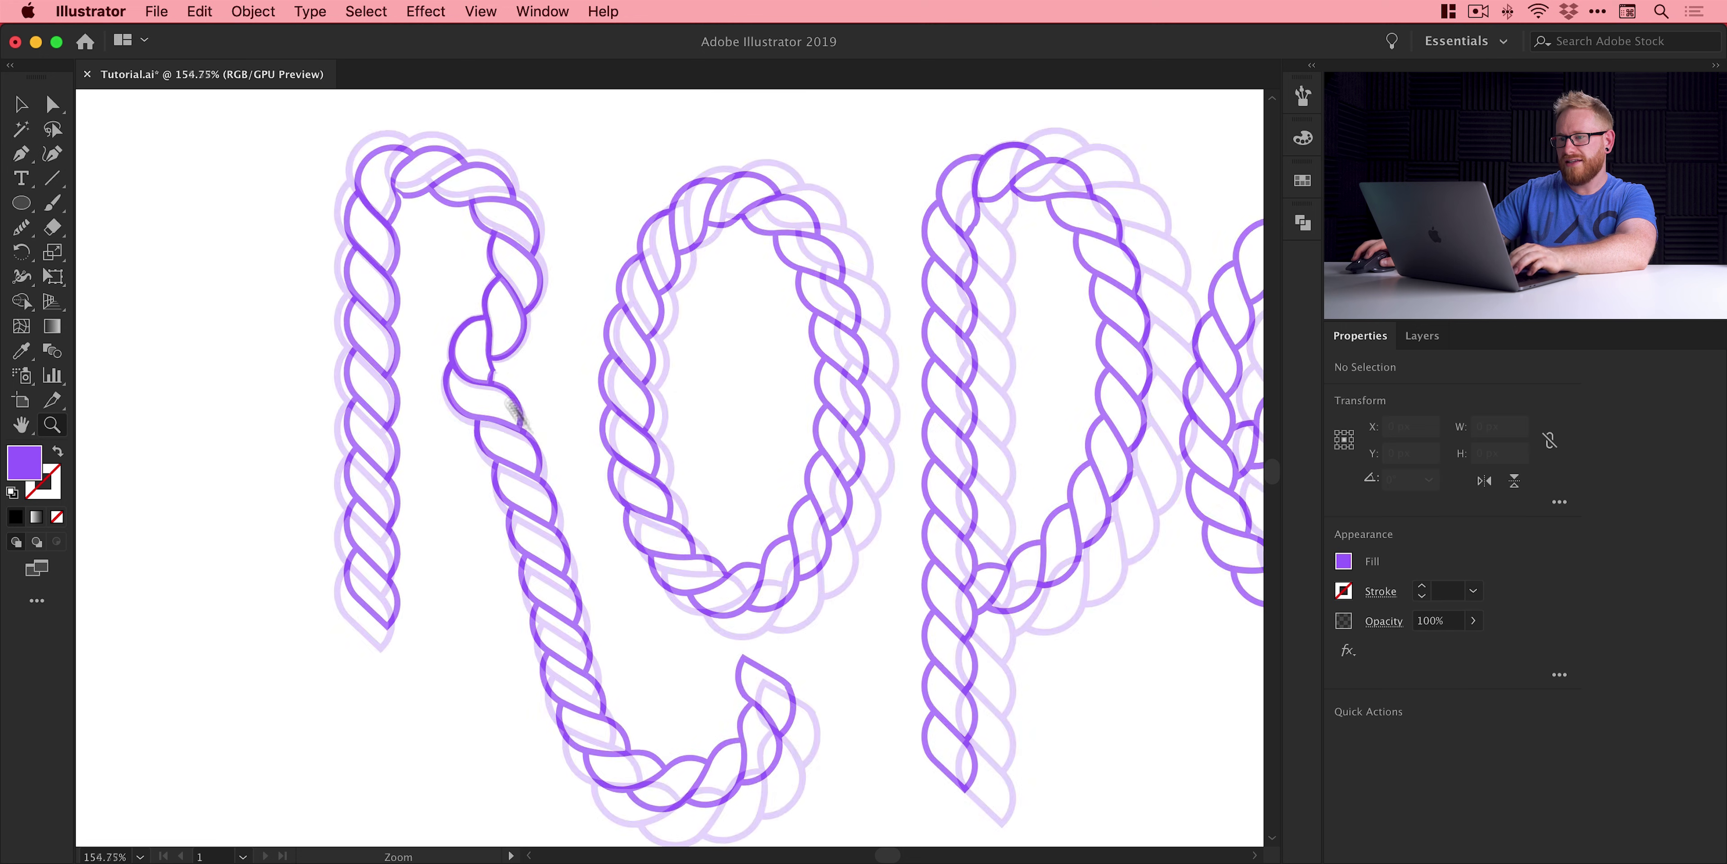
left_click_drag(459, 401, 486, 501)
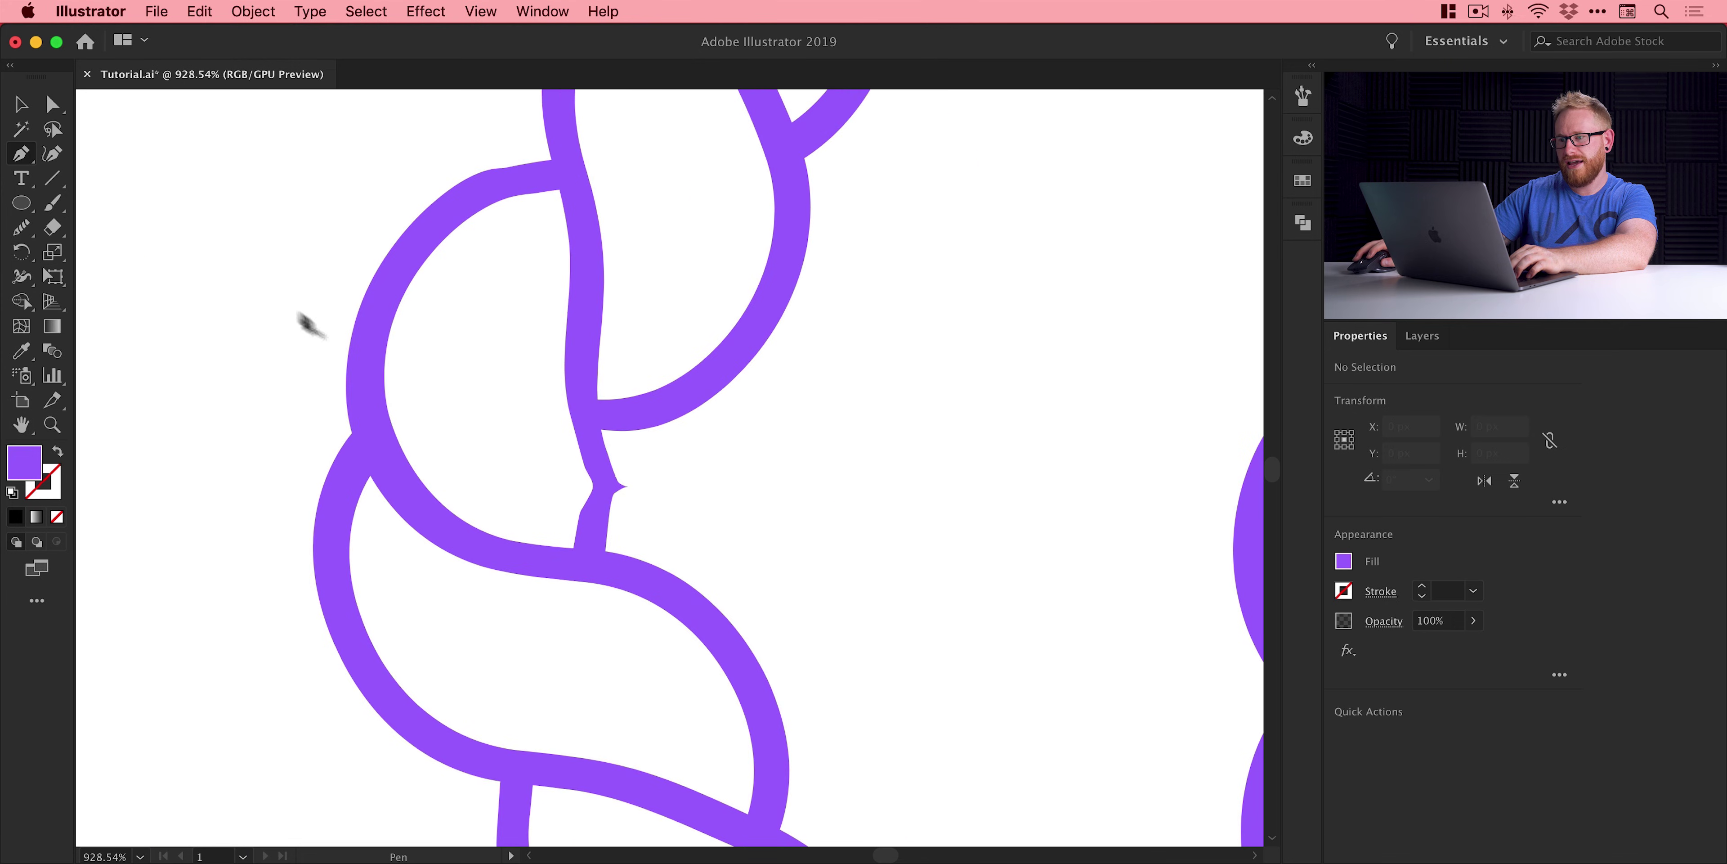
left_click(587, 417)
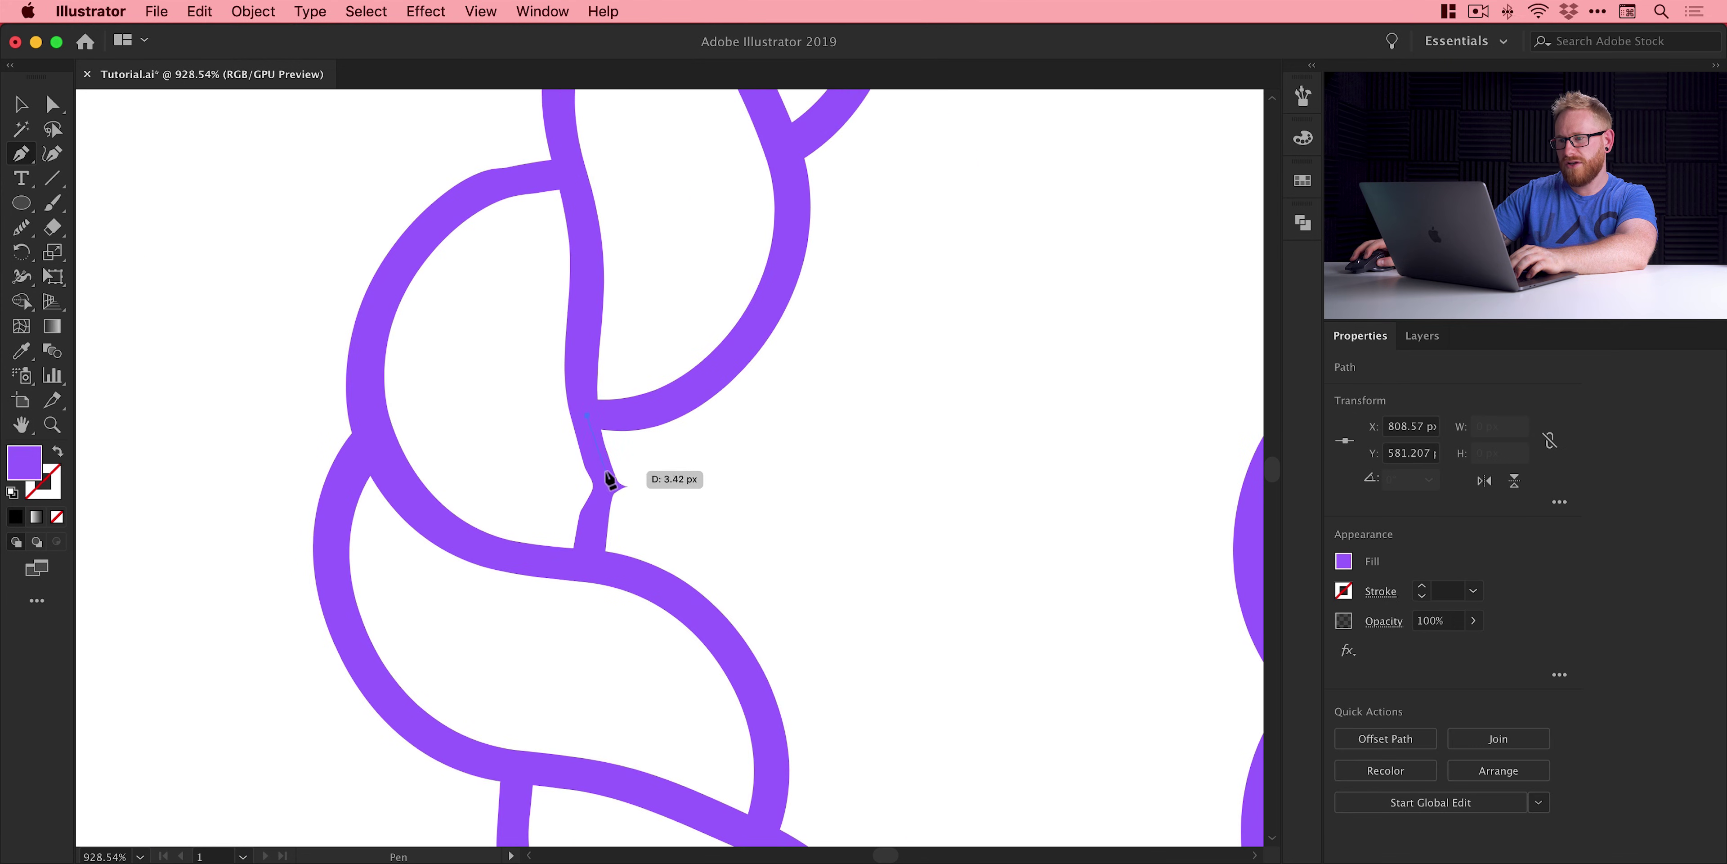
left_click_drag(614, 473, 590, 560)
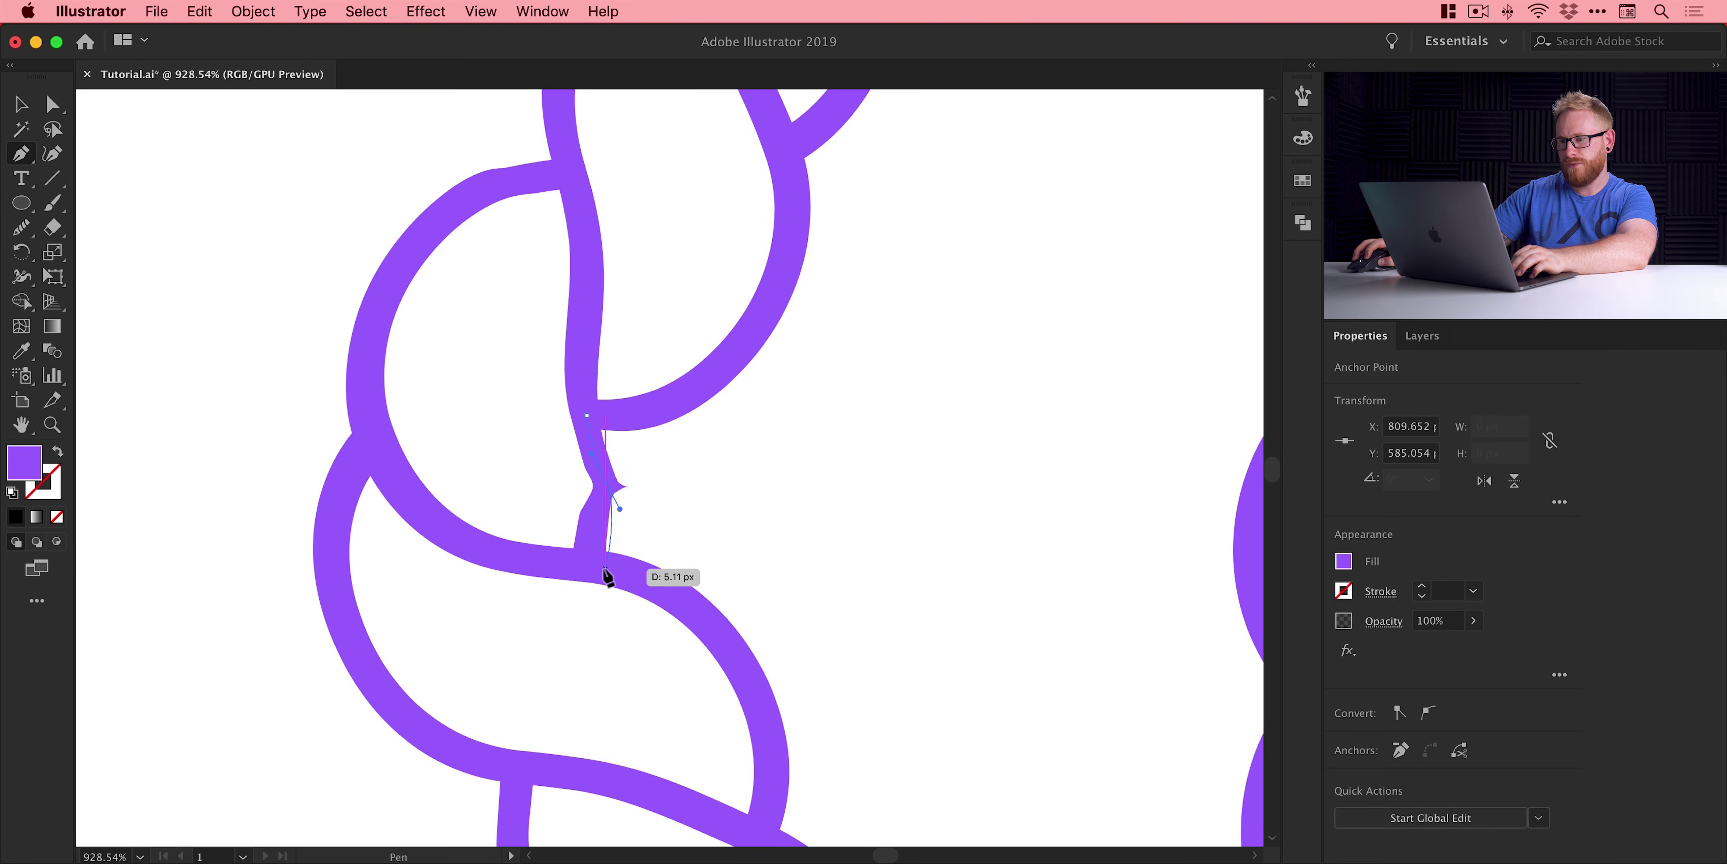
key("z")
left_click_drag(568, 470, 724, 548)
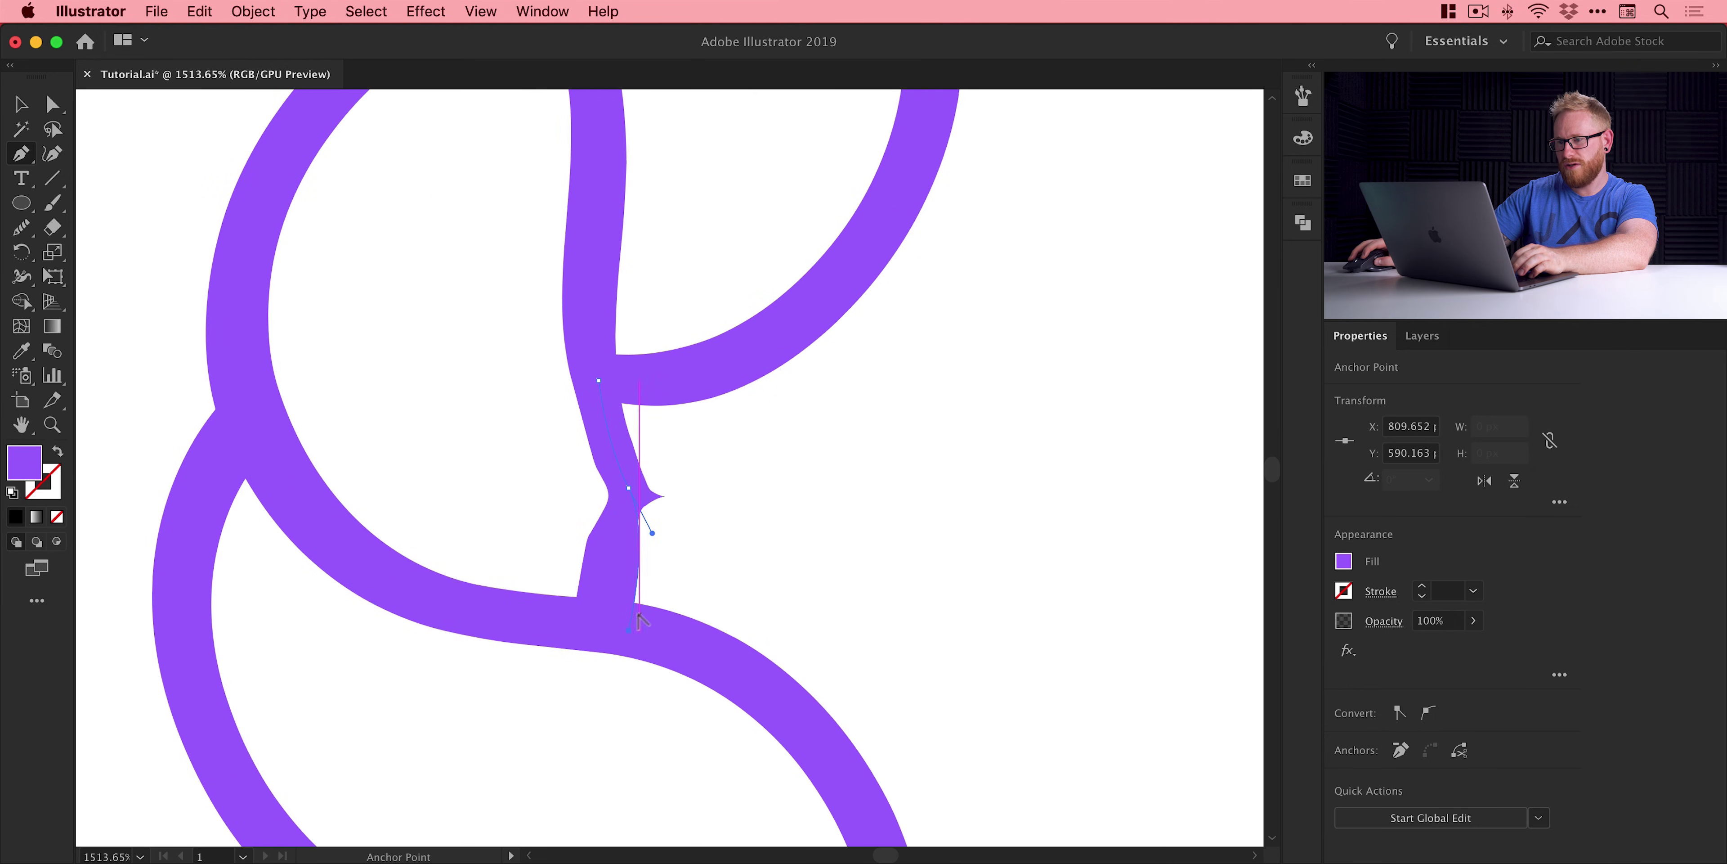
left_click_drag(640, 464, 612, 380)
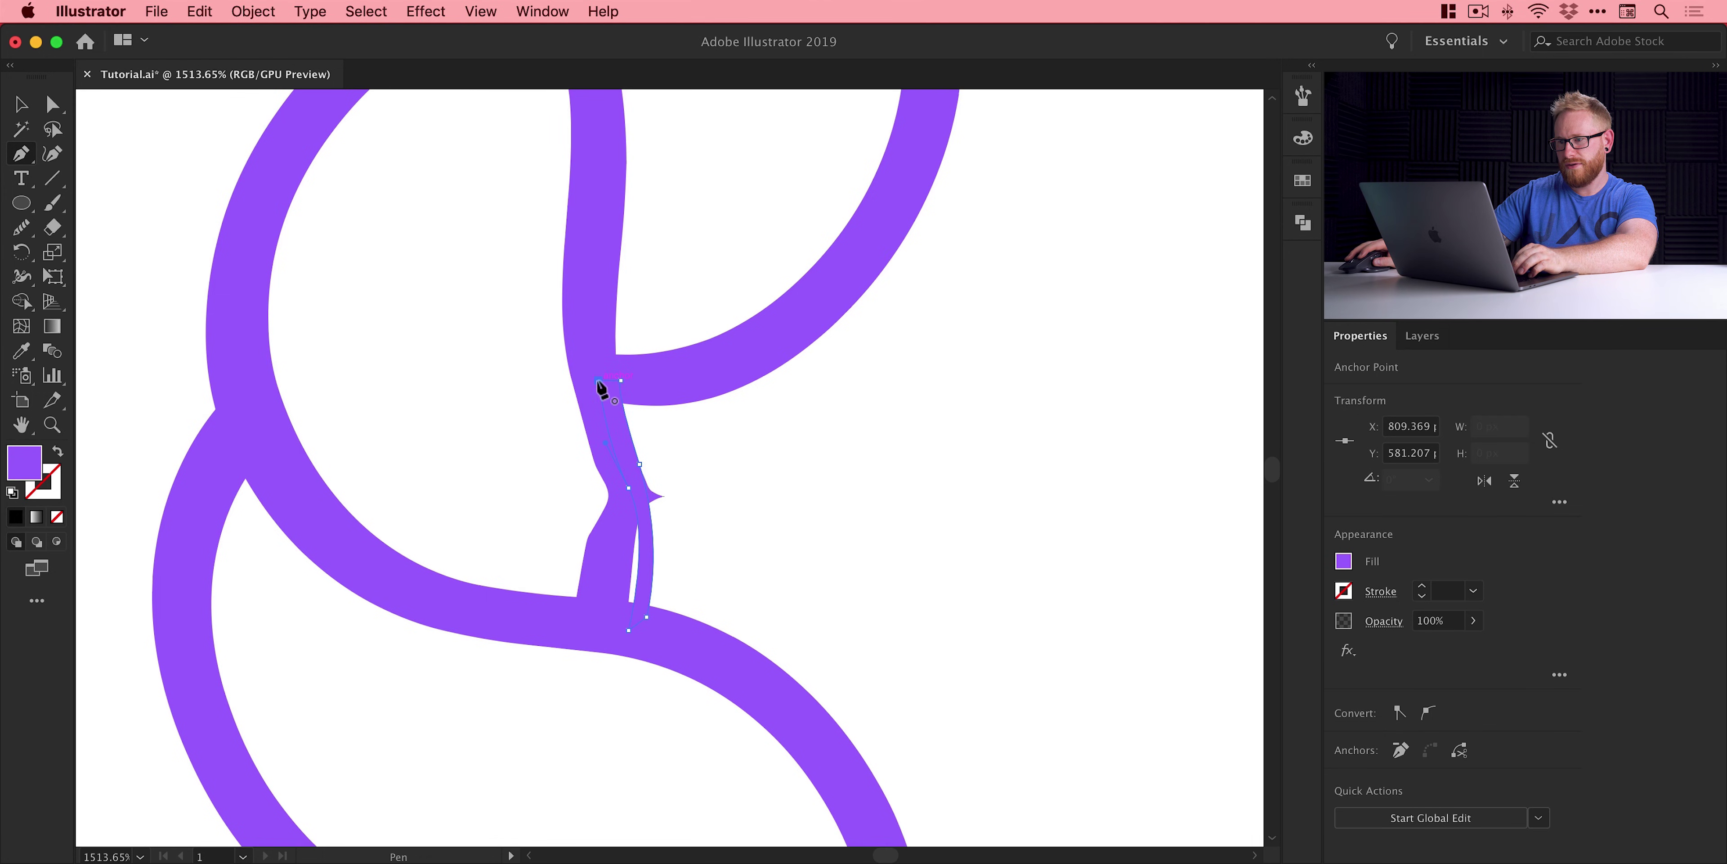
left_click(599, 380)
- Reshape the filler's inner edge by moving its anchor points outward to cover the notch at the R's joint
key("super+shift+a")
key("a")
left_click_drag(638, 551, 627, 547)
key("super+shift+a")
left_click(617, 519)
key("super+shift+a")
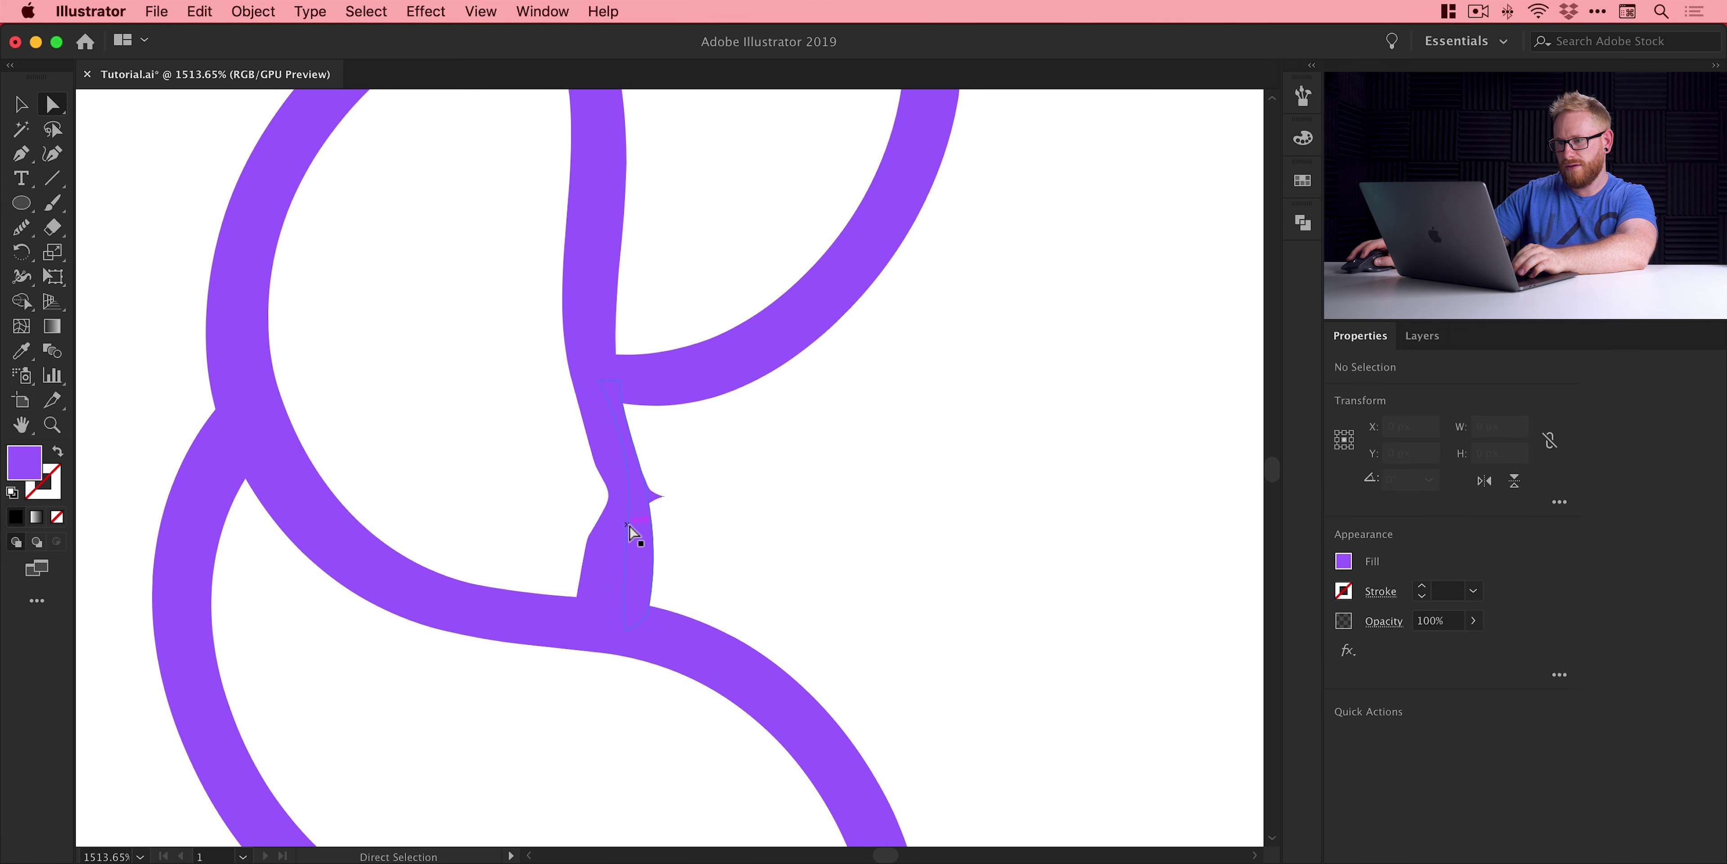
left_click_drag(609, 490, 599, 489)
left_click_drag(590, 488, 590, 487)
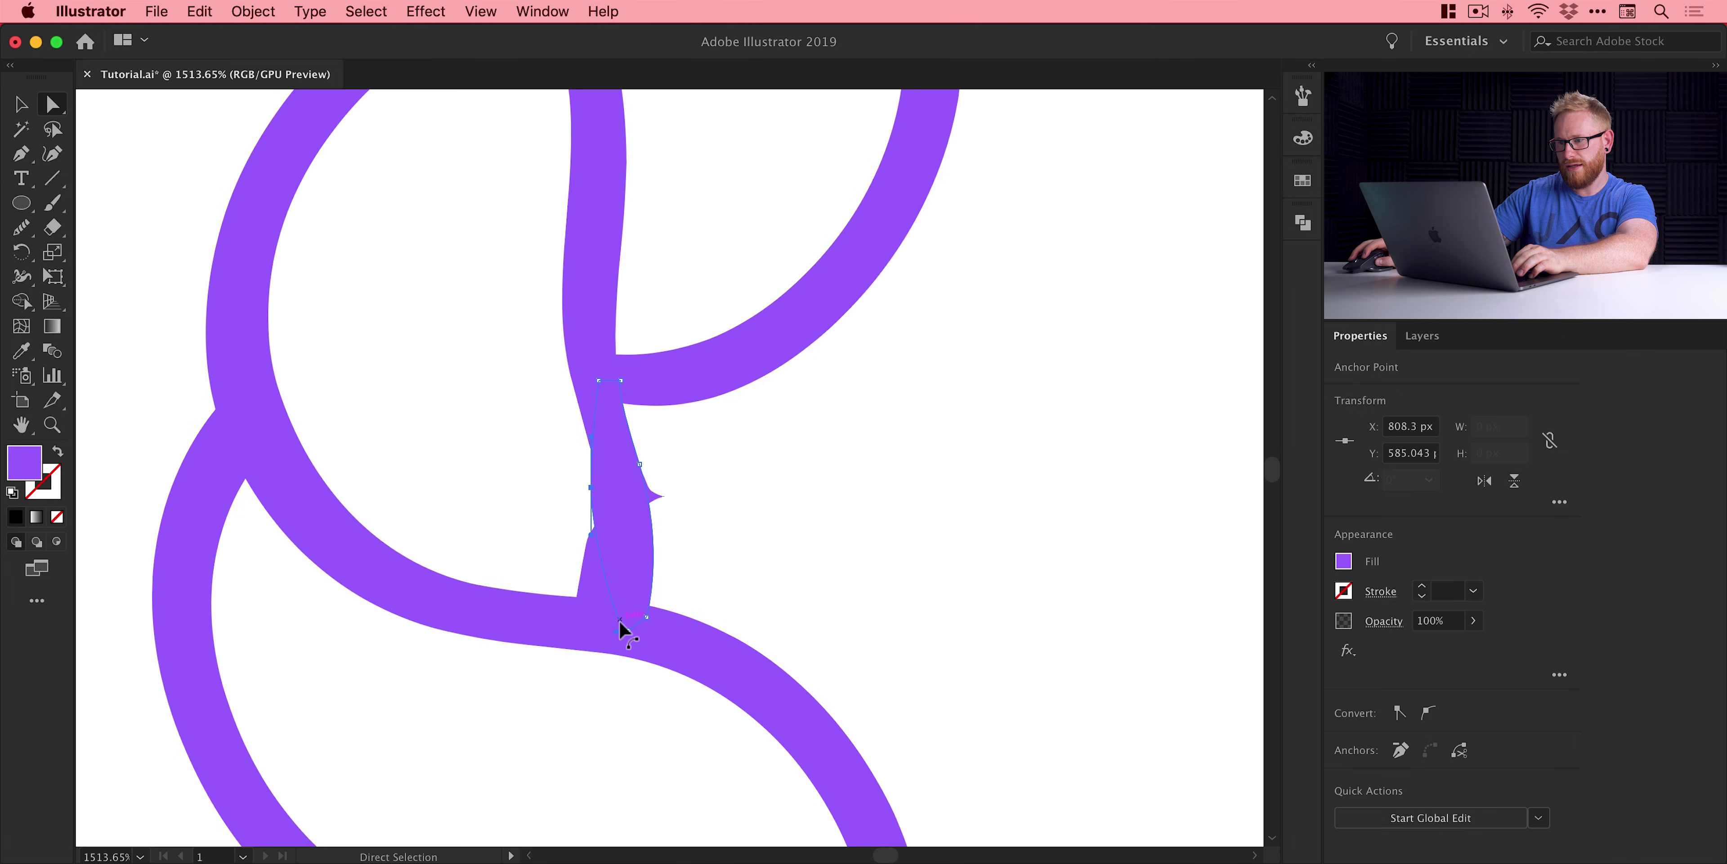
mouse_move(623, 628)
left_mouse_down()
mouse_move(583, 616)
mouse_move(600, 618)
left_mouse_up()
key("v")
left_click(658, 549)
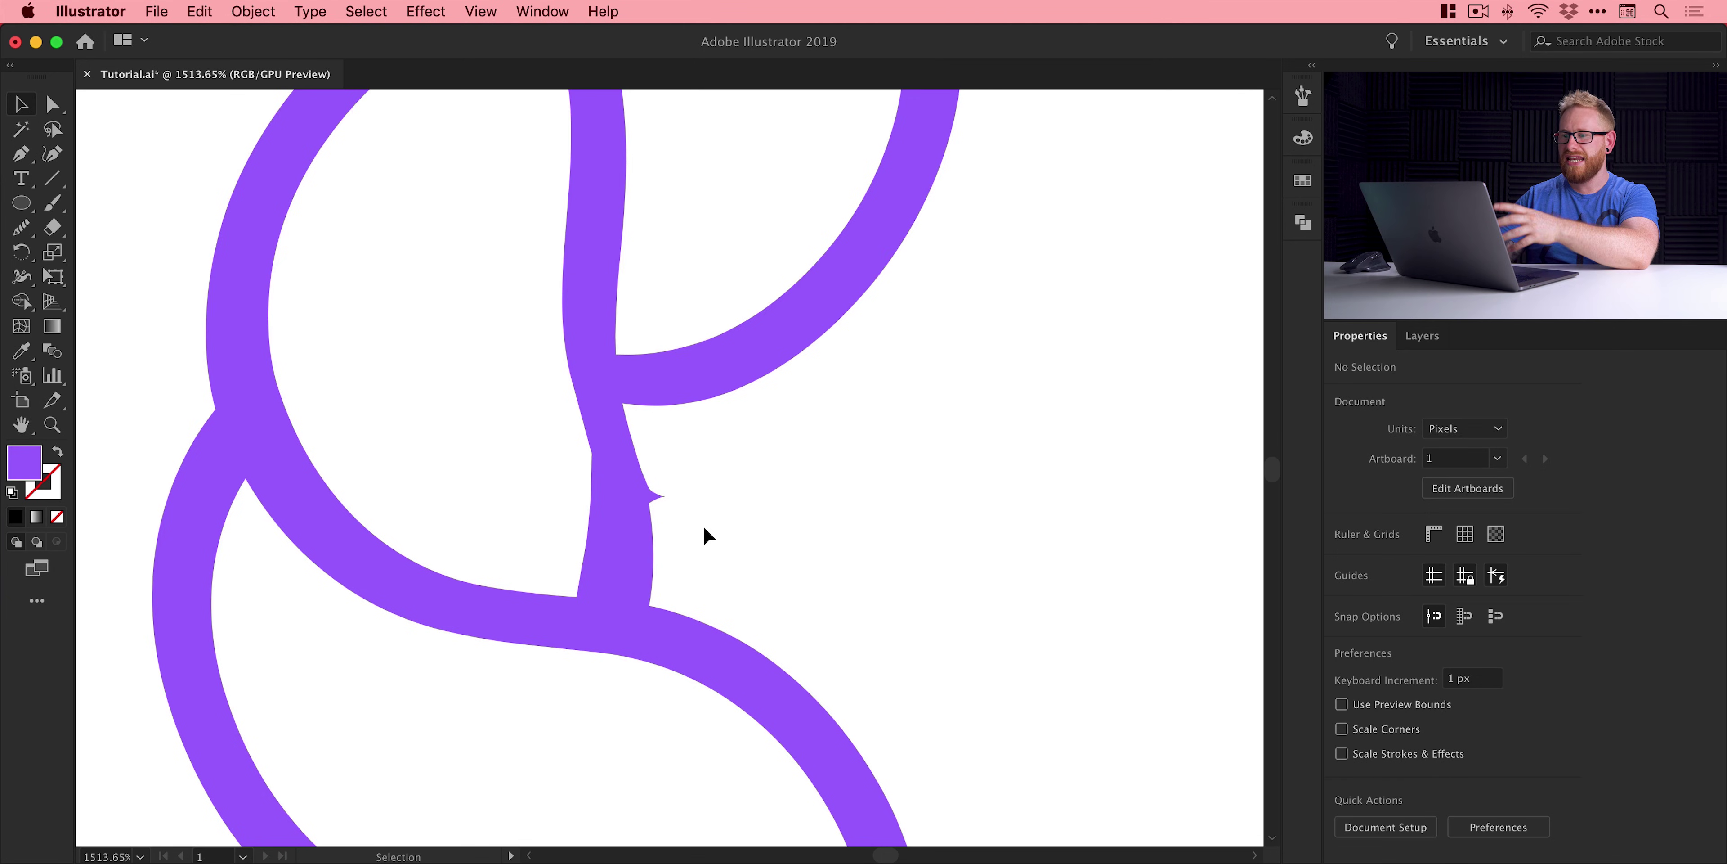
- Move the filler's outer-edge anchor points outward to cover the small spike beside the R's joint
key("a")
left_click(650, 506)
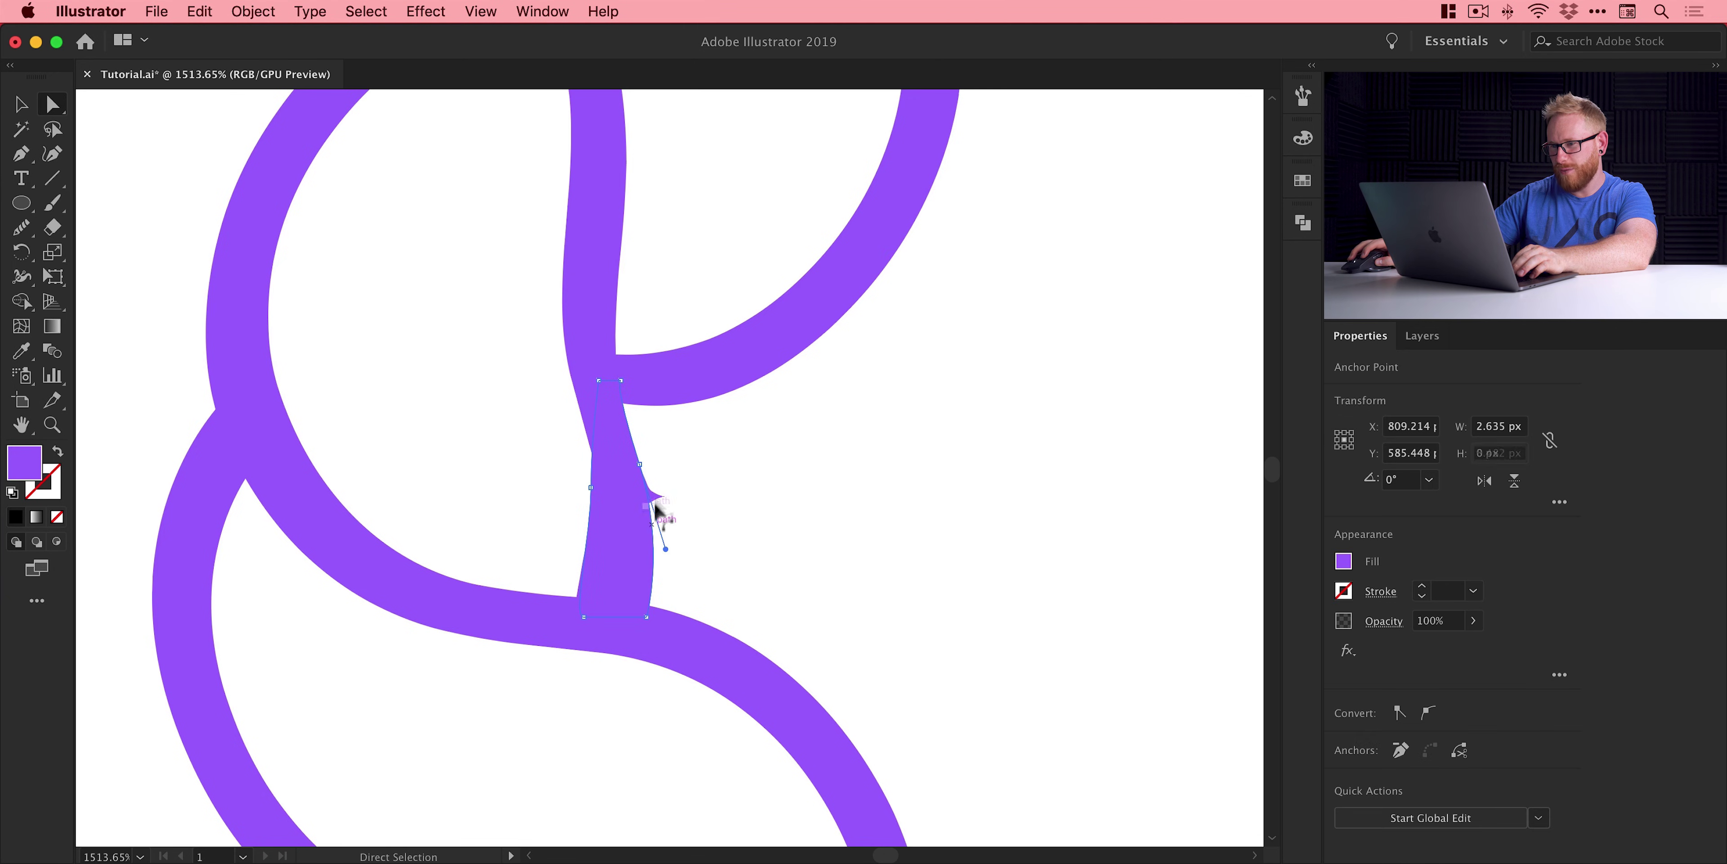
left_click_drag(641, 464, 658, 463)
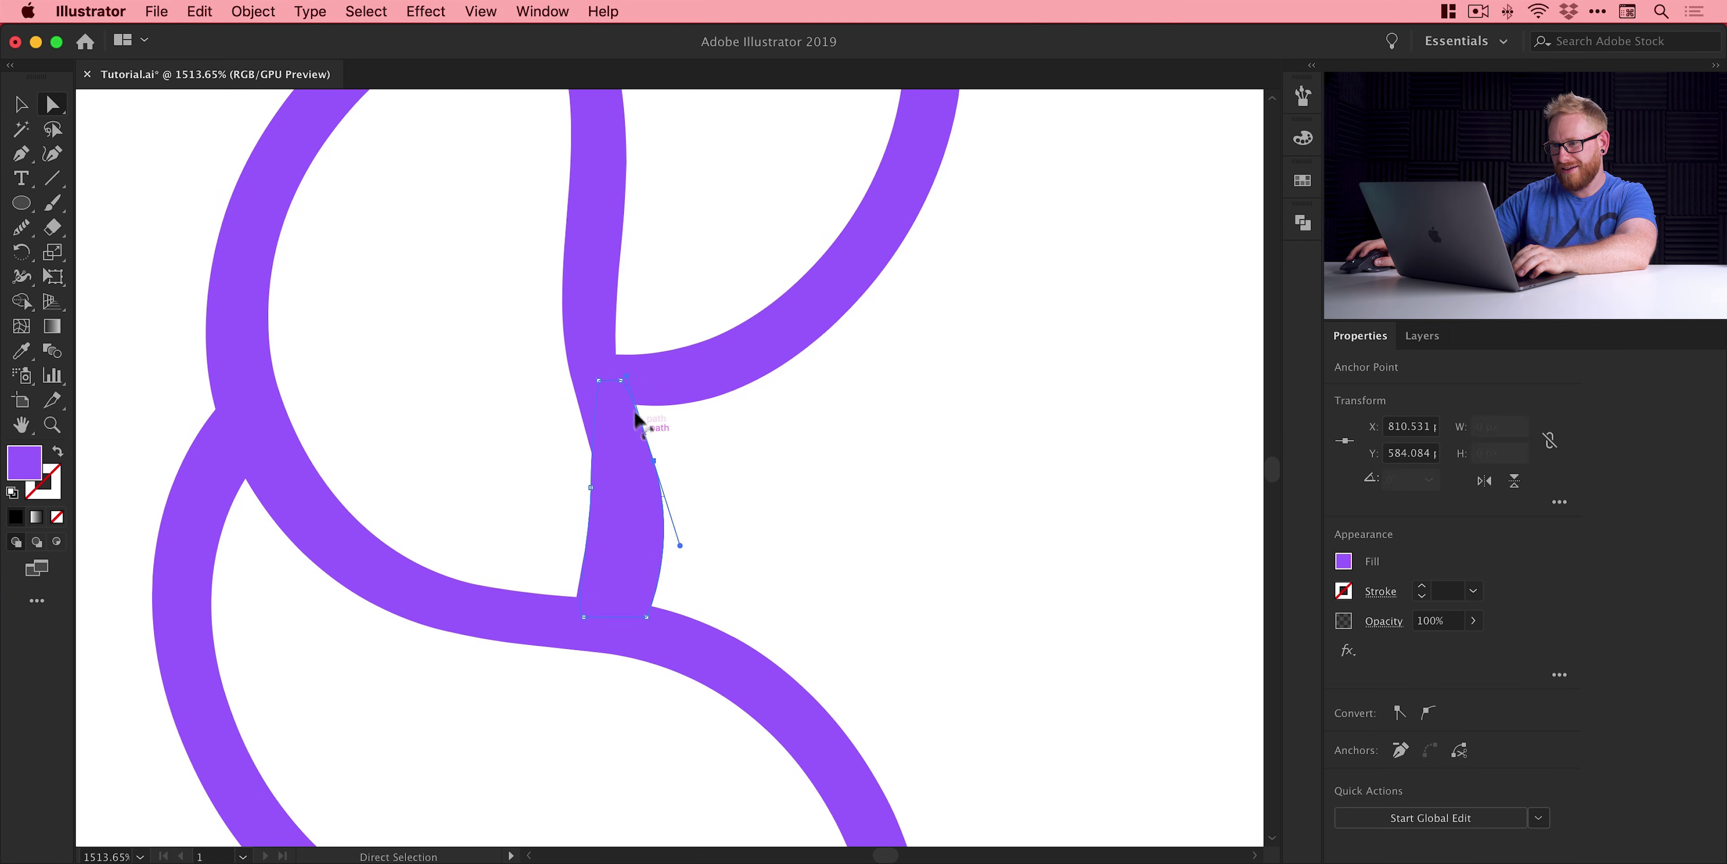
left_click_drag(643, 381, 646, 381)
key("v")
left_click(725, 411)
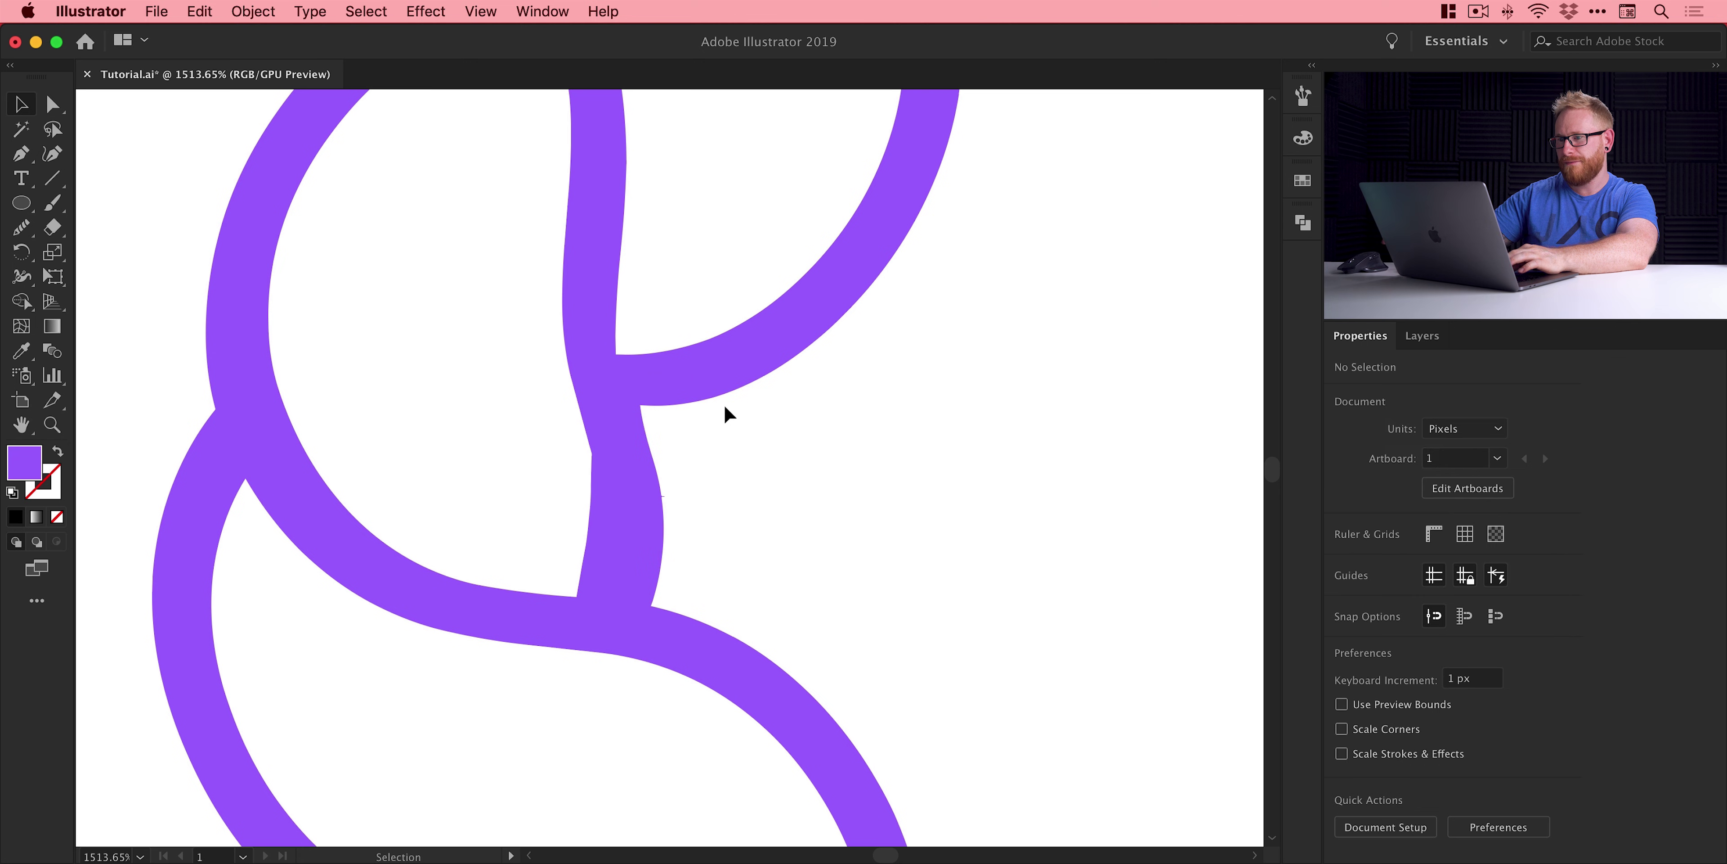
- Select the whole lettering with the filler shape and merge them with the Pathfinder Unite operation
key("super+minus")
key("super+minus")
key("super+minus")
key("super+minus")
key("super+minus")
left_click_drag(989, 485, 511, 419)
left_click_drag(821, 459, 1011, 450)
left_click_drag(584, 430, 664, 457)
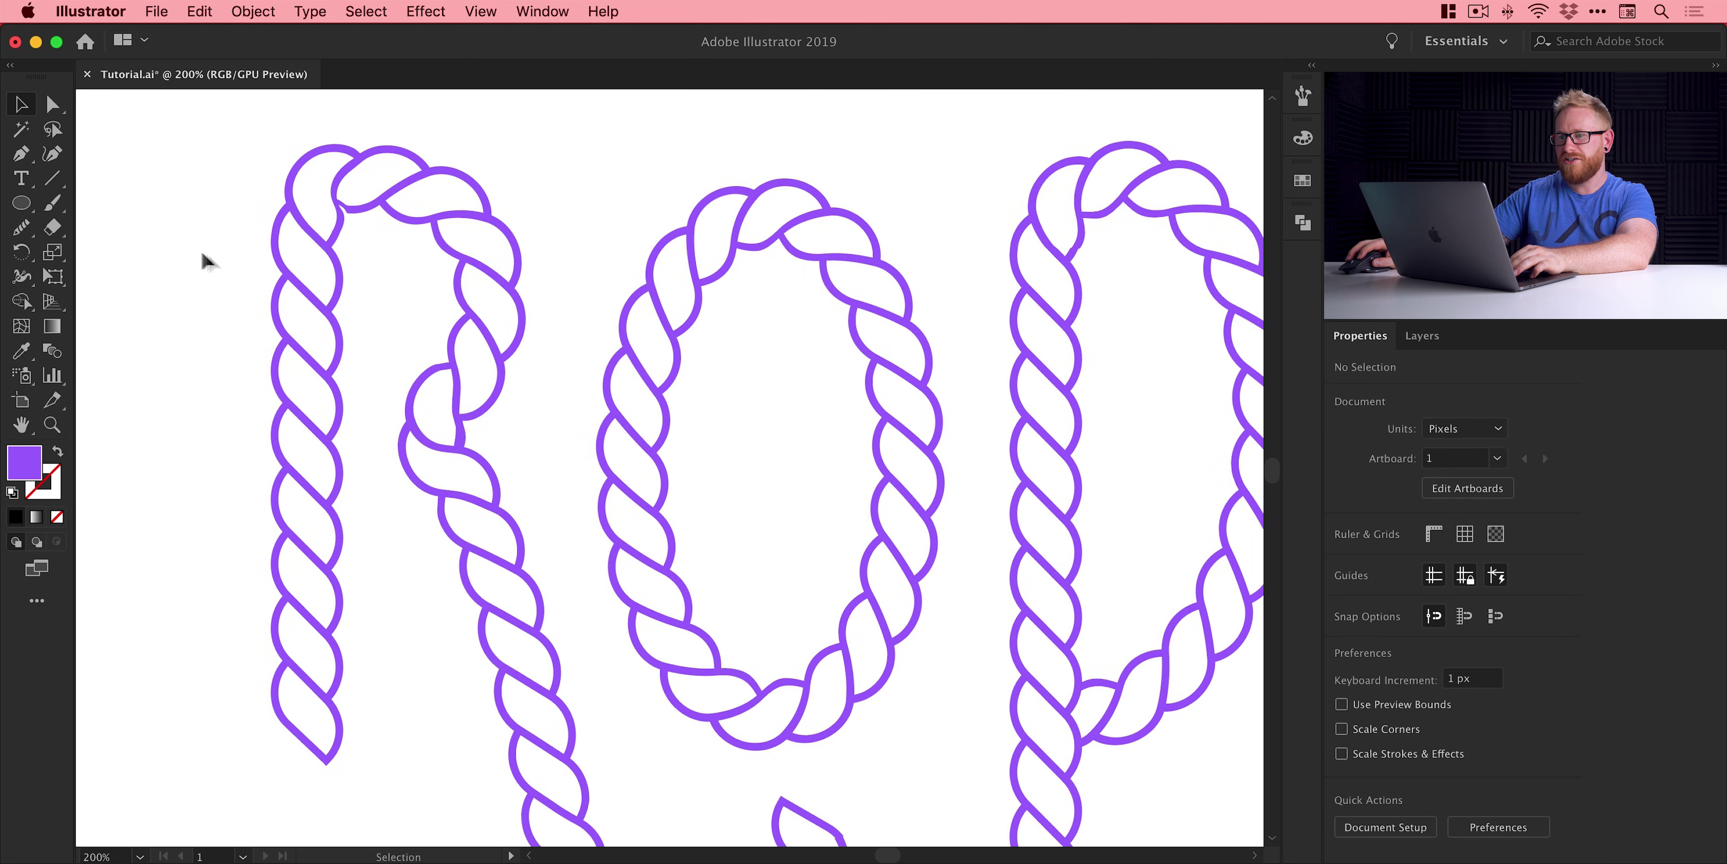
left_click_drag(615, 582, 615, 583)
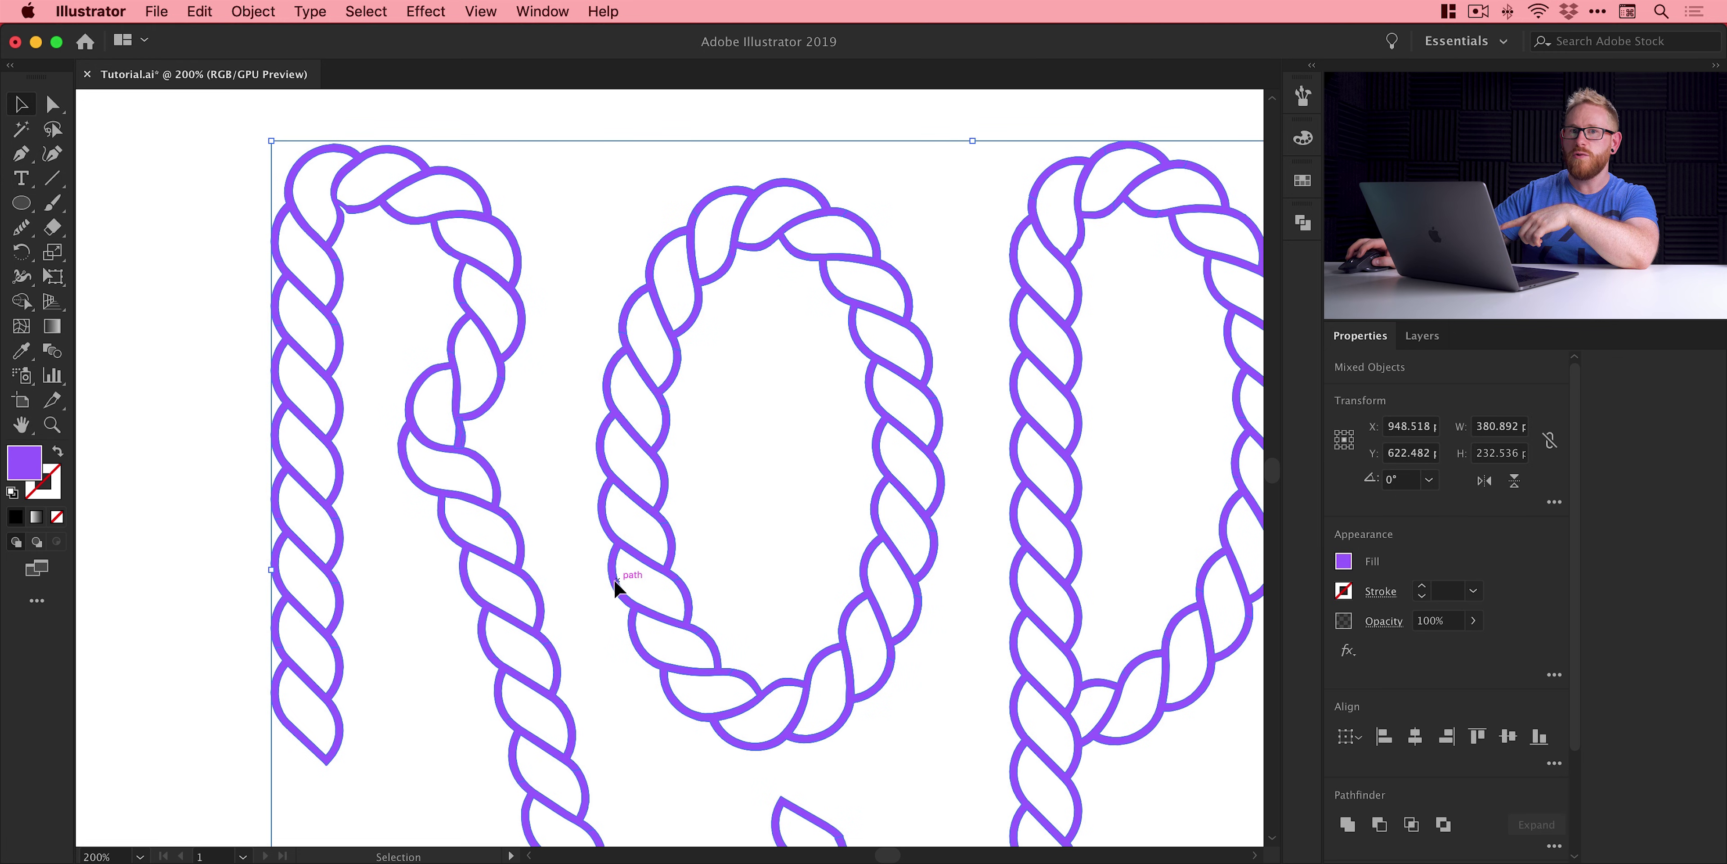
left_click(1303, 224)
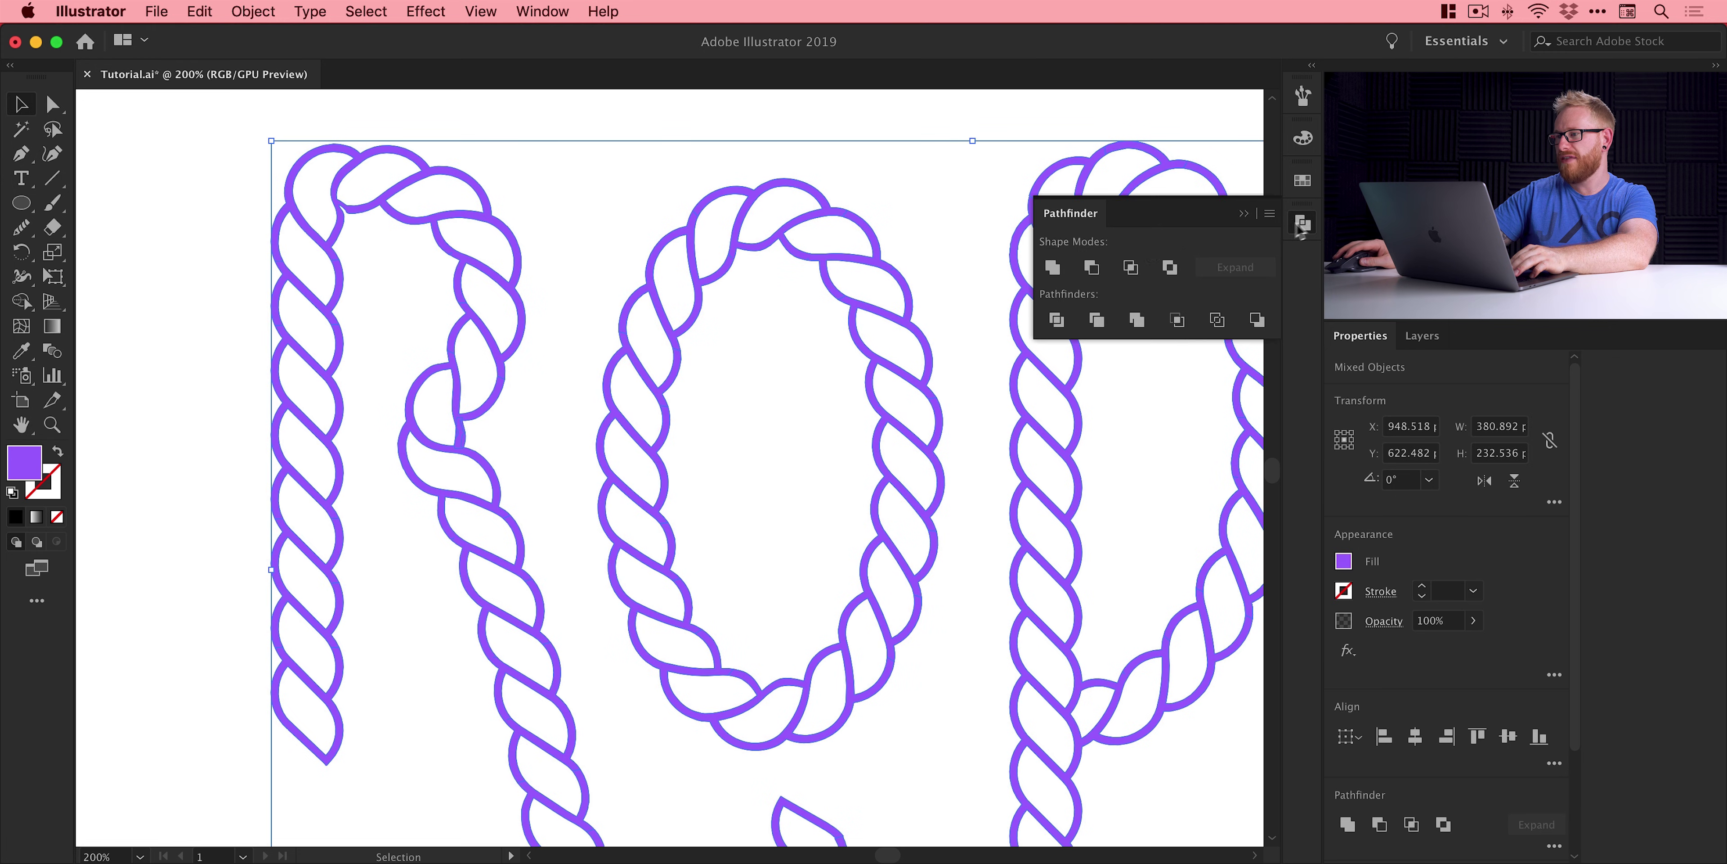
left_click(1045, 268)
- Inspect the merged outlines around the R's joint in Outline mode and return to Preview mode
left_click(561, 406)
key("z")
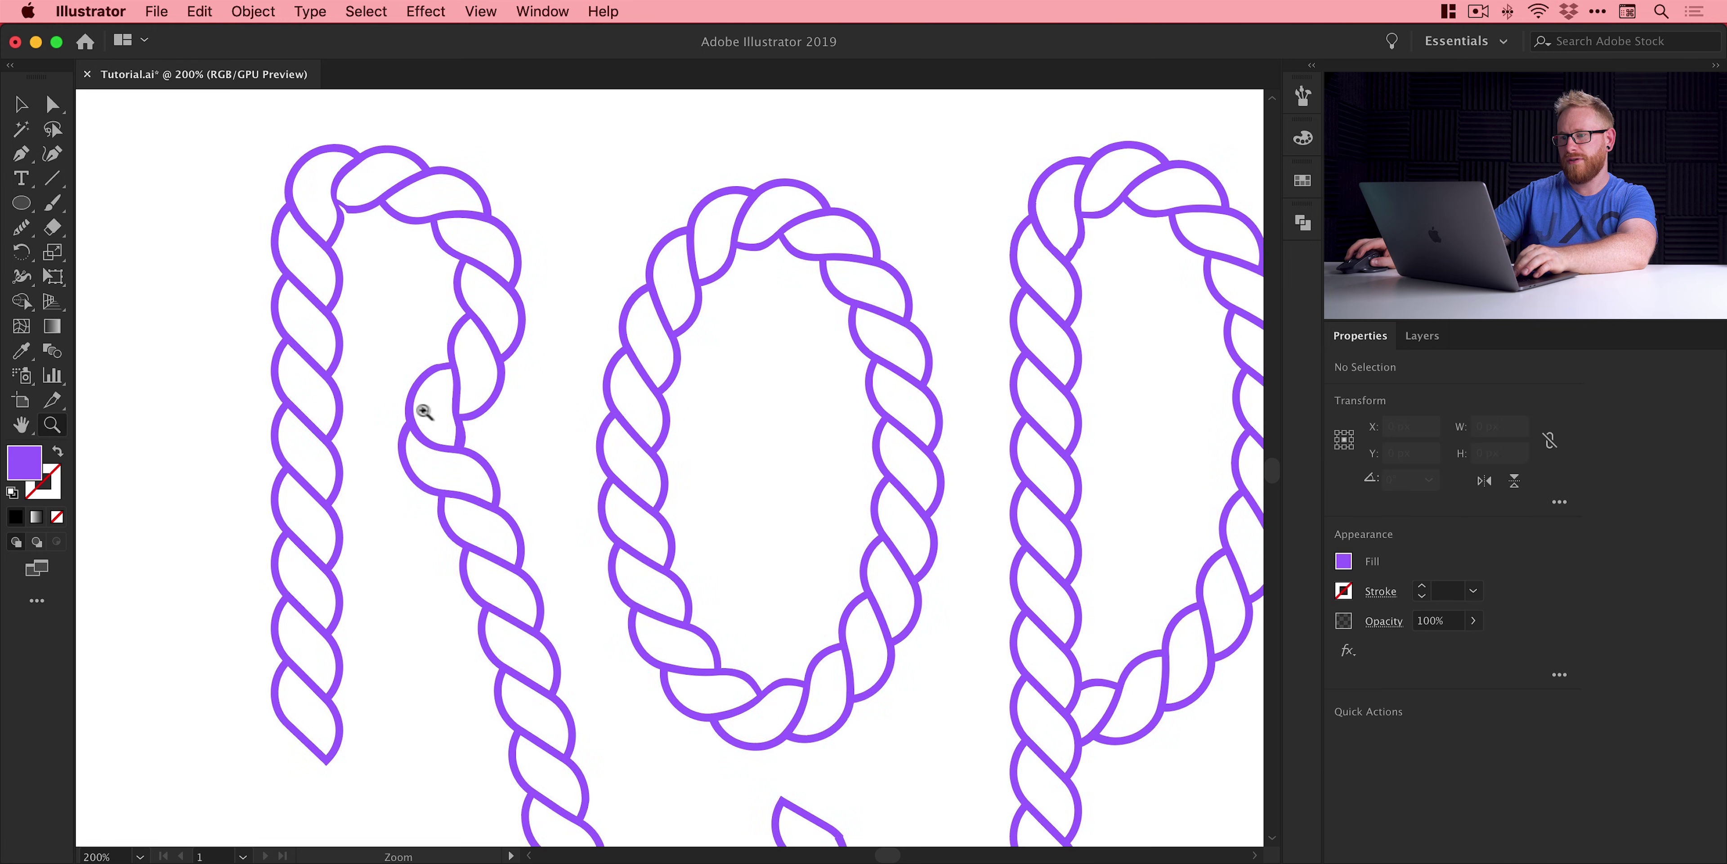
left_click_drag(420, 410, 791, 671)
key("super+y")
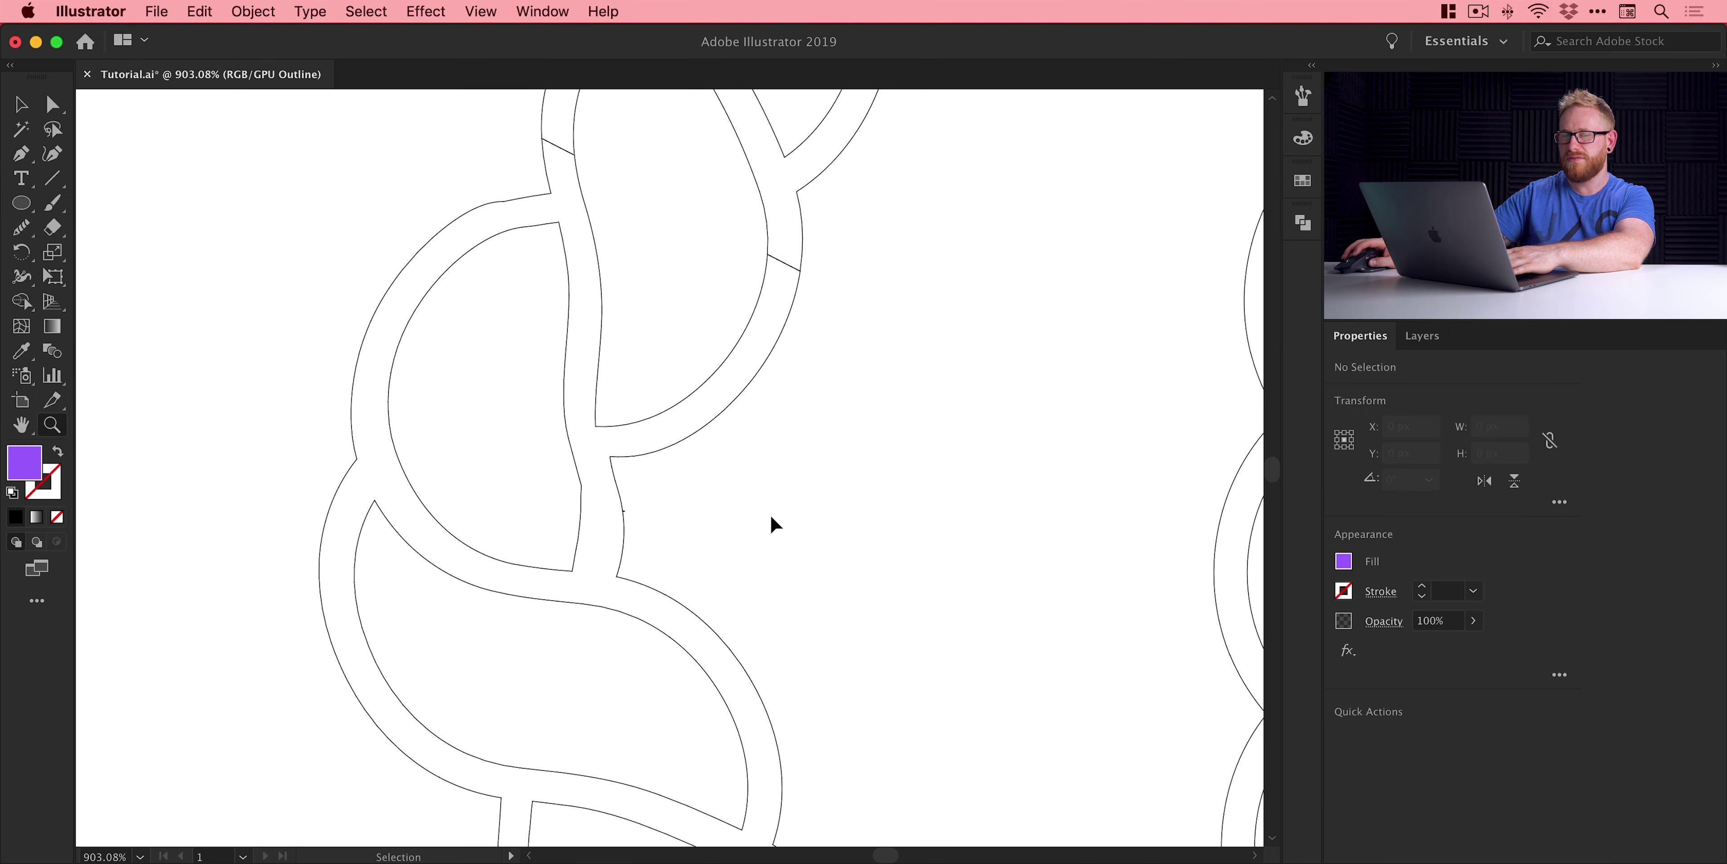
key("super+y")
scroll(771, 516, "down", 10)
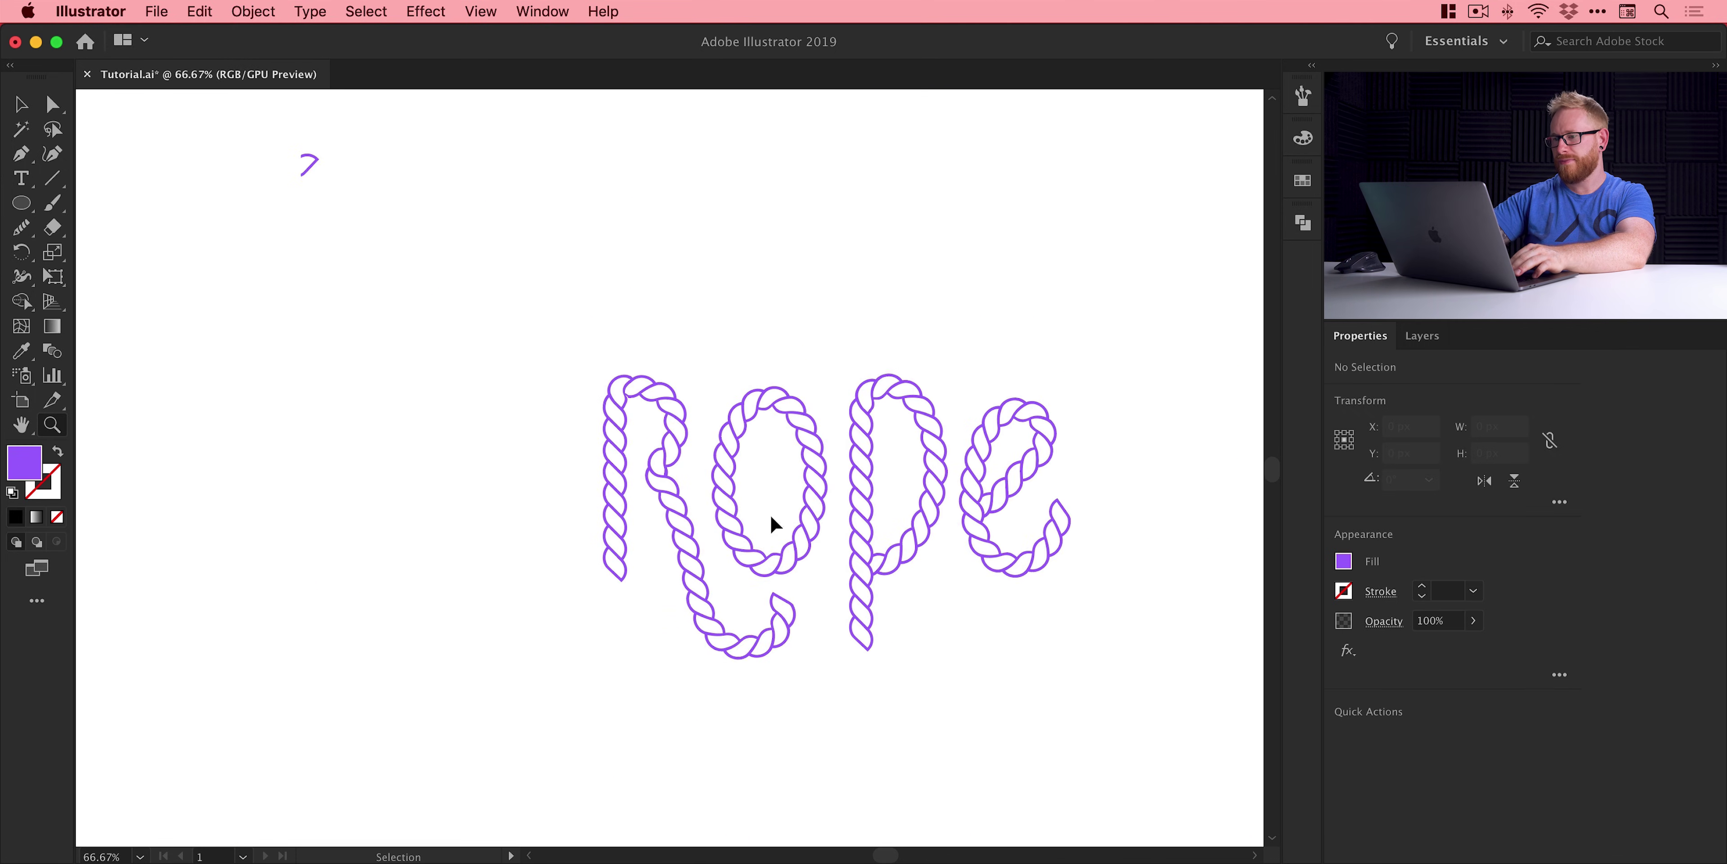
- Draw a closed Pen shape about 0.4 by 0.6 px over the tiny spur near the e's rope end and select it
scroll(1054, 515, "up", 6)
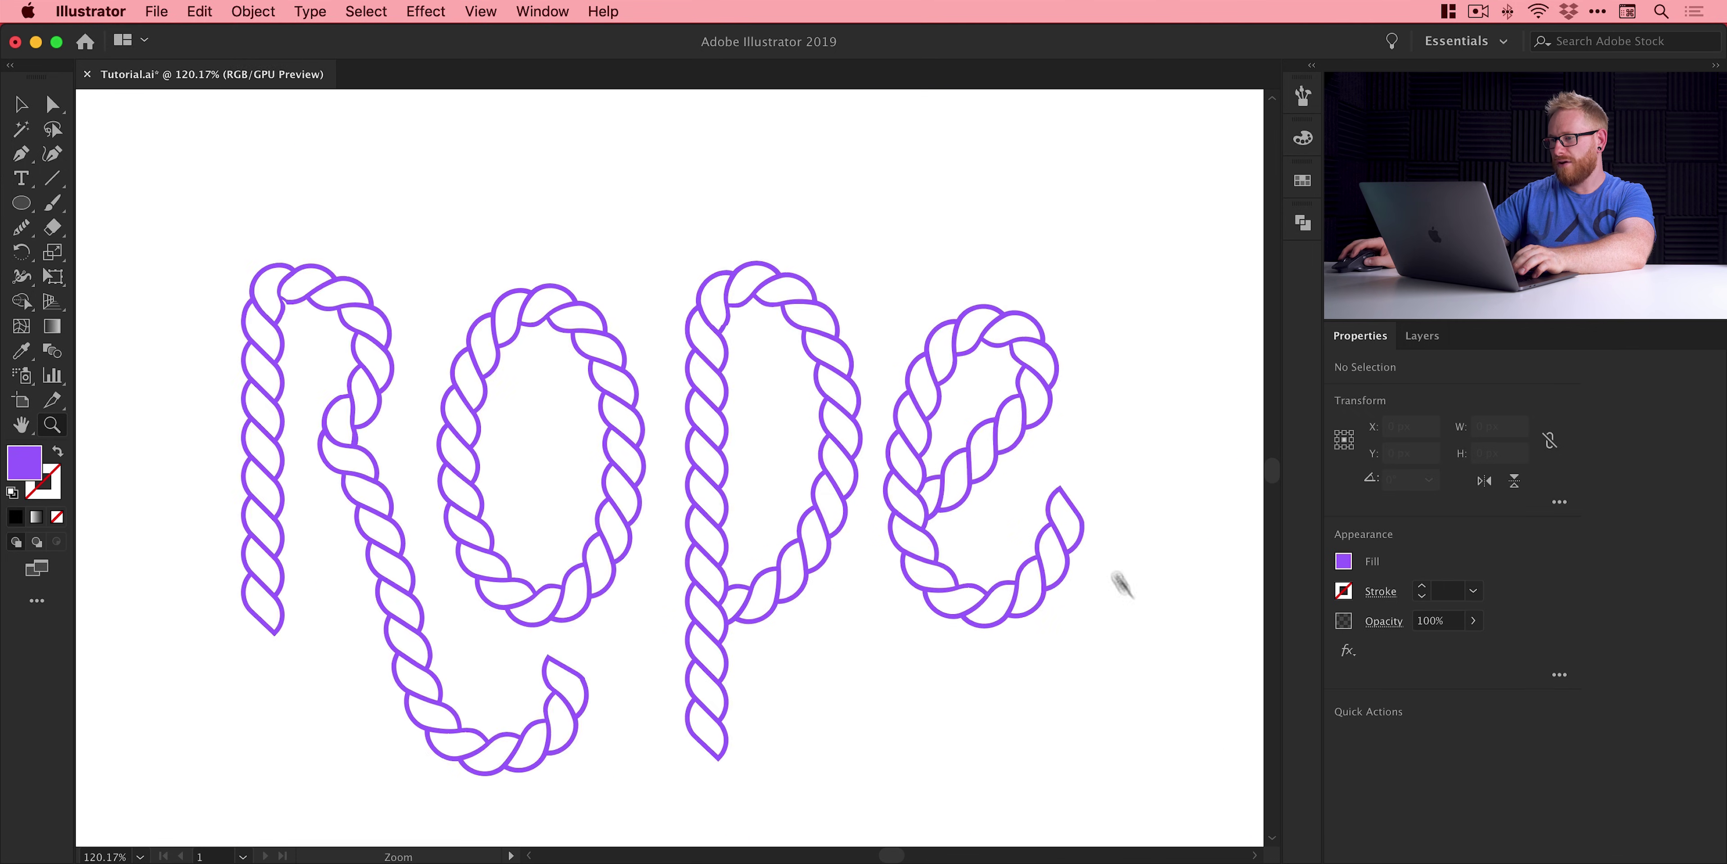
scroll(1140, 671, "up", 3)
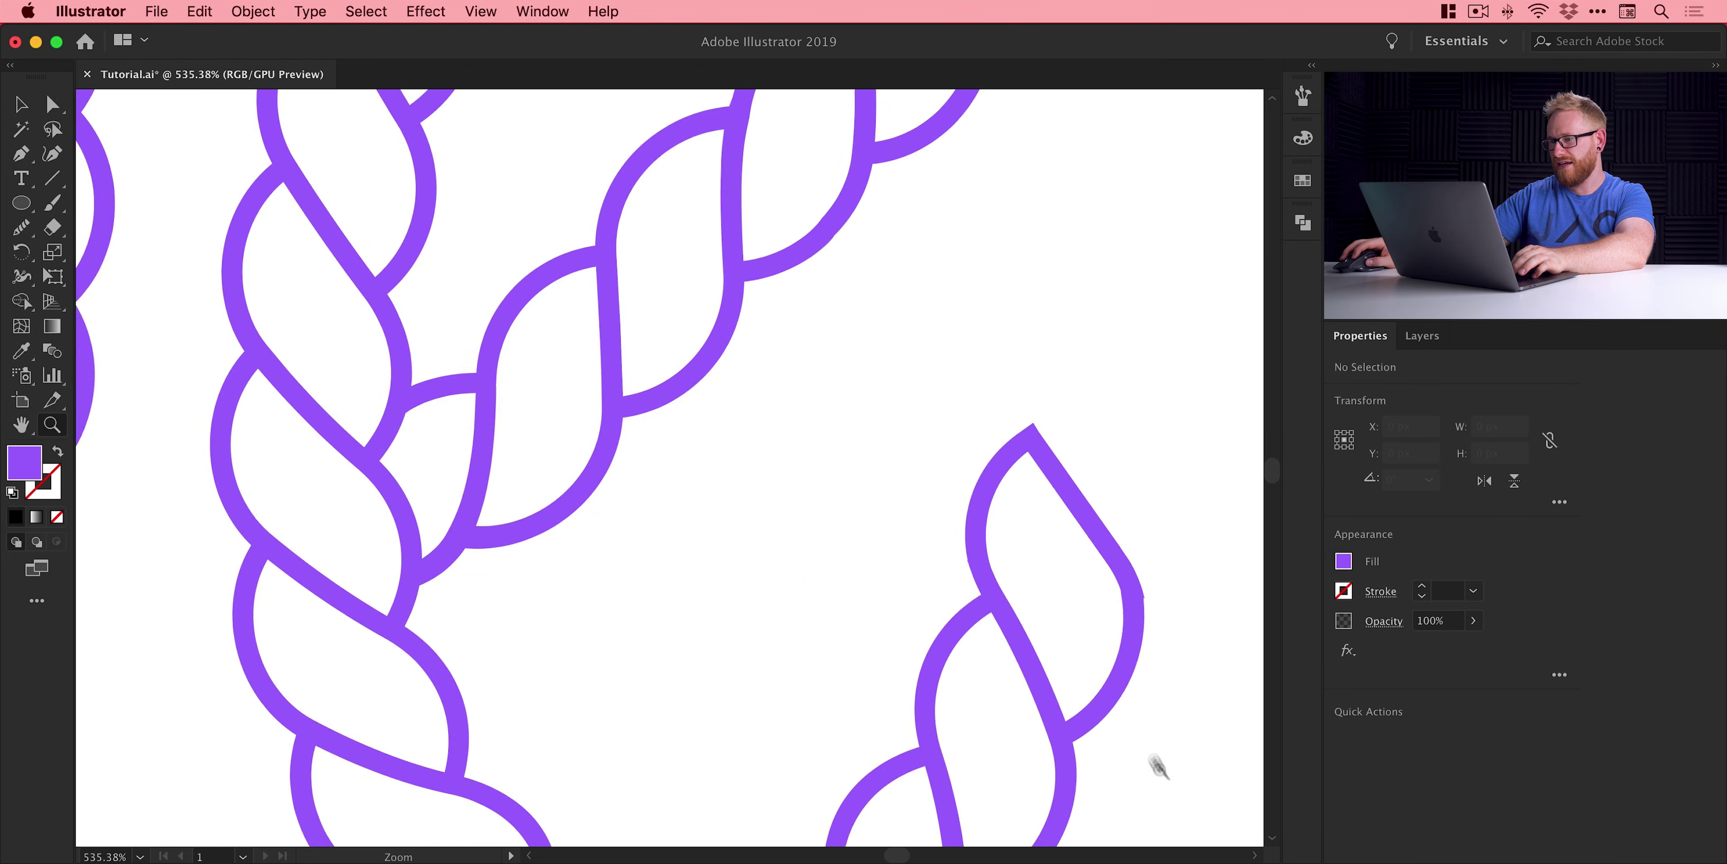
scroll(996, 529, "up", 12)
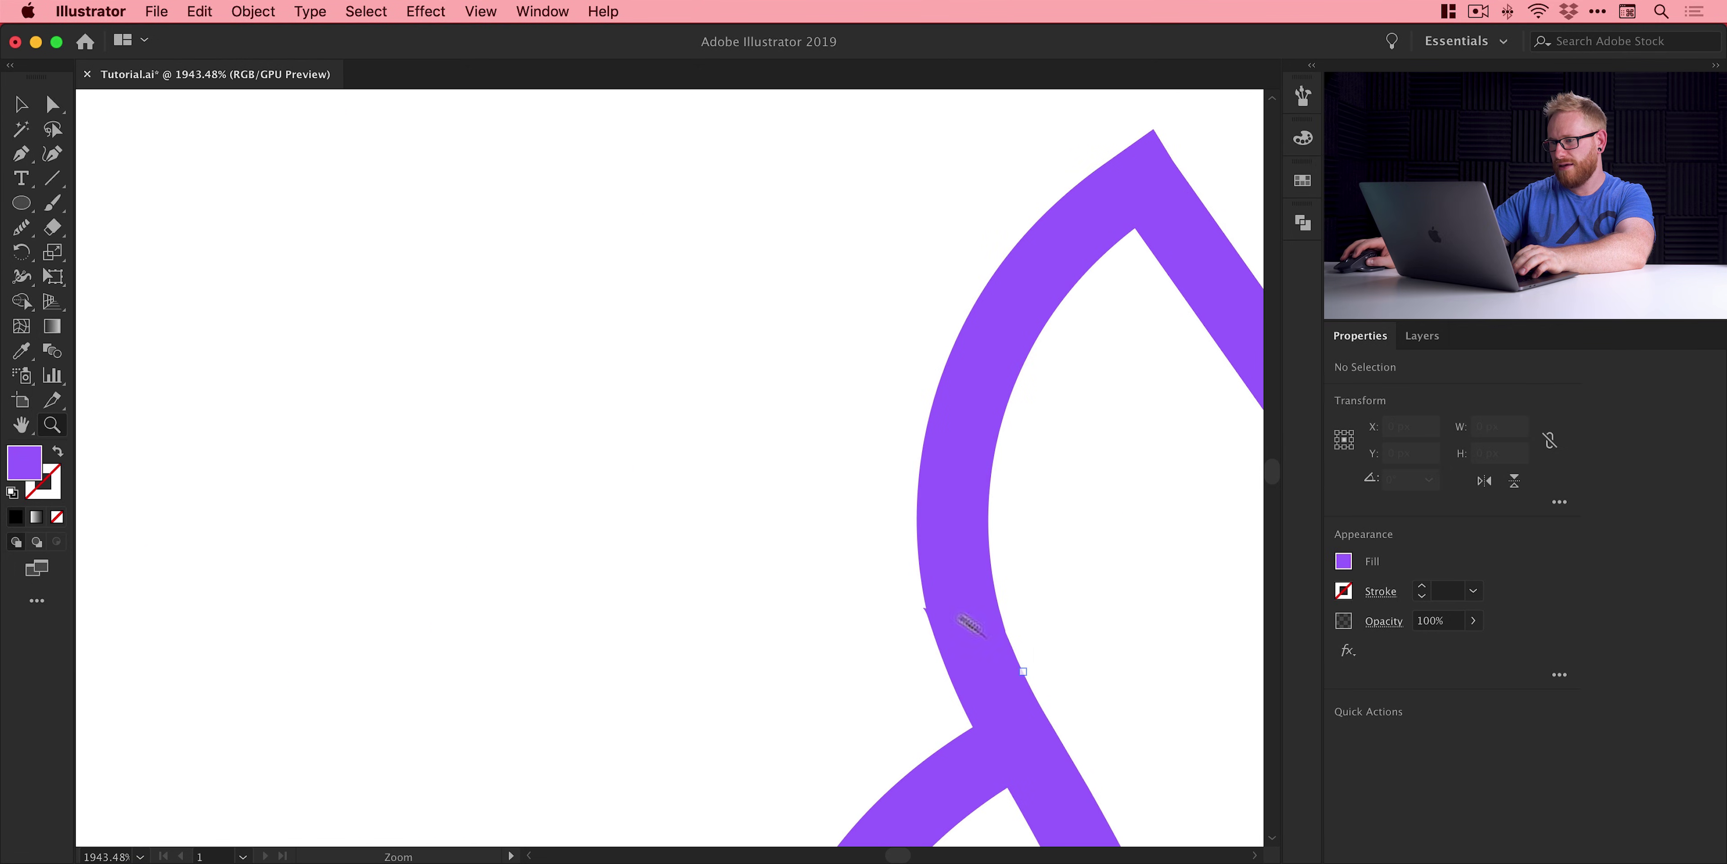
left_click_drag(1050, 698, 875, 586)
scroll(1026, 732, "up", 5)
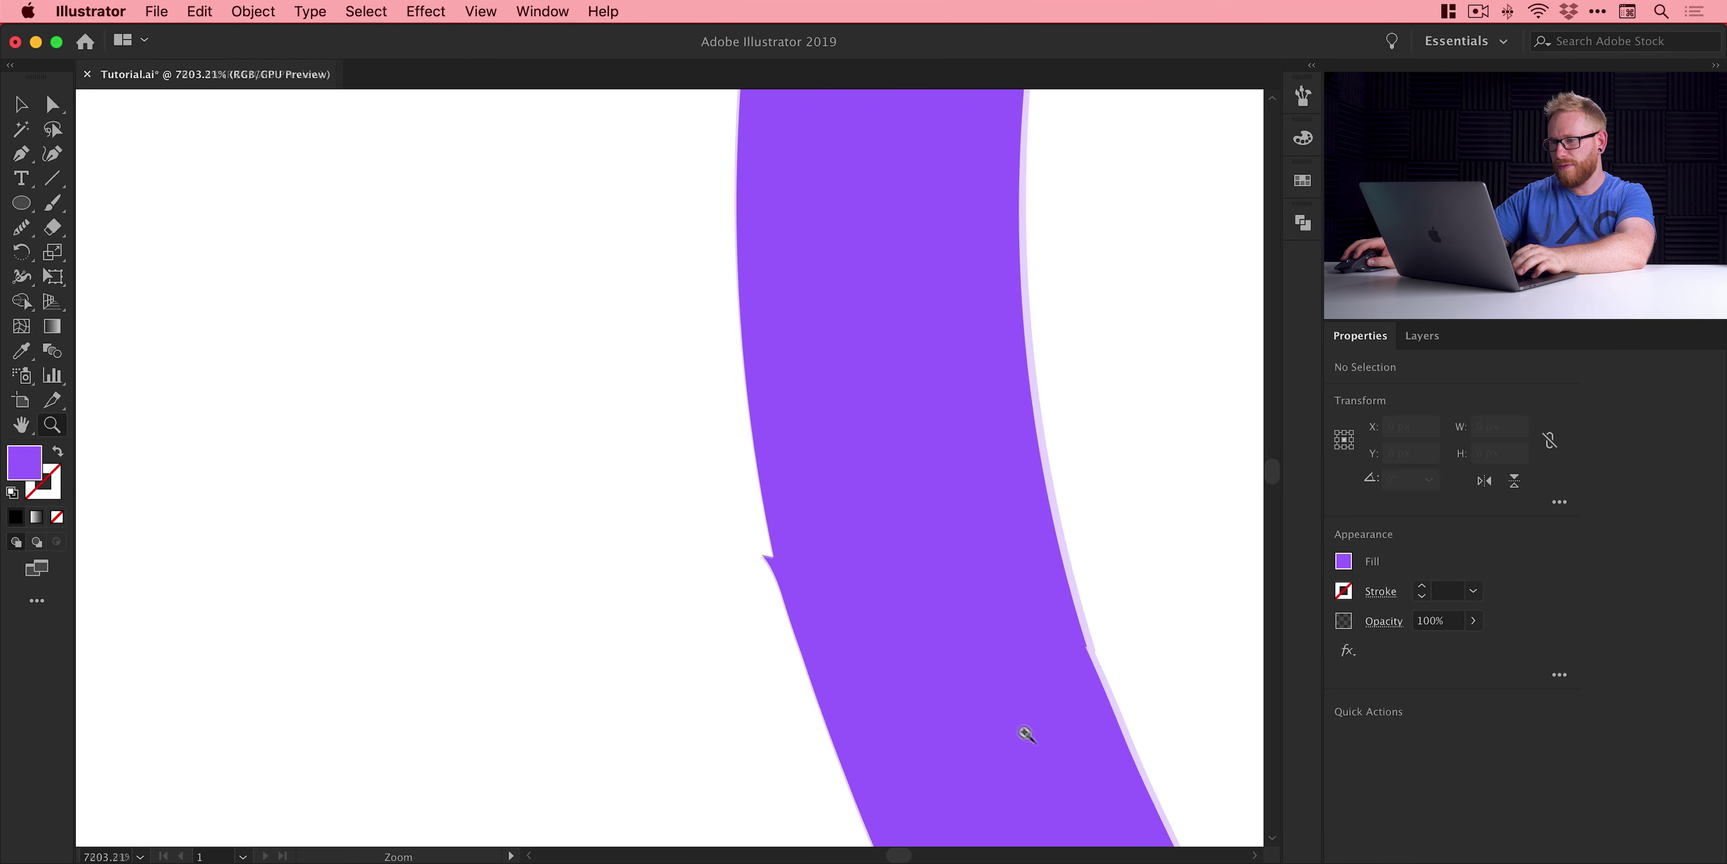
key("v")
key("z")
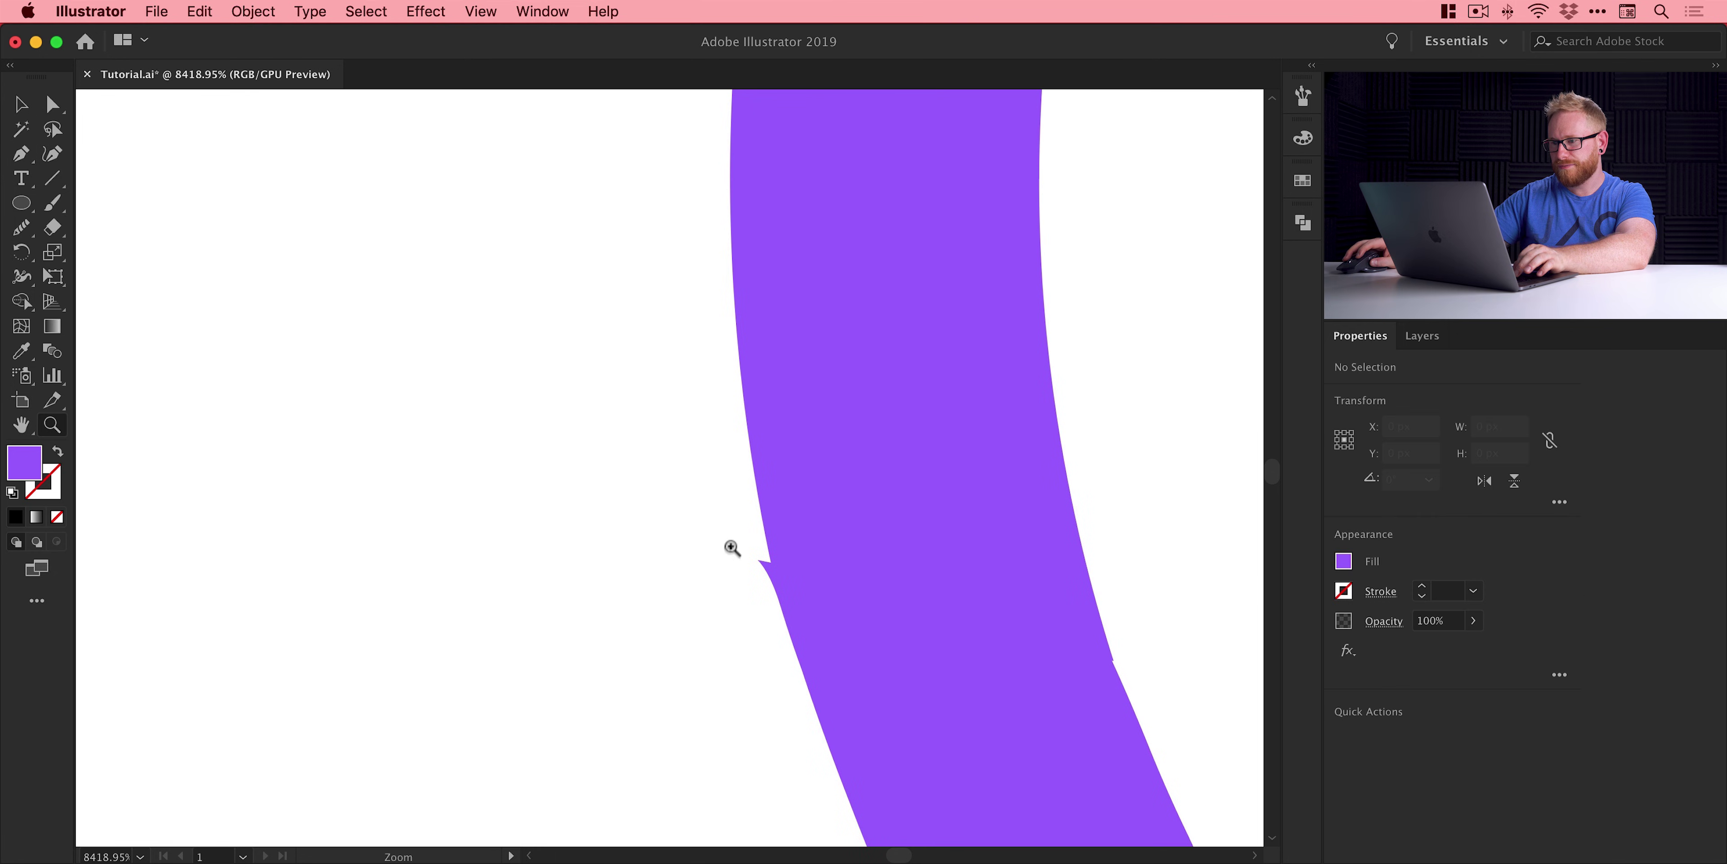
scroll(745, 554, "up", 4)
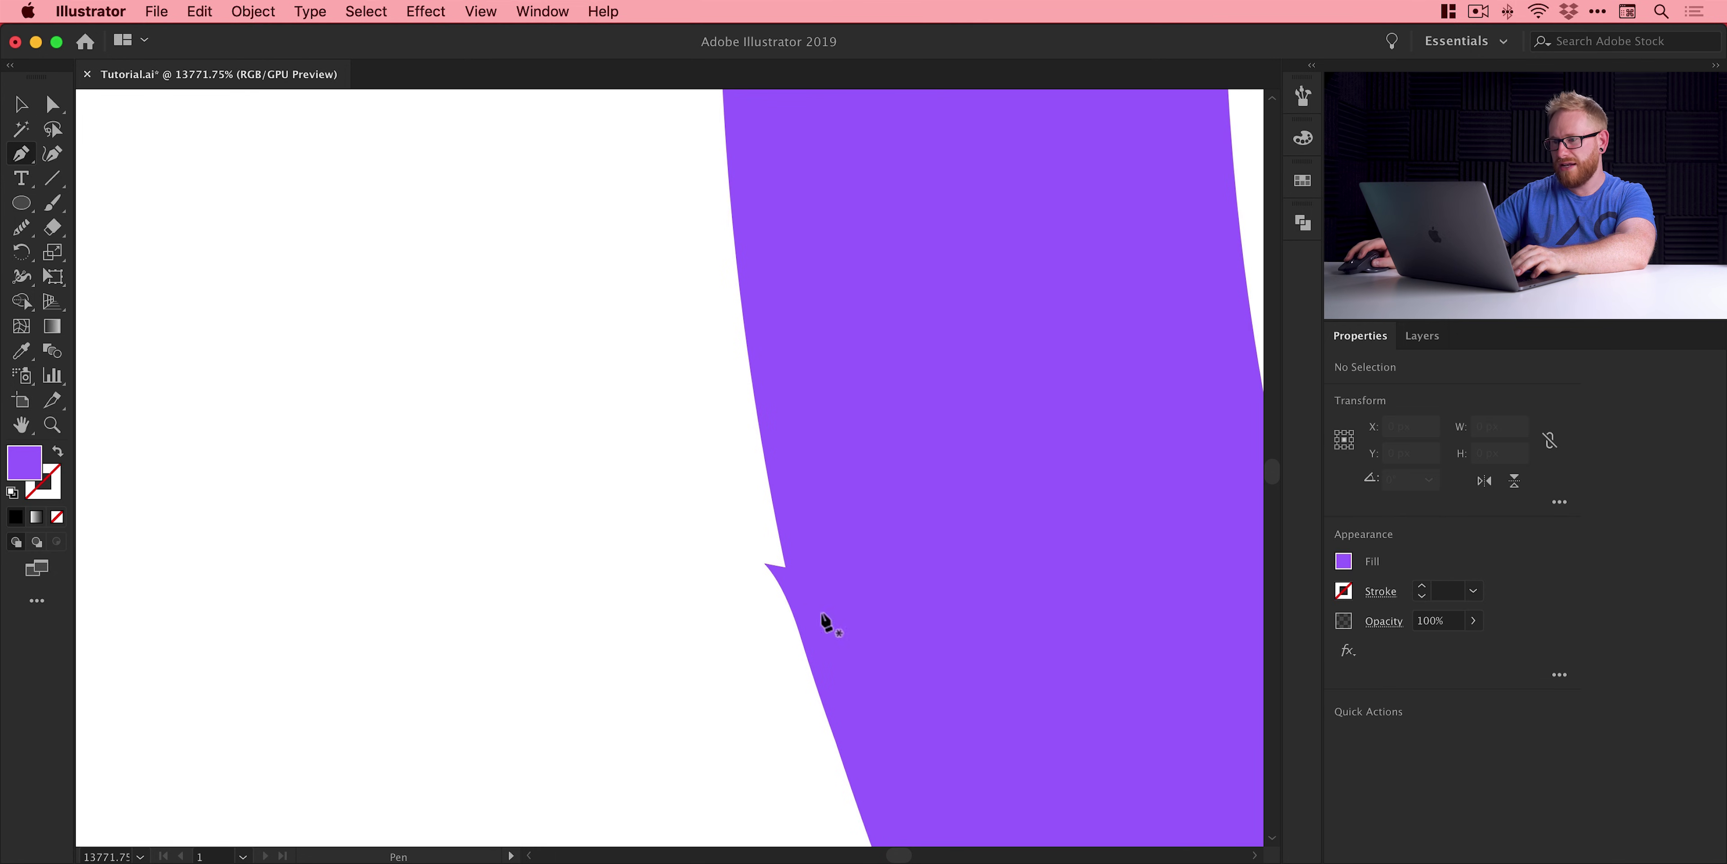
left_click(783, 554)
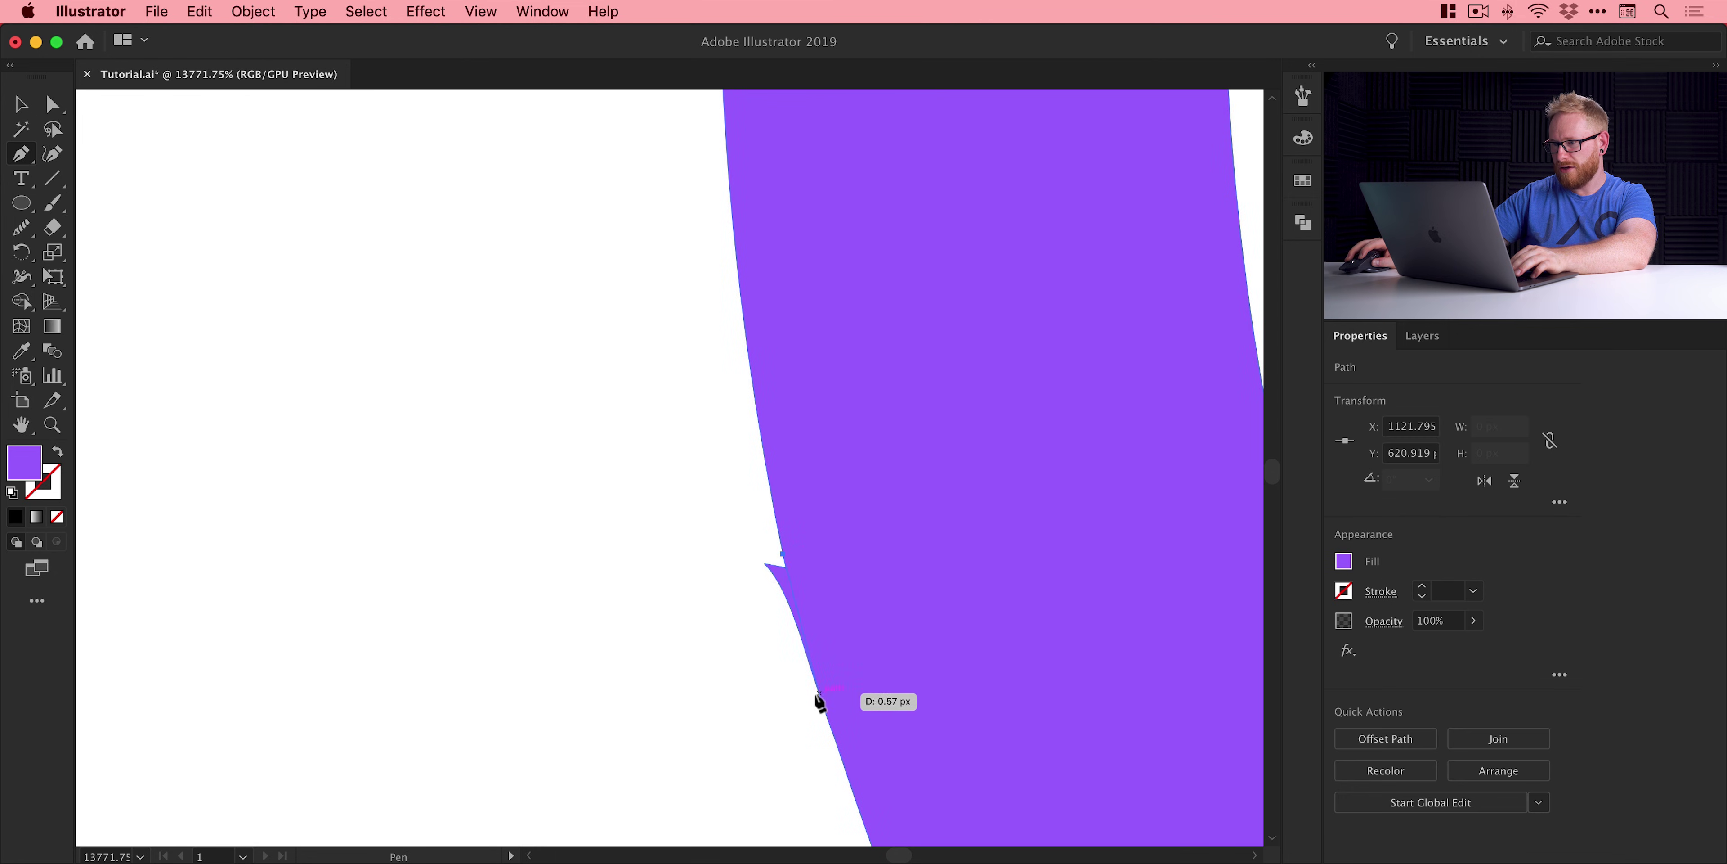
left_click_drag(803, 692, 792, 693)
left_click(749, 539)
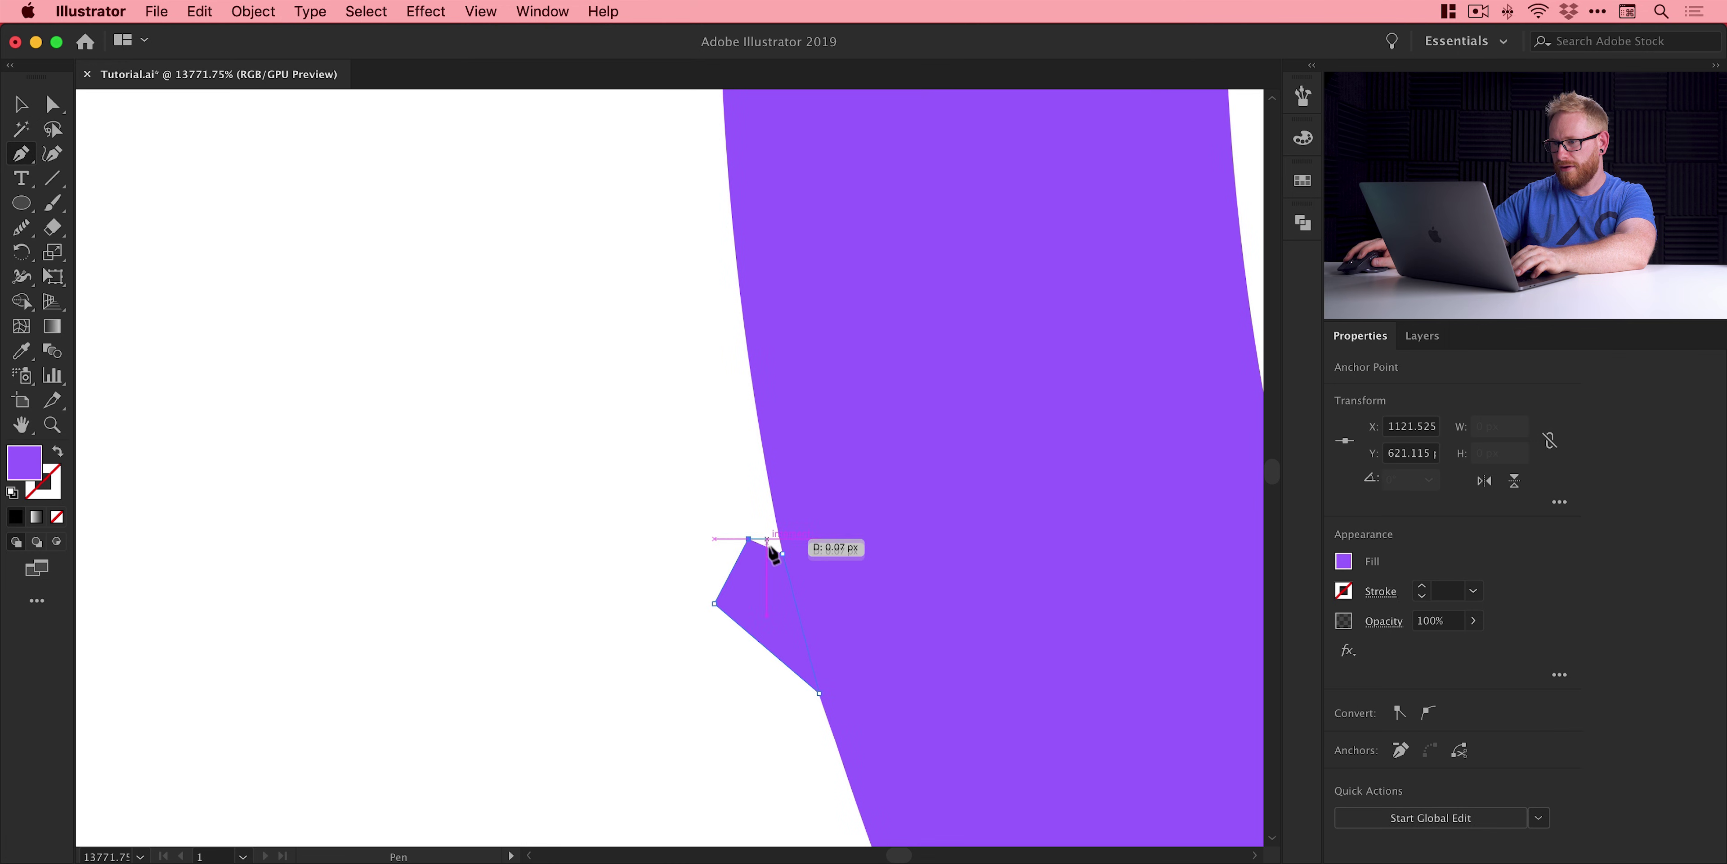
left_click(744, 597)
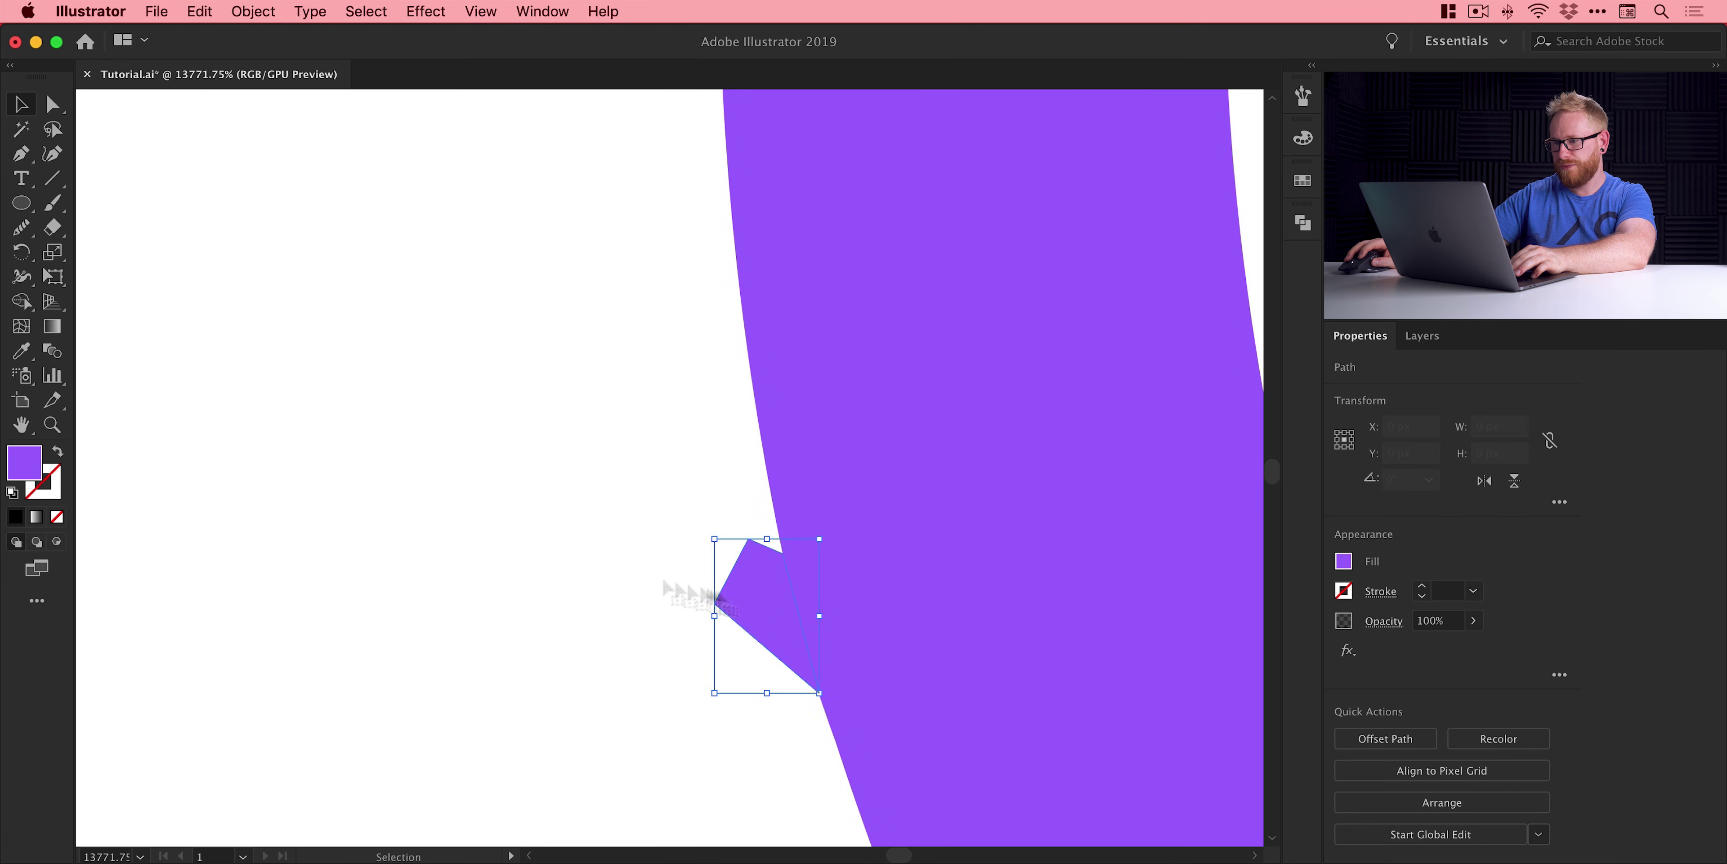
- Fill the small Pen shape over the spur with white (FFFFFF) and deselect it
double_click(25, 470)
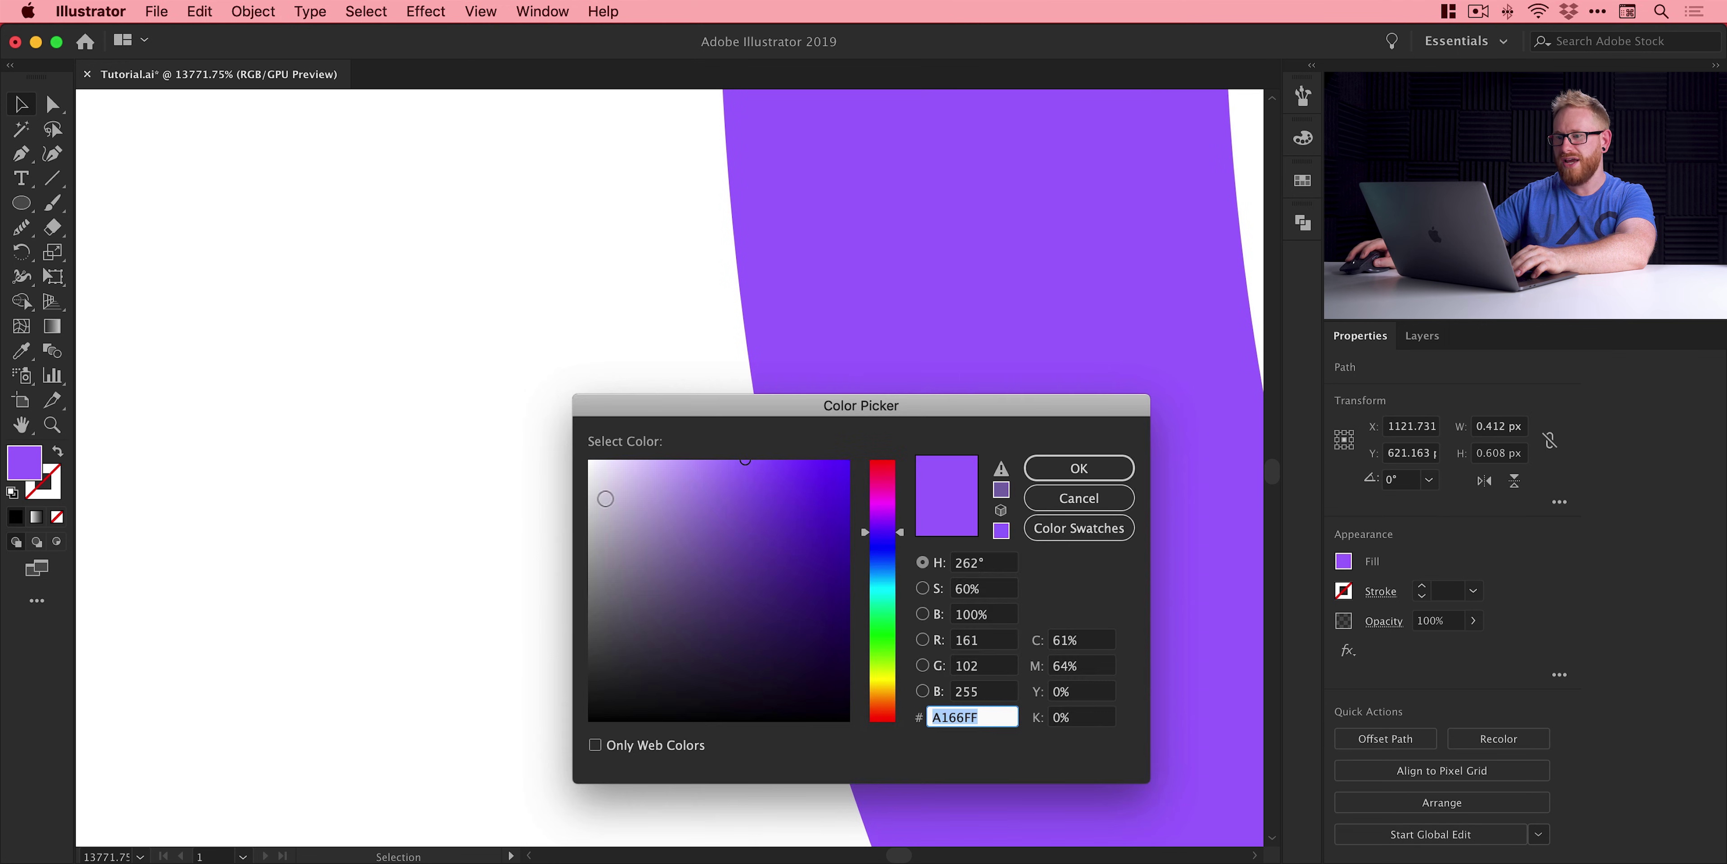
type("FFFFFF")
left_click(1055, 481)
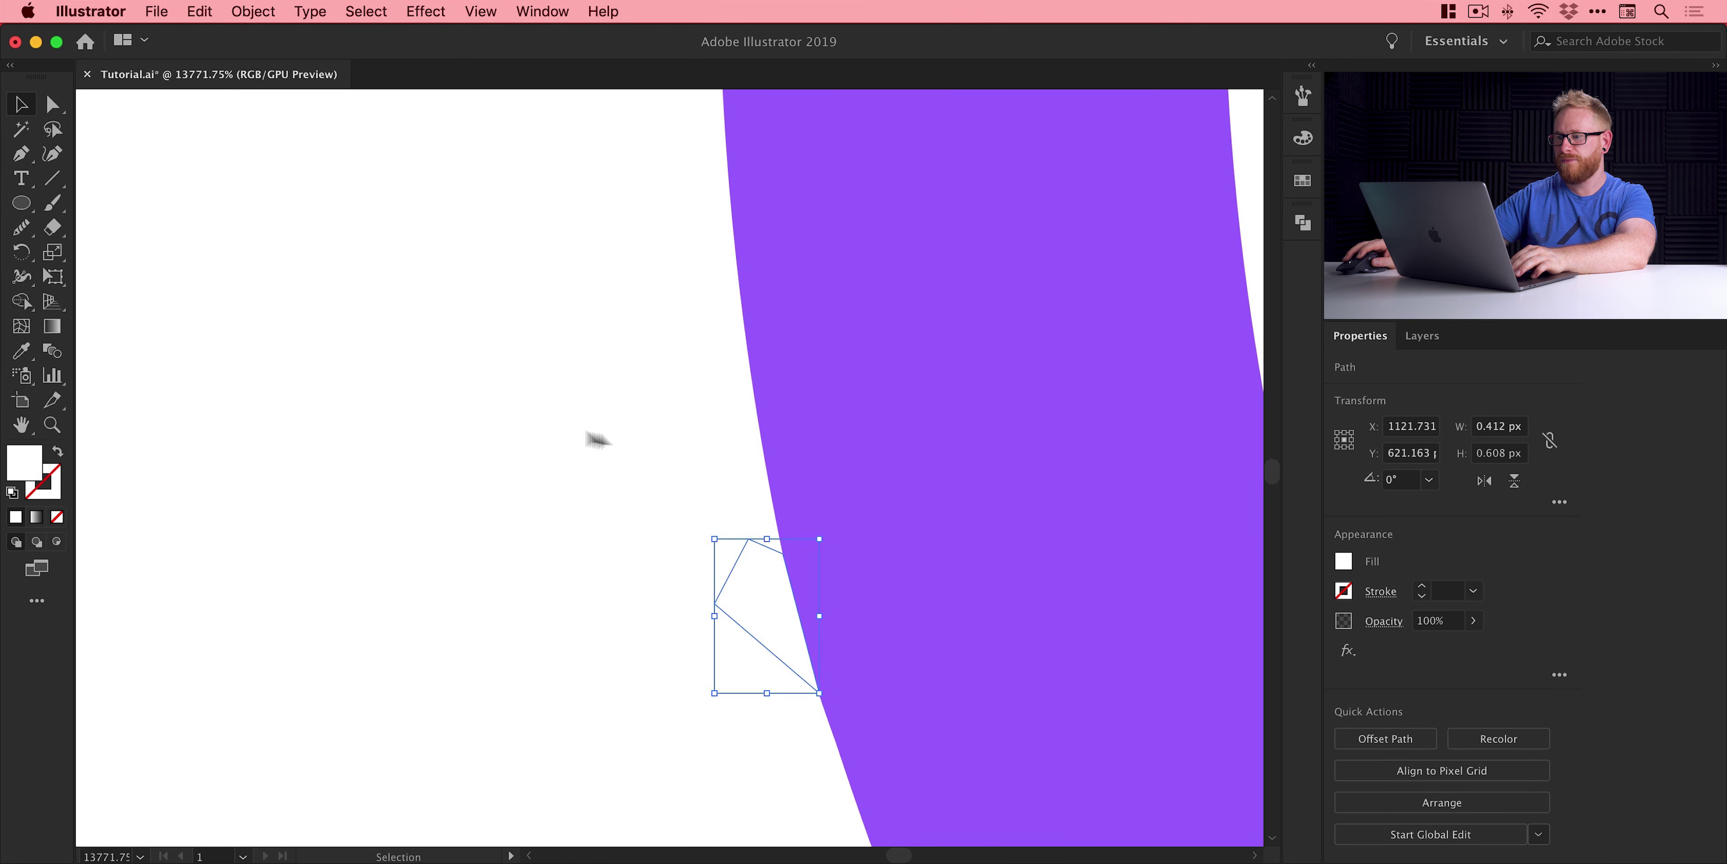
left_click(560, 434)
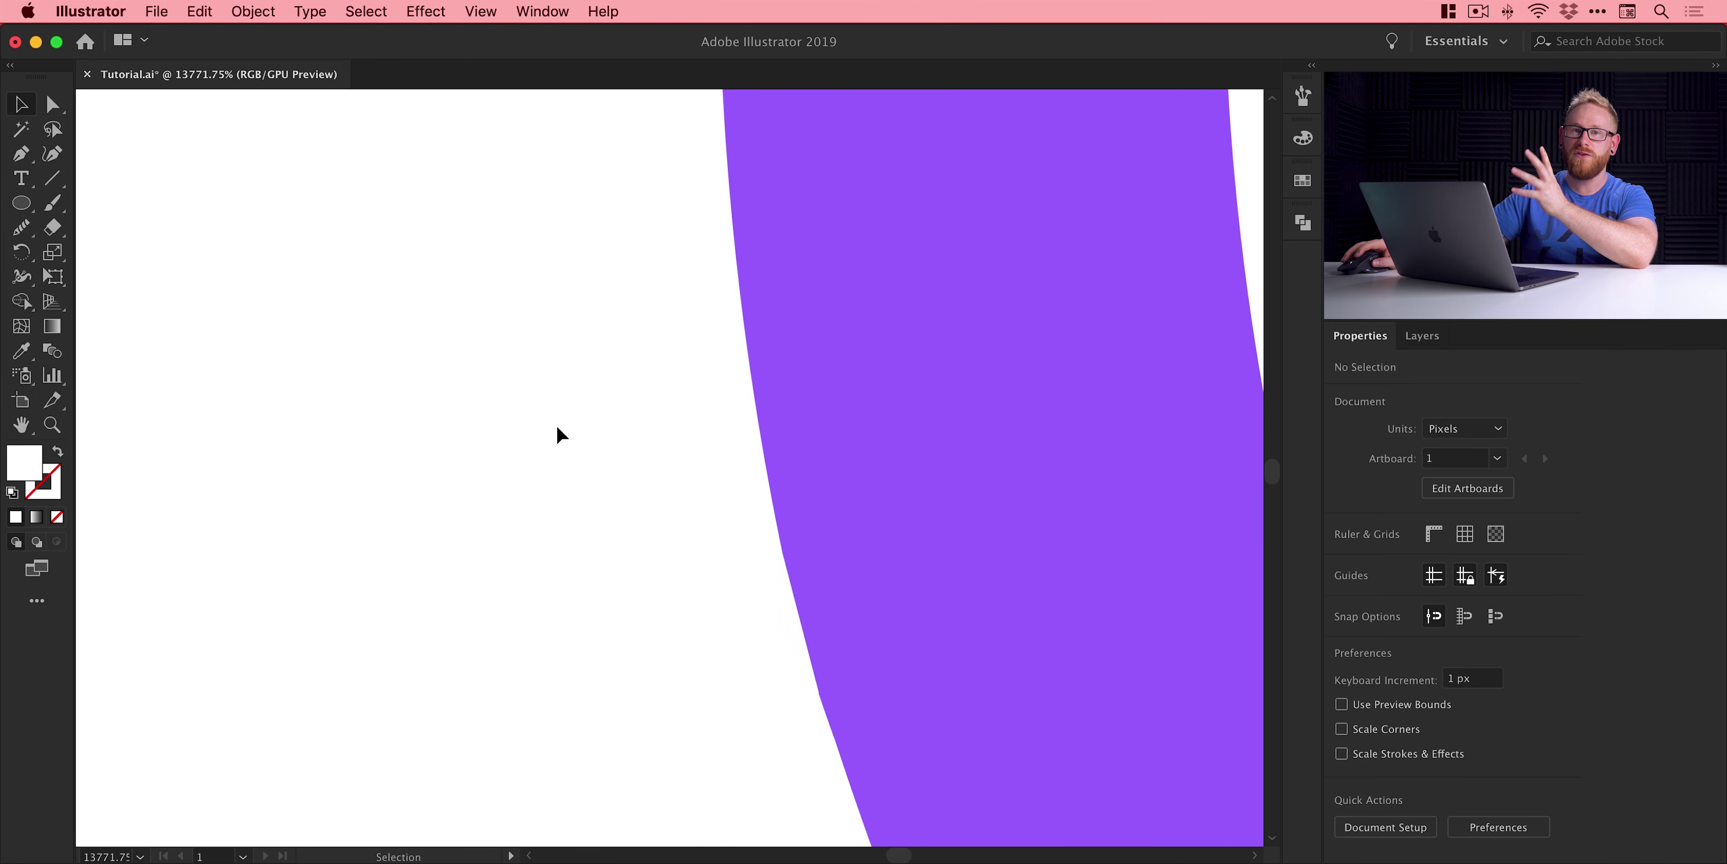
- Try to cut the white shape out of the lettering with Pathfinder Minus Front and undo the operation
left_click_drag(882, 727, 882, 727)
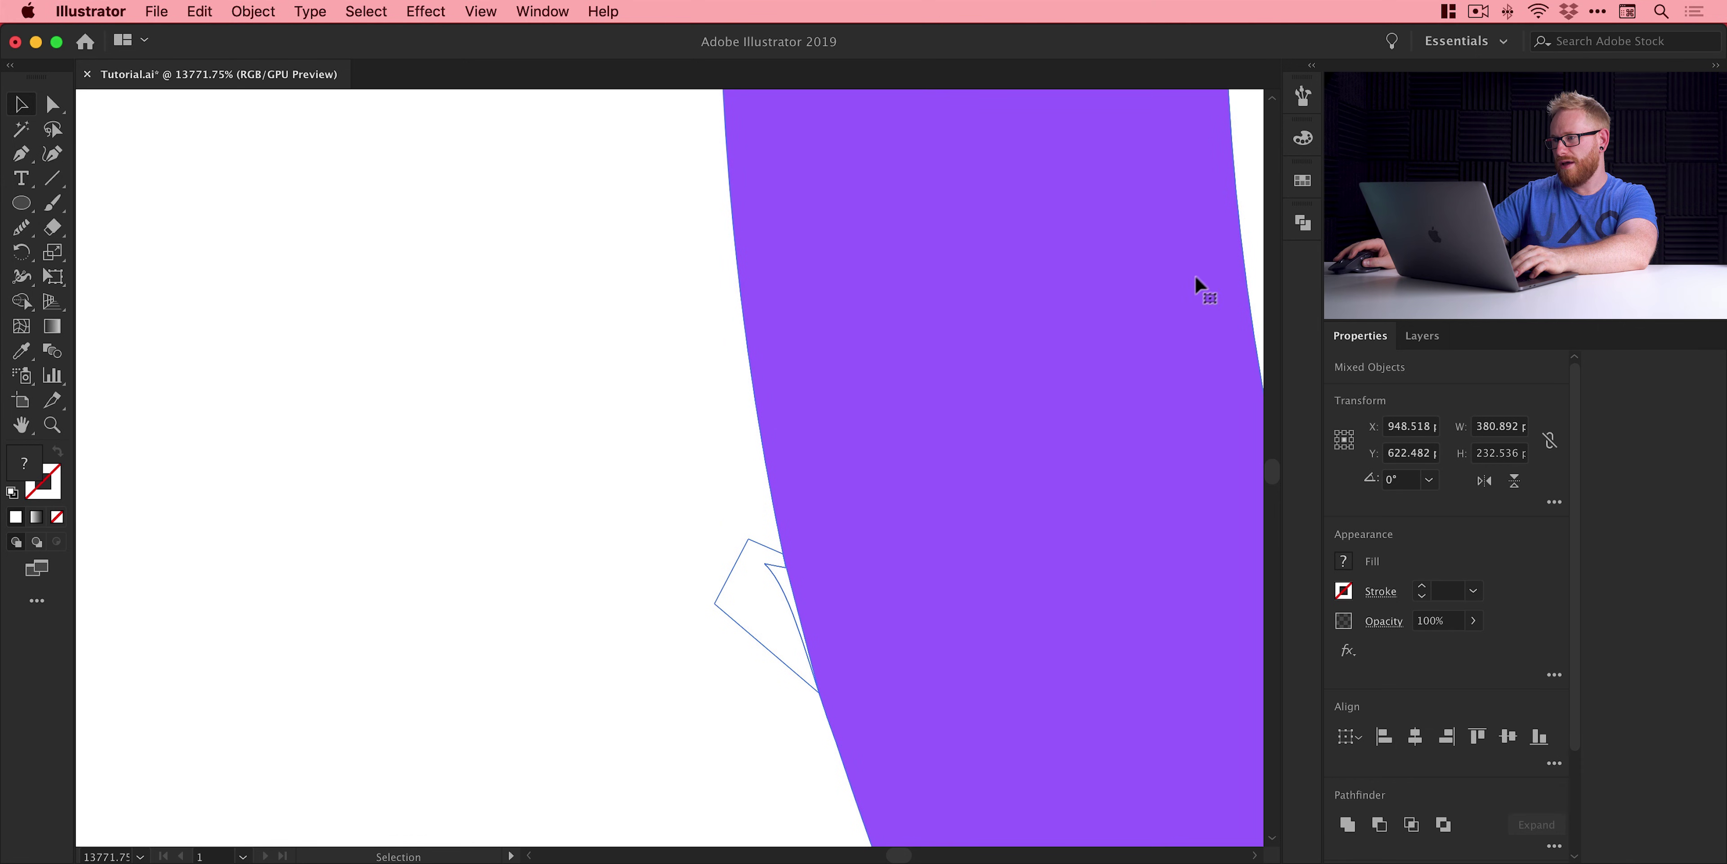
left_click(1303, 222)
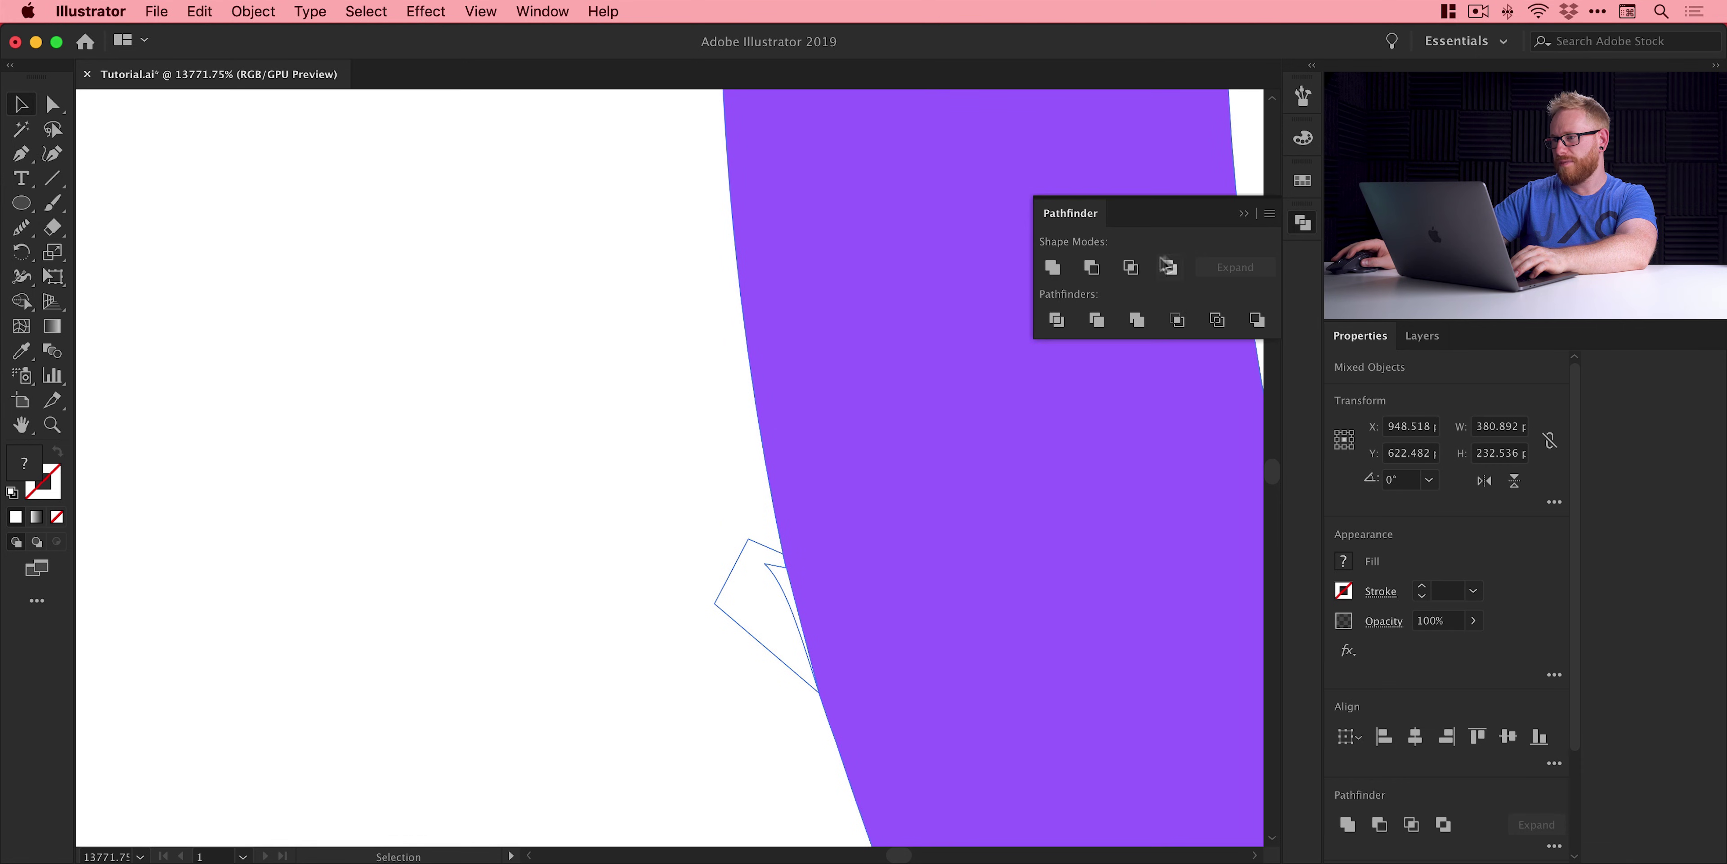
left_click(1091, 268)
left_click(624, 500)
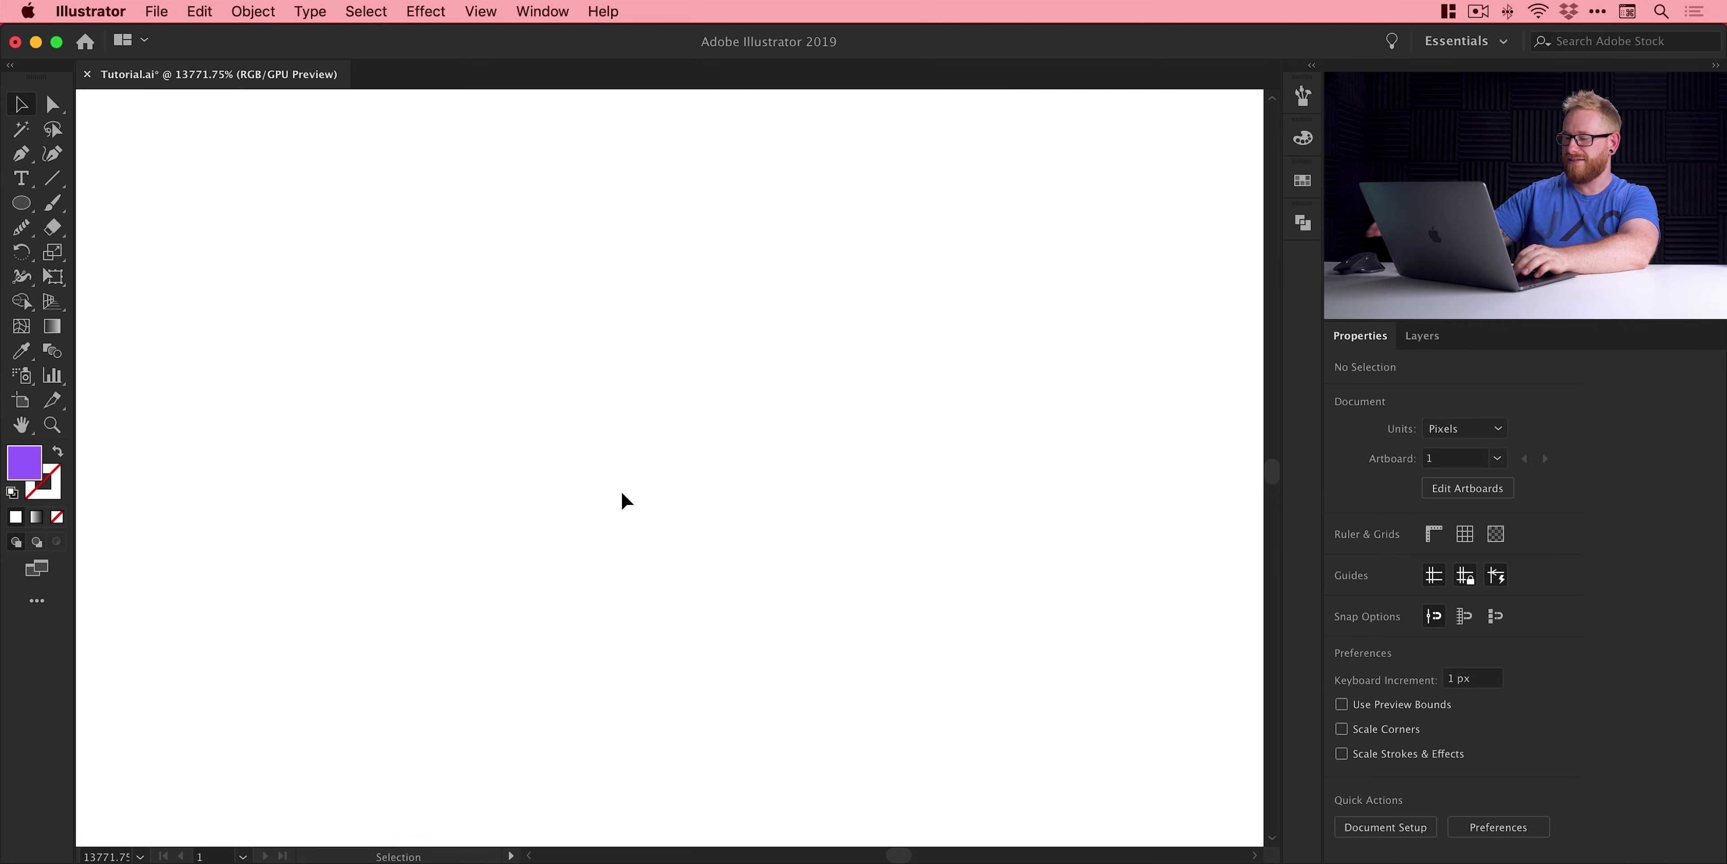
key("super+minus")
key("super+z")
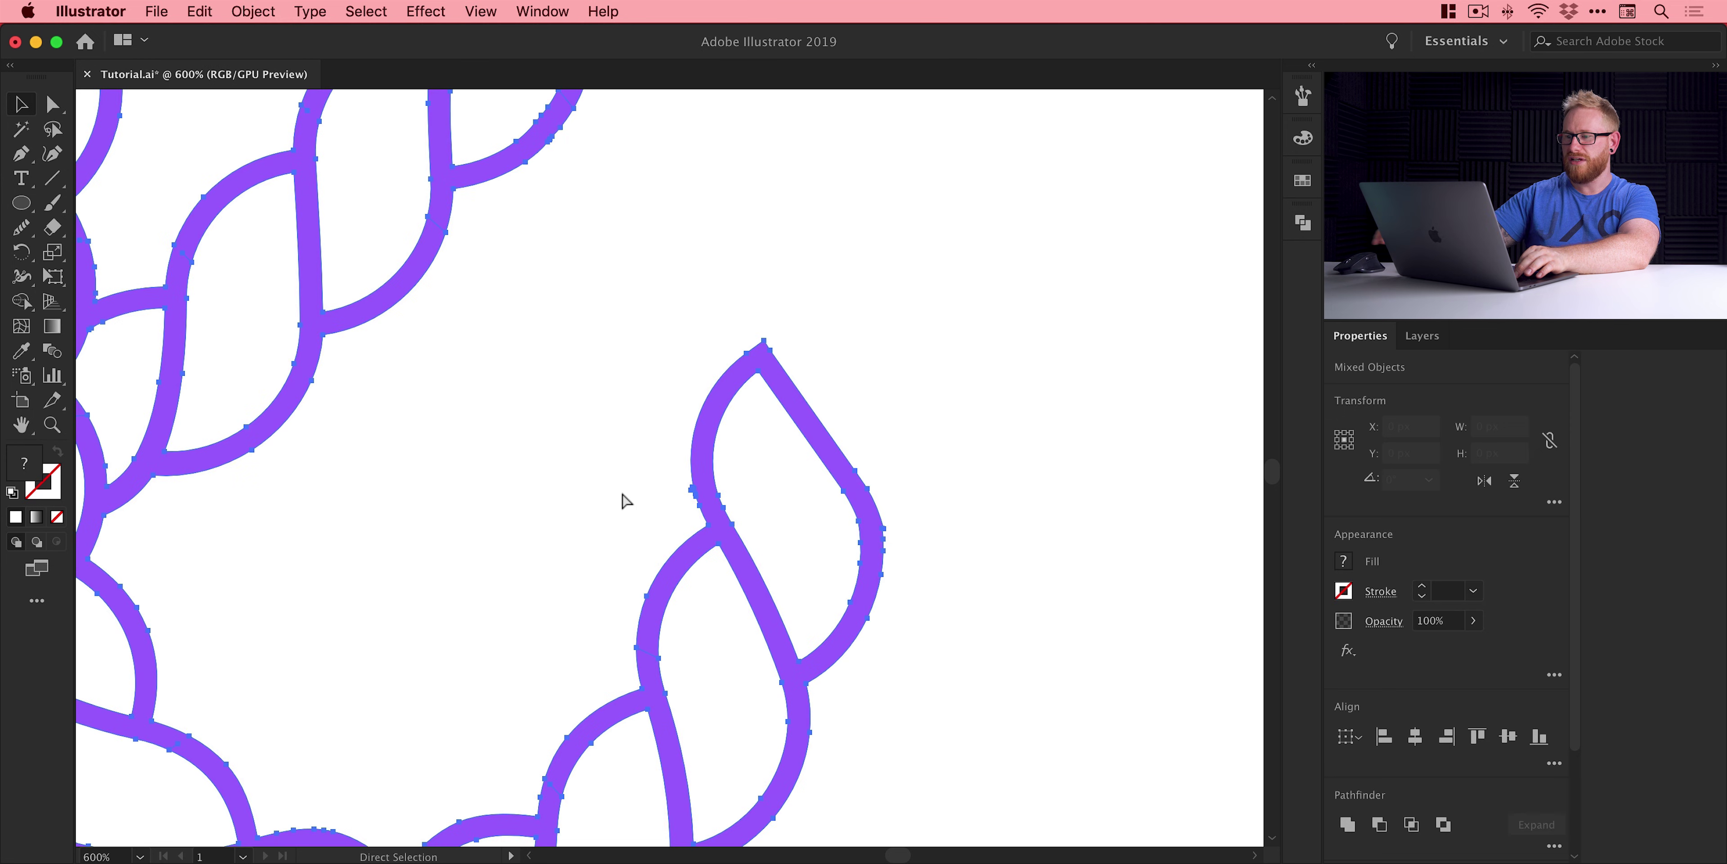
- Examine the spur and its white cover shape near the e's rope end in Outline mode and return to Preview mode
key("z")
left_click_drag(684, 468, 976, 737)
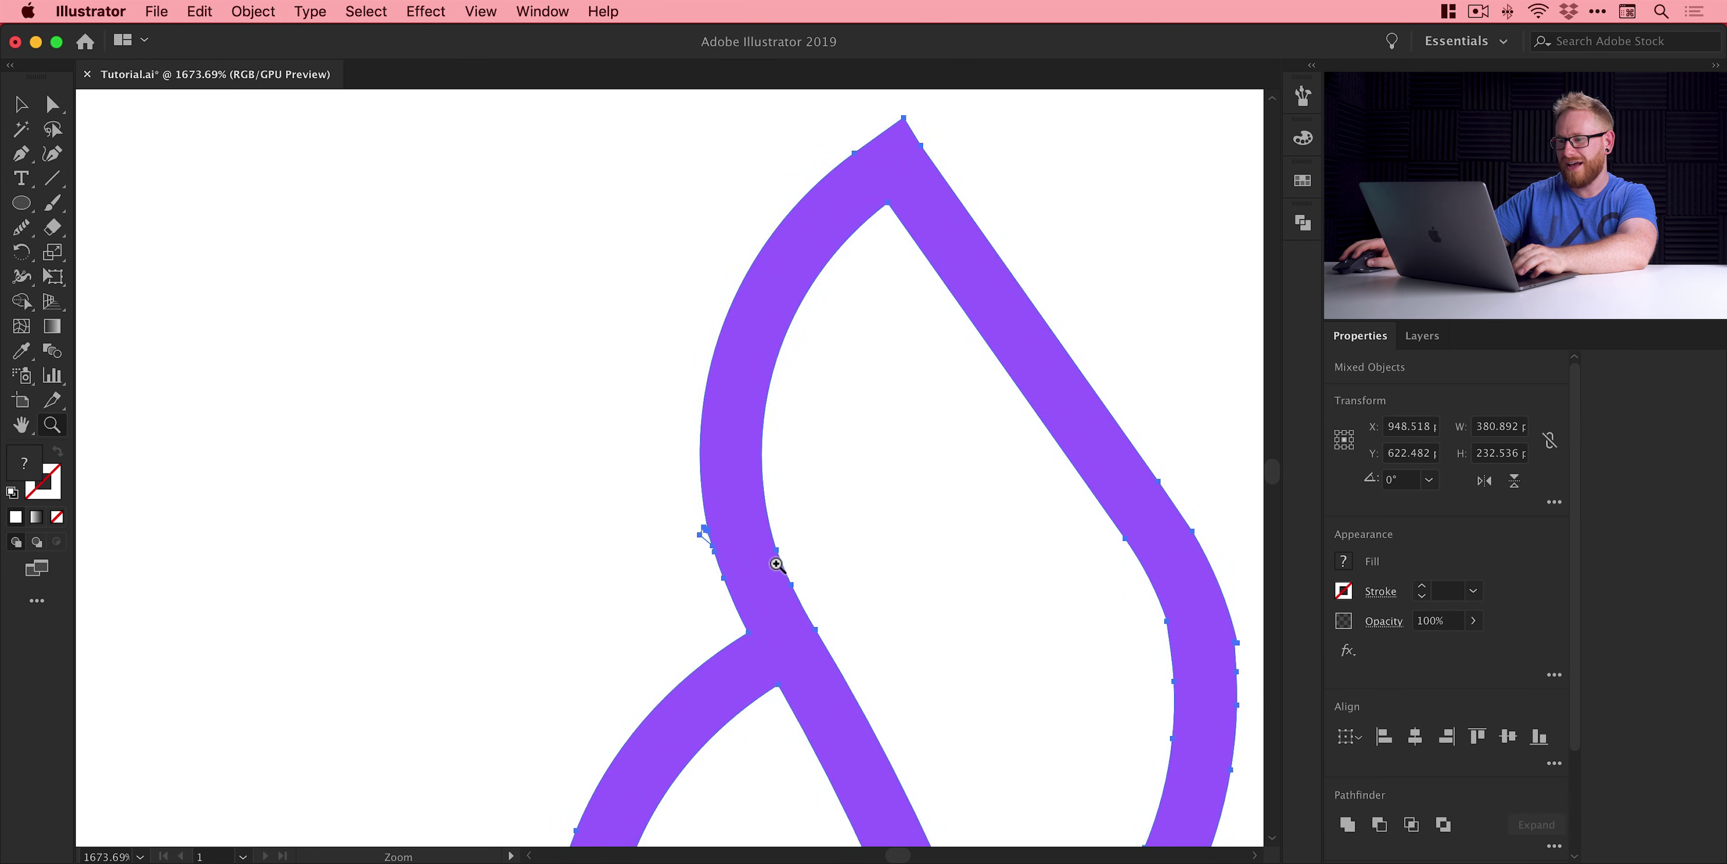
left_click_drag(776, 563, 939, 570)
key("v")
key("z")
left_click_drag(513, 411, 711, 556)
key("v")
left_click(555, 617)
key("super+y")
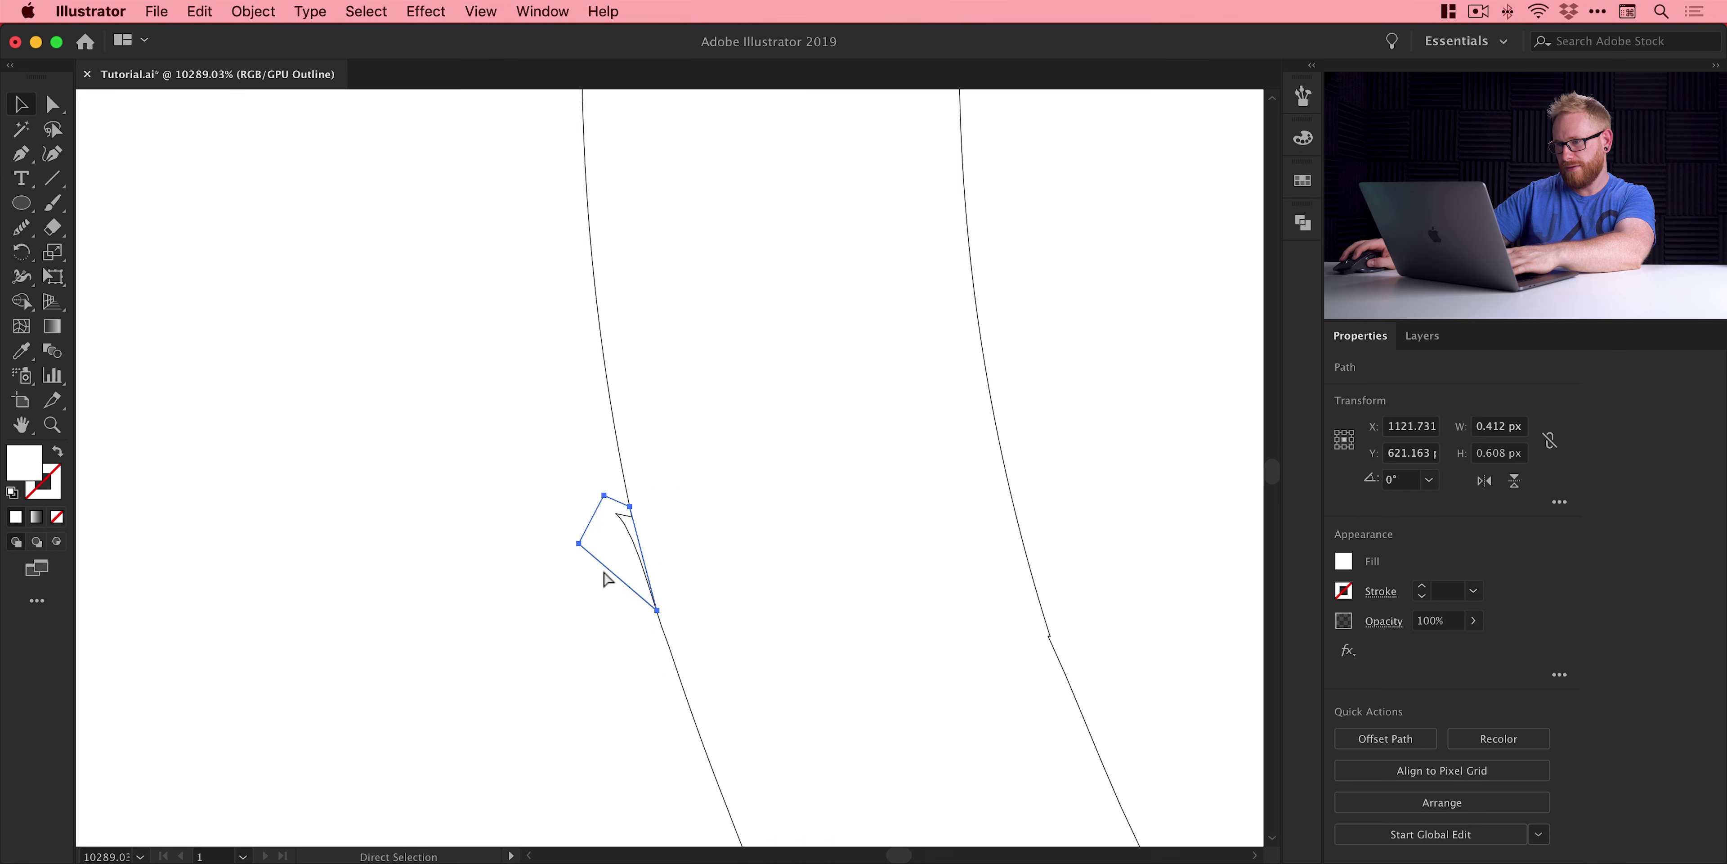
left_click(576, 628)
key("super+y")
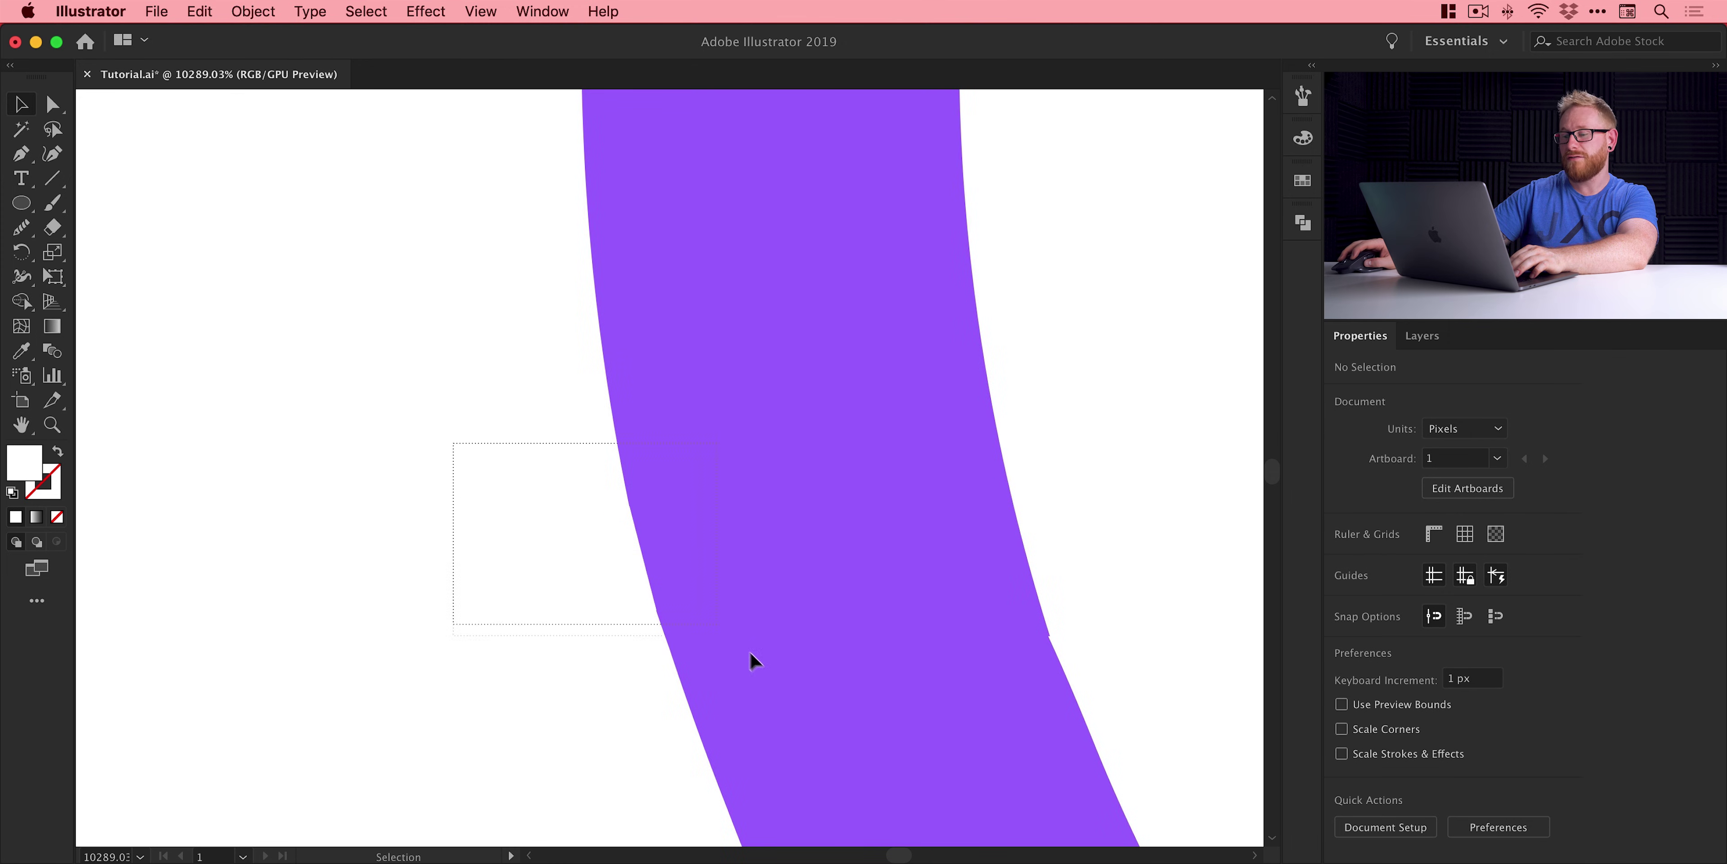
- Subtract the white cover shape and the spur from the lettering with the Shape Builder tool and check the lettering in Outline mode
left_click_drag(808, 697, 808, 697)
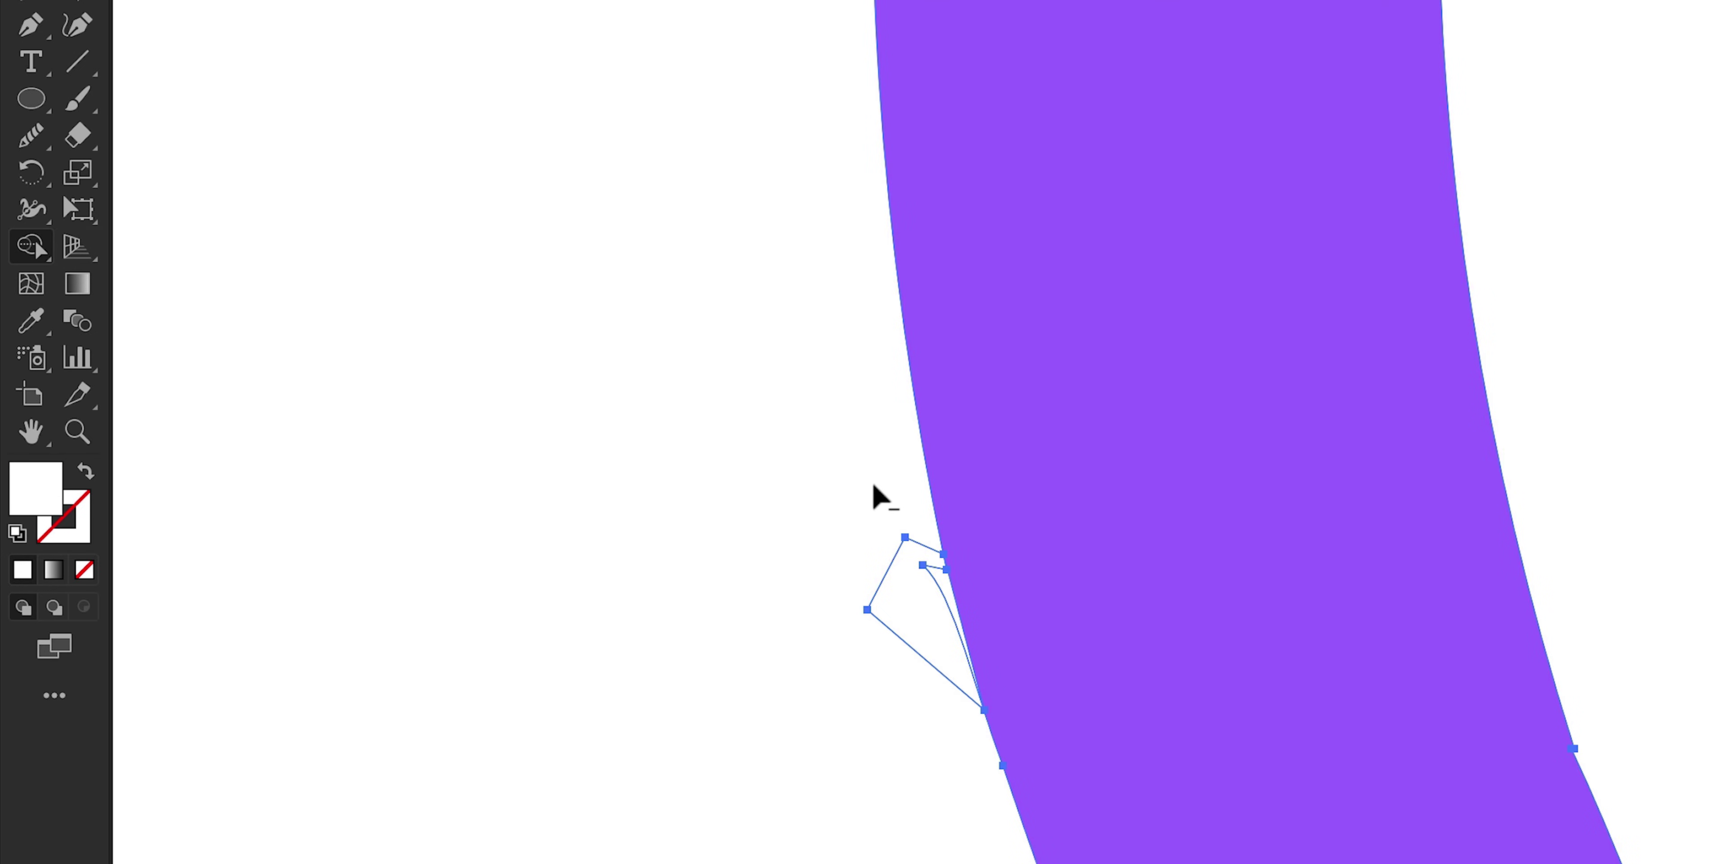
left_click_drag(873, 482, 931, 574)
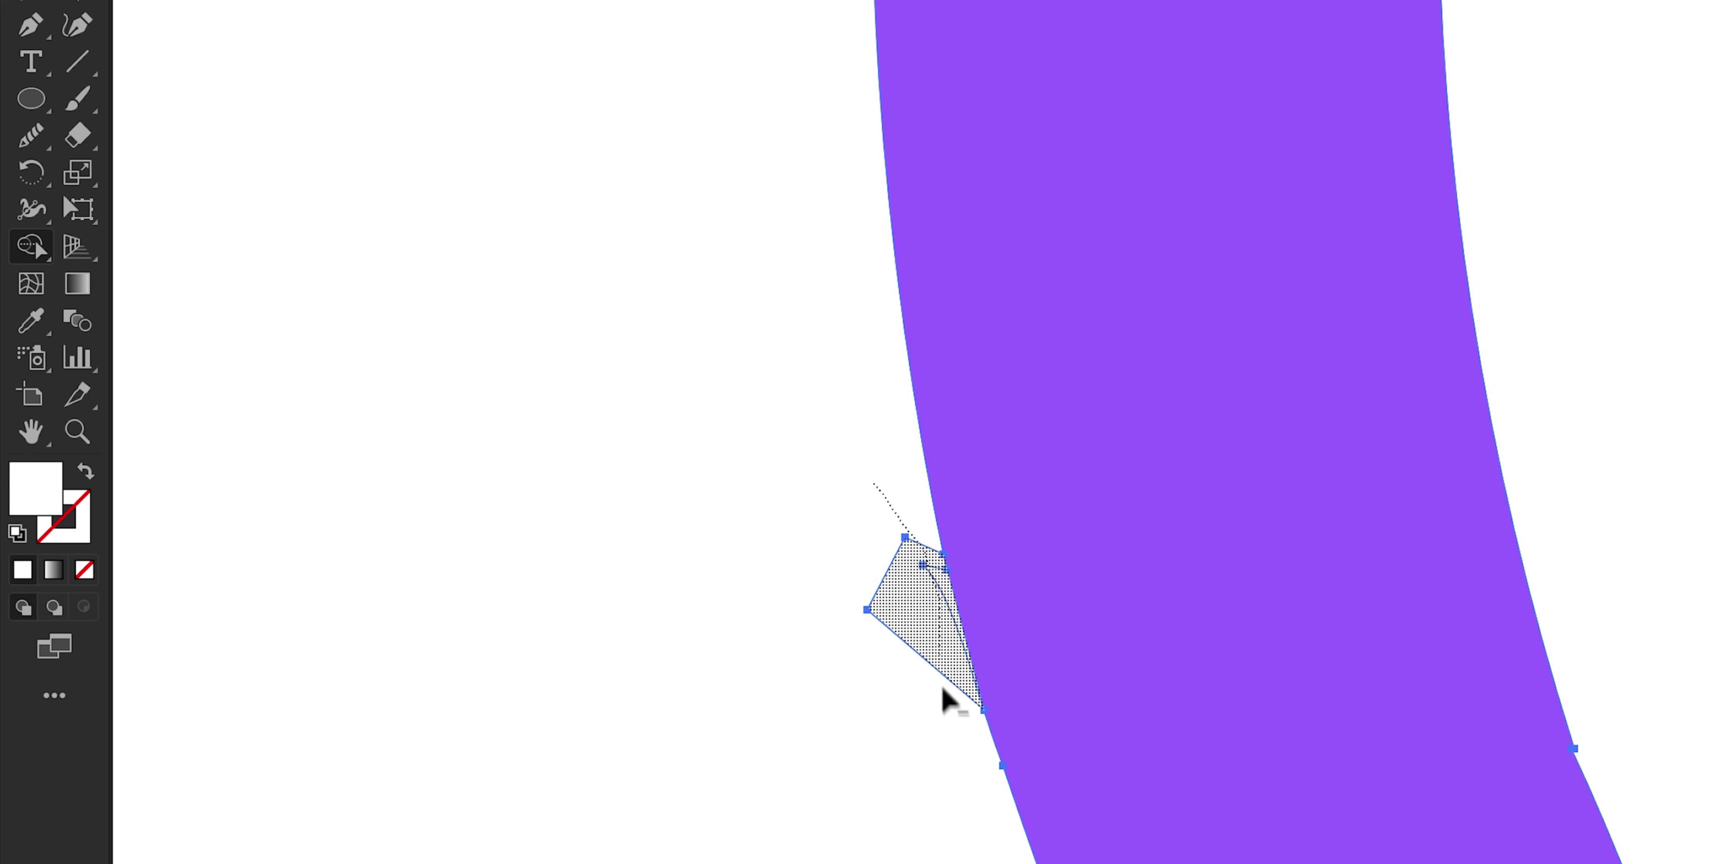
left_click_drag(942, 701, 955, 764)
key("v")
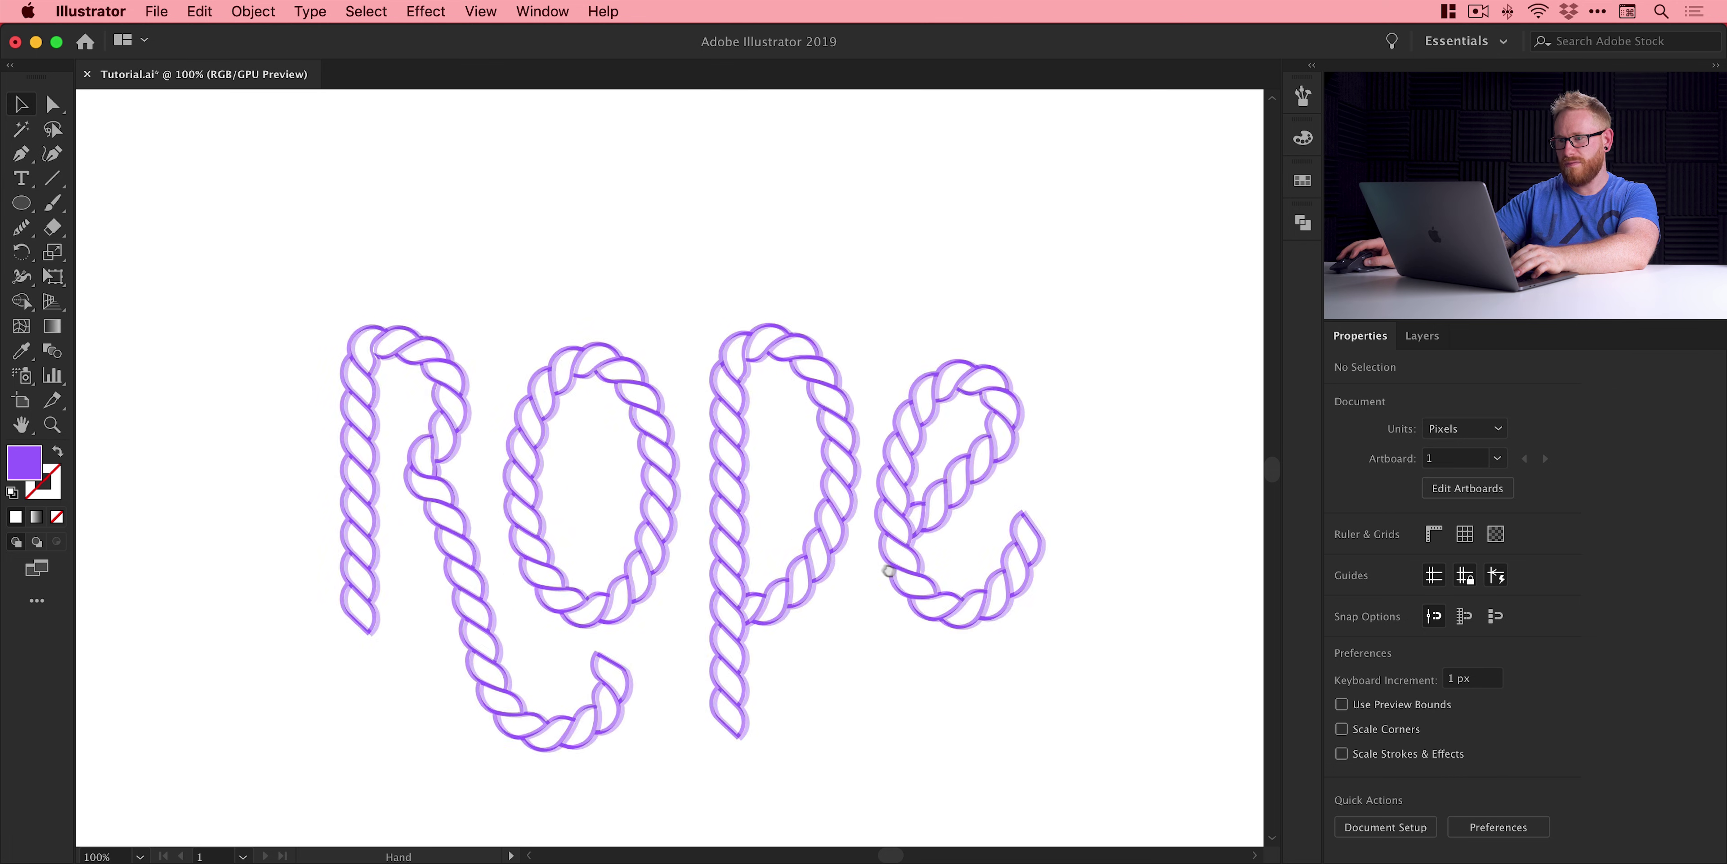
key("super+y")
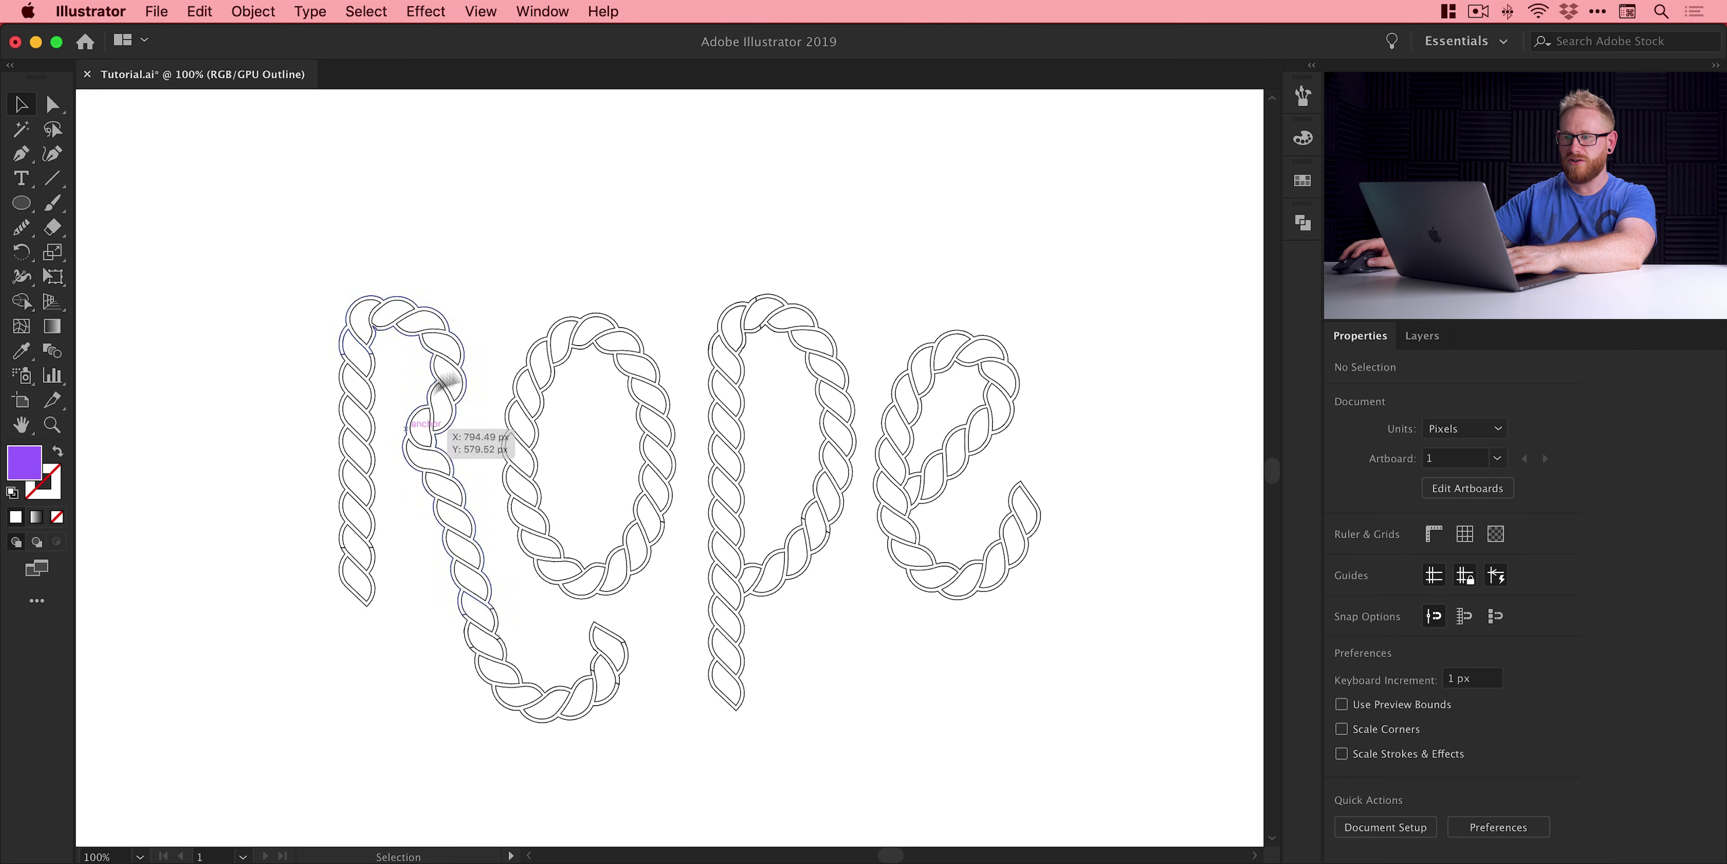
key("super+y")
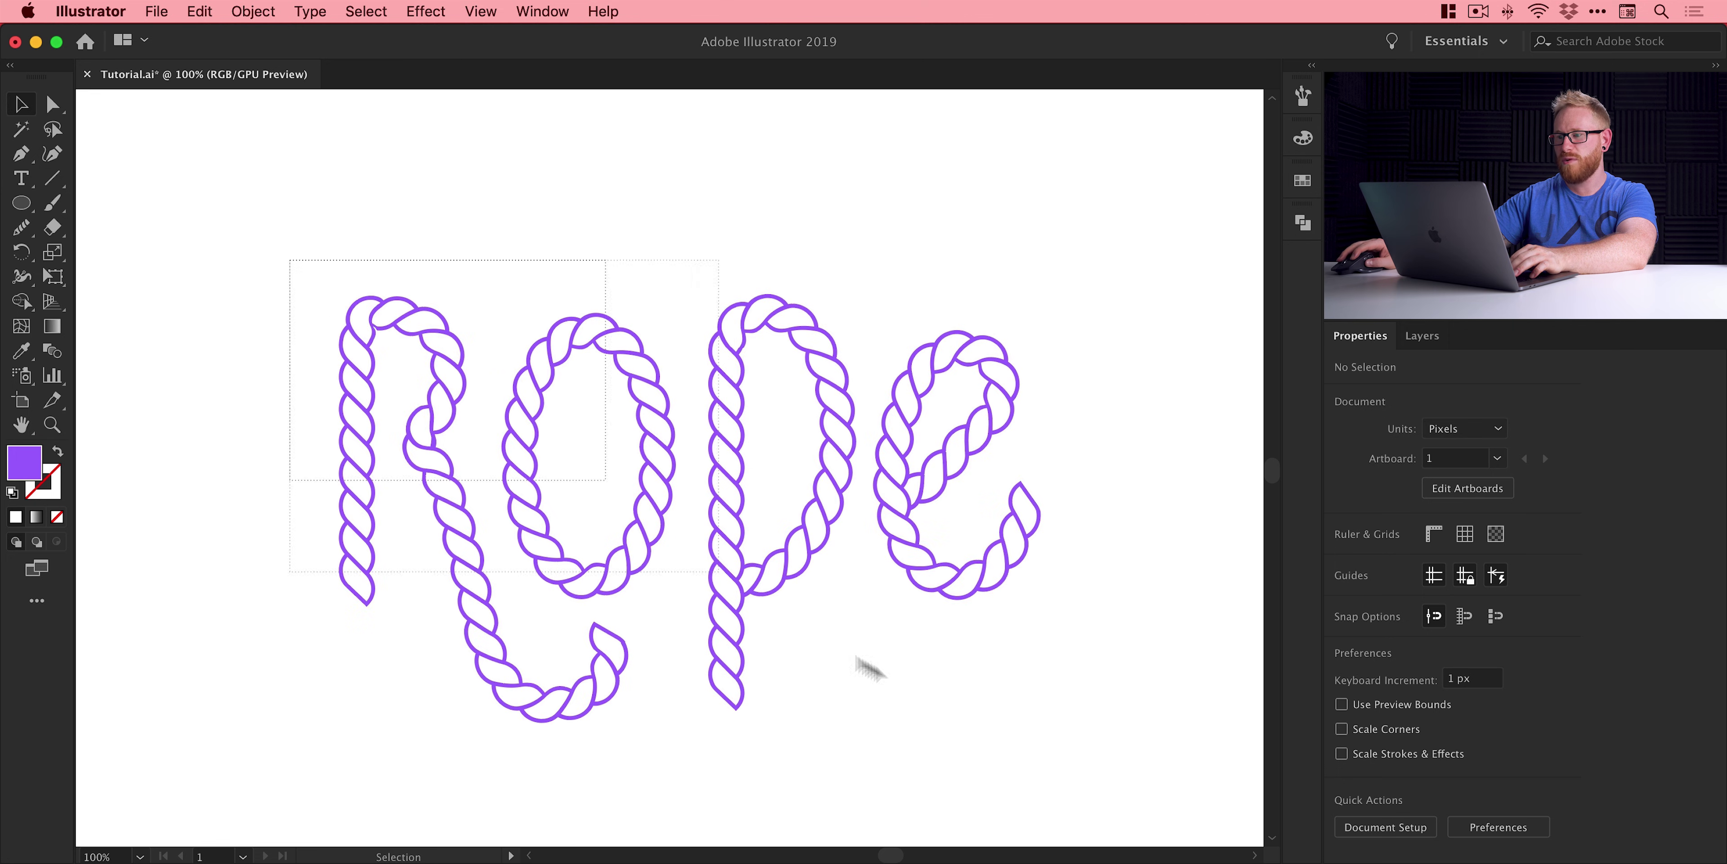
- Select the whole lettering and change its fill to the teal swatch
left_click_drag(870, 669, 1107, 788)
left_click(265, 13)
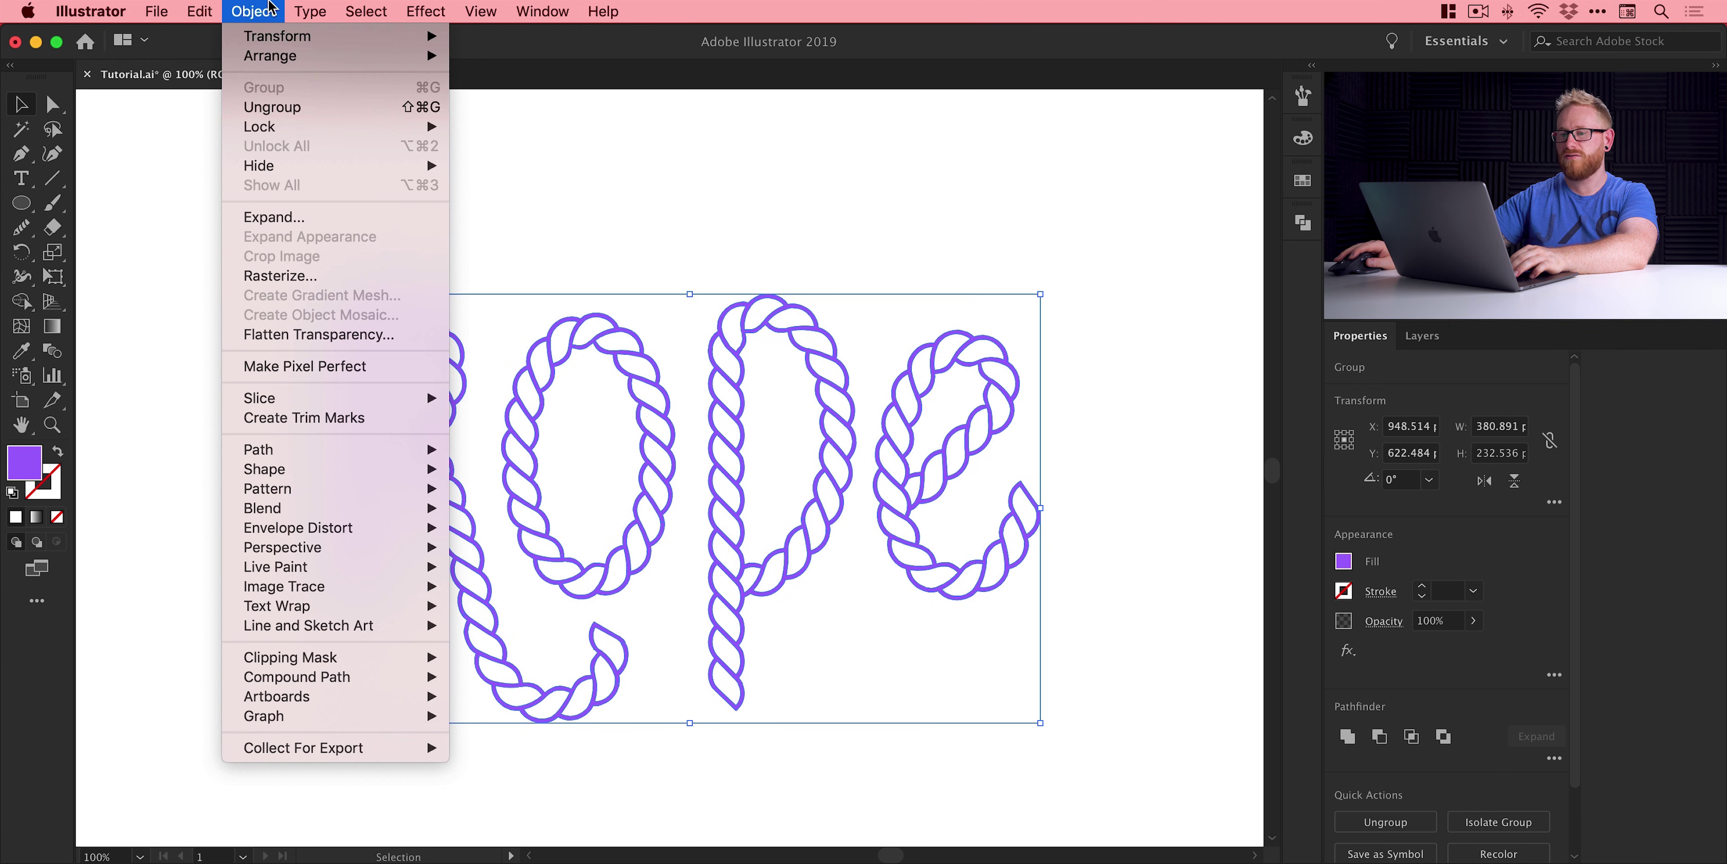
left_click(270, 8)
left_click(1302, 182)
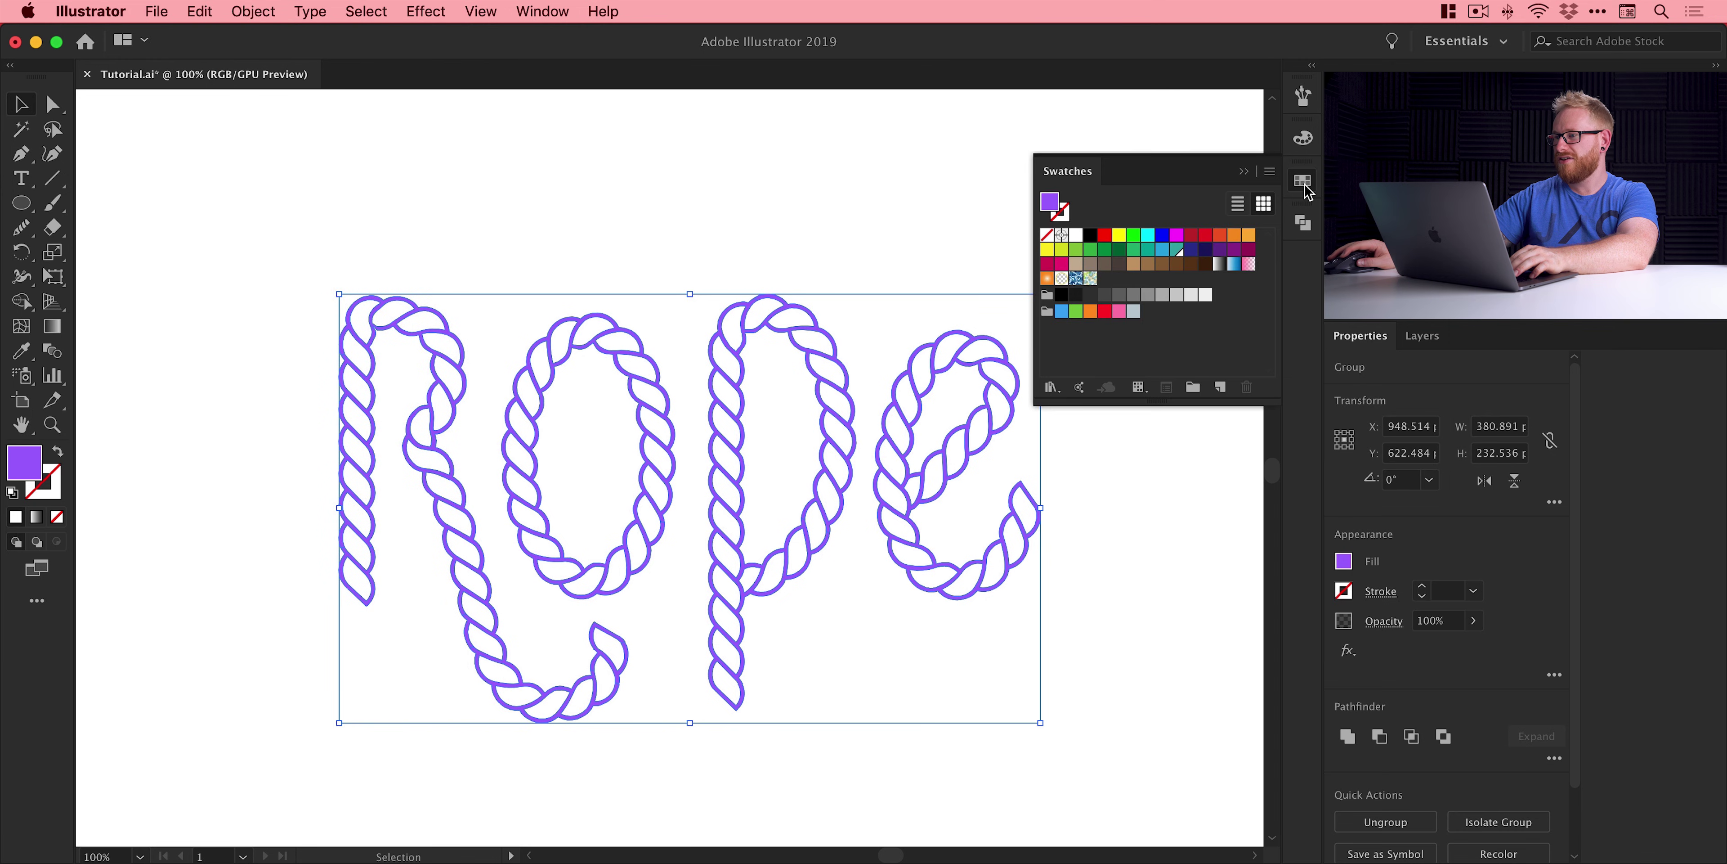
left_click(1177, 250)
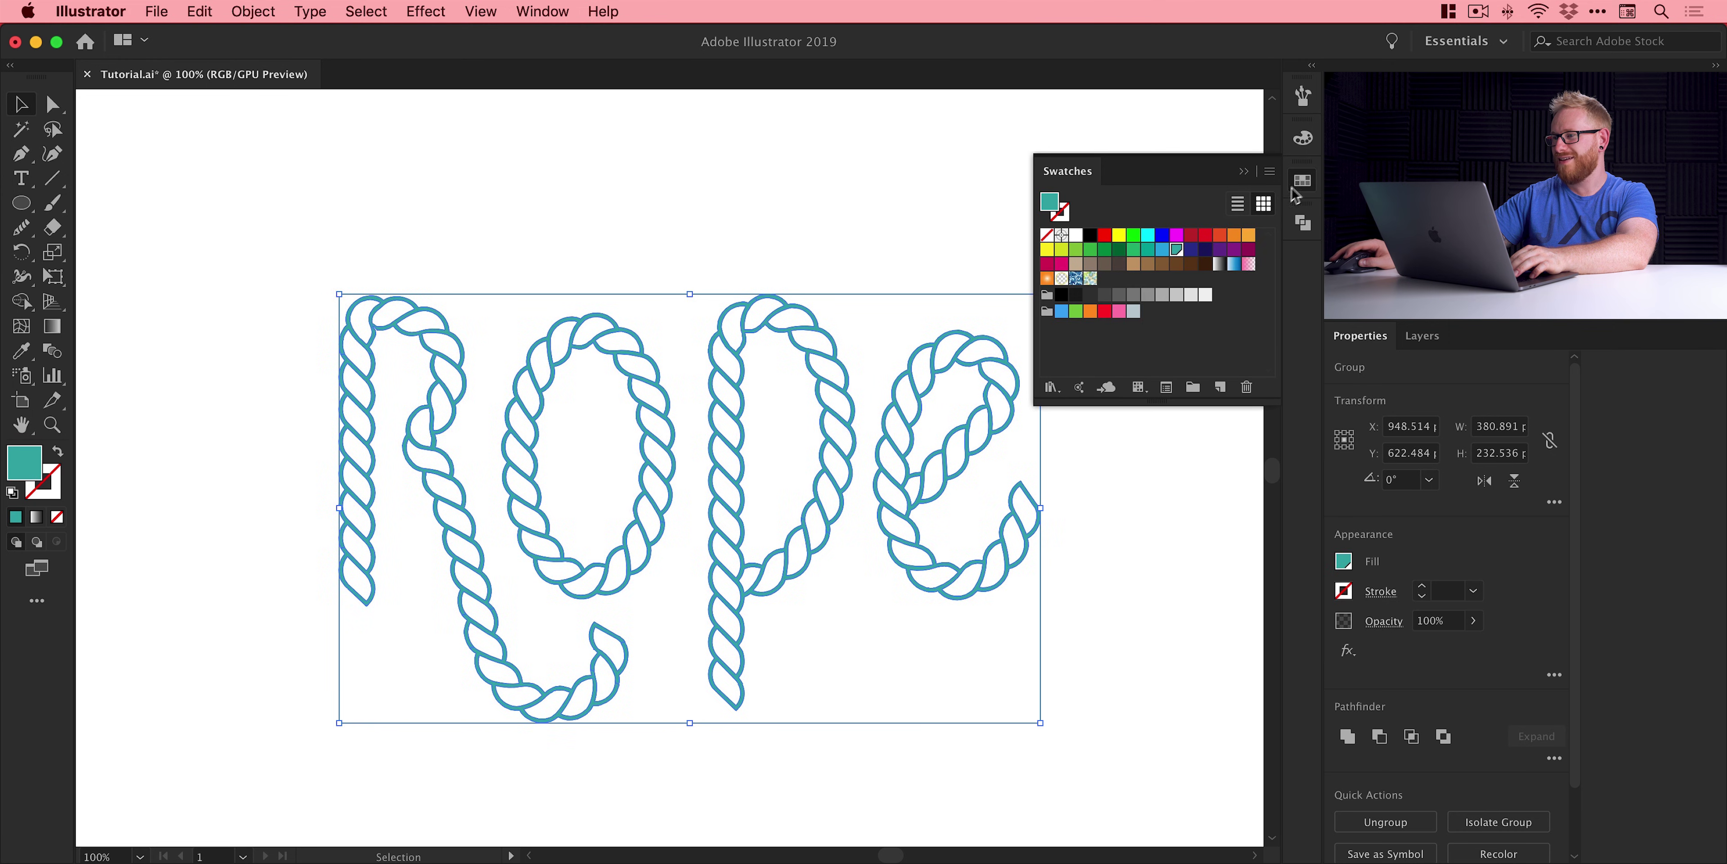
left_click(1302, 182)
left_click(813, 191)
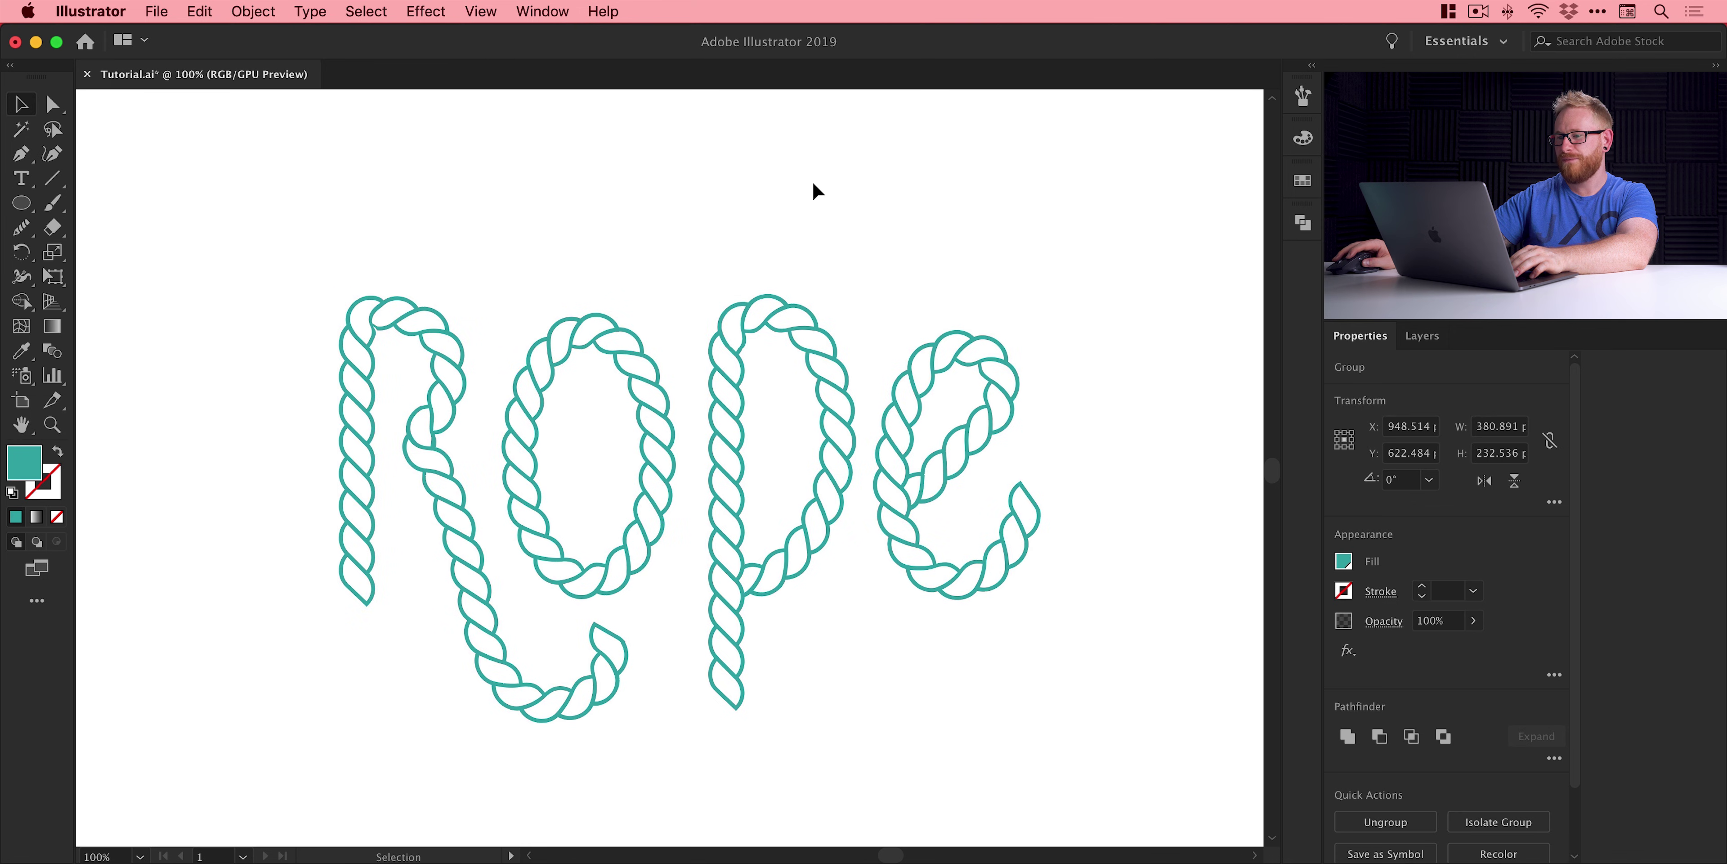